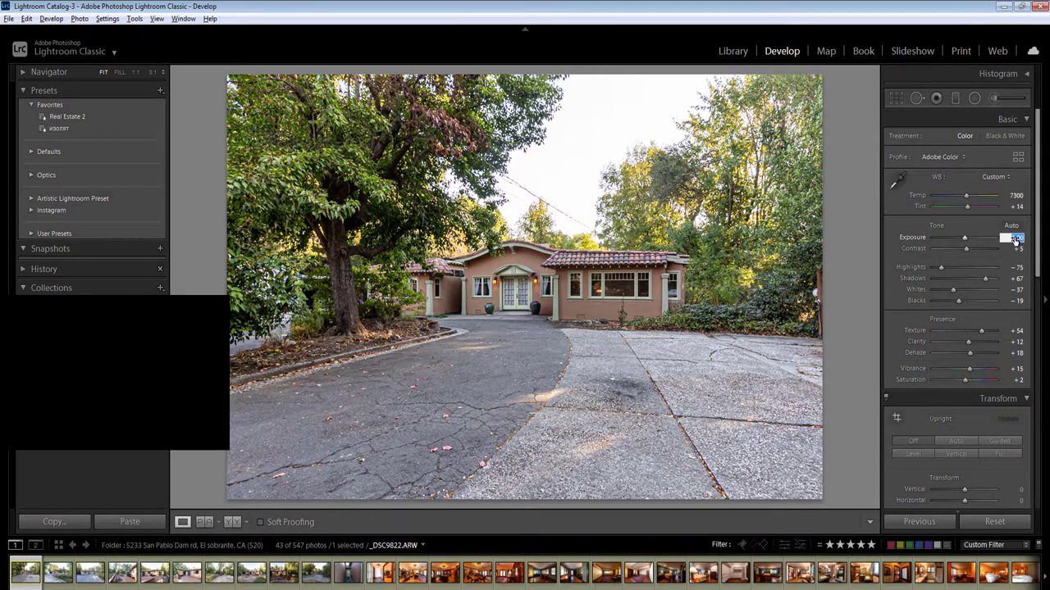
Set the first driveway photo's exposure to 0.00 and synchronize its develop settings across the first ten exterior photos
key(Down)
key(Return)
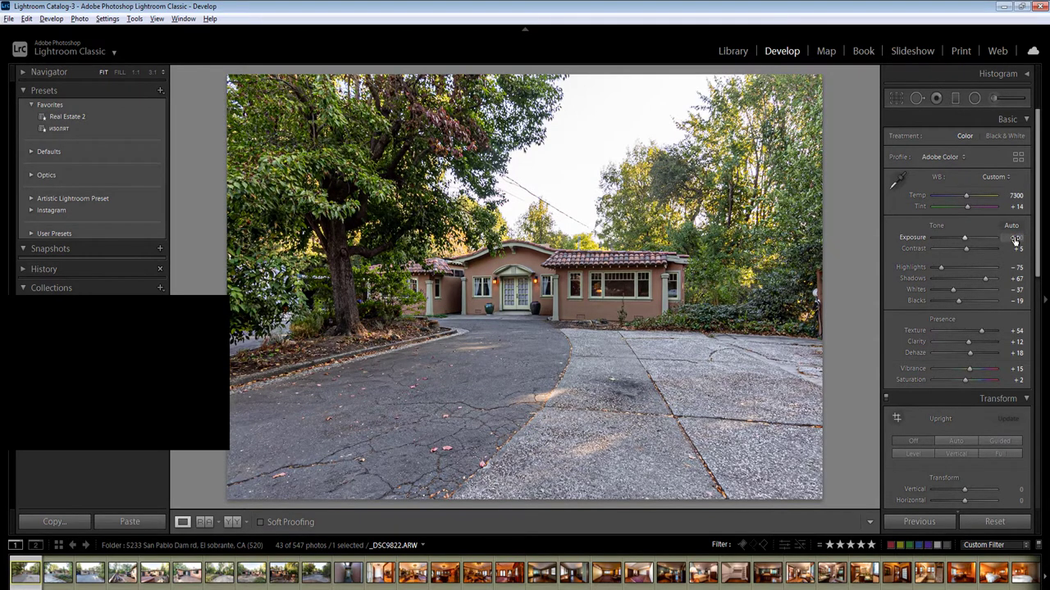
shift+click(312, 580)
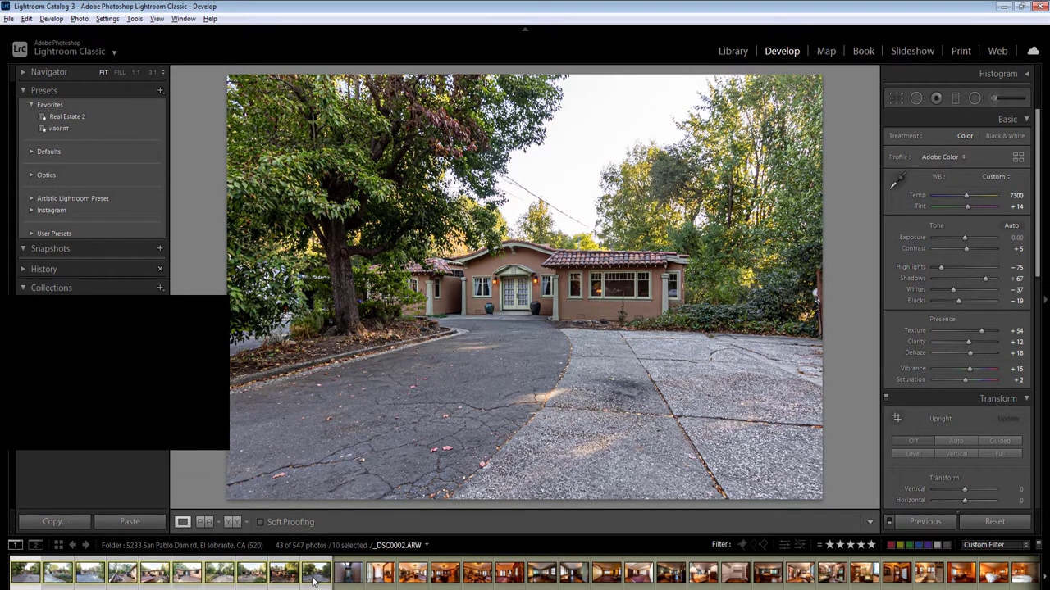
click(925, 521)
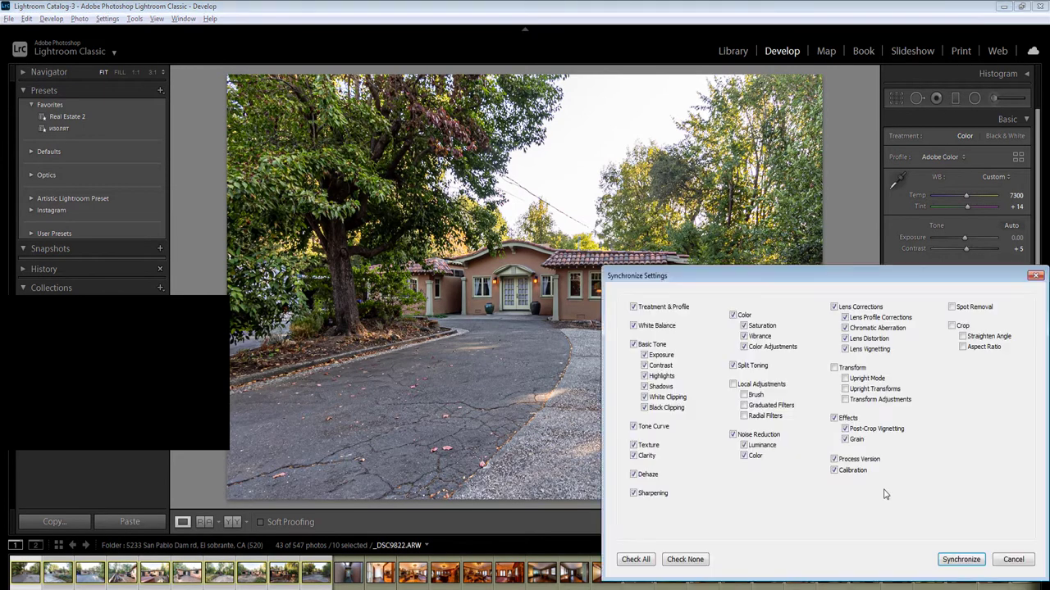
key(Return)
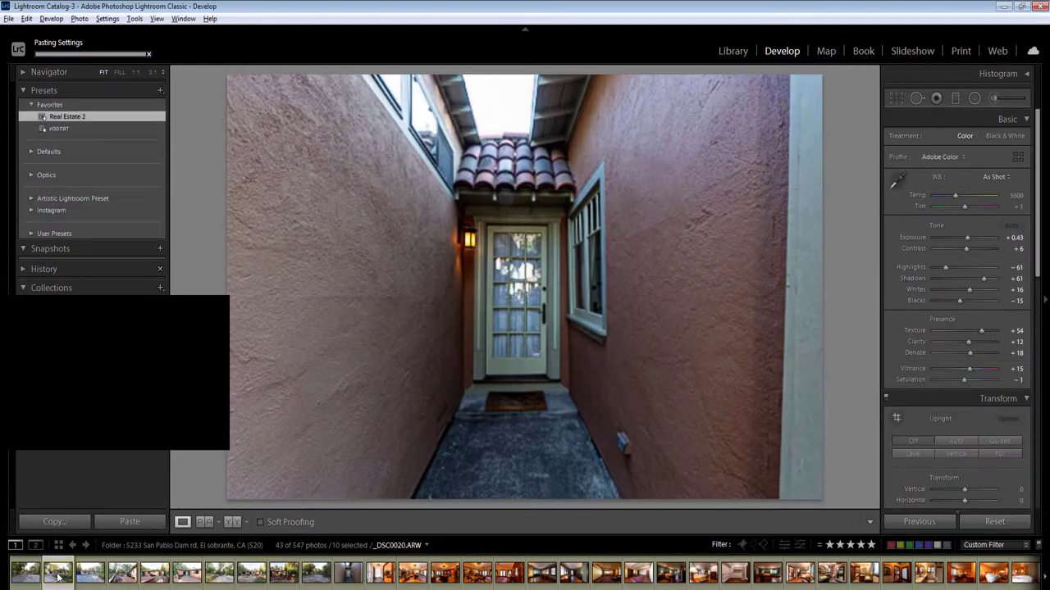
Apply Auto Upright perspective correction to the third exterior photo, the house seen across the cracked driveway
click(57, 574)
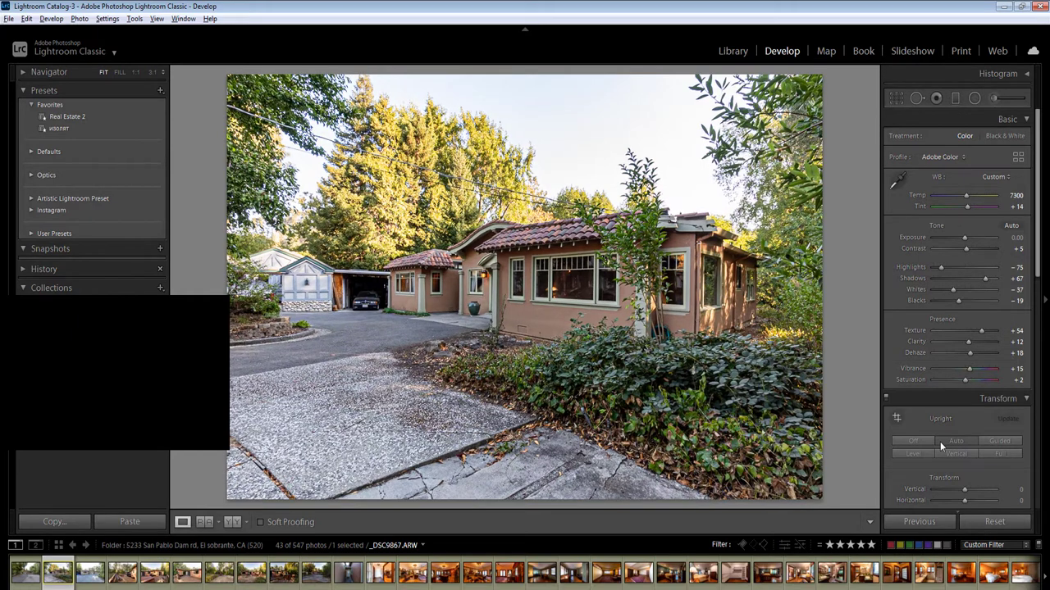
key(Right)
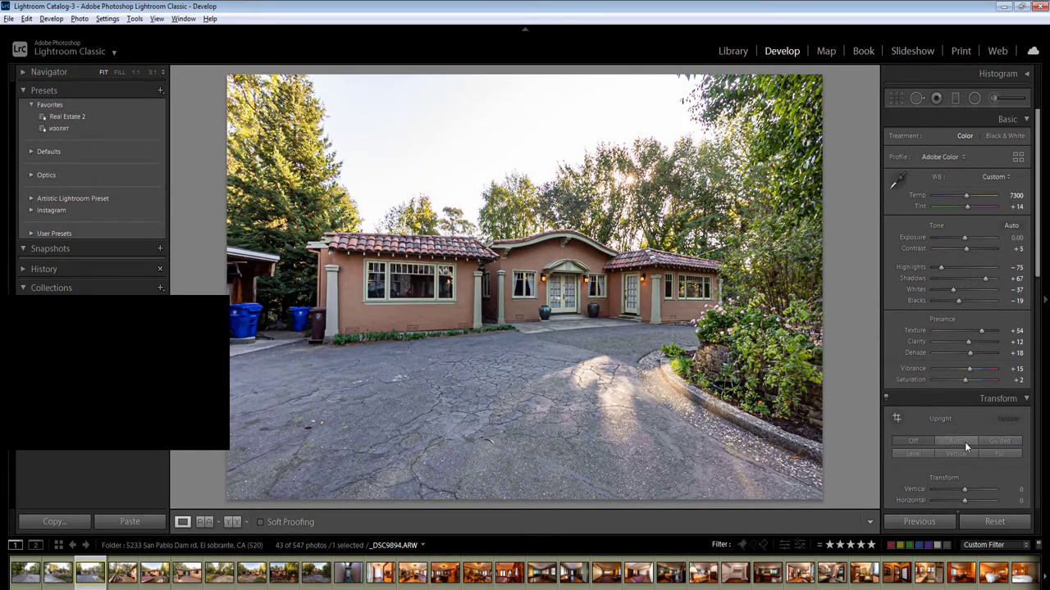
click(964, 444)
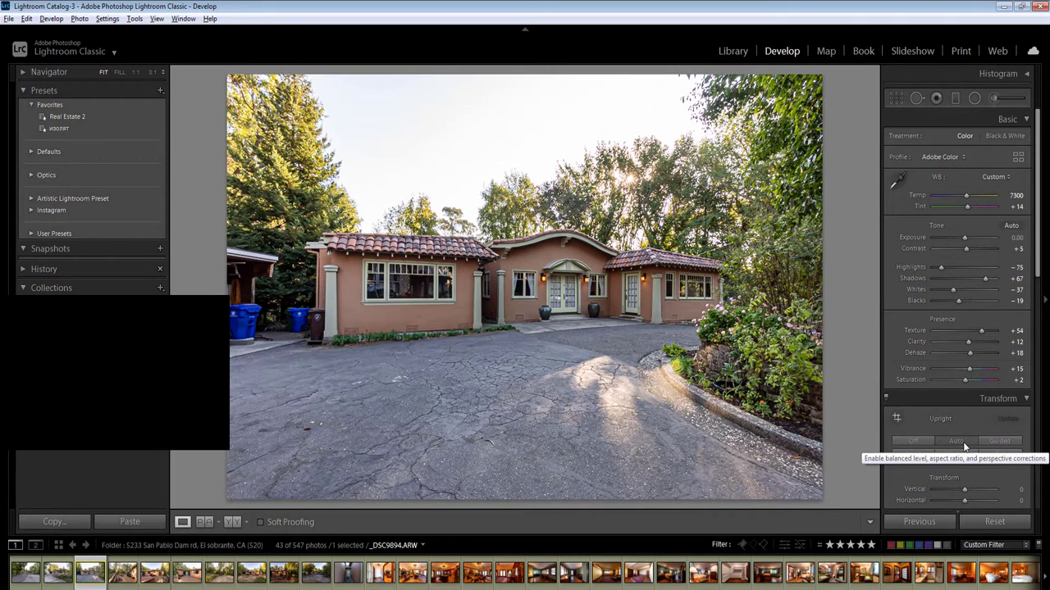
Set the exposure of the fourth photo, the deck with wooden chairs along the railing, to -0.30
key(Right)
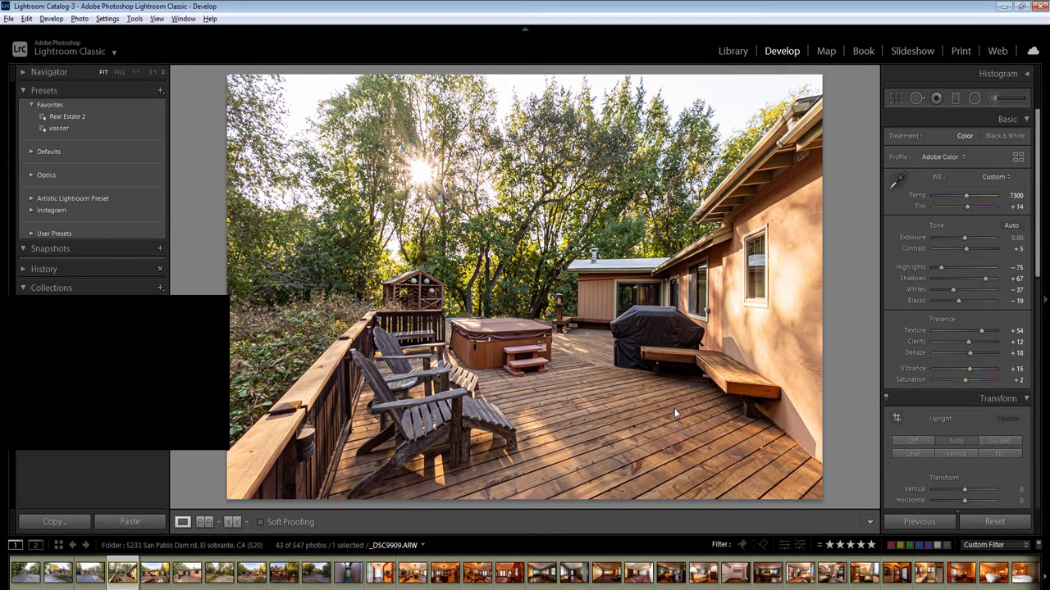
click(1017, 238)
click(1015, 196)
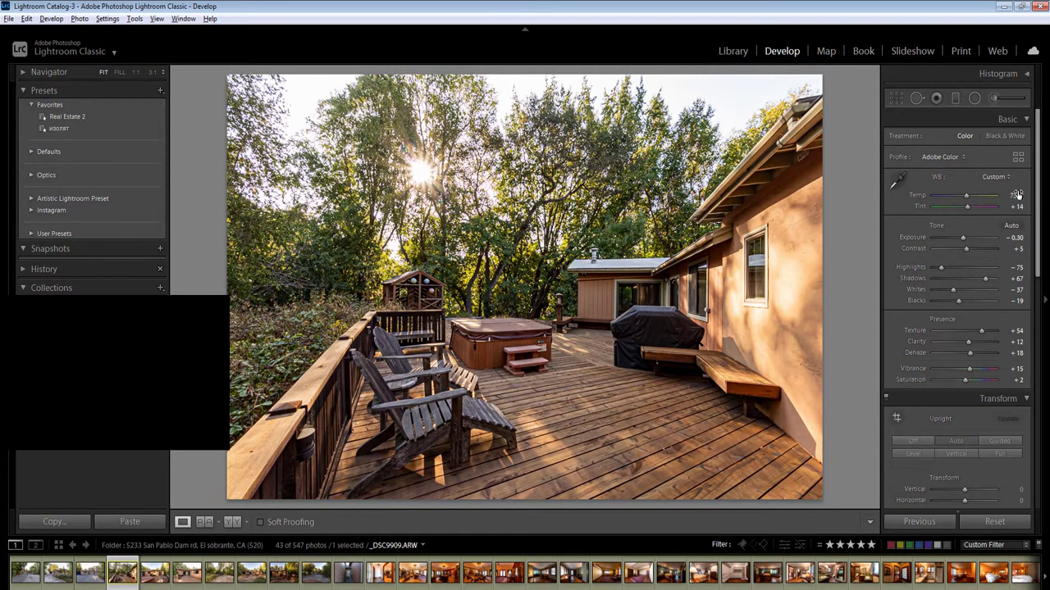
key(Return)
Set the fifth photo's exposure to -0.20 and apply Auto Upright perspective correction to it
key(Right)
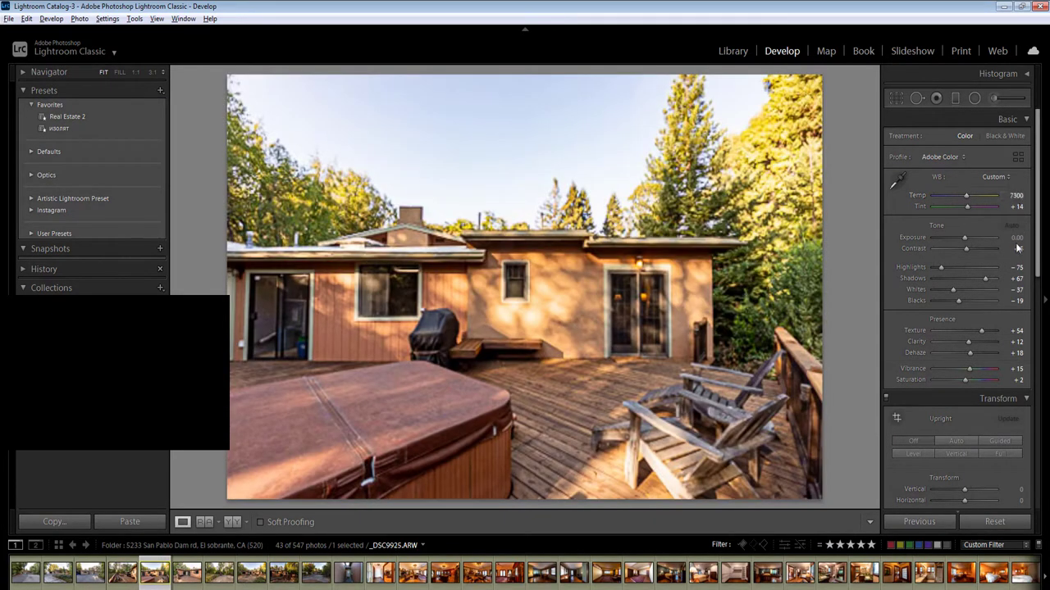
click(1017, 238)
key(Down)
key(Down)
click(956, 441)
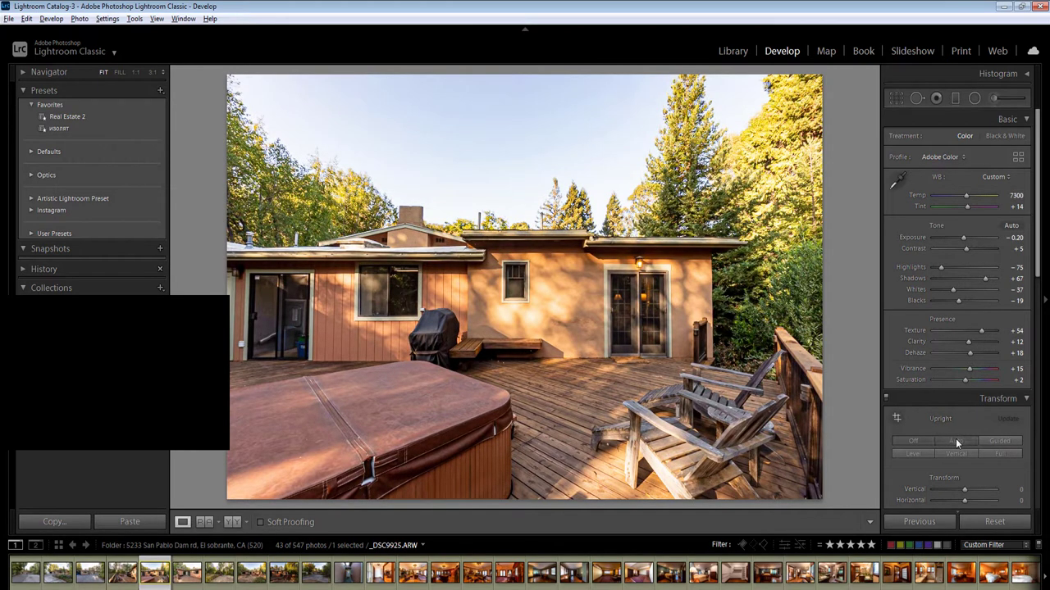
click(955, 442)
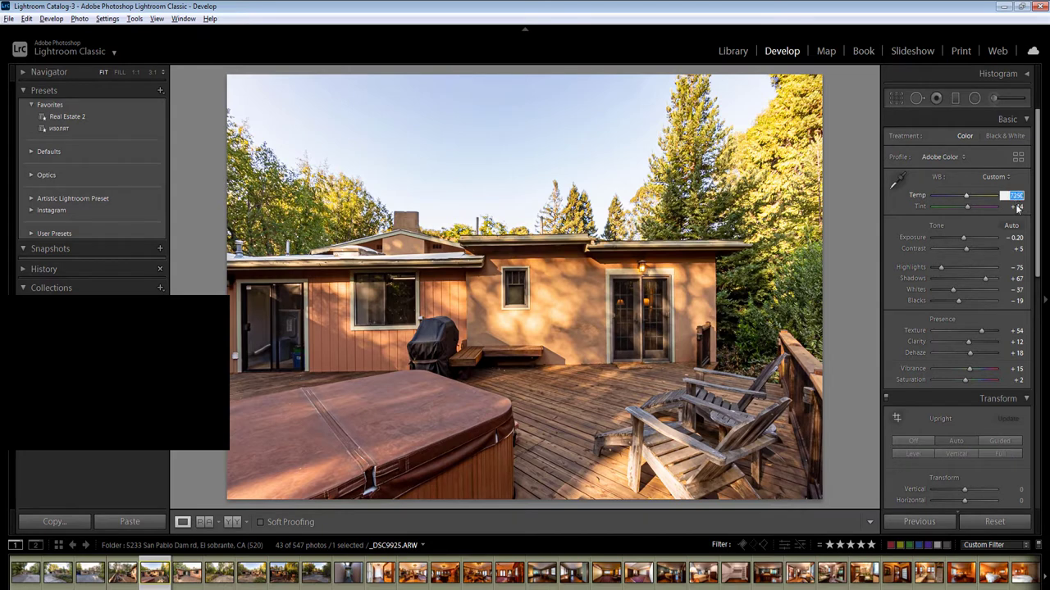
Draw a large radial filter over the sky of the hot tub deck photo with exposure -0.40 and temperature -10
click(975, 98)
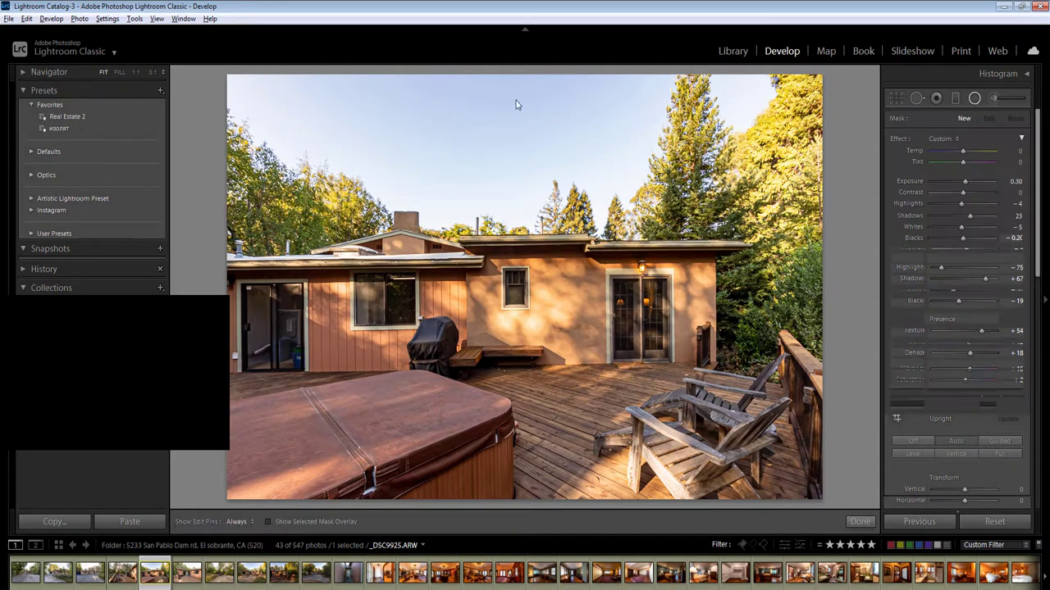
drag(498, 110, 800, 237)
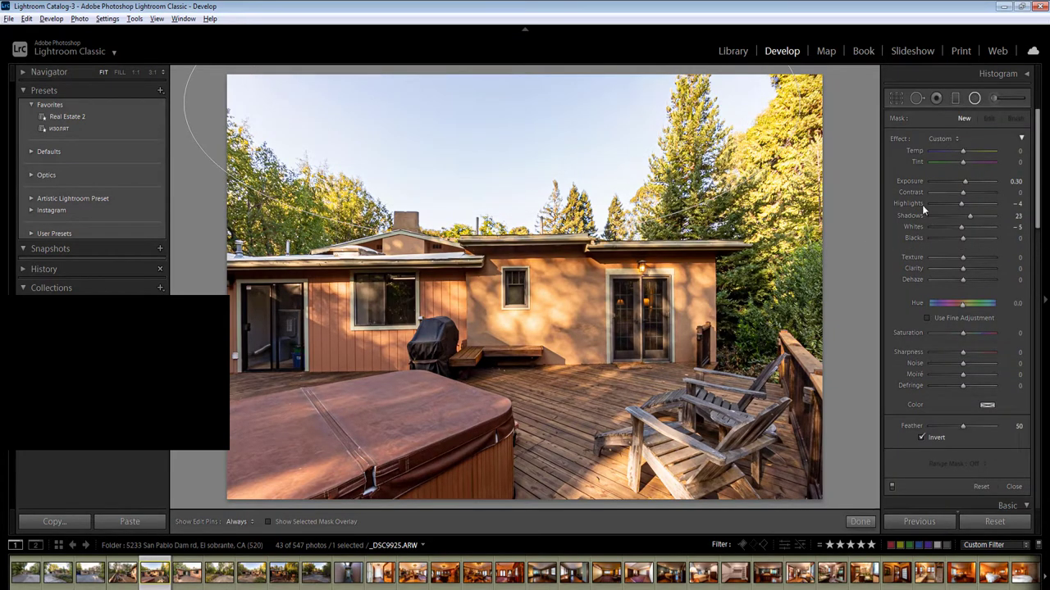
click(1013, 181)
text(-0.4)
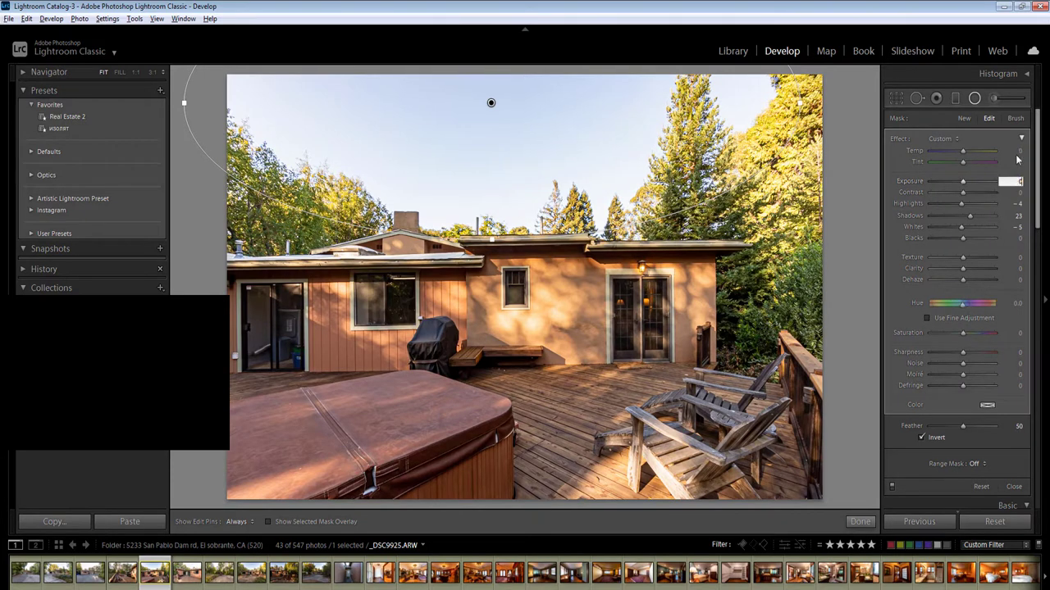
key(Return)
click(1016, 151)
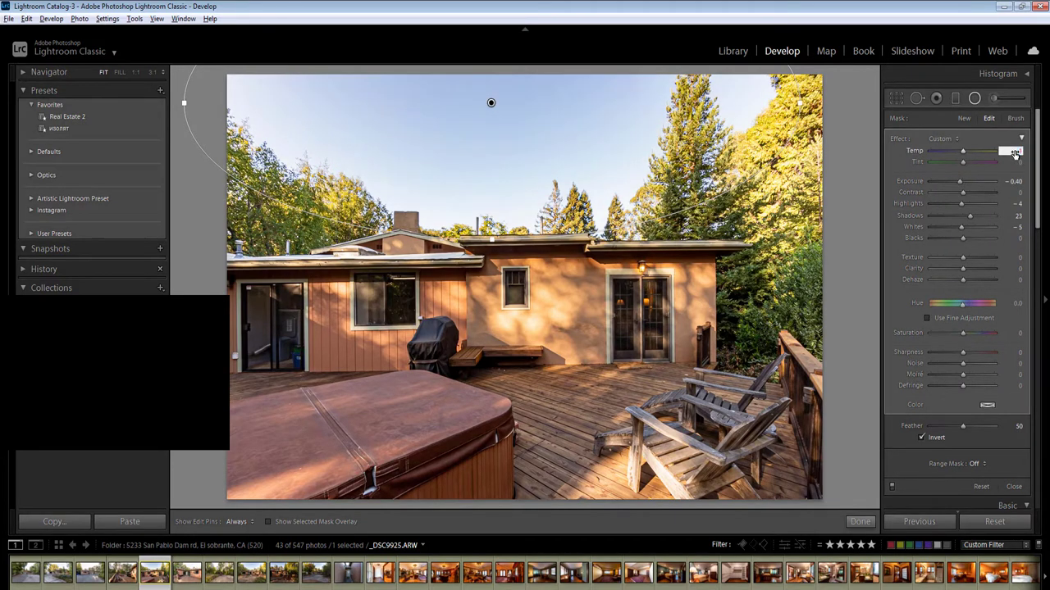
key(Return)
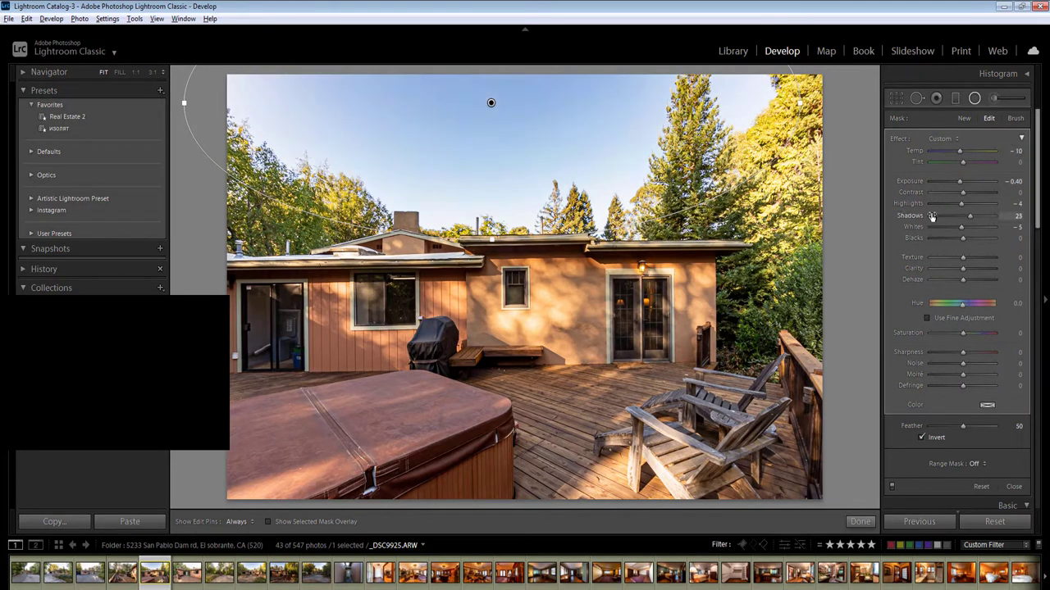
key(Return)
Add a radial filter over the sky in the sixth photo with exposure -0.30 and temperature -15
key(Right)
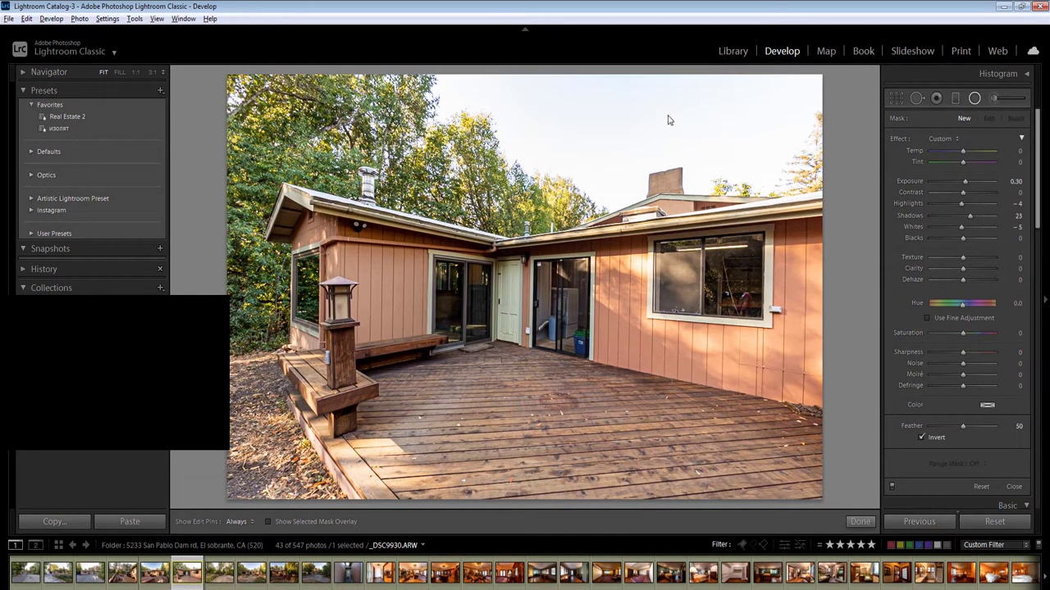
drag(667, 114, 928, 215)
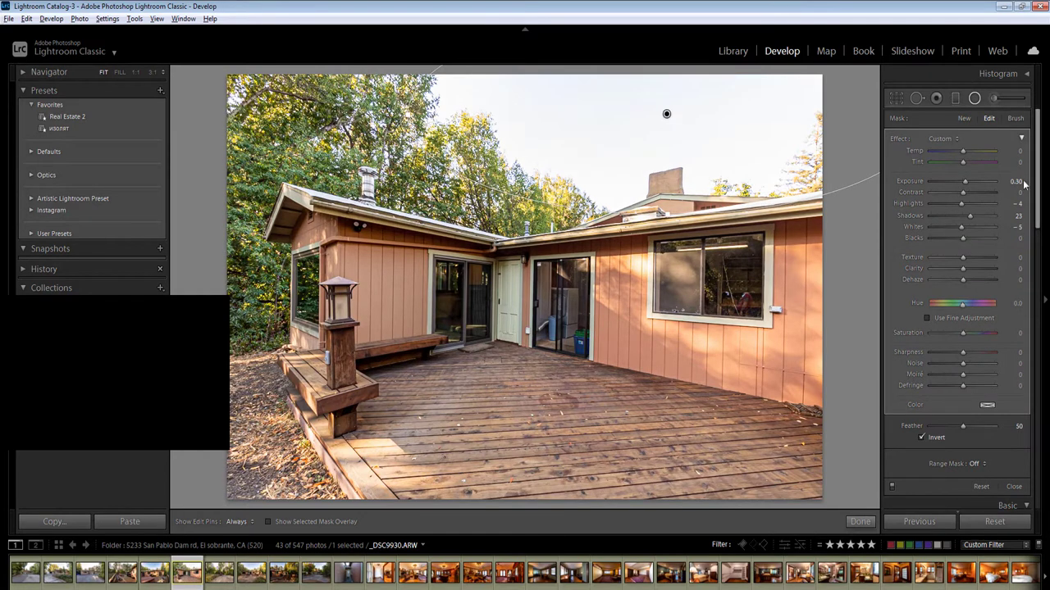
click(1018, 181)
text(0-0.3)
key(Return)
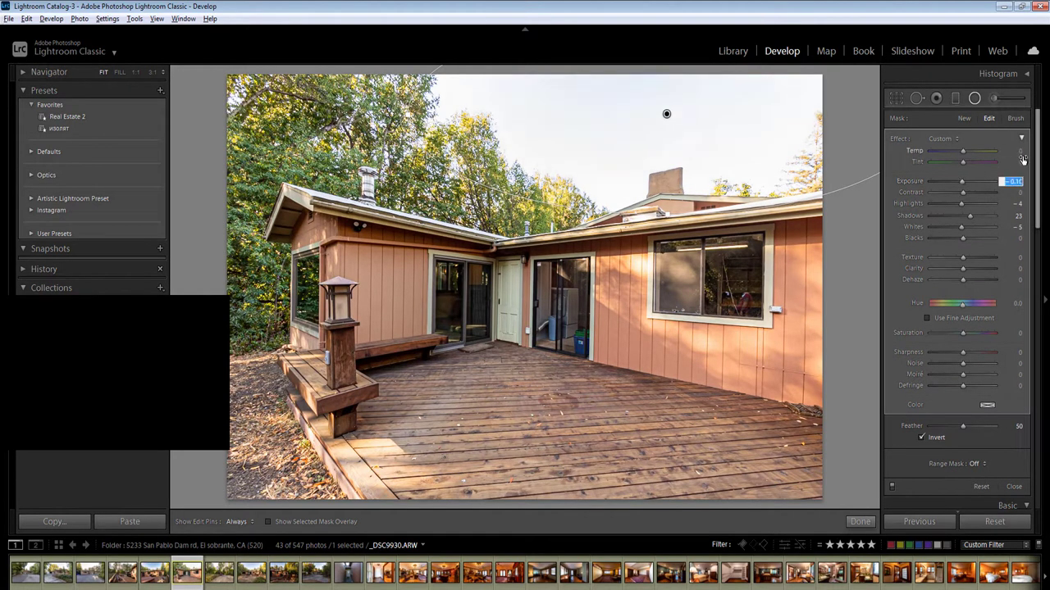
click(1020, 152)
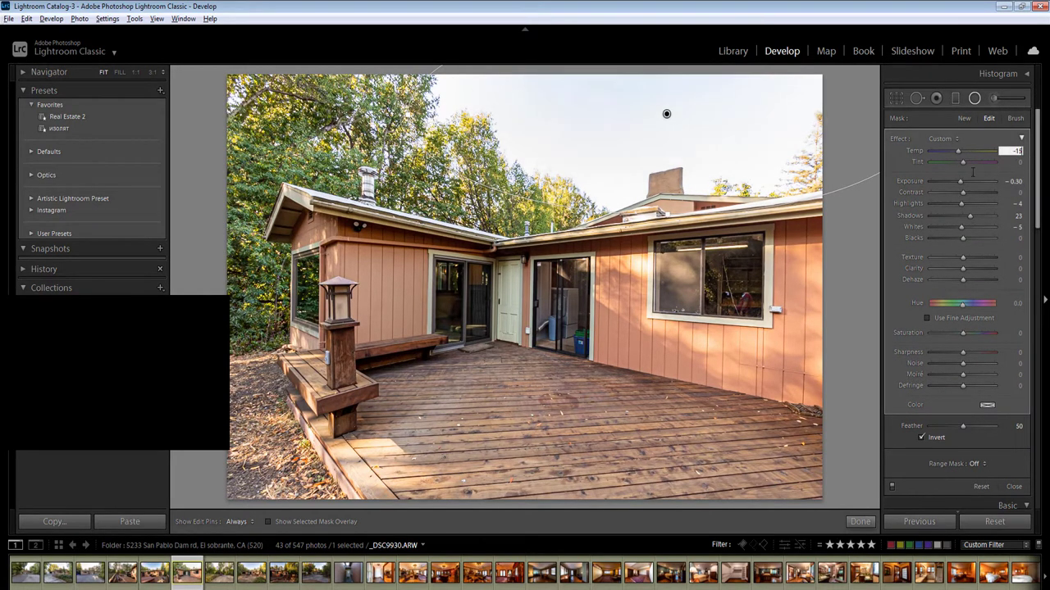
Set the sky filter's highlights to -35 and whites to -21, and close the radial filter
click(951, 204)
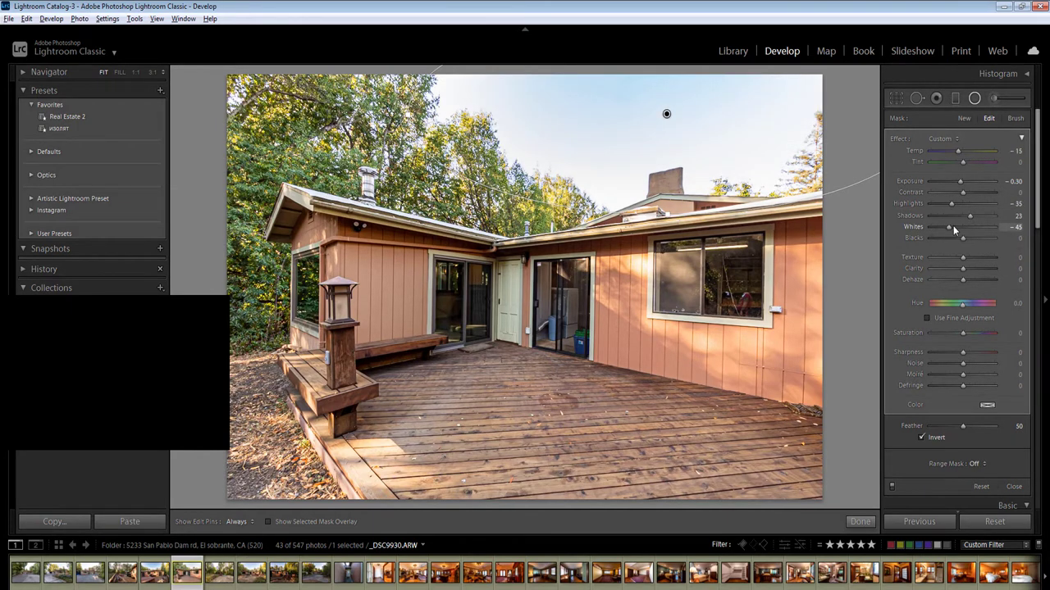
drag(953, 226, 956, 230)
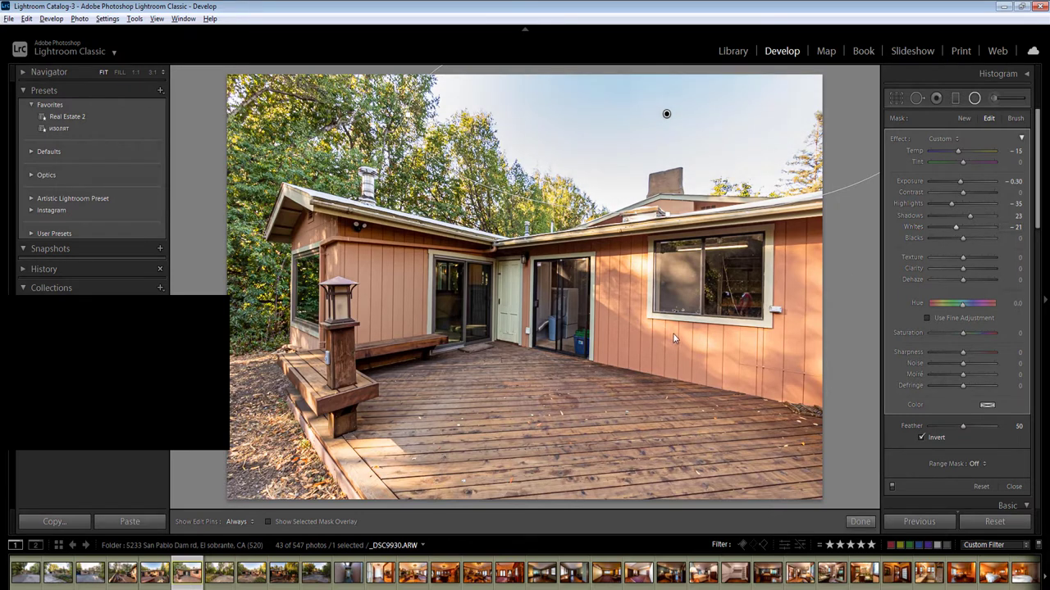
key(shift+m)
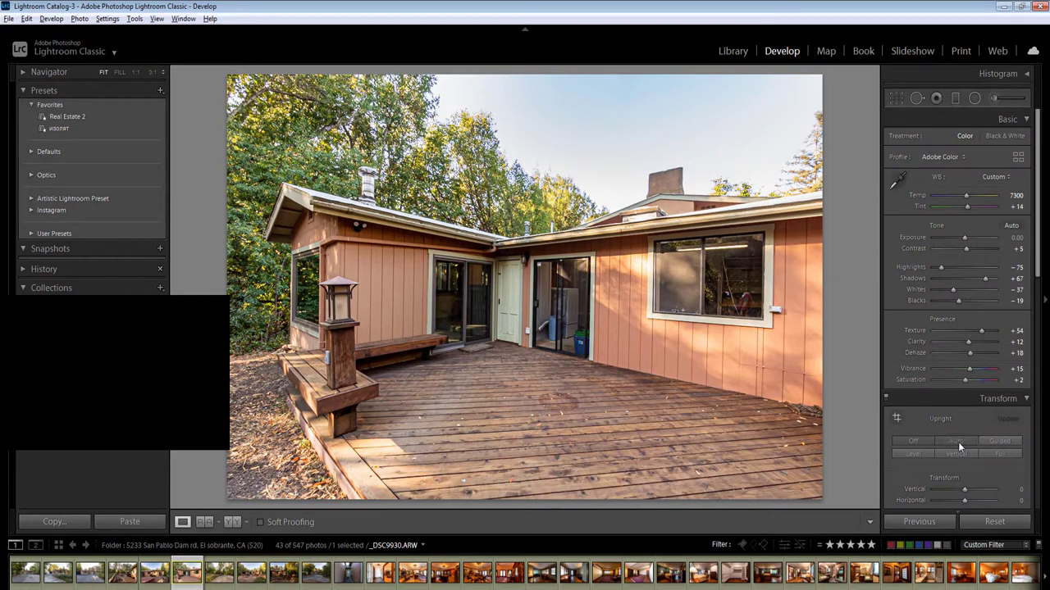
Apply Auto Upright to the sixth photo and lower its overall exposure
click(940, 441)
click(1016, 238)
key(Down)
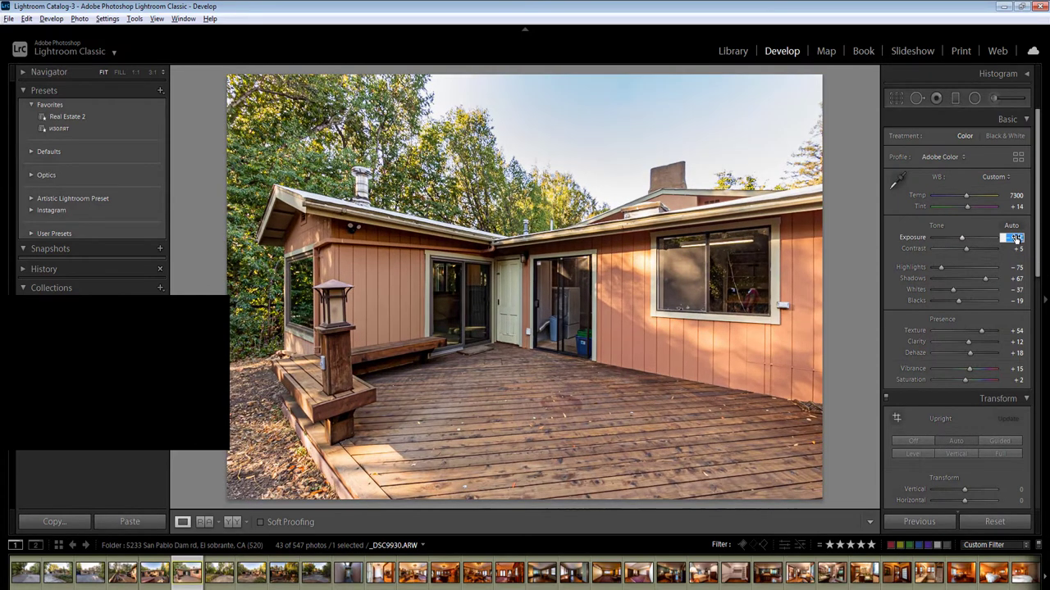
key(Return)
Set the exposure of the seventh photo, the small wooden playhouse among the trees, to -0.30
key(Right)
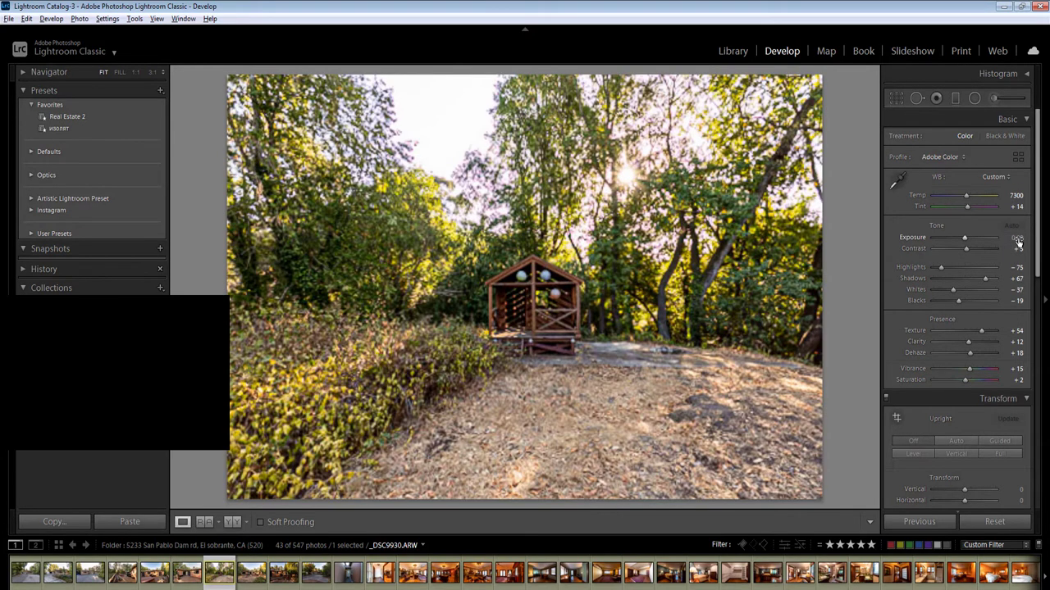
click(1016, 237)
key(Down)
key(Down)
key(Down)
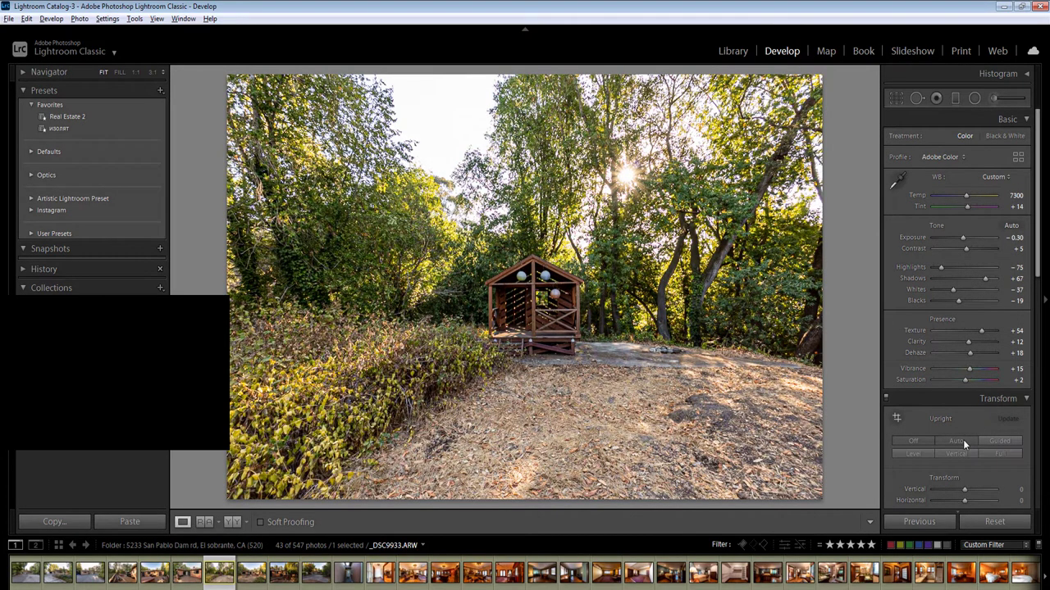
Draw a radial filter with exposure 0.30 over the shaded house wall in the eighth photo
key(ctrl+Right)
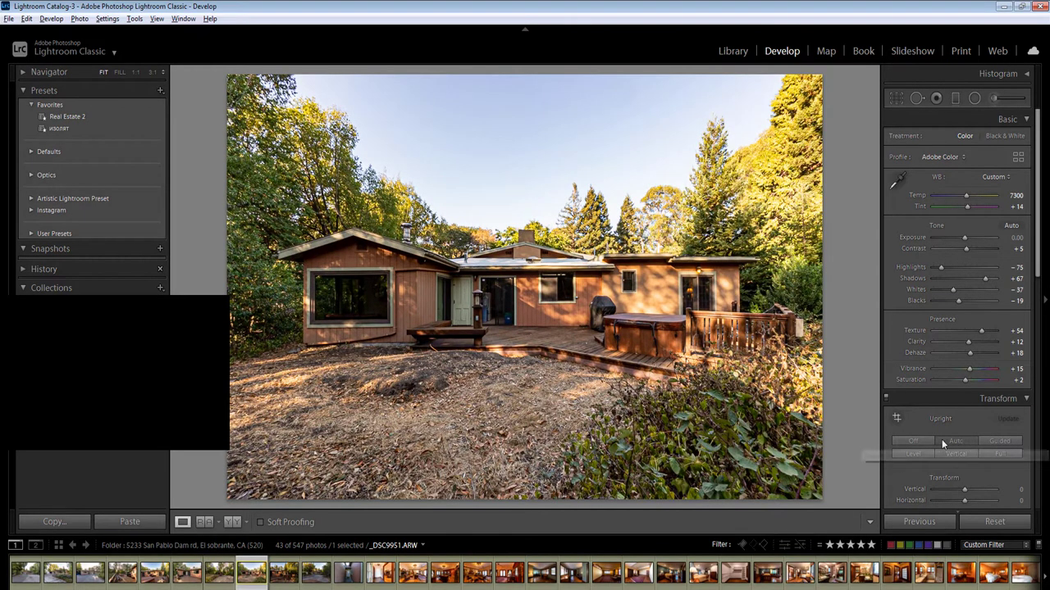
key(shift+m)
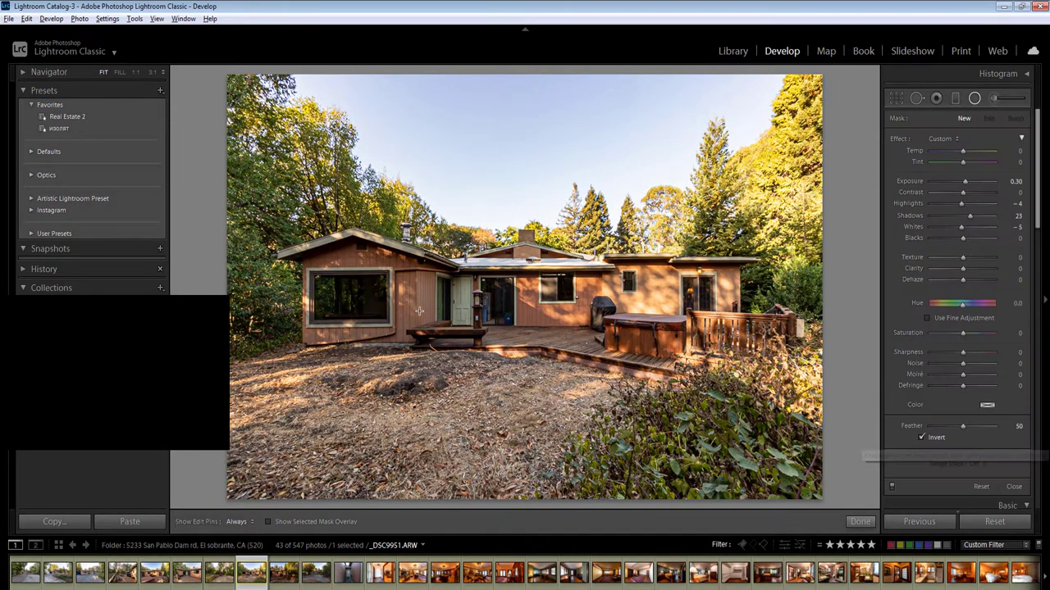
drag(411, 308, 638, 379)
Apply Auto tone to the ninth photo, the dark deck view, and set its exposure to +0.25
key(ctrl+Right)
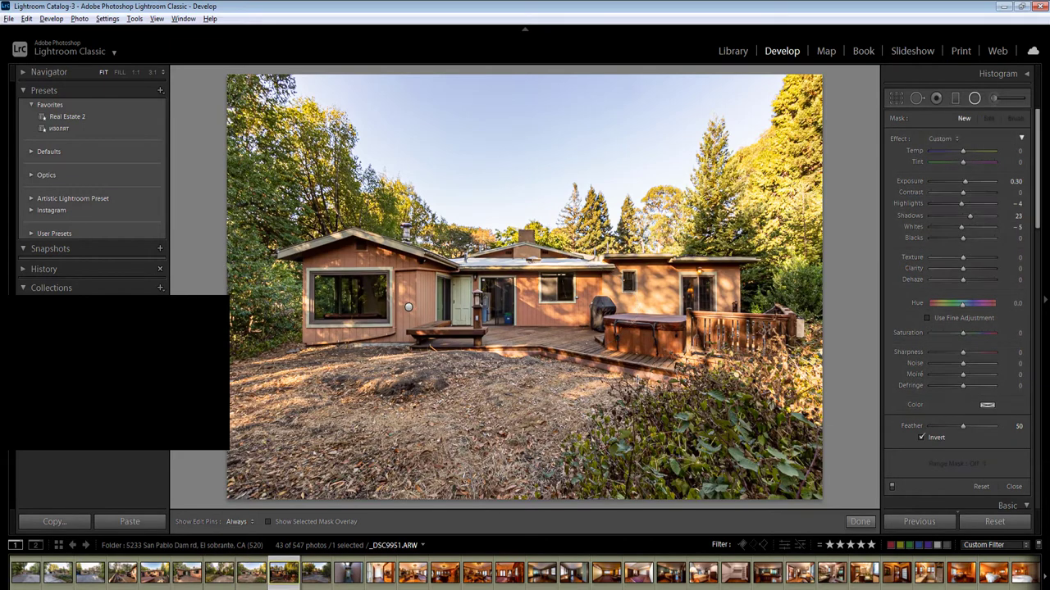
key(shift+m)
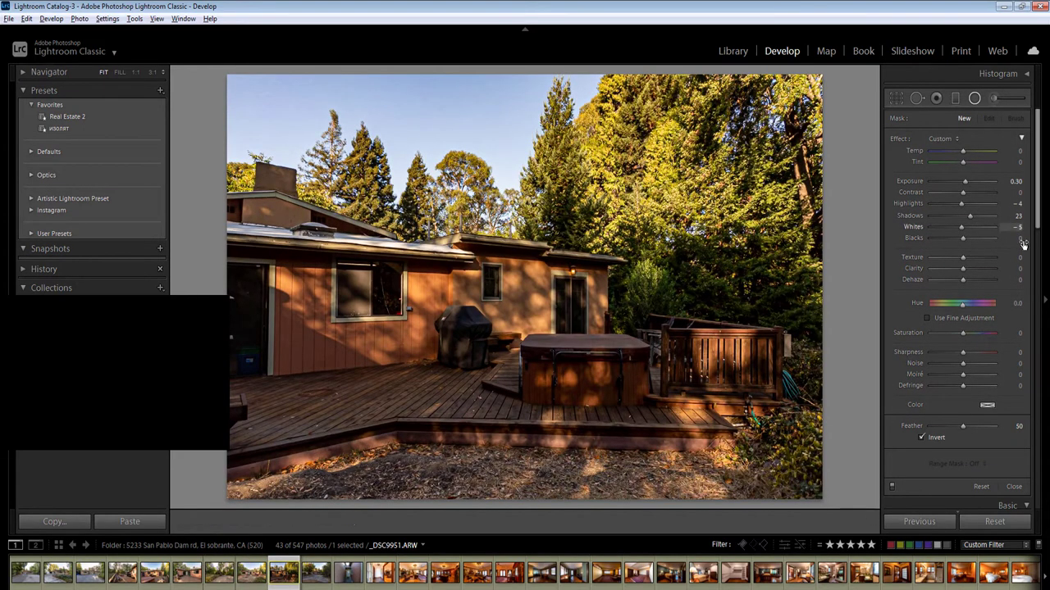
click(1023, 240)
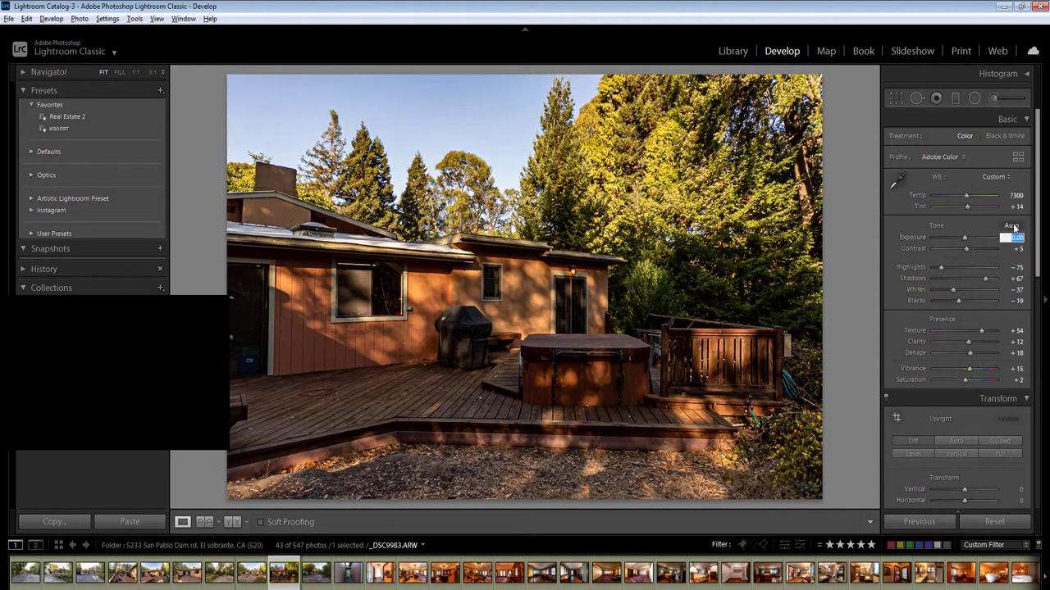
click(1012, 226)
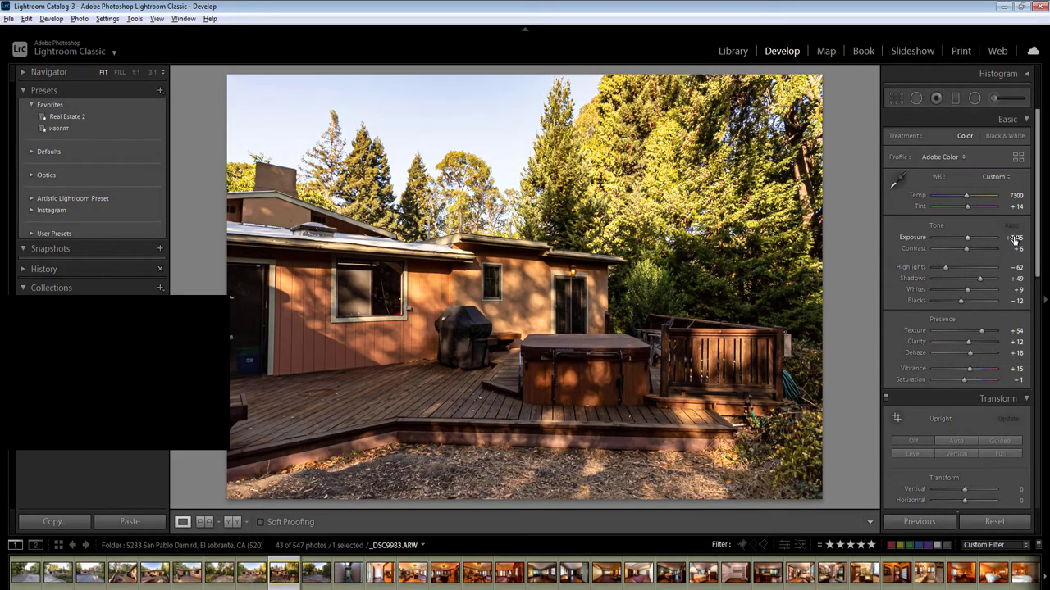
click(1015, 238)
key(Down)
key(Down)
key(Return)
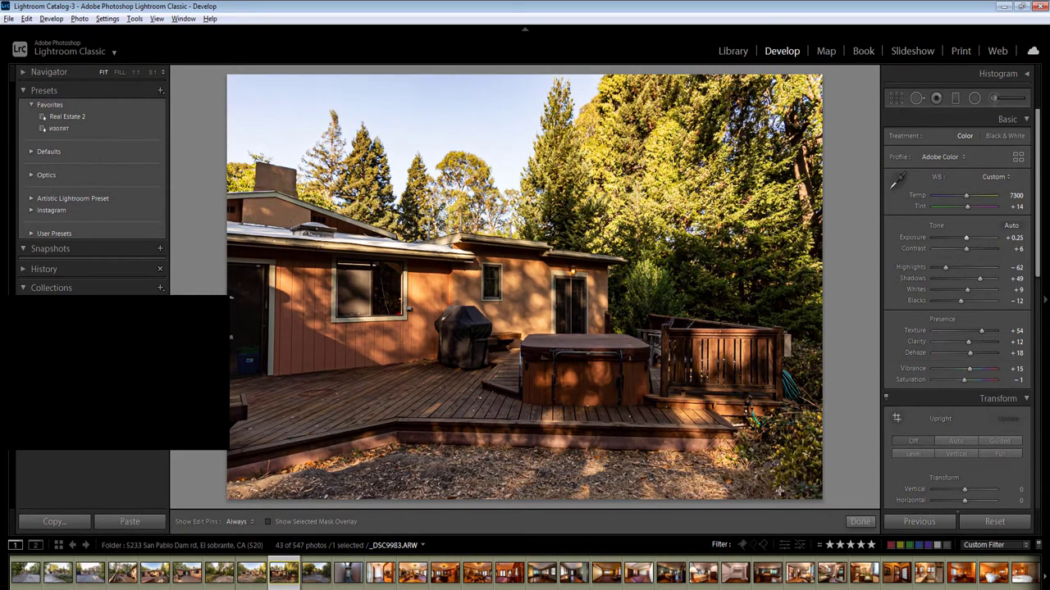
Draw a radial filter over the wooden deck in the ninth photo, raise its exposure and shift it slightly upward
key(shift+m)
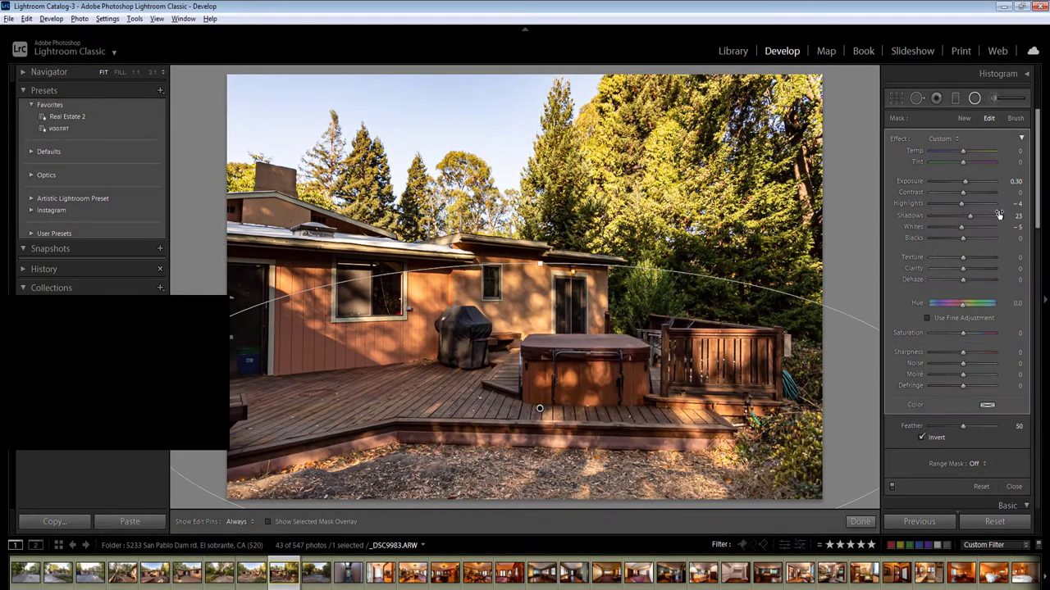
click(1016, 181)
key(Up)
key(Up)
key(Up)
key(Up)
drag(621, 415, 610, 381)
Draw a second radial filter over the ninth photo's sky with exposure -0.10 and temperature -15
drag(384, 118, 632, 222)
click(371, 105)
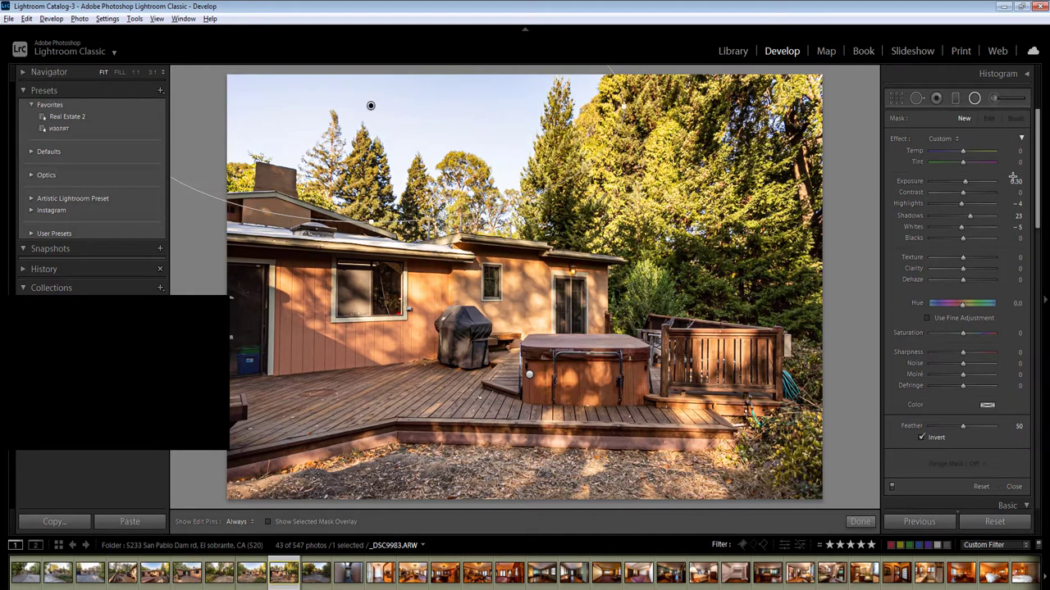
click(1015, 181)
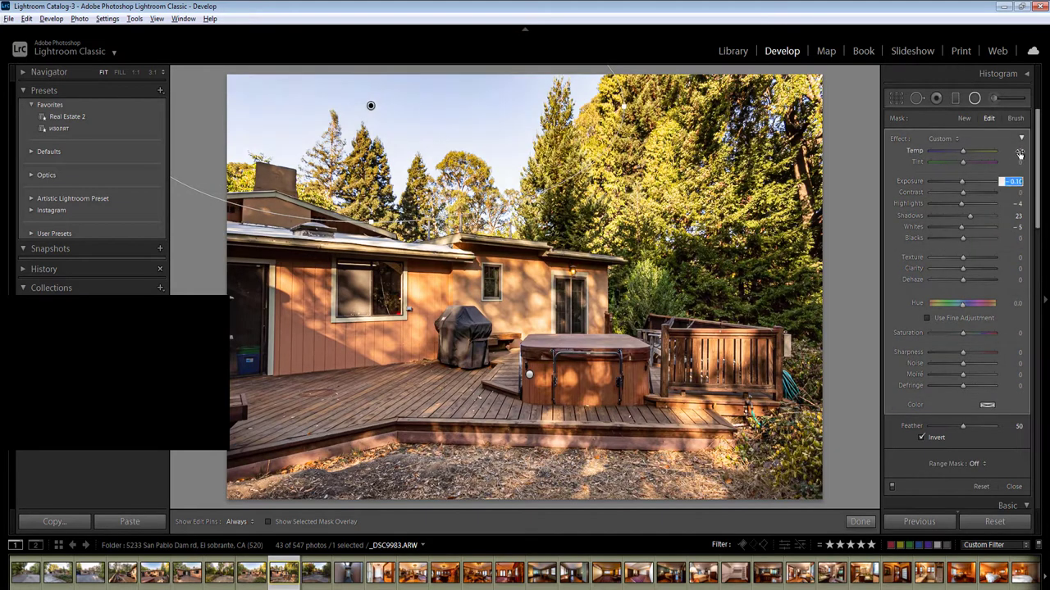
click(1015, 151)
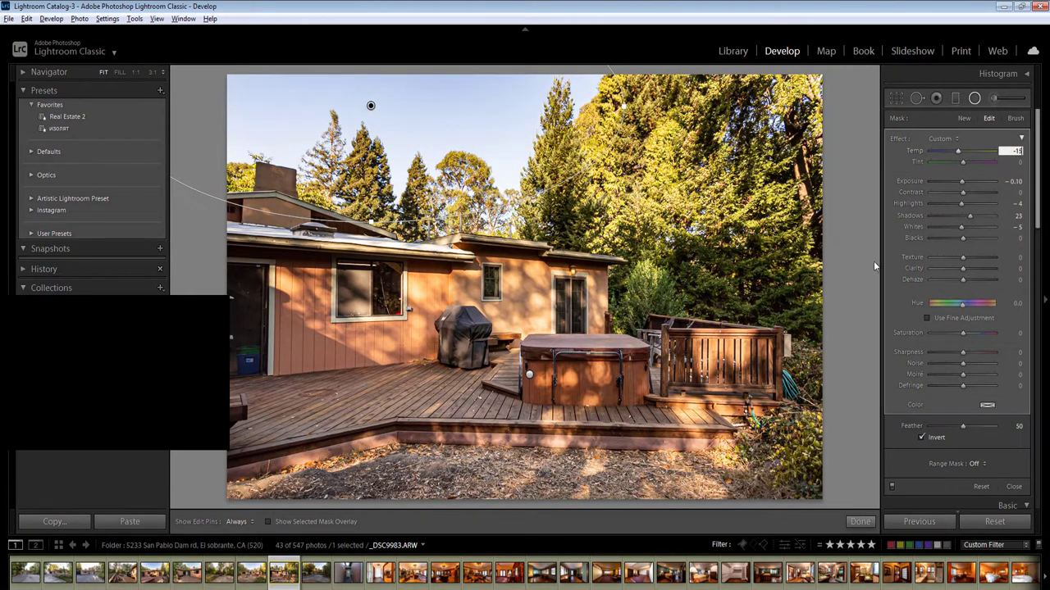
key(Return)
key(Escape)
Set the tenth photo, the driveway and house front, to exposure +0.60 and temperature 7350
key(Right)
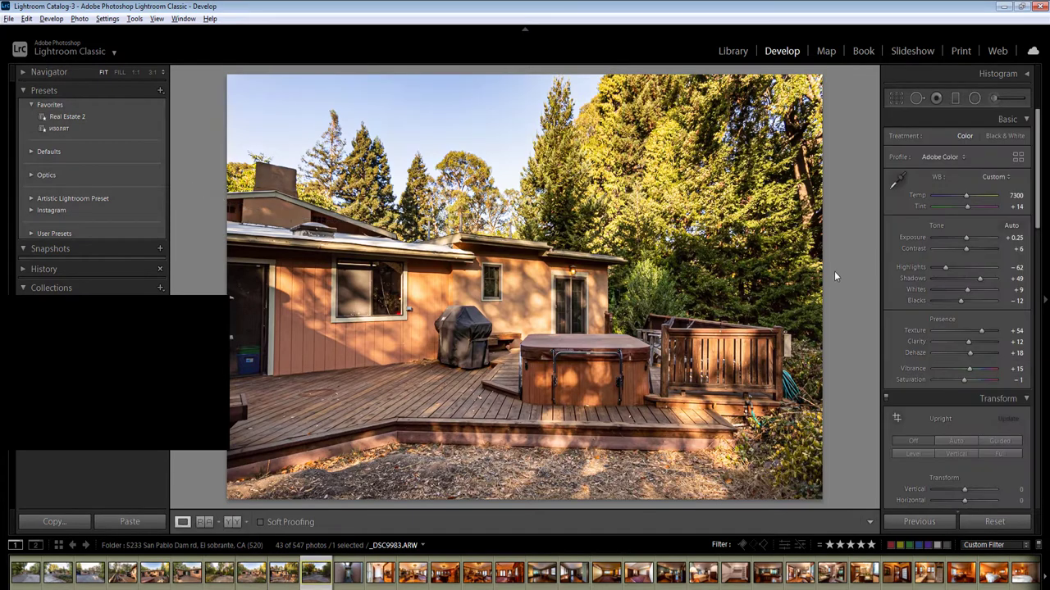
click(1016, 238)
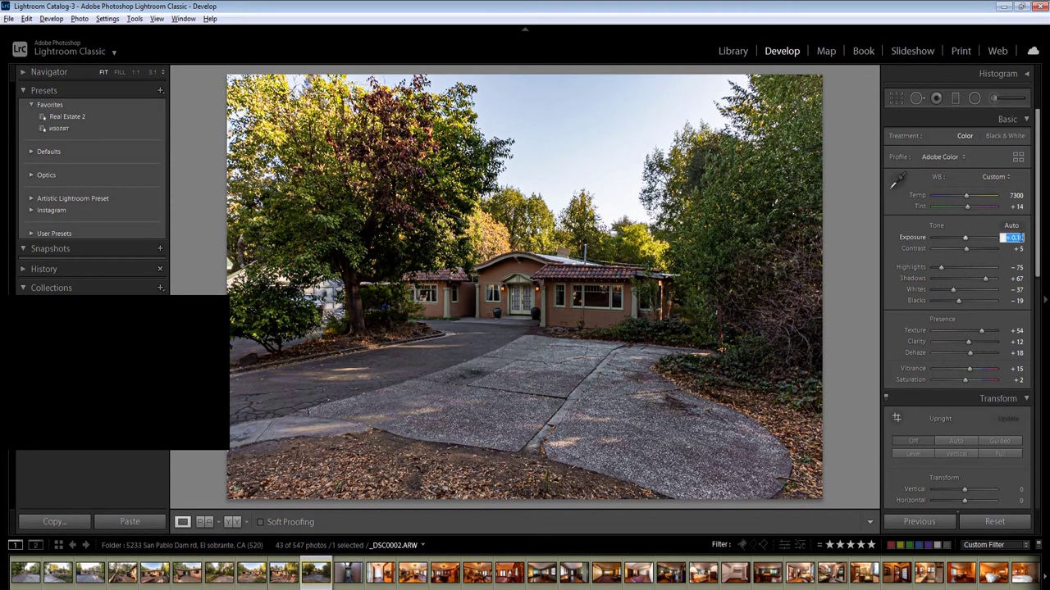
click(1017, 196)
text(7350)
key(Return)
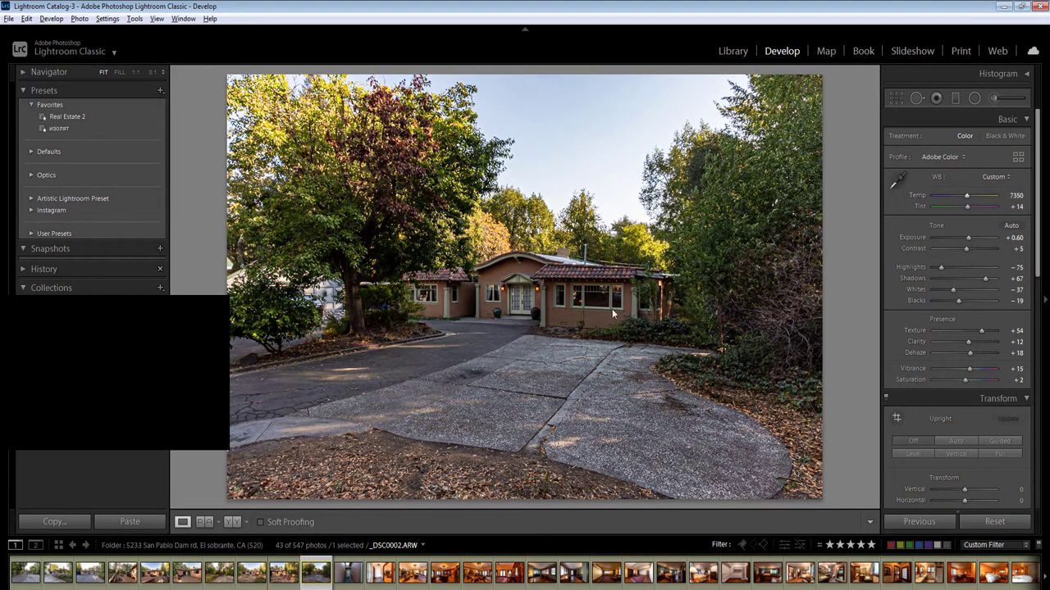
Draw one radial filter with exposure 0.30 over the house in the tenth photo and a second one over the sky
key(shift+m)
drag(507, 295, 789, 373)
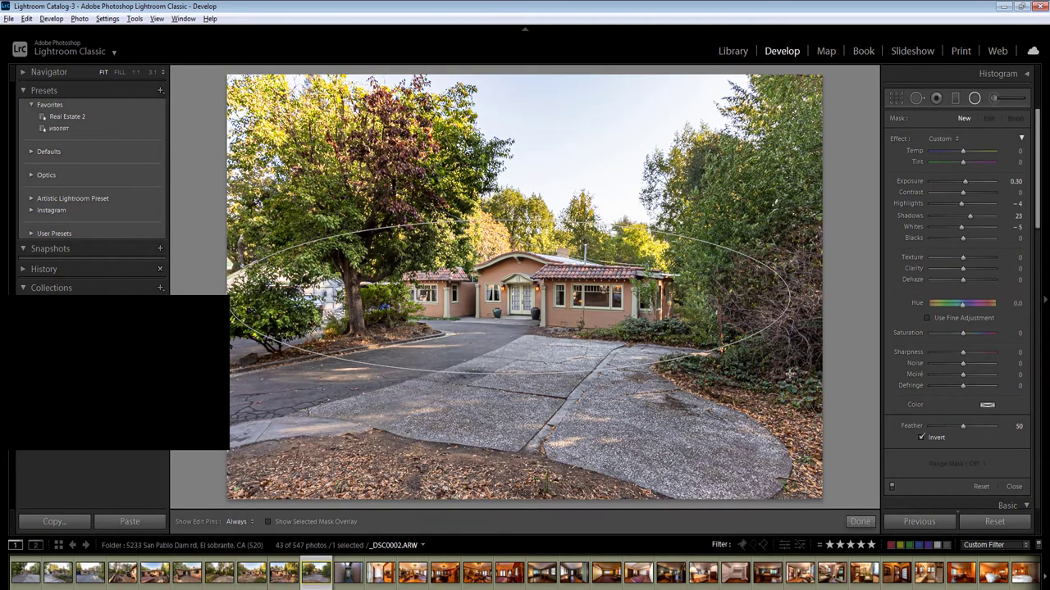
drag(576, 105, 808, 271)
Set the sky filter to exposure -0.20 and temperature -15, and lower its highlights
click(1019, 183)
text(-0.4)
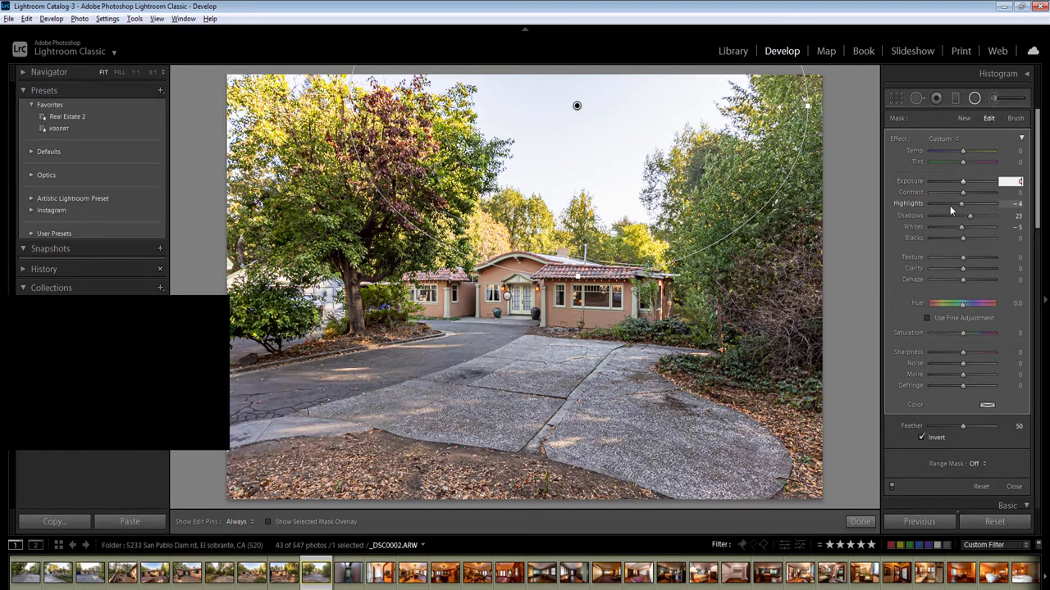
click(949, 205)
click(1013, 153)
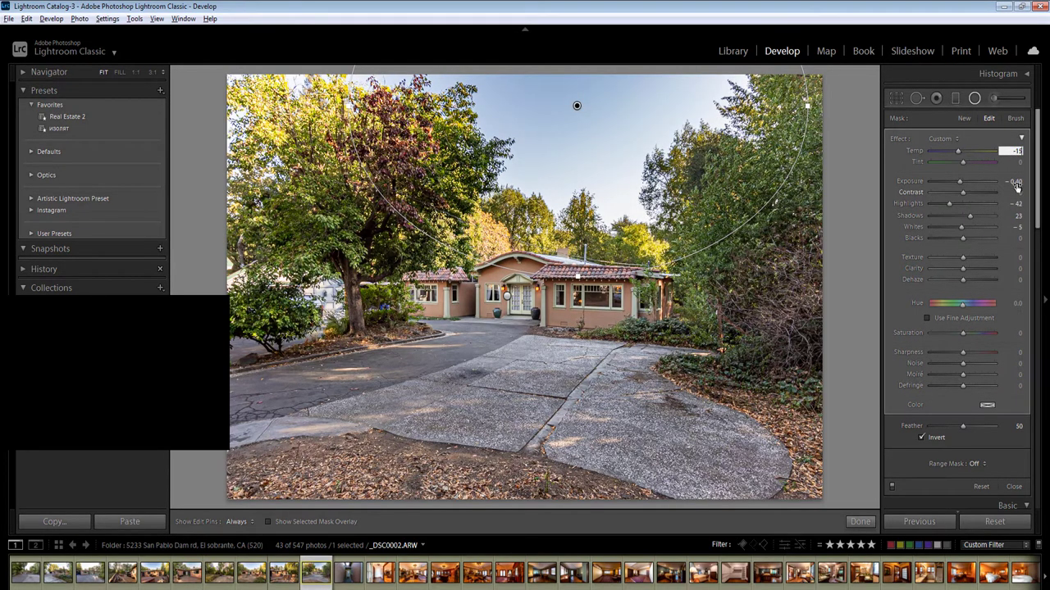
click(1013, 182)
text(-0.2)
click(949, 204)
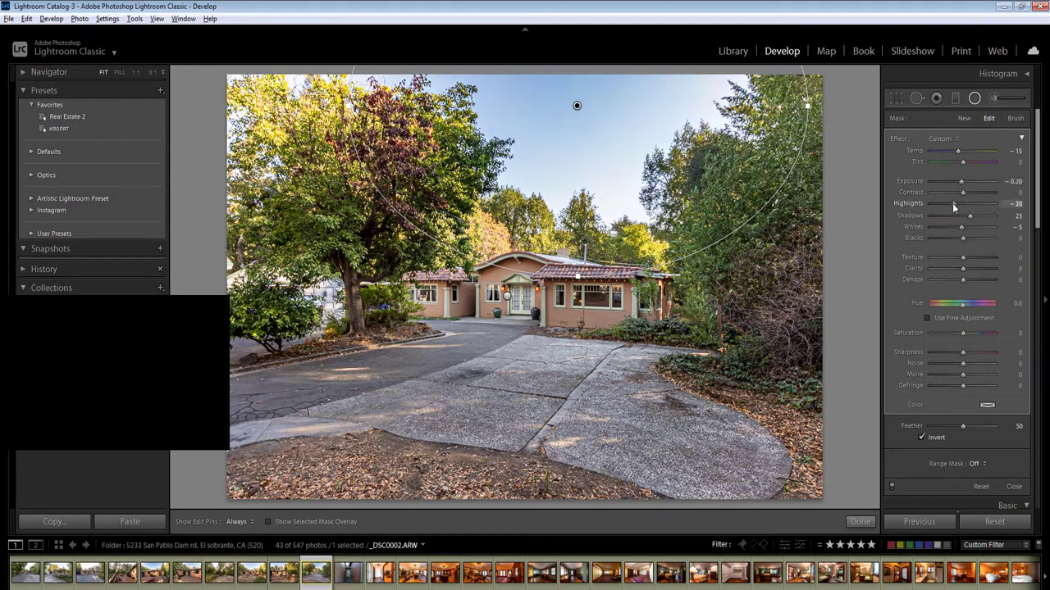
click(952, 203)
key(shift+m)
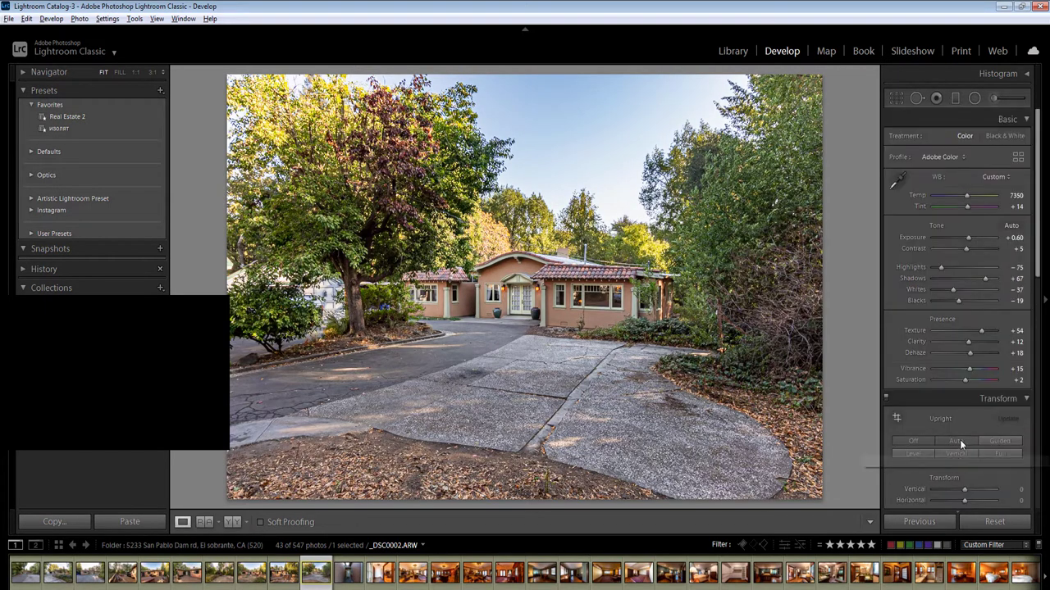
Apply Auto Upright to the eleventh photo, the narrow entry passage, and set exposure to +0.73 and whites to -19
key(Right)
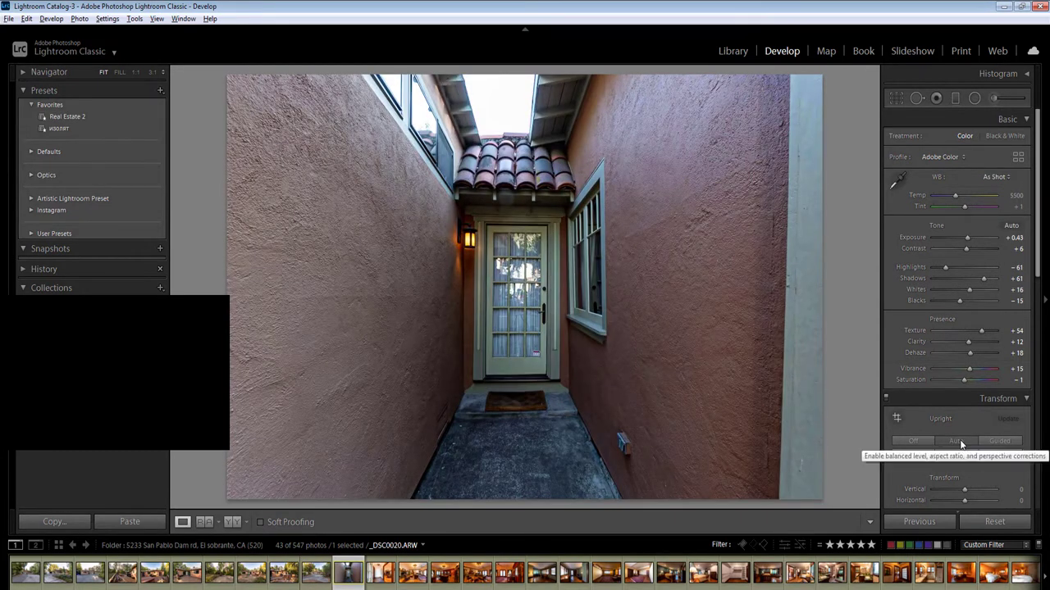
click(961, 443)
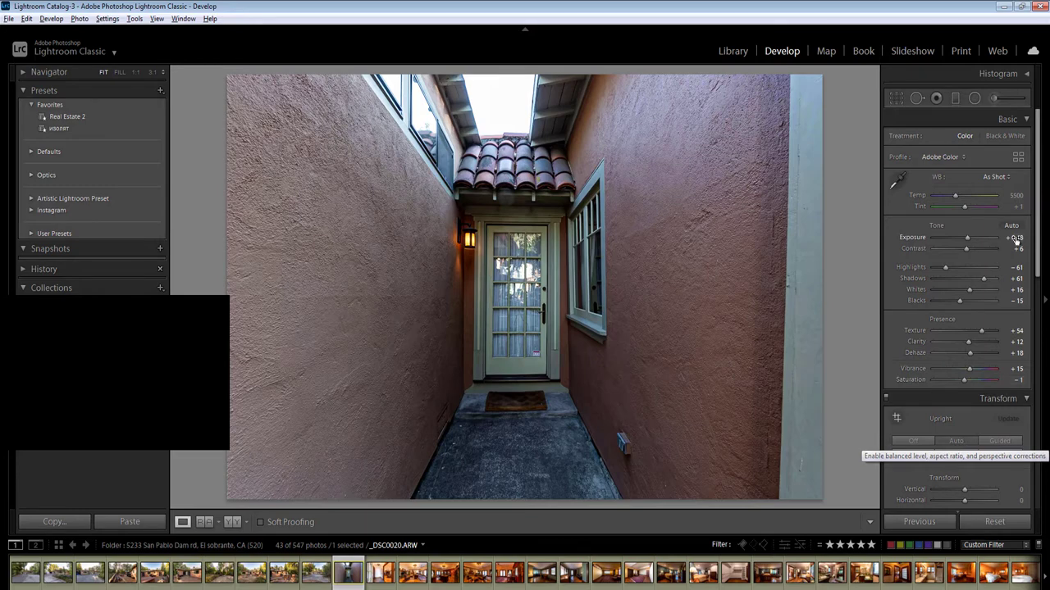
click(1015, 237)
drag(970, 291, 958, 292)
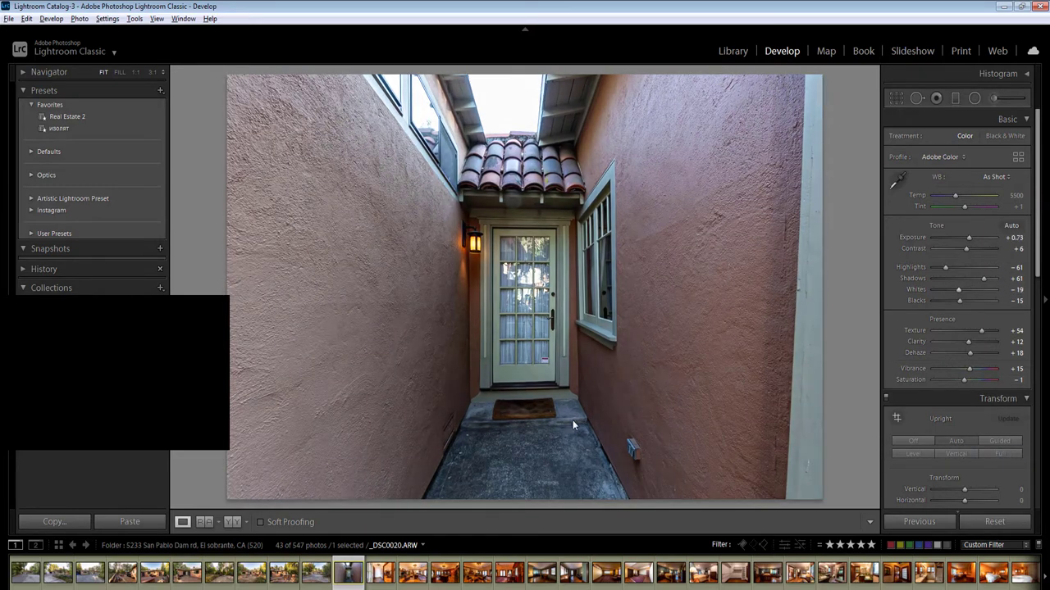
Draw a radial filter with exposure 0.30 around the entry door, and move on to the twelfth photo
key(shift+m)
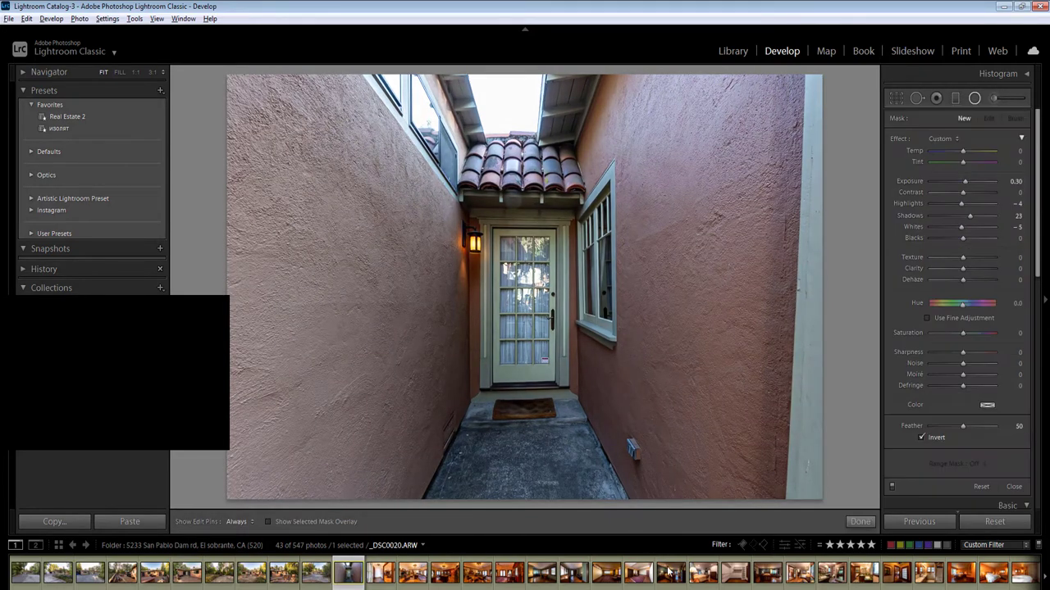
drag(521, 341, 670, 550)
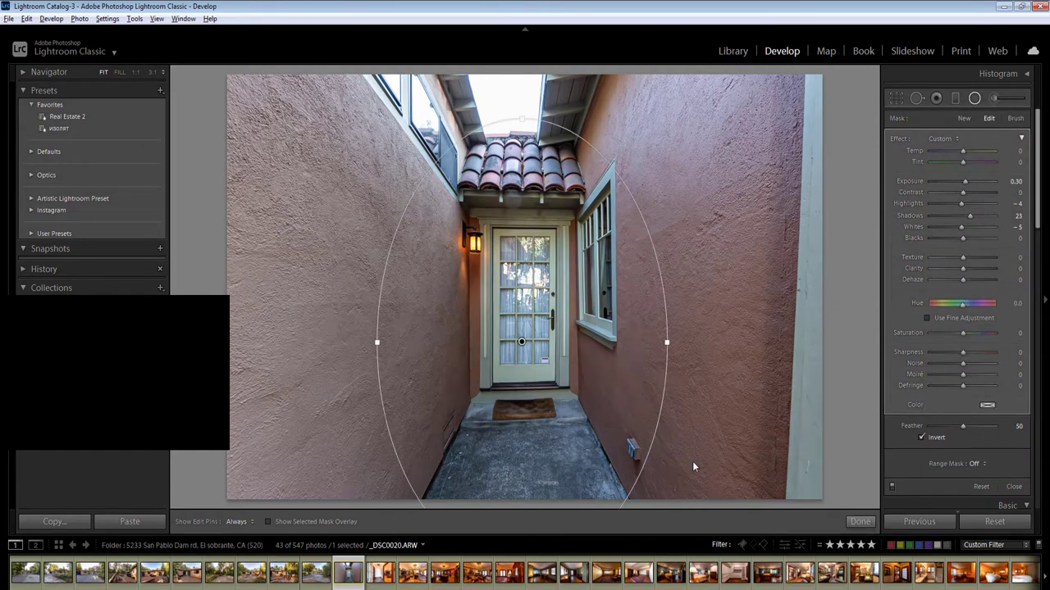
key(Right)
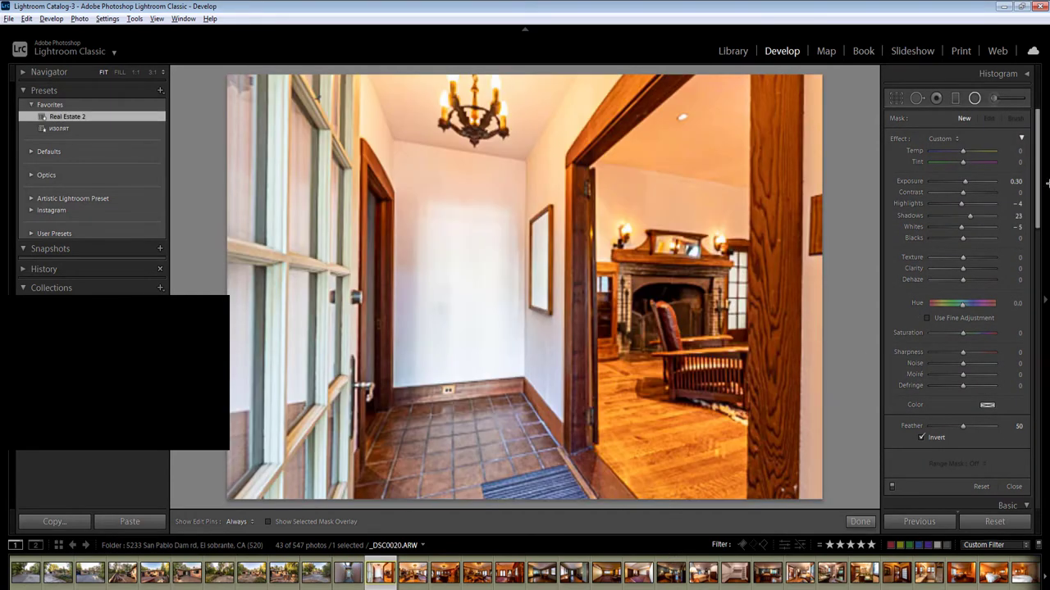
key(shift+m)
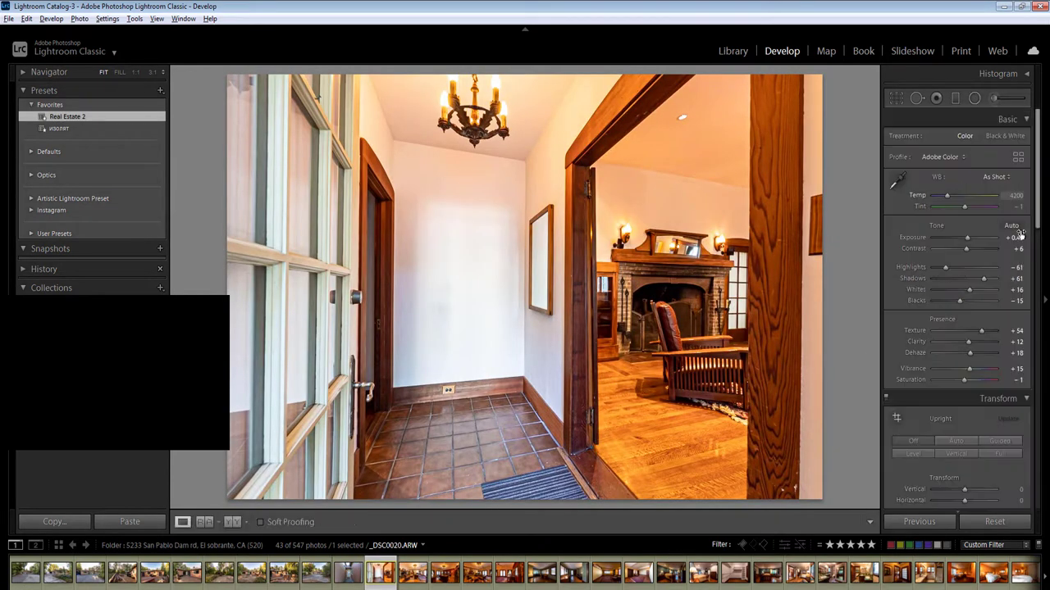
Apply Auto white balance and Auto tone to the entry hallway photo, with temperature 3750 and whites -32
click(997, 178)
click(986, 204)
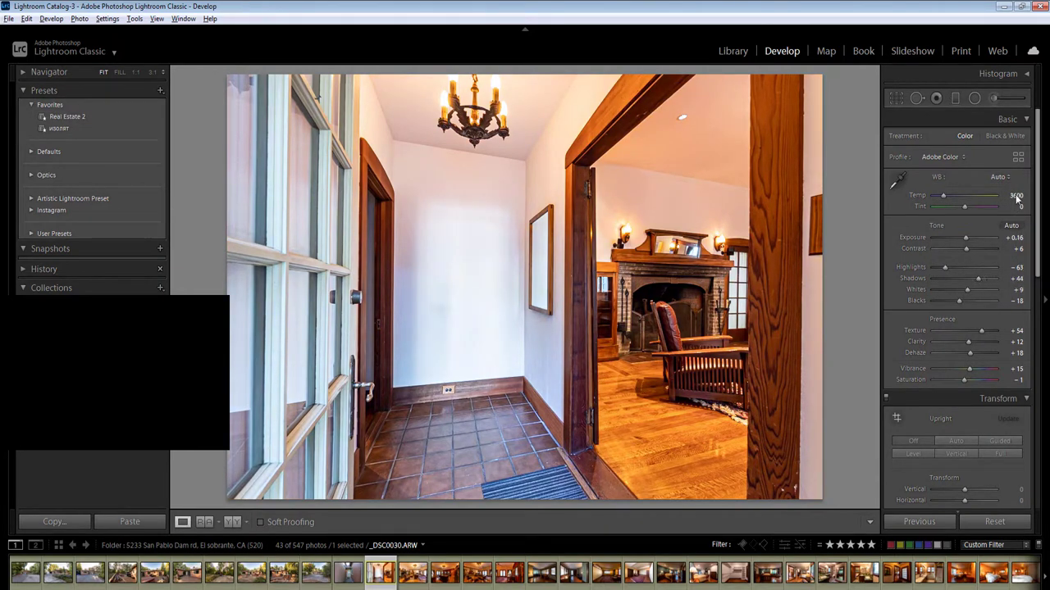
click(1011, 225)
click(1016, 196)
key(Up)
key(Up)
key(Up)
key(Return)
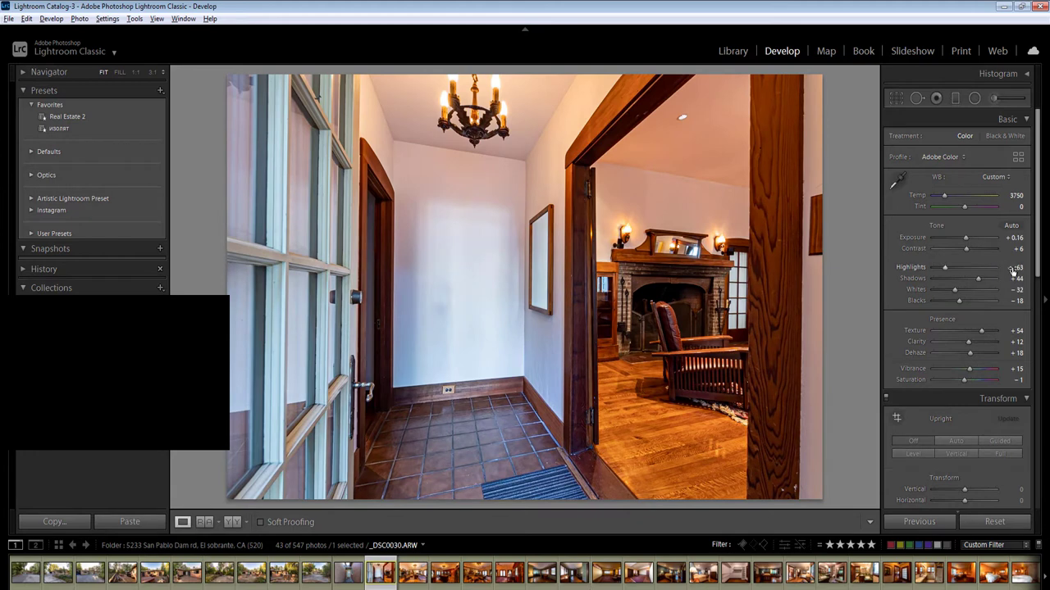
Draw a large radial filter with exposure 0.60 over the fireplace room seen through the hallway's doorway
key(shift+m)
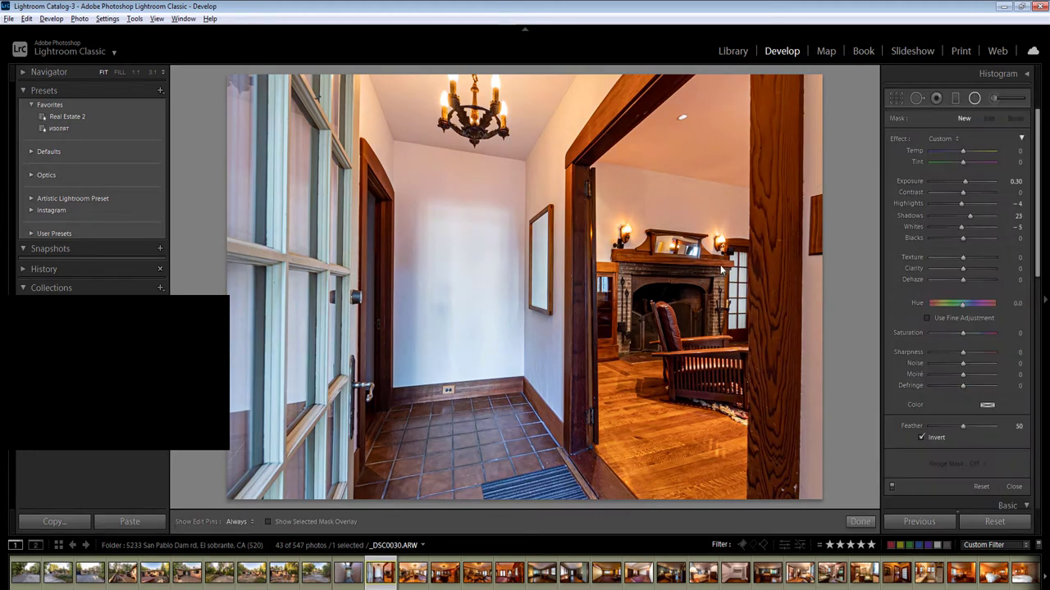
drag(719, 264, 960, 427)
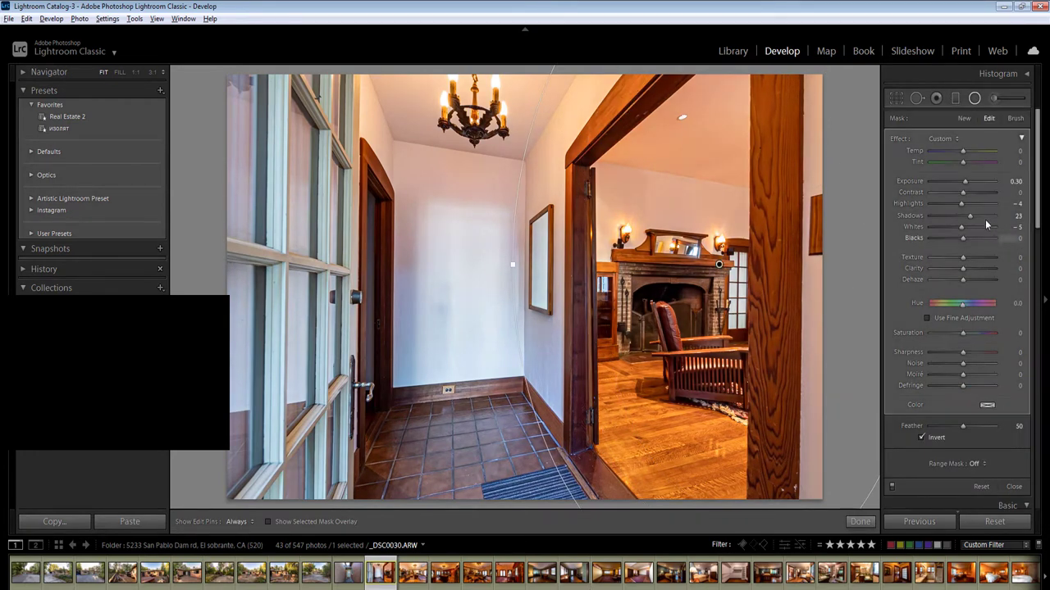
click(1014, 181)
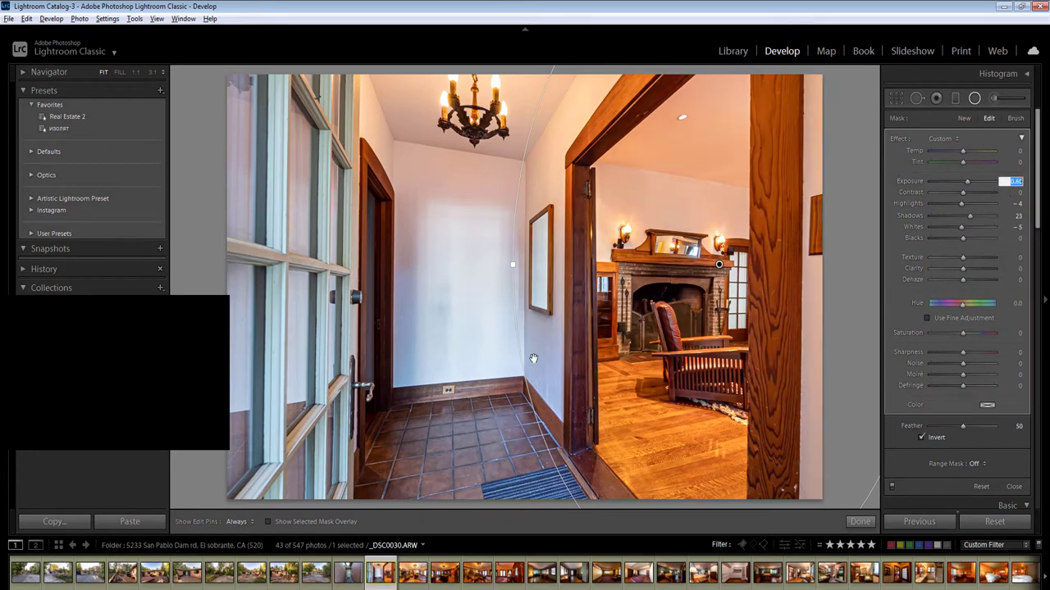
text(0.6)
key(Return)
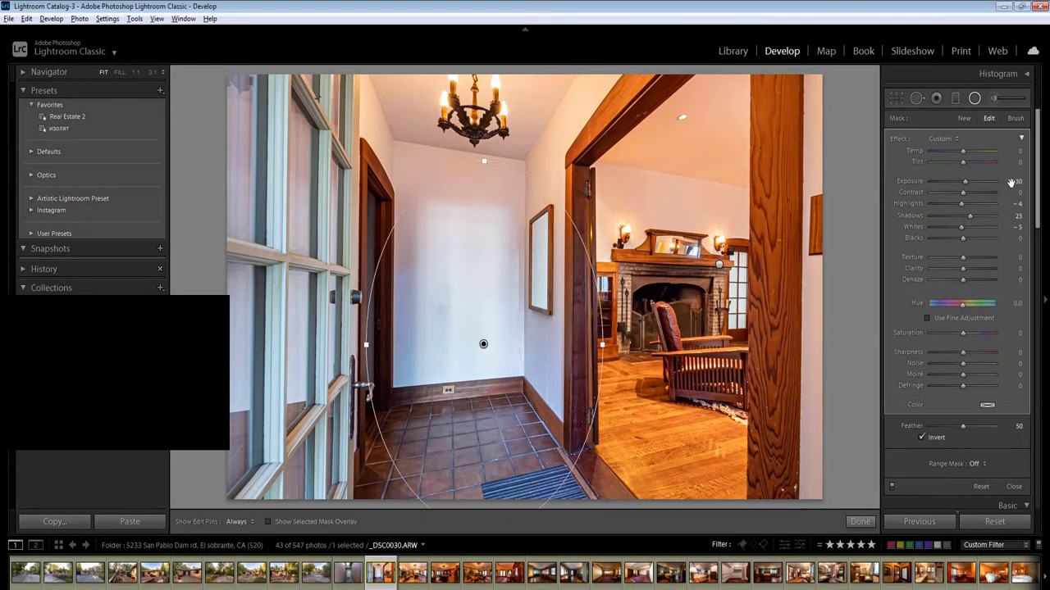
Add a second radial filter over the hallway's bright white wall with exposure -0.50, temperature 15 and highlights -35
click(1010, 181)
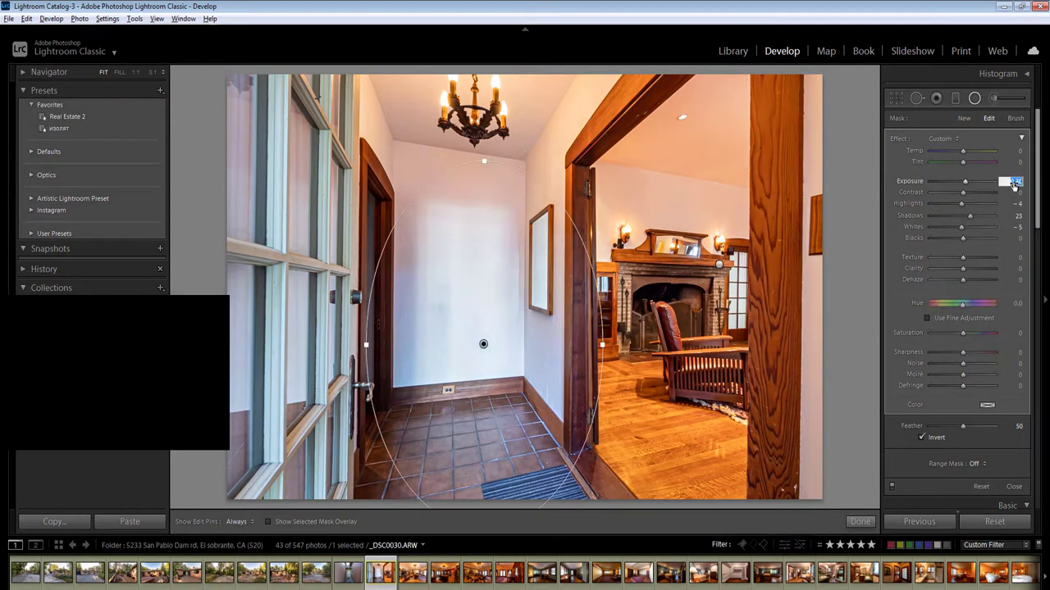
text(-0.5)
click(1018, 152)
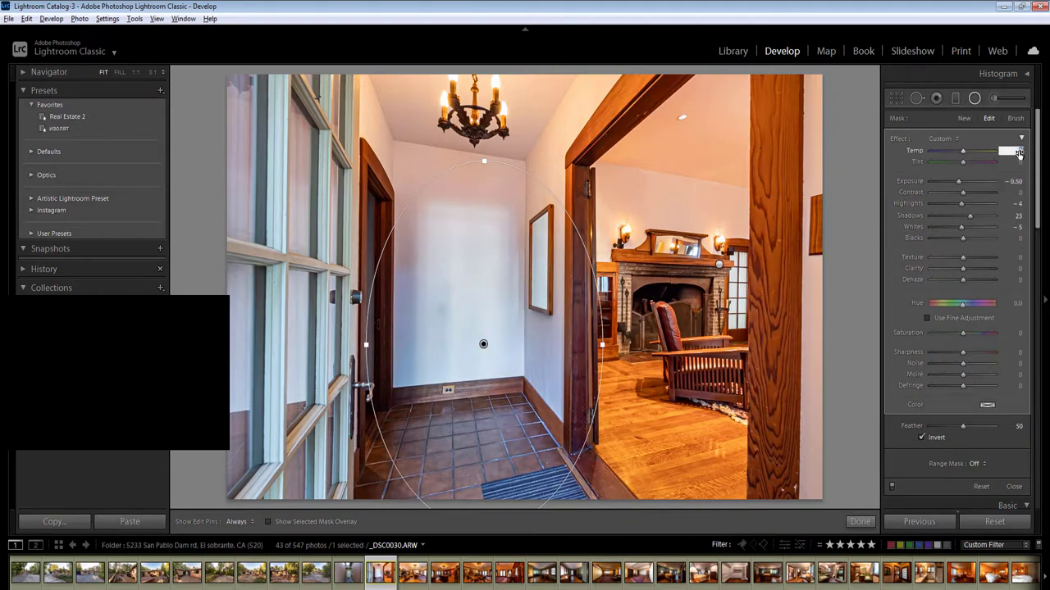
text(15)
click(951, 204)
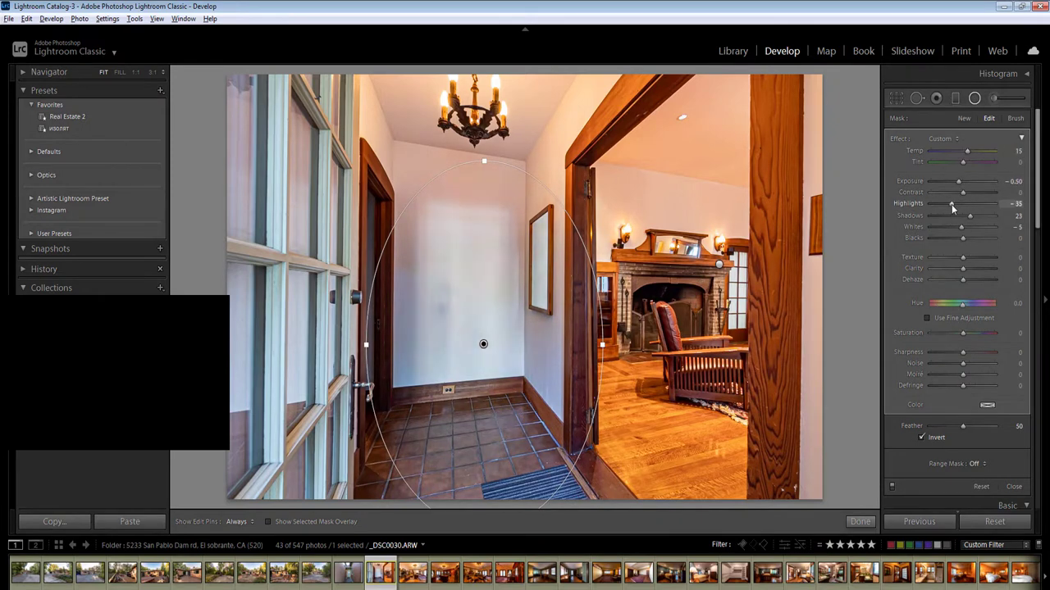
click(975, 98)
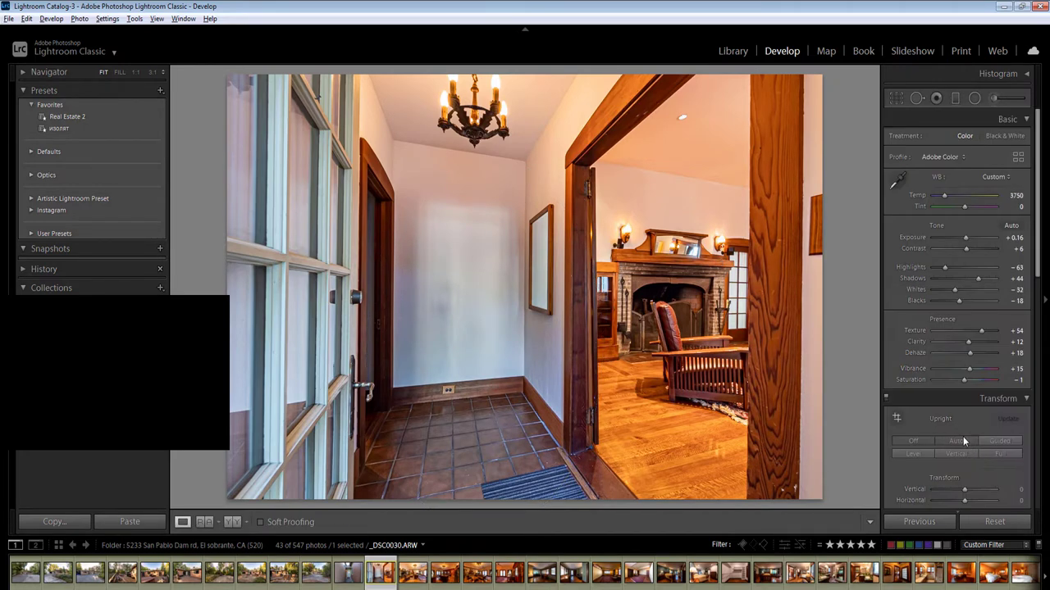
Apply Auto Upright and Auto white balance to the thirteenth photo, the living room with the fireplace
click(964, 441)
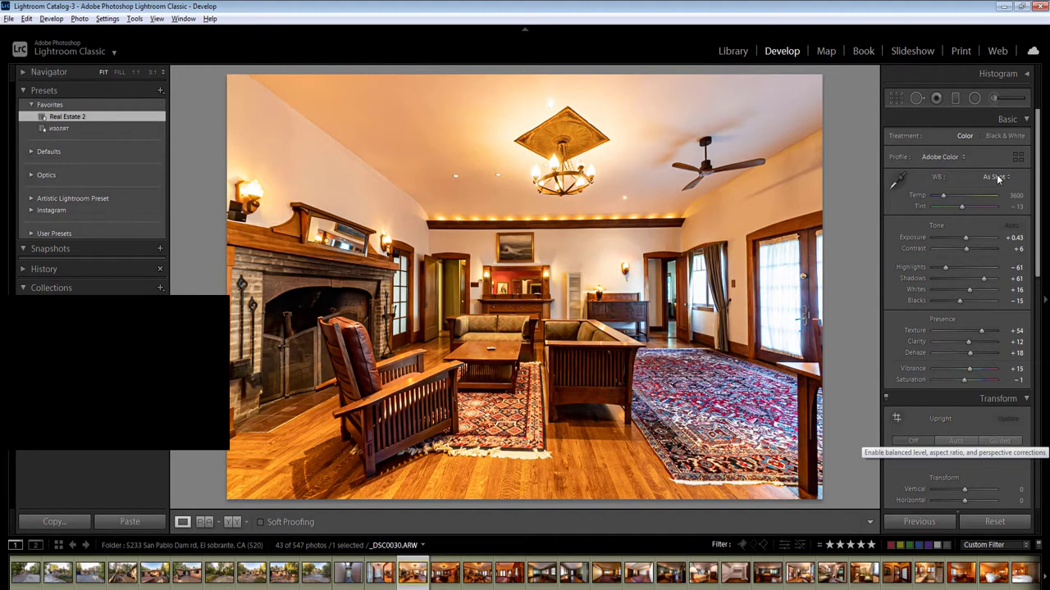
click(996, 177)
click(982, 205)
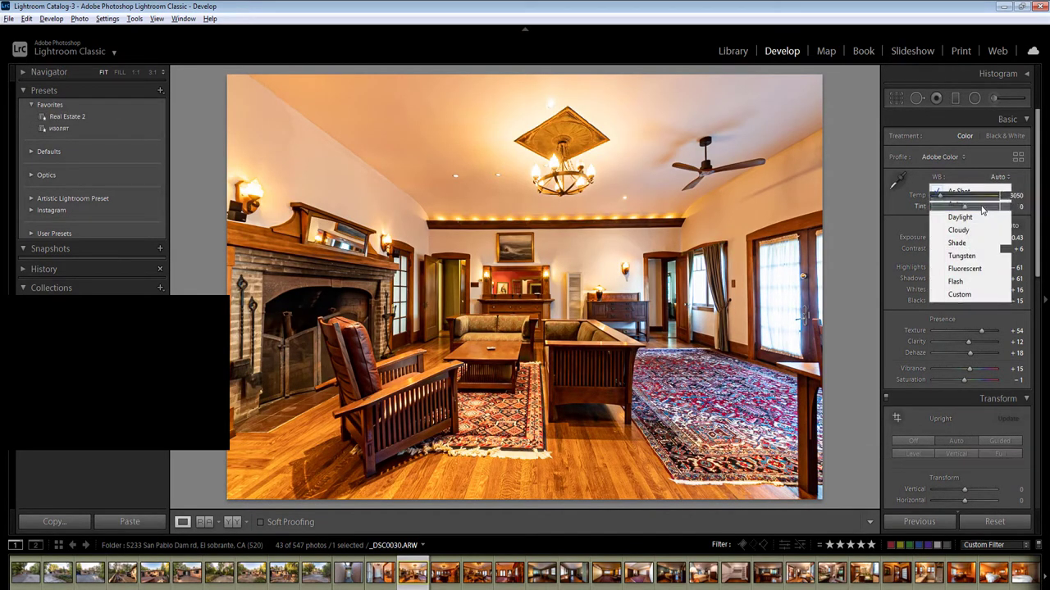
Set the living room photo's temperature to 3500, whites to -39 and exposure to +0.23
drag(1017, 198, 1022, 198)
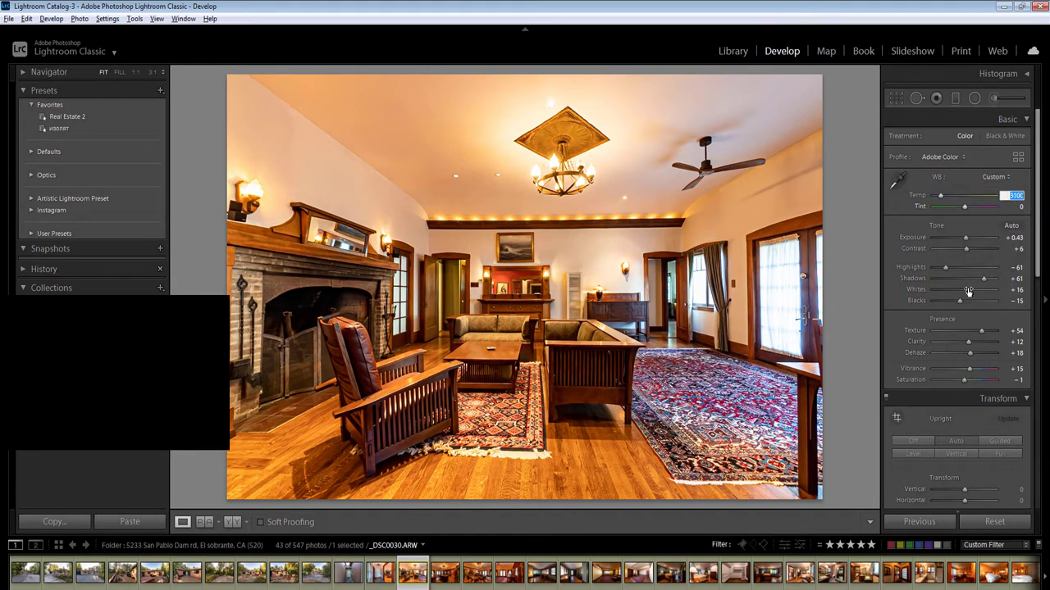
drag(969, 289, 953, 292)
drag(1017, 241, 1012, 250)
click(1016, 195)
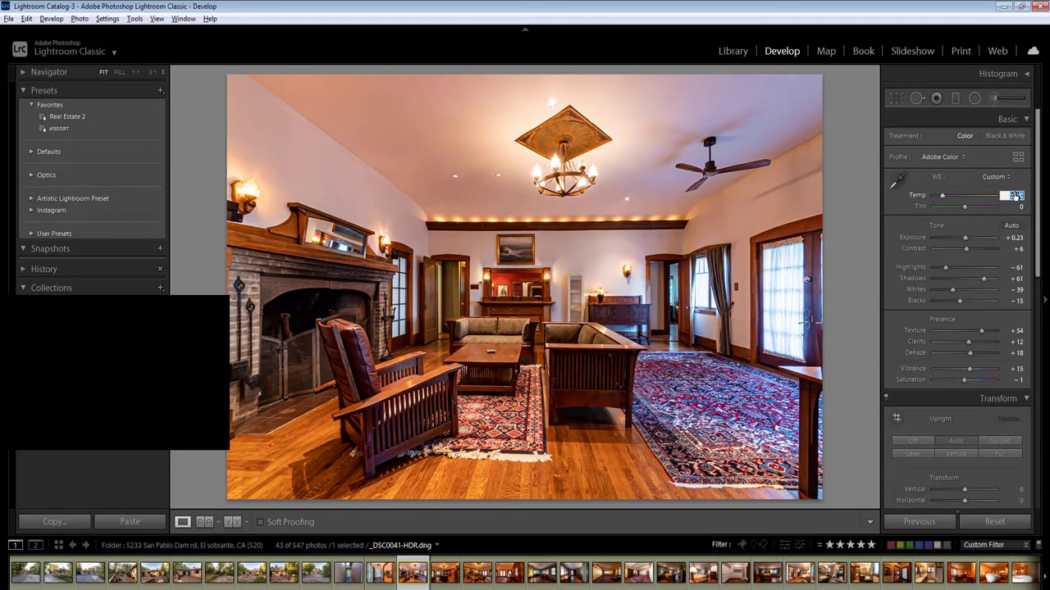
text(3500)
key(Return)
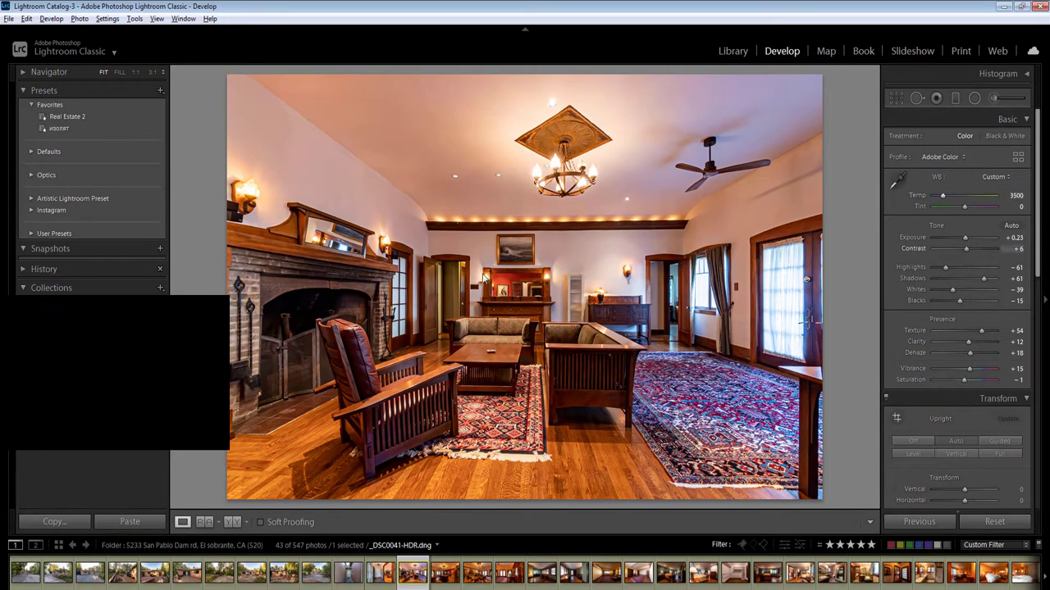
Add radial filters over the fireplace, the upper wall and ceiling, and the French doors side, giving the last exposure -0.20, highlights -32 and temperature 15
key(shift+m)
mouse_move(325, 257)
mouse_down()
mouse_move(624, 430)
mouse_move(681, 414)
mouse_move(739, 333)
mouse_move(909, 497)
mouse_up()
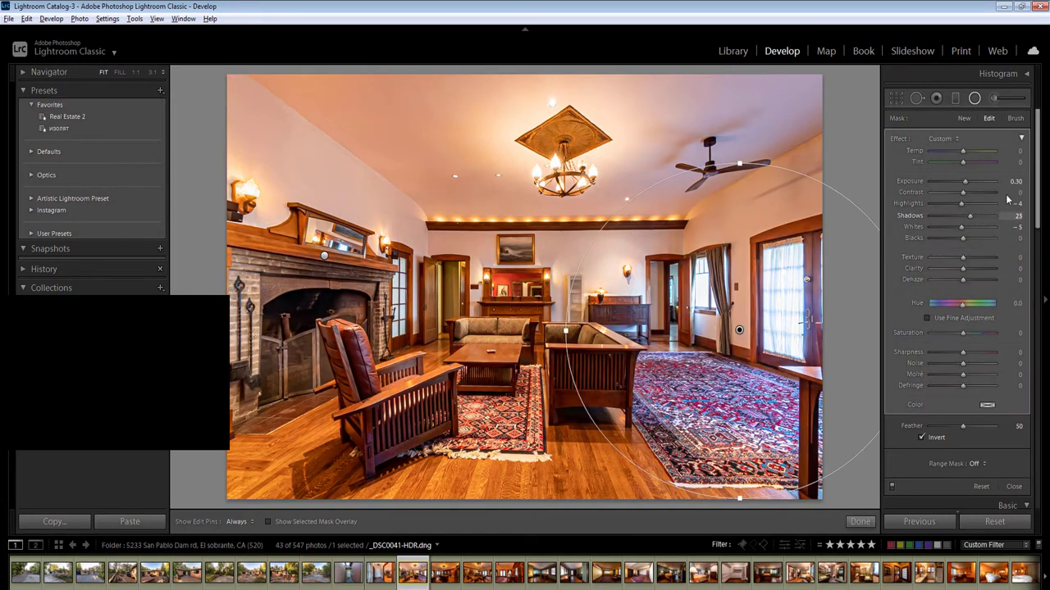
click(1012, 181)
text(0)
key(Down)
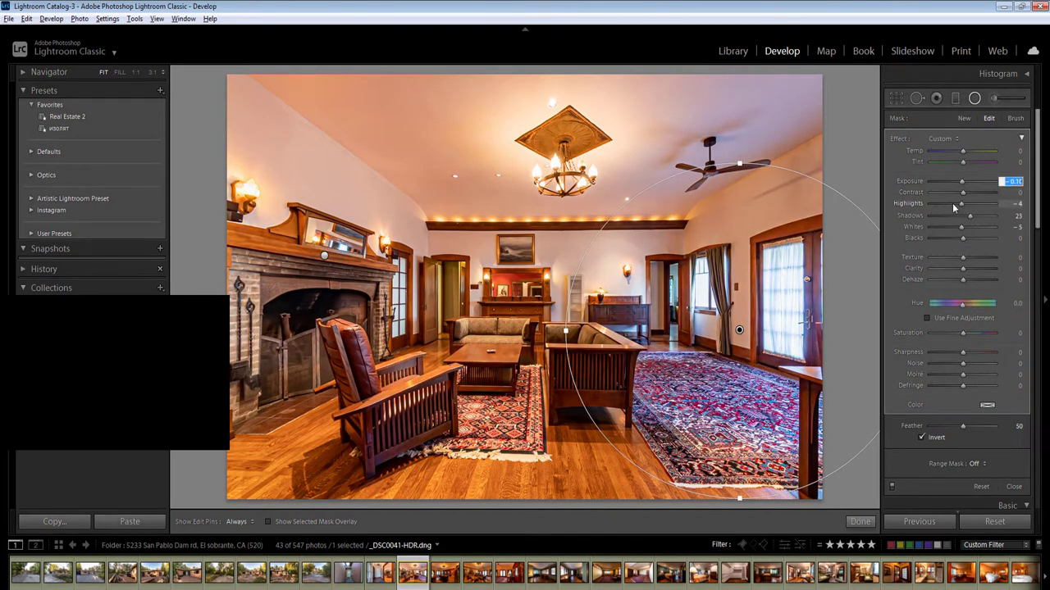
click(953, 205)
click(1014, 153)
text(15)
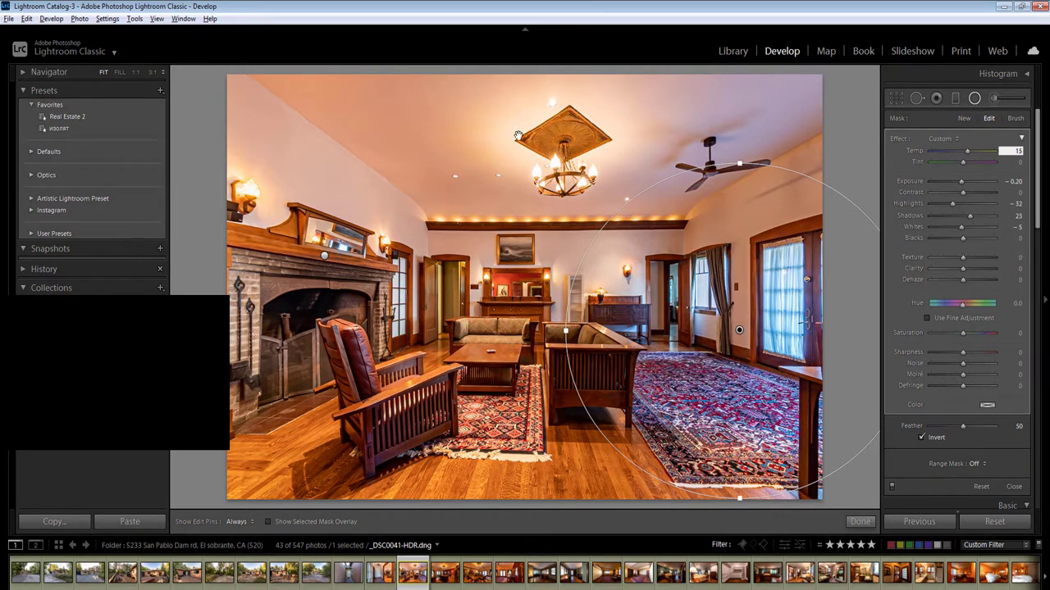
key(Return)
drag(329, 110, 672, 349)
key(shift+m)
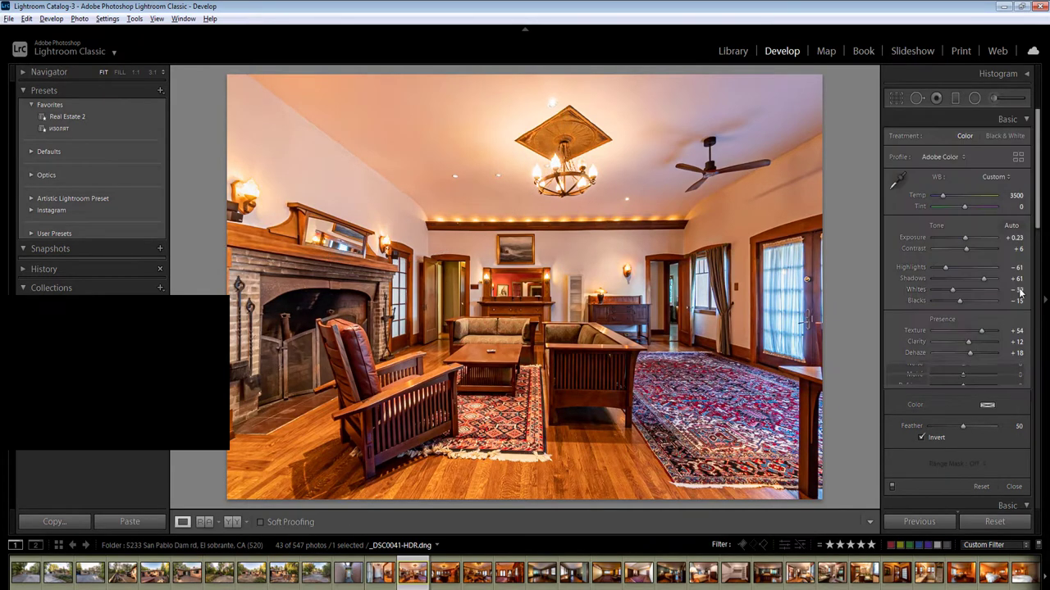
Synchronize the fireplace living room photo's develop settings to the seven photos that follow it
key(Right)
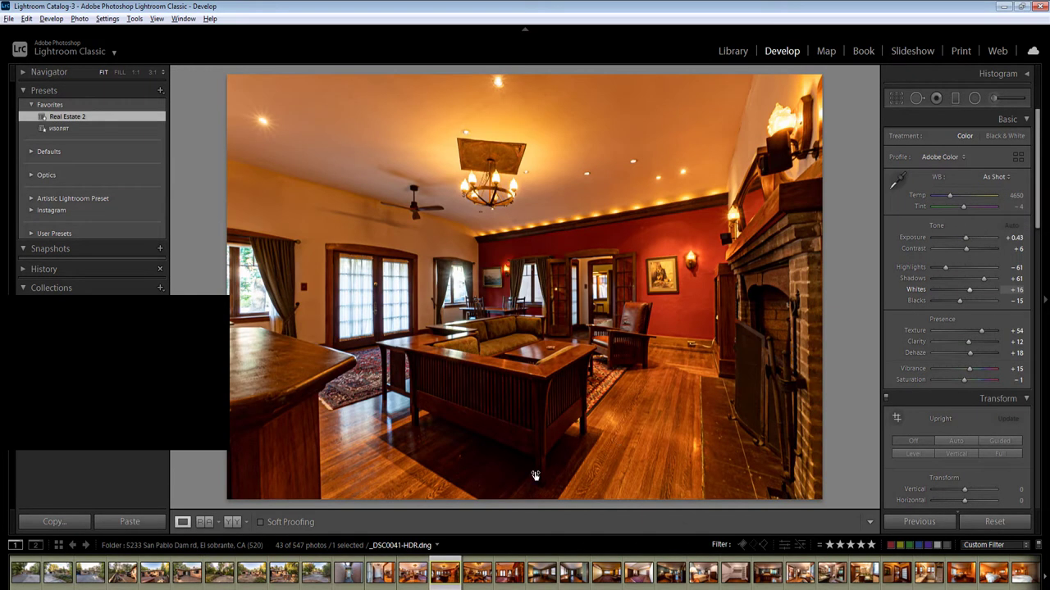
key(Left)
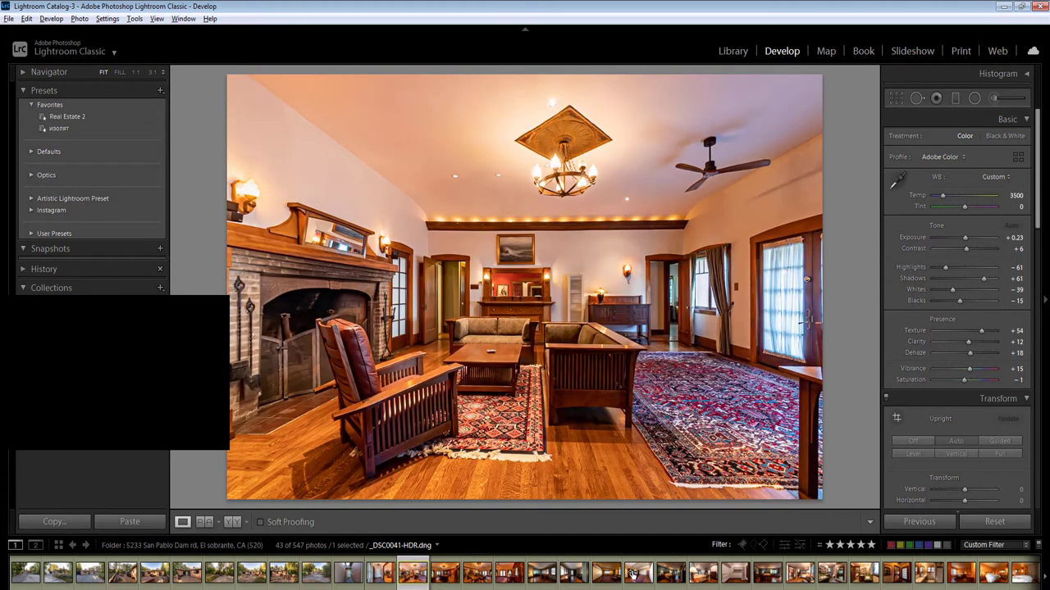
shift+click(631, 574)
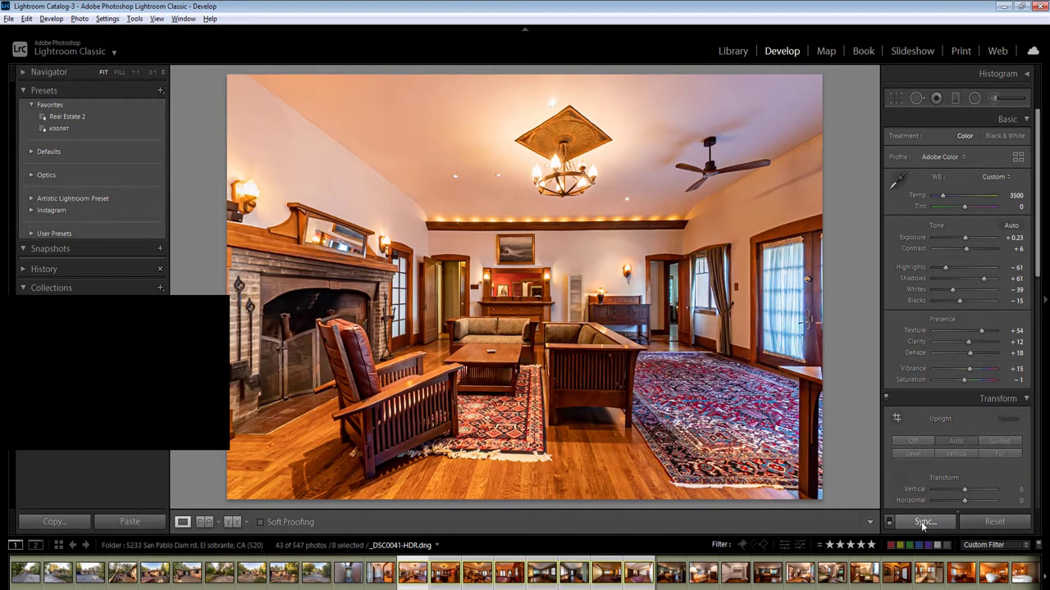
click(924, 523)
click(958, 559)
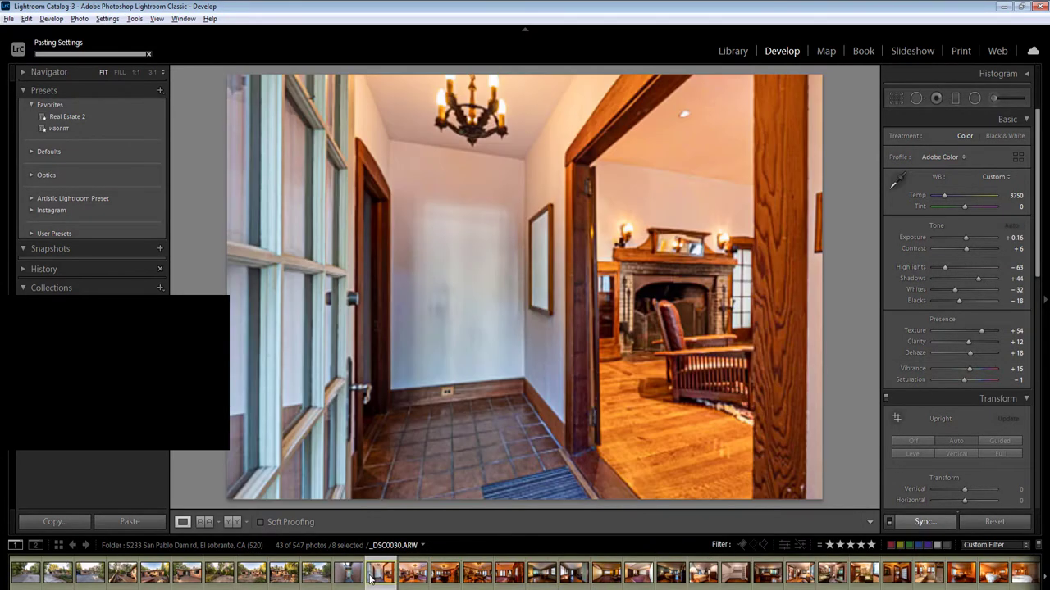
Go to the red-walled living room photo and set its exposure to +1.00
key(Right)
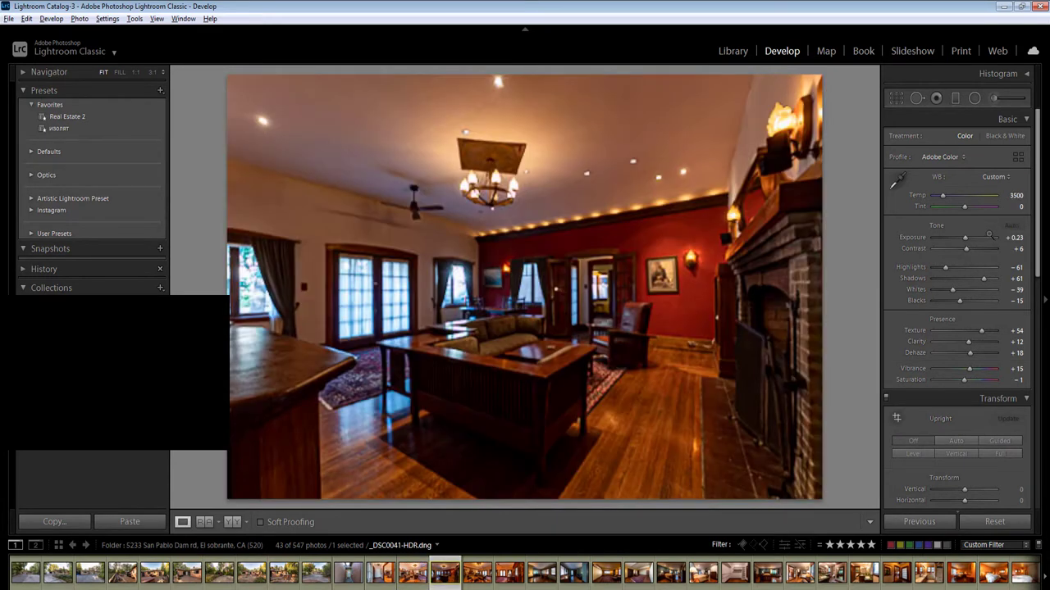
click(1017, 238)
text(1)
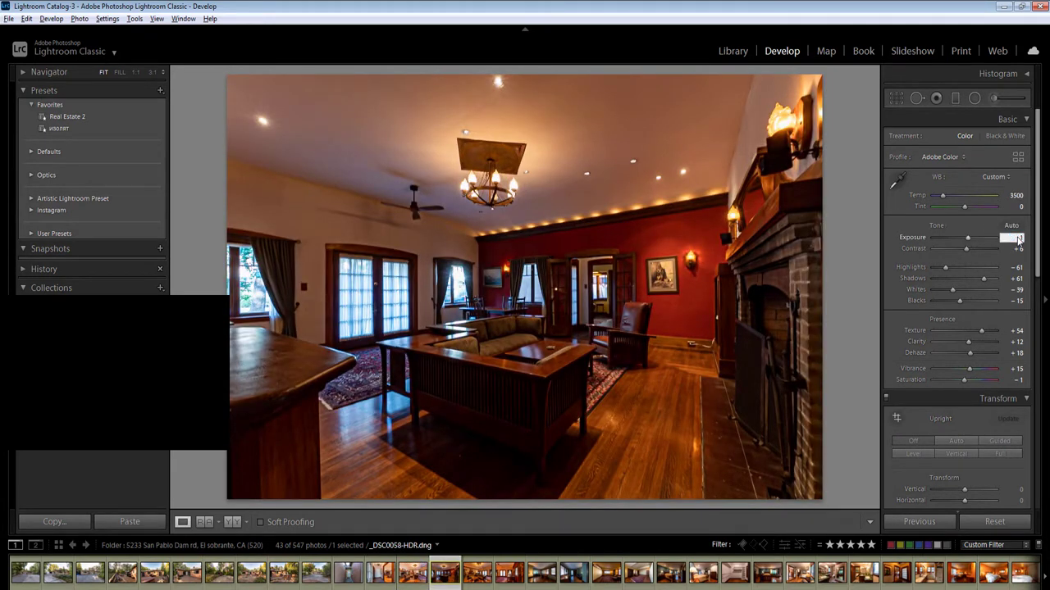
key(Return)
Add radial filters with exposure 0.30 over the red wall and fireplace, the ceiling, and the floor around the sofa
key(shift+m)
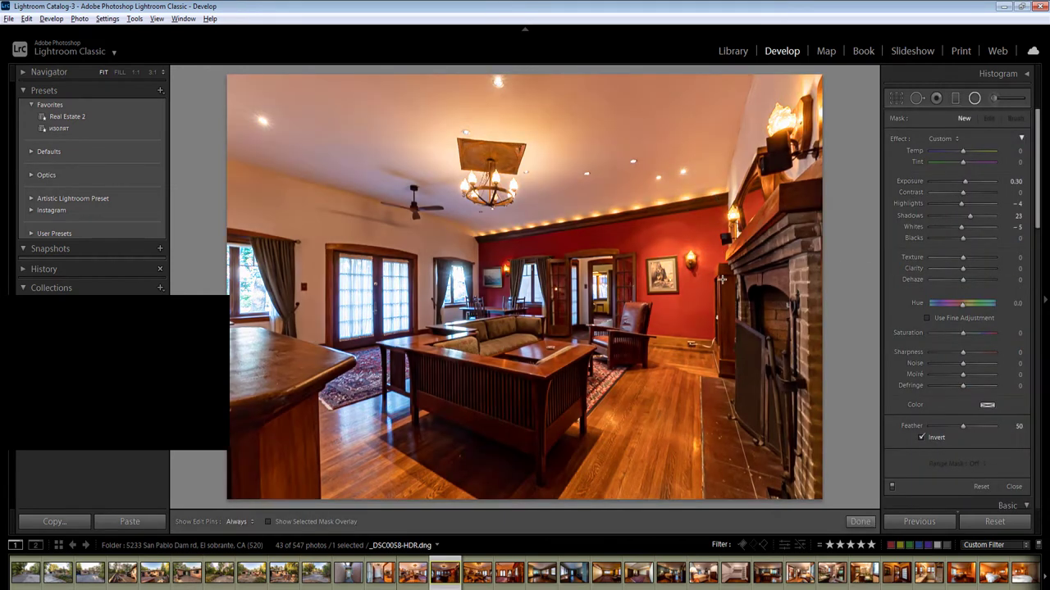
drag(681, 226, 841, 395)
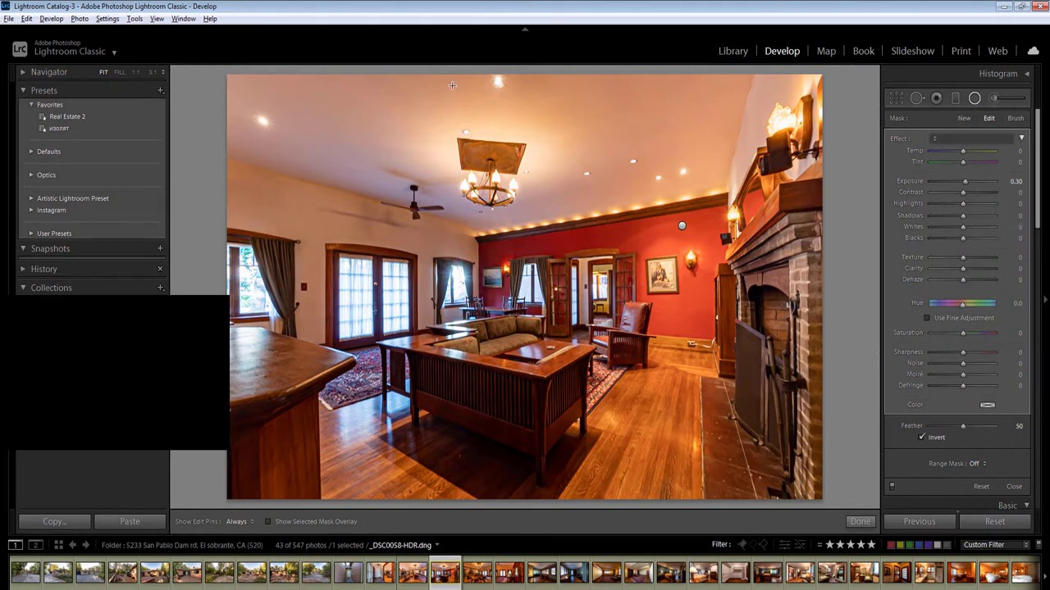
drag(472, 84, 854, 215)
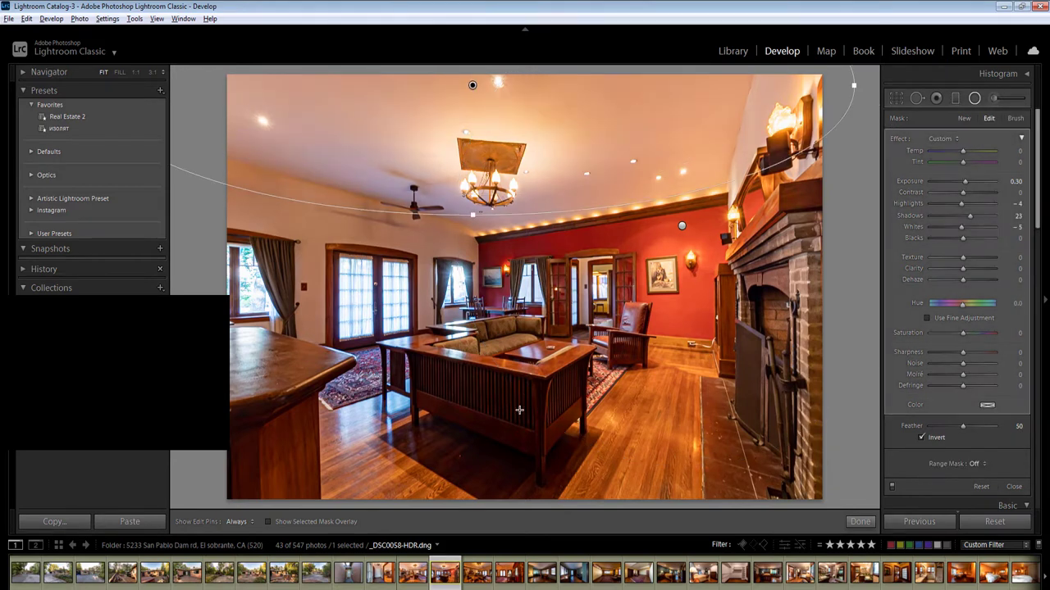
drag(522, 445, 714, 494)
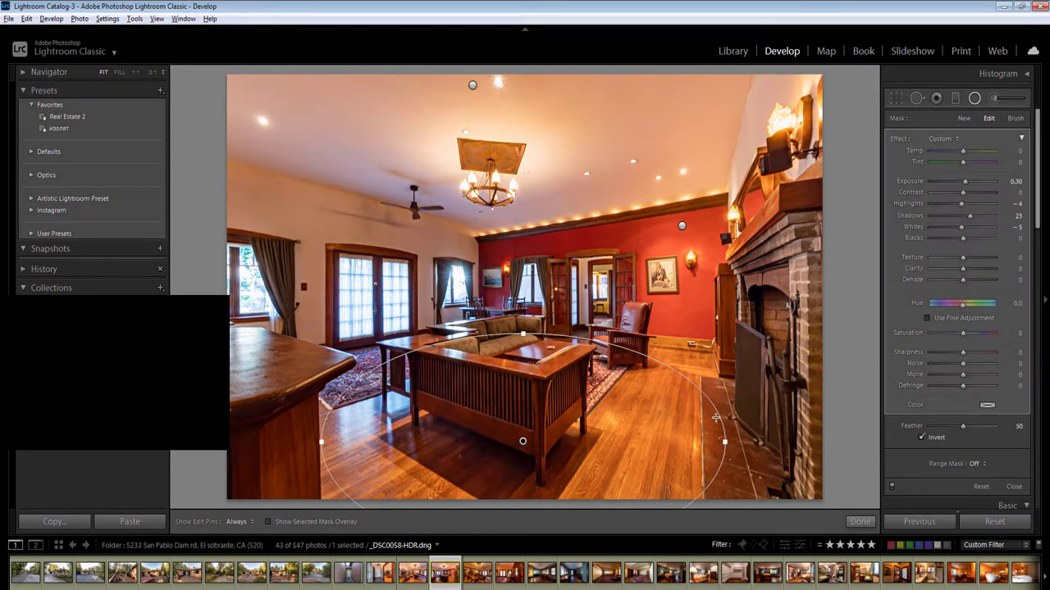
click(859, 522)
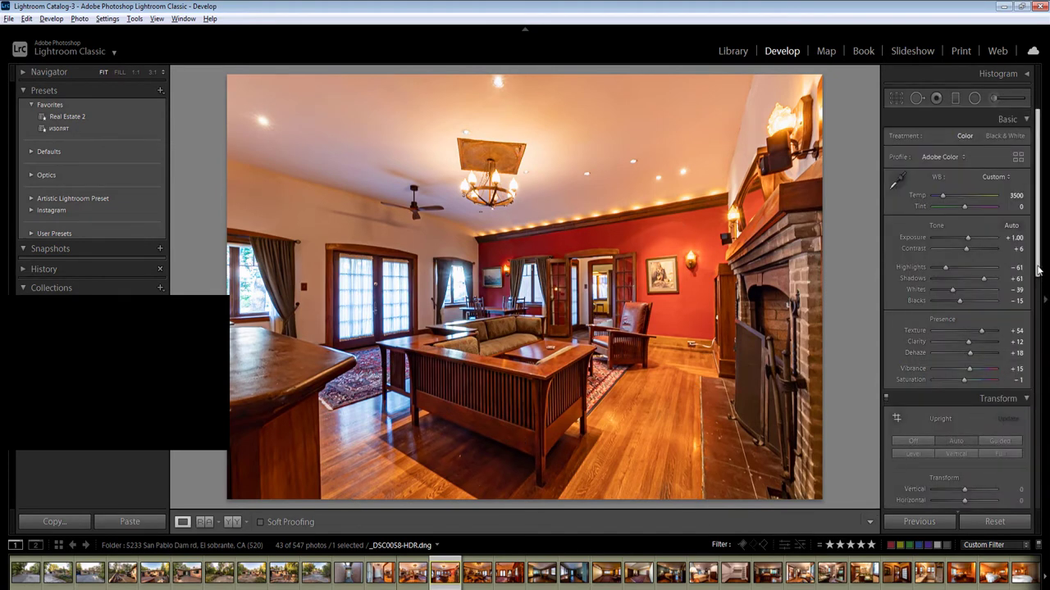
Reduce the red-walled photo's HSL saturation to -13 for orange, -28 for yellow and -9 for blue
drag(1038, 270, 1040, 390)
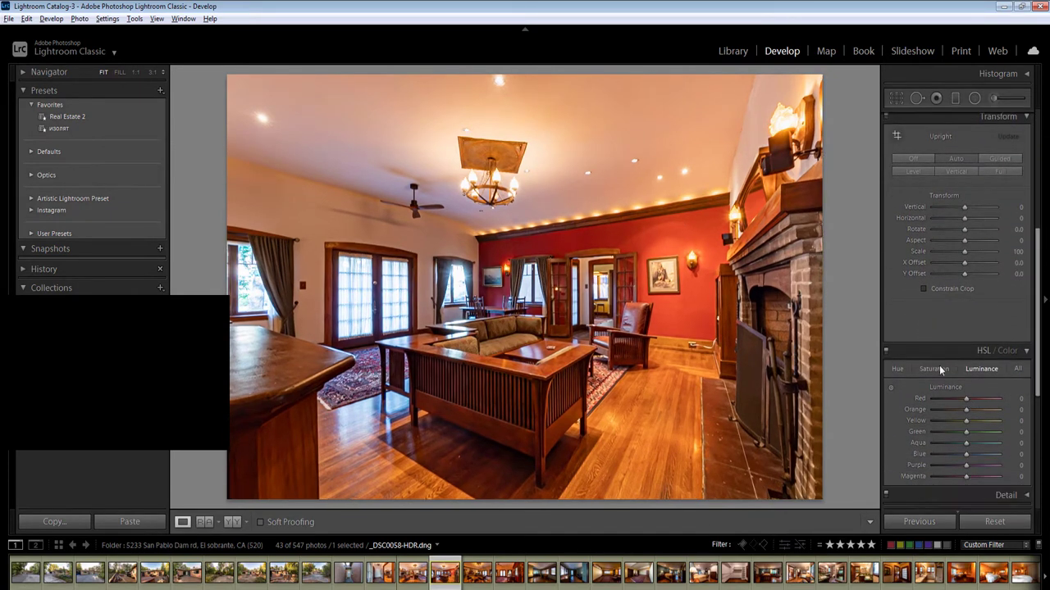
click(941, 370)
drag(951, 423, 958, 411)
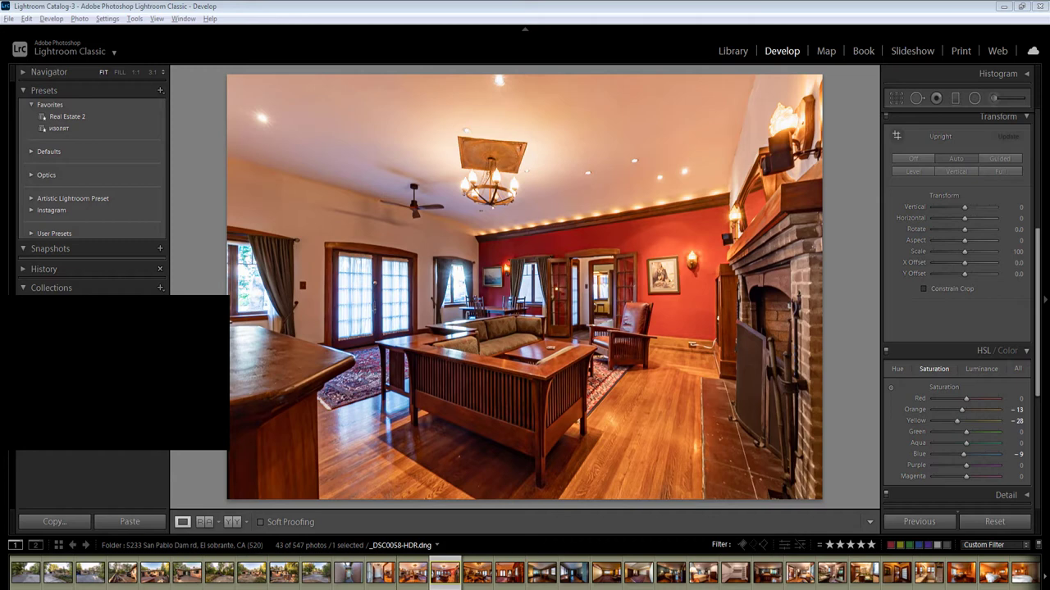
Calculate 32*7, 51*9, 78*6, 94*5 and 63*4 in Calculator and close it
key(XF86Calculator)
text(32*7)
key(Return)
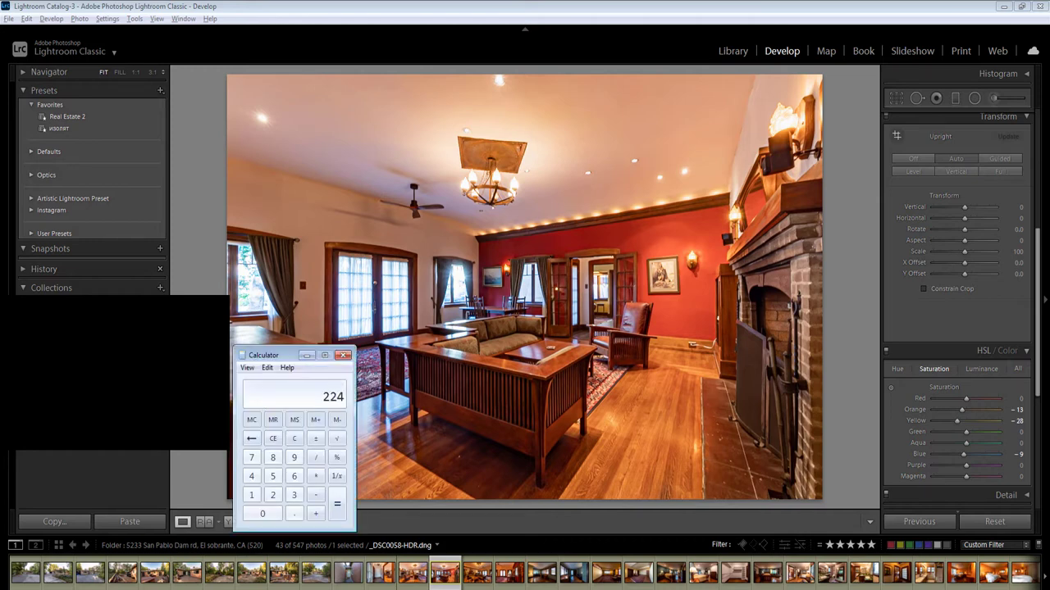
text(51*9)
key(Return)
text(78*6)
key(Return)
text(94*5)
key(Return)
text(63*4)
key(Return)
click(343, 356)
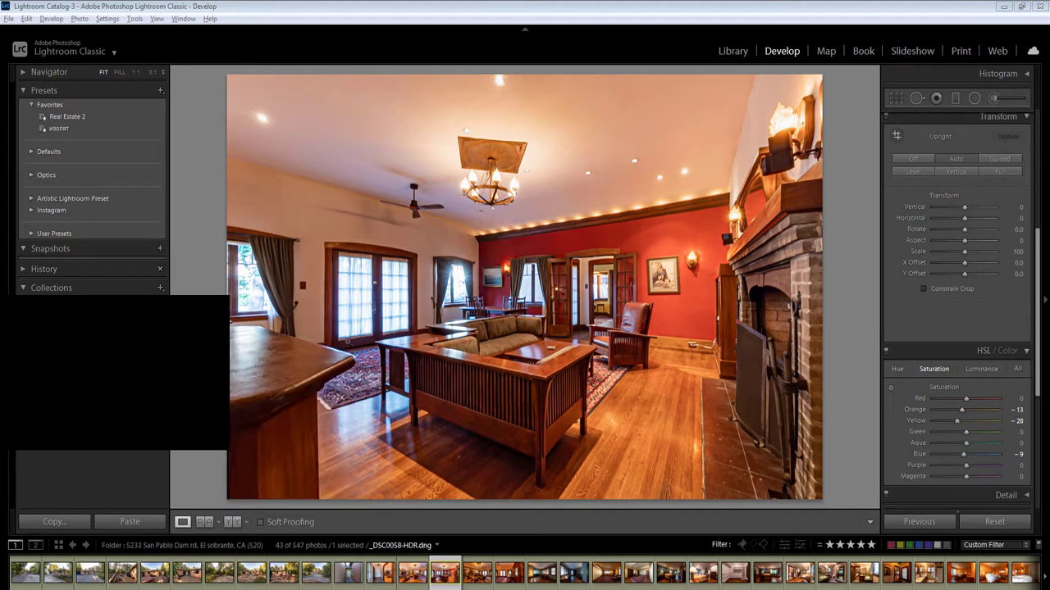
Create a virtual copy of the red-walled photo, sample its white balance for temperature 7100 and tint +5, and set exposure to +0.10
right_click(438, 582)
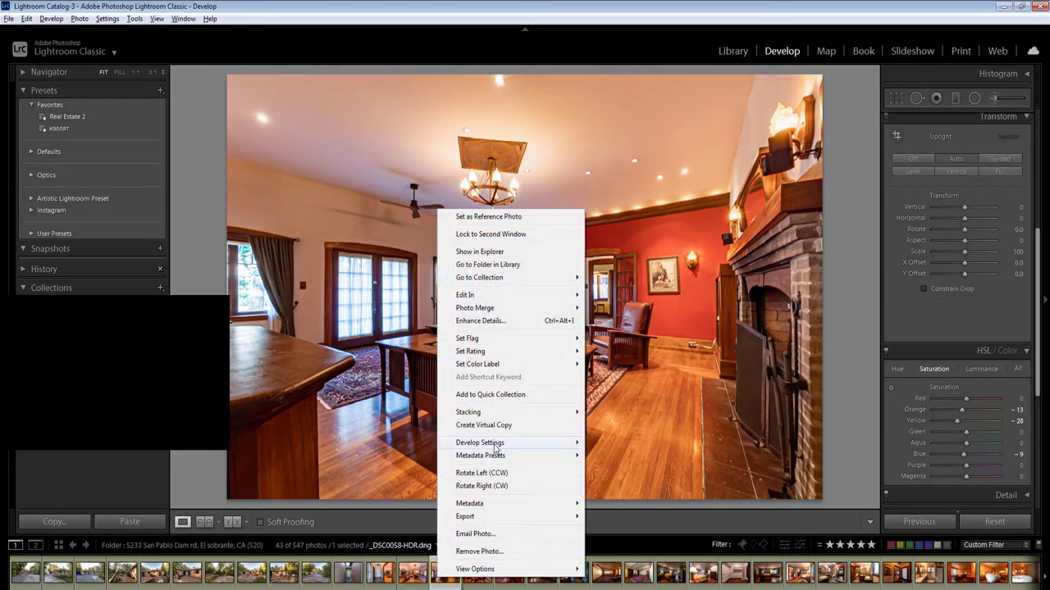
click(492, 427)
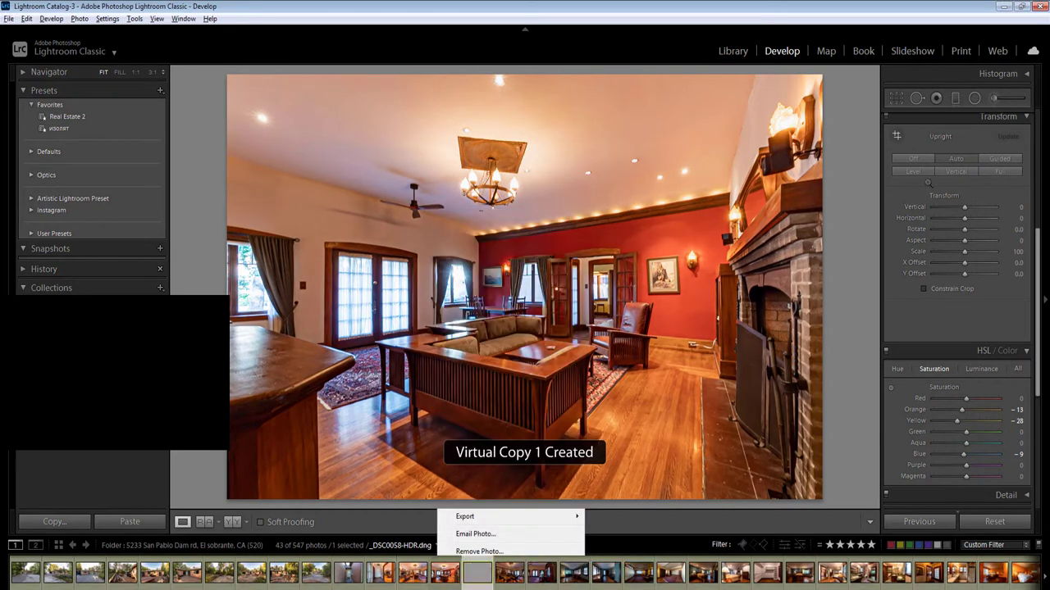
drag(1037, 249, 1038, 130)
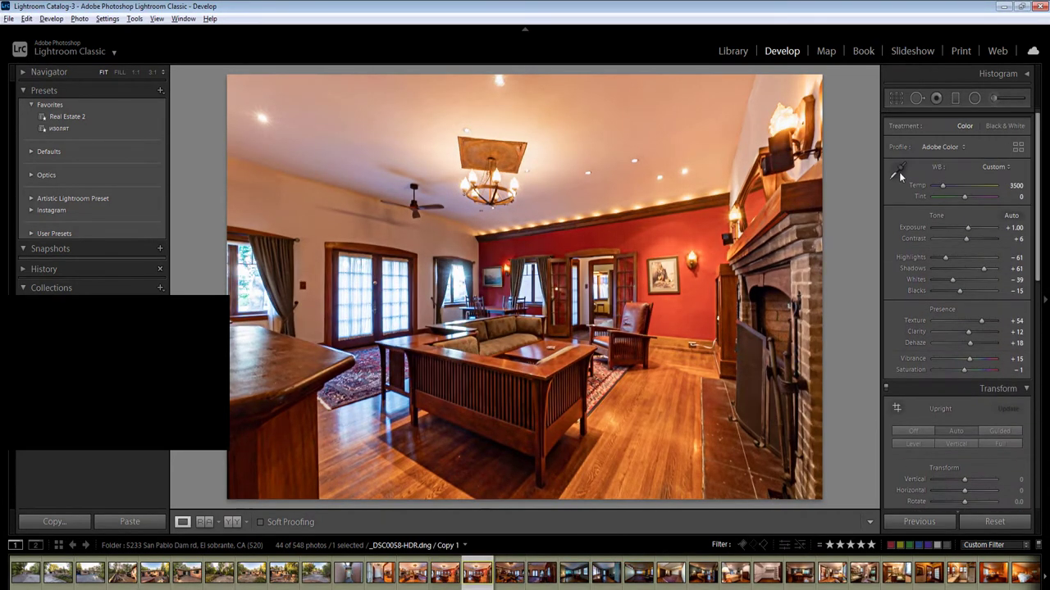
click(898, 172)
click(395, 402)
click(1015, 228)
text(-1)
key(Return)
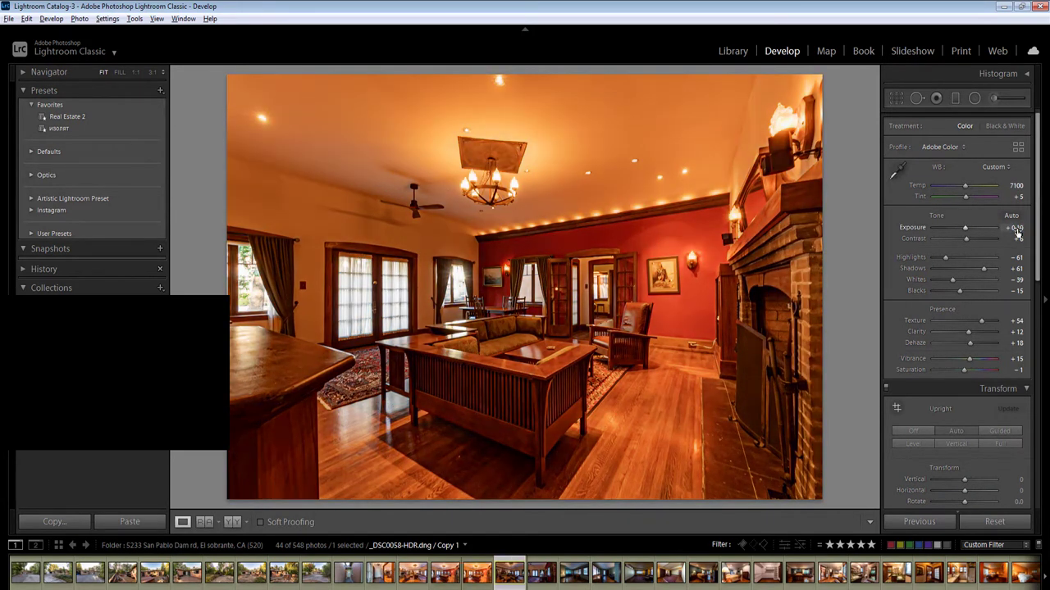
Synchronize the original red-walled photo's settings to the five photos after its virtual copy, leaving the copy out
key(Right)
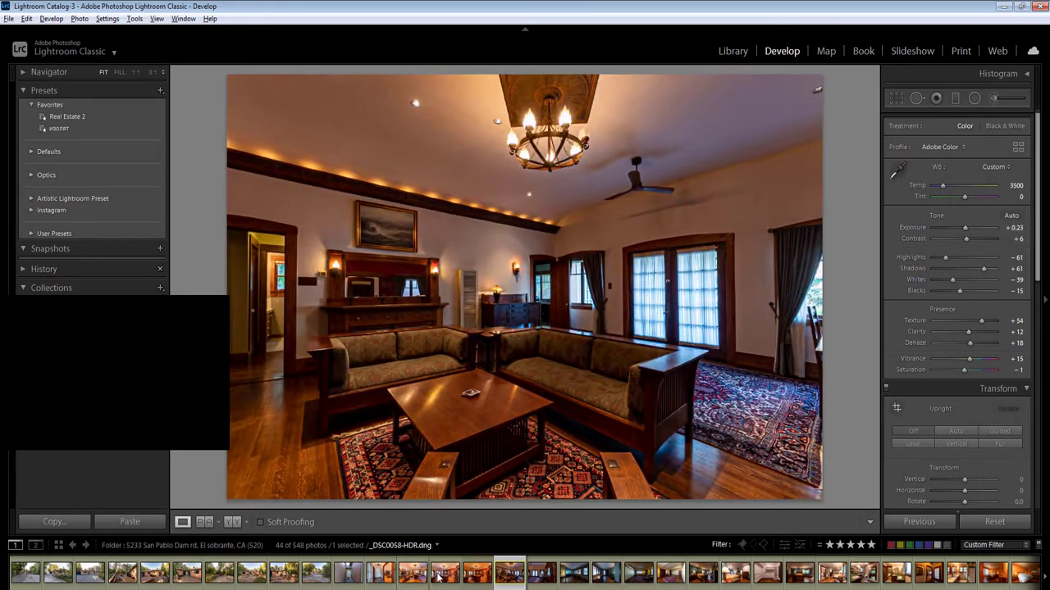
click(448, 572)
ctrl+click(506, 574)
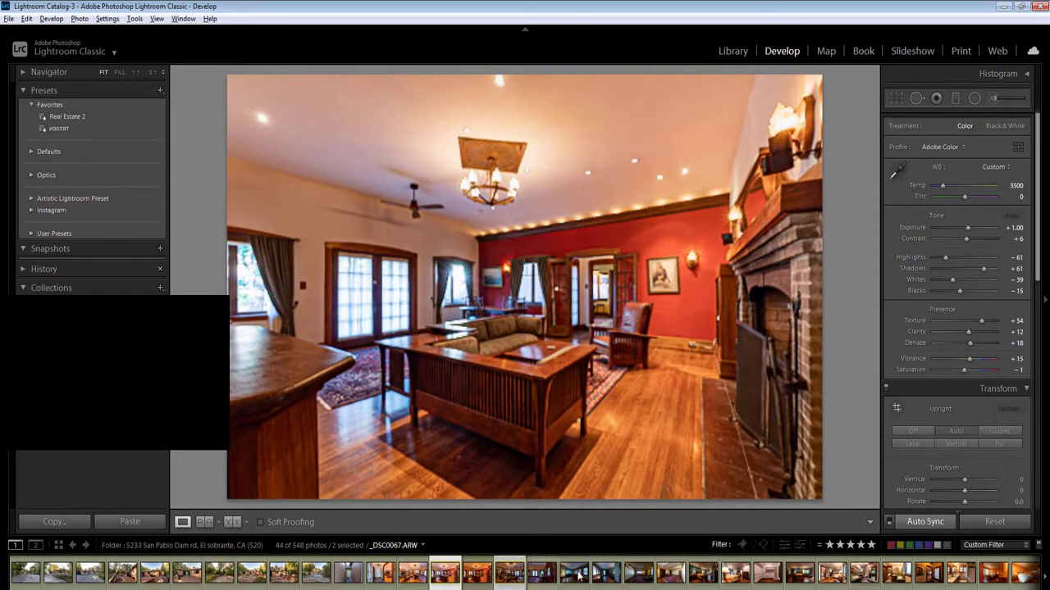
shift+click(638, 572)
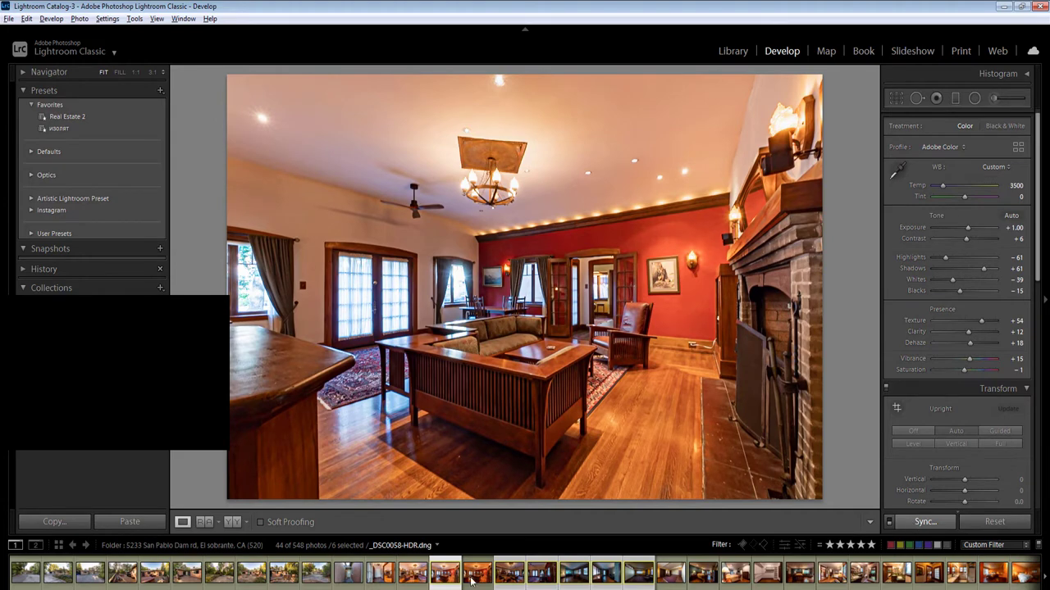
key(ctrl+shift+s)
key(Return)
Go past the virtual copy to the photo with two sofas and enlarge the filmstrip thumbnails
click(482, 573)
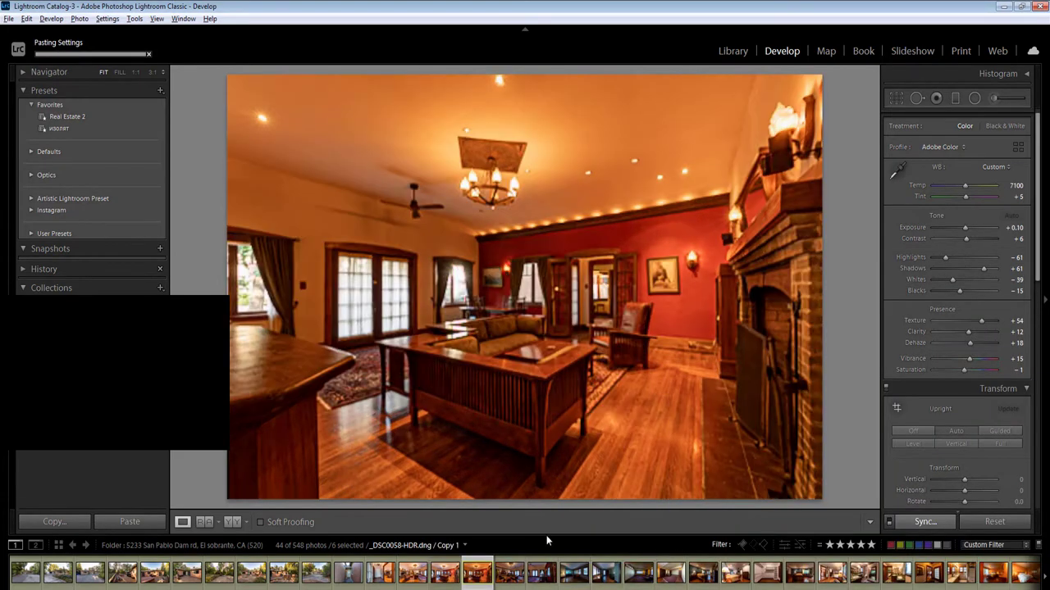
key(Right)
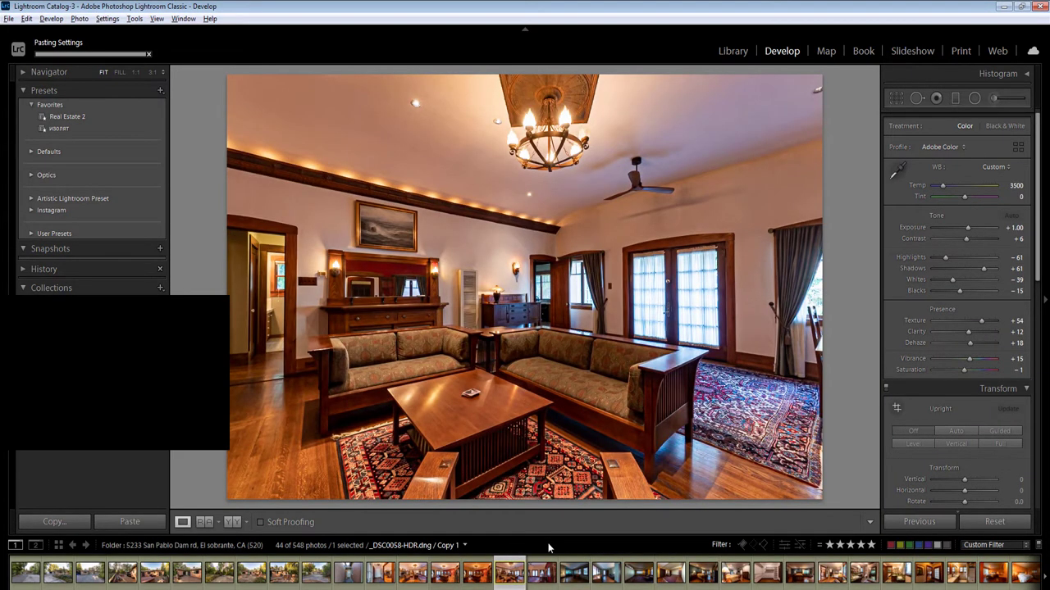
drag(548, 534, 605, 526)
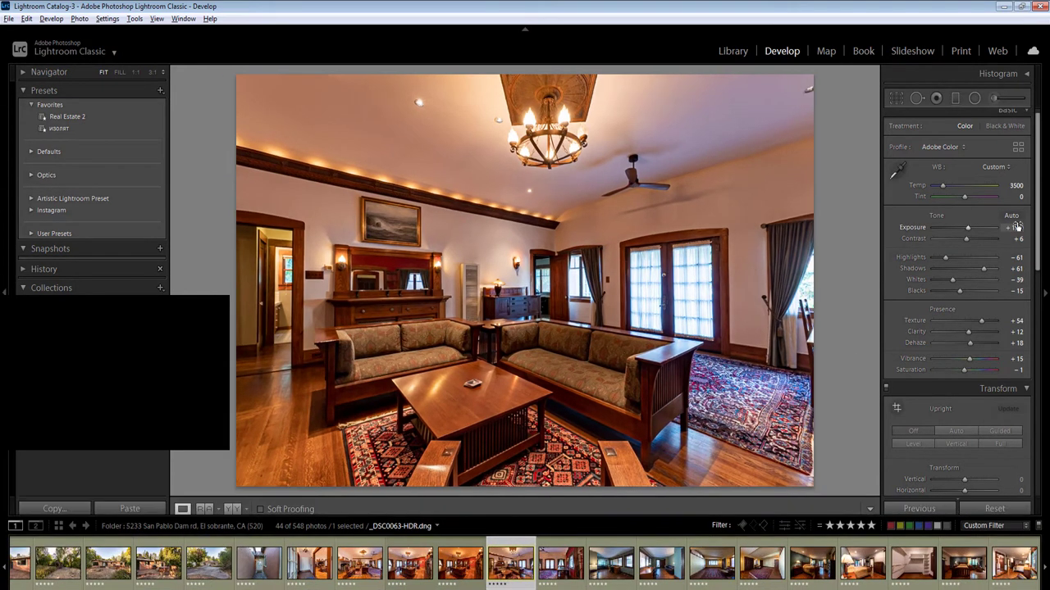
Add a radial filter with exposure 0.30 over the sofa photo's foreground and apply Auto Upright to the photo
click(975, 97)
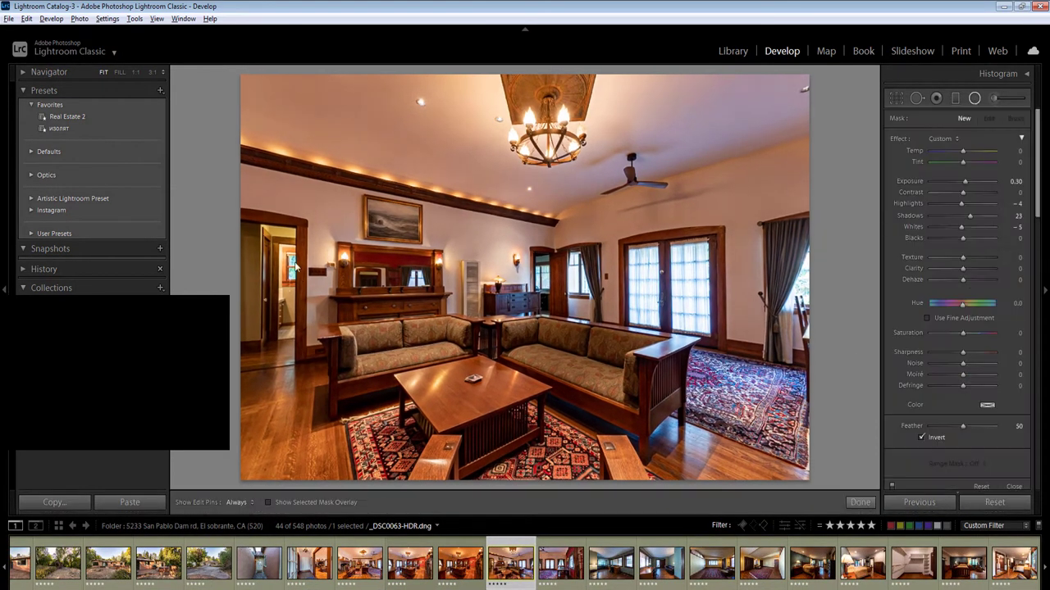
drag(588, 502, 588, 502)
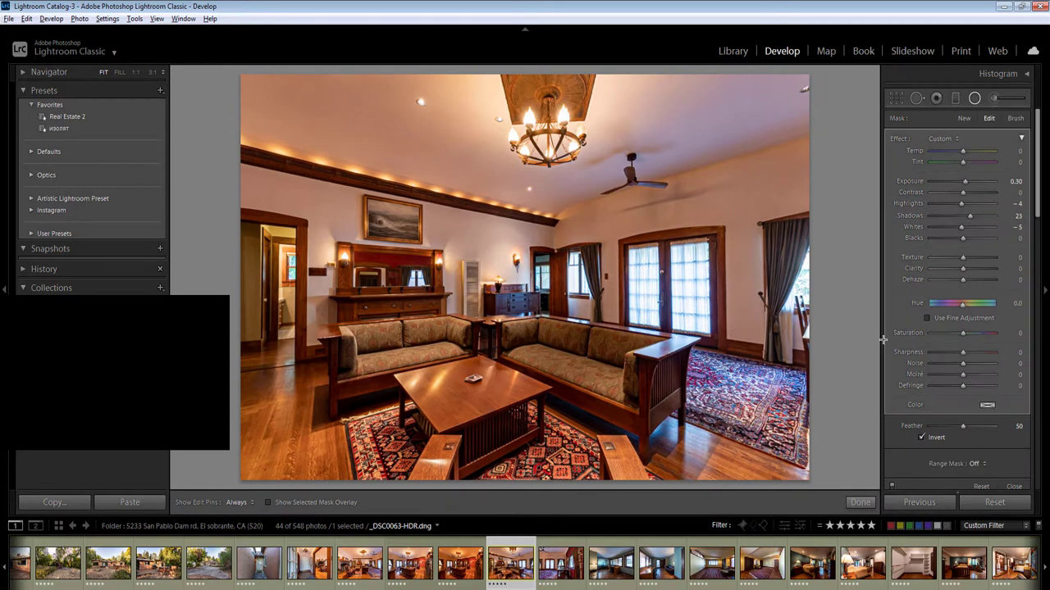
key(shift+m)
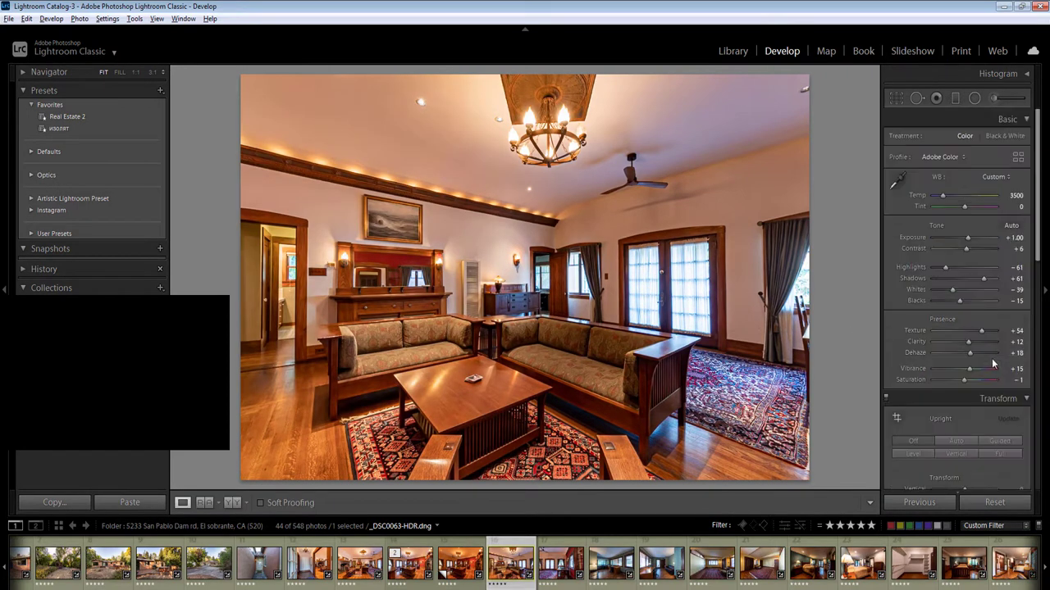
click(956, 441)
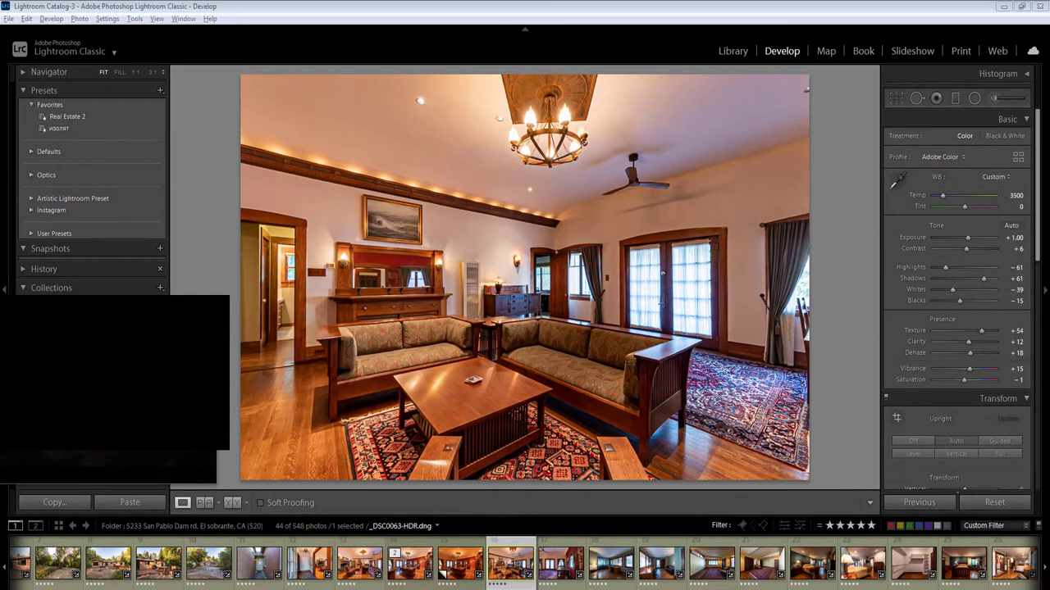
Create a virtual copy of the two-sofa photo and set its exposure to 0.00 and temperature to 4800
right_click(510, 566)
click(557, 410)
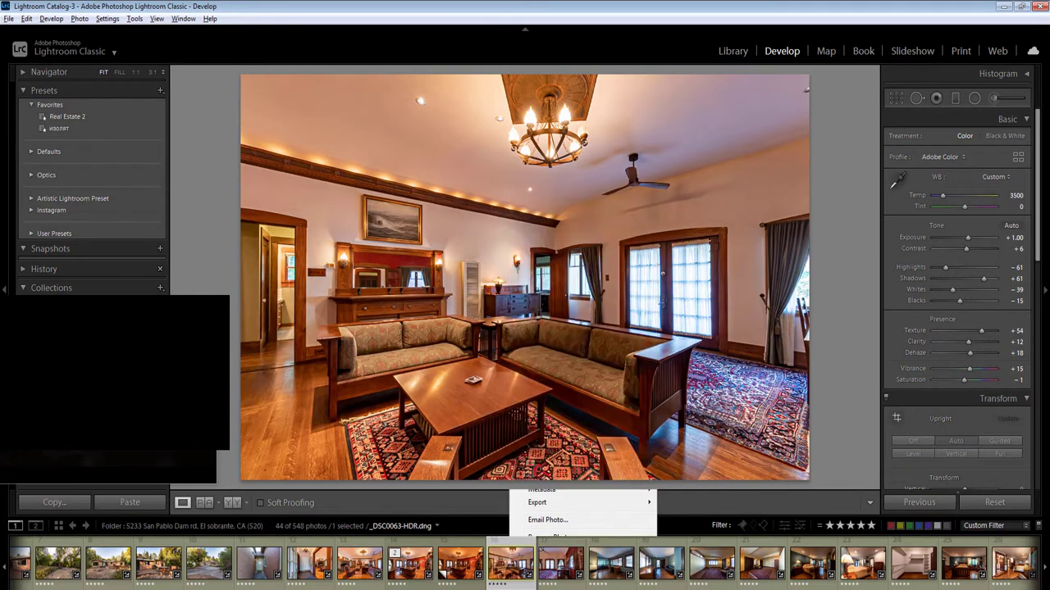
click(1017, 239)
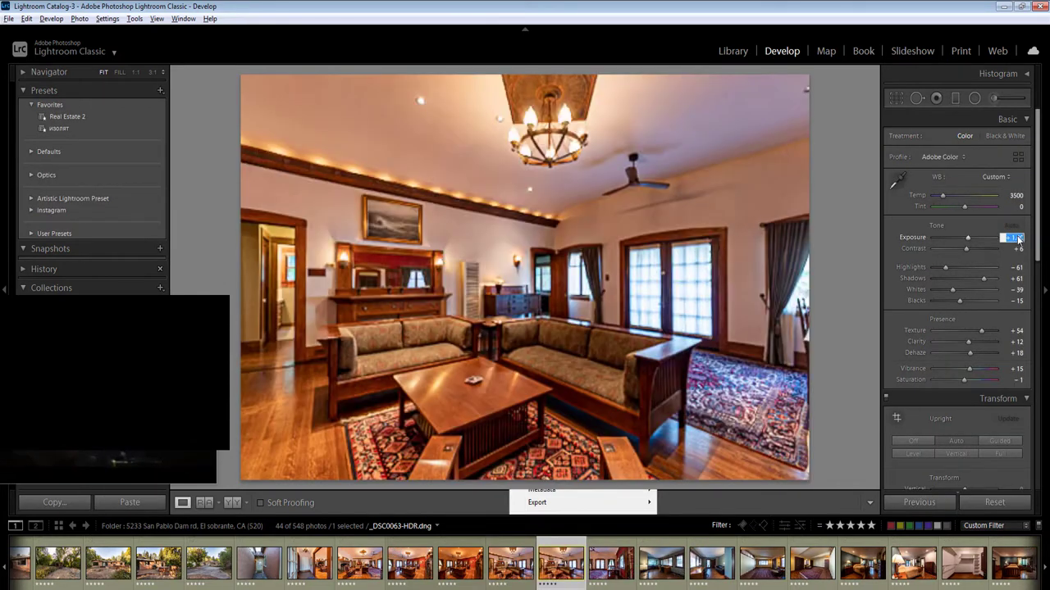
text(0)
click(1015, 196)
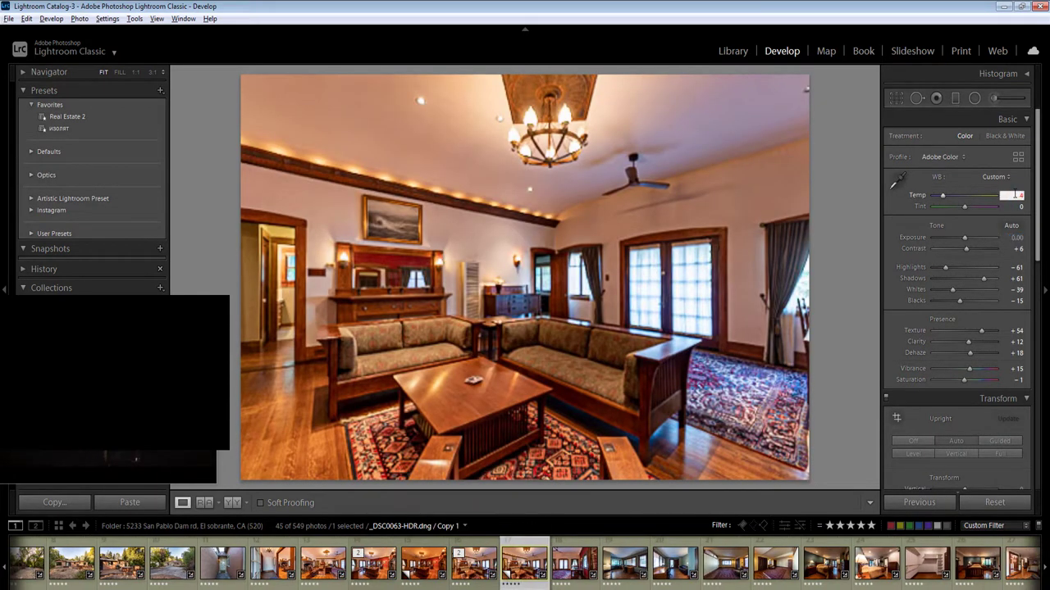
text(4800)
key(Return)
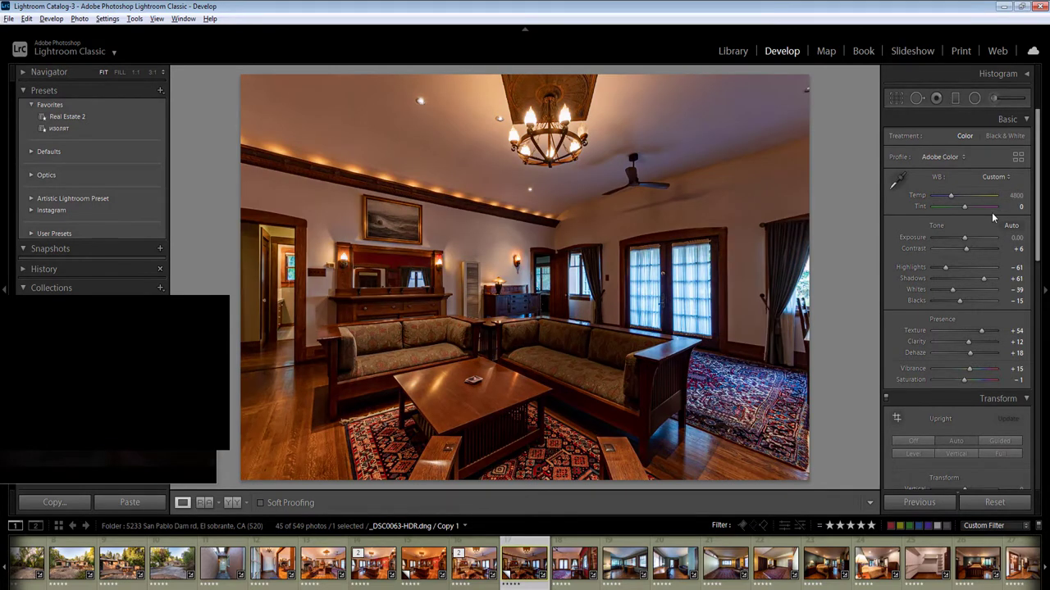
On the next photo, showing the dining table, set exposure to +0.80 and temperature to 4000, and add a 0.30 exposure radial filter over the foreground
key(Right)
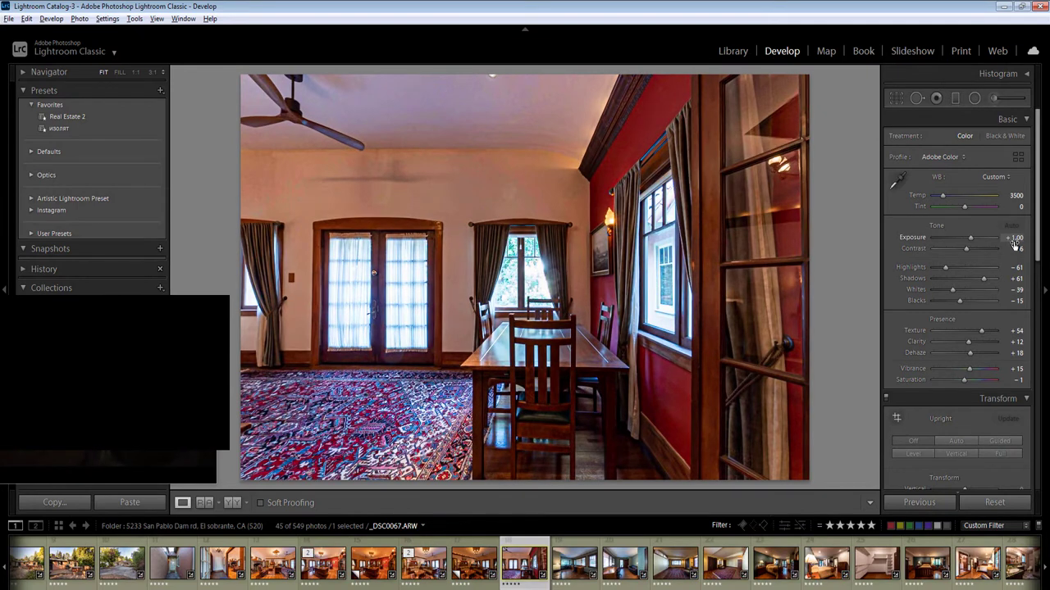
click(1016, 239)
key(Down)
key(Down)
click(1015, 197)
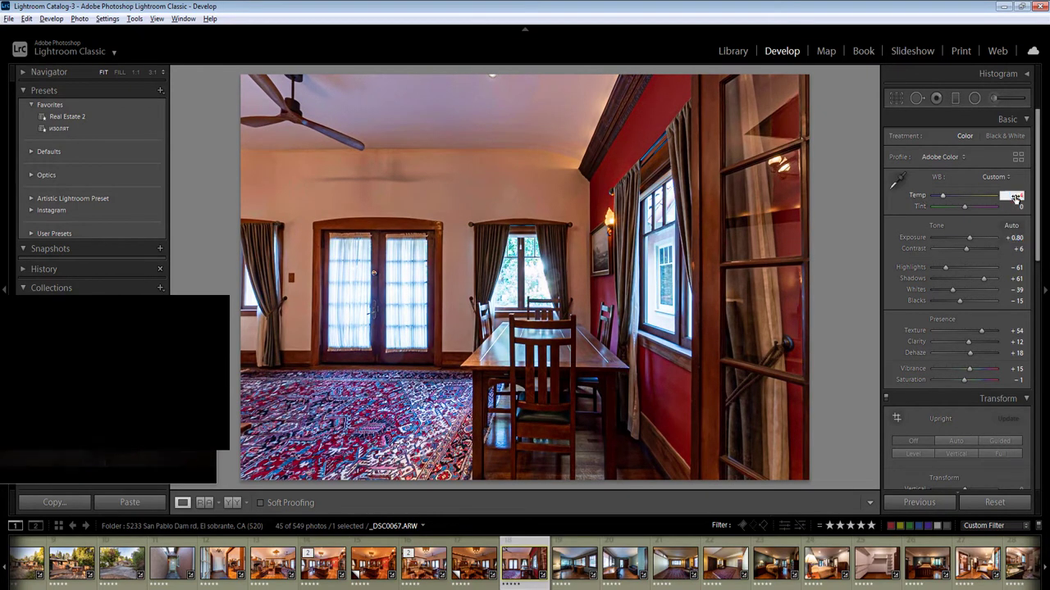
text(4000)
key(Return)
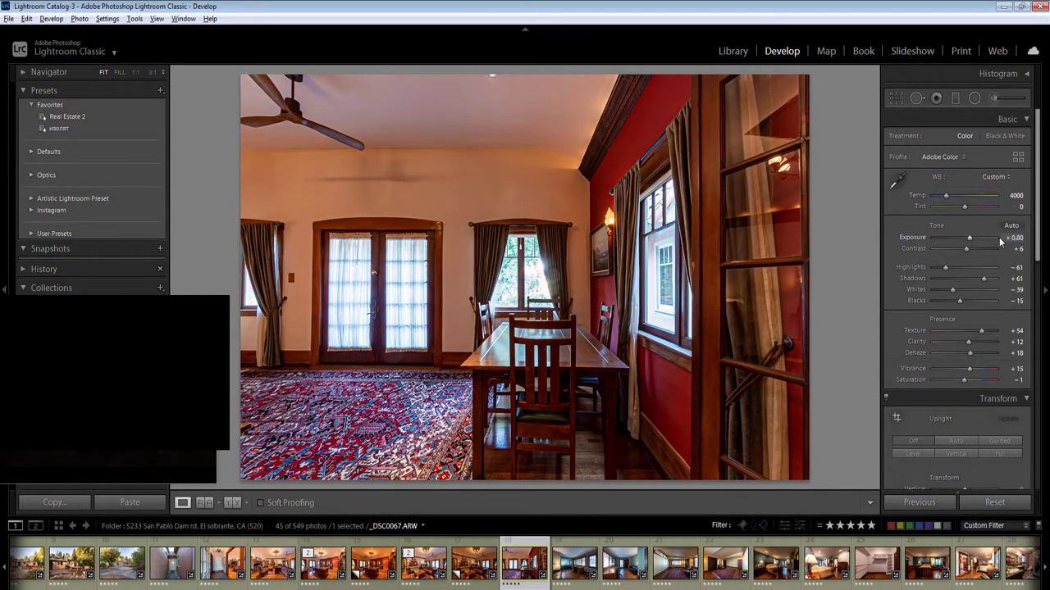
key(shift+m)
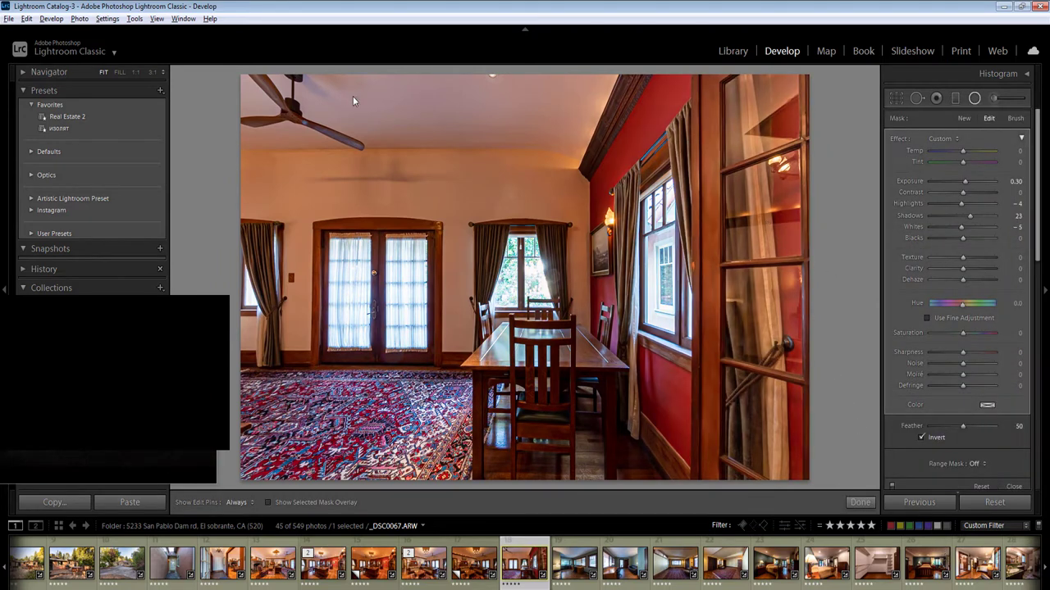
drag(565, 434, 646, 469)
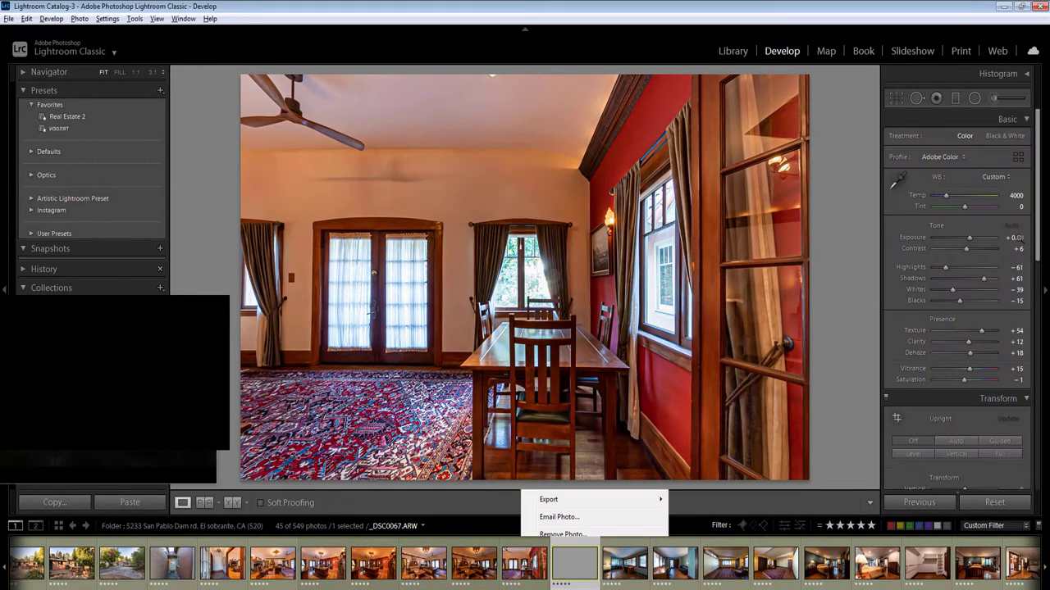
Create a virtual copy of the dining table photo and set its exposure to 0.00 and temperature to 4900
click(1016, 238)
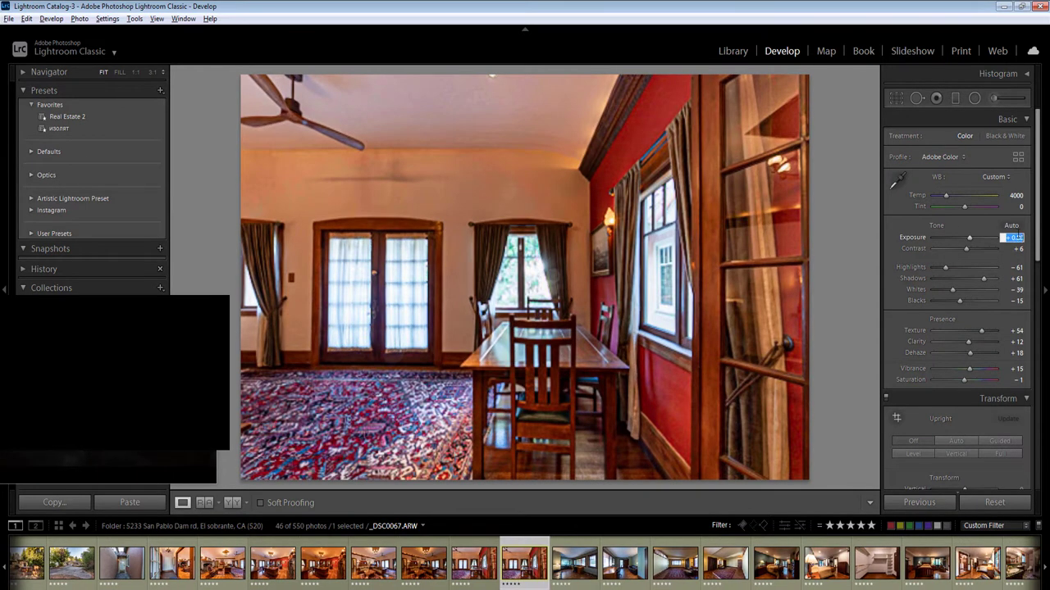
text(0)
click(1016, 196)
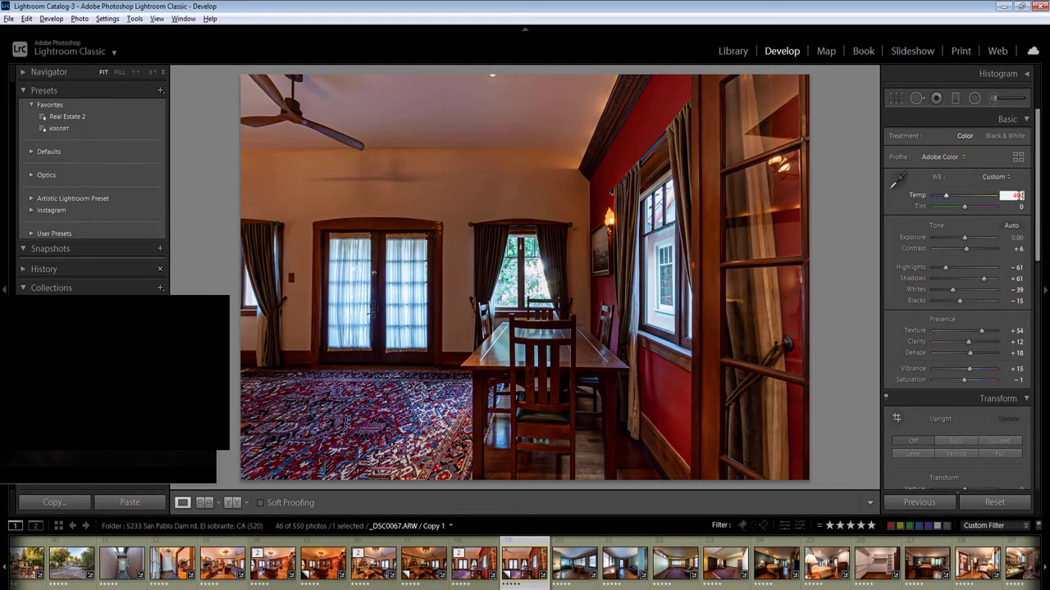
text(4900)
key(Return)
click(1018, 238)
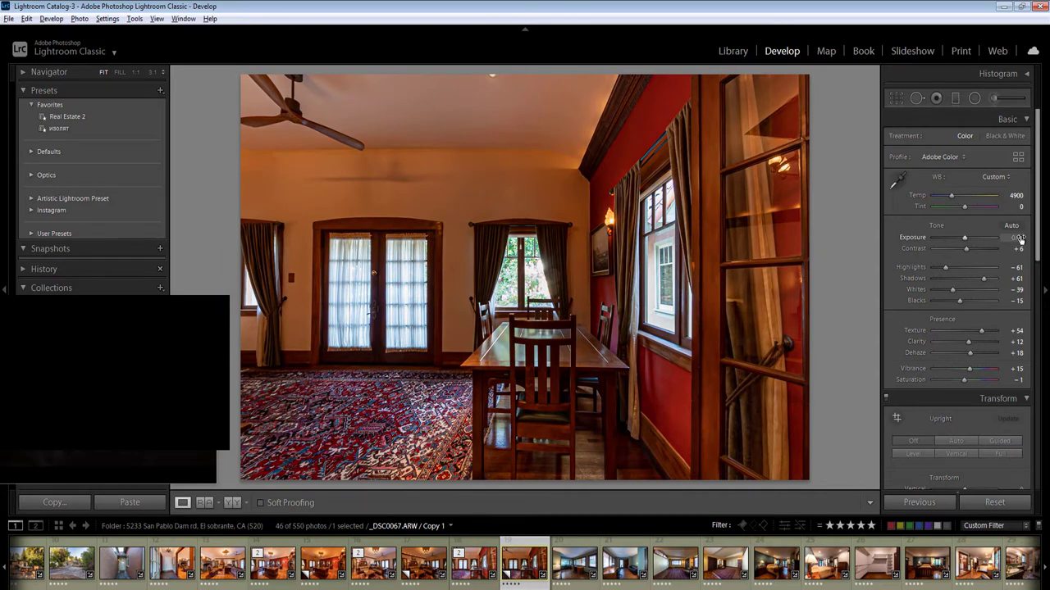
On the next photo, the green-walled office, add 0.30 exposure radial filters over the ceiling and floor, and set temperature to 3700
key(Right)
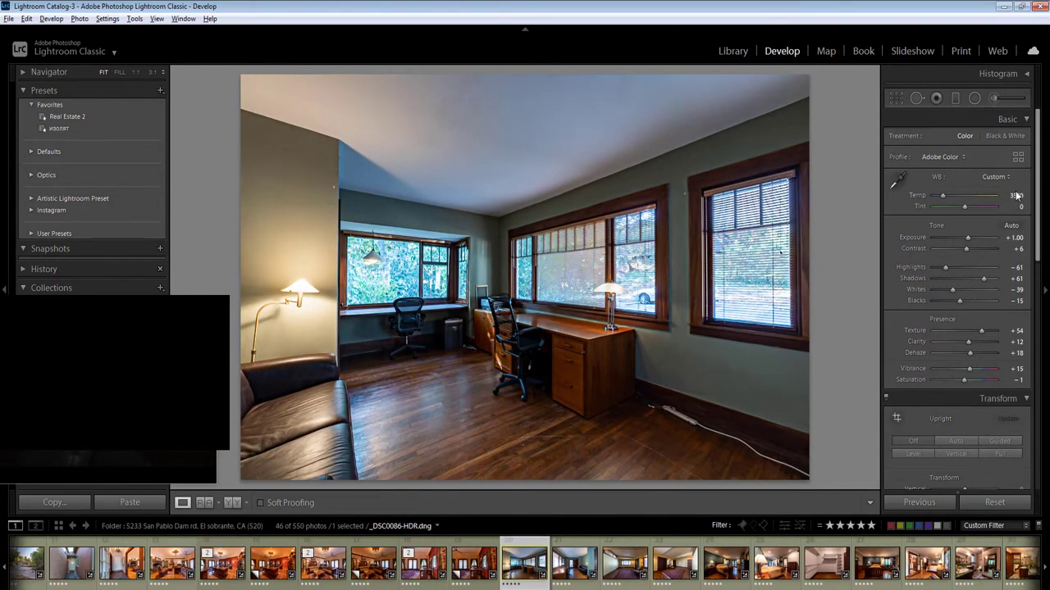
click(974, 98)
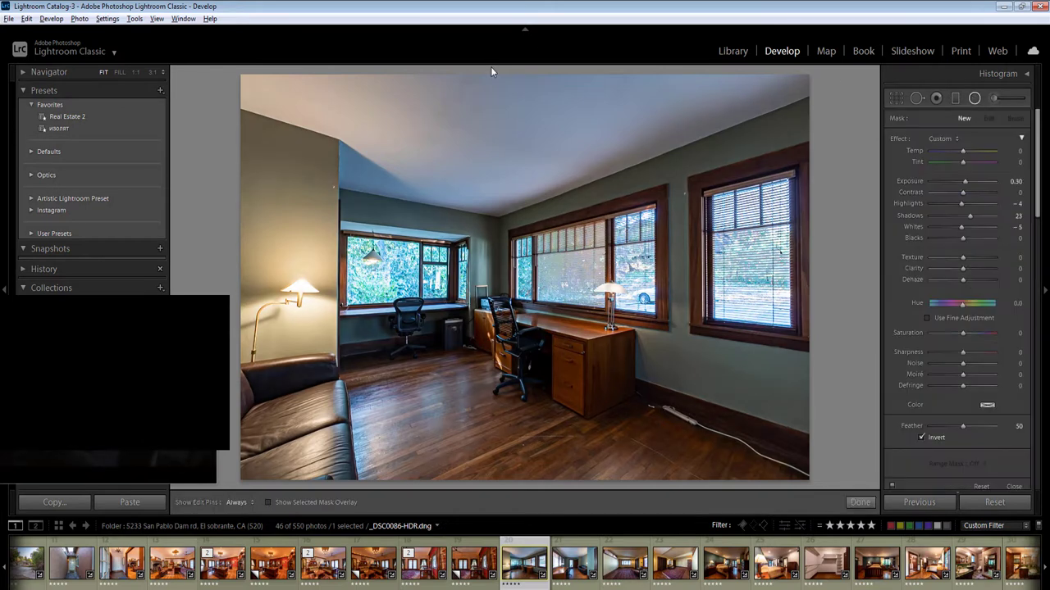
drag(492, 72, 820, 216)
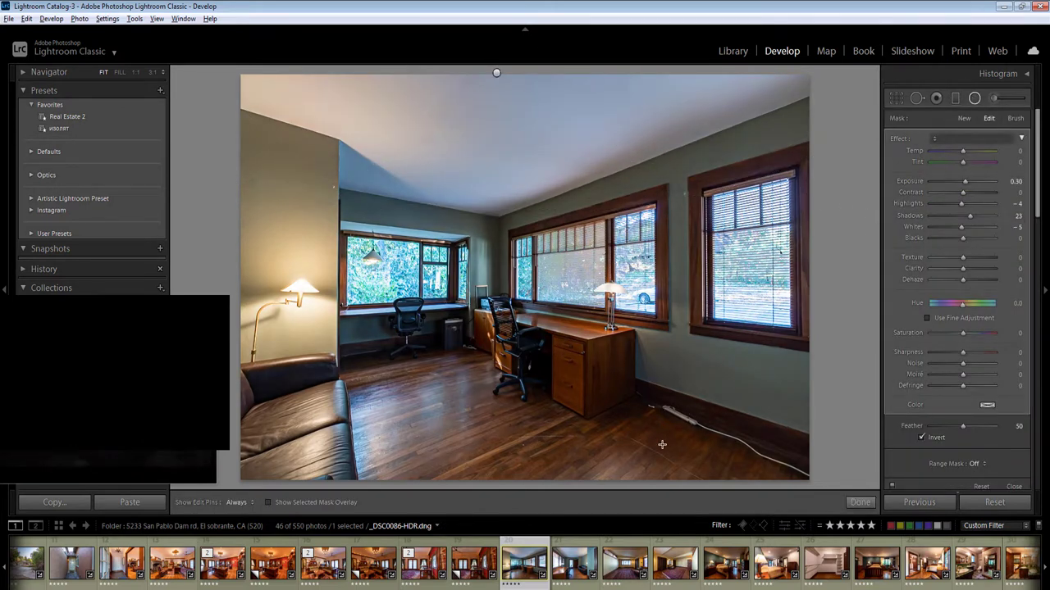
drag(654, 441, 367, 361)
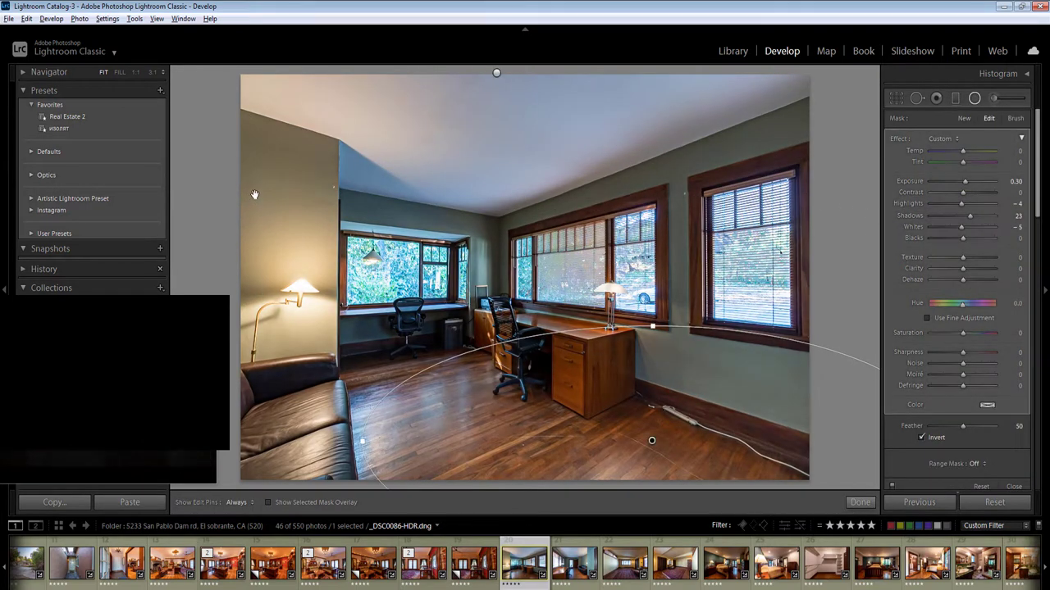
click(860, 502)
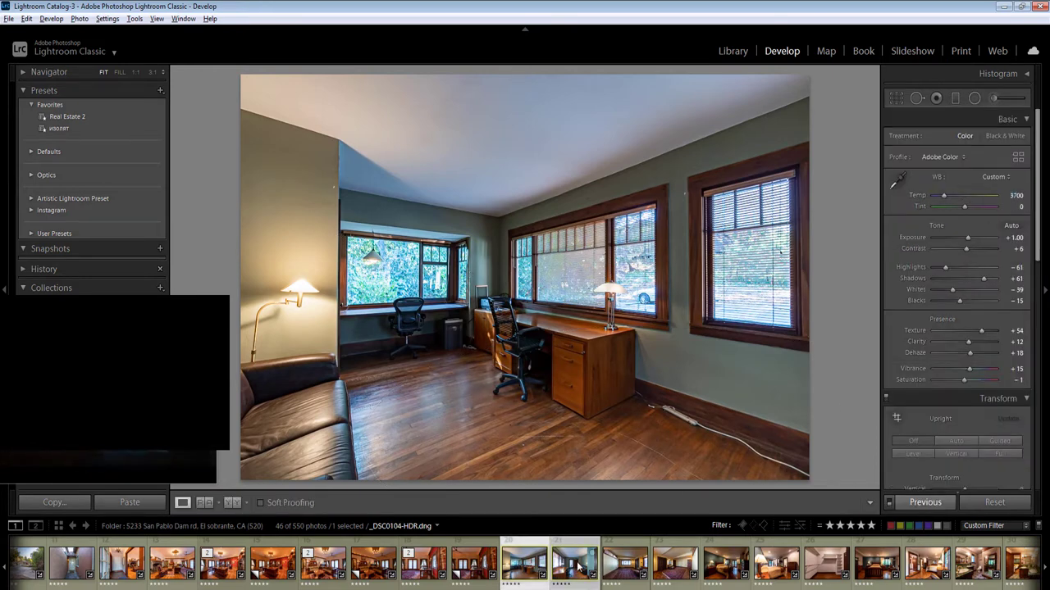
Synchronize the office photo's settings to the photo after it and create virtual copies of both
ctrl+click(577, 567)
click(917, 505)
key(Return)
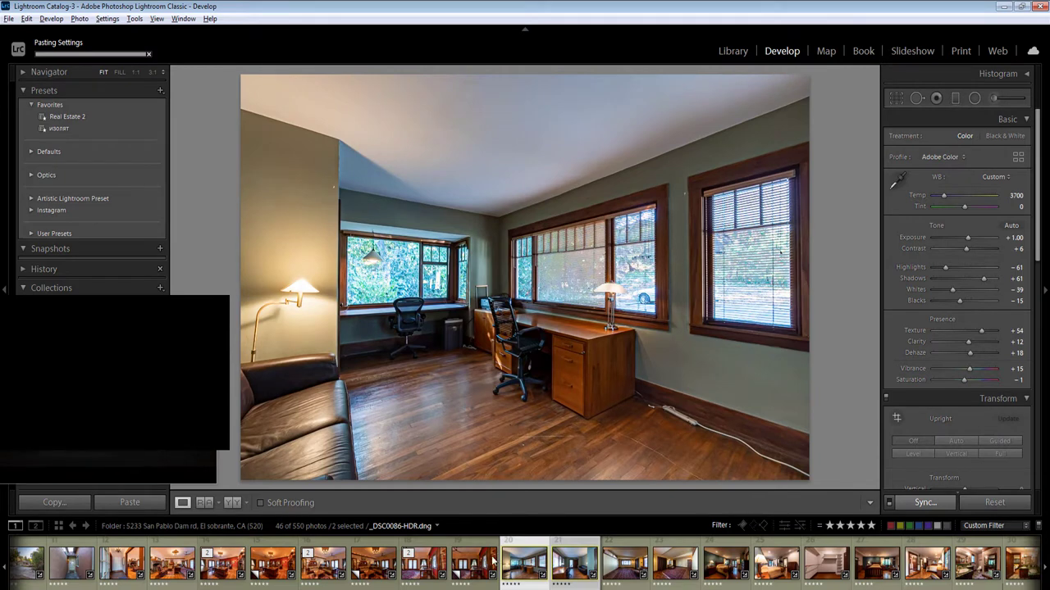
right_click(520, 195)
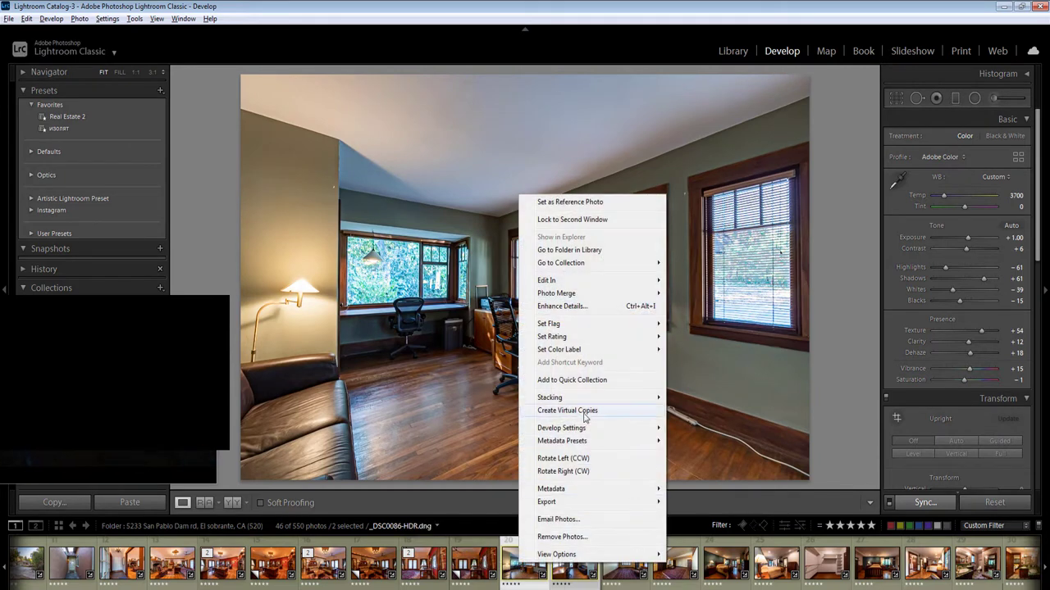
click(582, 412)
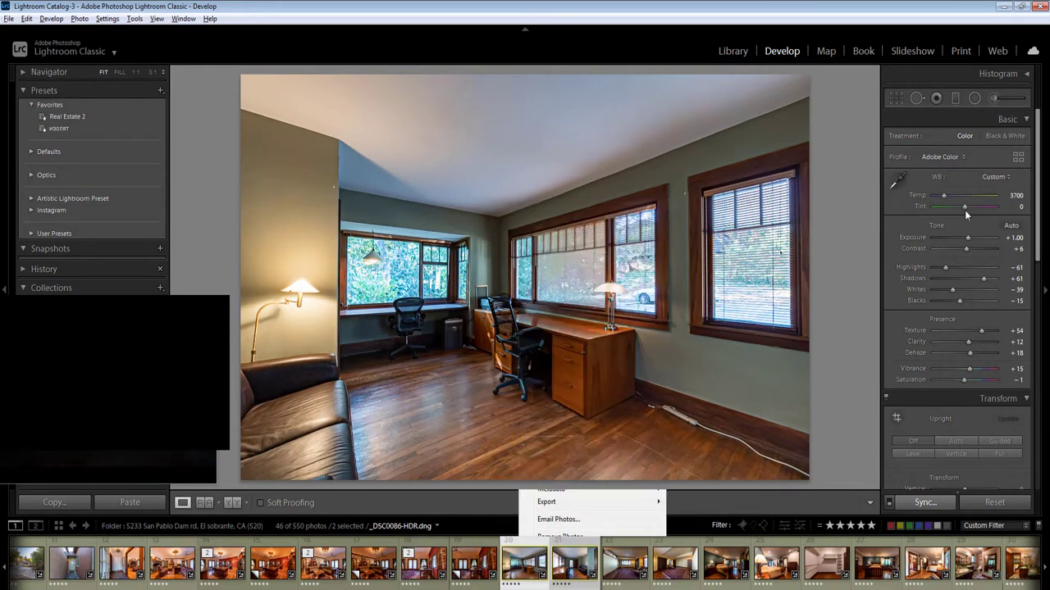
Sample the white balance from the window in the first office copy, and set temperature to 4800 and tint to 0
click(899, 179)
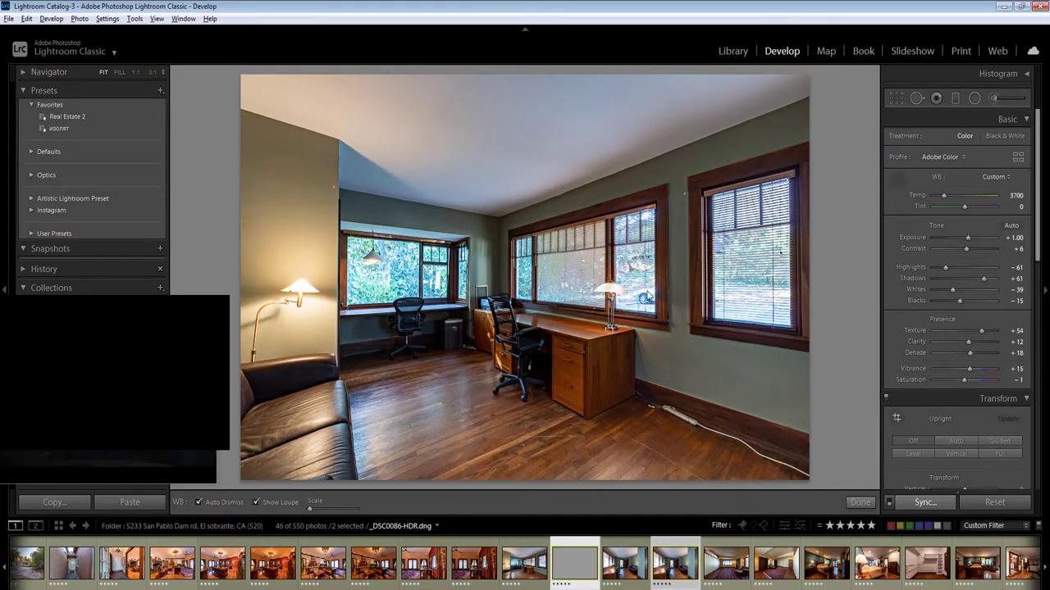
click(723, 254)
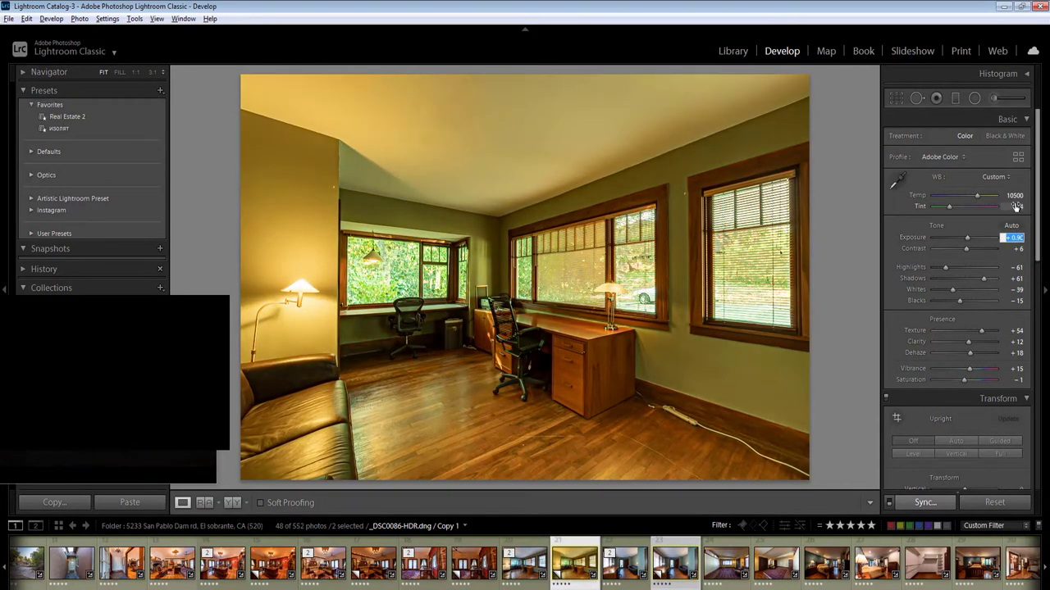
click(1014, 195)
text(4000)
key(Return)
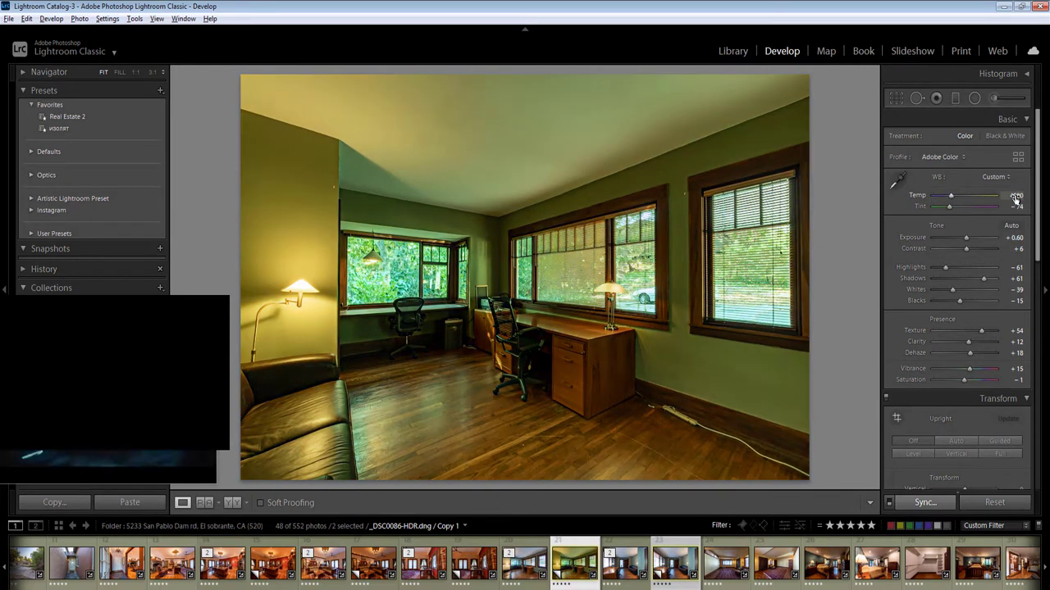
click(1018, 207)
text(0)
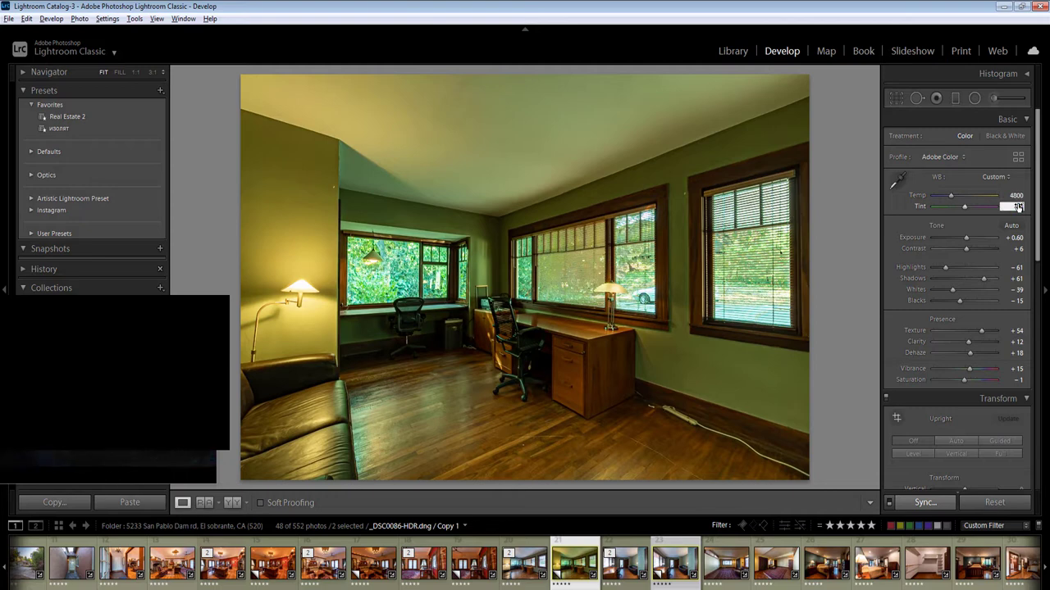
text(0)
Set the office copy's exposure to +0.40 and temperature to 5500, and synchronize the settings to the second office copy
click(1017, 237)
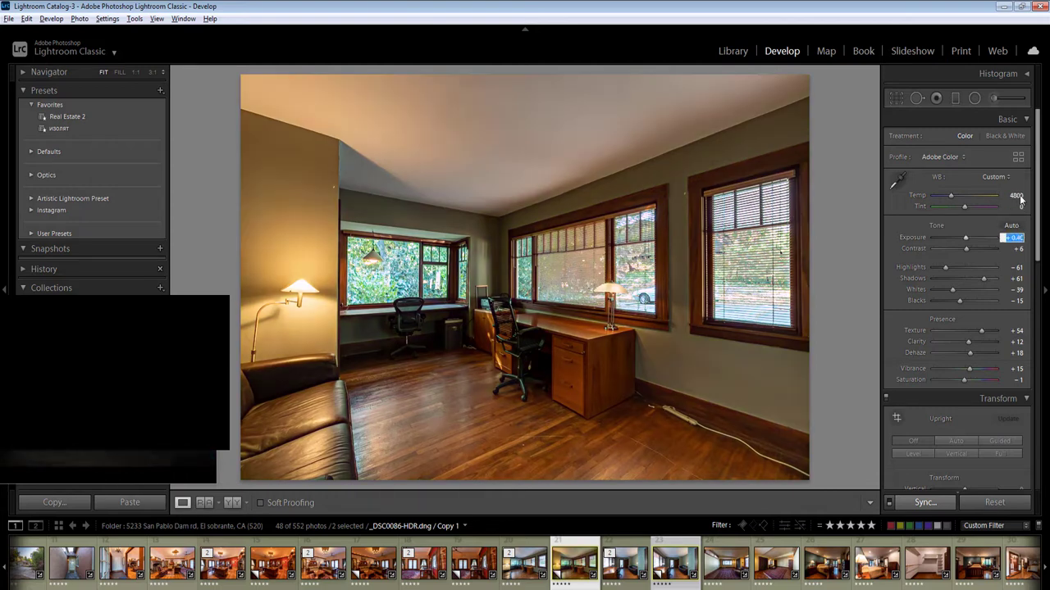
text(0.4)
key(Return)
click(1018, 197)
text(4500)
key(Return)
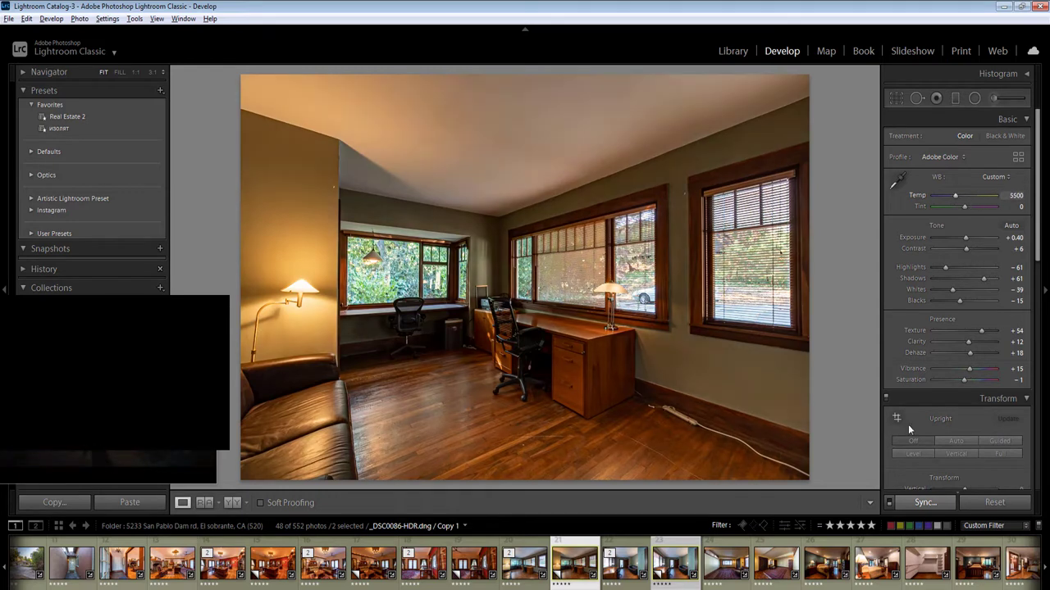
click(906, 508)
key(Return)
Select only the original second office photo and draw a large radial filter over its windows and desk
click(625, 567)
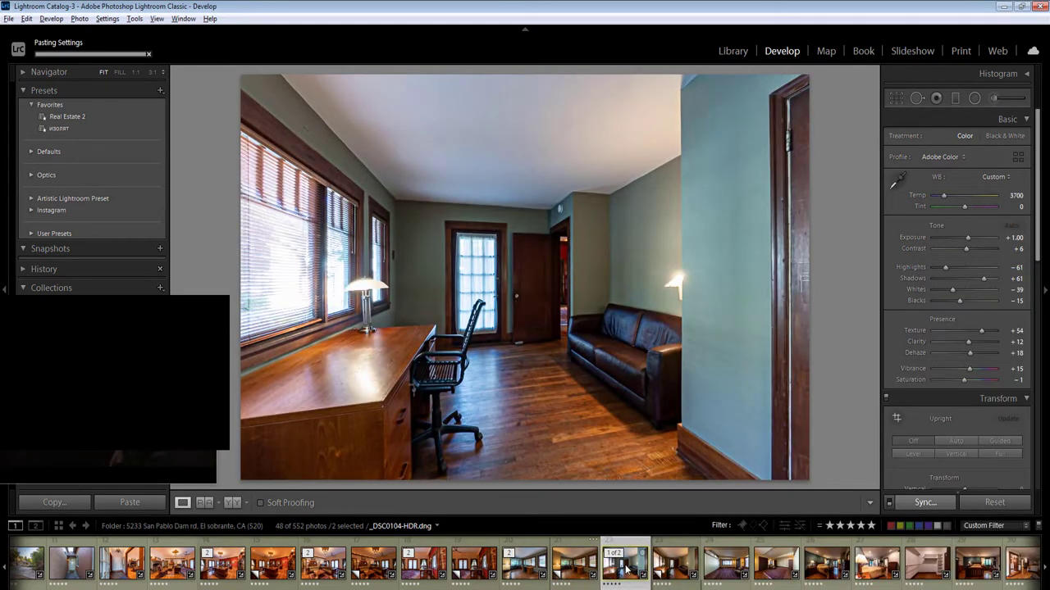
click(624, 564)
key(shift+m)
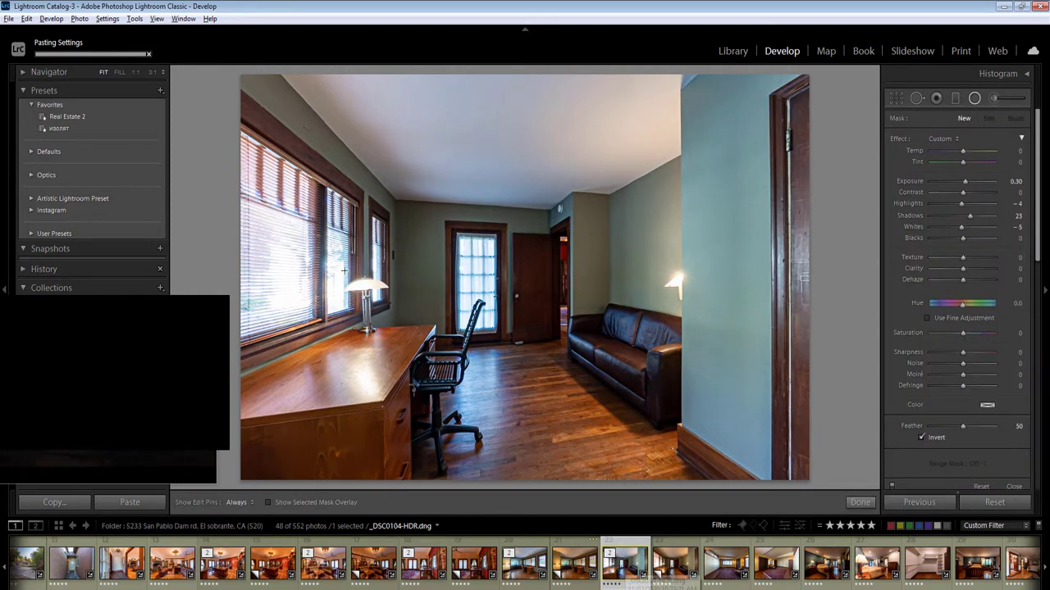
drag(256, 261, 456, 456)
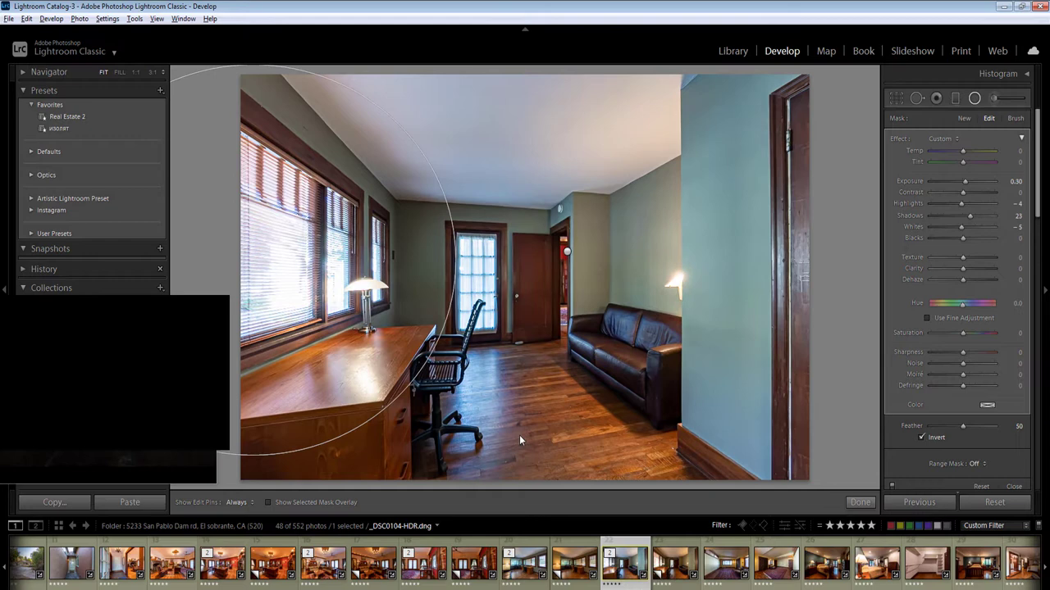
Set the window filter's exposure to -0.40, highlights to -35, whites to -23 and temperature to 10
click(1014, 181)
text(0)
key(Down)
key(Down)
key(Down)
key(Down)
drag(961, 204, 954, 237)
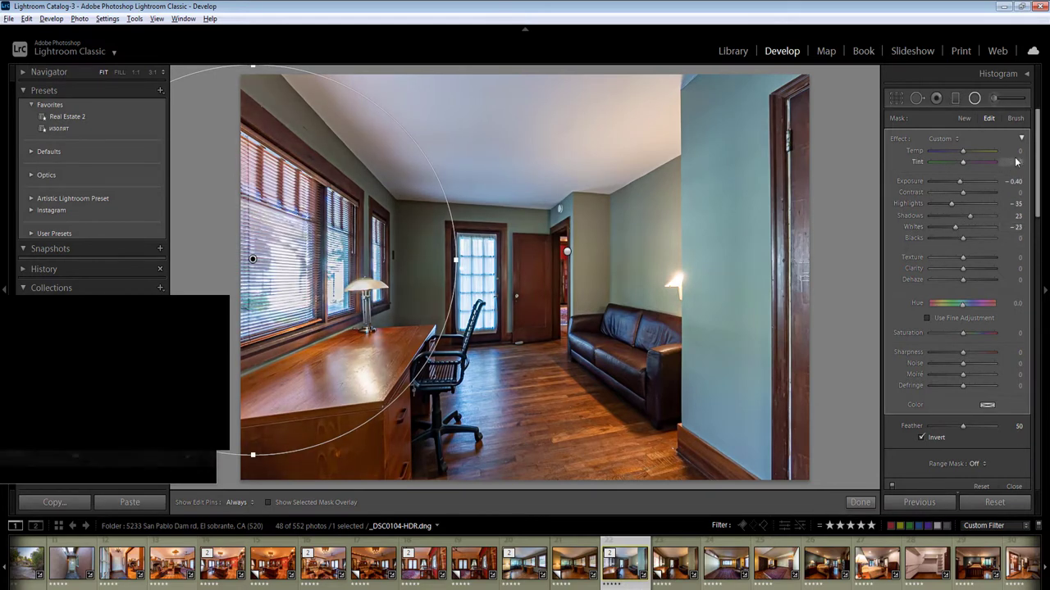
click(1016, 151)
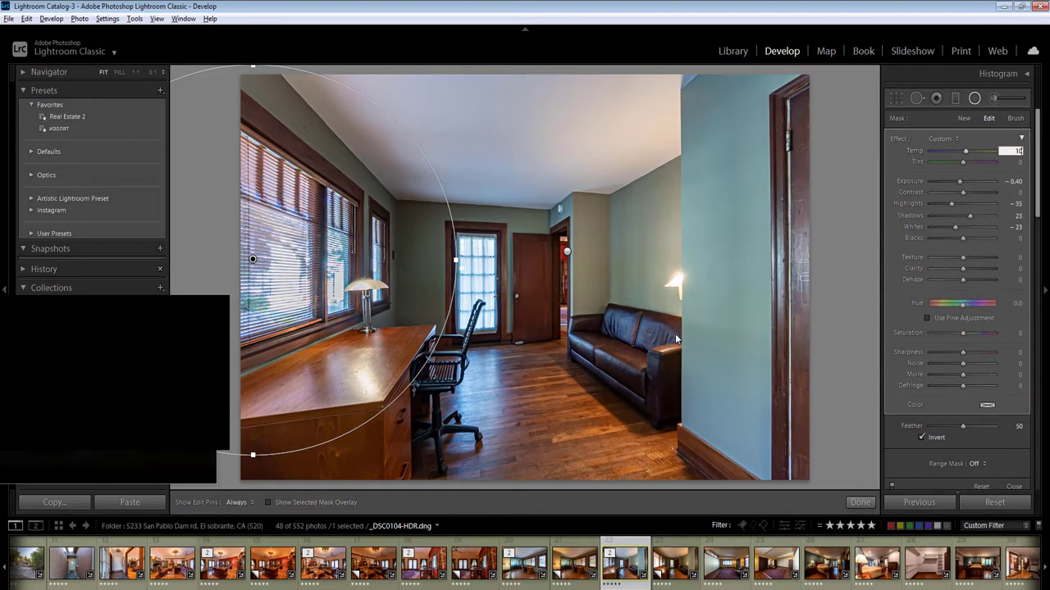
Select the virtual copy of the second office photo and draw a large radial filter over its windows and desk
click(673, 566)
click(674, 564)
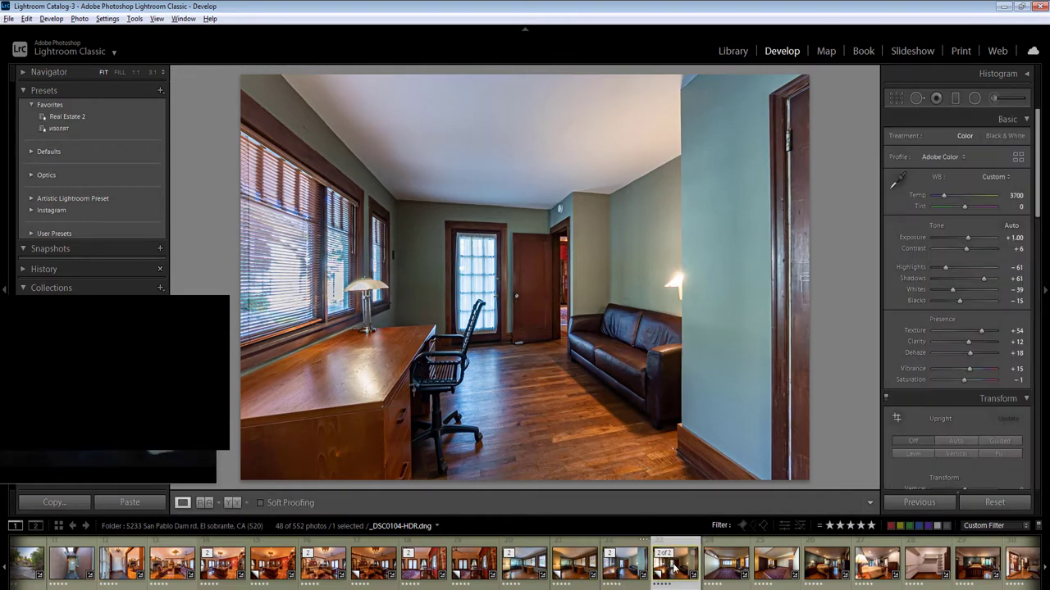
key(ctrl+apostrophe)
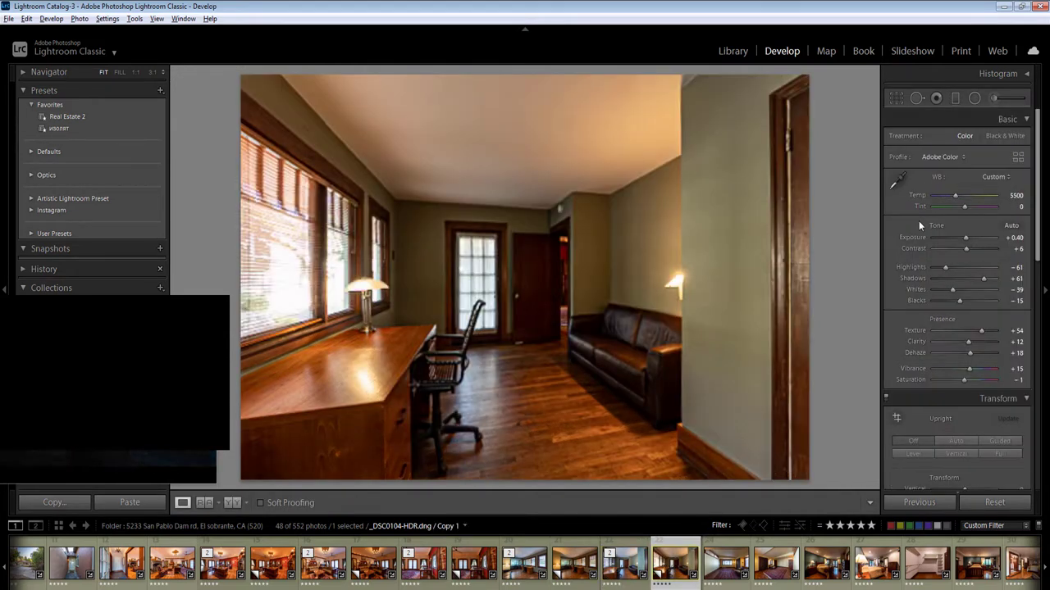
key(shift+m)
drag(300, 232, 428, 379)
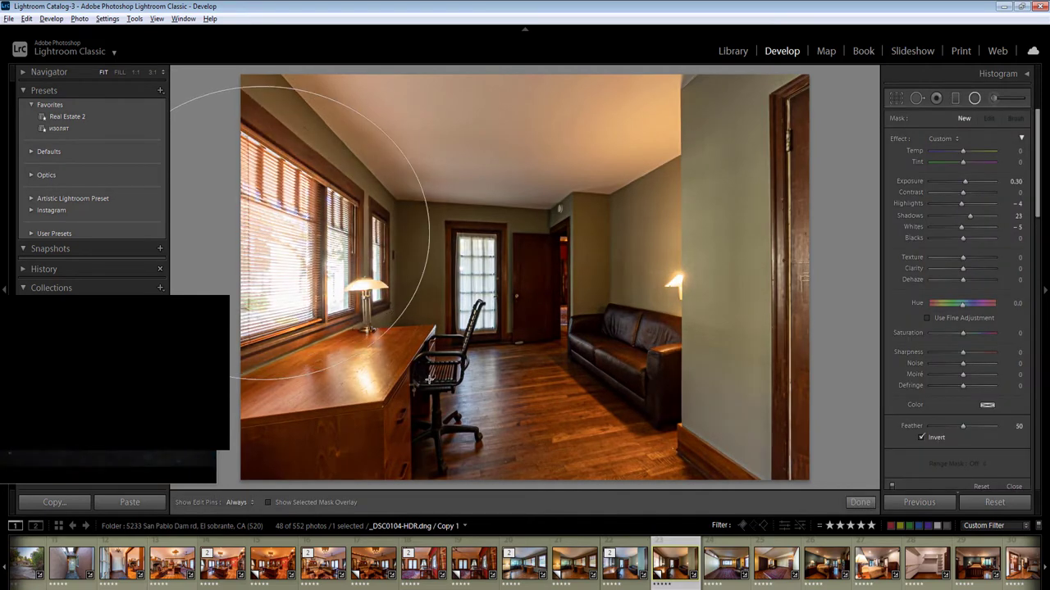
Set the copy's window filter to exposure -0.50 and highlights -47, and close the radial filter
click(1016, 181)
text(-0.1)
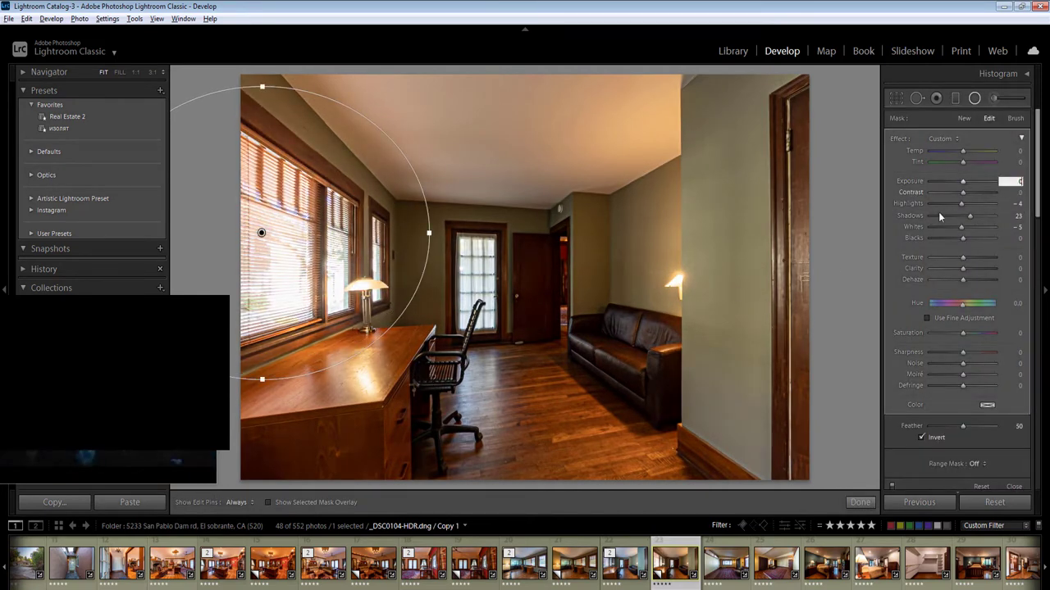
key(Return)
text(-0.5)
key(Return)
click(947, 203)
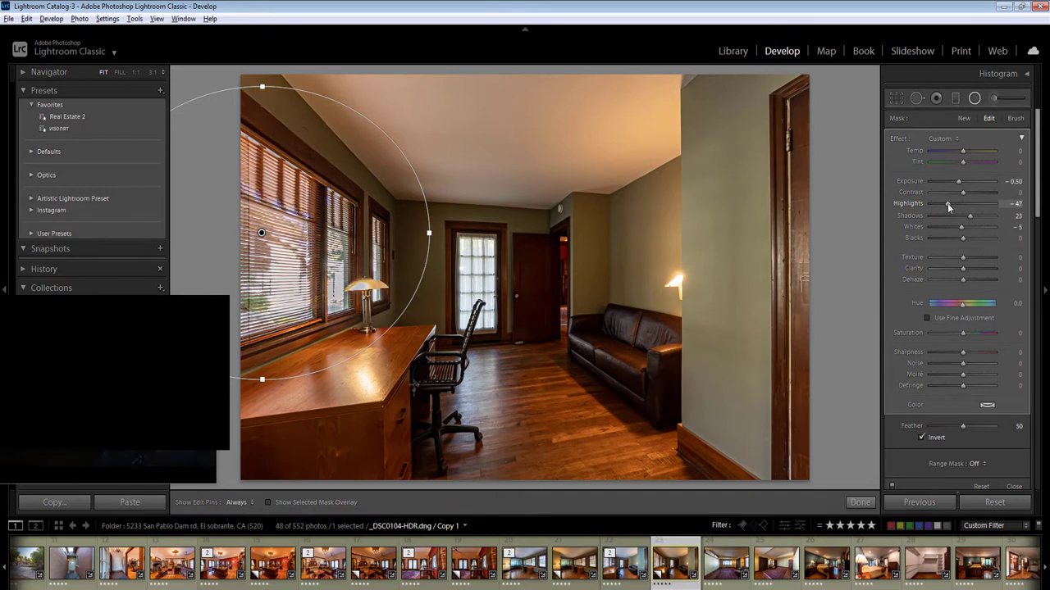
key(shift+m)
Go to the following photo of the red rug room and draw a wide radial filter over its ceiling with exposure 1.00
key(Right)
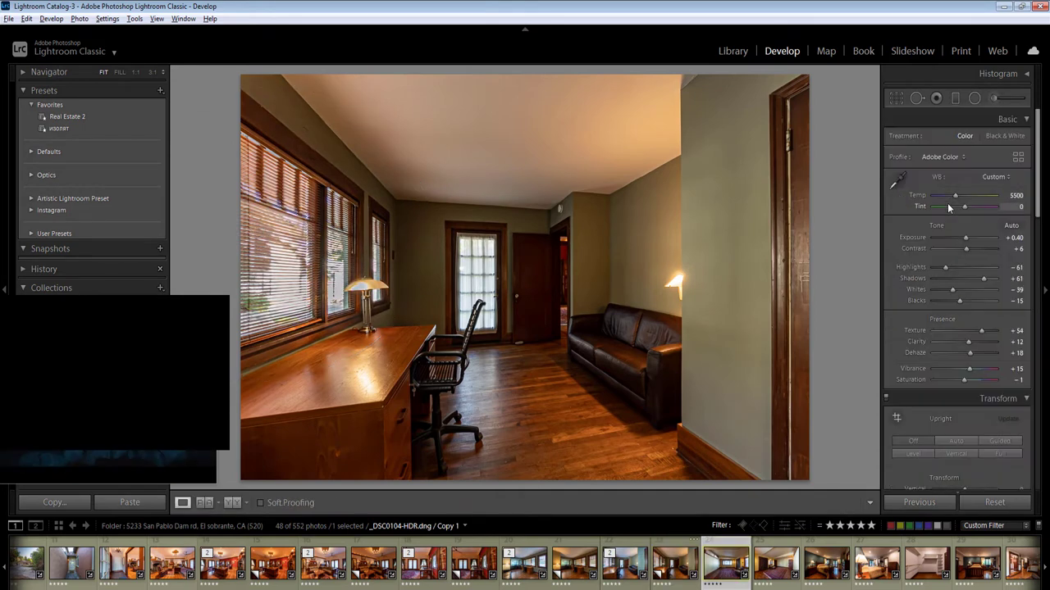
key(Right)
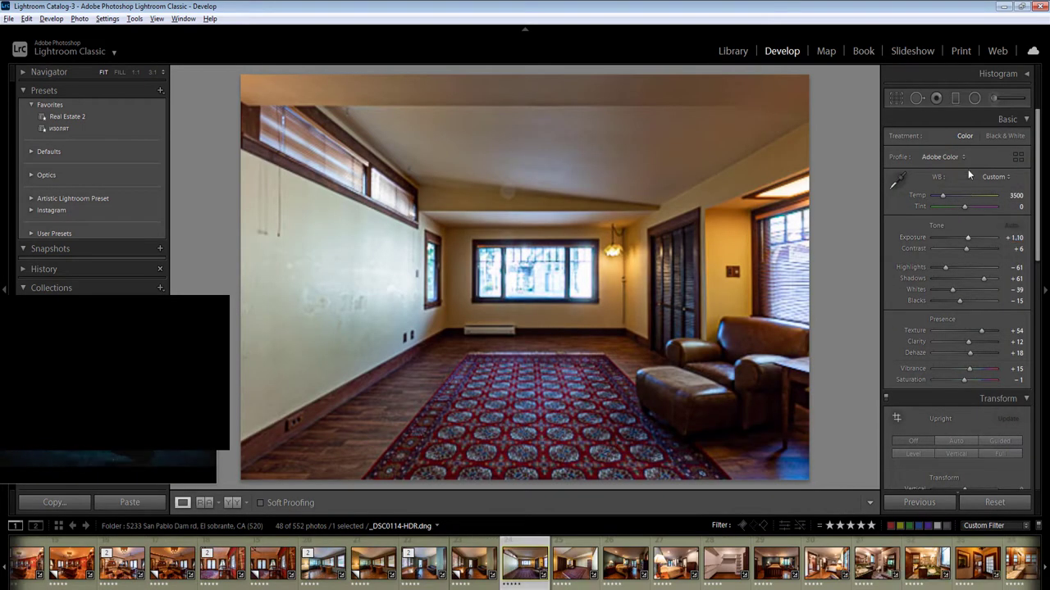
key(shift+m)
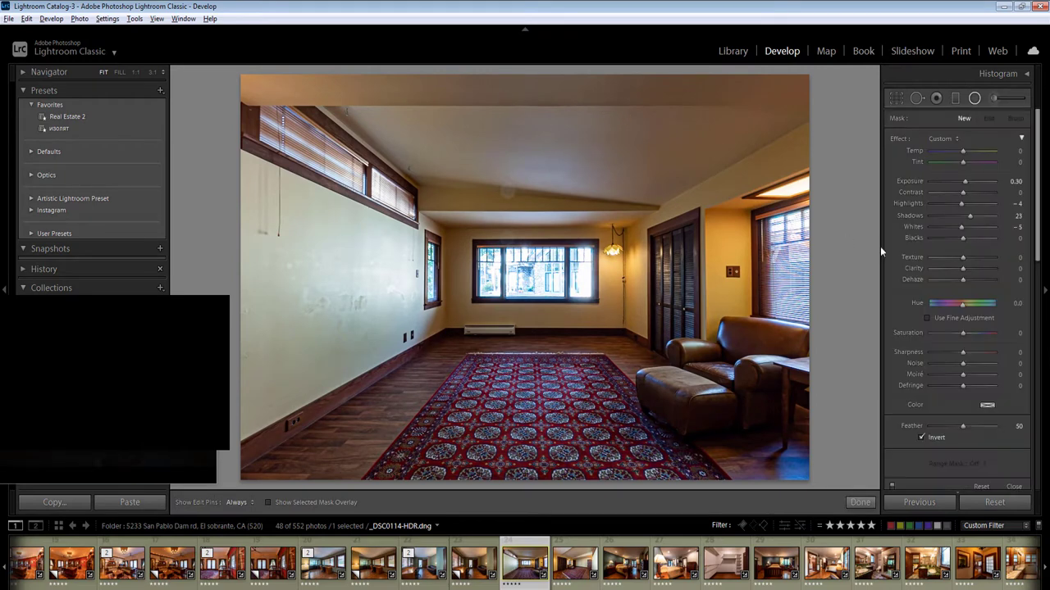
drag(498, 94, 892, 248)
click(1016, 183)
text(1)
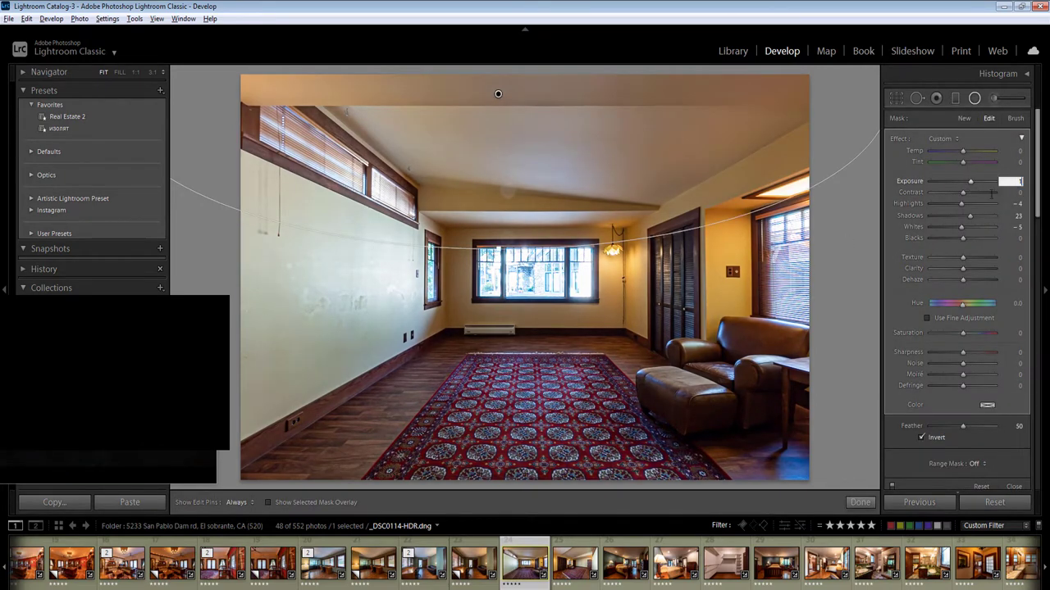
text(1)
key(Return)
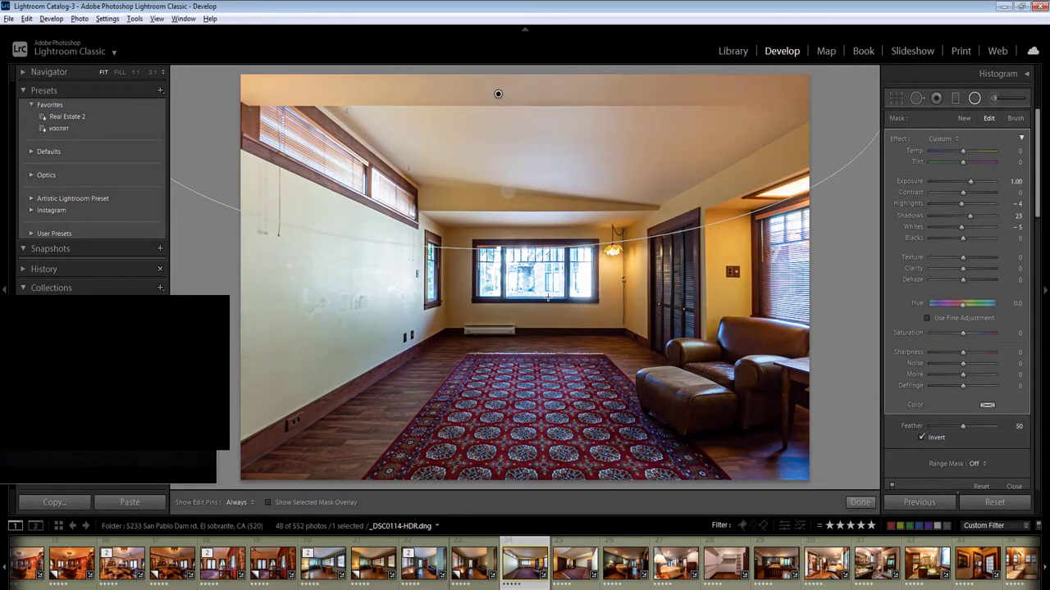
Draw a second radial filter over the rug room's long pale wall, set its exposure to -0.50, and close the filter
drag(390, 272, 672, 375)
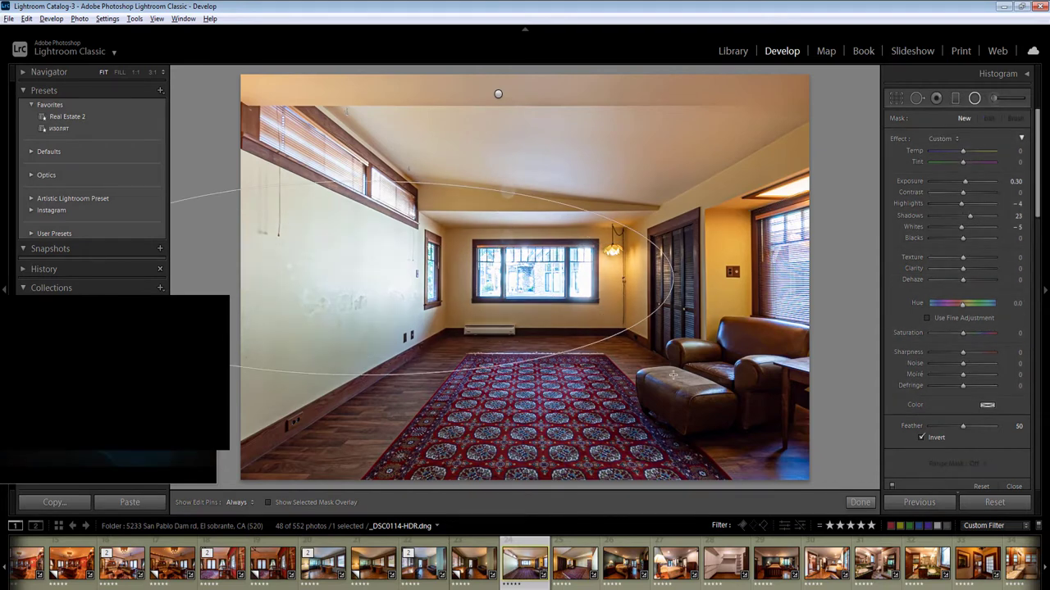
click(1018, 183)
text(-0.1)
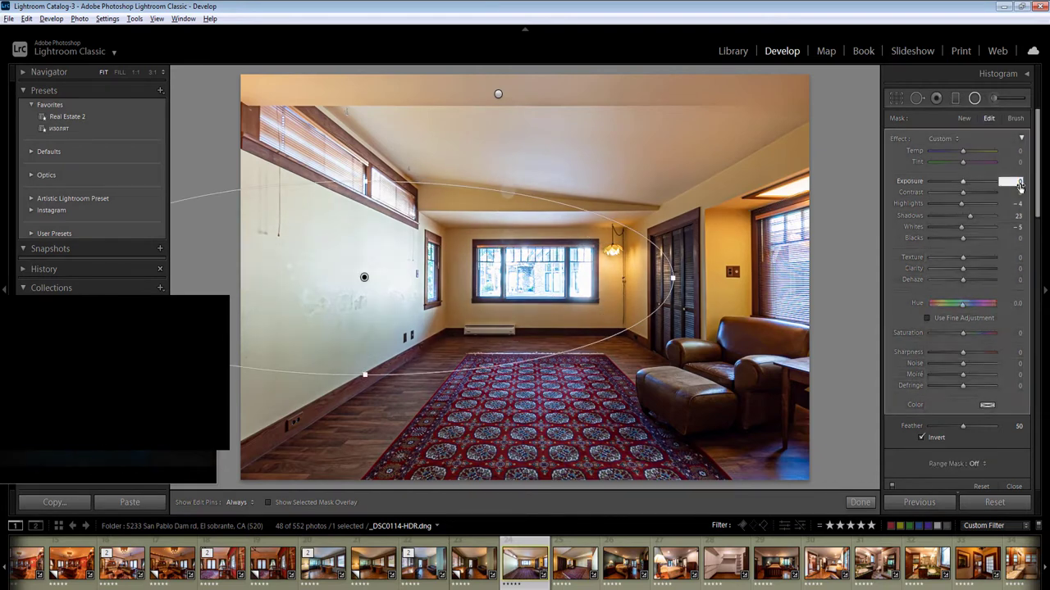
key(Return)
key(Return)
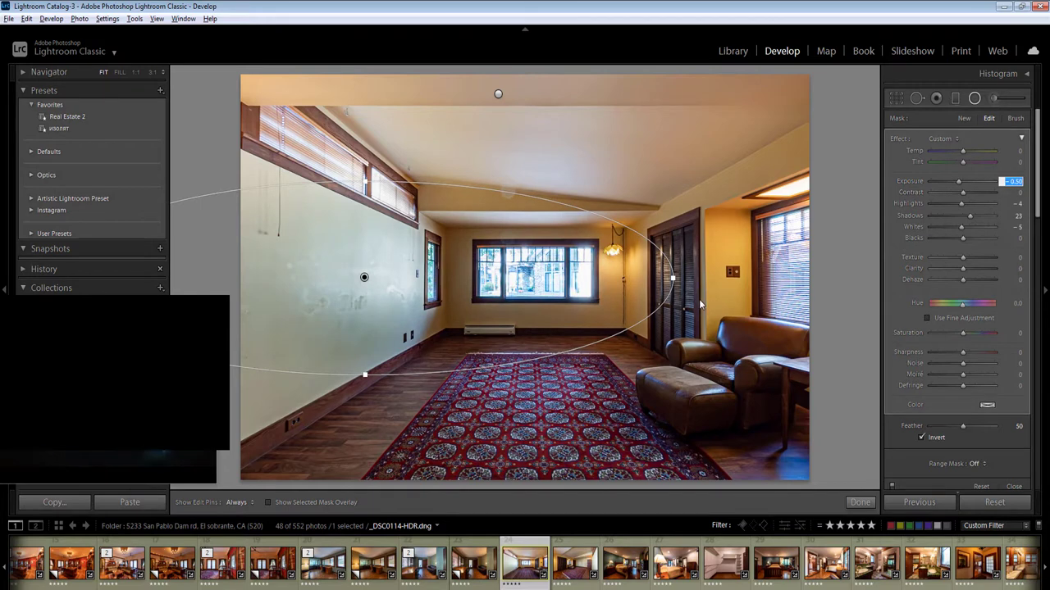
click(706, 295)
key(Escape)
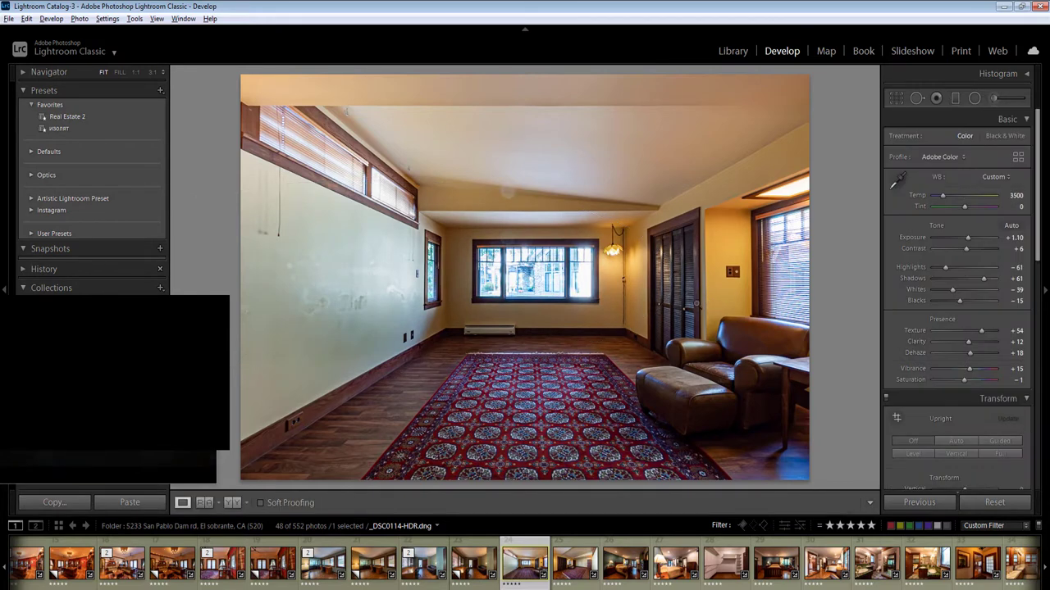
Create a virtual copy of the rug room photo, set its exposure to +0.70 and raise its temperature
right_click(505, 196)
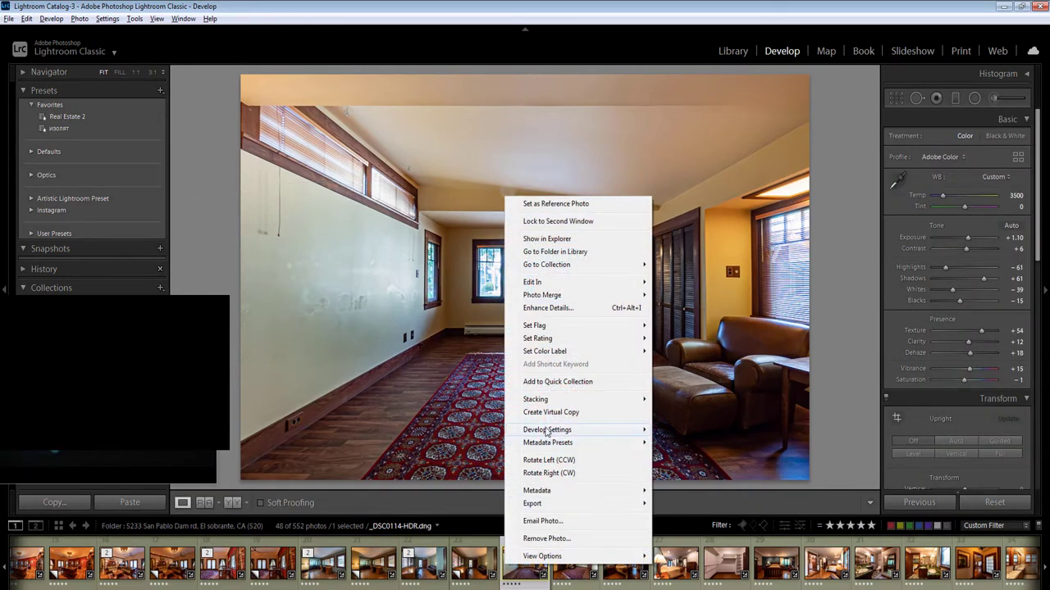
click(551, 412)
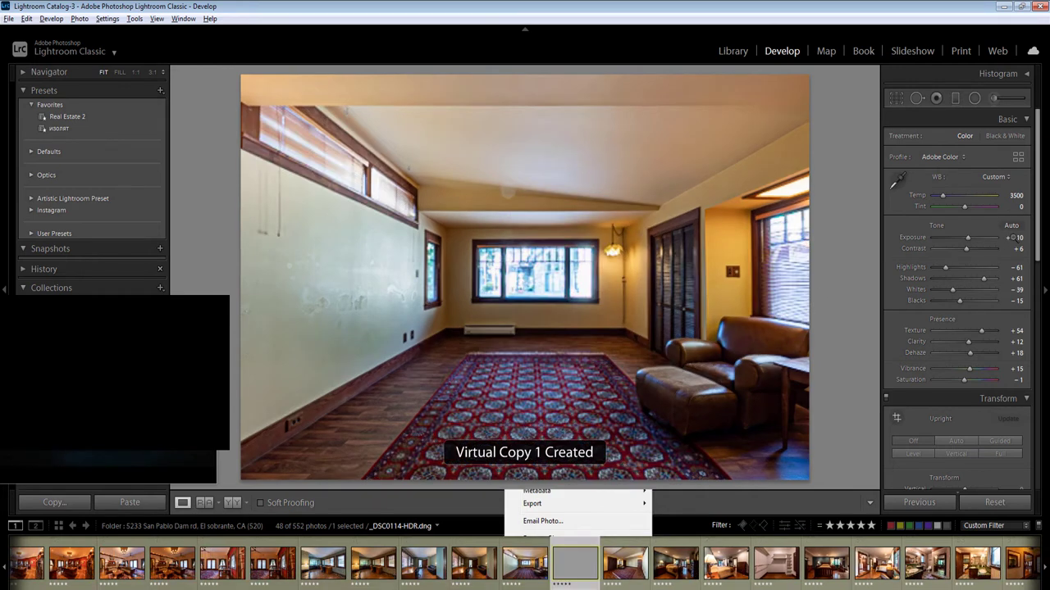
click(1012, 237)
text(0.7)
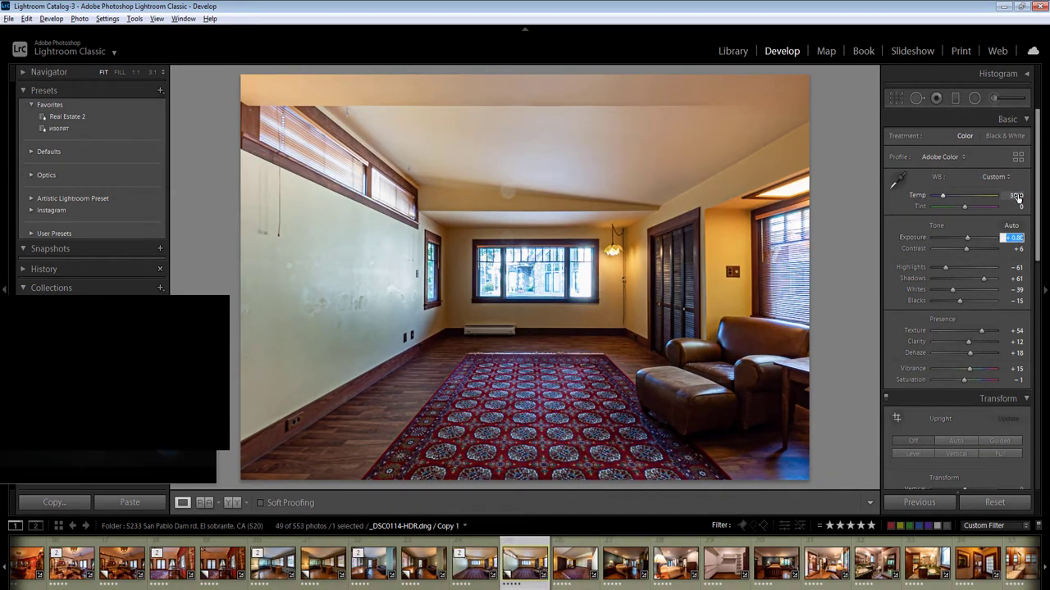
click(1016, 195)
text(4000)
key(Return)
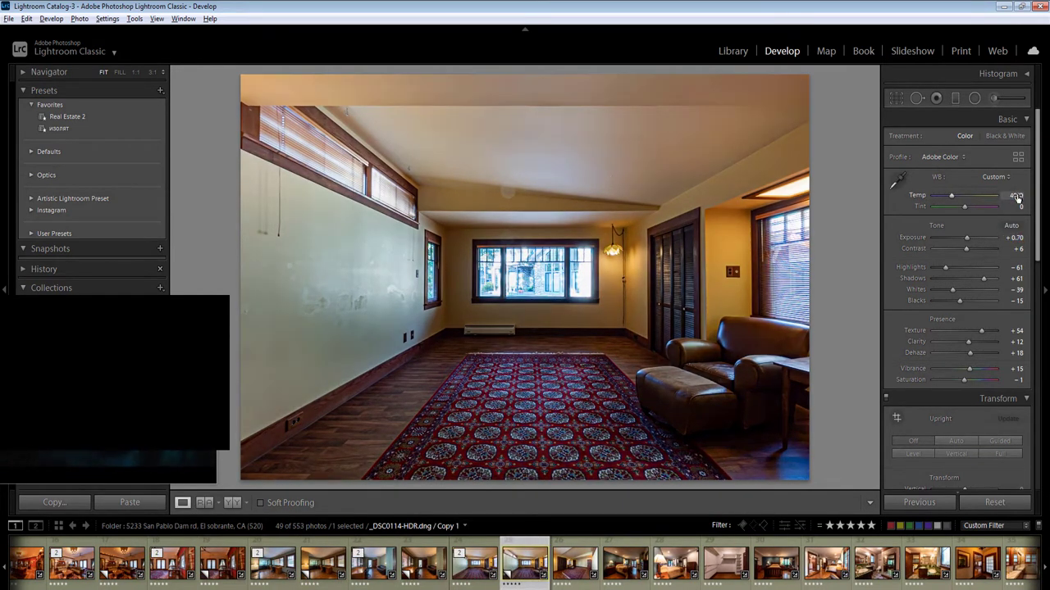
Set the rug room copy's temperature to 5500 and readjust its exposure
click(1017, 197)
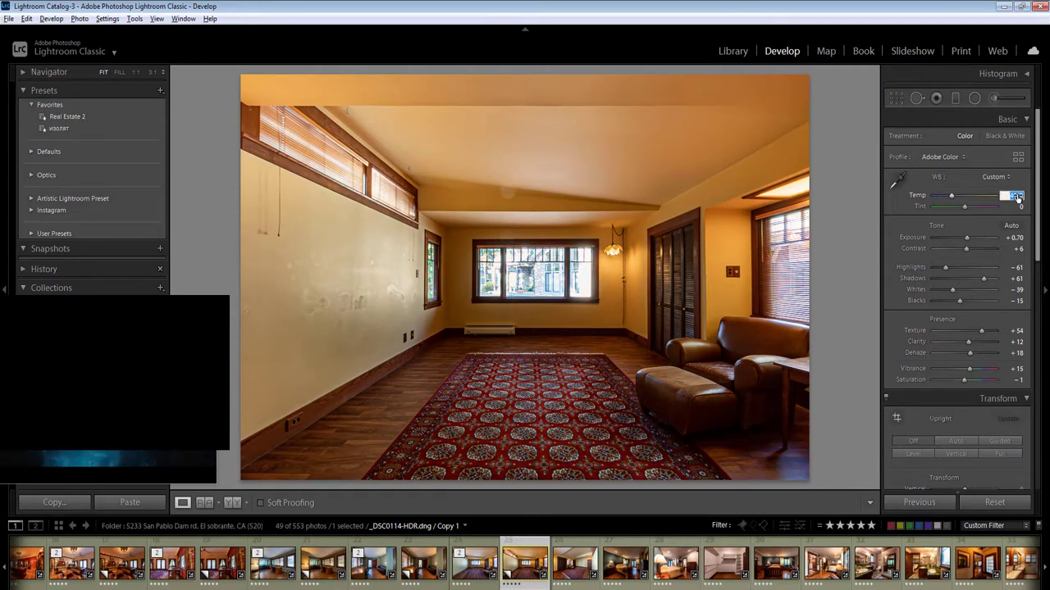
text(5500)
key(Return)
click(1014, 238)
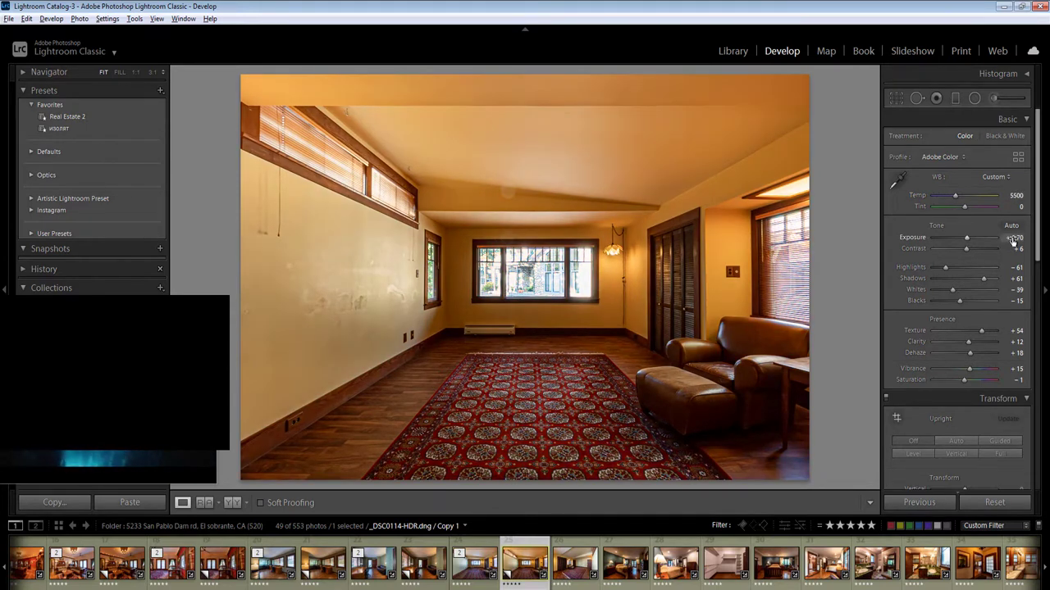
text(0)
key(Return)
In the other view of the rug room, draw radial filters over the closets, the ceiling and the area around the far armchair corner
key(Right)
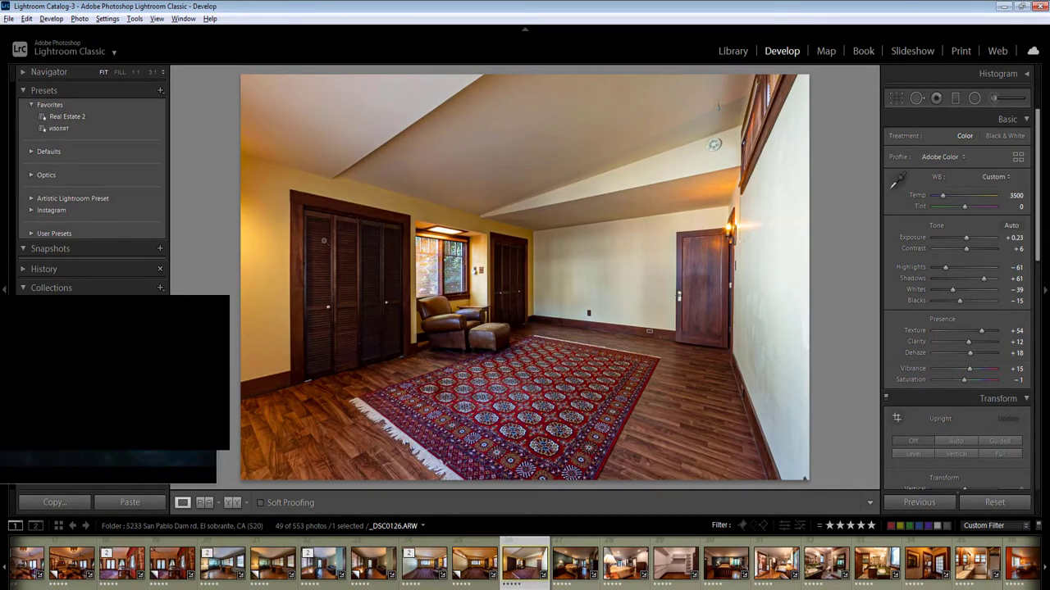
key(shift+m)
drag(326, 258, 545, 425)
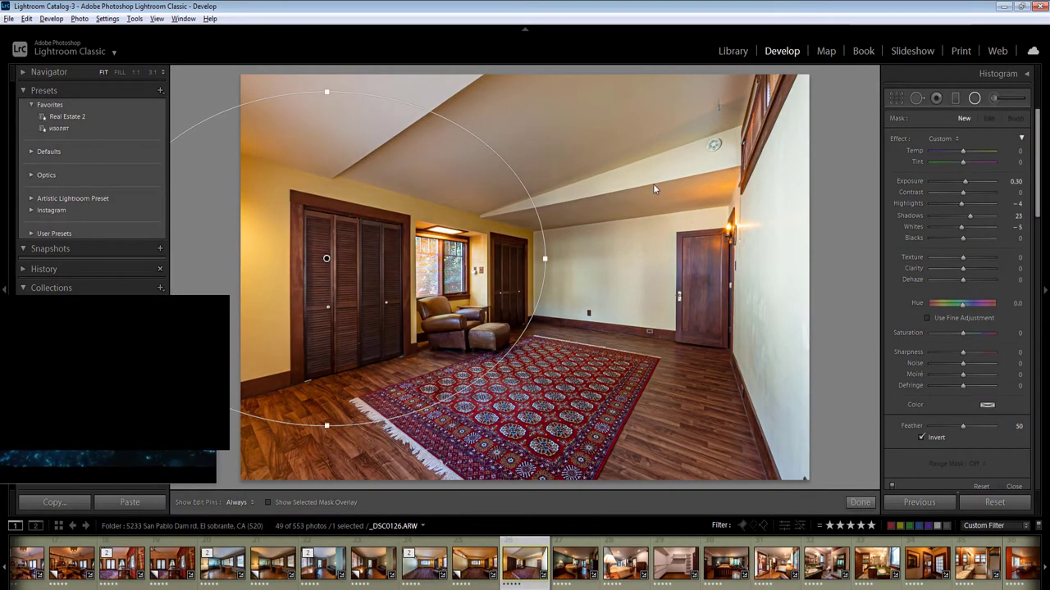
key(Escape)
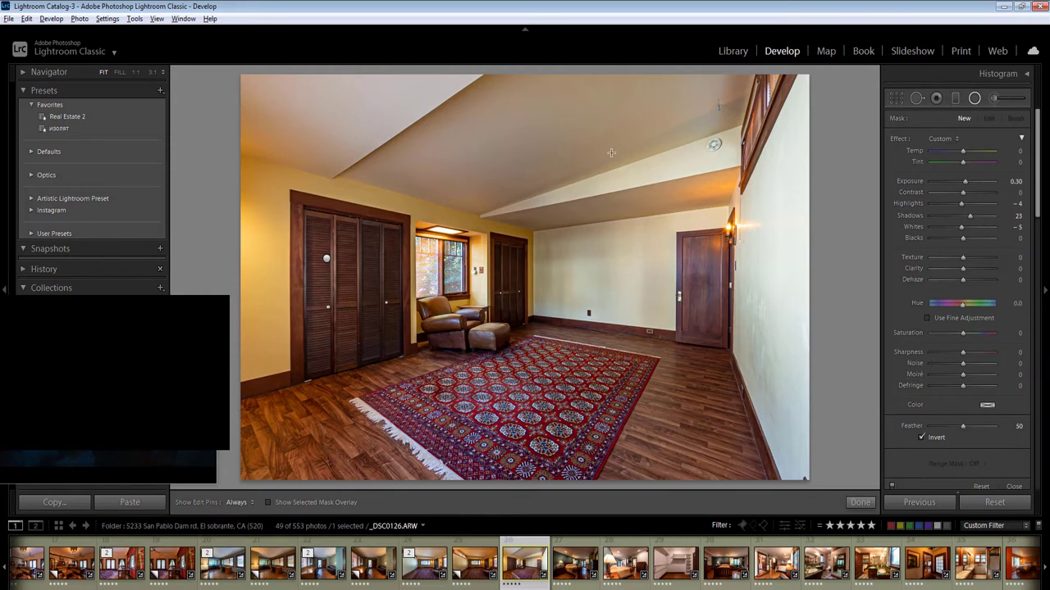
drag(559, 134, 812, 231)
drag(838, 242, 838, 242)
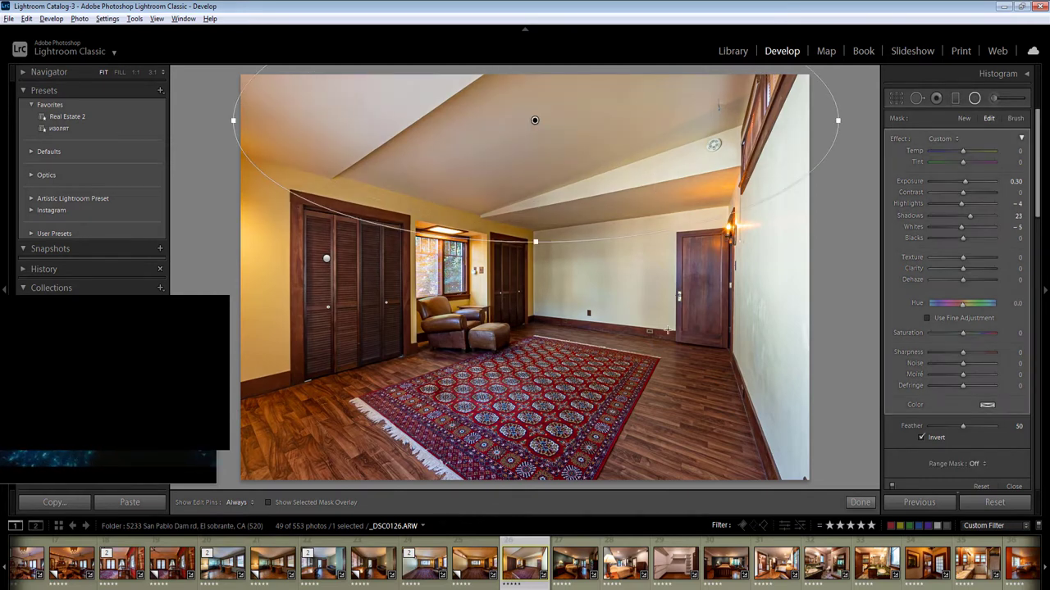
click(545, 328)
drag(517, 267, 596, 362)
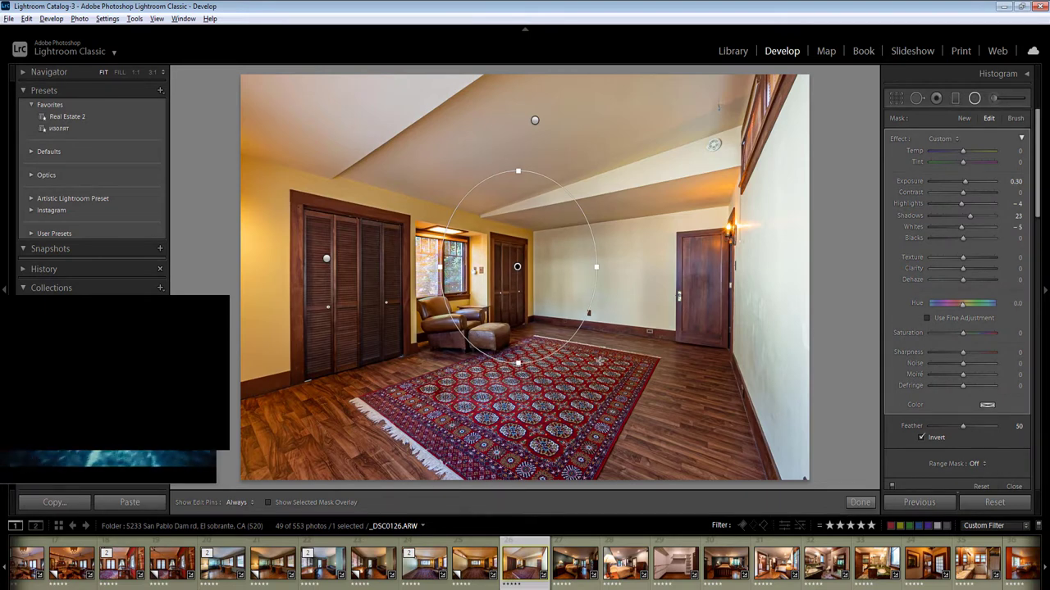
key(shift+m)
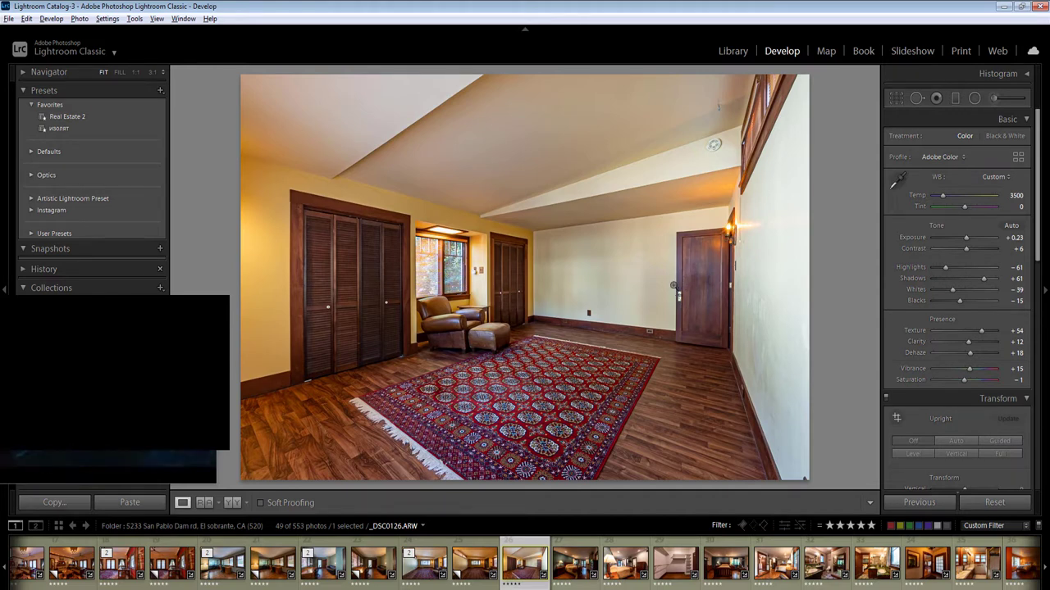
In the bedroom photo, set exposure to +1.00 and whites to -30, and apply the automatic Upright correction
key(Right)
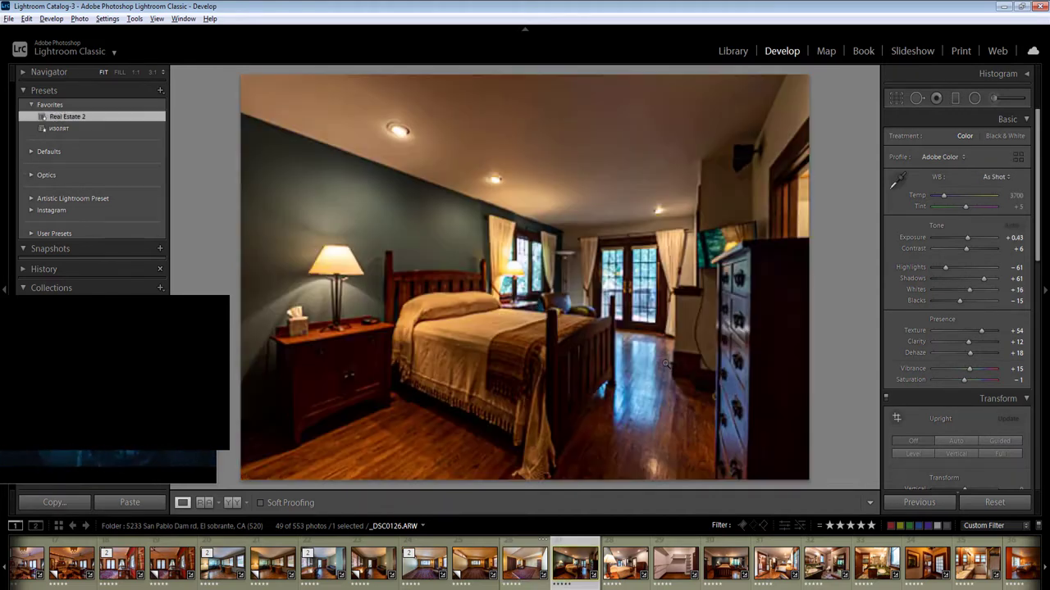
click(1015, 238)
text(1)
click(956, 289)
key(Return)
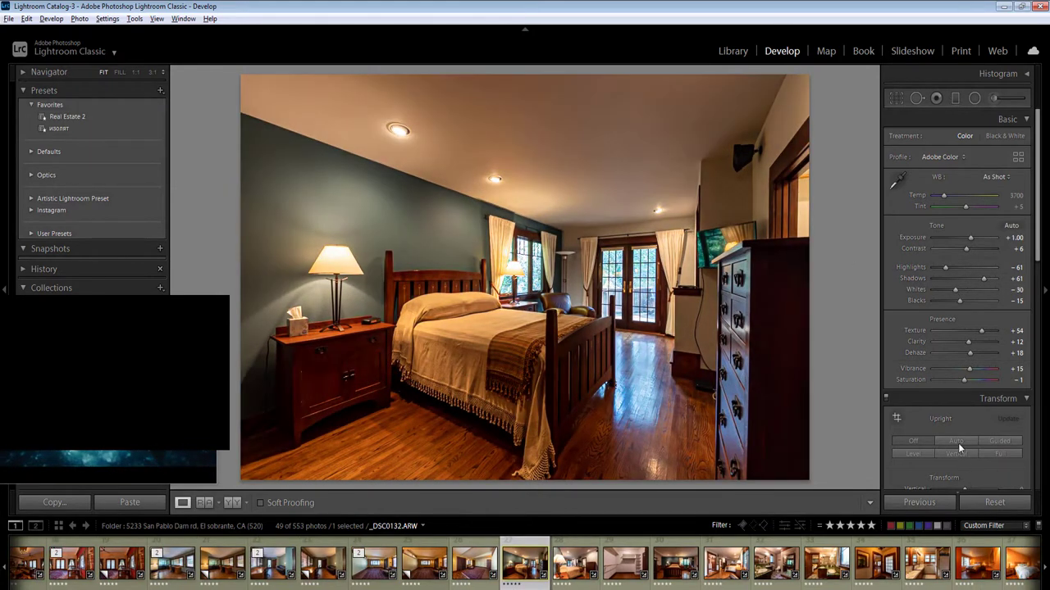
click(956, 441)
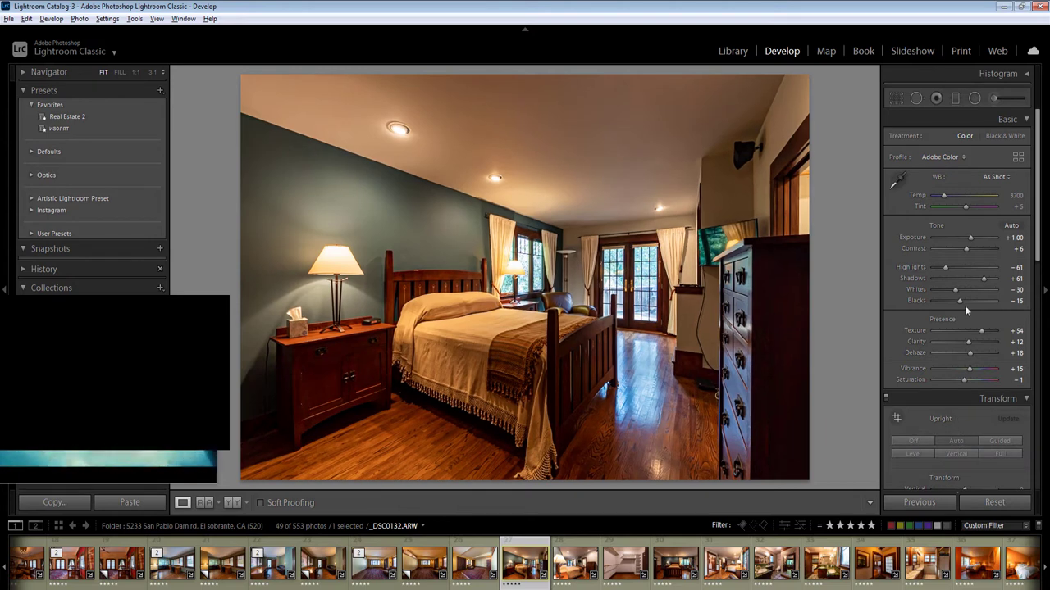
Draw a wide radial filter over the bedroom ceiling, set its exposure to 1.00, and reposition it toward the ceiling's far side
click(975, 99)
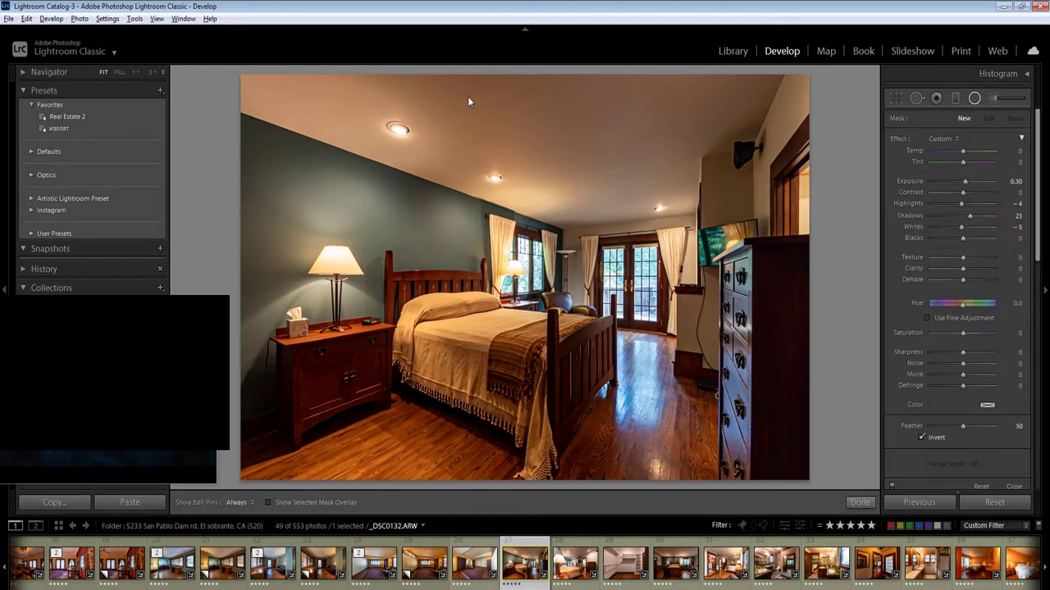
drag(472, 98, 878, 262)
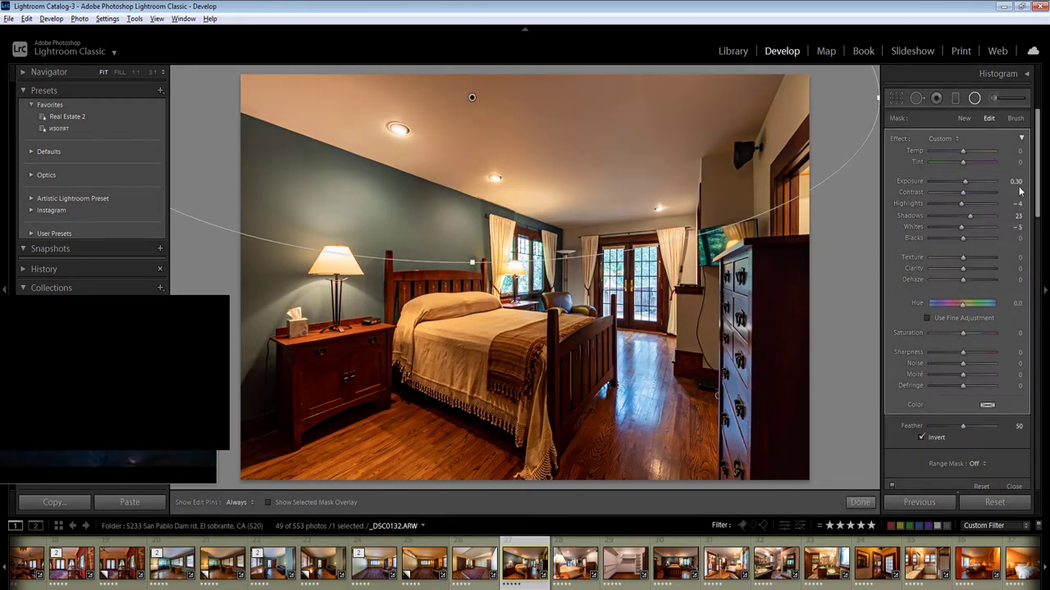
click(1017, 182)
text(1)
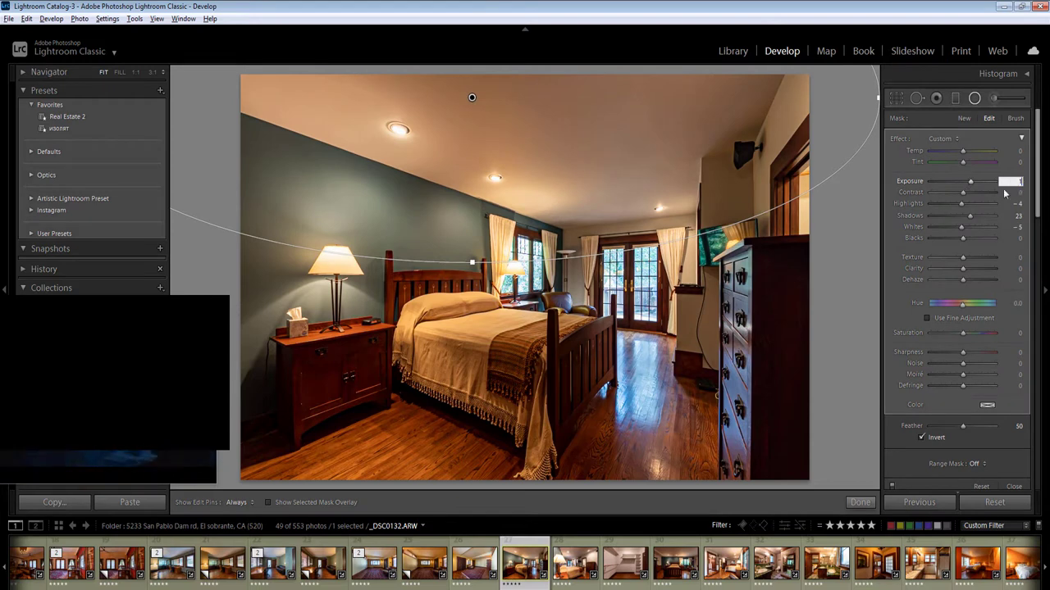
key(Return)
drag(471, 97, 658, 115)
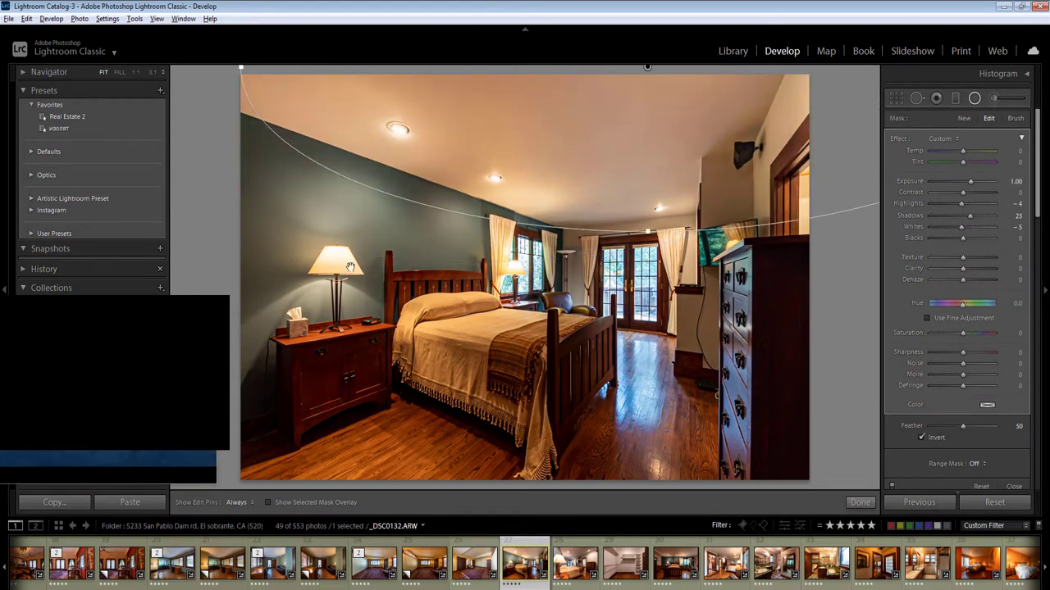
Draw two more large radial filters in the bedroom photo, one around the nightstand and one around the tall dresser
drag(295, 310, 554, 503)
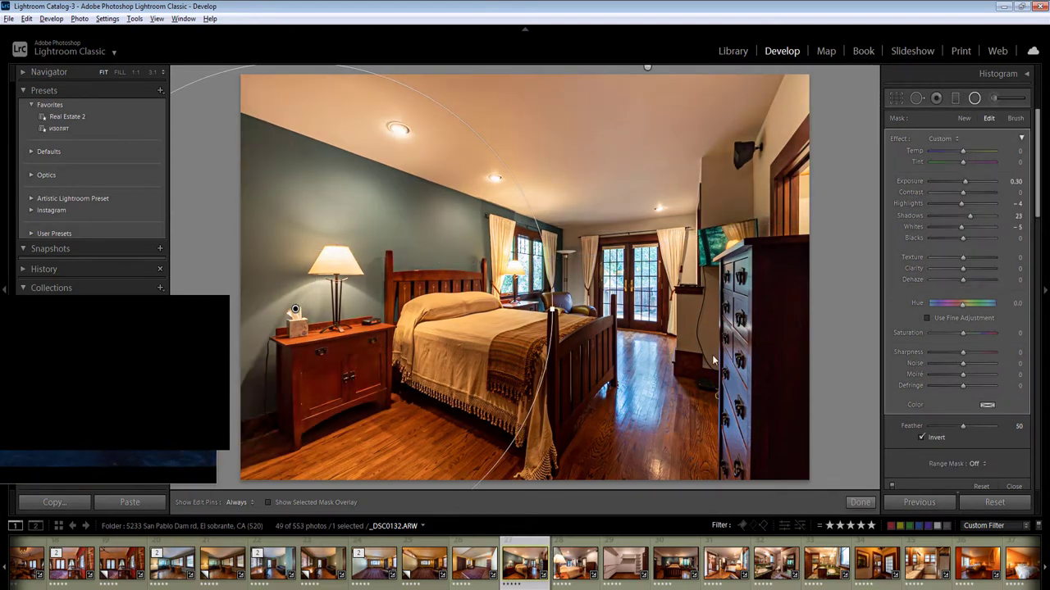
drag(769, 313, 894, 545)
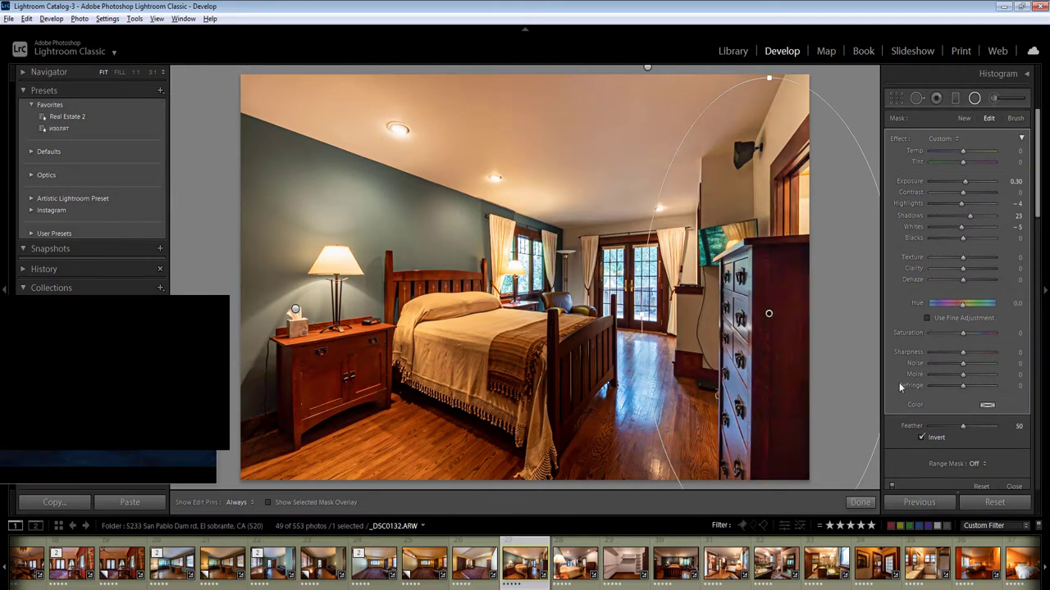
Draw a large radial filter around the foot of the bed and the floor before it, and finish the filter editing
key(Return)
drag(644, 515, 644, 515)
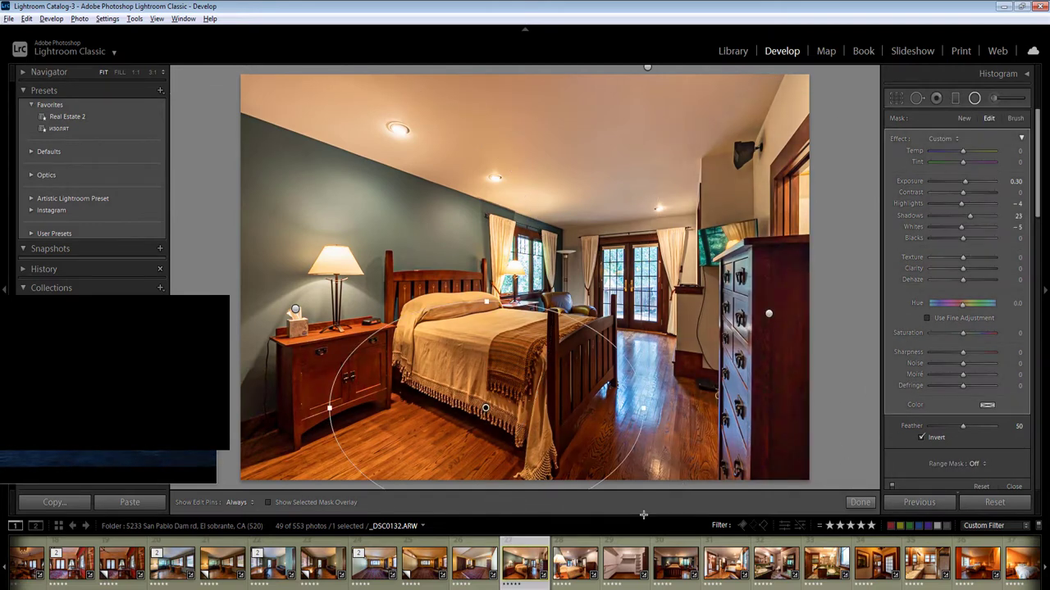
click(859, 503)
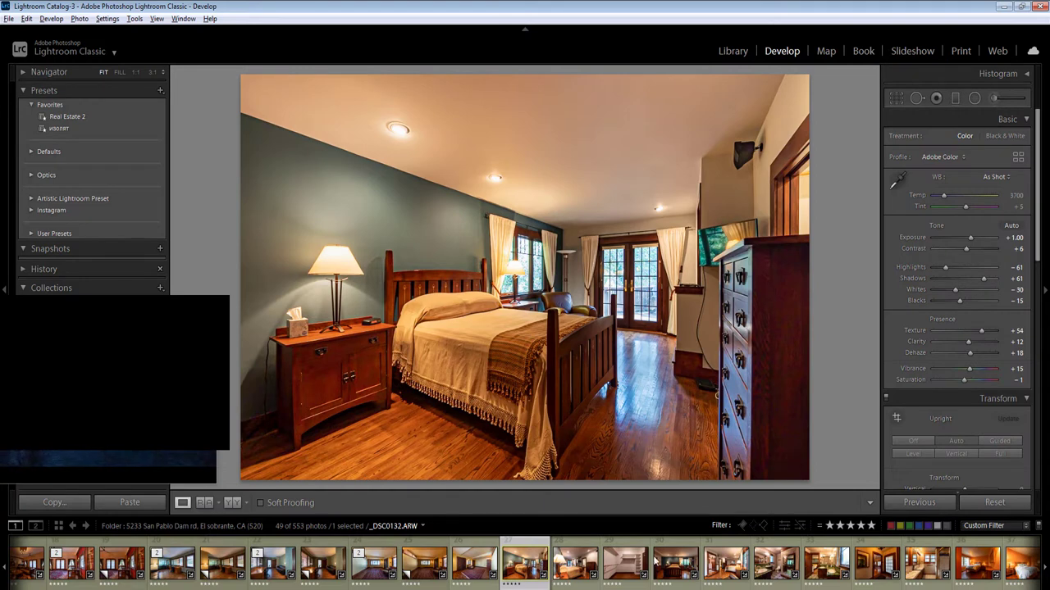
Synchronize the bedroom photo's develop settings to the neighbouring bedroom view, and to an extended selection of seven photos
ctrl+click(575, 564)
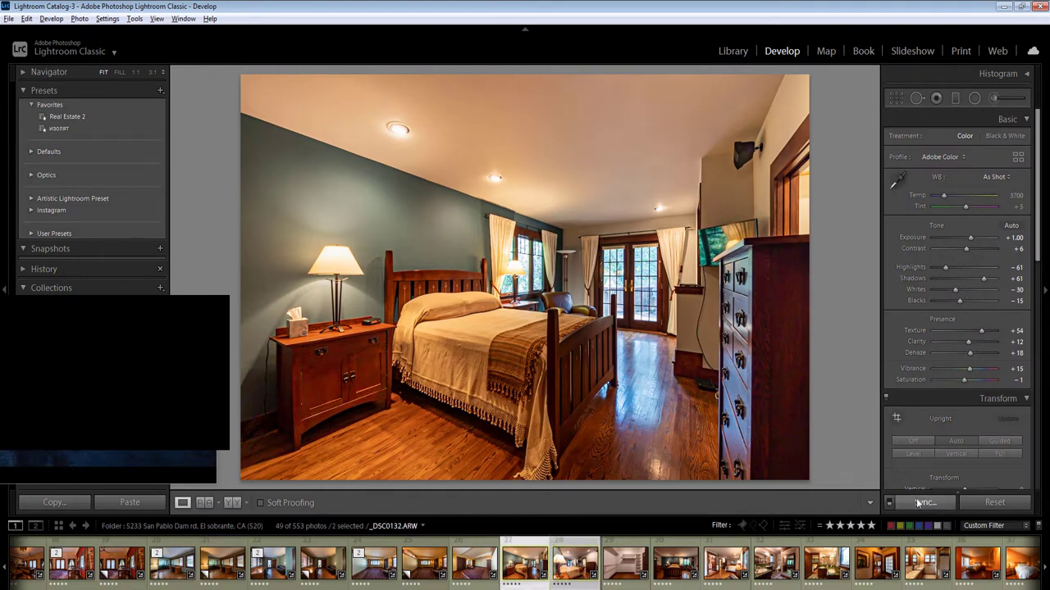
click(919, 503)
click(962, 563)
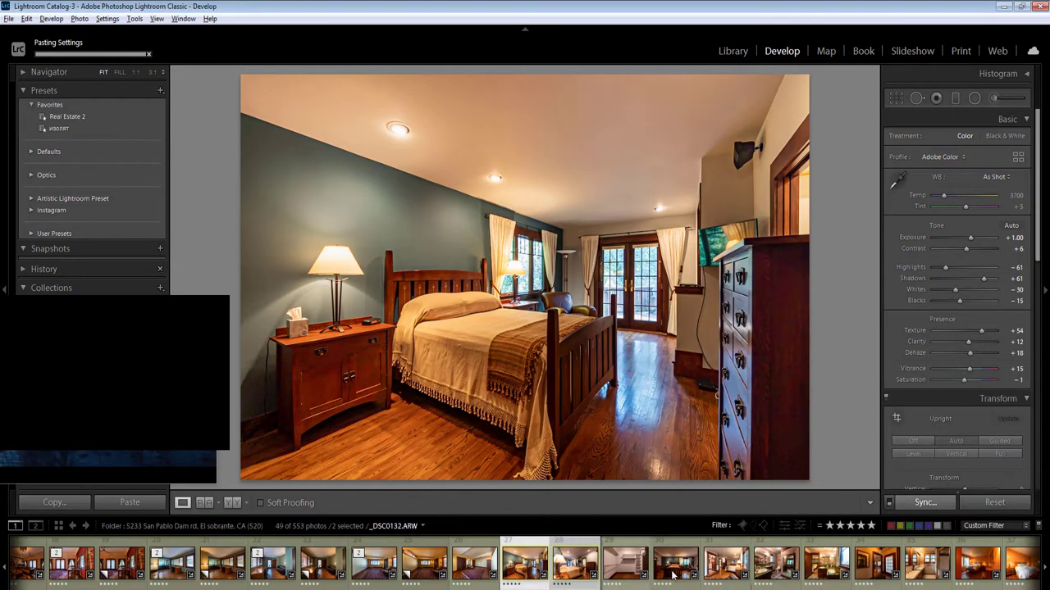
ctrl+click(673, 575)
shift+click(876, 567)
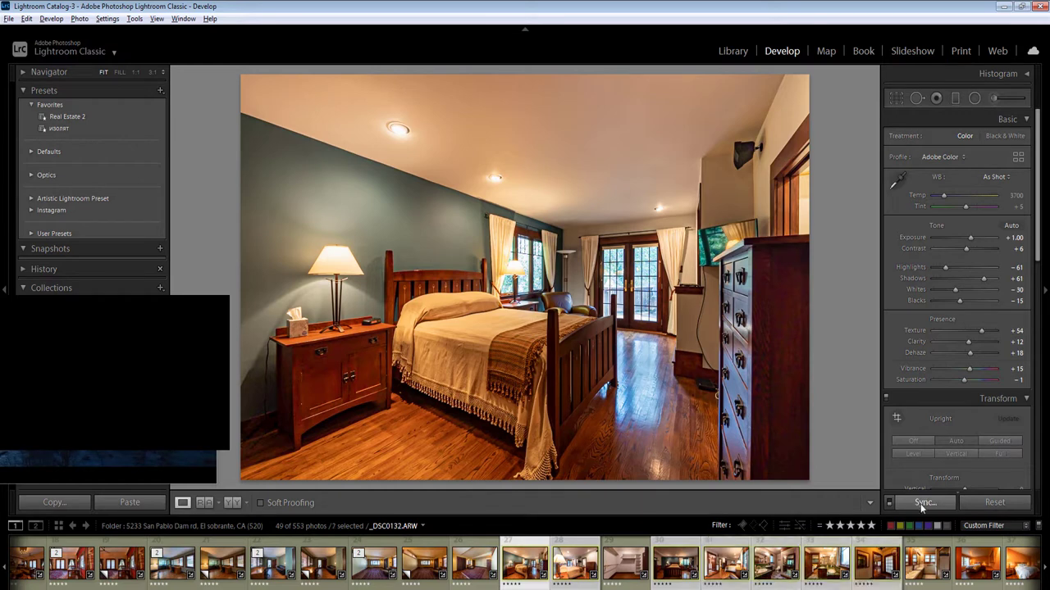
click(922, 503)
click(960, 563)
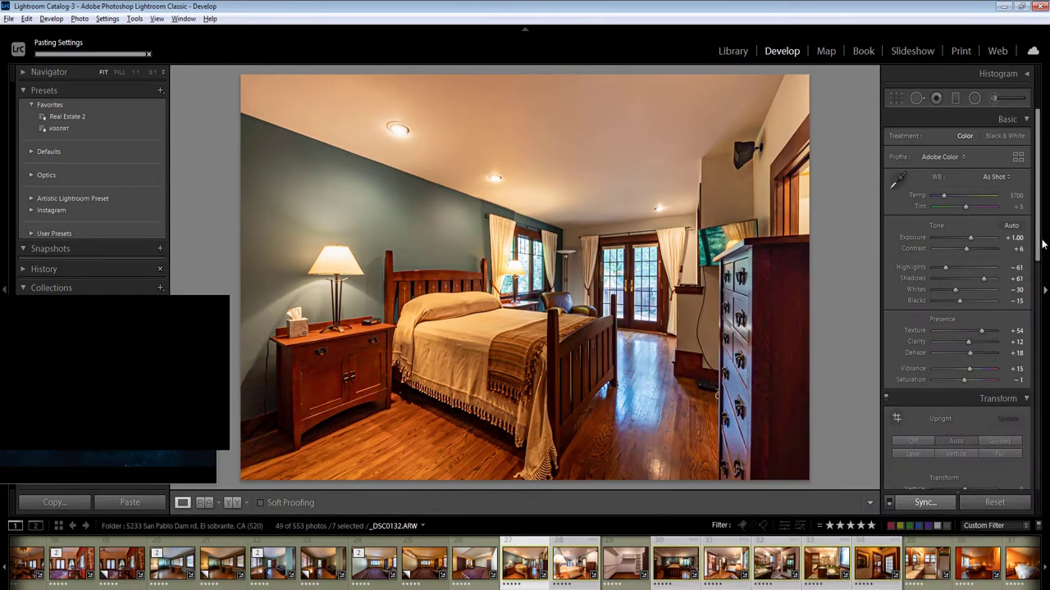
Set the yellow saturation to -27 and synchronize the change across the seven selected photos
click(1043, 316)
scroll(944, 327, down, 3)
drag(1036, 292, 1043, 385)
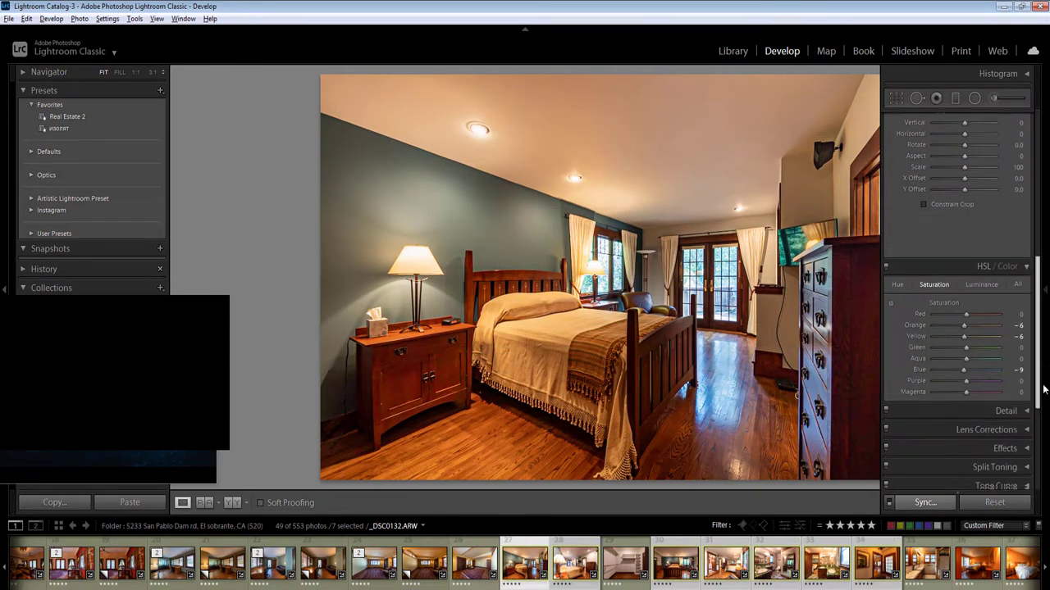
scroll(1043, 390, down, 1)
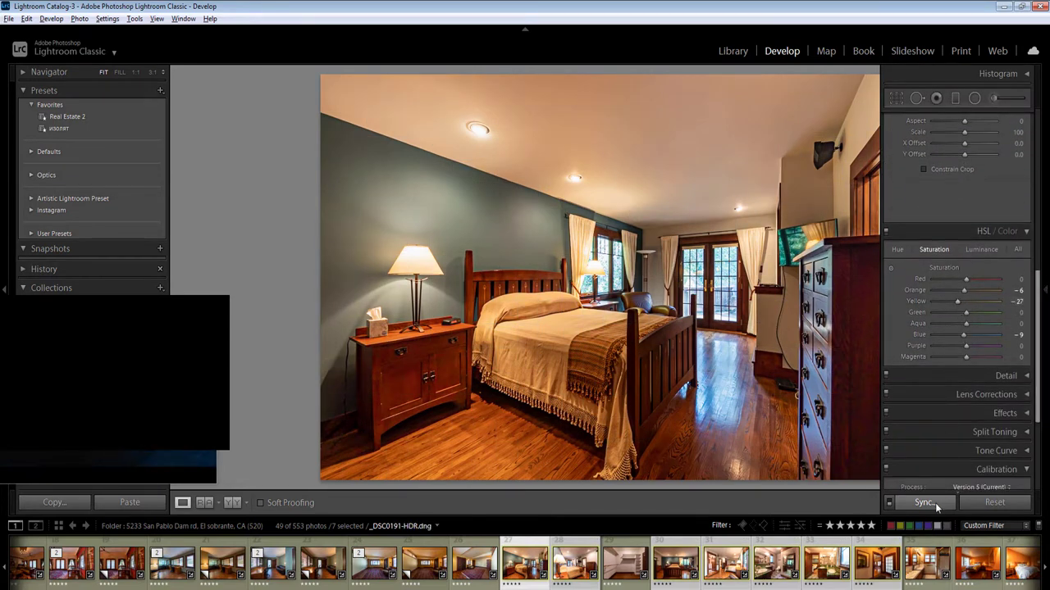
click(926, 501)
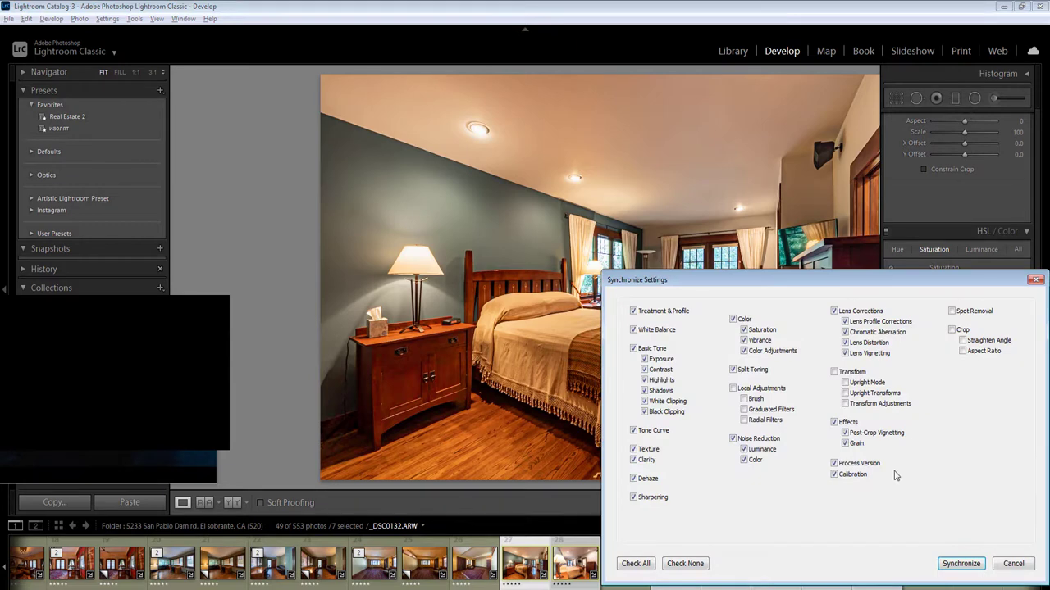
key(Return)
Set the orange saturation to -18 and synchronize it across the seven selected photos
click(1014, 290)
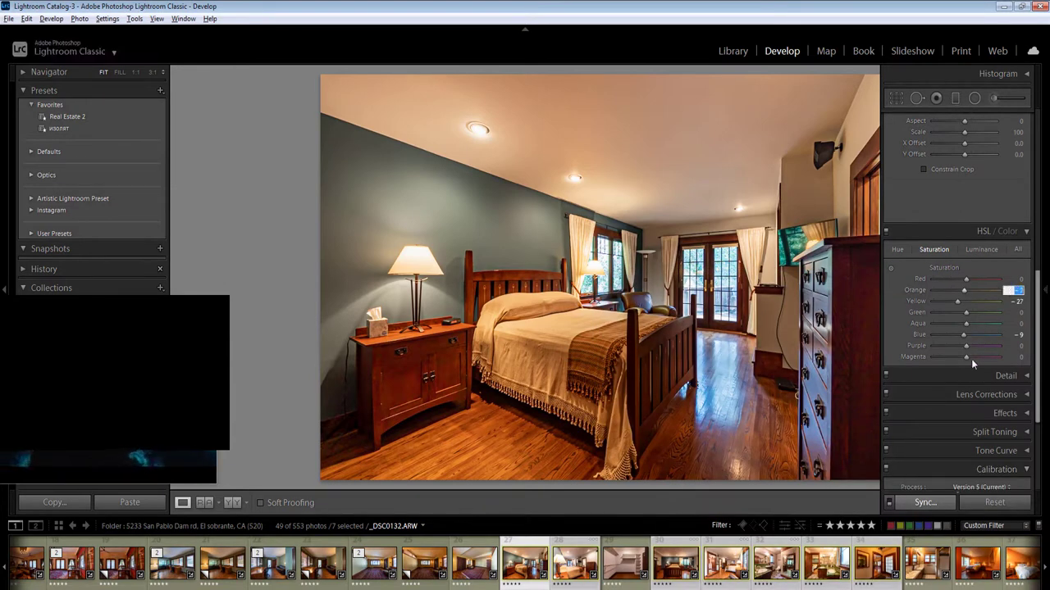
text(-18)
click(925, 502)
key(Return)
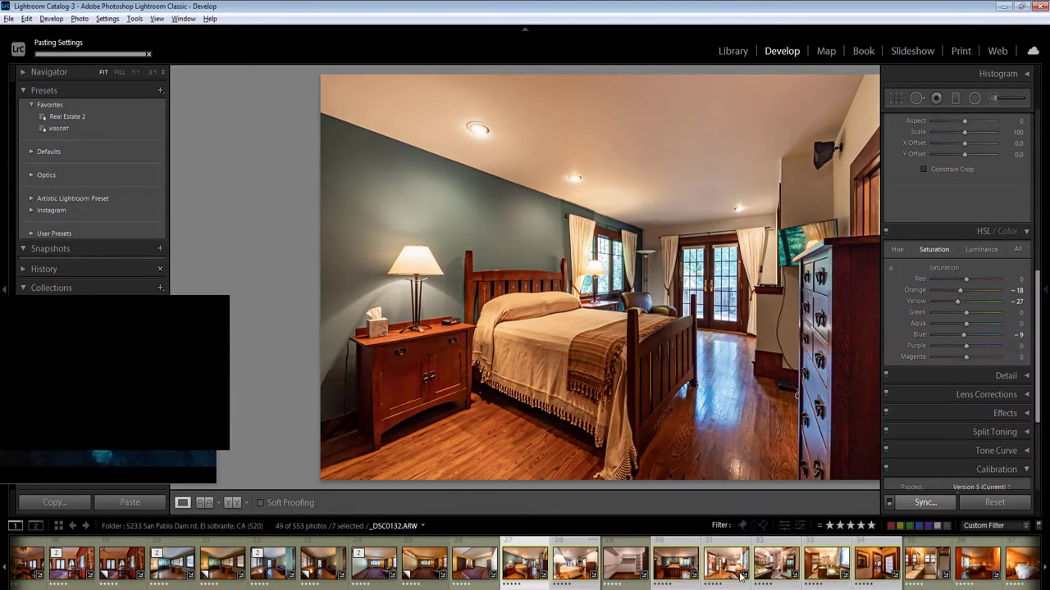
Create a virtual copy of the bedroom photo _DSC0132.ARW
click(476, 566)
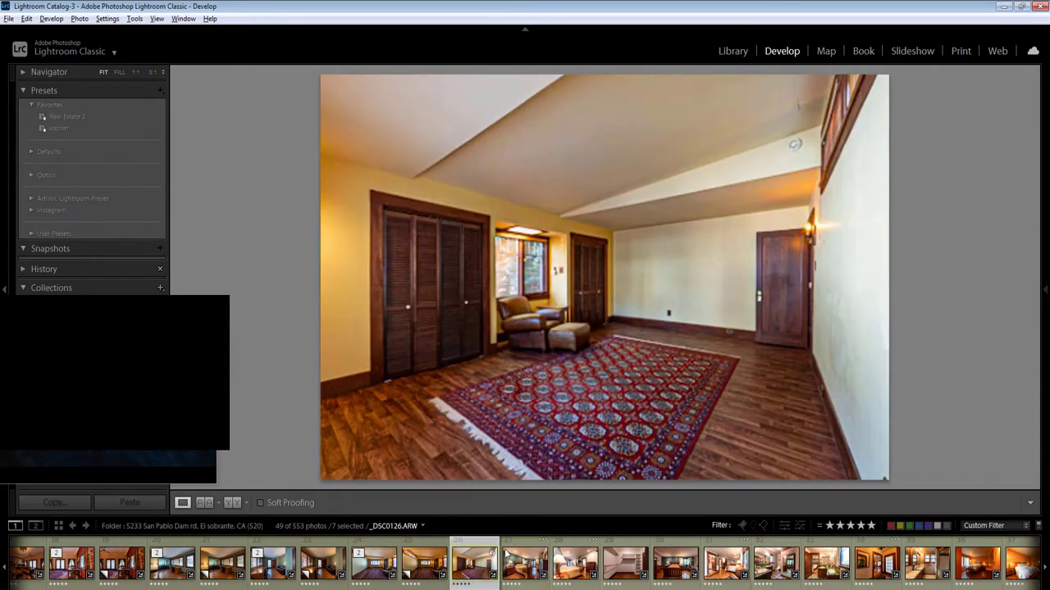
click(508, 558)
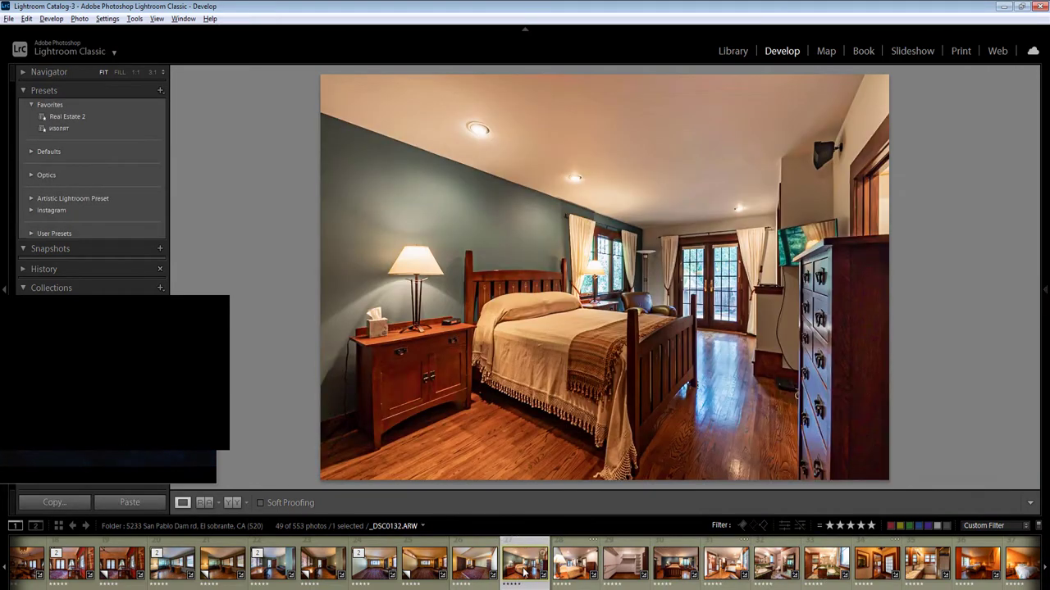
right_click(522, 570)
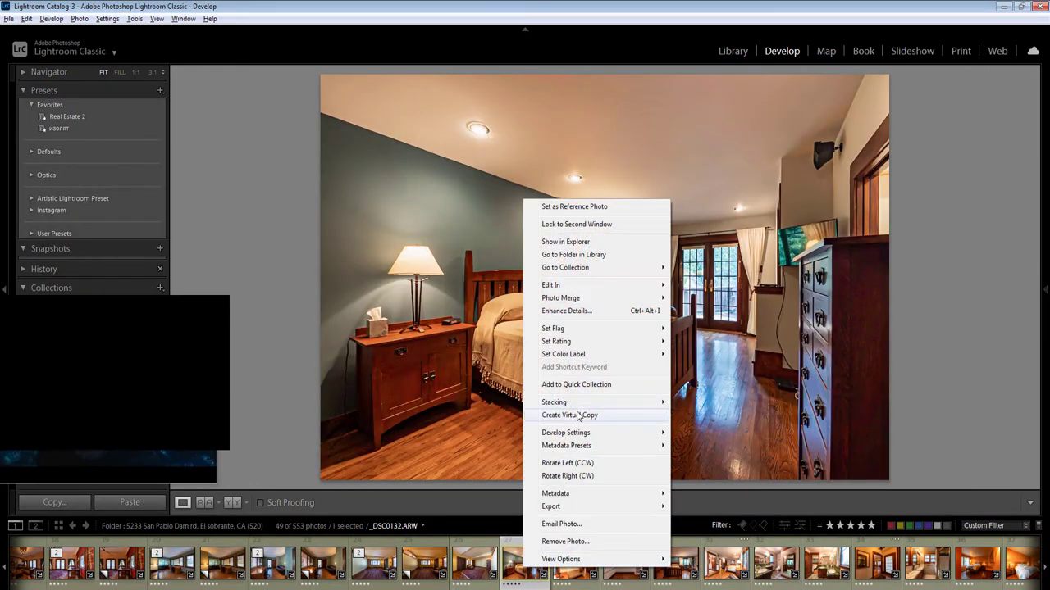
click(578, 416)
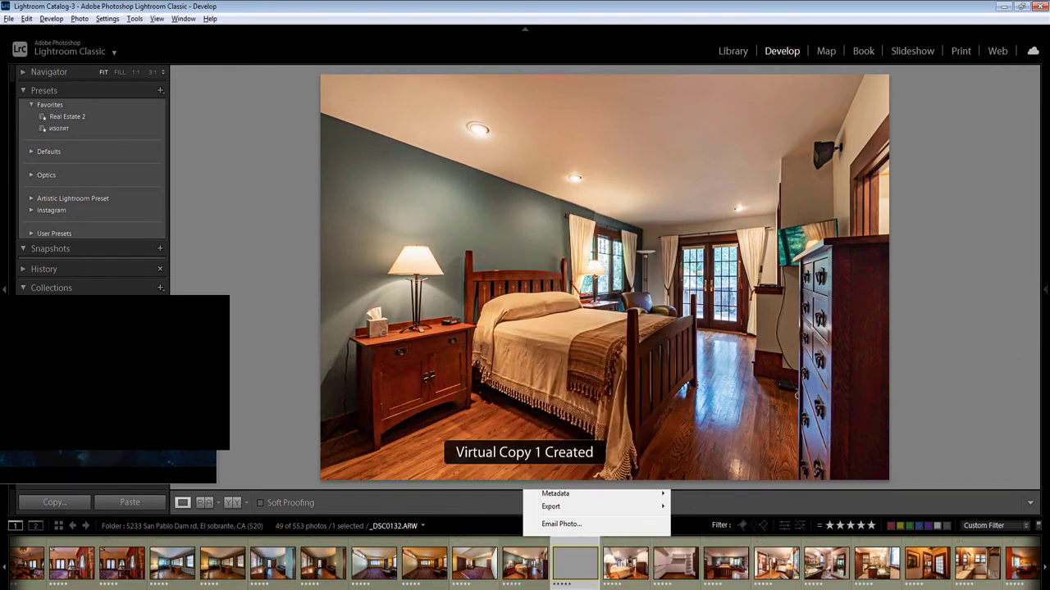
Set the virtual copy's white balance by sampling the wooden floor beyond the bed, giving temperature 5750 and tint +16
click(1032, 301)
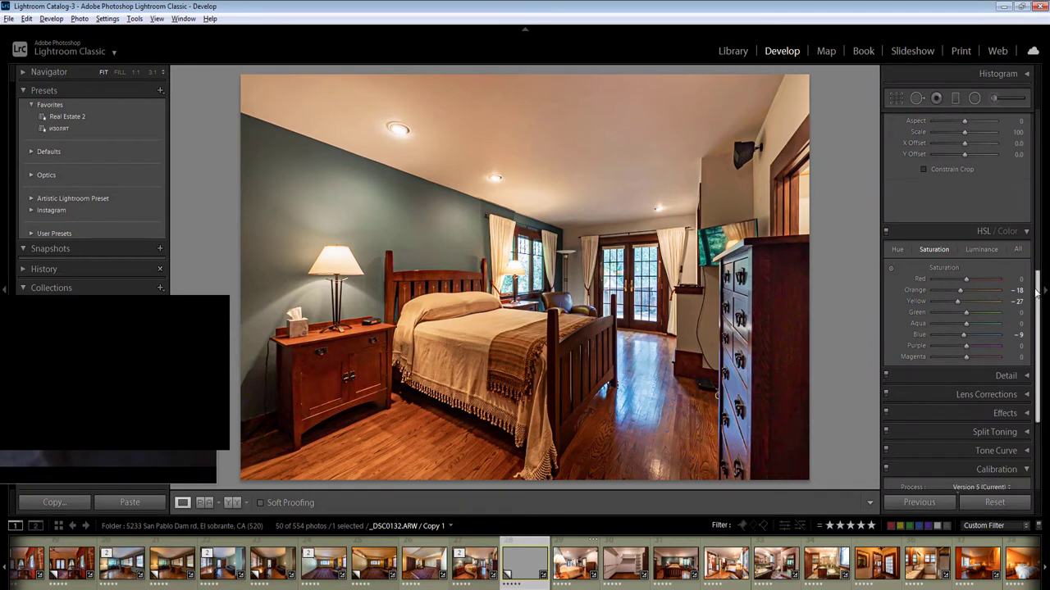
drag(1037, 287, 1037, 114)
click(898, 181)
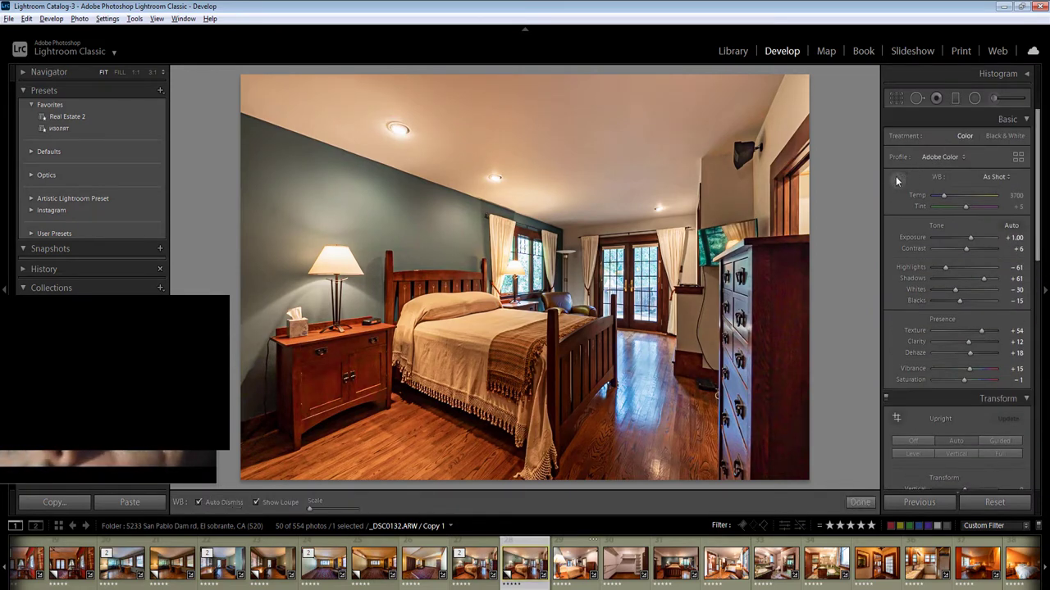
click(644, 378)
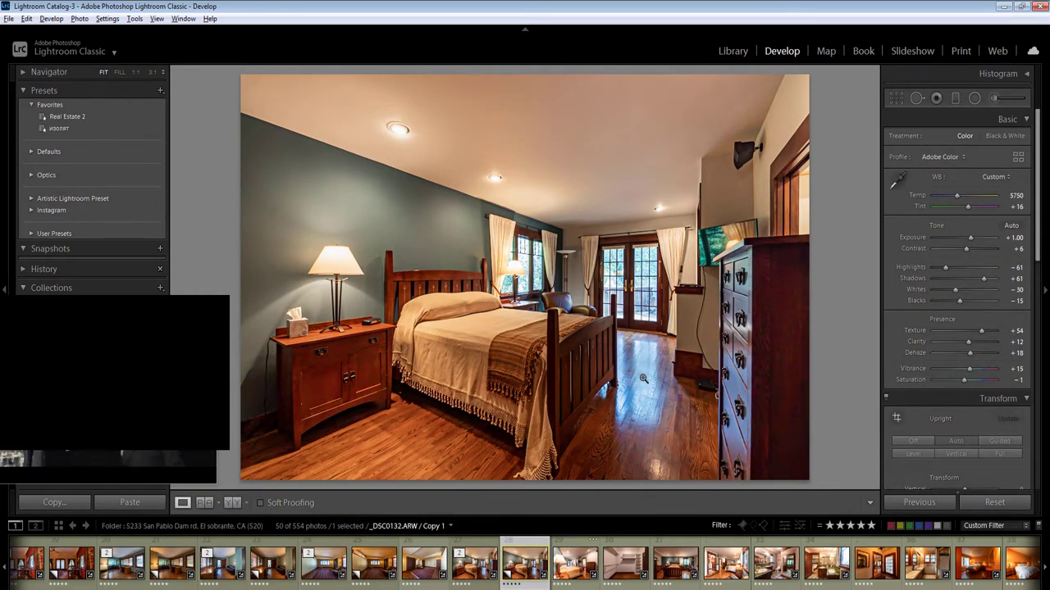
In the bedroom view with the large lamp, set exposure to +0.80 and draw a radial filter over the bed
key(Right)
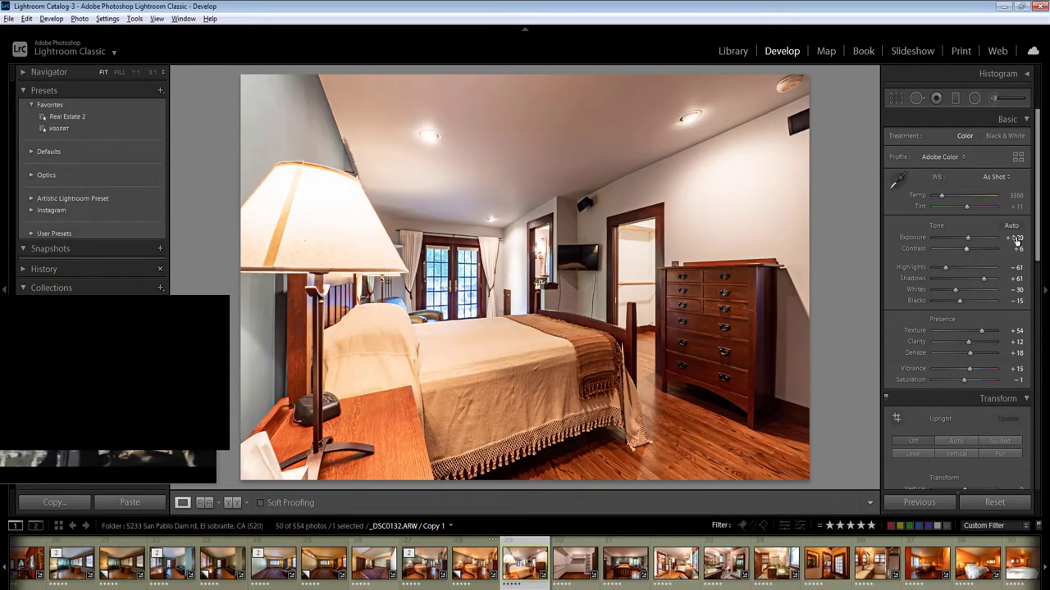
click(1016, 239)
text(.8)
key(Return)
key(shift+m)
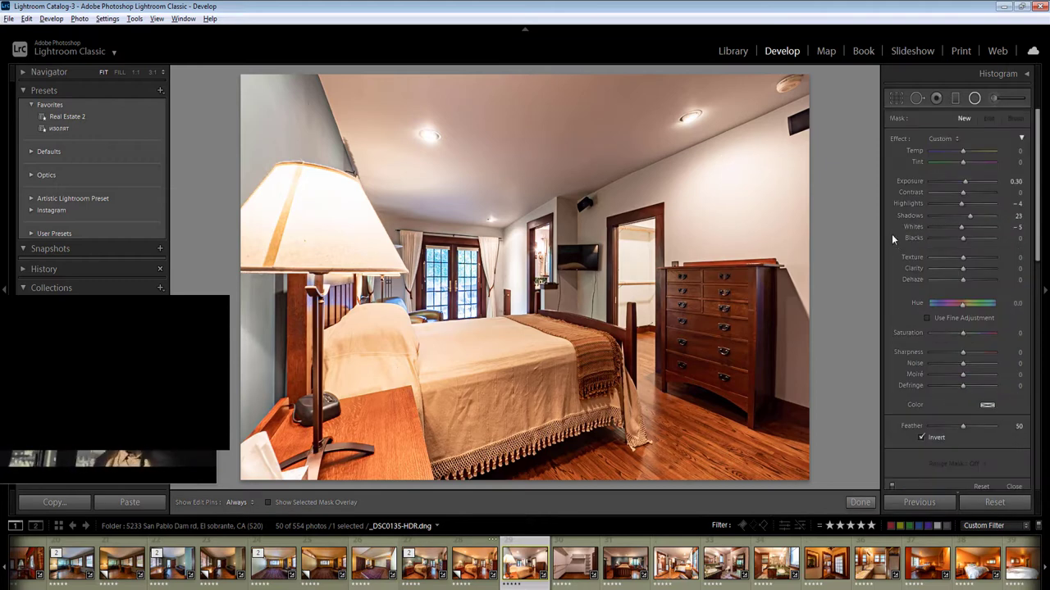
drag(525, 277, 714, 421)
key(shift+m)
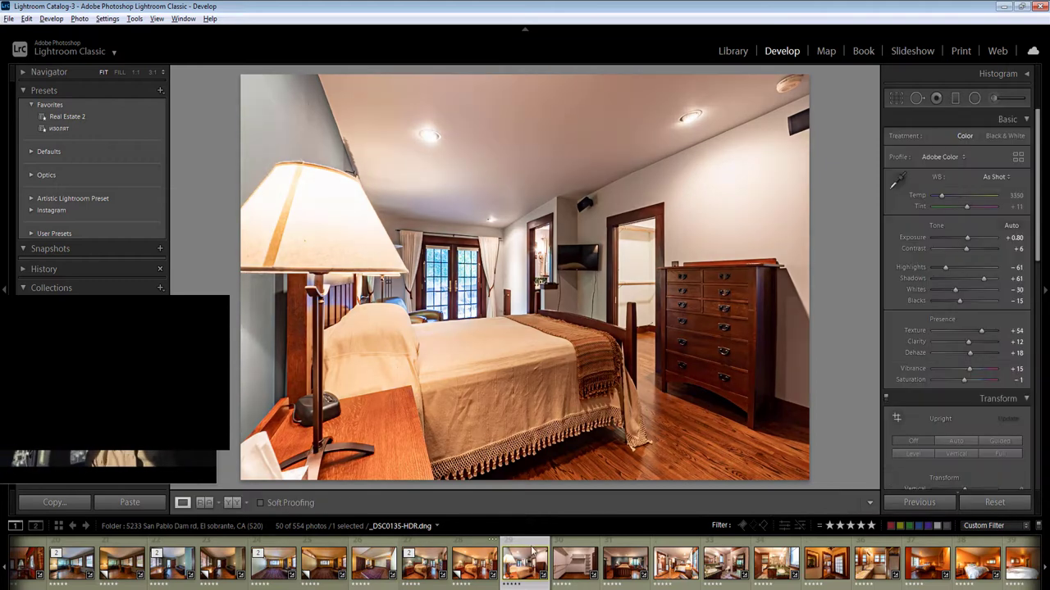
Create a virtual copy of the large-lamp bedroom photo with temperature 5500 and exposure 0
right_click(517, 566)
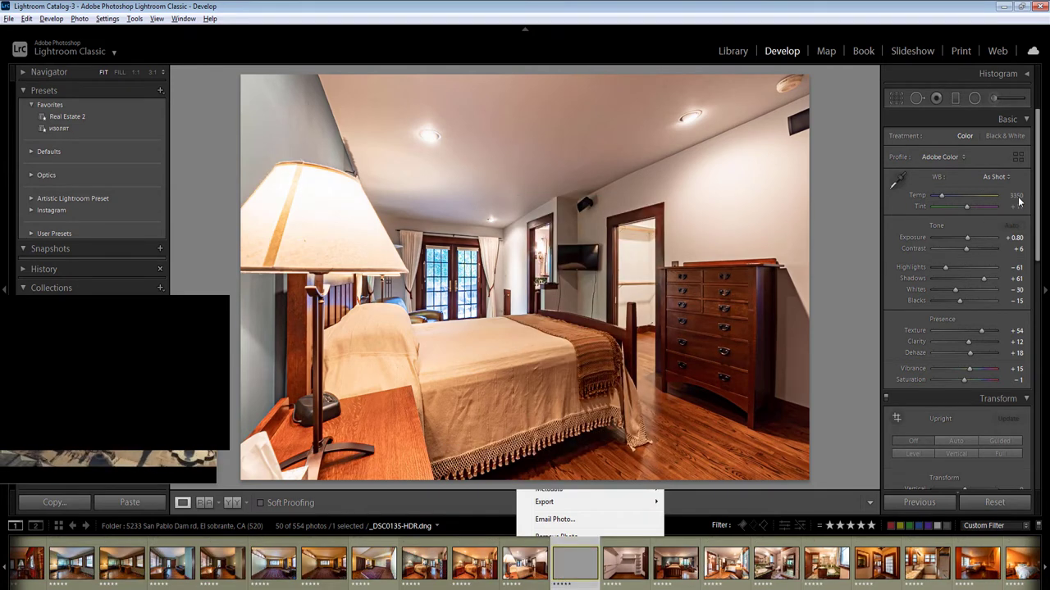
click(1018, 197)
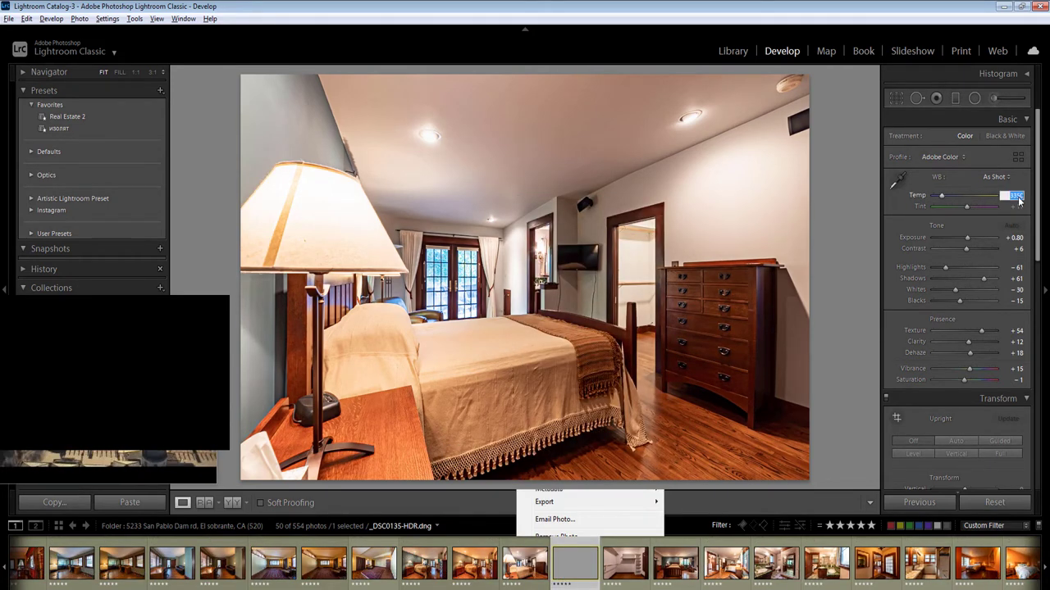
text(5500)
key(Return)
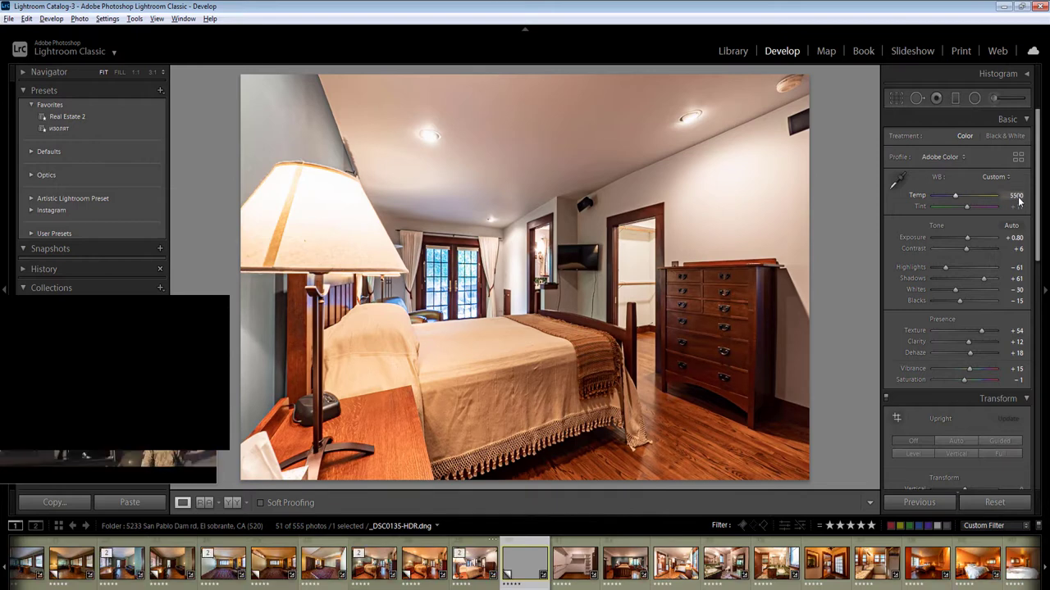
click(1018, 237)
text(0)
key(Return)
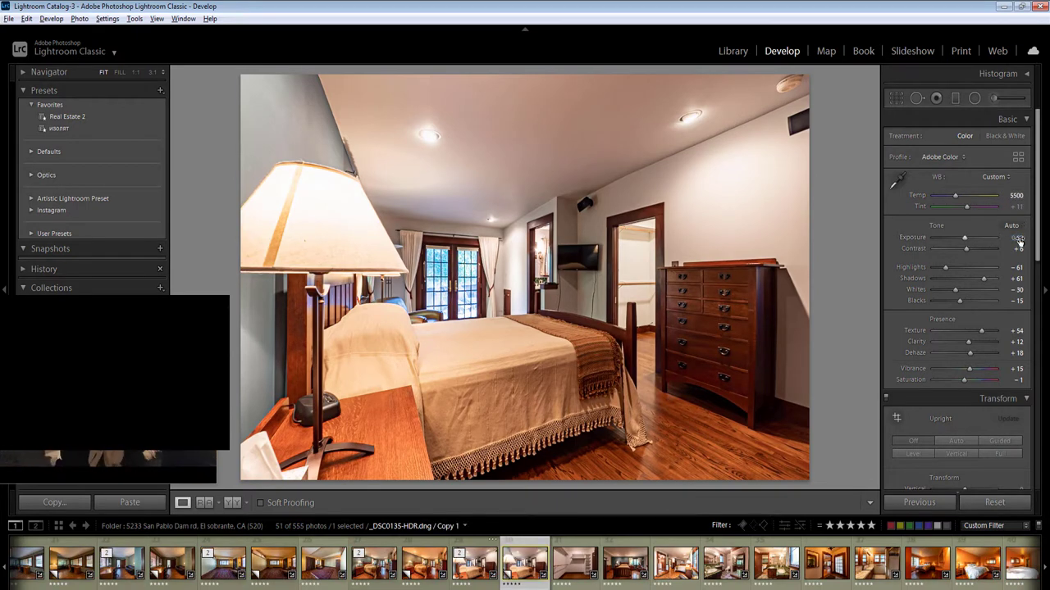
In the walk-in closet photo, set exposure to +0.63 and whites to -11, and apply the automatic Upright correction
key(Right)
key(ctrl+Right)
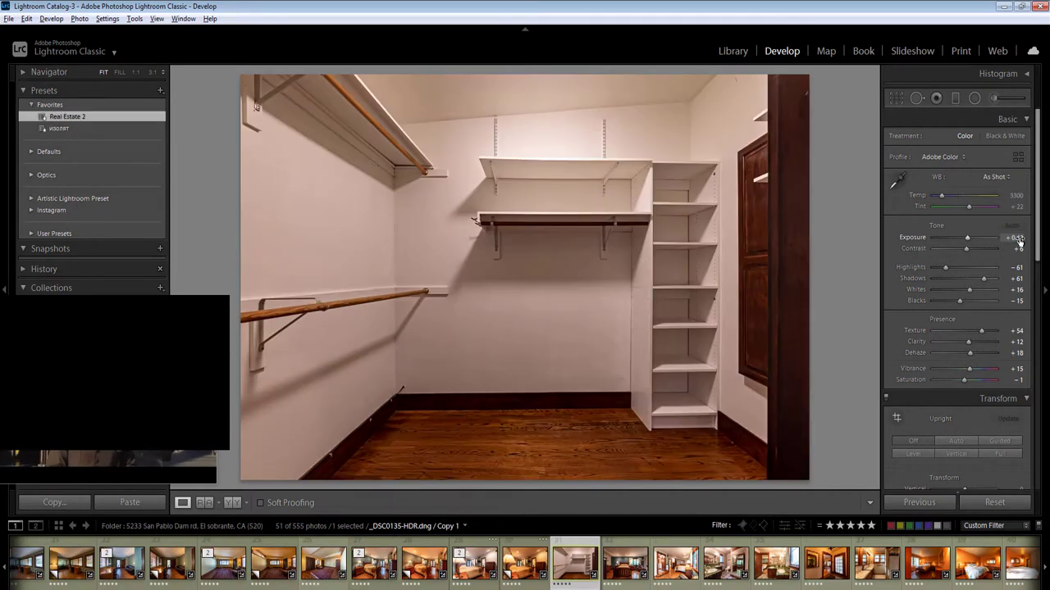
click(1017, 238)
drag(970, 290, 961, 291)
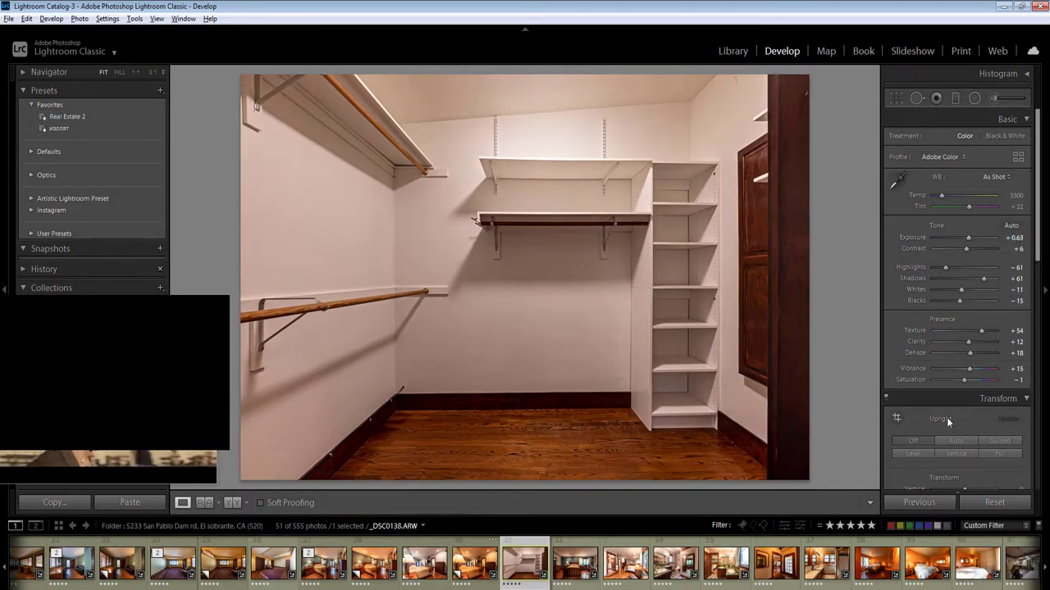
click(949, 441)
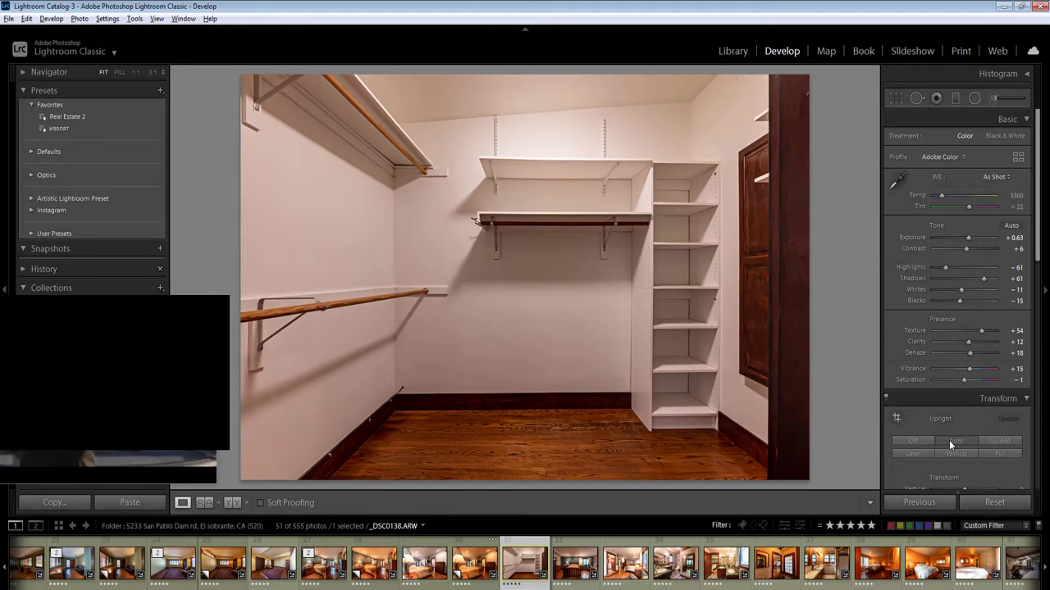
In the front view of the bed, draw a wide radial filter over the ceiling and set its exposure to 1.00
key(Right)
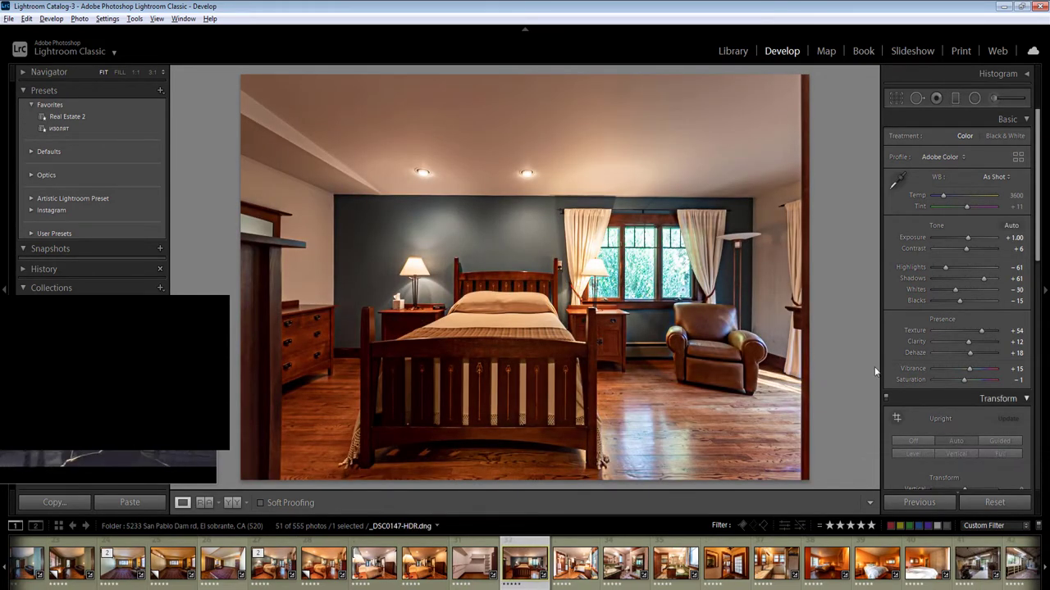
key(shift+m)
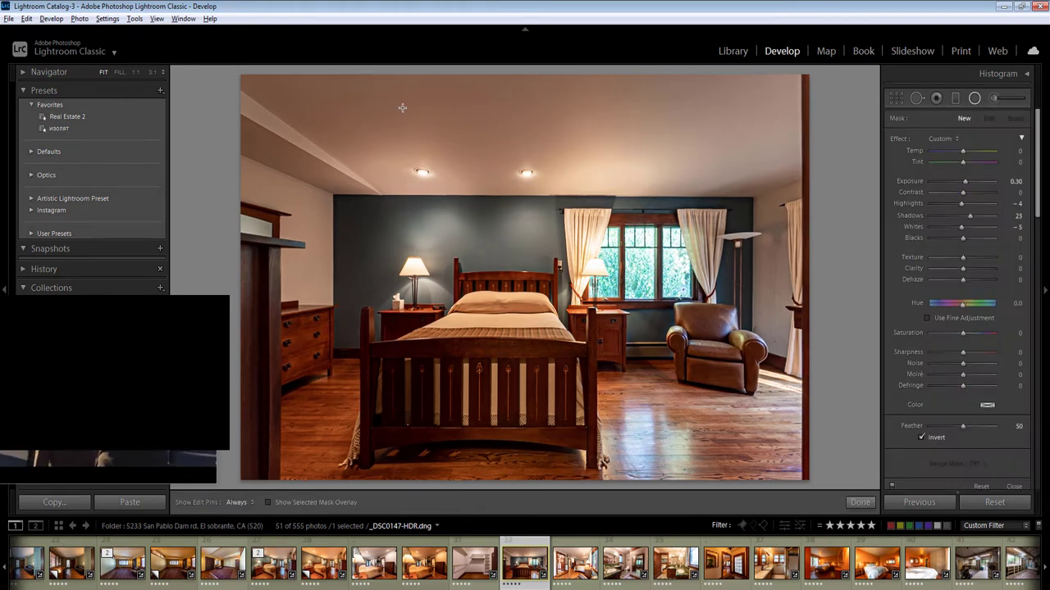
drag(553, 167, 756, 217)
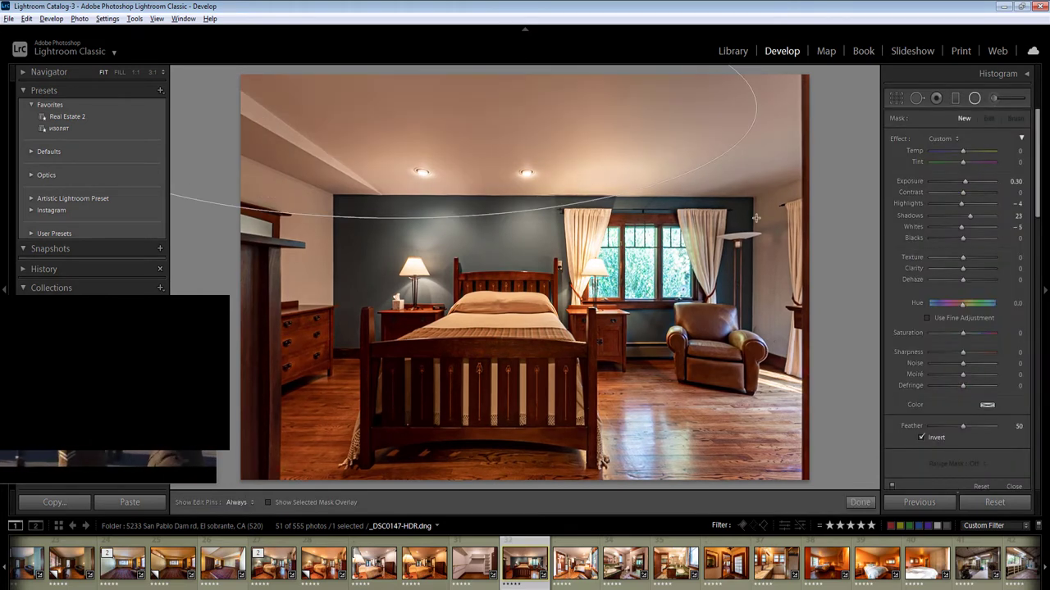
click(1016, 181)
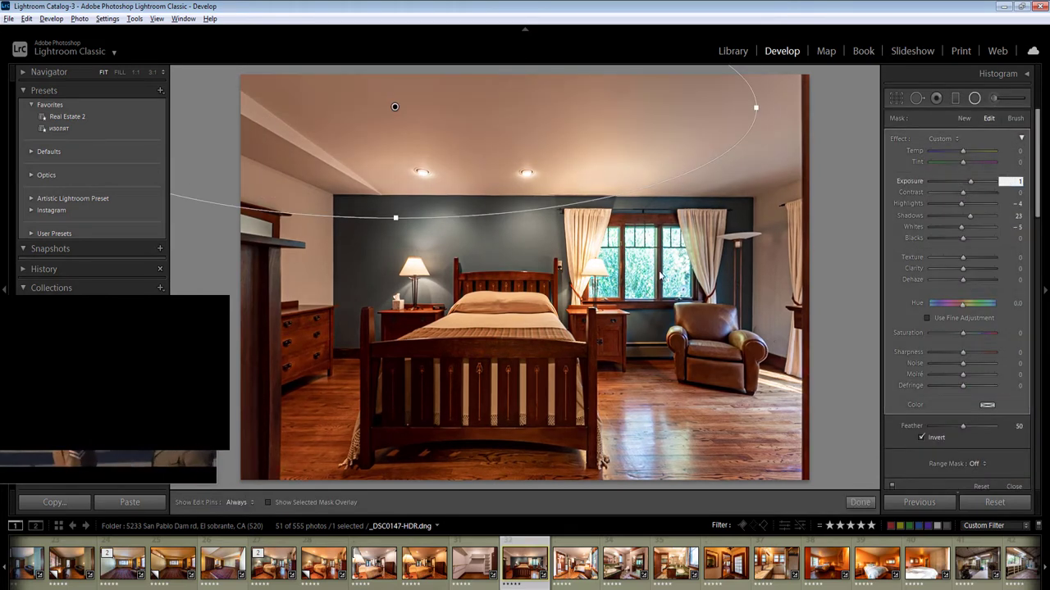
text(1)
key(Return)
Draw radial filters around the dresser and the armchair, setting the armchair filter's exposure to -0.50 and temperature to 15
drag(283, 320, 520, 569)
drag(697, 333, 876, 160)
click(1011, 182)
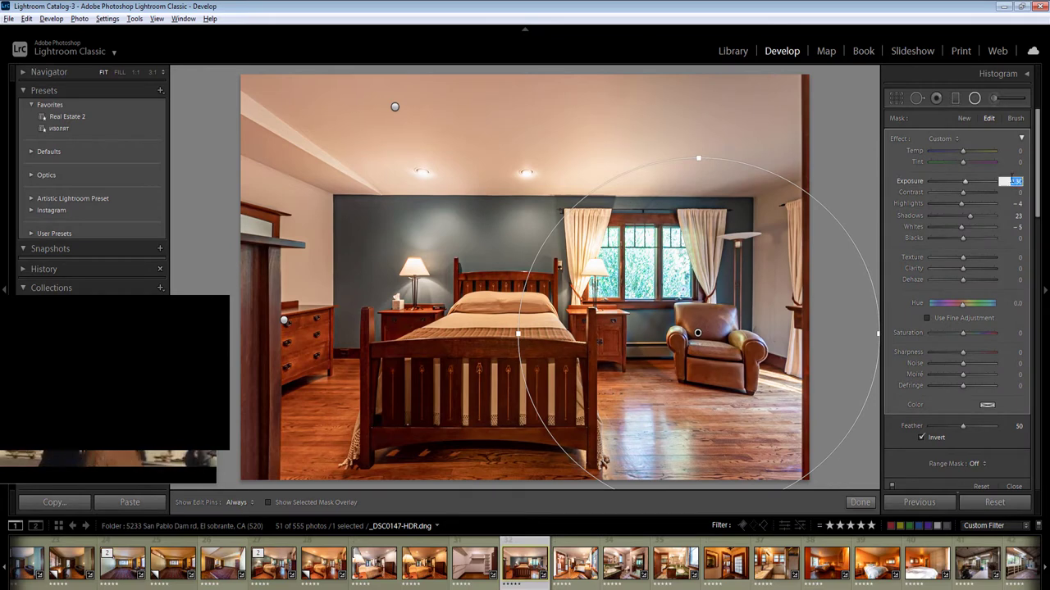
text(-0.5)
click(1017, 151)
text(15)
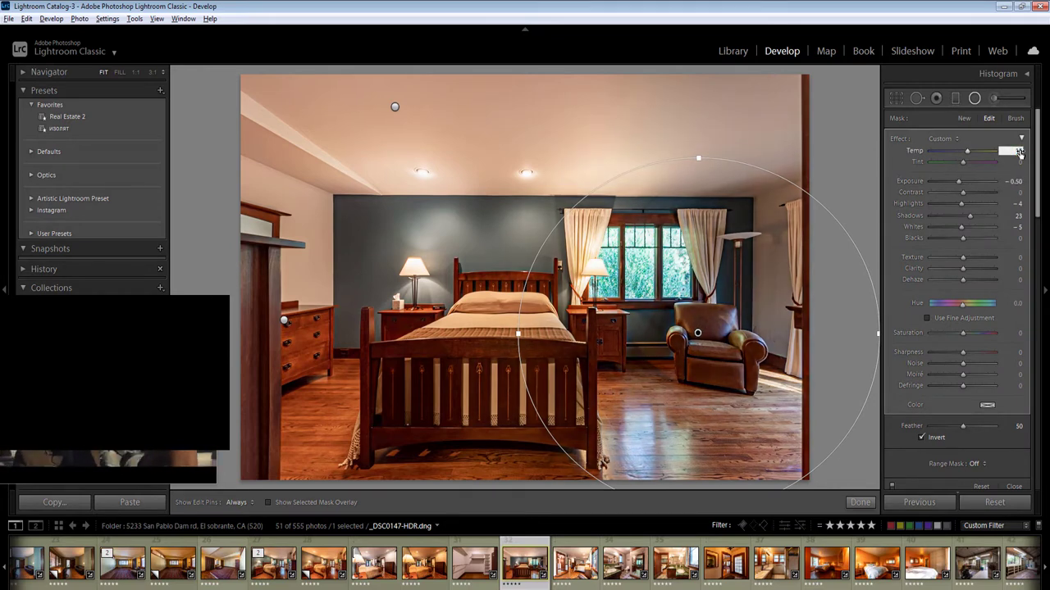
key(Return)
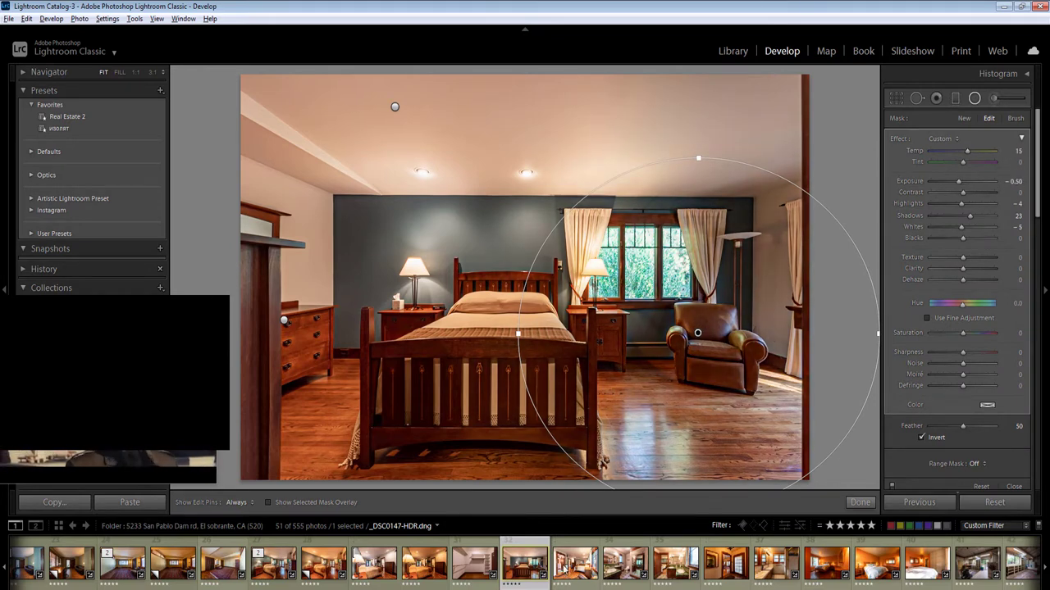
Create a virtual copy of the front view of the bed and set its exposure to -0.20 and a custom temperature
right_click(518, 566)
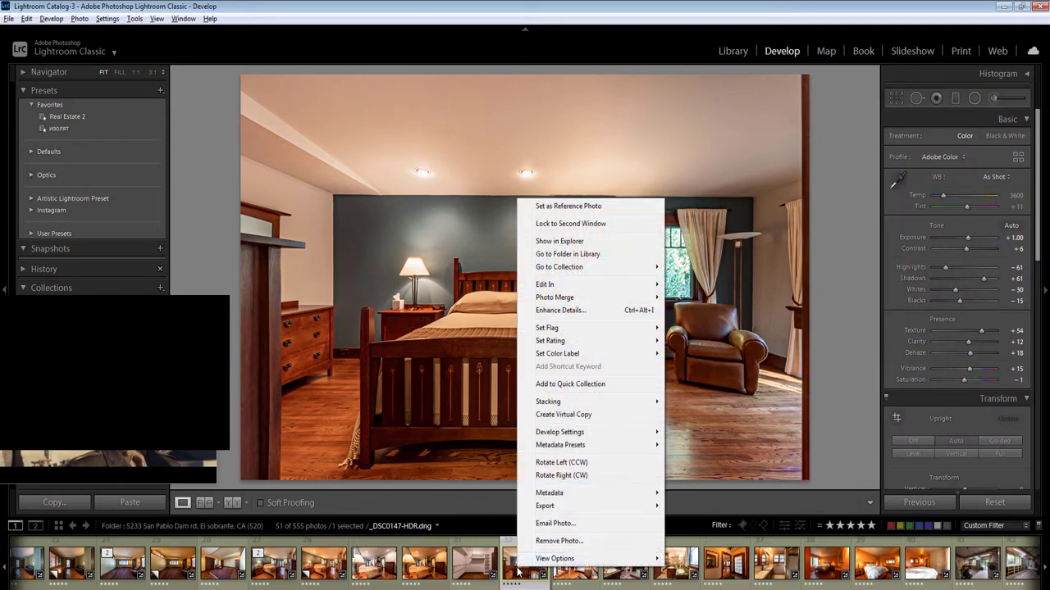
click(562, 415)
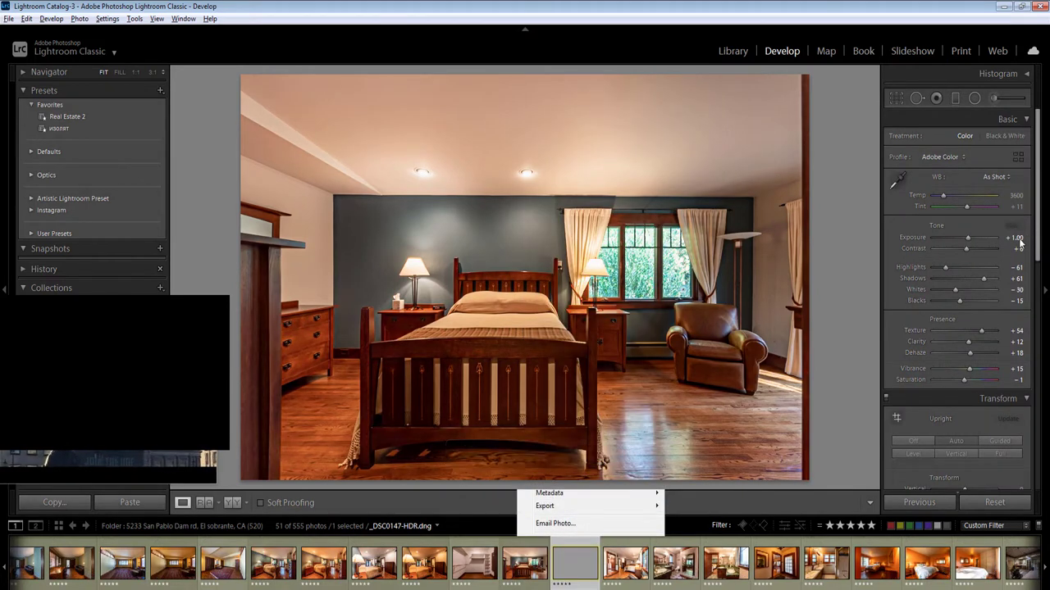
click(1015, 238)
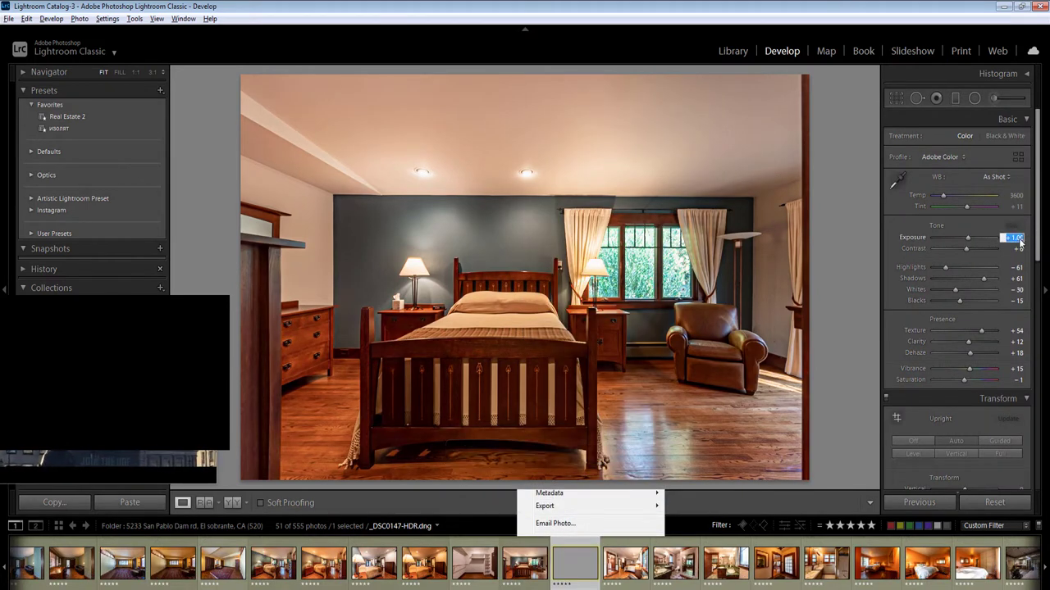
text(-0.2)
key(Return)
click(1017, 195)
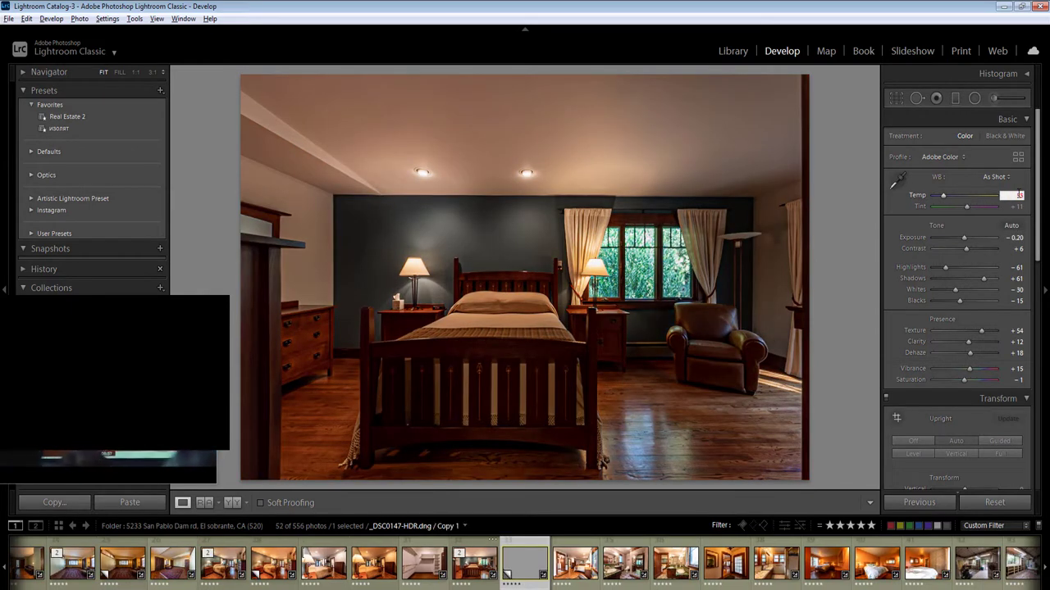
key(Return)
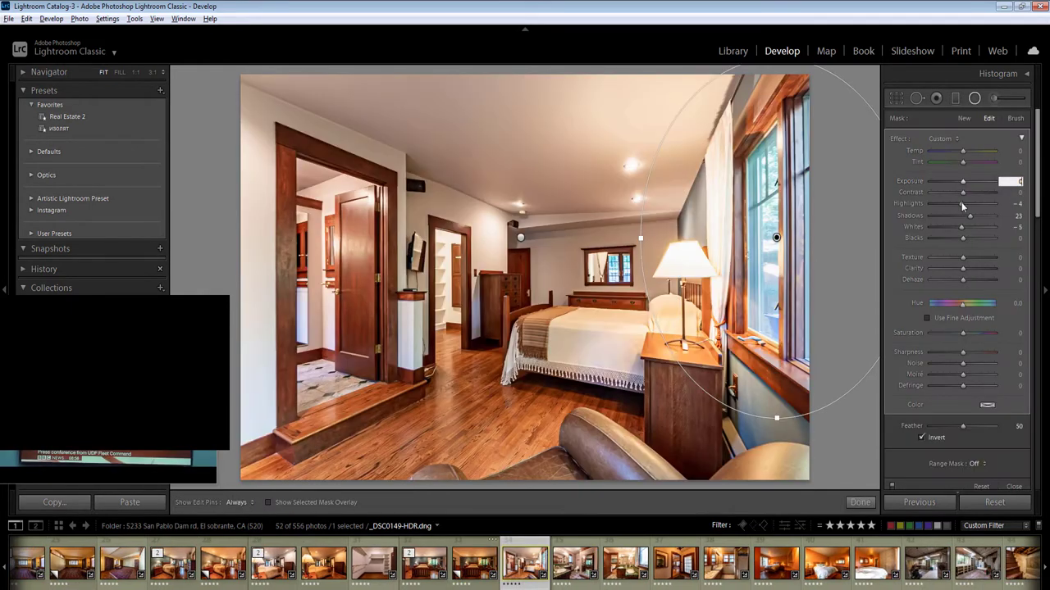
In the bedroom photo with the open doorway, set the window radial filter's exposure to -0.50, highlights to -30 and temperature to 15
click(1018, 151)
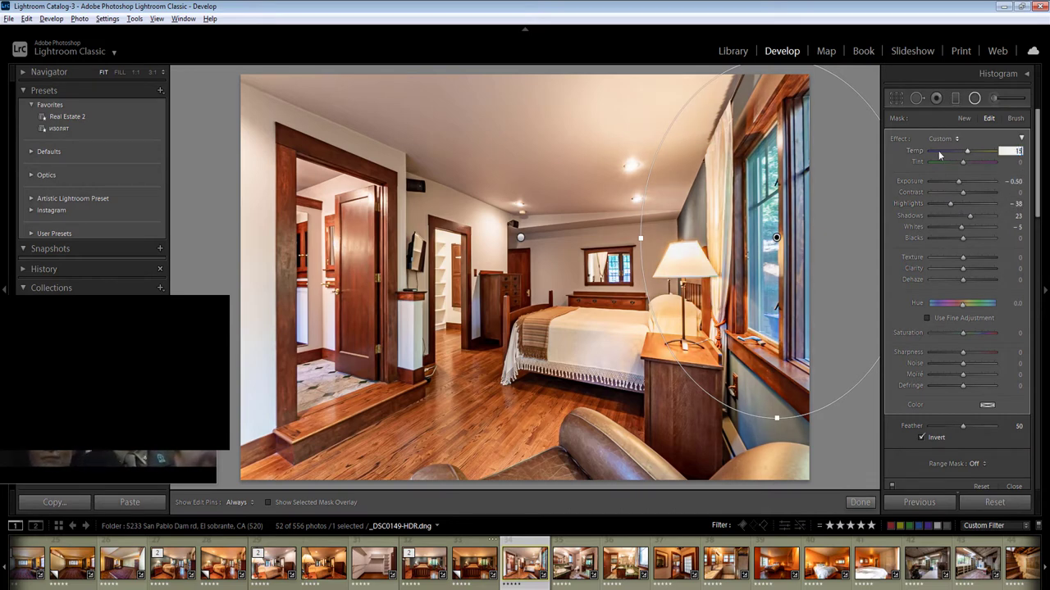
key(Return)
key(Return)
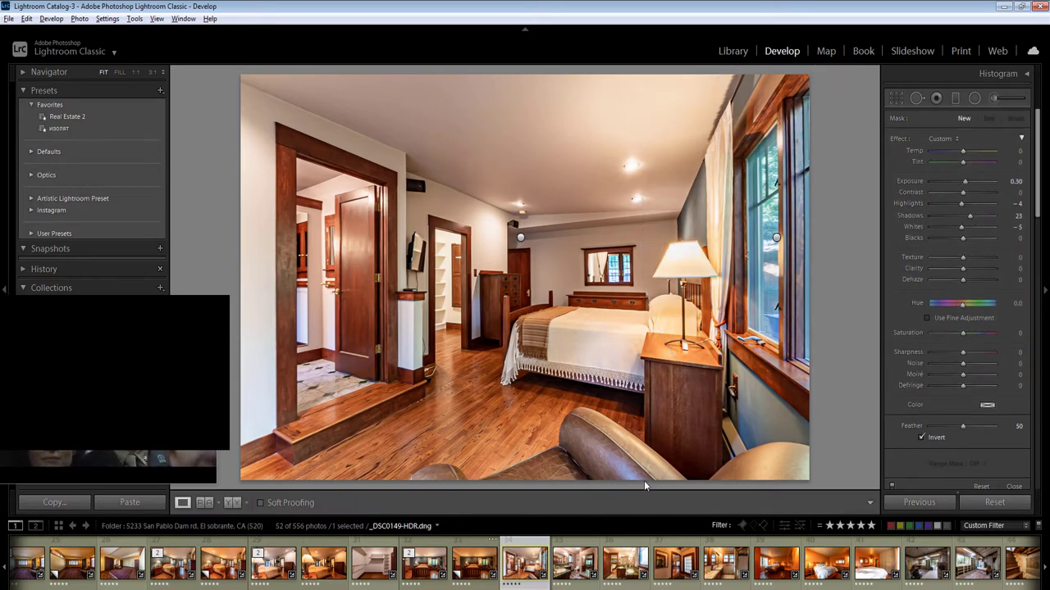
Create a virtual copy of the bathroom photo with the tall wall mirror, with temperature 4800 and exposure 0
key(Right)
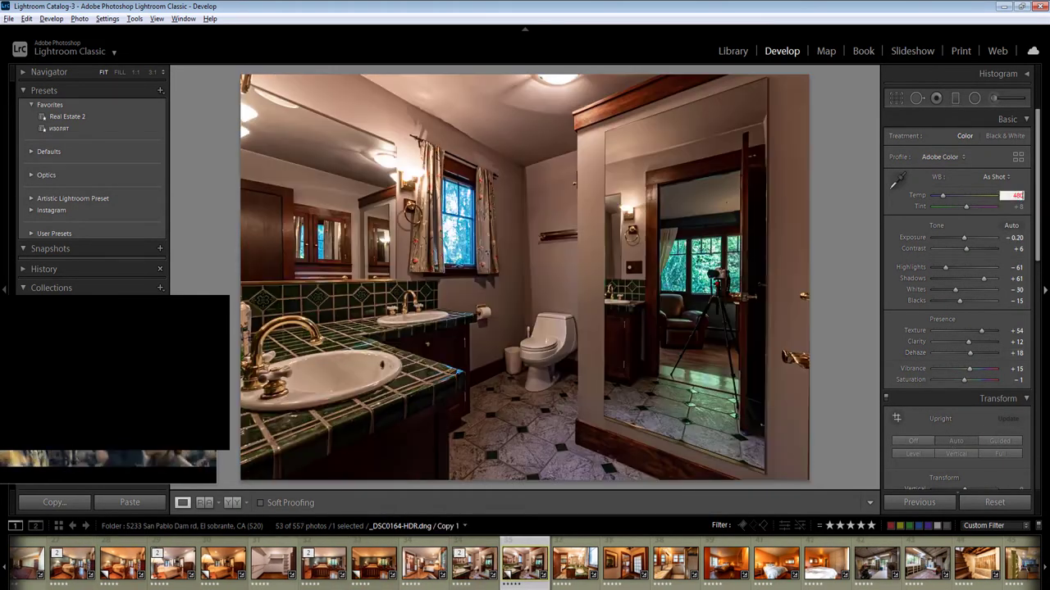
key(Return)
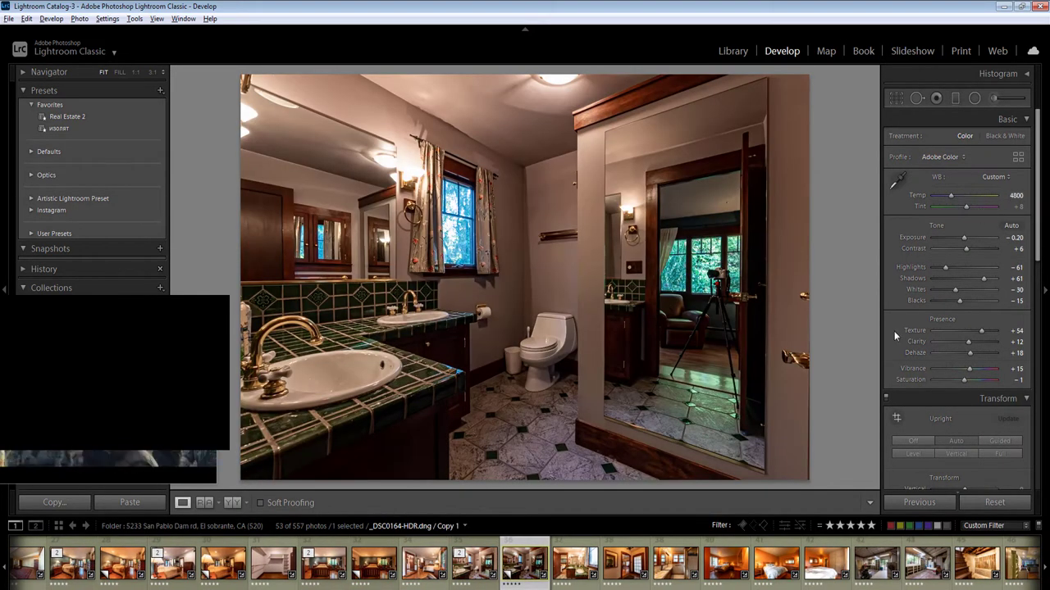
click(1016, 239)
text(0)
key(Return)
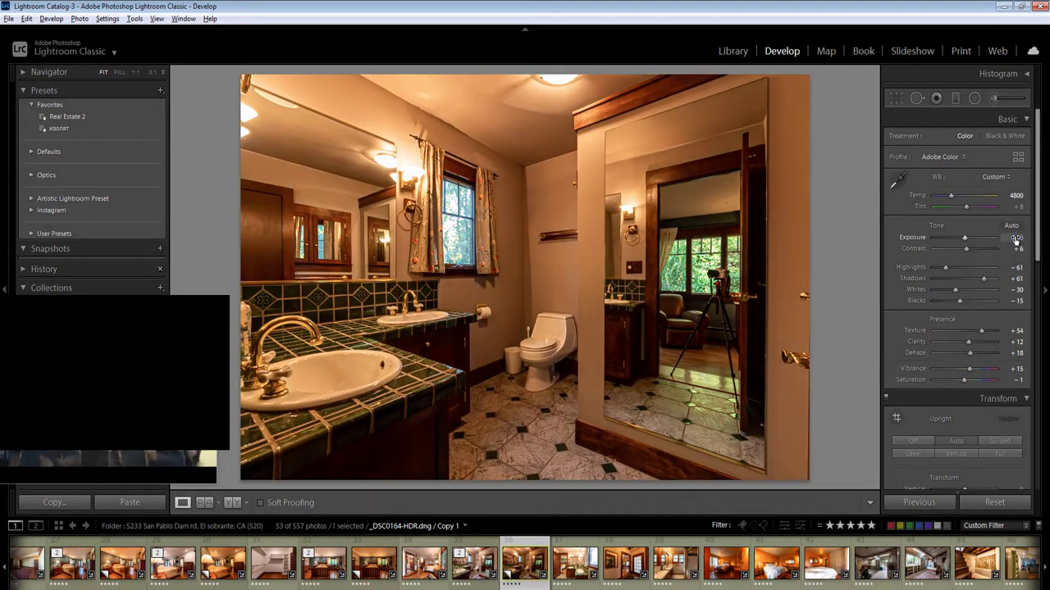
In the green-tiled bathroom photo with two sinks, set exposure to +0.70 and apply the automatic Upright correction
key(Right)
click(1015, 240)
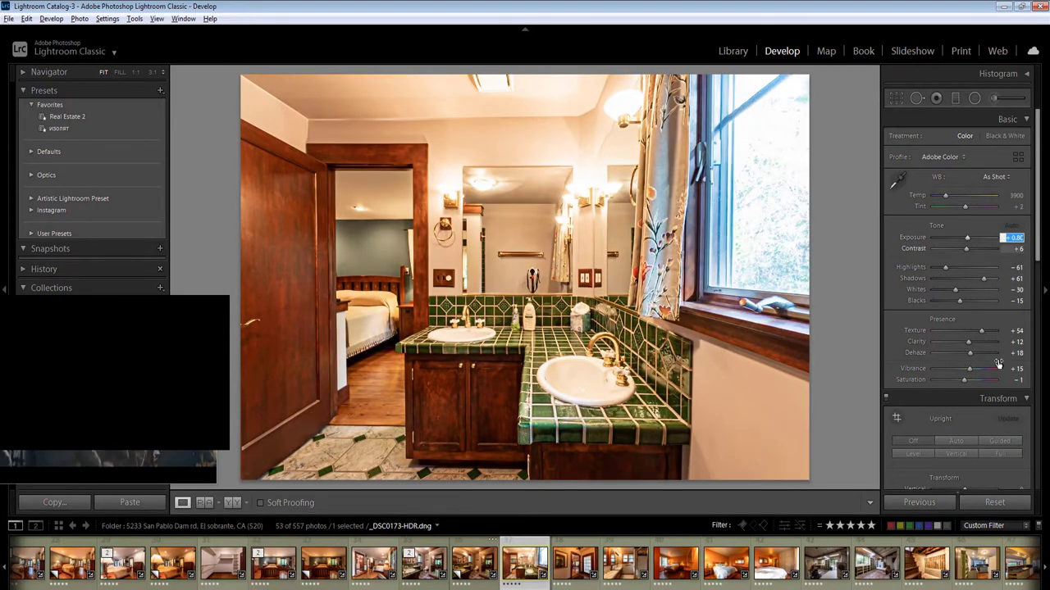
click(962, 442)
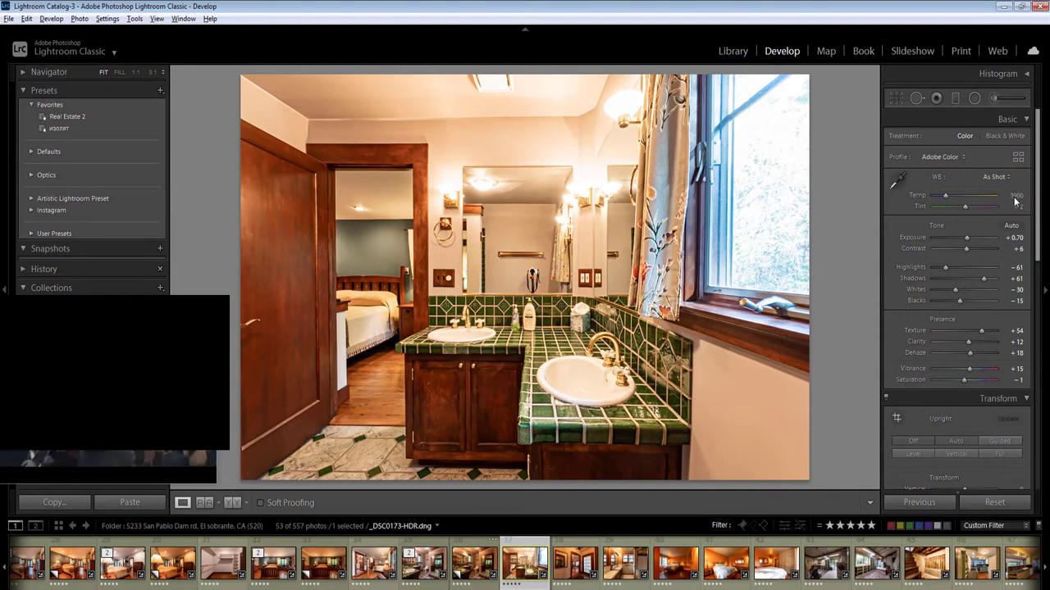
drag(1035, 213, 1046, 354)
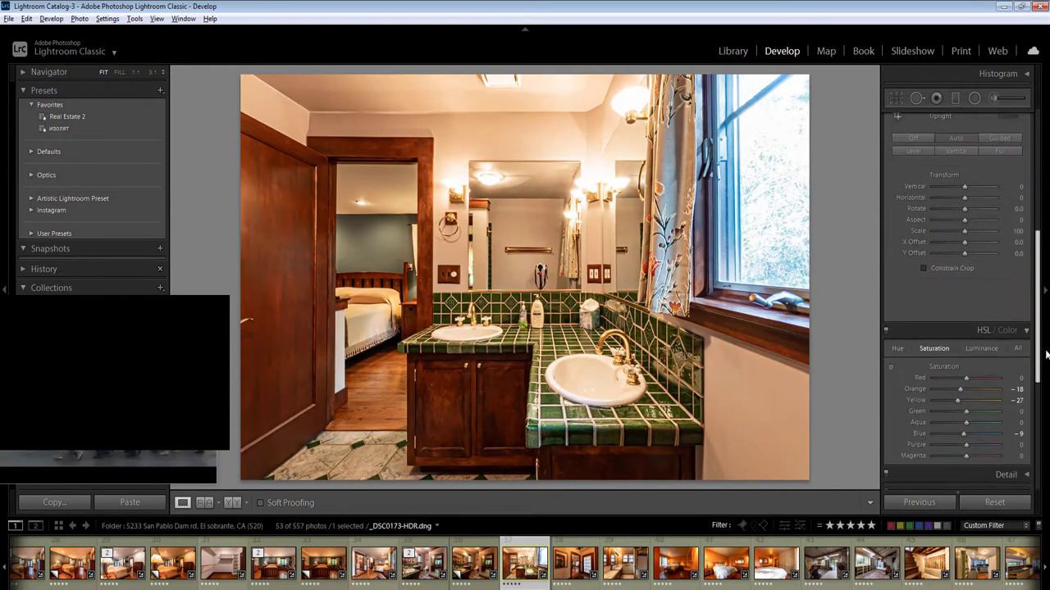
scroll(1036, 358, down, 3)
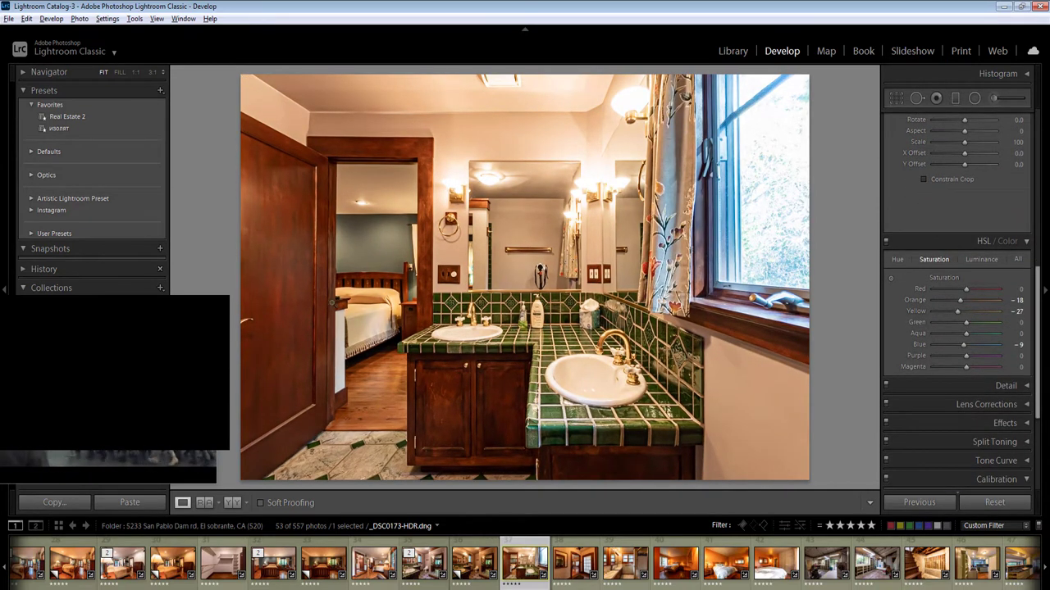
Draw a large radial filter over the wooden door, and set the photo's temperature to 3800 and exposure to +0.40
key(shift+m)
drag(269, 244, 555, 584)
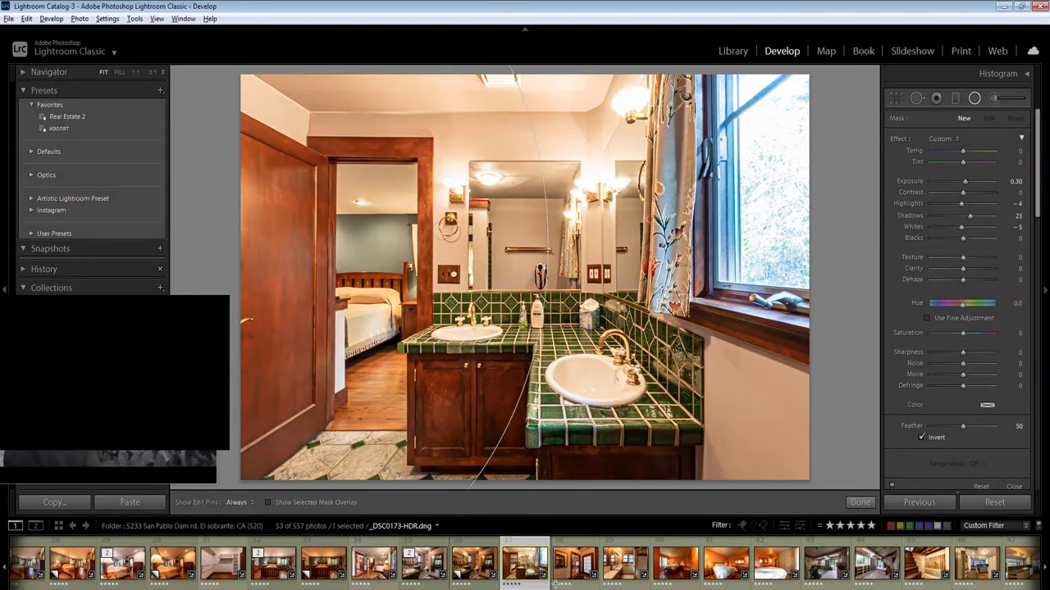
click(860, 502)
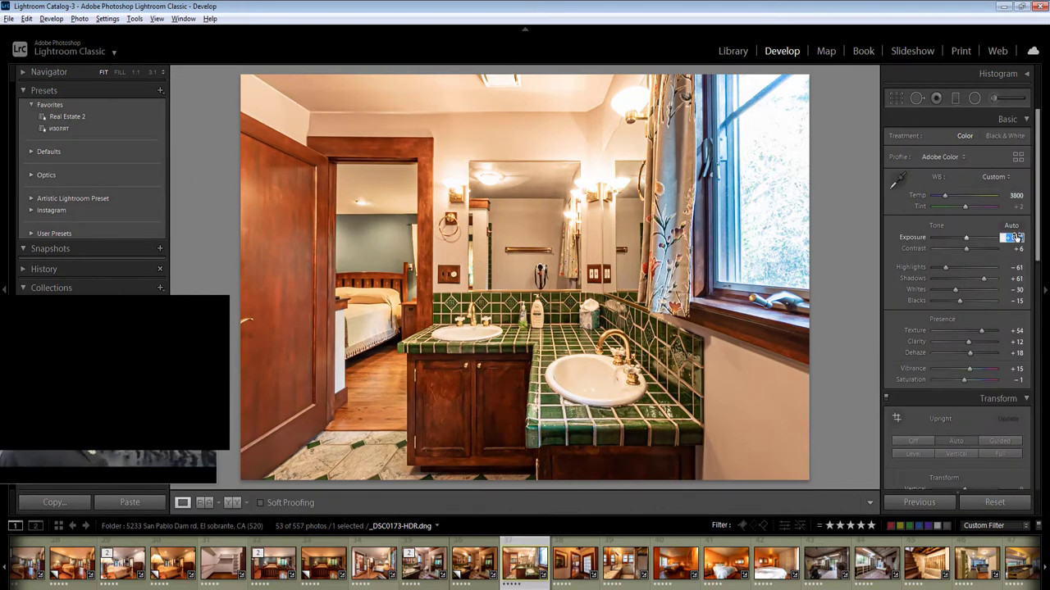
Draw a radial filter over the bathroom window and set its exposure to -0.70 and highlights to -35
key(shift+m)
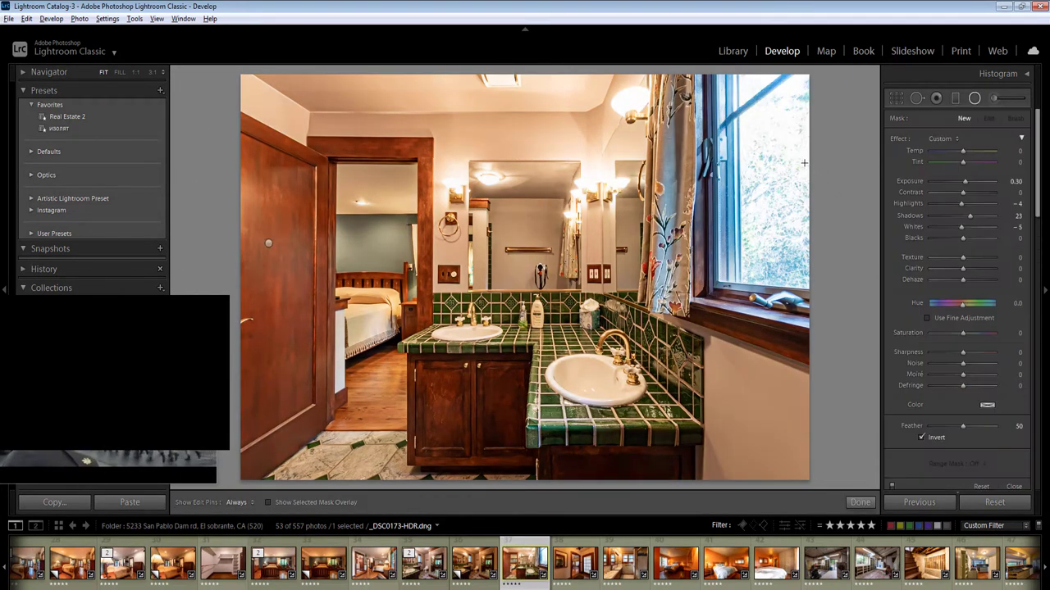
drag(754, 128, 902, 361)
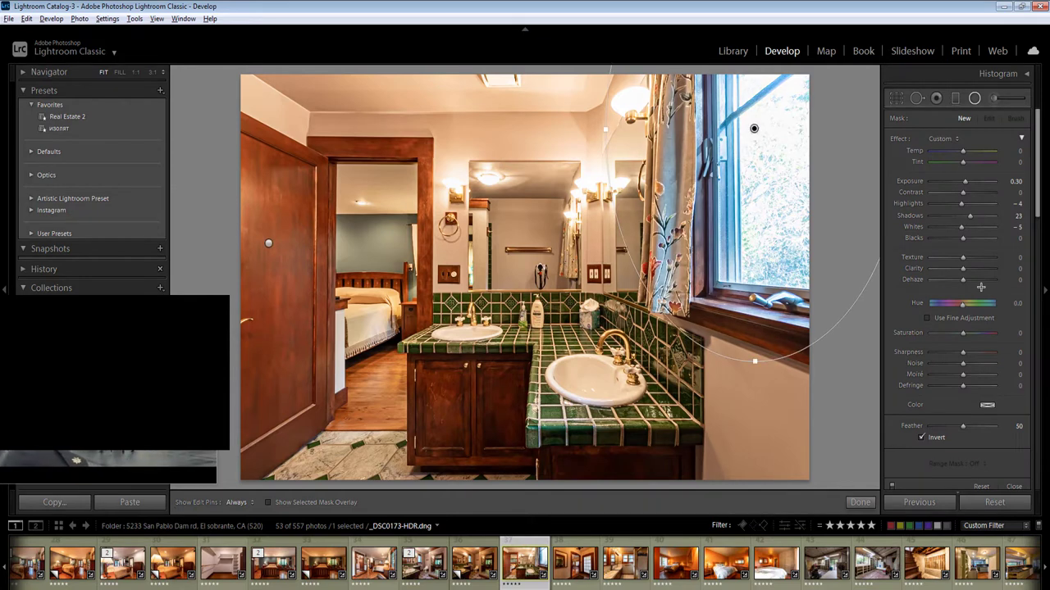
click(1015, 181)
key(Down)
key(Down)
key(Down)
key(Down)
key(Down)
key(Down)
key(Down)
drag(961, 204, 951, 205)
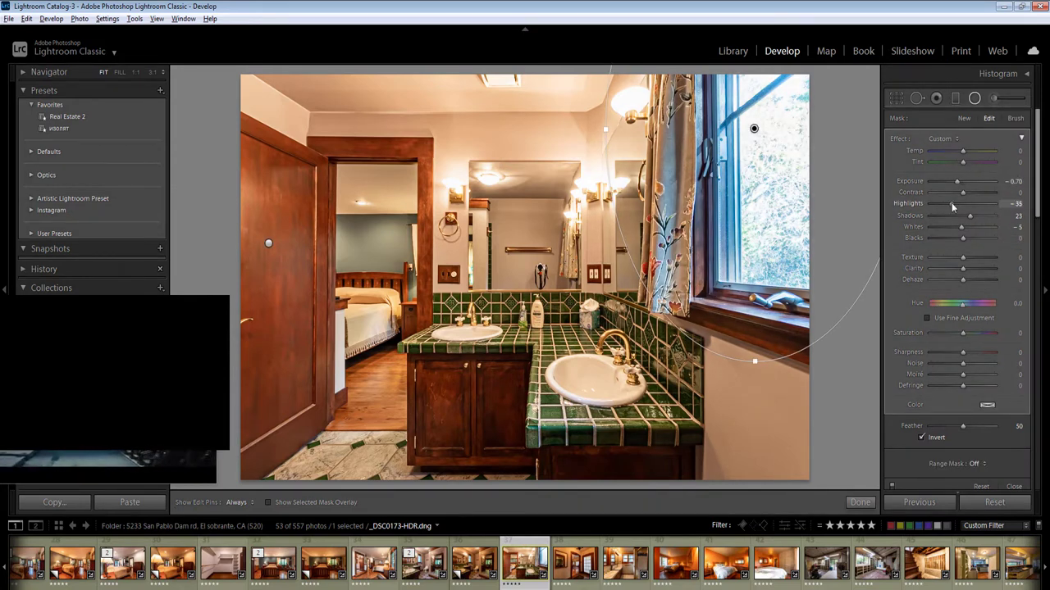
Set the window filter's temperature to 25 and move the filter toward the window's upper right corner
click(1019, 151)
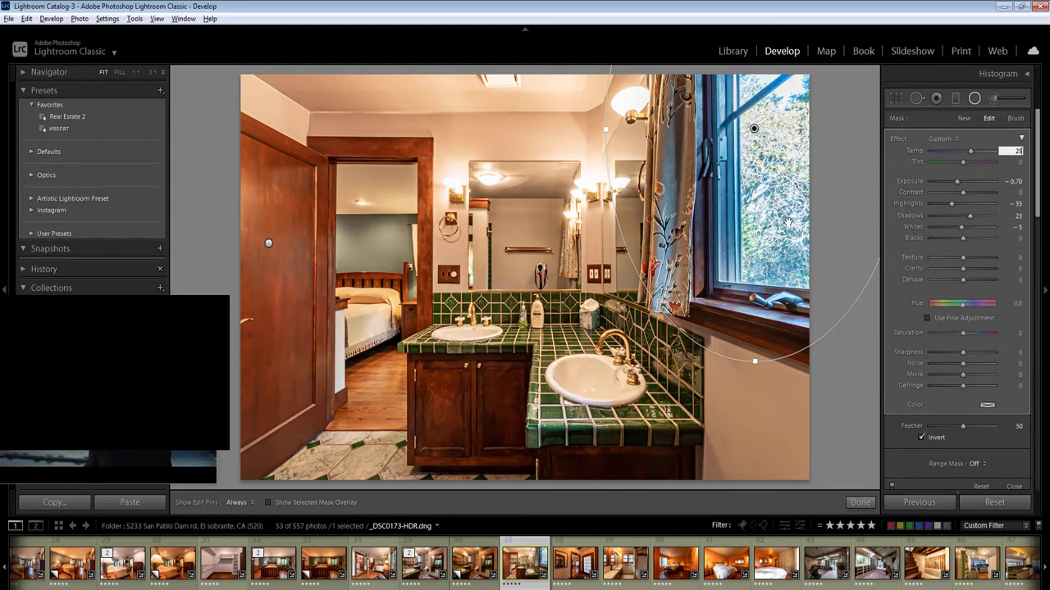
key(Return)
drag(806, 179, 825, 171)
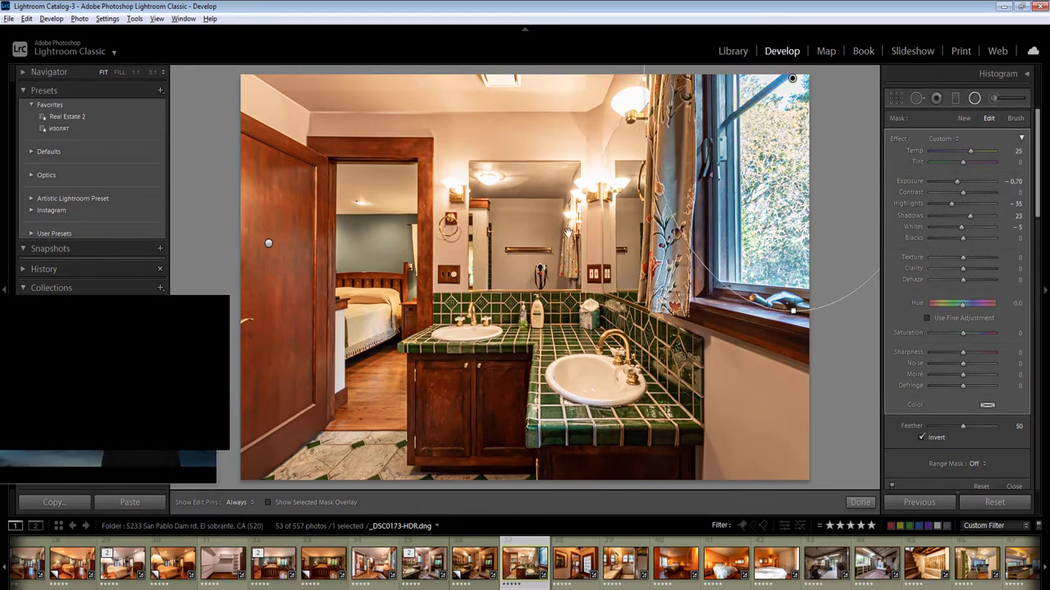
key(Return)
Draw a small radial filter around the wall lights beside the mirror, with exposure -0.40 and highlights -28
drag(592, 177, 642, 221)
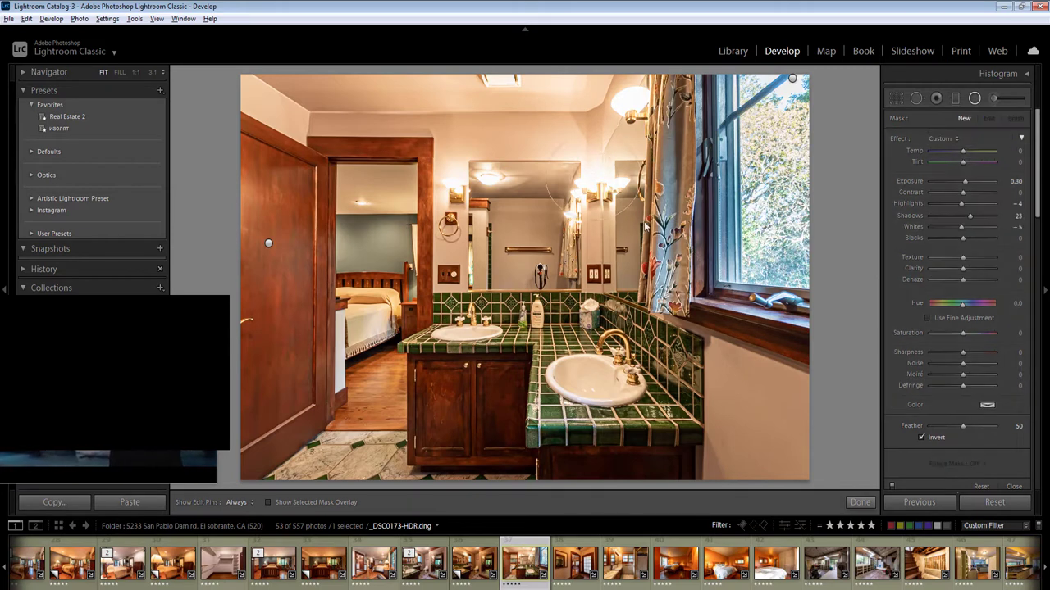
click(1016, 182)
key(Down)
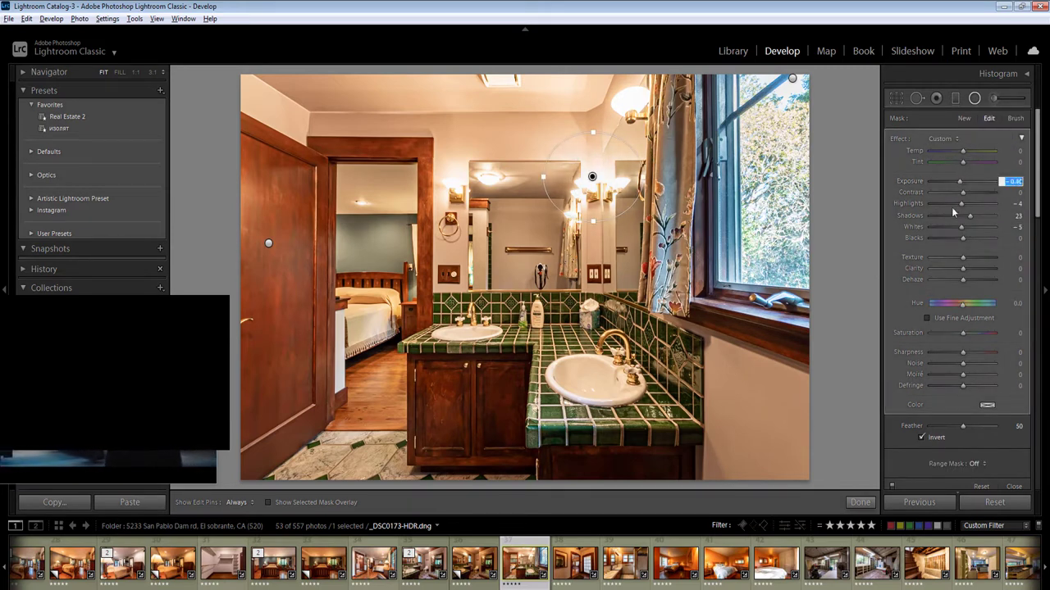
drag(954, 208, 945, 209)
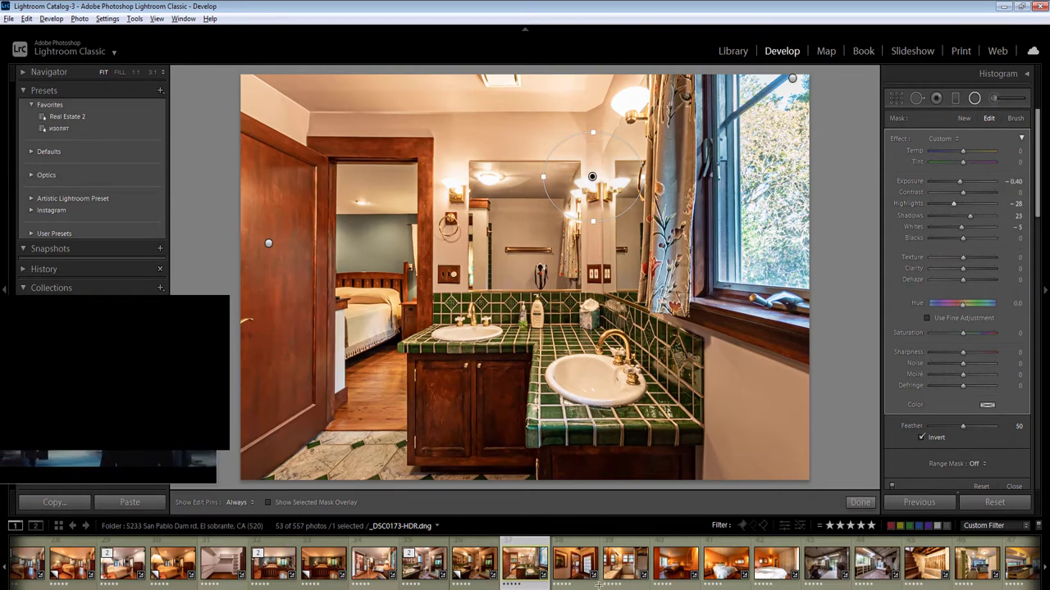
Create a virtual copy of the two-sink bathroom photo with exposure -0.60 and temperature 5300
right_click(522, 566)
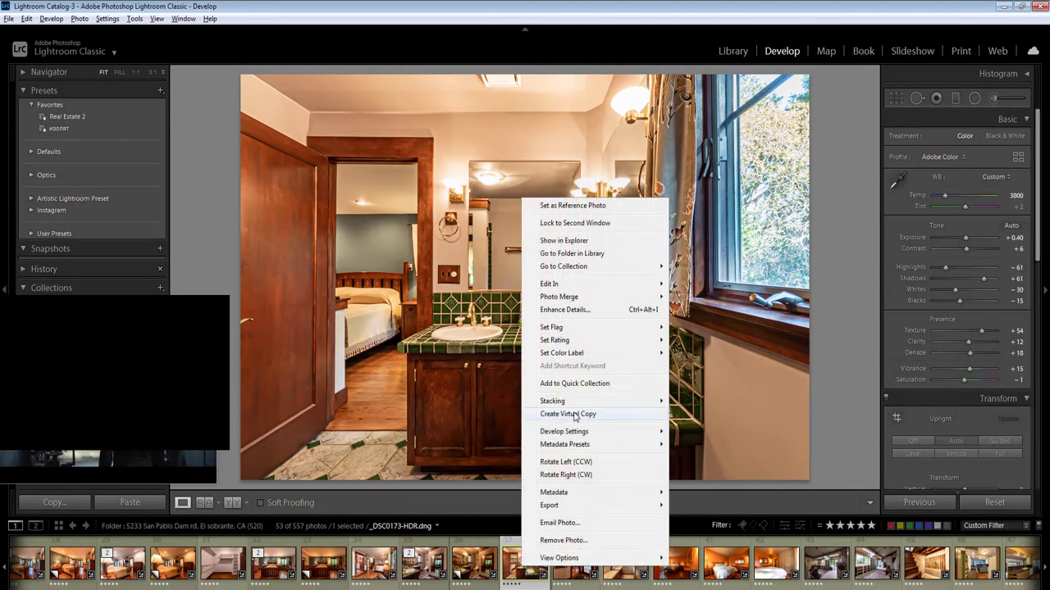
click(575, 414)
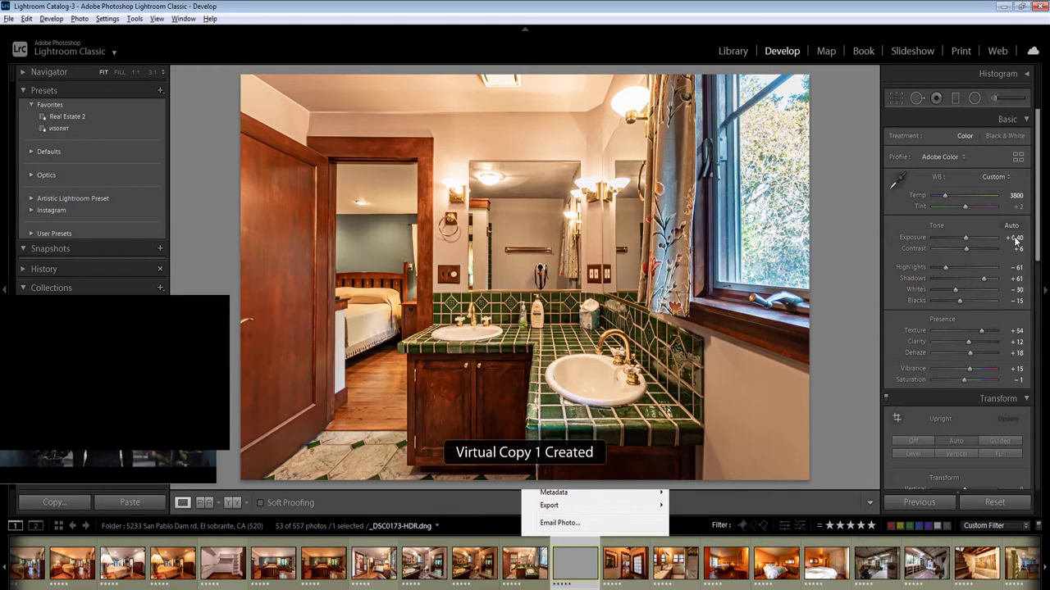
click(1015, 238)
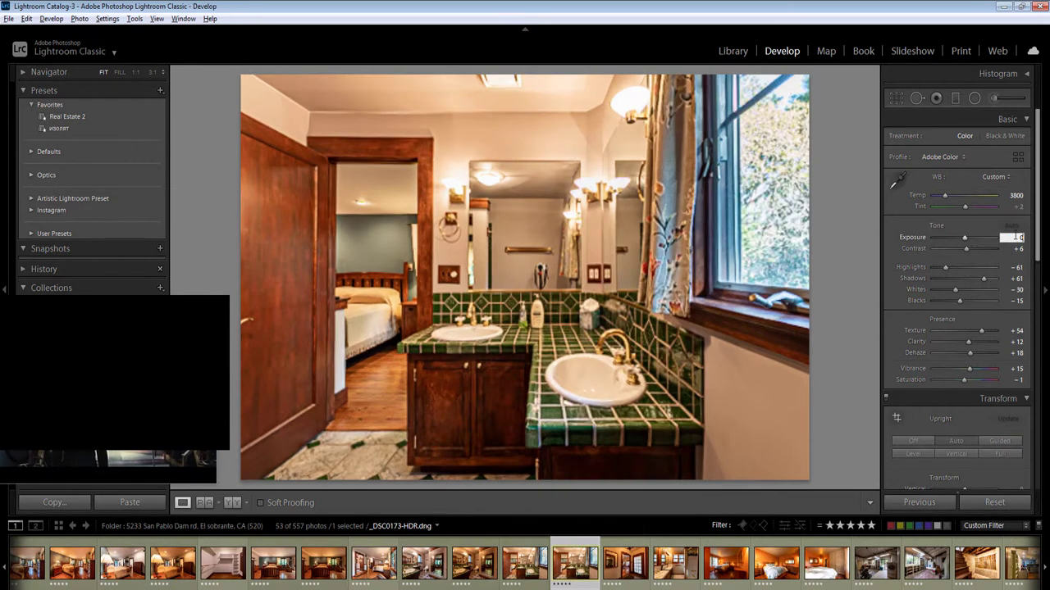
text(-0.6)
click(1016, 197)
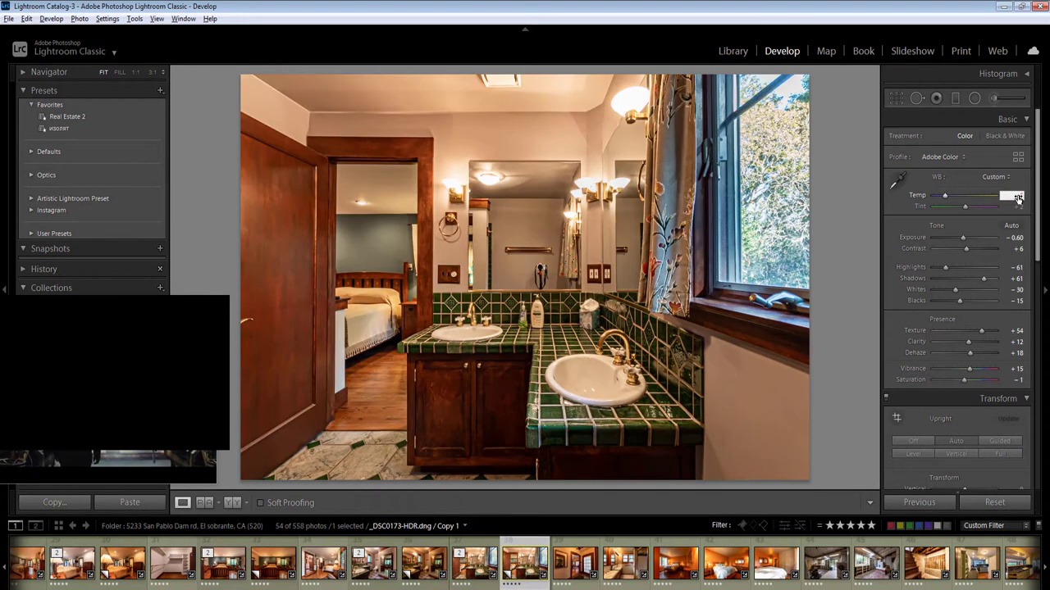
text(5300)
key(Return)
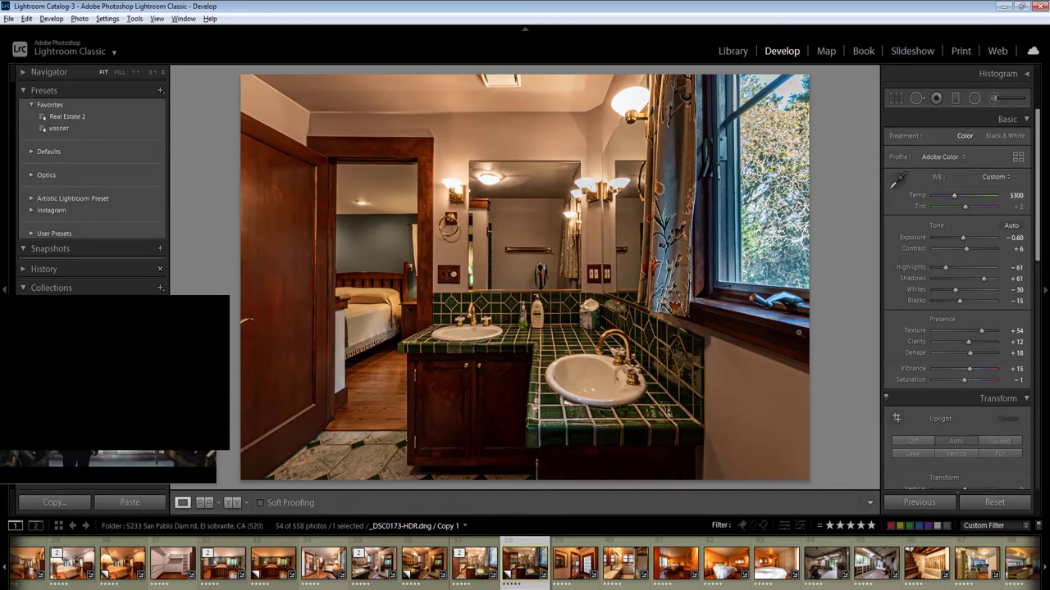
Go to the entryway photo with the curtained glass door and apply the automatic Upright correction
key(Right)
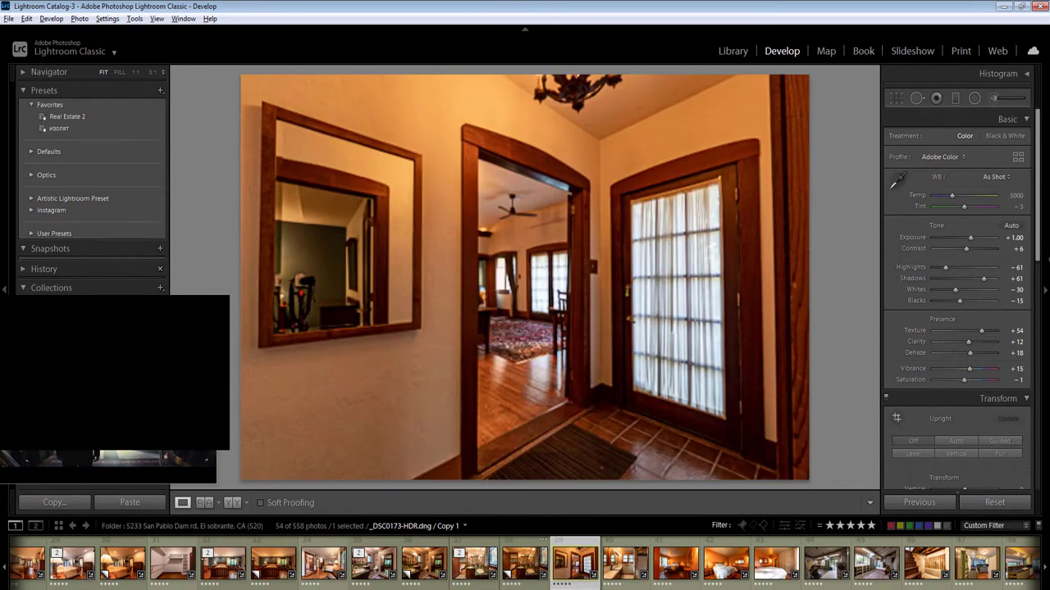
click(960, 441)
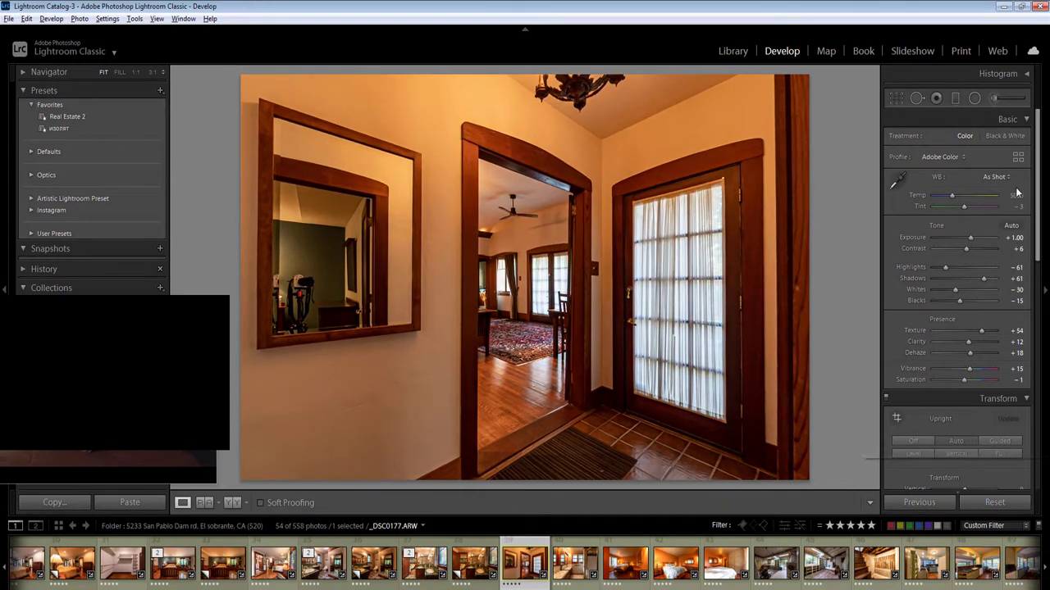
Set the entryway photo's temperature to 4850, apply Auto tone, and set whites to -4 and exposure to +1.42
click(1019, 197)
drag(1038, 205, 1039, 367)
scroll(1038, 330, up, 10)
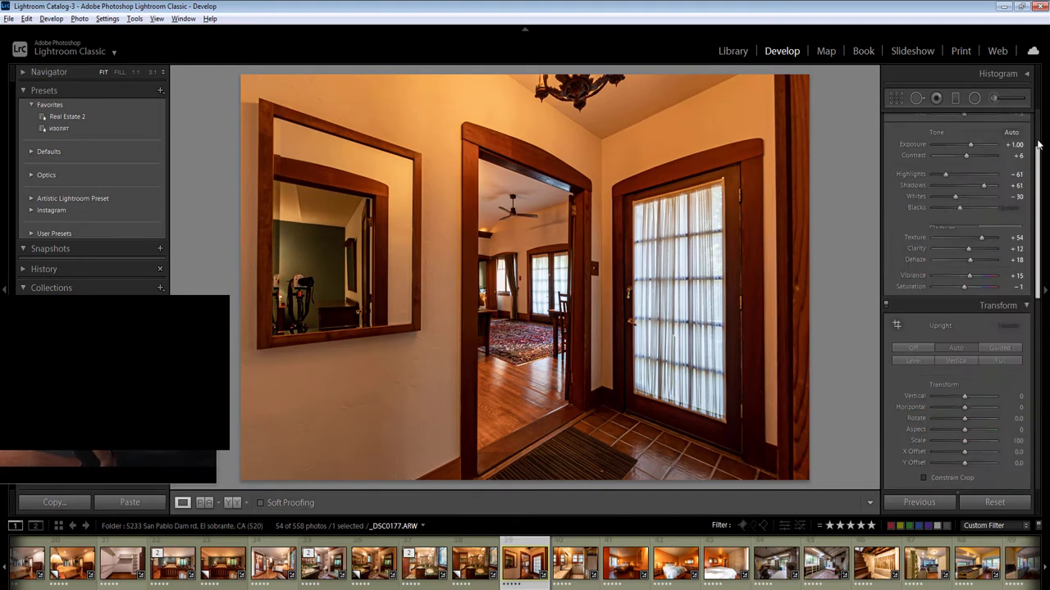
key(Return)
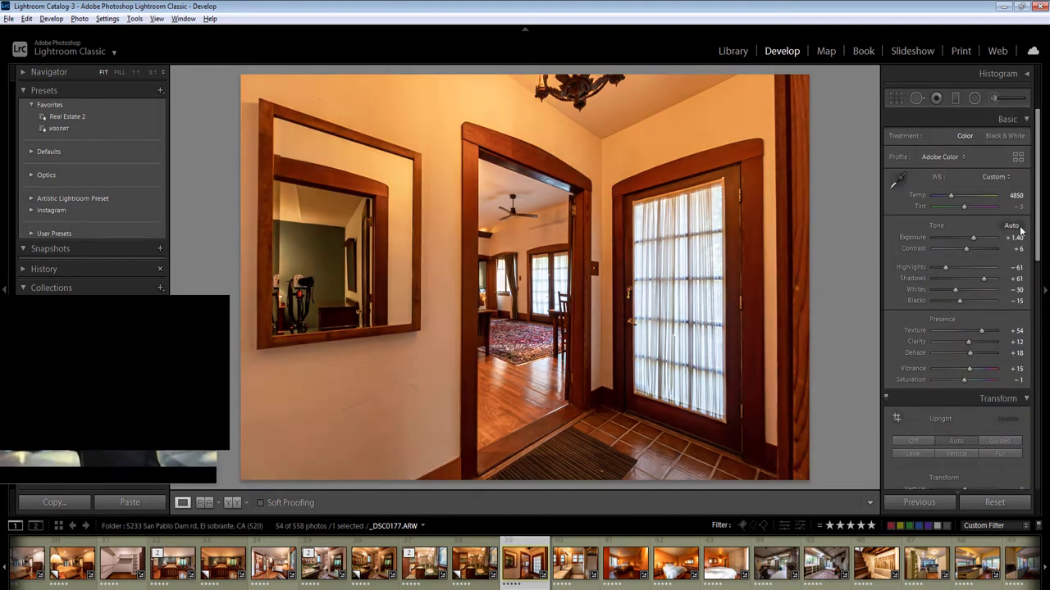
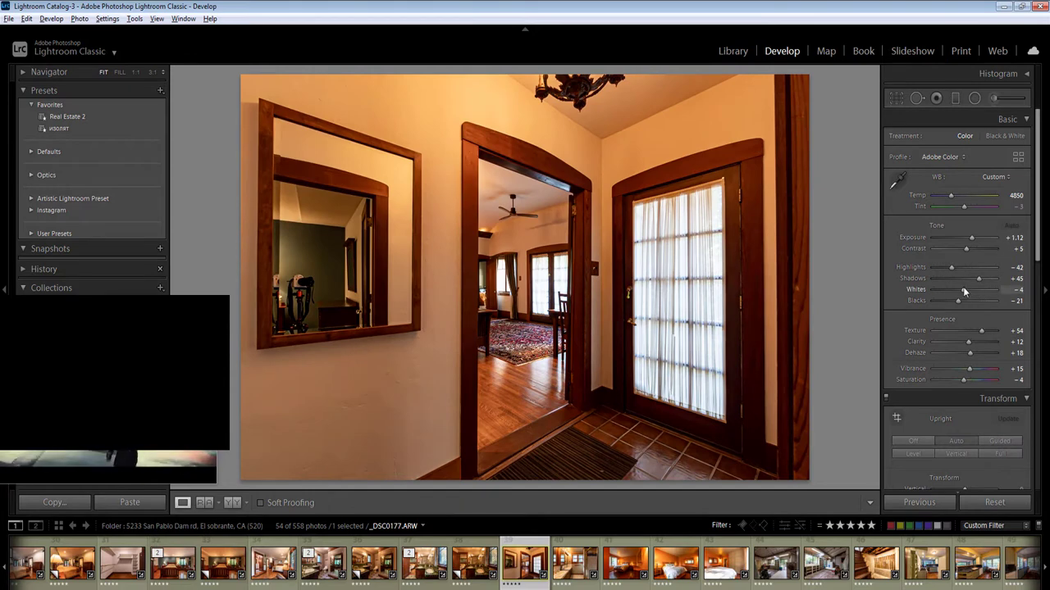
click(1014, 238)
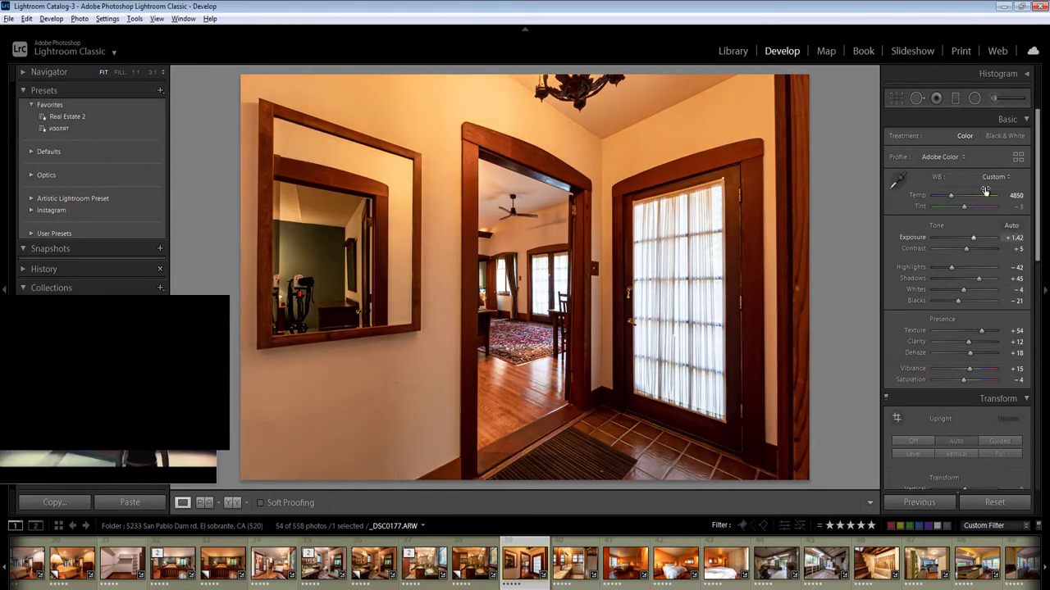
Draw large radial filters on the entryway photo, over the mirror wall with exposure 0.50 and over the wooden post beside the glass door
click(974, 97)
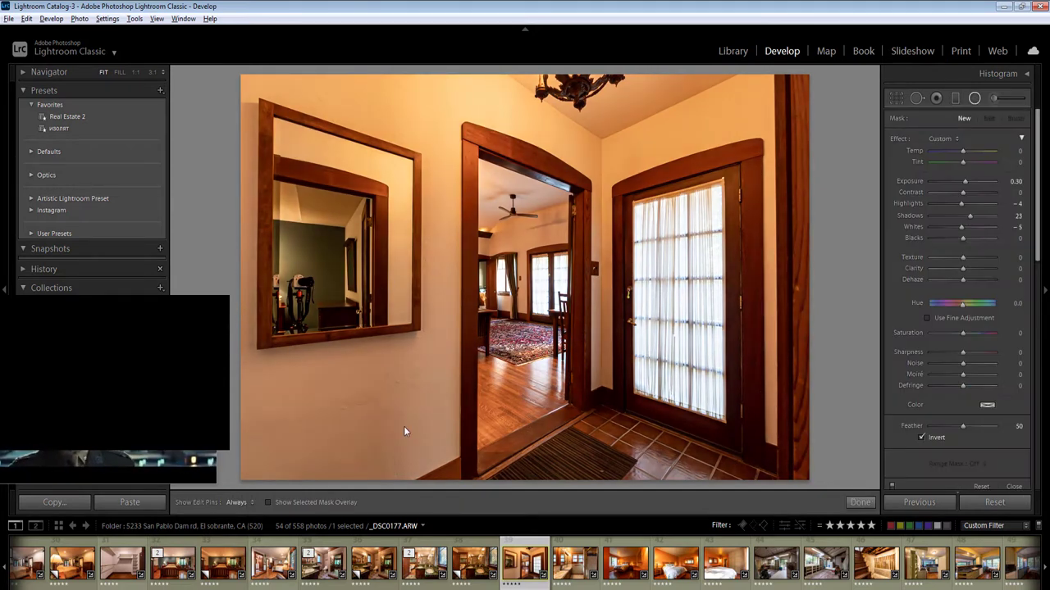
drag(293, 250, 515, 581)
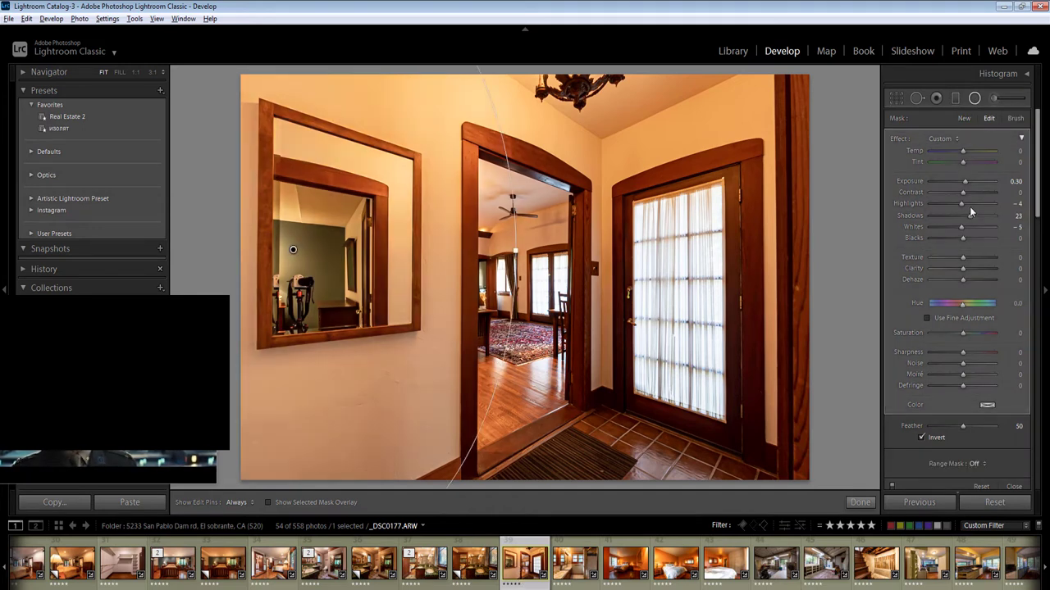
click(1015, 182)
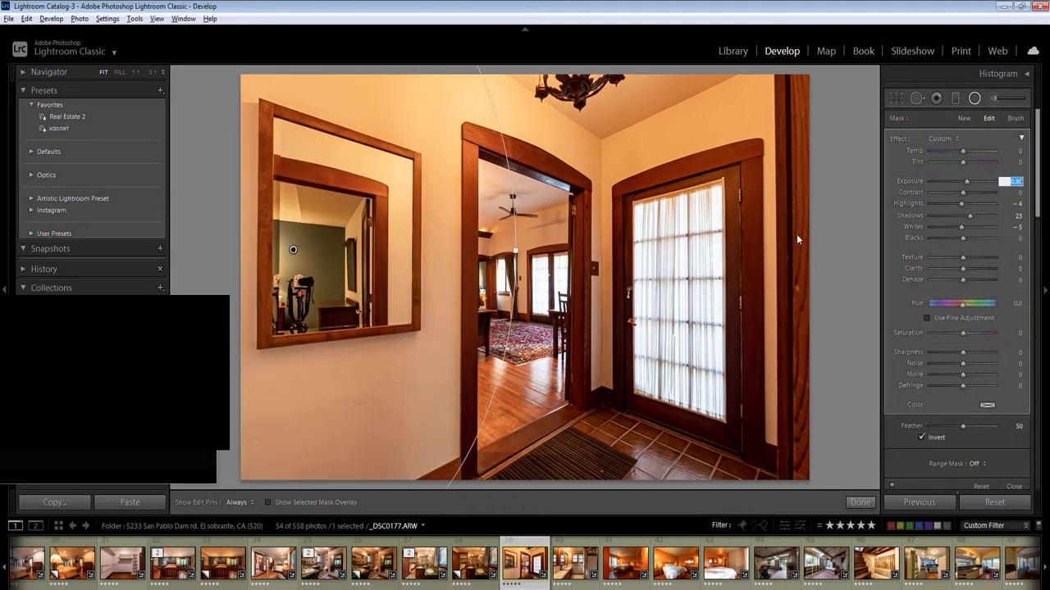
drag(795, 244, 884, 503)
key(Return)
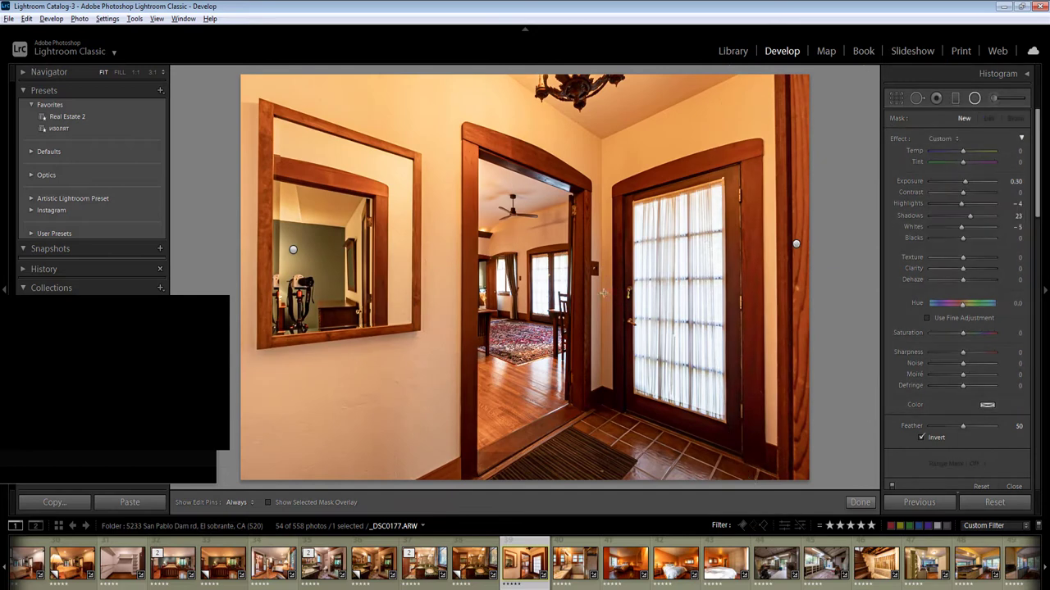
click(859, 502)
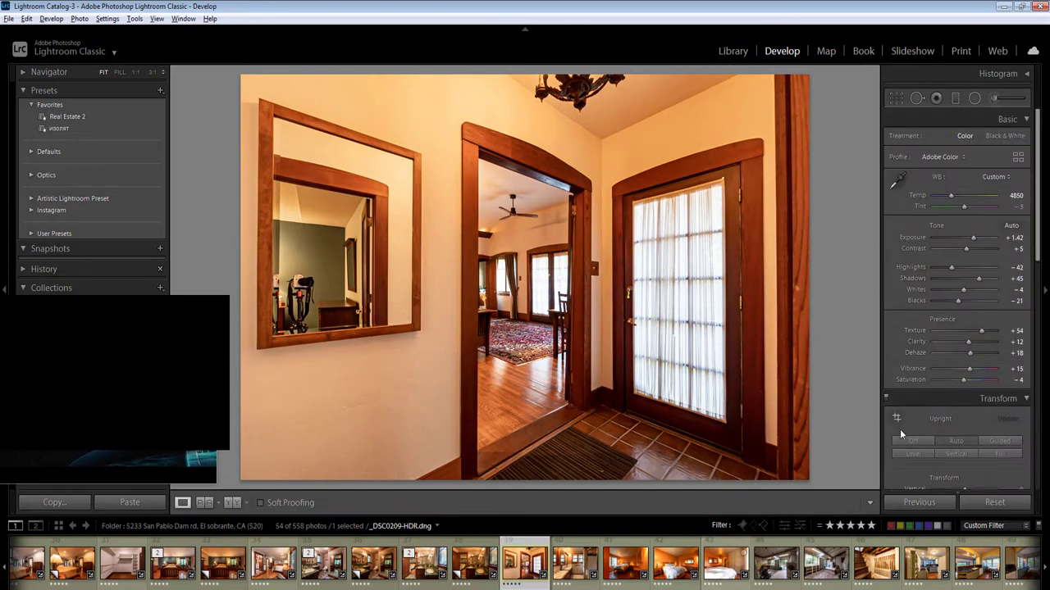
Synchronize the entryway photo's settings to the next four photos in the filmstrip
scroll(900, 434, down, 5)
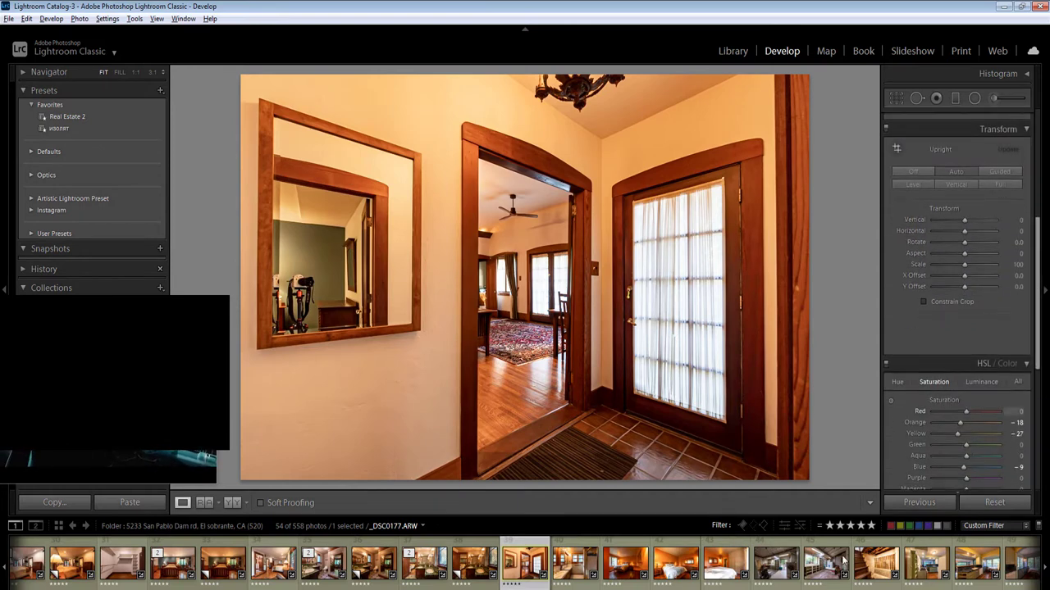
shift+click(726, 562)
click(917, 502)
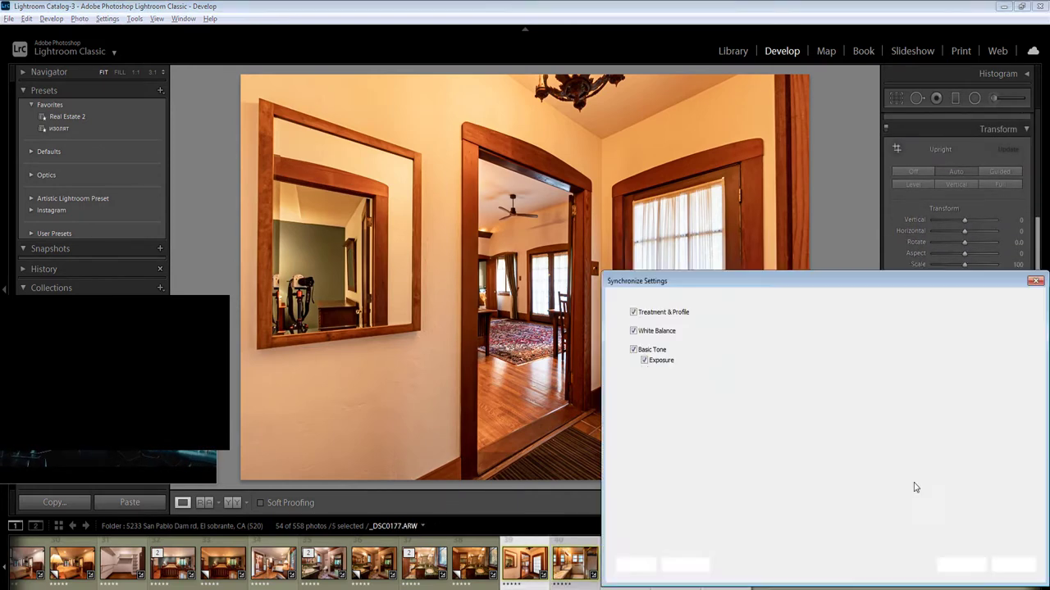
click(961, 565)
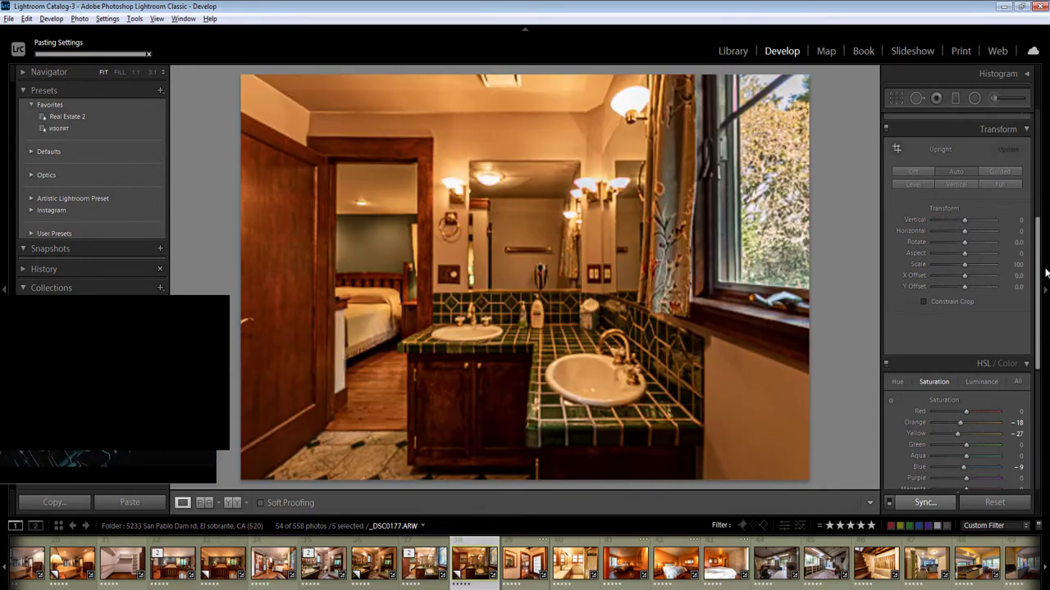
On the white-tiled bathroom photo with the shower, set the temperature to 4450 and the exposure to -0.20
click(572, 565)
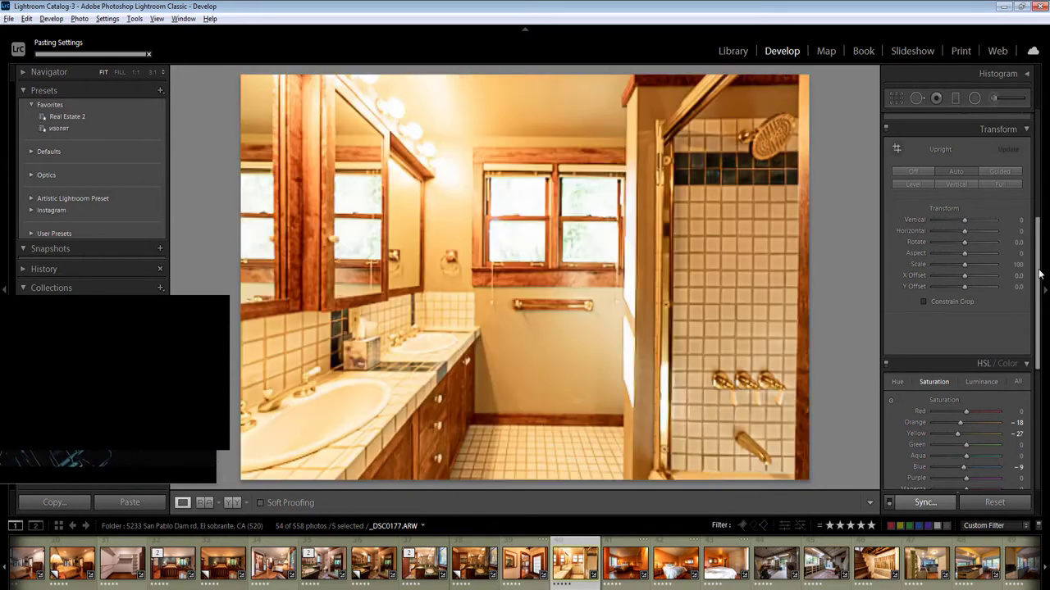
click(1040, 127)
click(1014, 238)
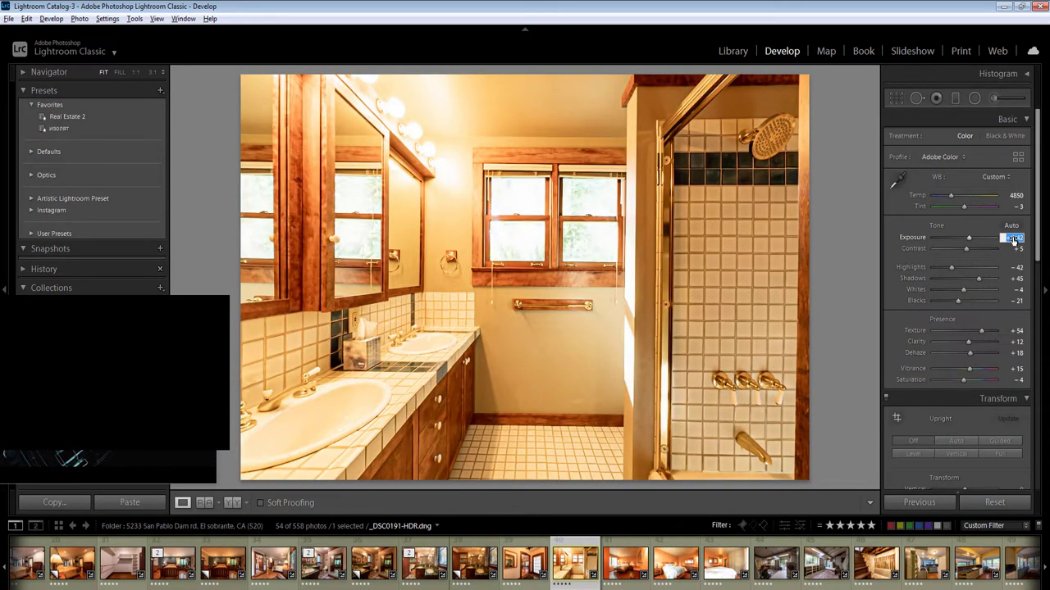
text(0-0.3)
click(1015, 196)
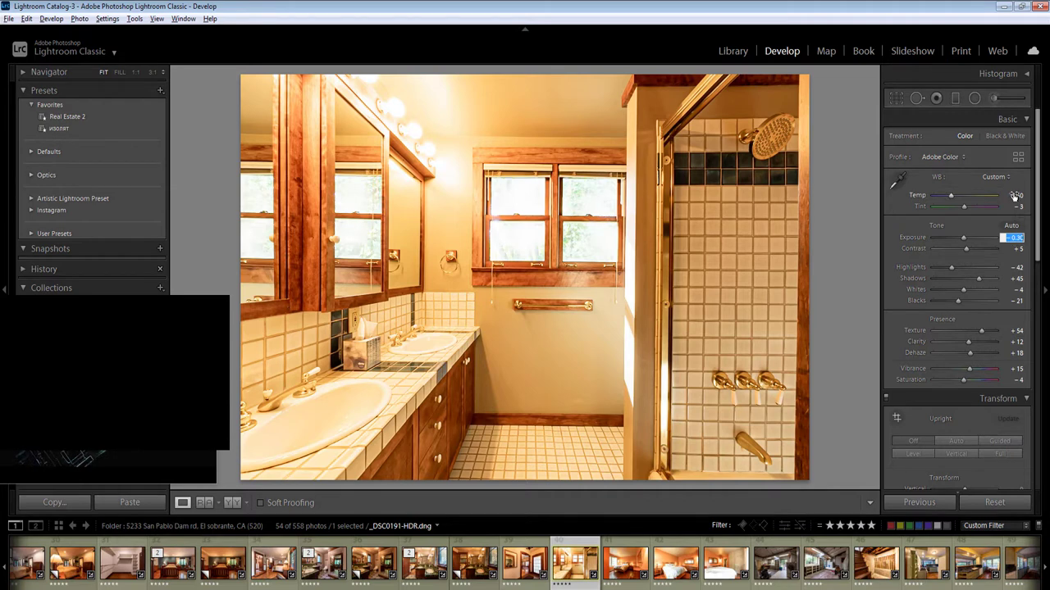
text(4450)
key(Return)
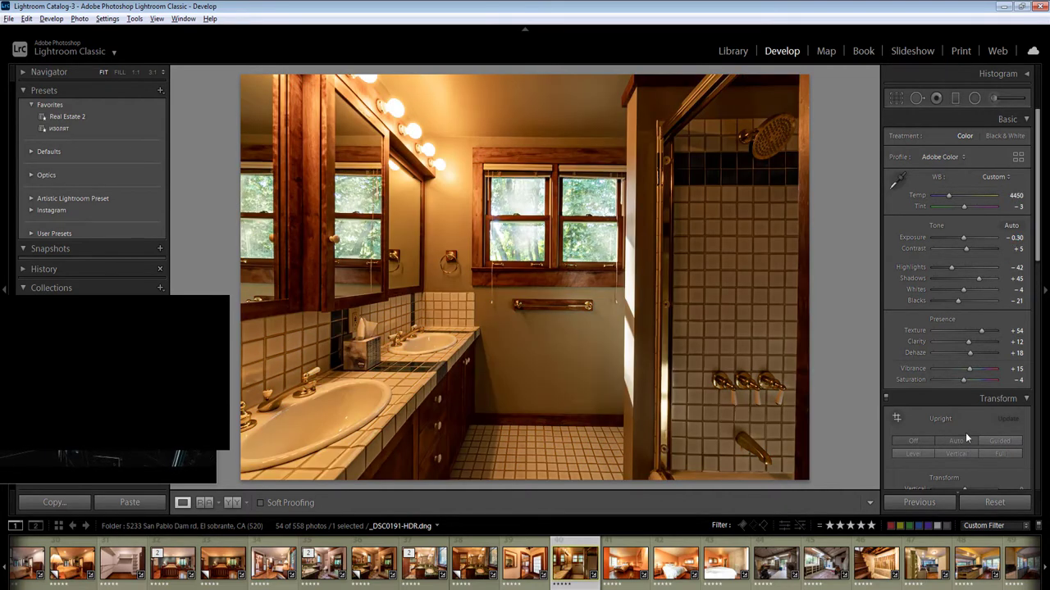
click(1014, 239)
text(-0.2)
key(Return)
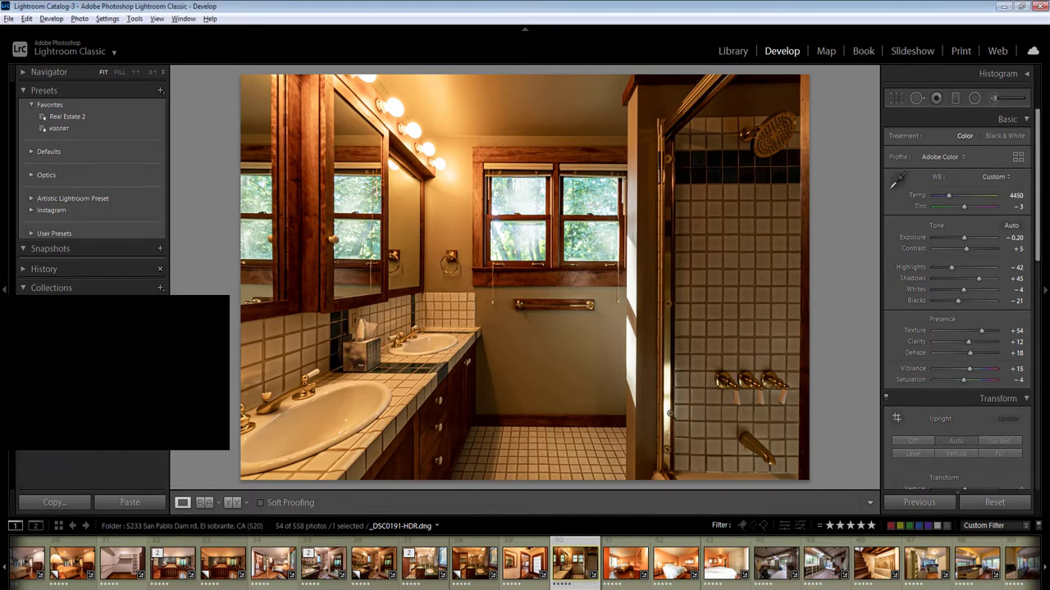
Draw brightening radial filters over the bathroom's floor, shower and ceiling, with exposure 0.30, highlights -4, shadows 23 and whites -5
key(shift+m)
drag(522, 409, 751, 488)
drag(772, 252, 878, 507)
click(575, 124)
drag(515, 91, 668, 167)
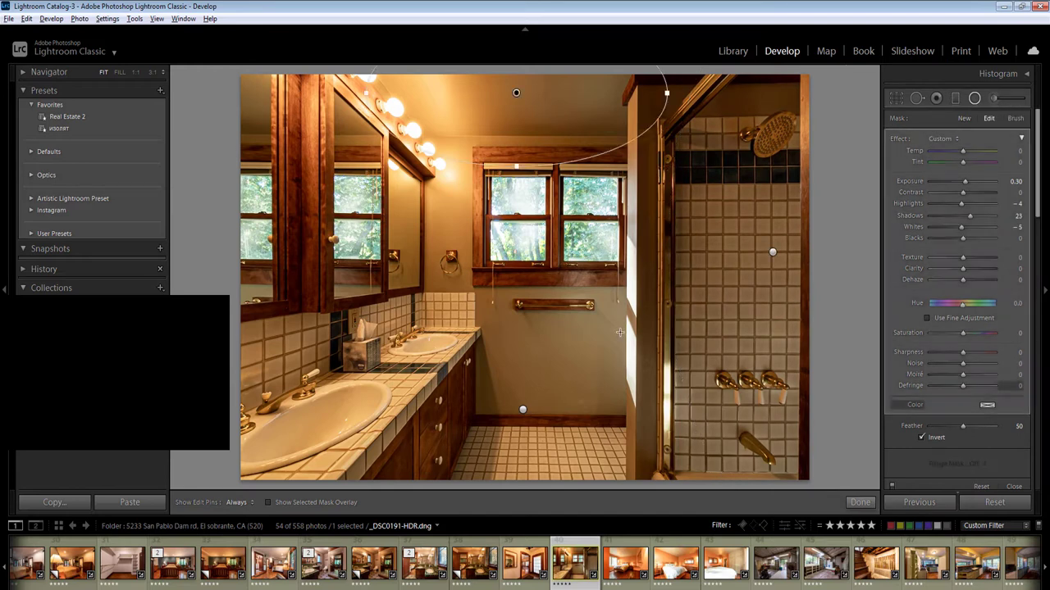
key(shift+m)
Set the bathroom photo's exposure to 0.00, temperature to 4350 and vibrance to 0
click(1014, 238)
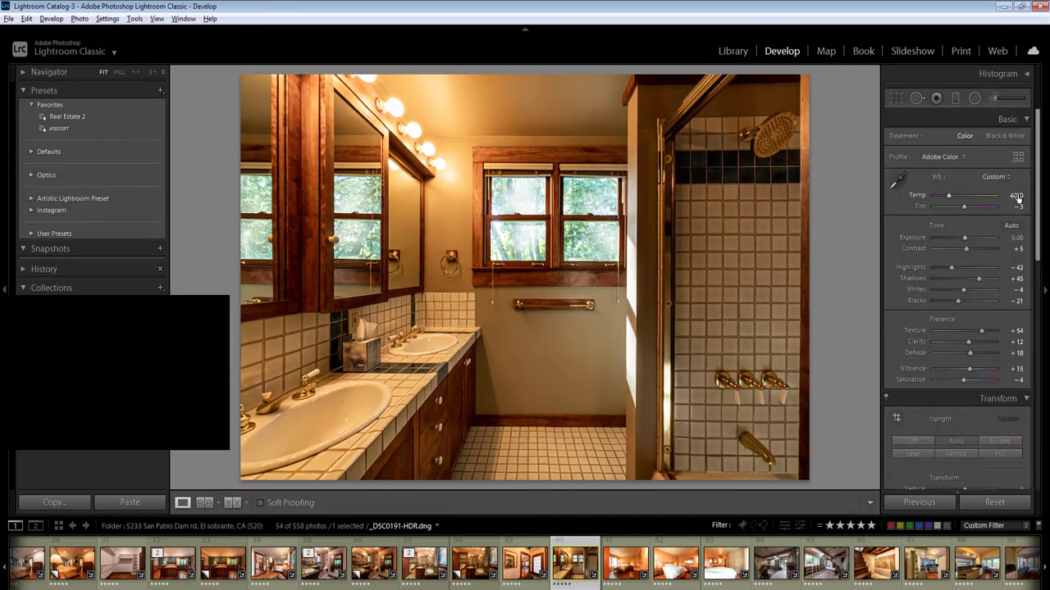
click(1016, 196)
click(1017, 370)
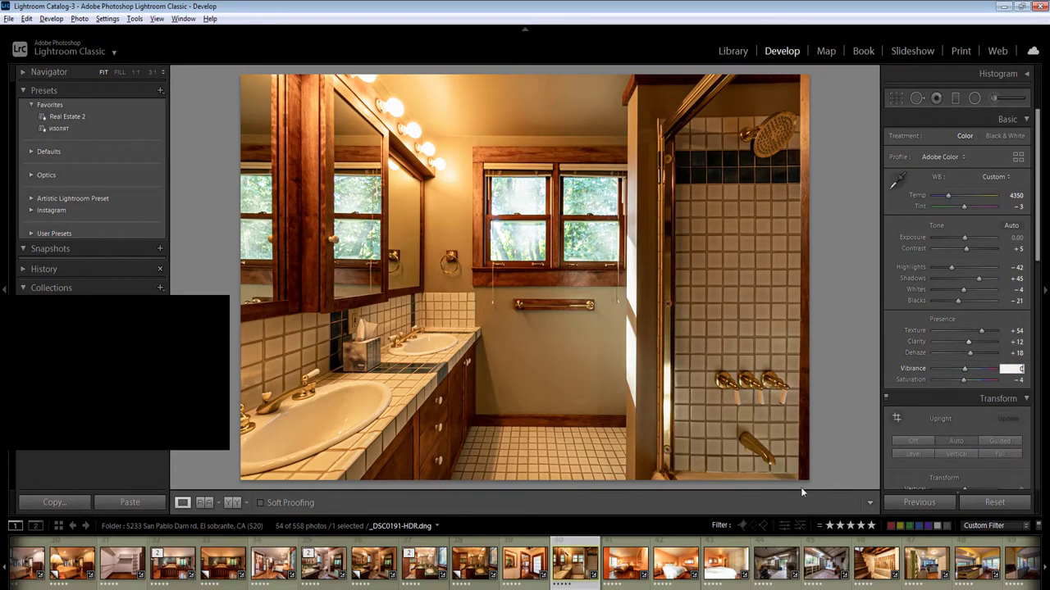
Synchronize the white-tiled bathroom photo's settings to the three bedroom photos that follow it
shift+click(726, 565)
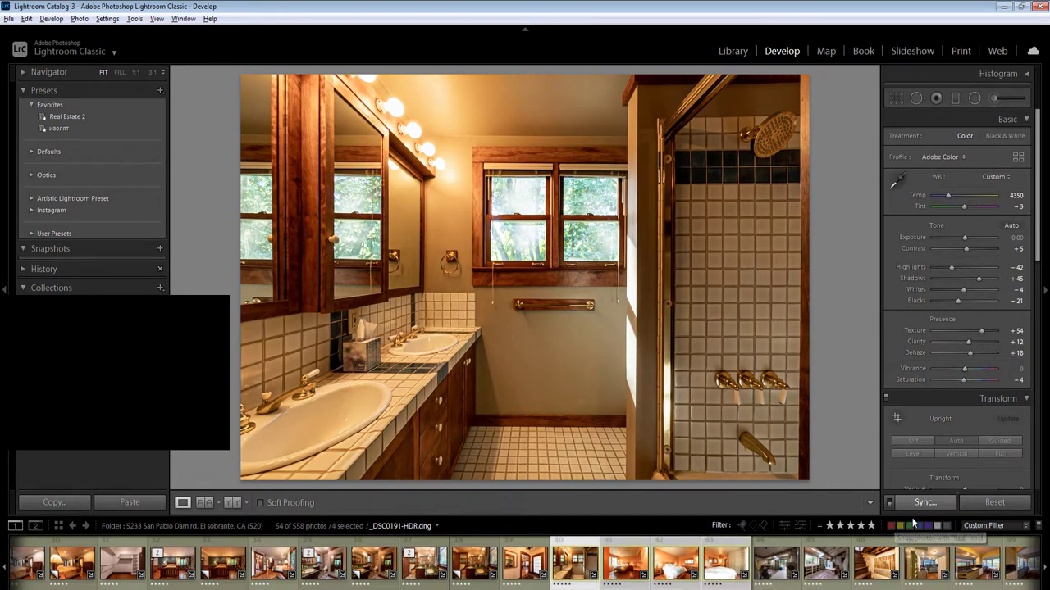
click(924, 502)
key(Return)
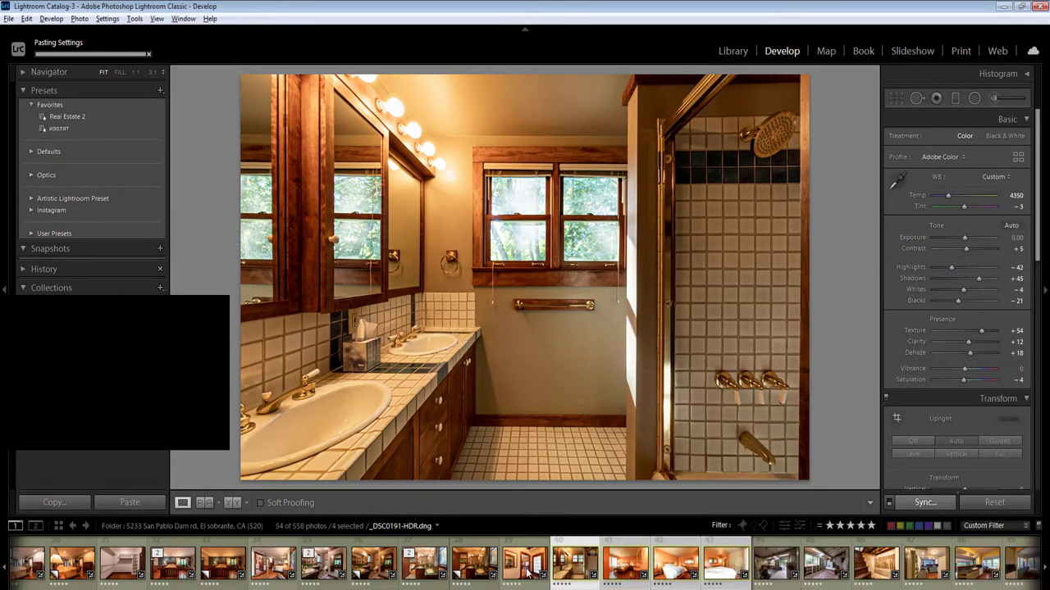
On the first orange bedroom photo, set exposure to +0.60 and draw radial filters over the ceiling, with exposure 0.80, and the floor
key(Left)
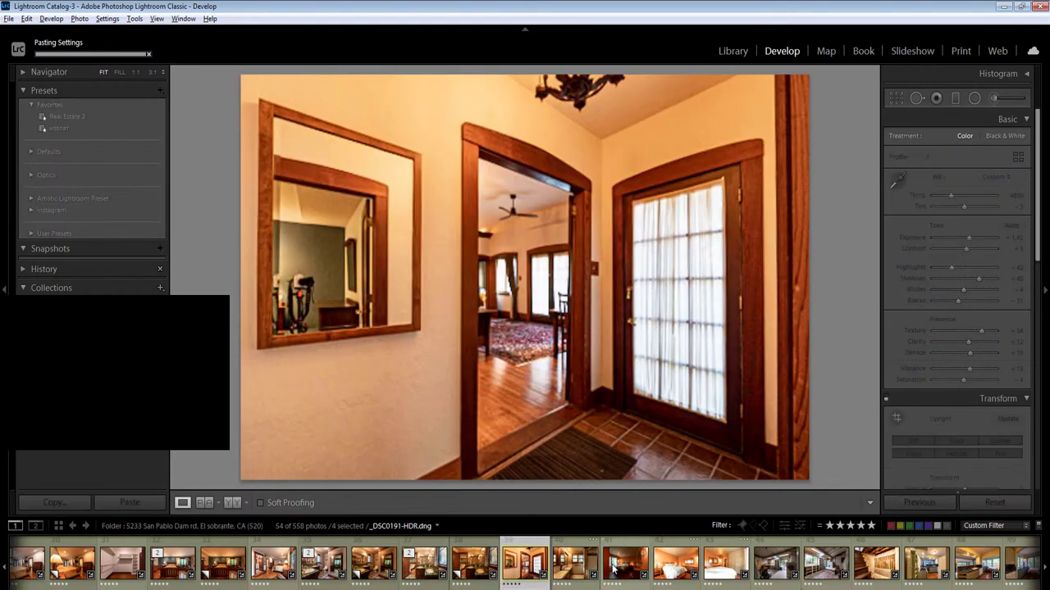
click(613, 566)
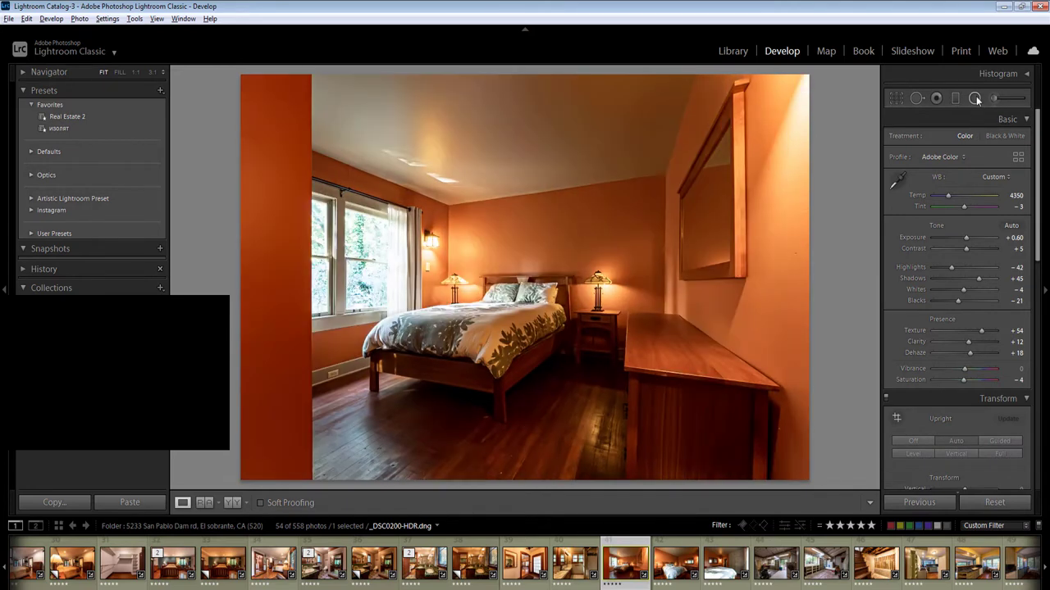
click(974, 99)
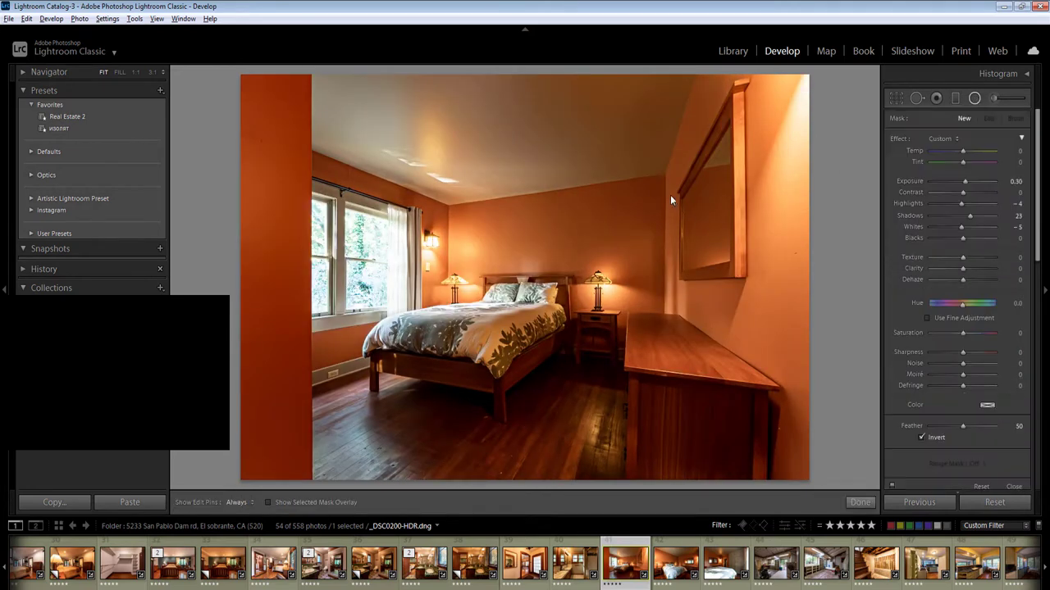
drag(629, 114, 822, 385)
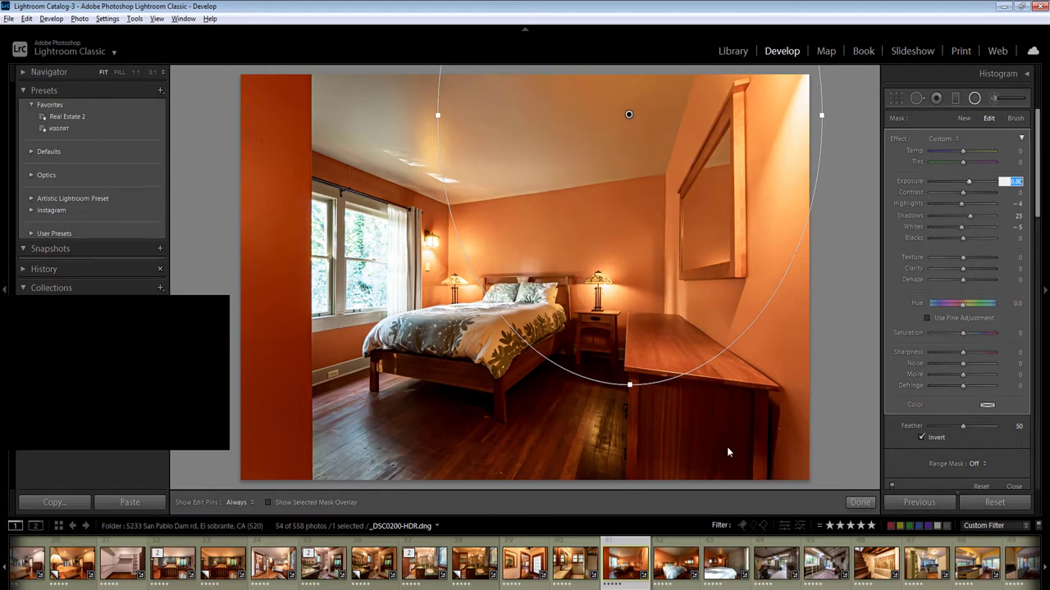
key(Return)
key(Return)
drag(558, 398, 681, 492)
key(Return)
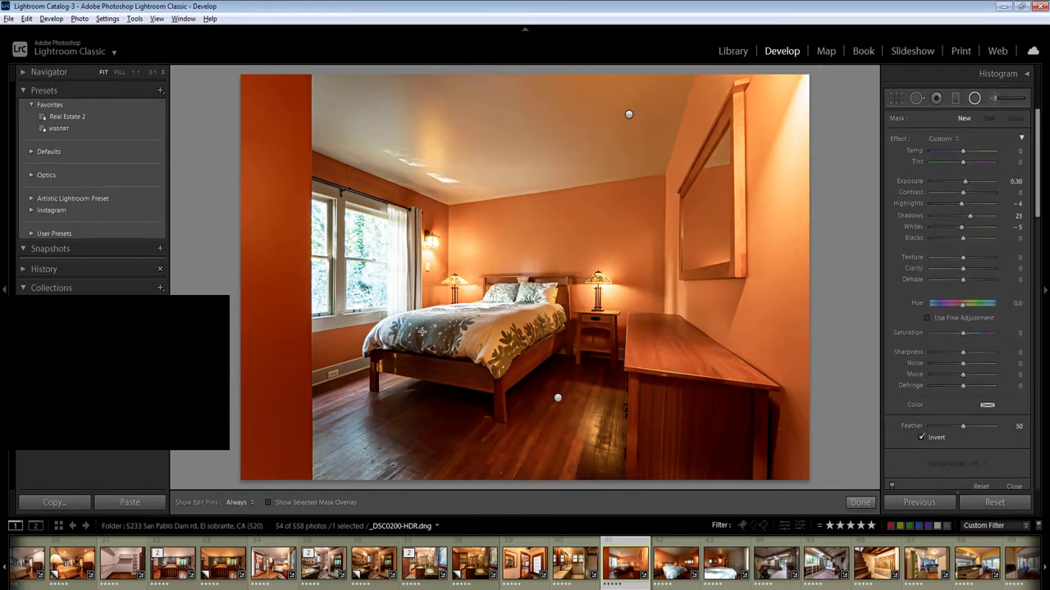
Draw a radial filter around the bedroom window with exposure -0.60 and highlights -38
drag(371, 260, 421, 332)
click(1019, 182)
key(Down)
key(Down)
key(Down)
key(Down)
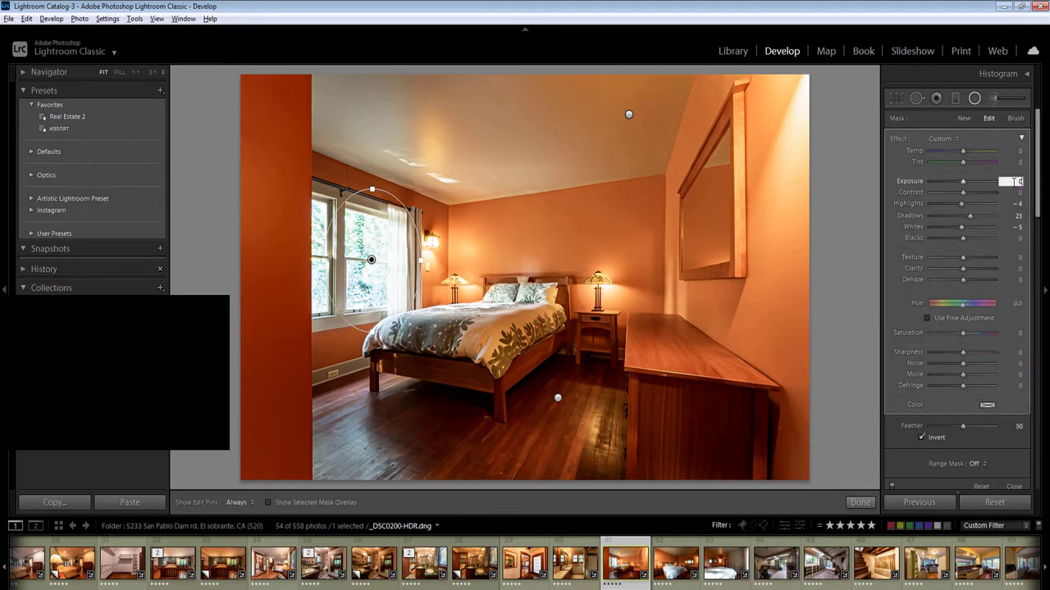
key(Down)
key(Down)
key(Down)
key(Down)
key(Down)
click(951, 203)
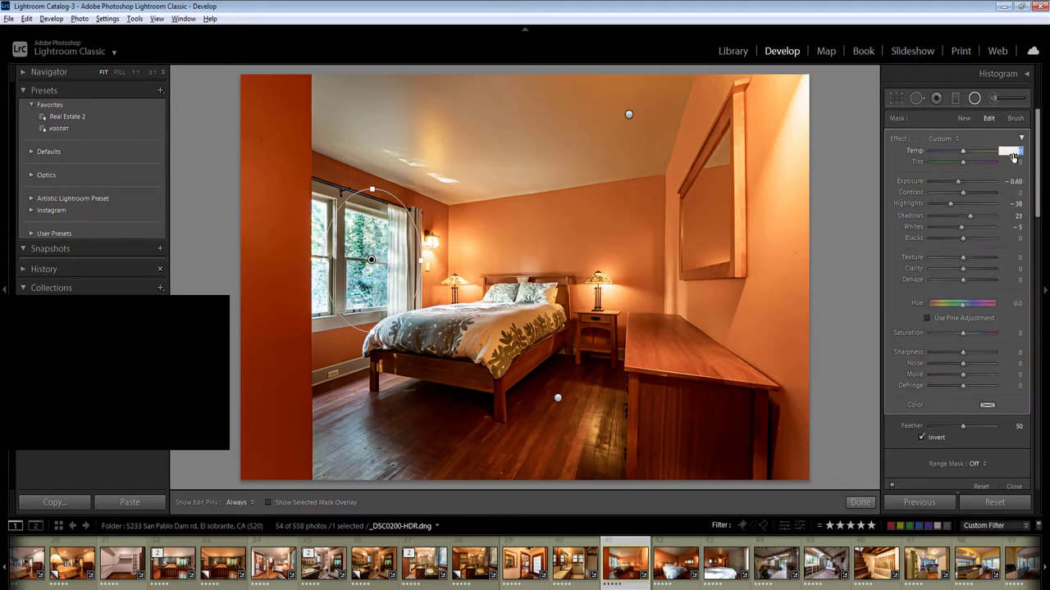
Draw radial filters over the dark dresser front and the floor beneath the bed, and finish the radial filter edits
drag(754, 441, 877, 529)
drag(429, 405, 512, 462)
key(shift+m)
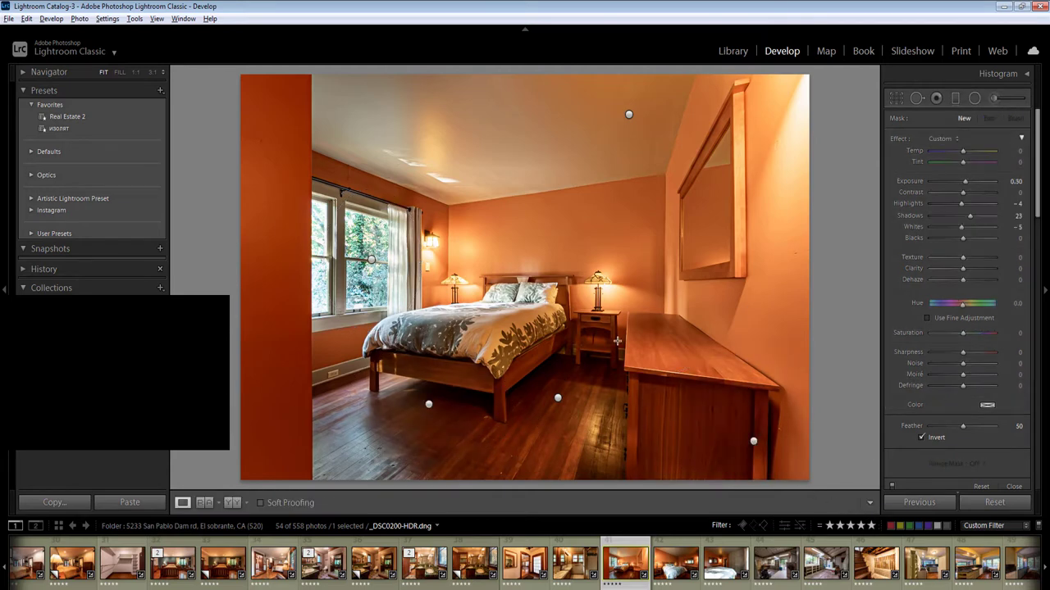
Go to the next bedroom photo, with the dresser and horizontal mirror, and set its exposure to +0.20
key(Right)
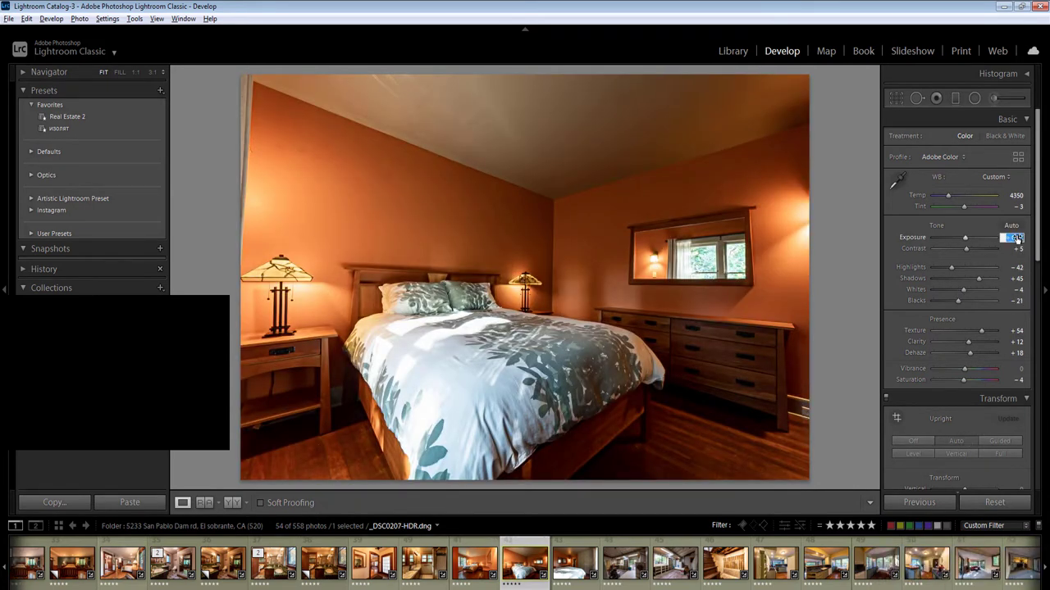
text(0.2)
key(Return)
Draw a wide radial filter over the ceiling of this bedroom photo with exposure 1.00
key(shift+m)
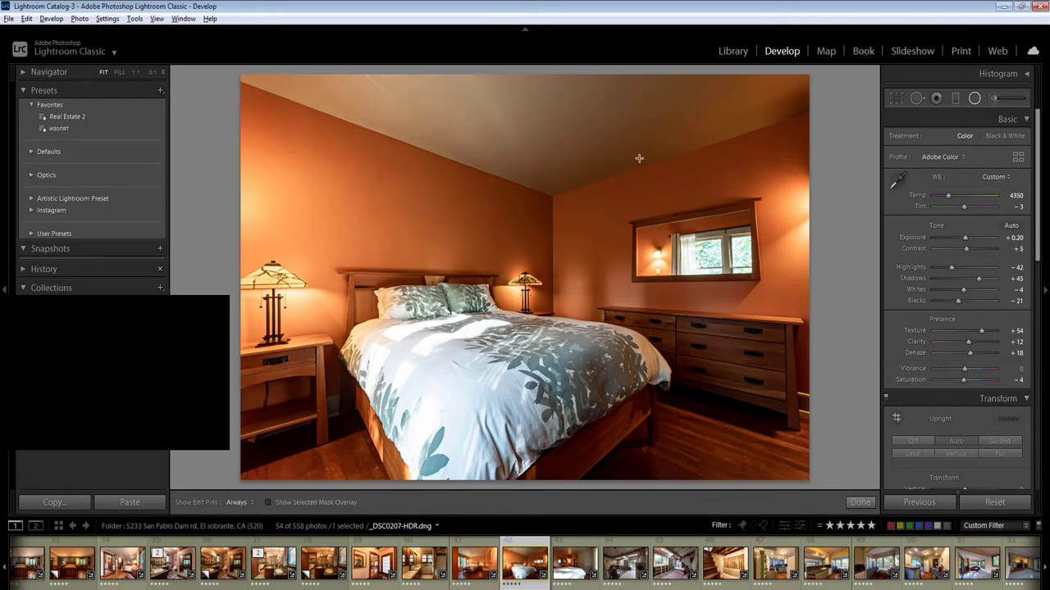
drag(625, 112, 905, 258)
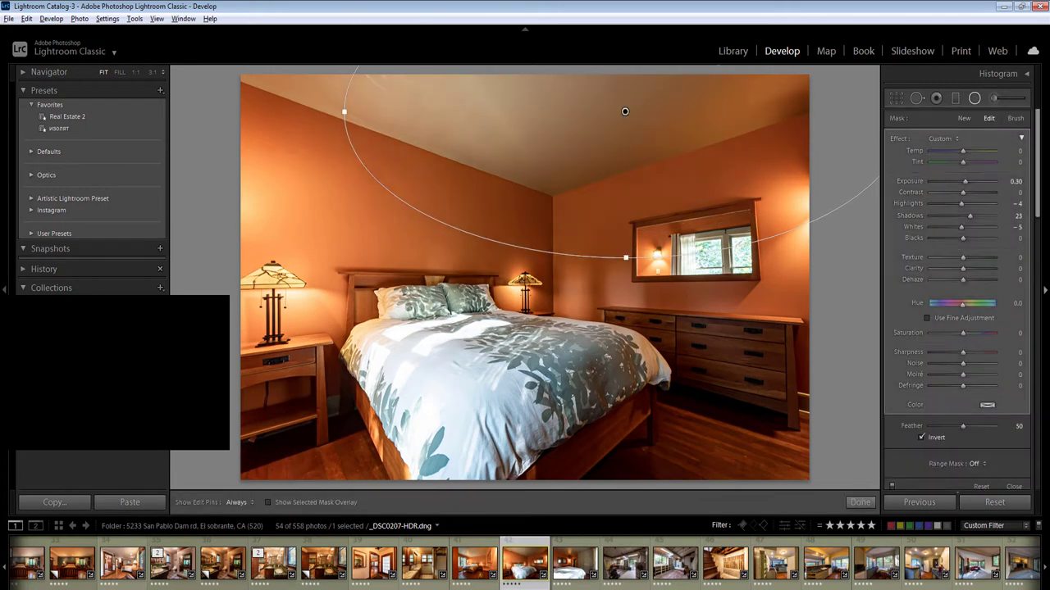
click(1015, 182)
text(1)
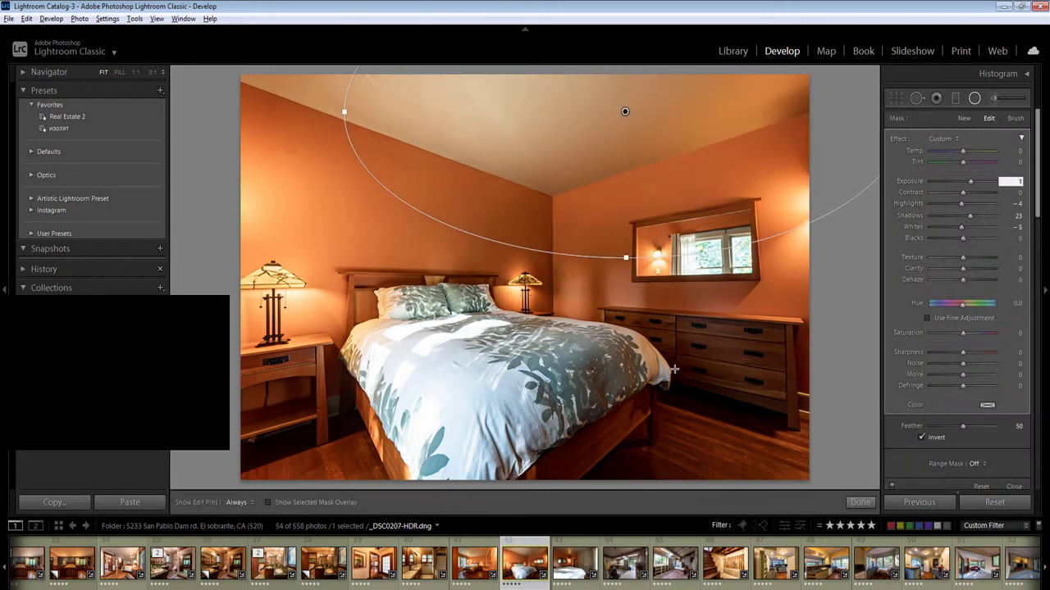
Draw radial filters over the dresser, with exposure 0.70, and over the wall corner above the far bedside lamp
drag(894, 485, 923, 502)
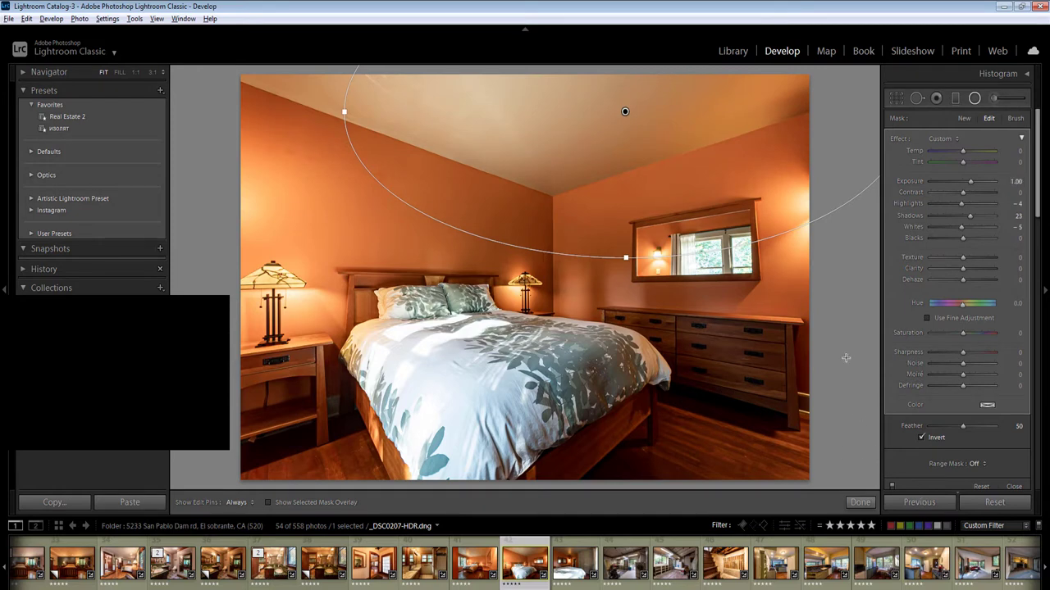
click(1019, 181)
text(1)
key(Down)
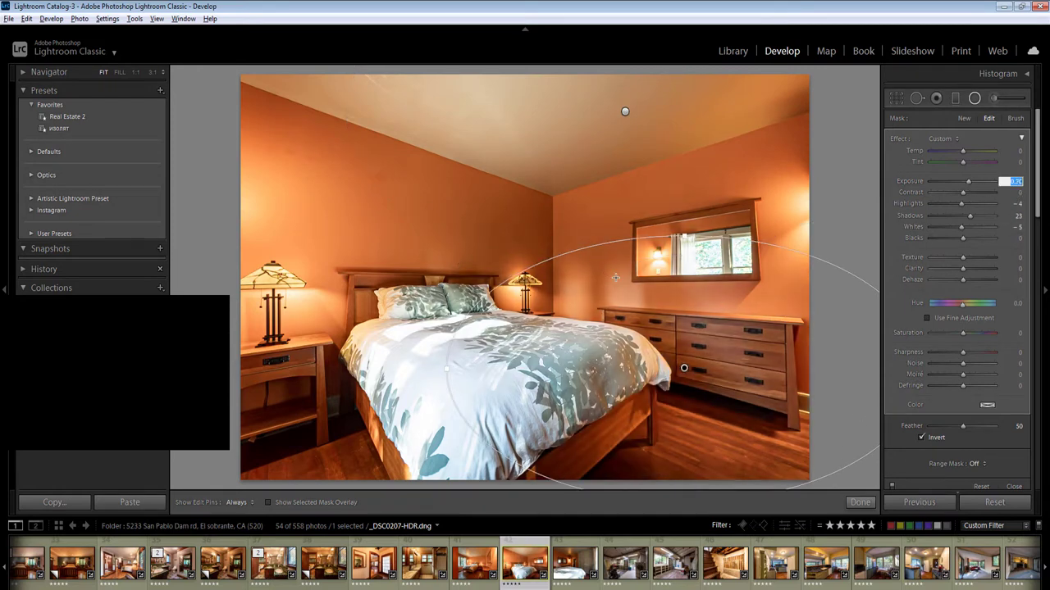
drag(517, 204, 668, 315)
click(449, 419)
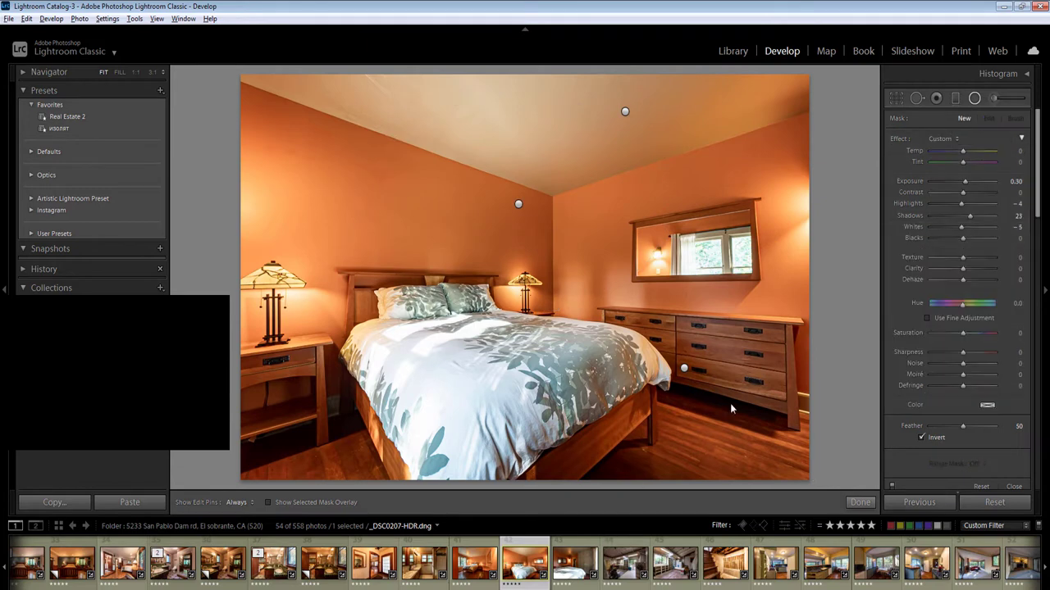
Draw a radial filter over the sunlit bedspread, lower its highlights and set its exposure to -0.50
drag(443, 408, 604, 533)
click(1016, 181)
text(-.3)
key(Return)
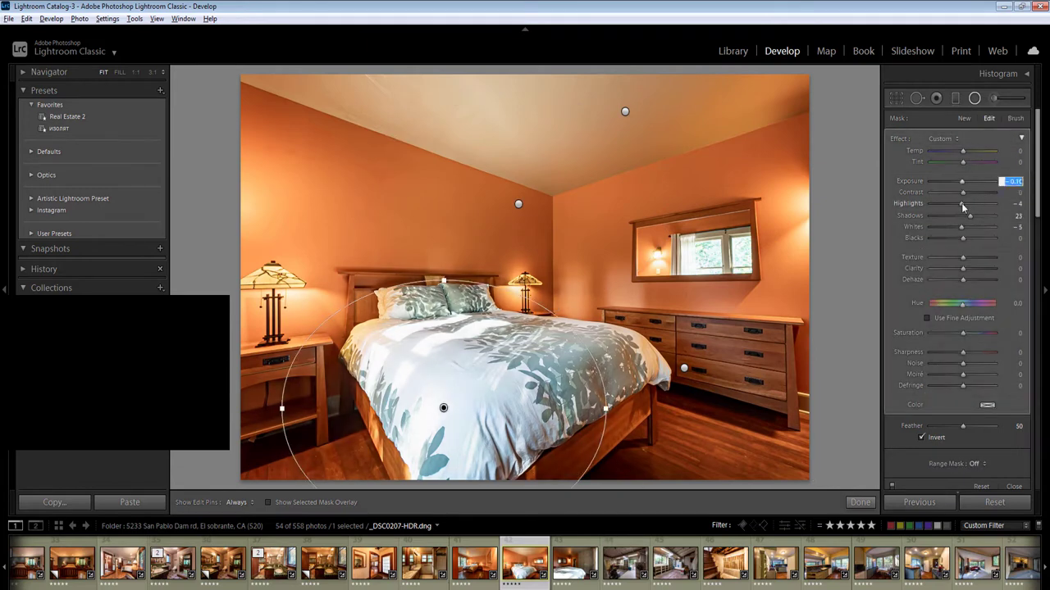
drag(962, 205, 954, 205)
click(1015, 181)
text(-.5)
key(Return)
key(Escape)
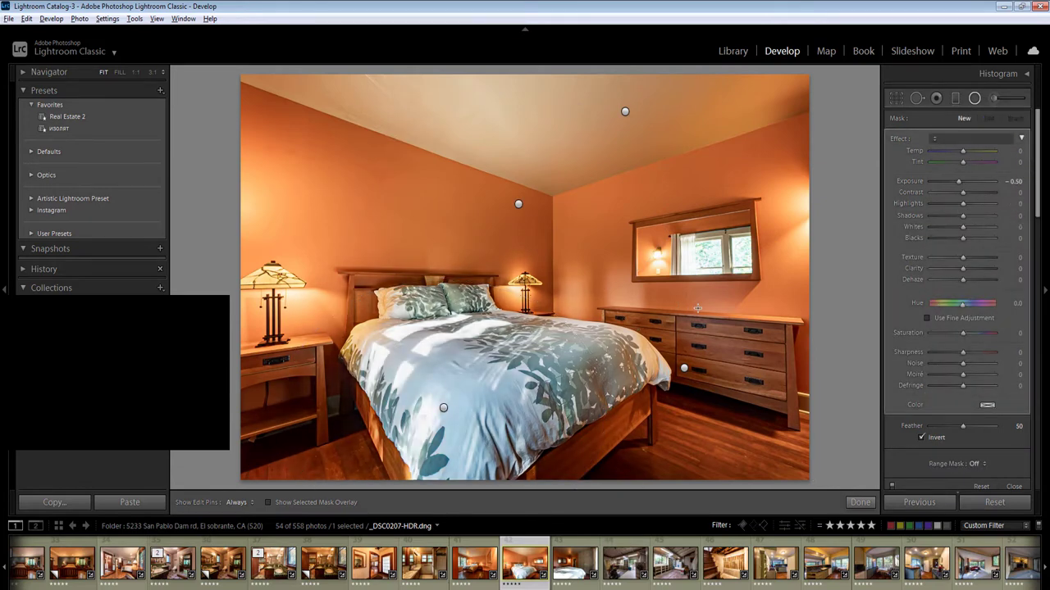
Go to the next bedroom photo, with the built-in closet, lower its exposure and apply automatic perspective correction
key(Escape)
key(Right)
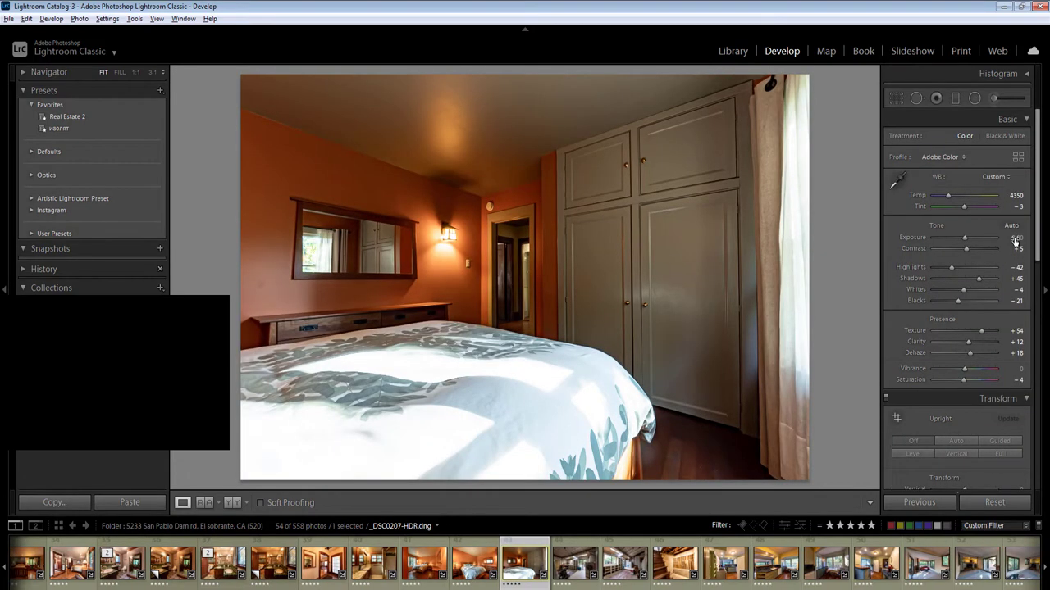
click(1015, 238)
key(Down)
click(958, 441)
Draw radial filters over the bedroom ceiling, with exposure 0.80, and over the closet doors, with exposure 0.30
key(shift+m)
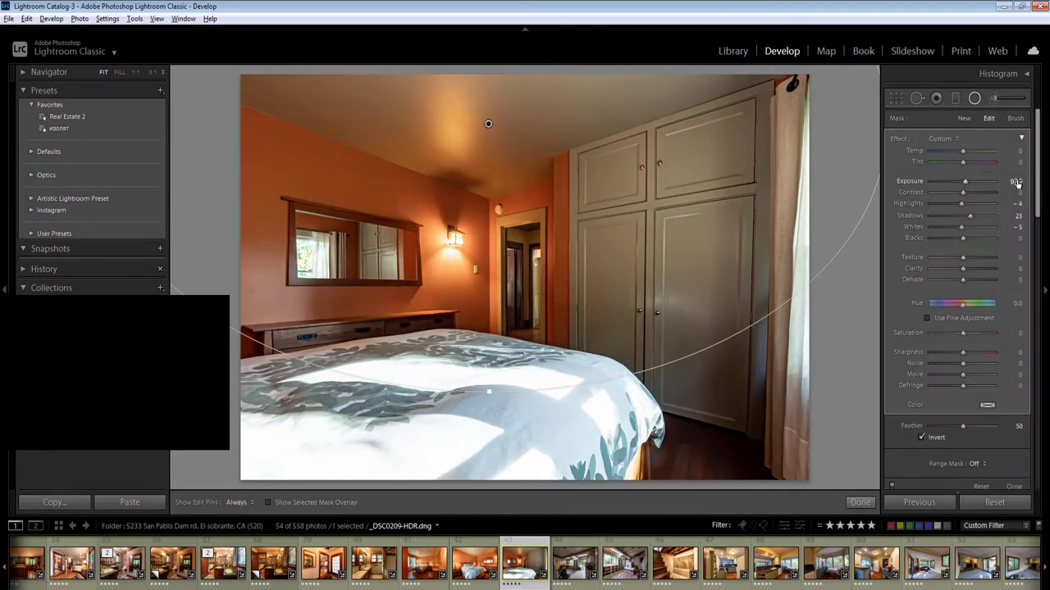
click(1014, 181)
text(1.)
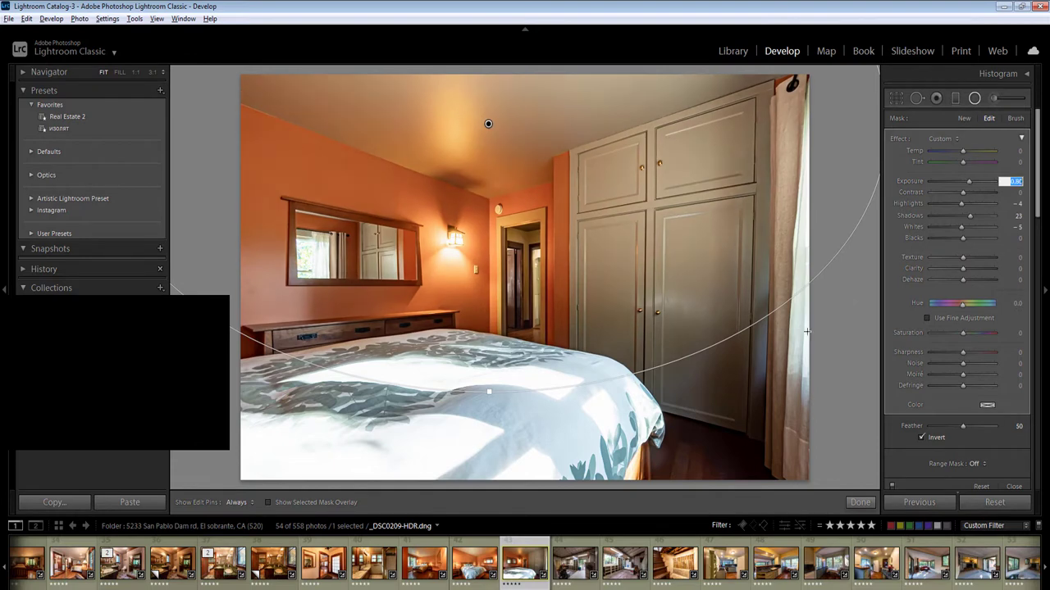
key(Return)
key(Return)
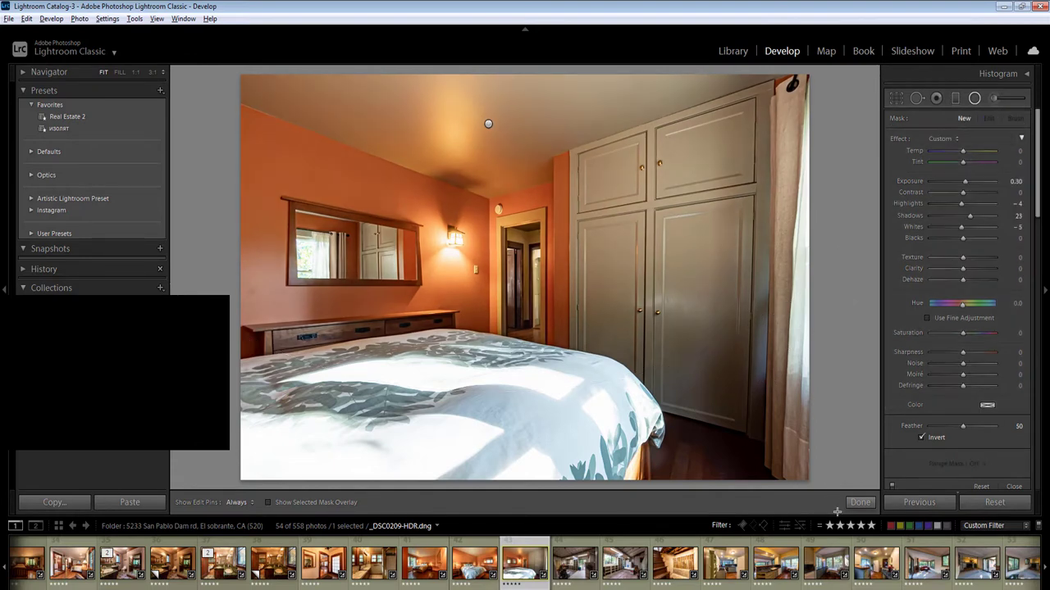
drag(699, 291, 840, 515)
Draw a radial filter over the sunlit bed with exposure -0.60 and highlights -40
drag(405, 432, 722, 570)
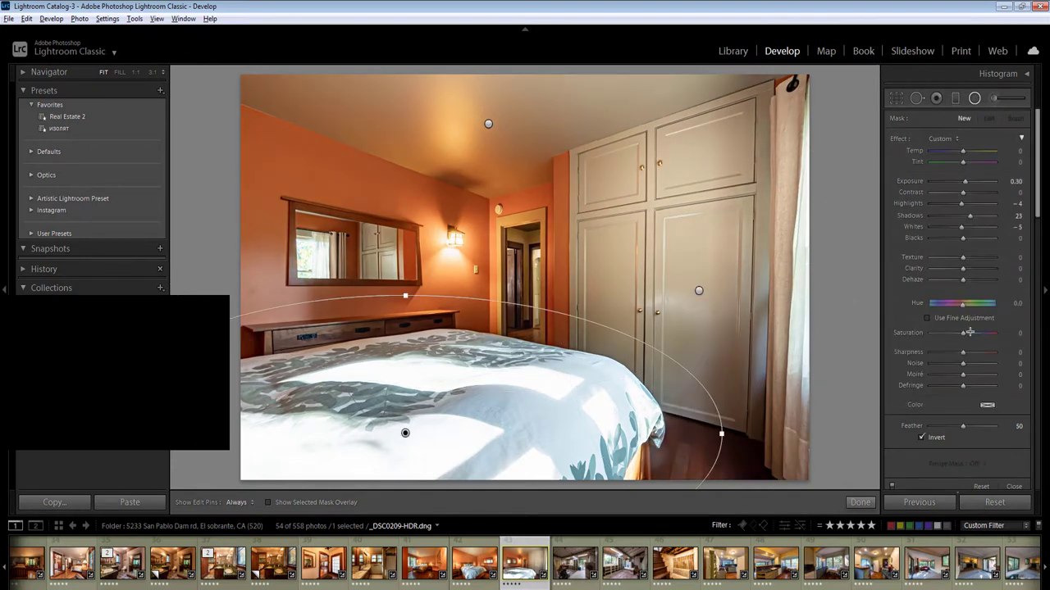
click(1015, 181)
text(-0.2)
key(Return)
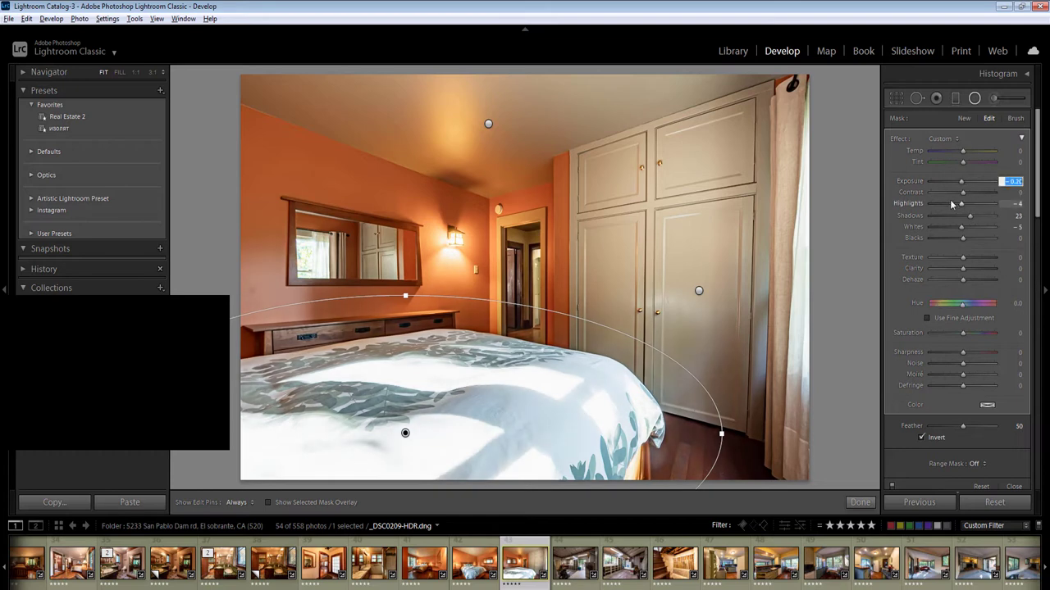
key(Down)
key(Down)
key(Down)
key(Down)
click(950, 202)
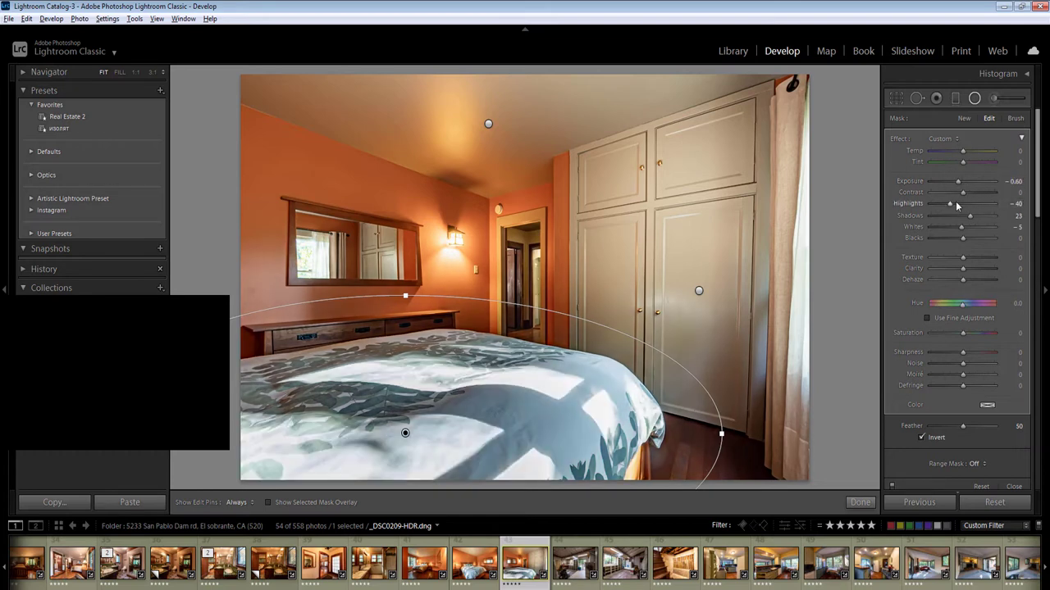
key(Return)
key(Return)
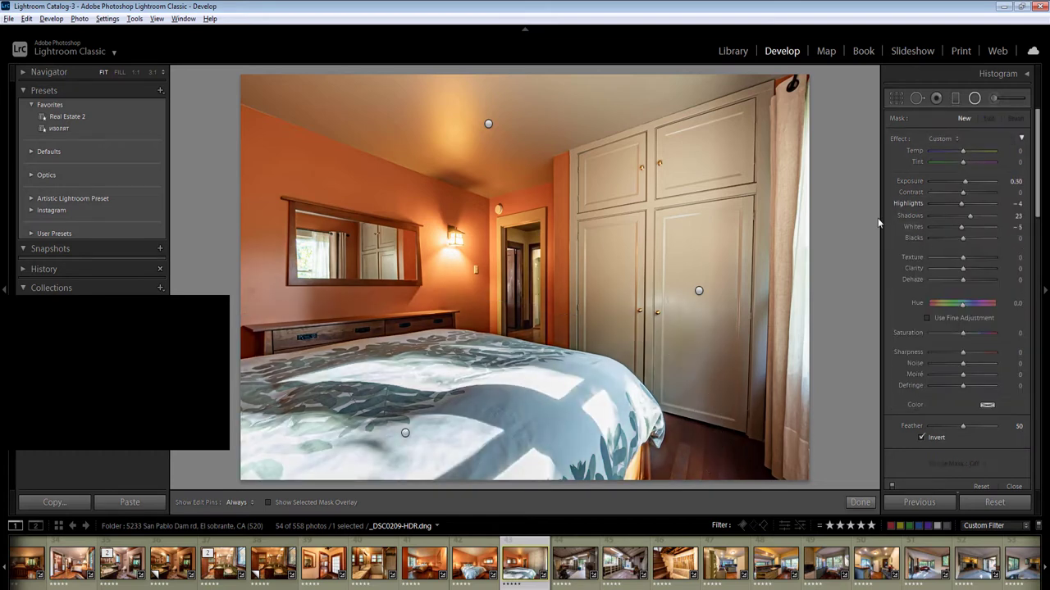
Go to the garage photo with the front-loading washer and draw a radial filter over the wall with the plywood panel, with exposure 0.70
key(Right)
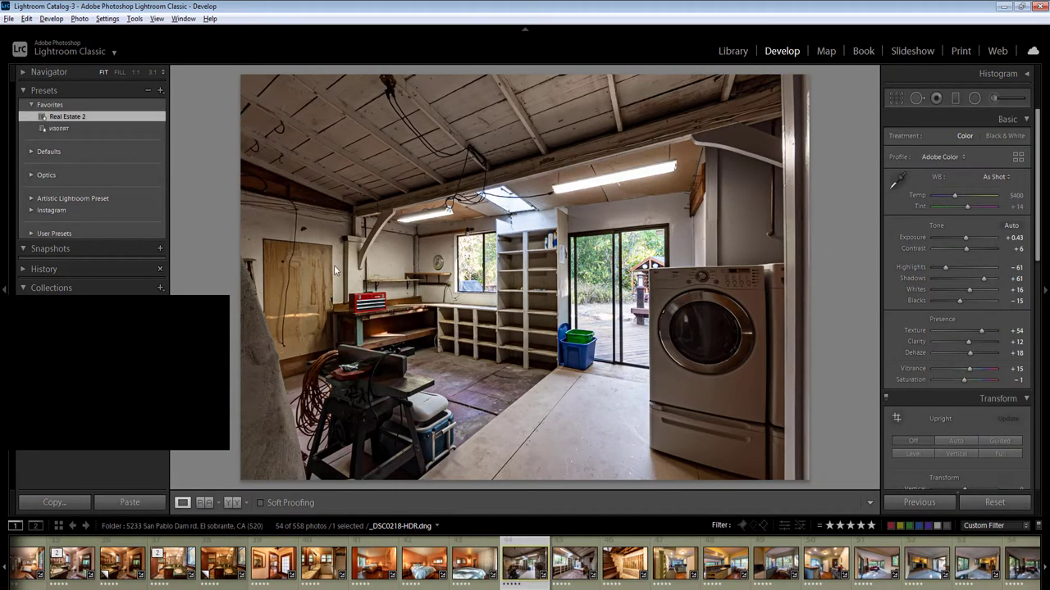
key(shift+m)
drag(308, 226, 594, 533)
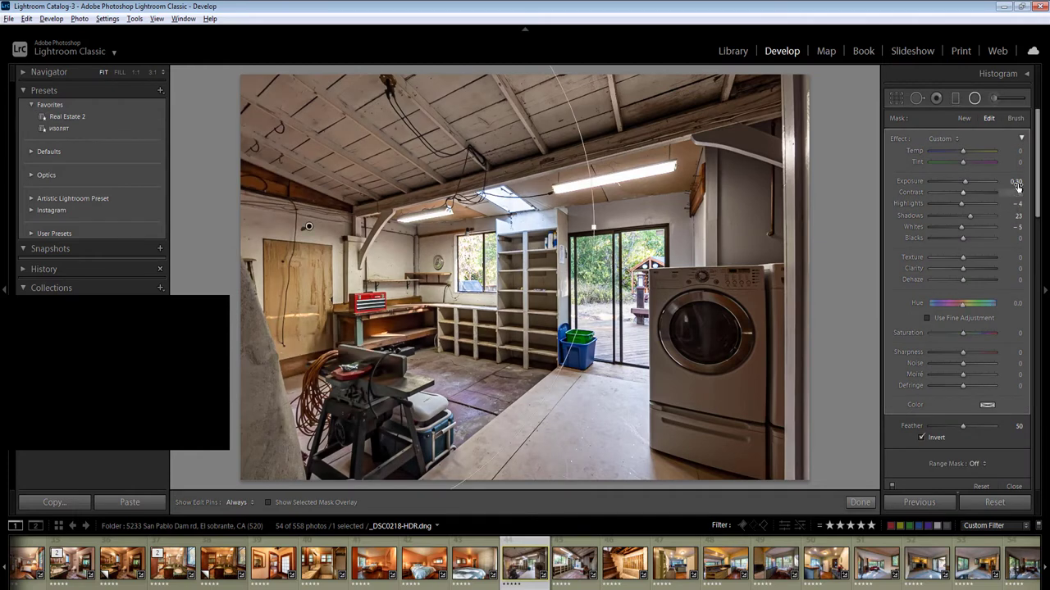
click(1017, 182)
text(0.7)
key(Return)
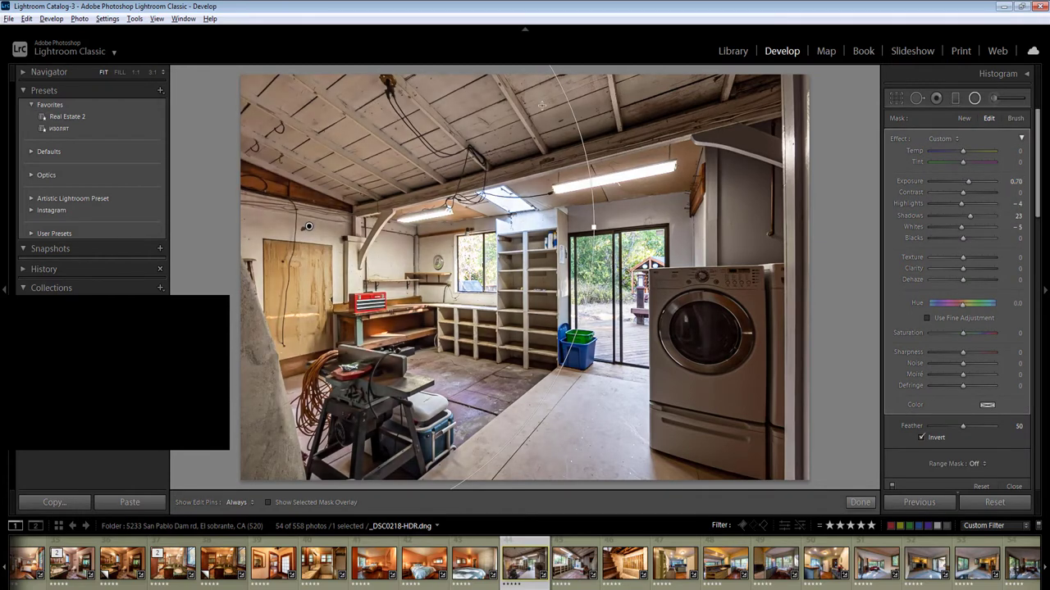
Draw radial filters with exposure 0.30 over the garage's wooden ceiling and over the washer
drag(518, 95, 851, 222)
drag(758, 289, 758, 290)
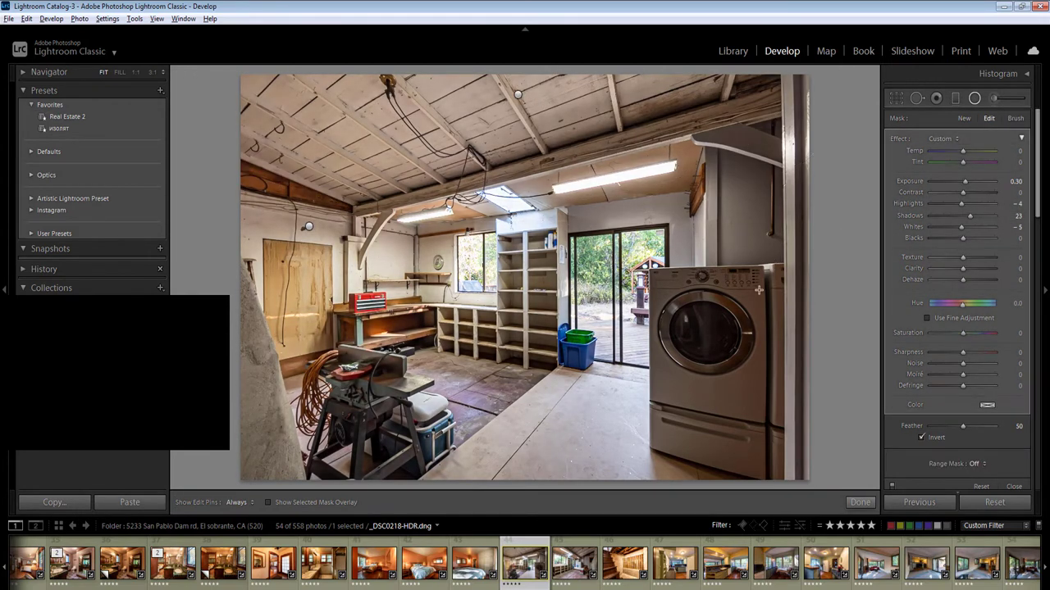
drag(743, 341, 850, 515)
key(Return)
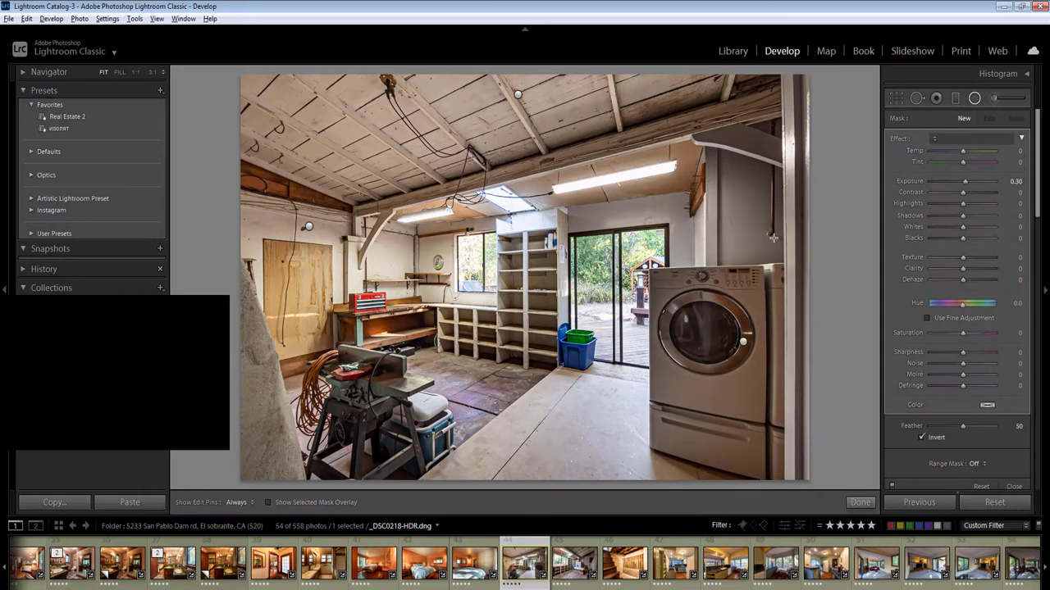
Draw a radial filter over the sliding glass door with exposure -0.40 and highlights -35
drag(644, 359, 658, 382)
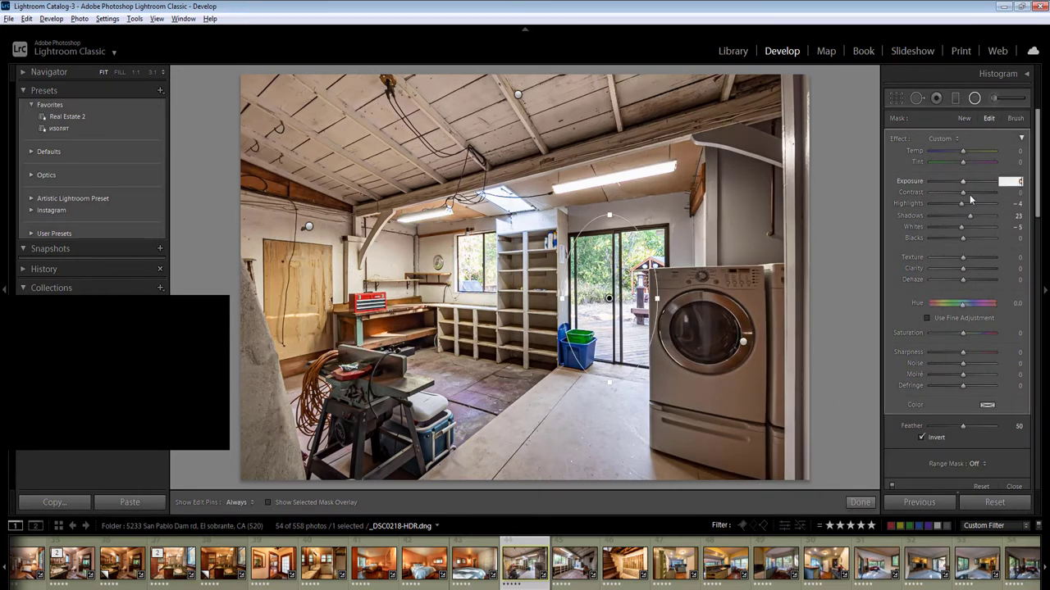
key(Down)
key(Down)
key(Down)
key(Down)
click(952, 204)
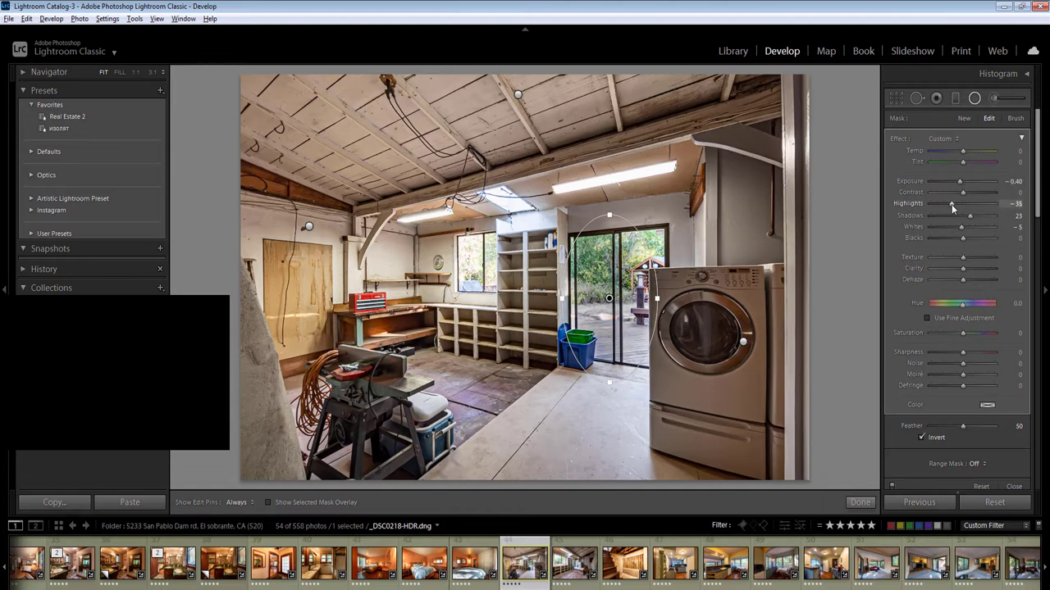
Draw a small radial filter over the garage's back window with exposure -0.50, reduced highlights and temperature 15
click(474, 262)
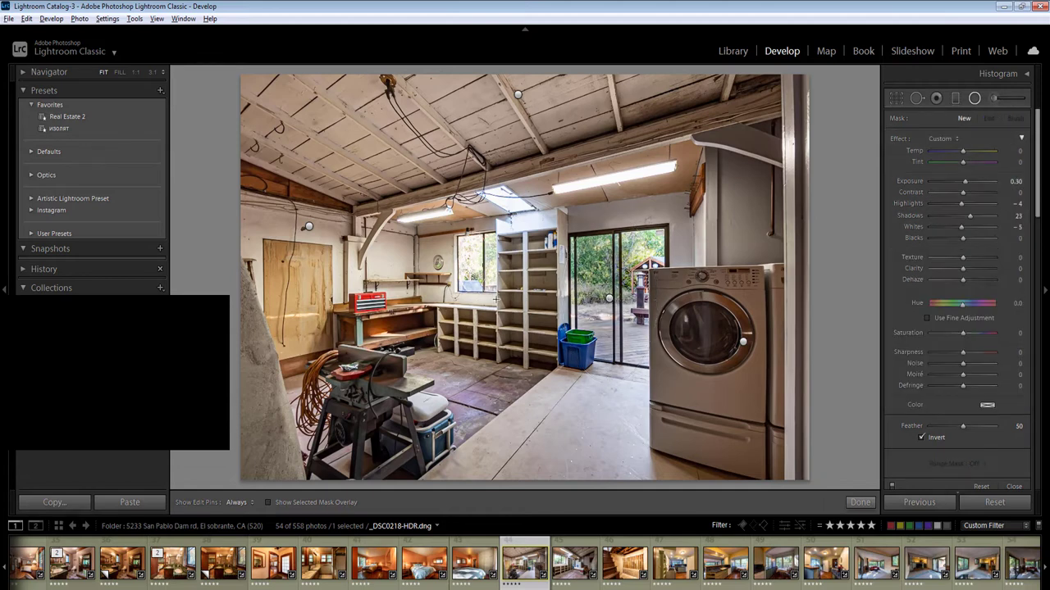
click(472, 259)
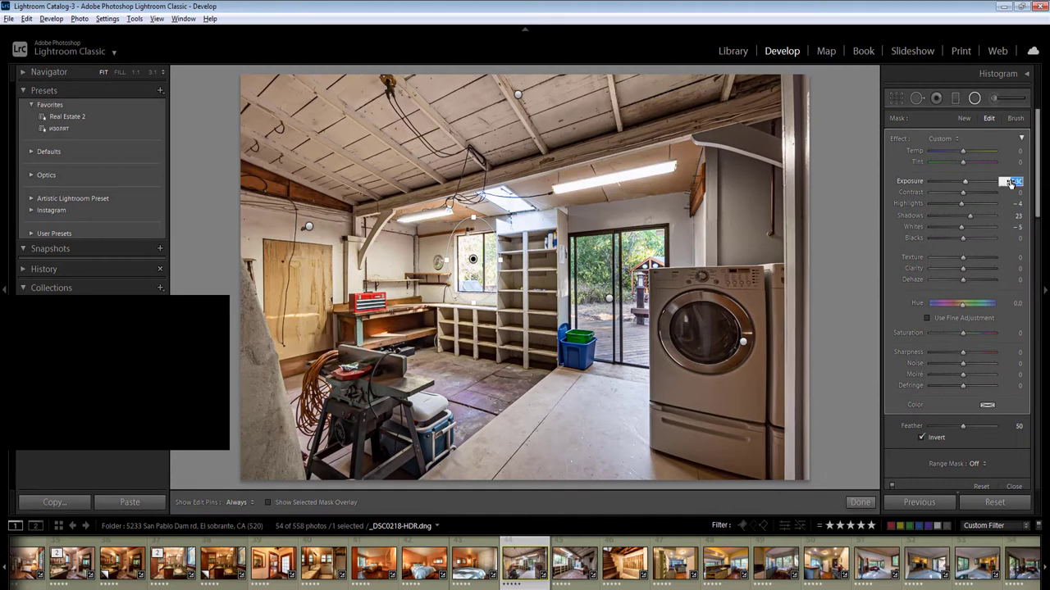
key(Down)
key(Down)
key(Down)
key(Down)
key(Down)
key(Down)
key(Down)
key(Down)
click(950, 204)
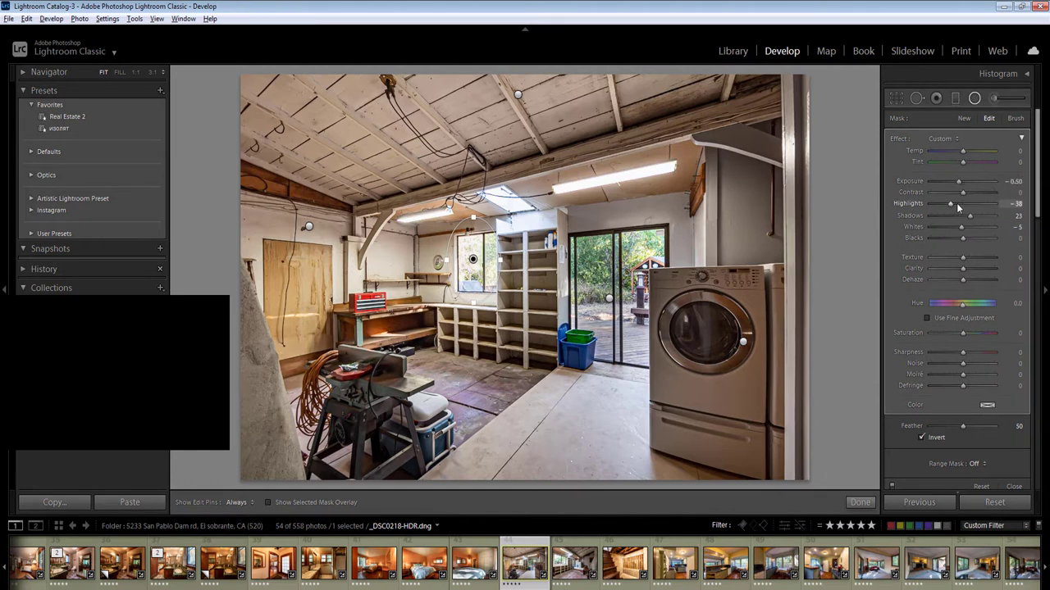
click(1015, 153)
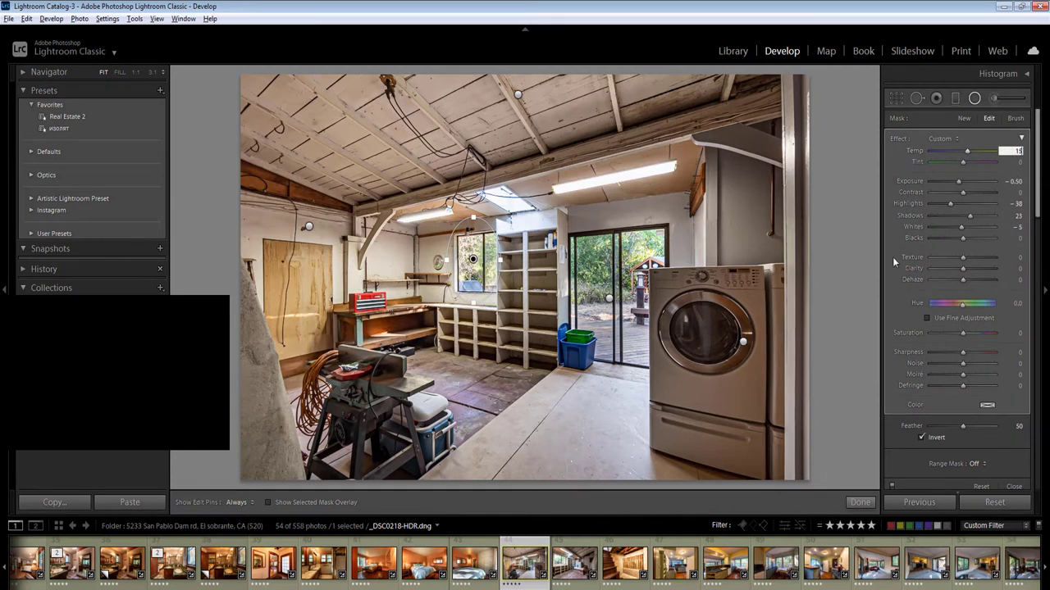
key(Return)
key(shift+m)
Select the edited garage photo together with the two photos after it and synchronize its settings to them
key(Right)
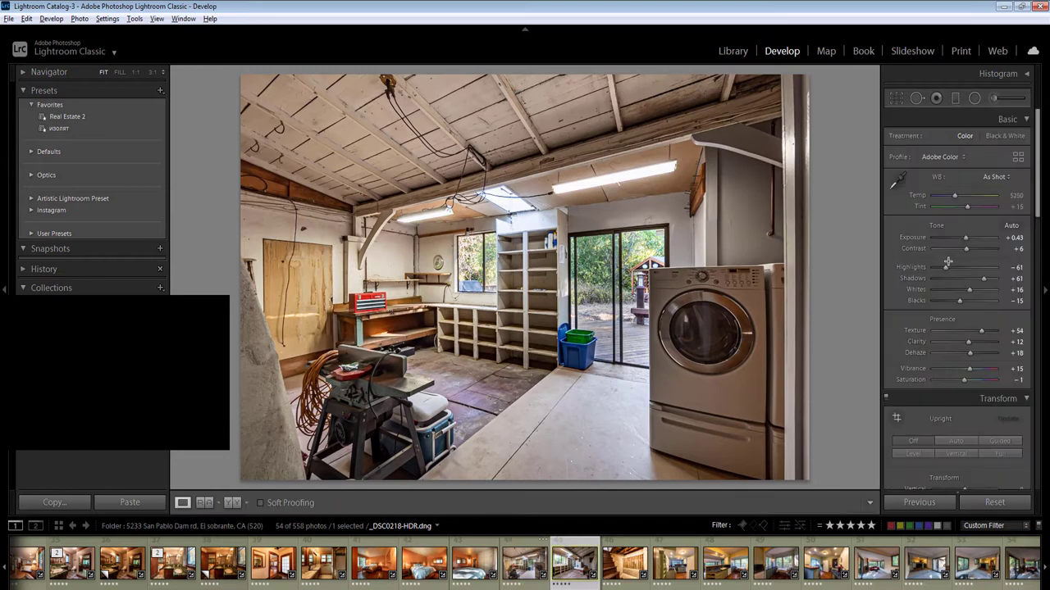
key(Left)
key(Right)
key(shift+Left)
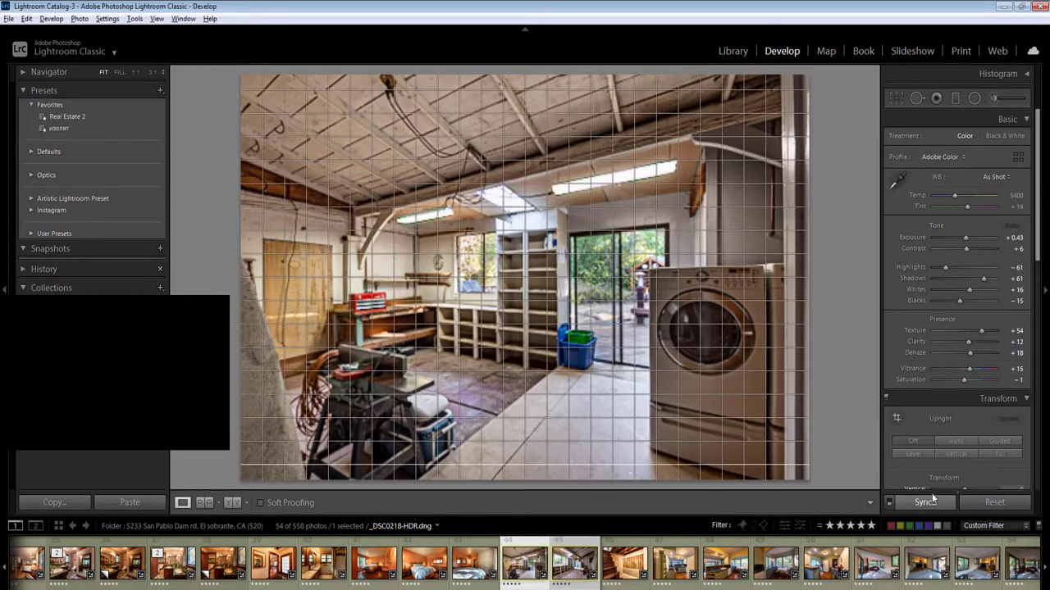
key(shift+Right)
click(932, 503)
key(Return)
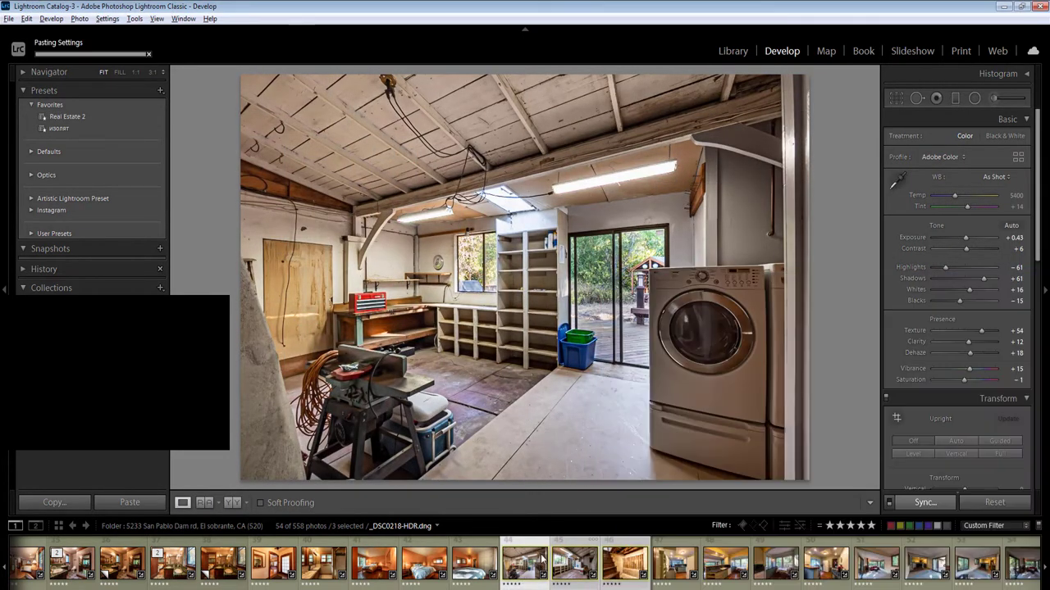
Open only the second garage photo and set its exposure to +0.23 and whites to -26
click(471, 566)
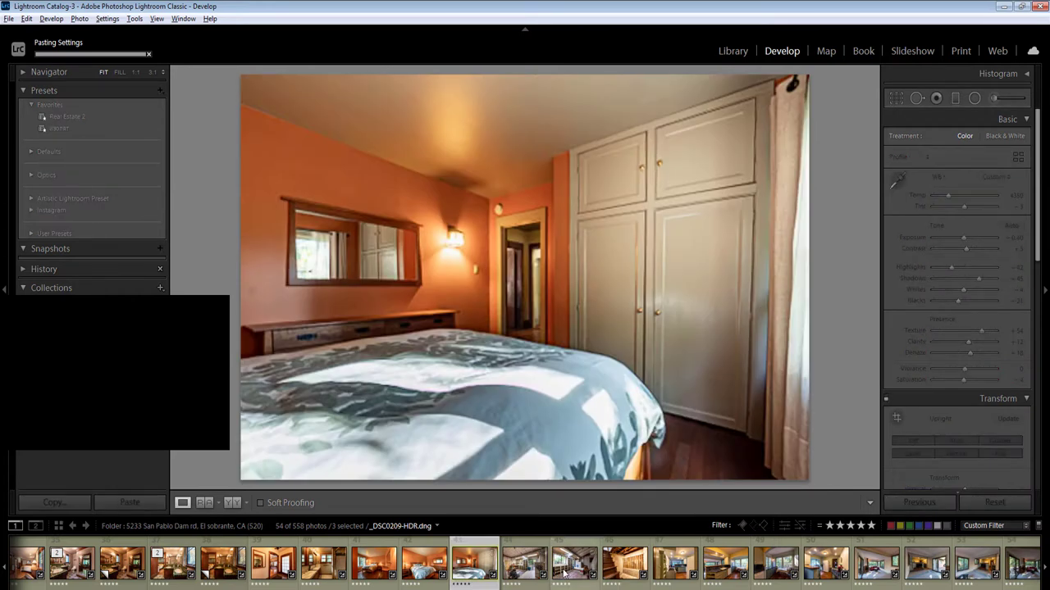
click(563, 572)
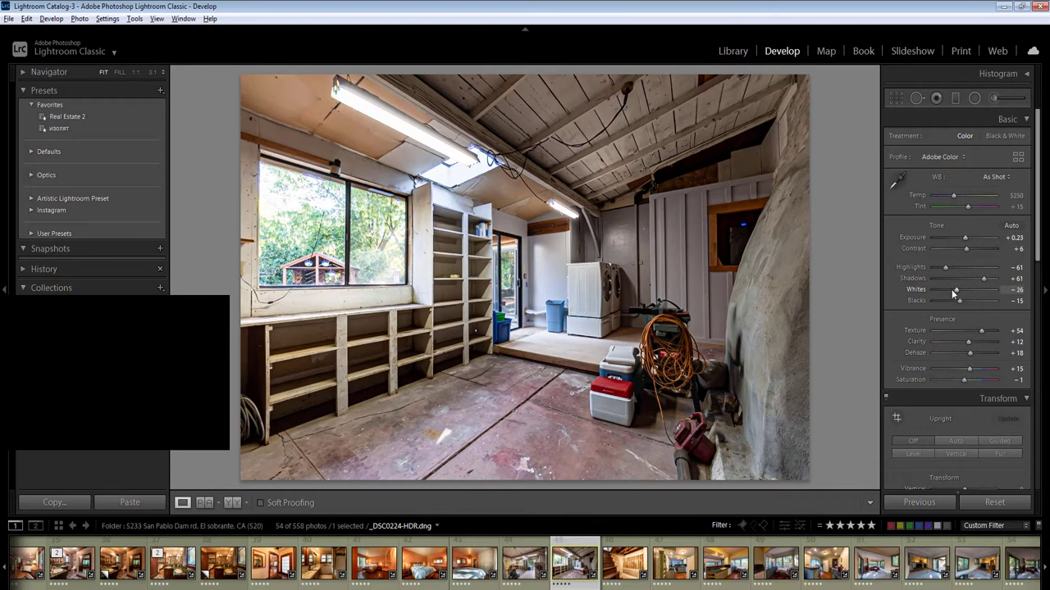
Draw a large radial filter over the panelled wall and rough masonry of the second garage photo, with exposure 1.00
key(shift+m)
drag(718, 221, 838, 379)
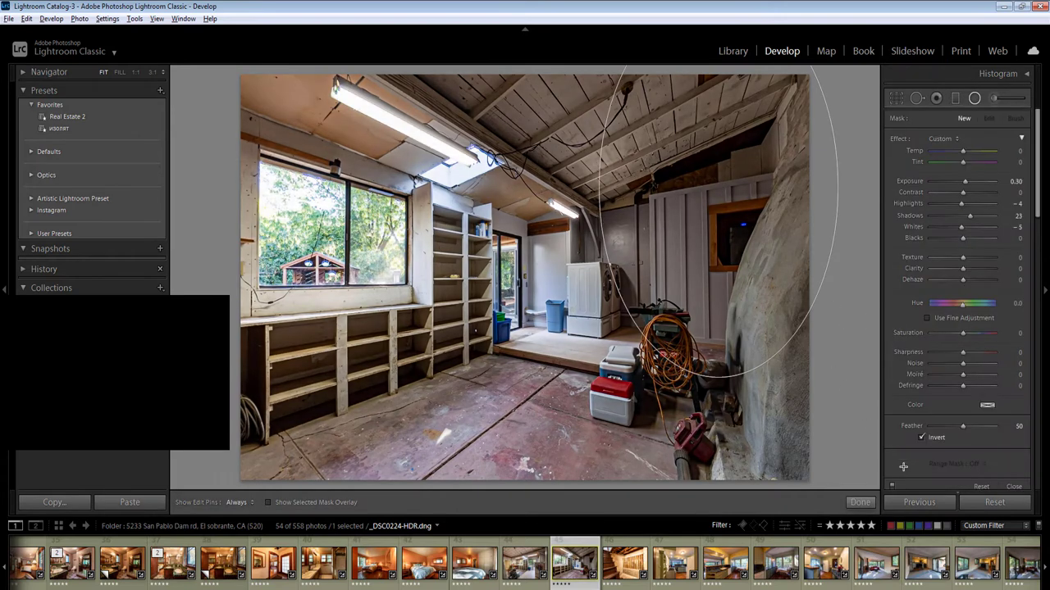
drag(902, 467, 917, 478)
click(1019, 182)
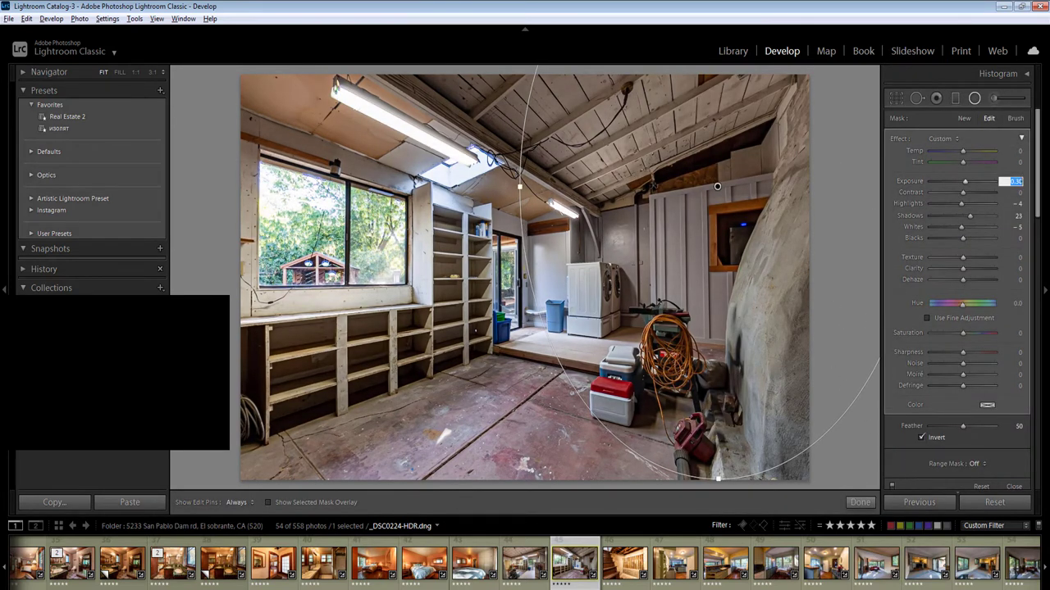
text(1)
key(Return)
Draw a large radial filter centred on the garage window with exposure -0.90
drag(278, 209, 561, 514)
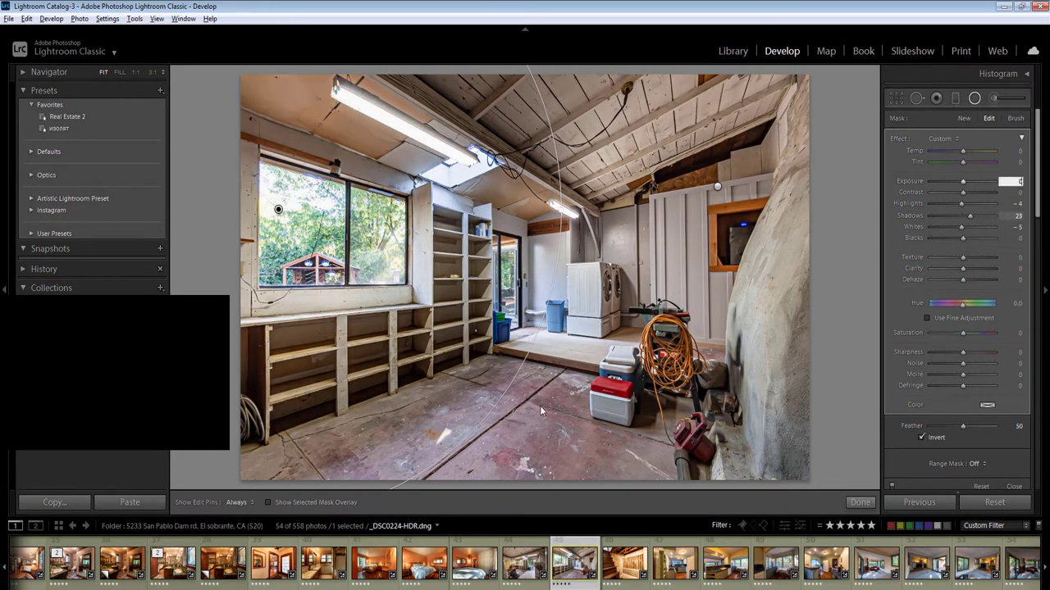
text(-0.7)
key(Return)
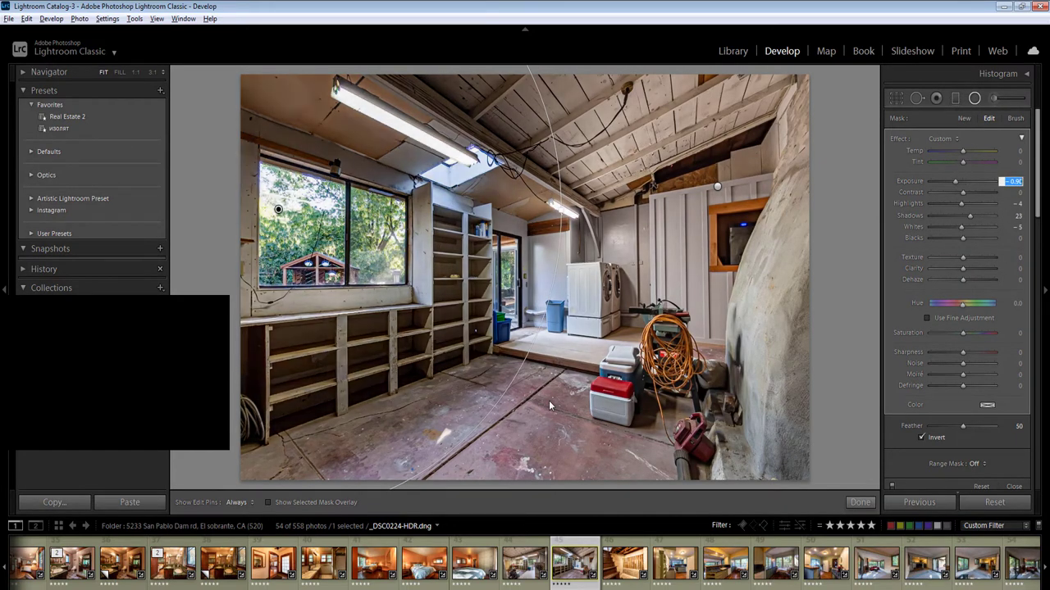
Draw radial filters over the laundry corner, with exposure -0.10 and temperature 15, and over the ceiling near the skylight
drag(546, 287, 646, 402)
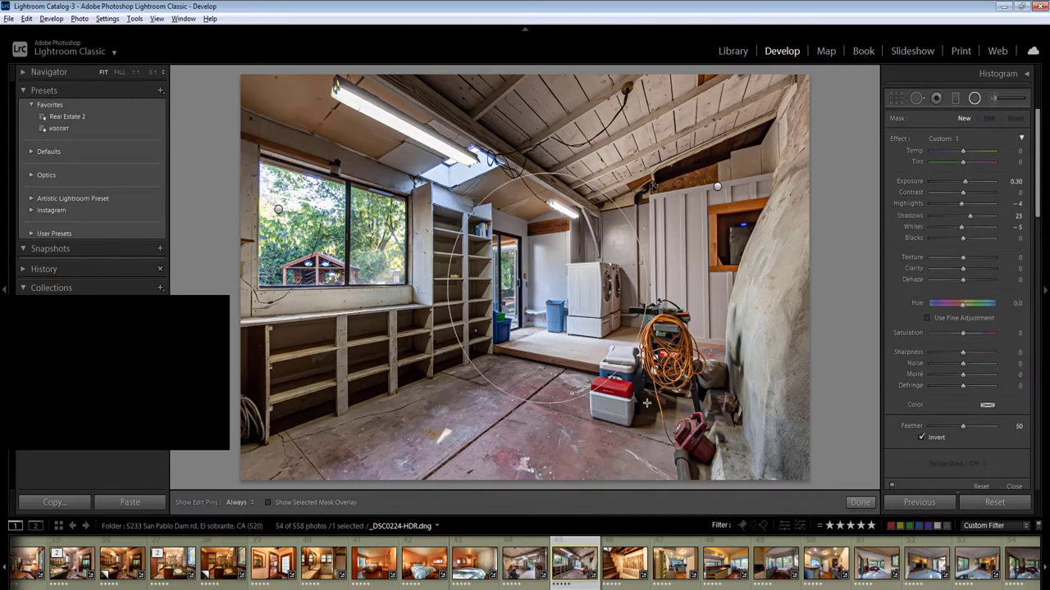
click(1014, 182)
text(-0.1)
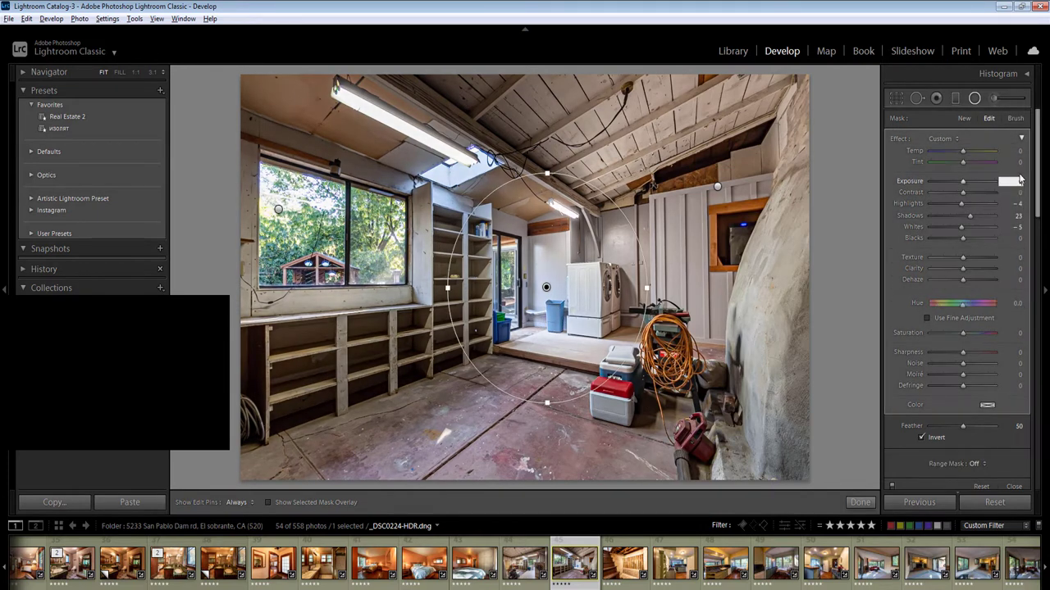
key(Return)
click(1018, 151)
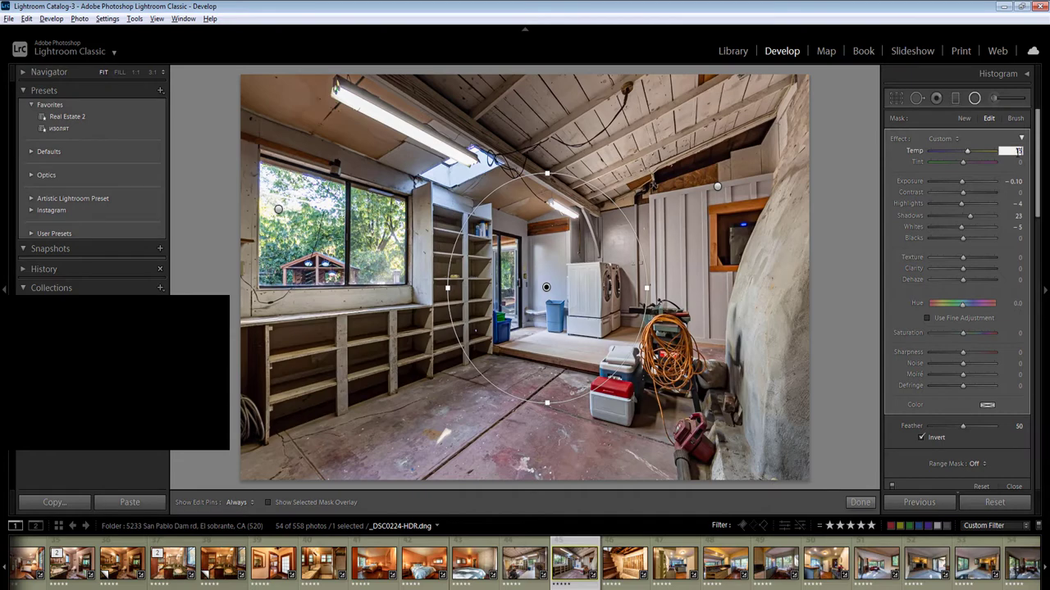
drag(507, 83, 728, 186)
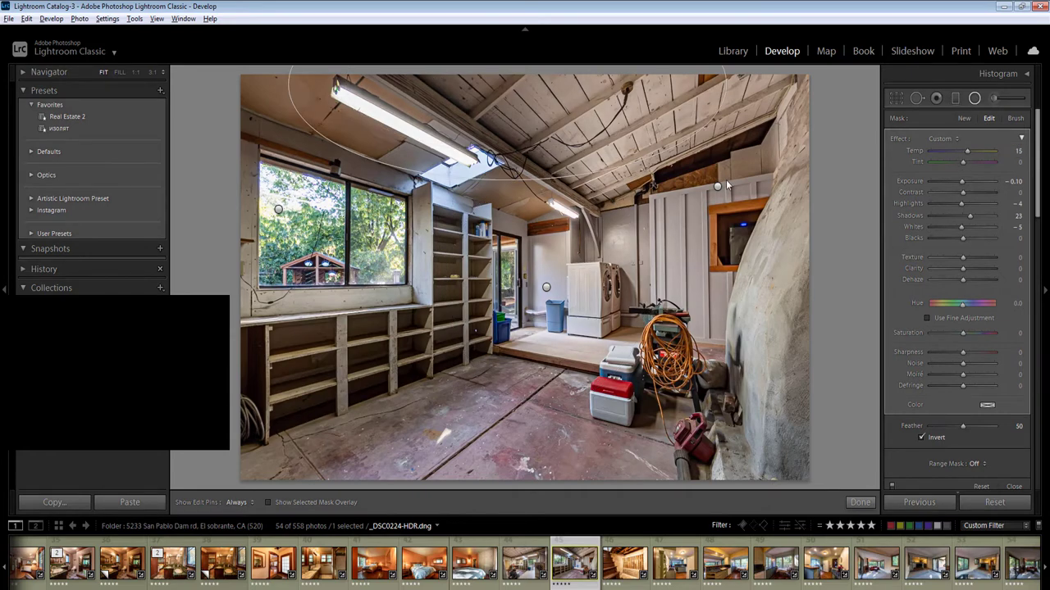
key(shift+m)
Go to the wine cellar photo, apply automatic perspective correction and set its white balance to Auto
key(Right)
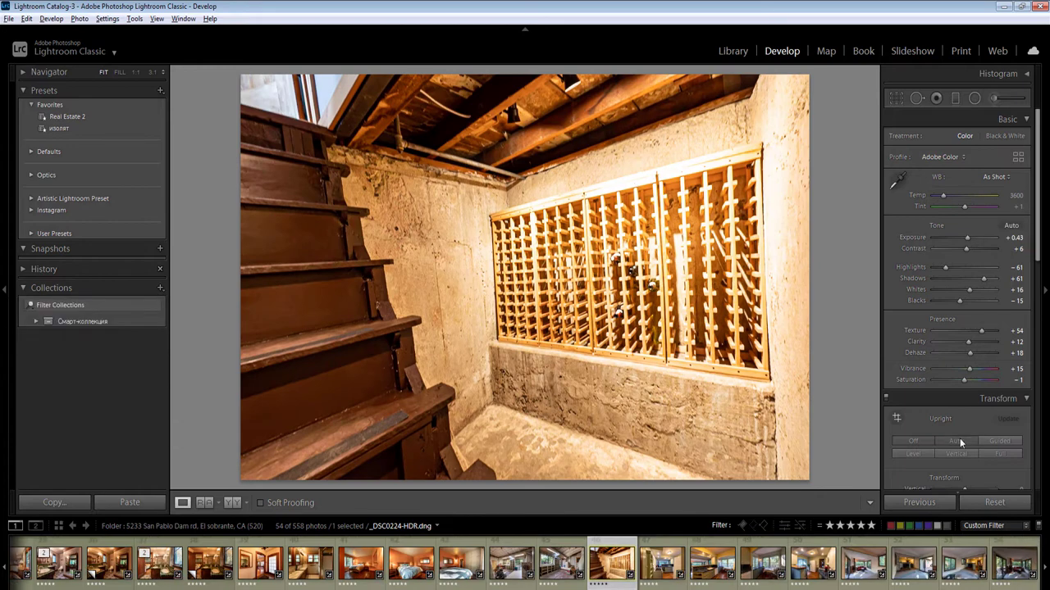
click(959, 440)
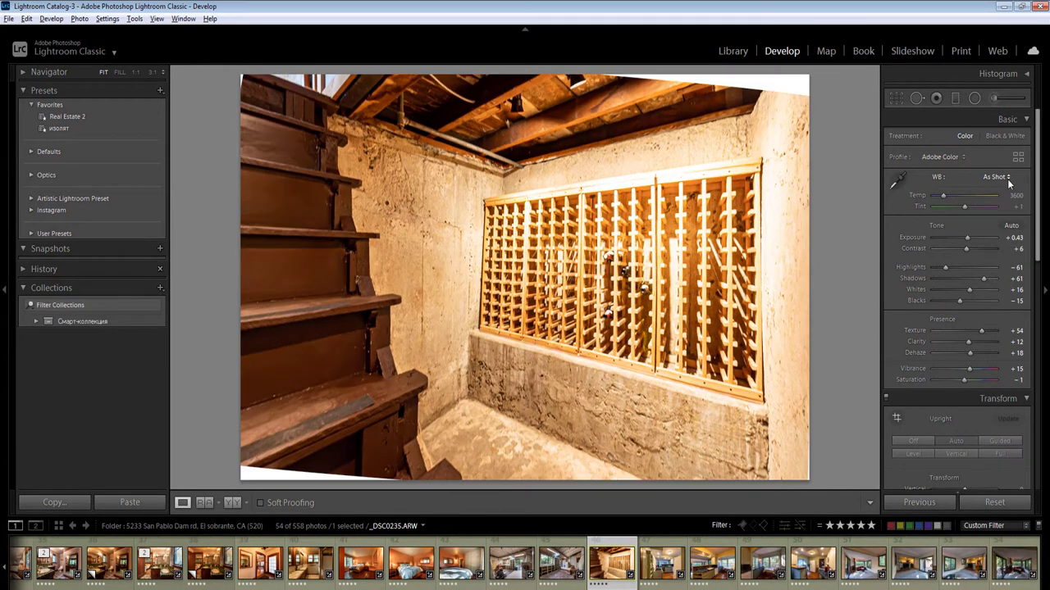
click(995, 178)
click(996, 205)
Set the wine cellar photo's exposure to +0.13 and whites to -35
click(1013, 239)
key(Down)
key(Down)
key(Down)
click(954, 290)
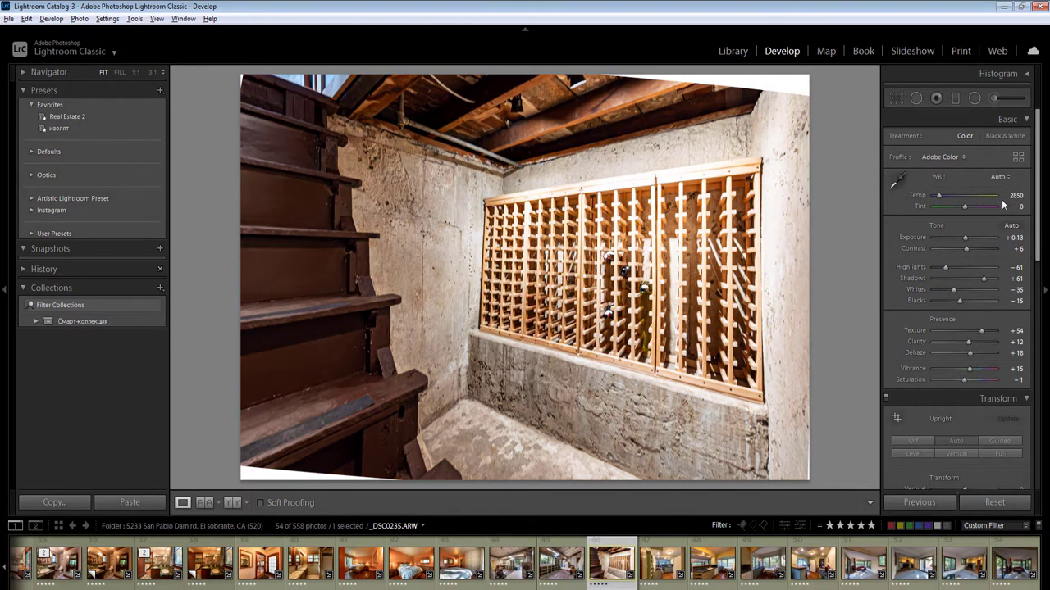
Set the wine cellar photo's temperature to 3000 and its exposure to -0.40
text(3000)
key(Return)
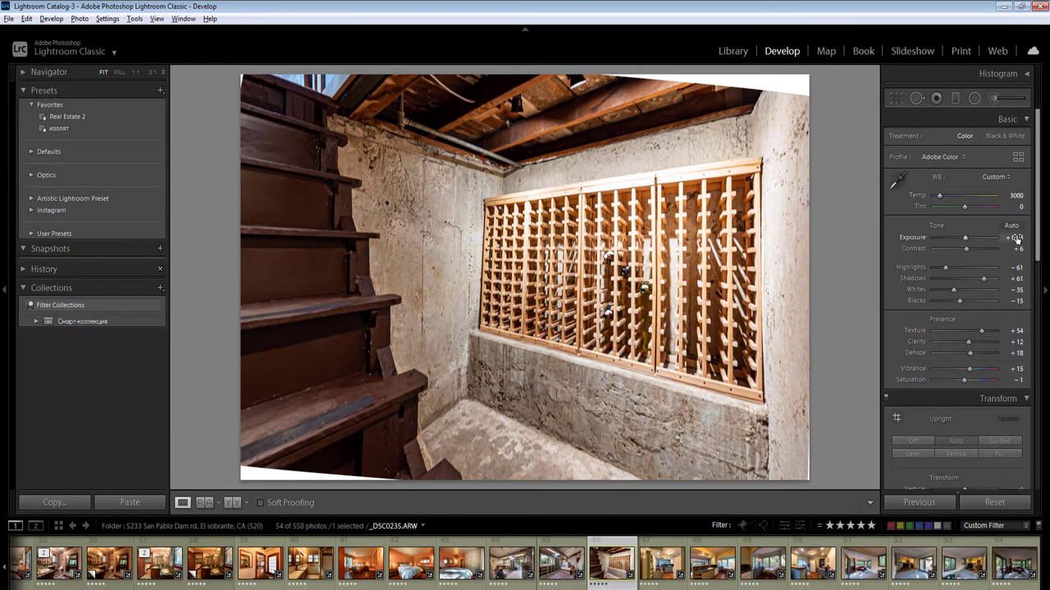
key(Down)
text(-0.4)
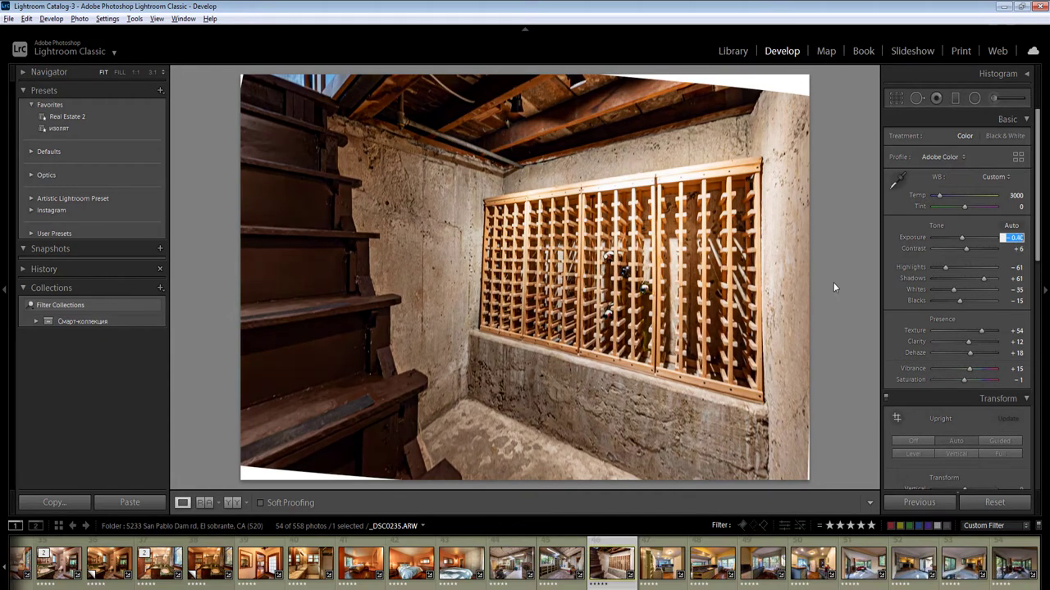
key(Return)
Constrain the wine cellar photo's crop to remove the blank corners left by the perspective correction
key(shift+m)
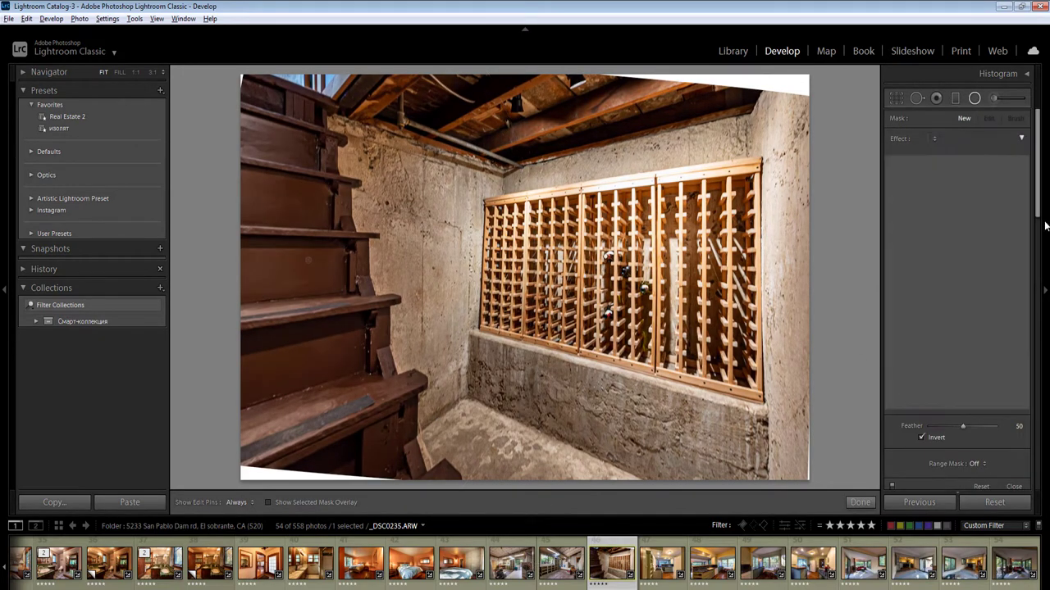
key(shift+m)
drag(1039, 217, 1030, 384)
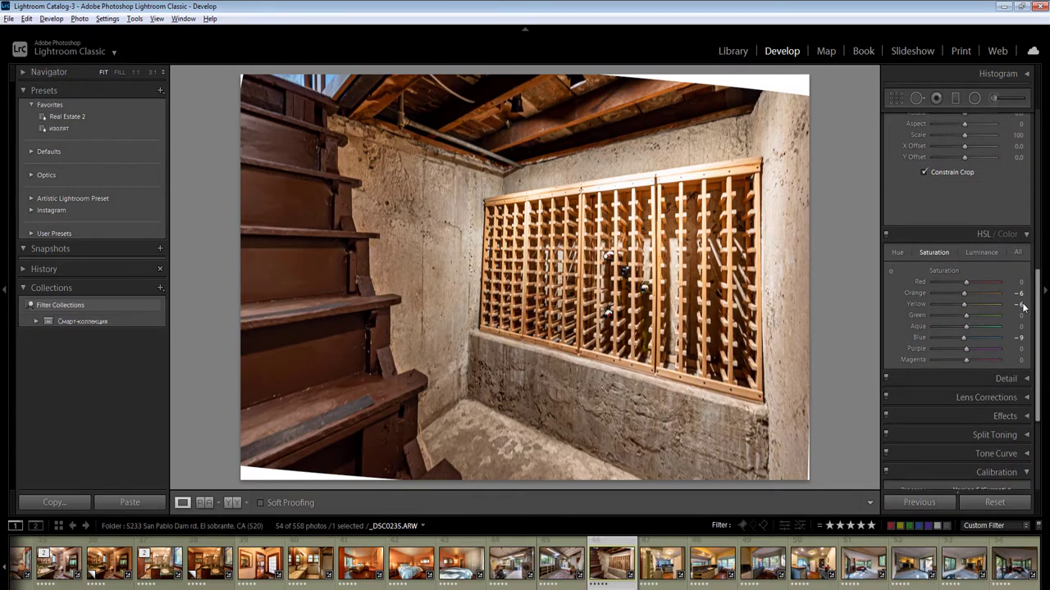
Go to the kitchen photo with the stove, apply automatic perspective correction and set its whites to -21
key(Right)
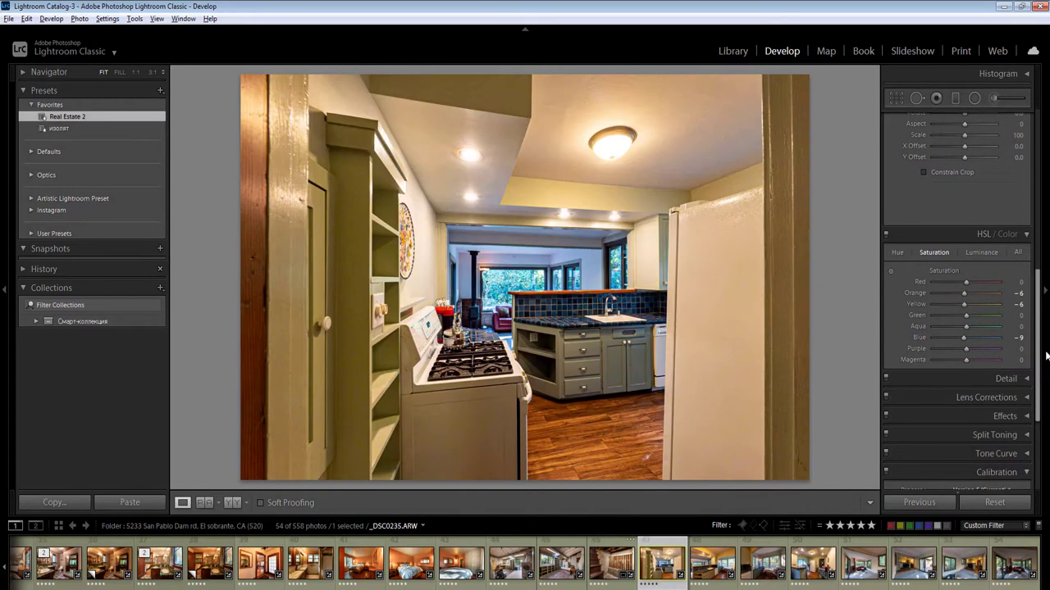
scroll(966, 422, up, 10)
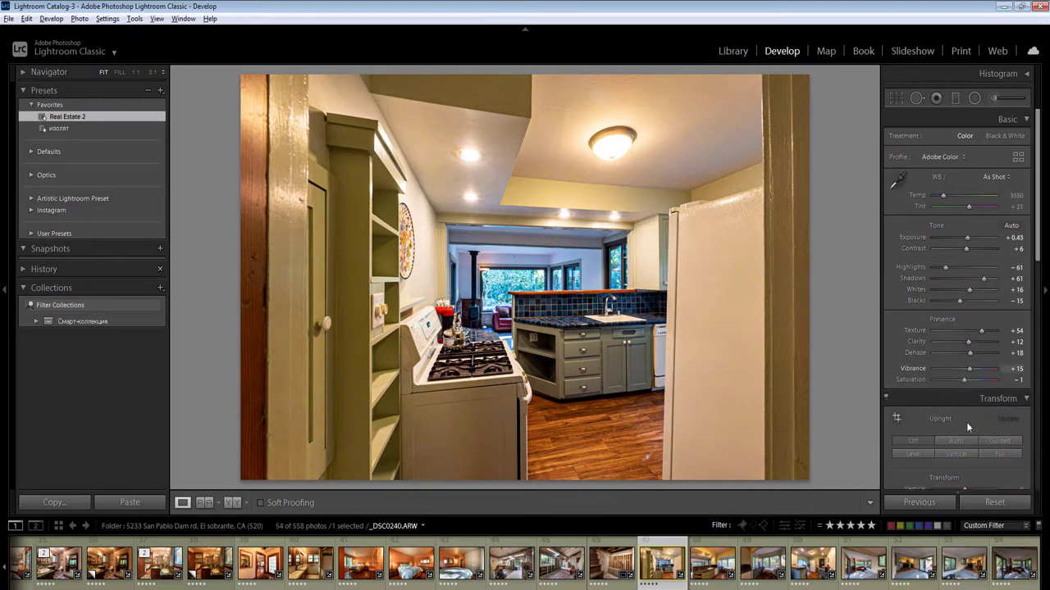
click(963, 442)
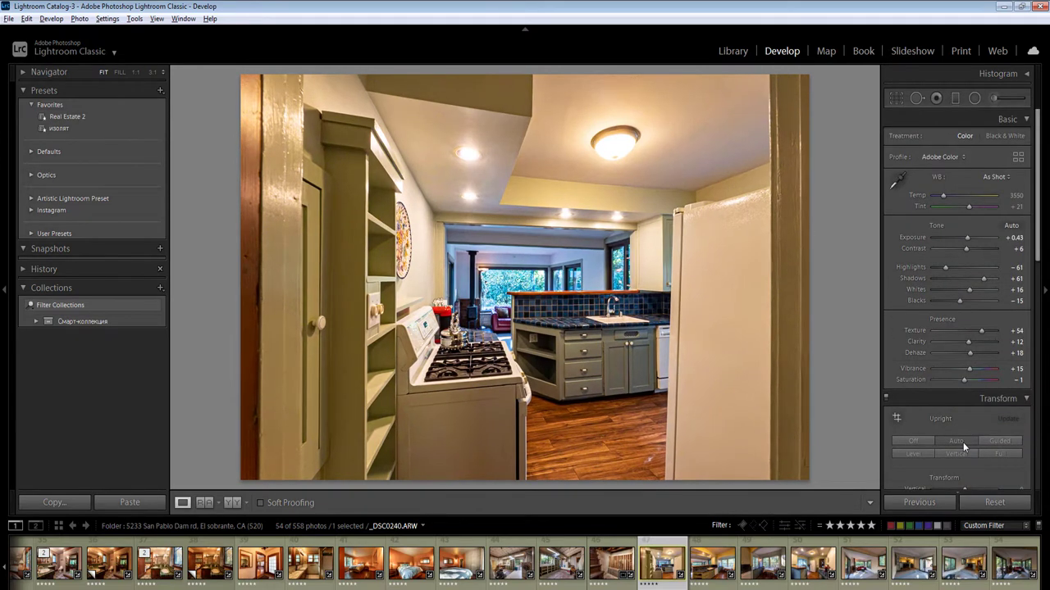
drag(970, 289, 958, 290)
Create a virtual copy of the stove photo and set the copy's temperature to 4800 and exposure to -0.30
right_click(657, 569)
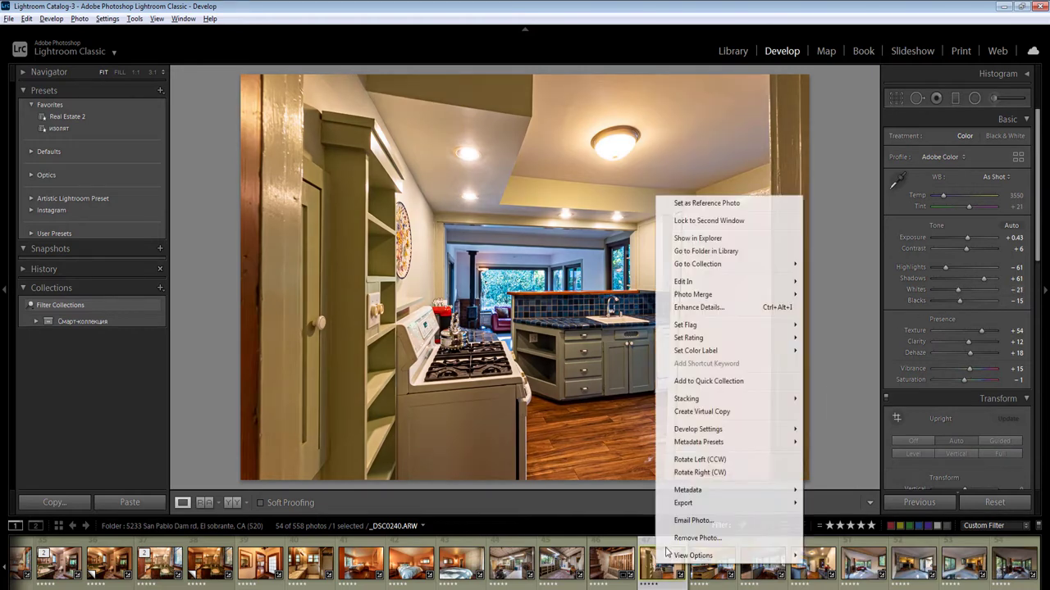
click(713, 414)
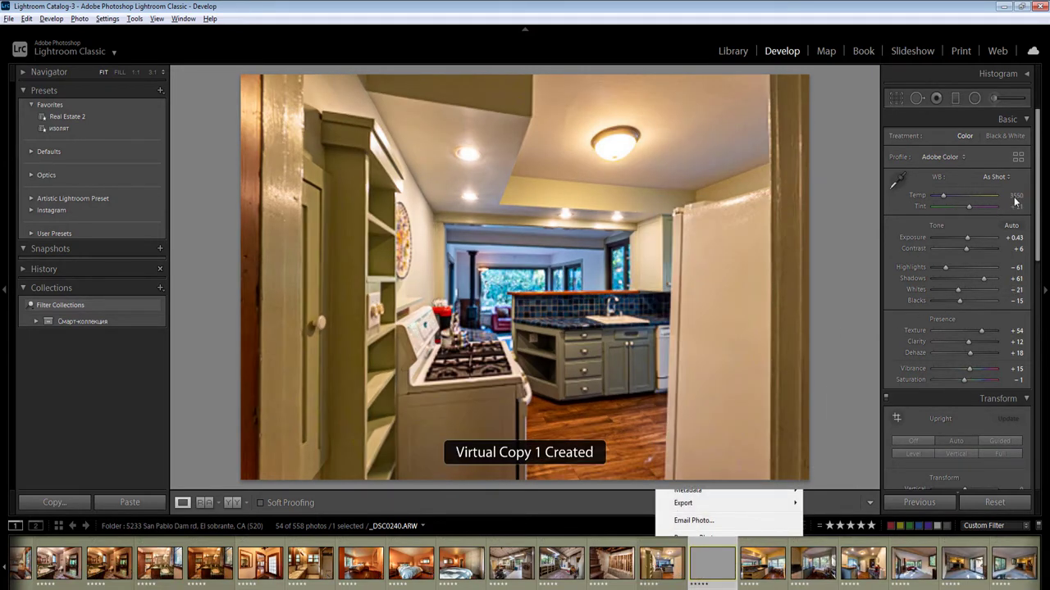
click(1015, 197)
text(5000)
key(Return)
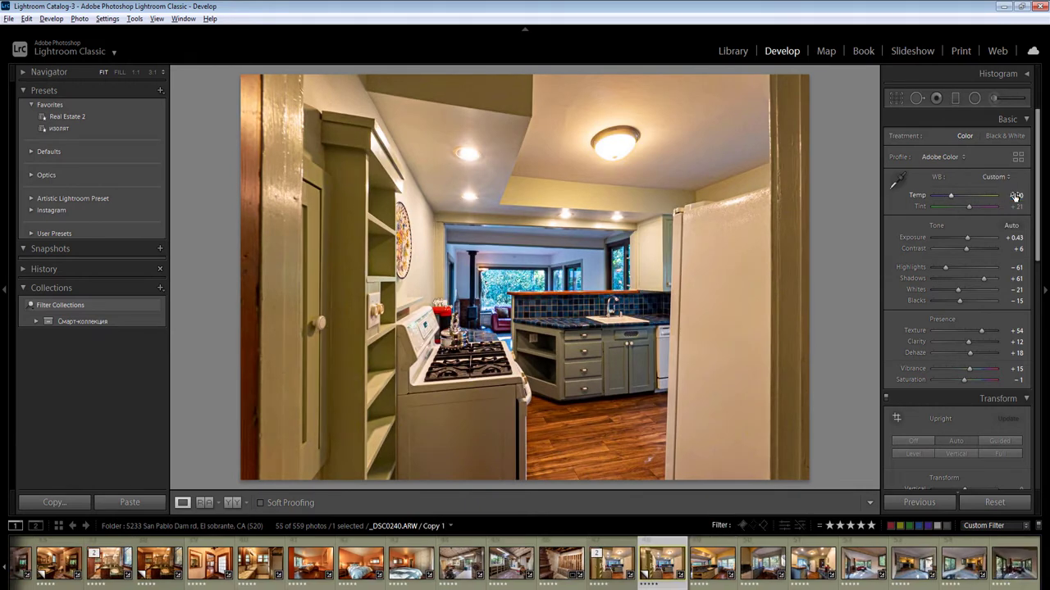
click(1016, 237)
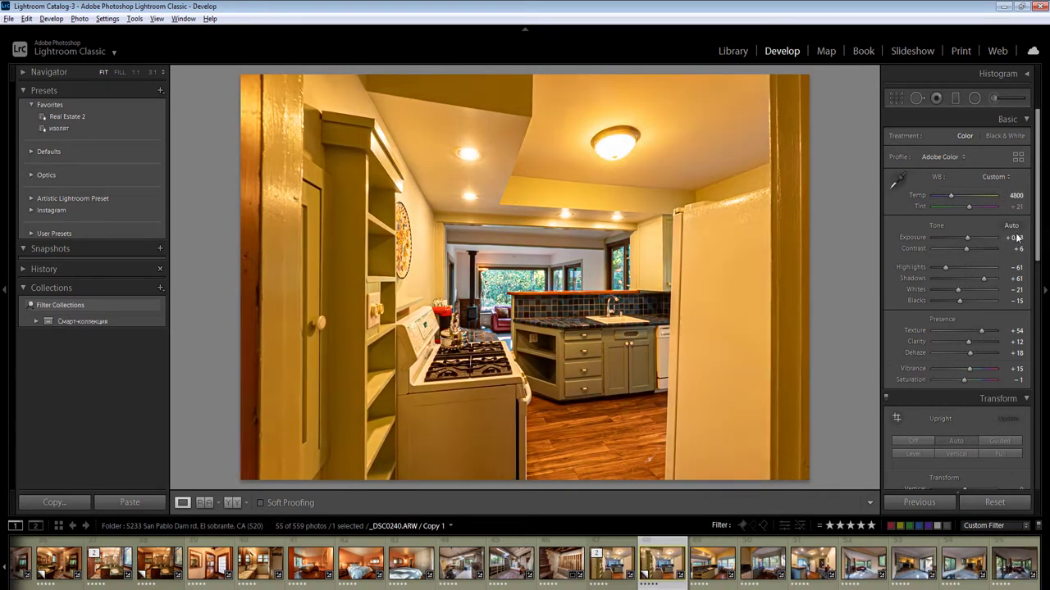
key(Down)
key(Down)
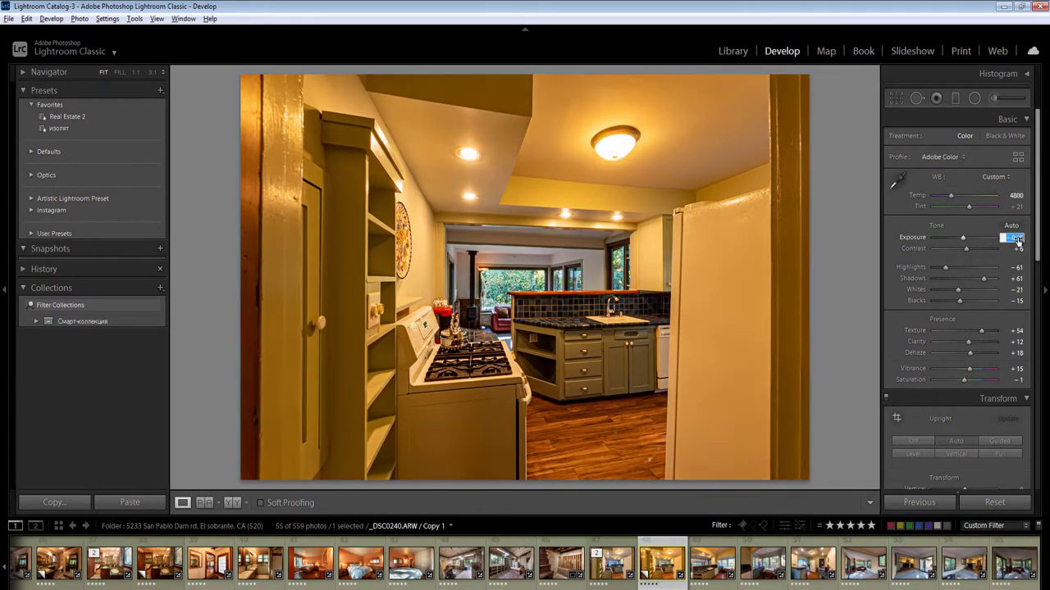
key(Return)
On the tiled kitchen counter photo, set exposure +0.23, whites -14, orange saturation -27 and yellow saturation -47, and apply automatic perspective correction
key(Right)
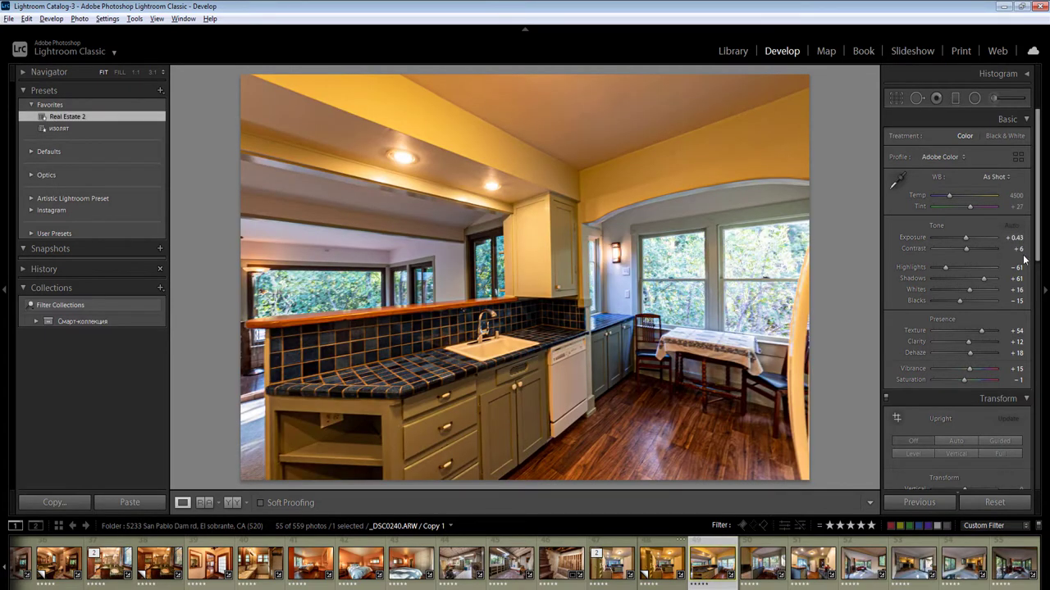
click(961, 289)
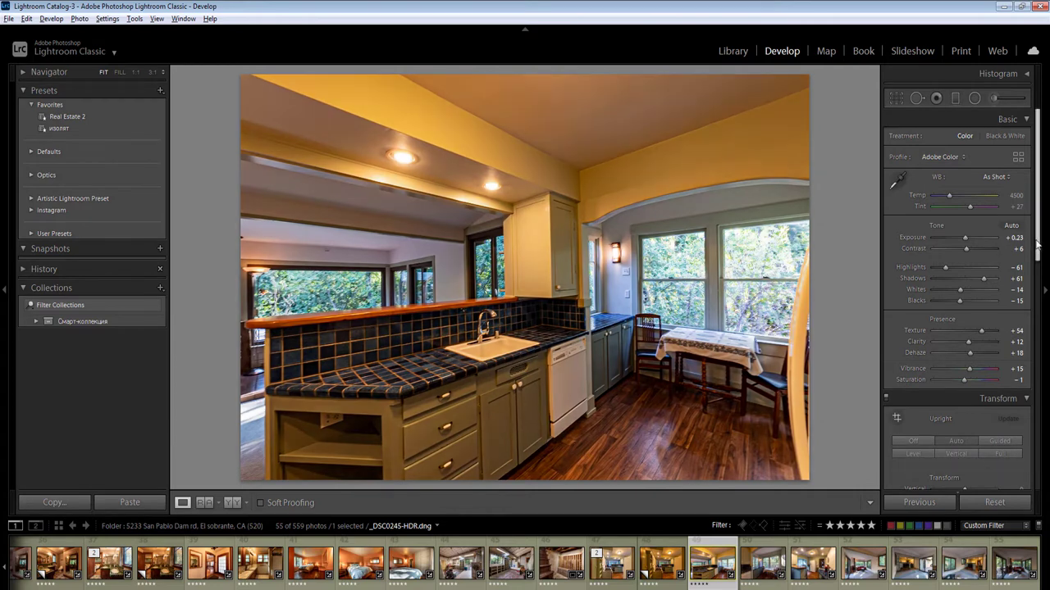
drag(1037, 248, 1039, 423)
mouse_move(963, 269)
mouse_down()
mouse_move(951, 269)
mouse_move(957, 258)
mouse_up()
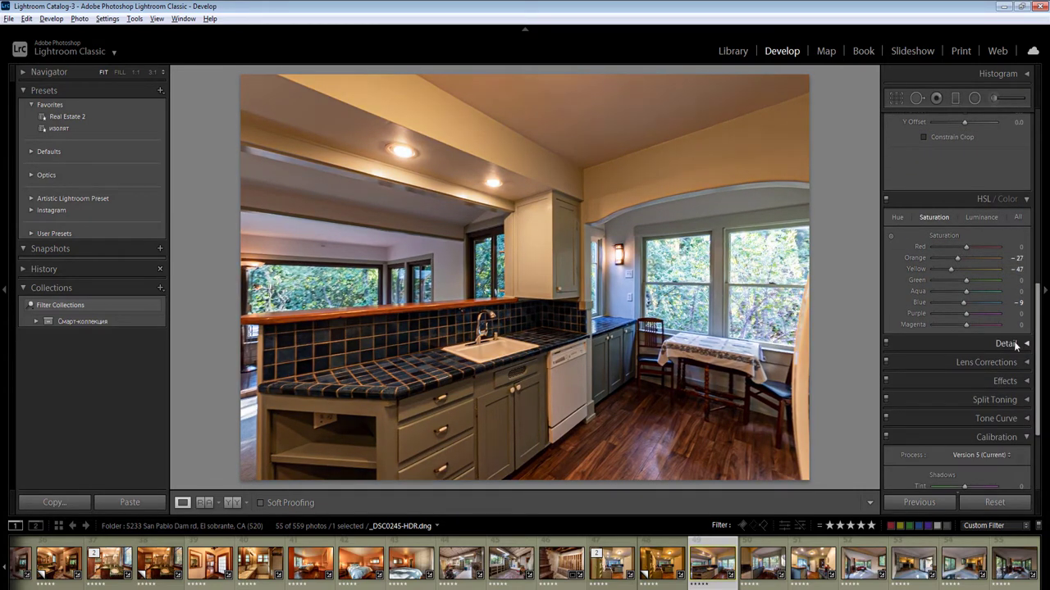
Draw radial filters over the kitchen ceiling, with exposure 0.40, and over the lower counter cabinets, with exposure 0.30
key(shift+m)
drag(519, 97, 909, 261)
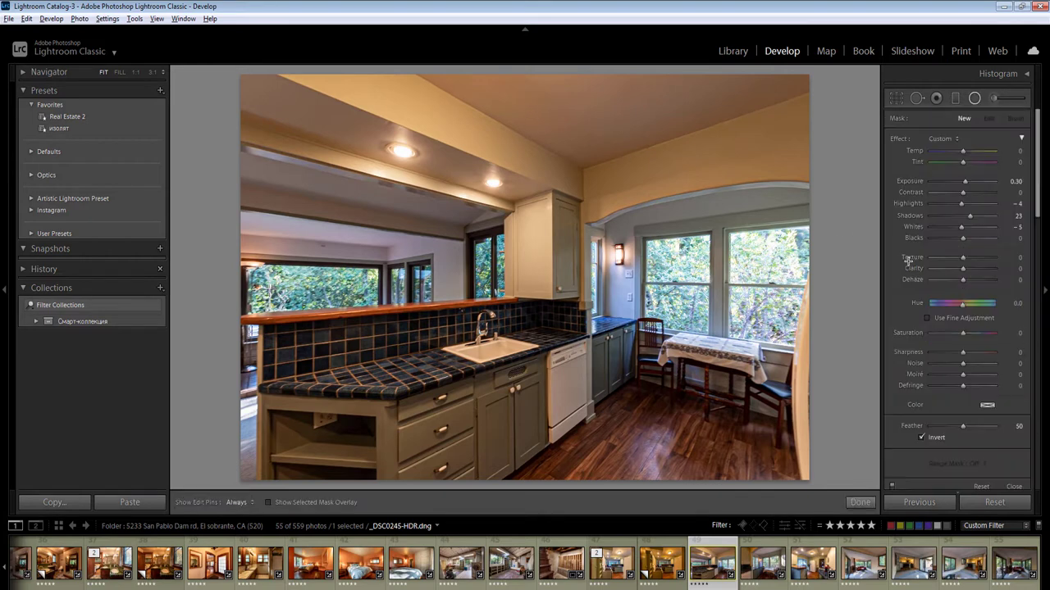
click(1018, 182)
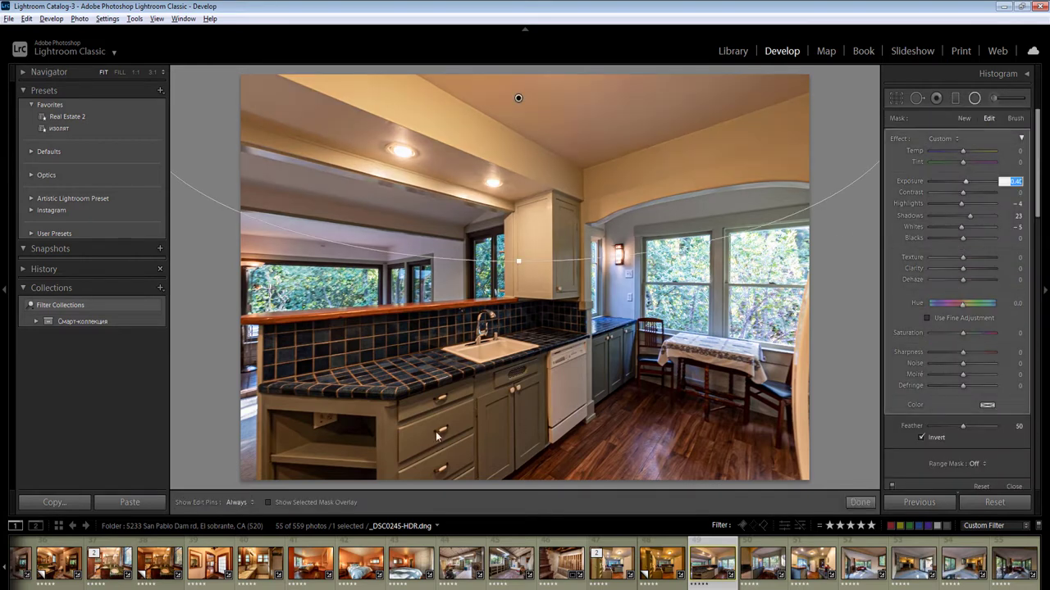
drag(430, 429, 728, 579)
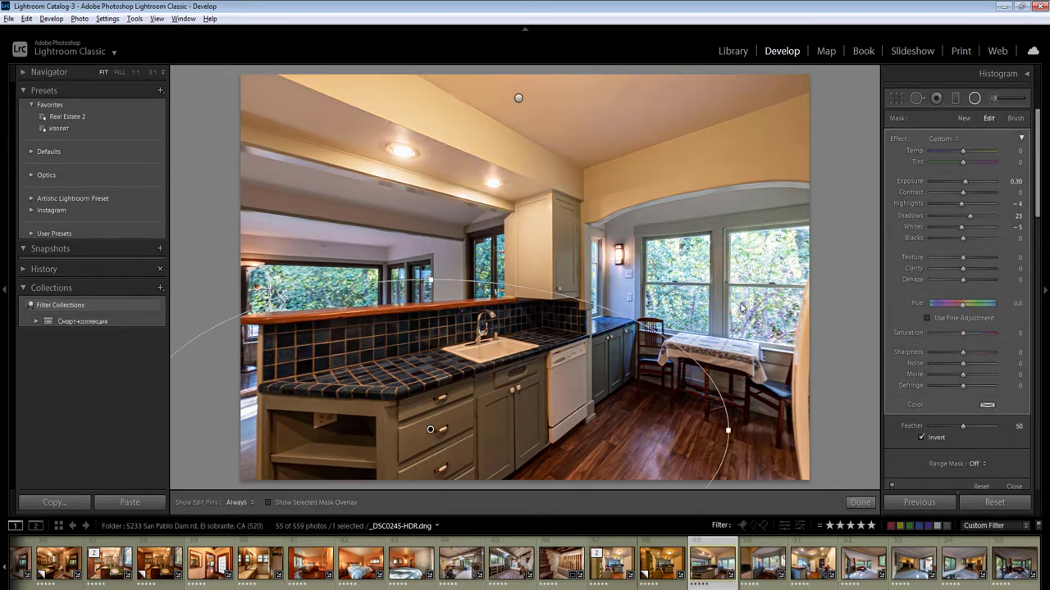
Draw a radial filter around the dining nook windows with exposure -0.50 and temperature 25
drag(735, 289, 890, 418)
click(1016, 181)
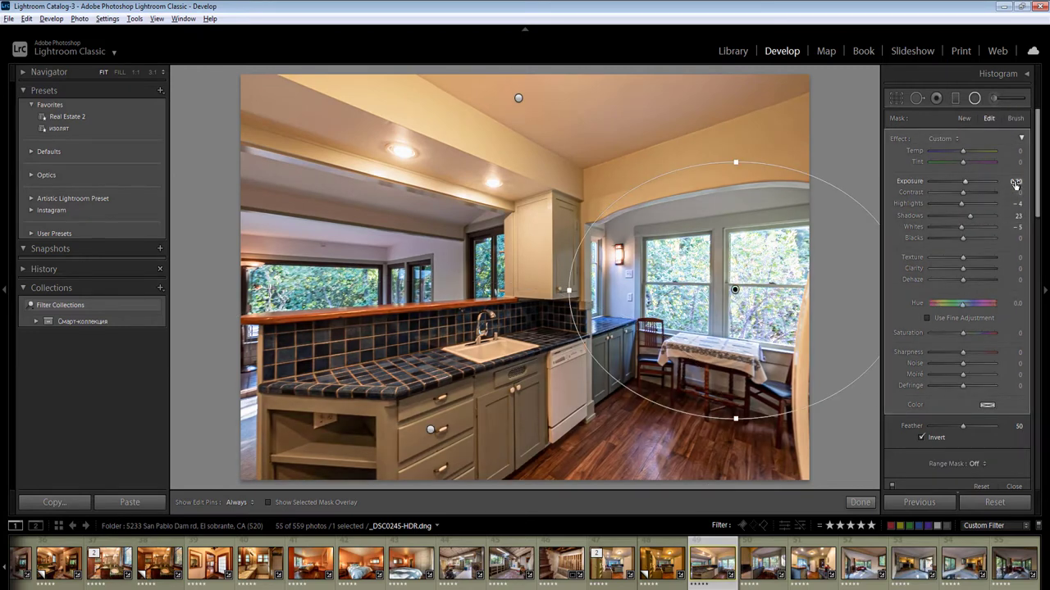
text(-0.5)
click(1018, 152)
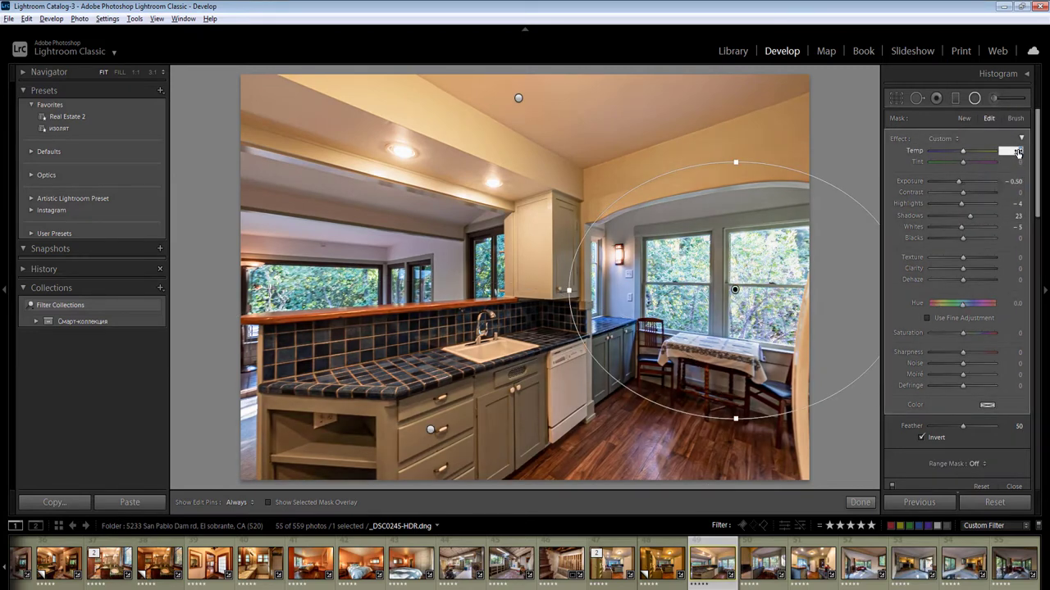
text(25)
key(Return)
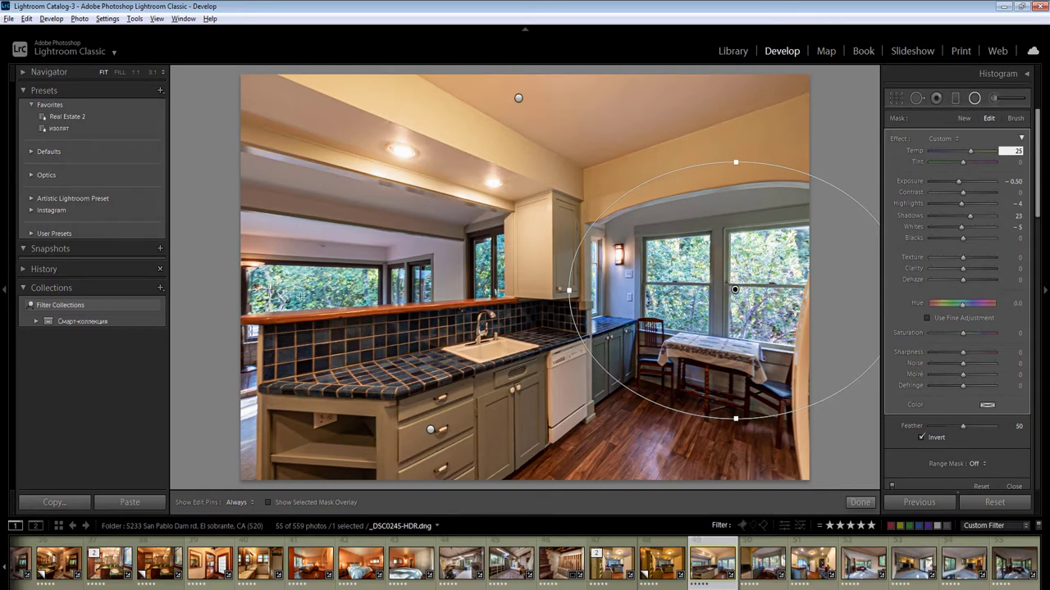
key(Escape)
Synchronize the tiled counter photo's settings to the three photos that follow it
right_click(702, 553)
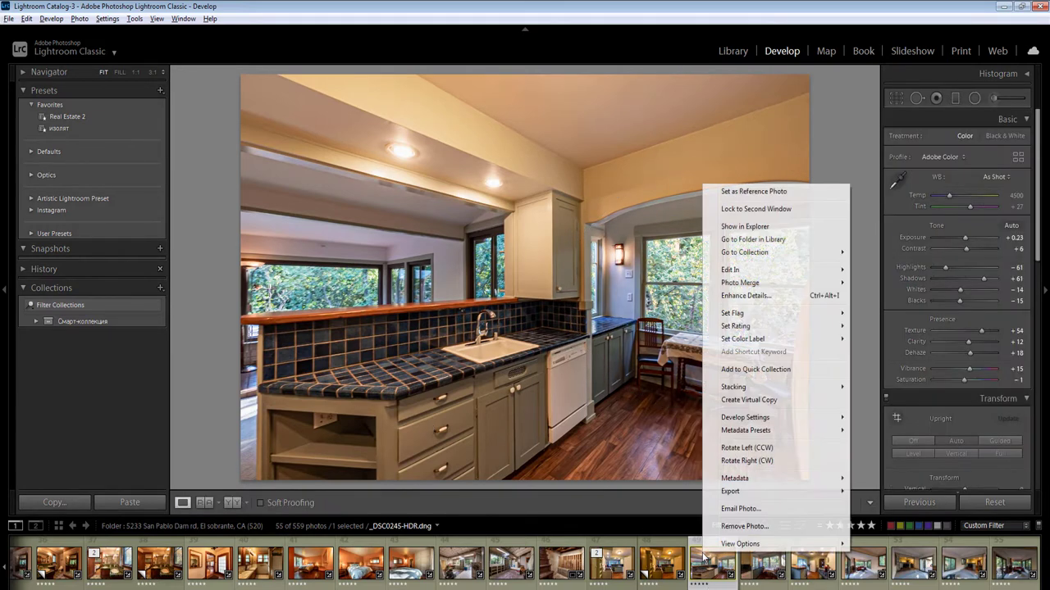
ctrl+click(762, 570)
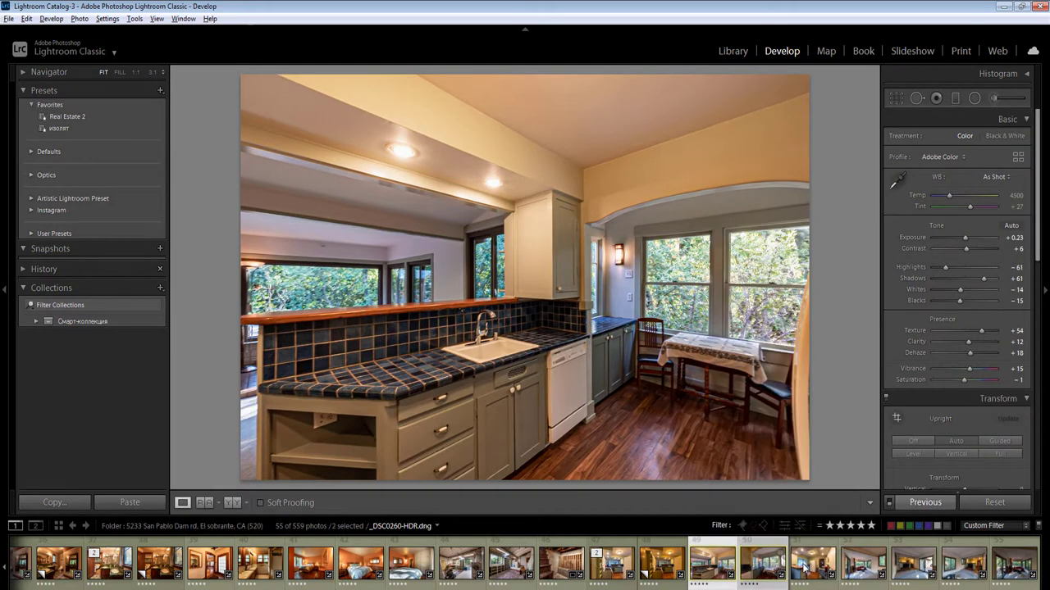
ctrl+click(803, 565)
ctrl+click(858, 560)
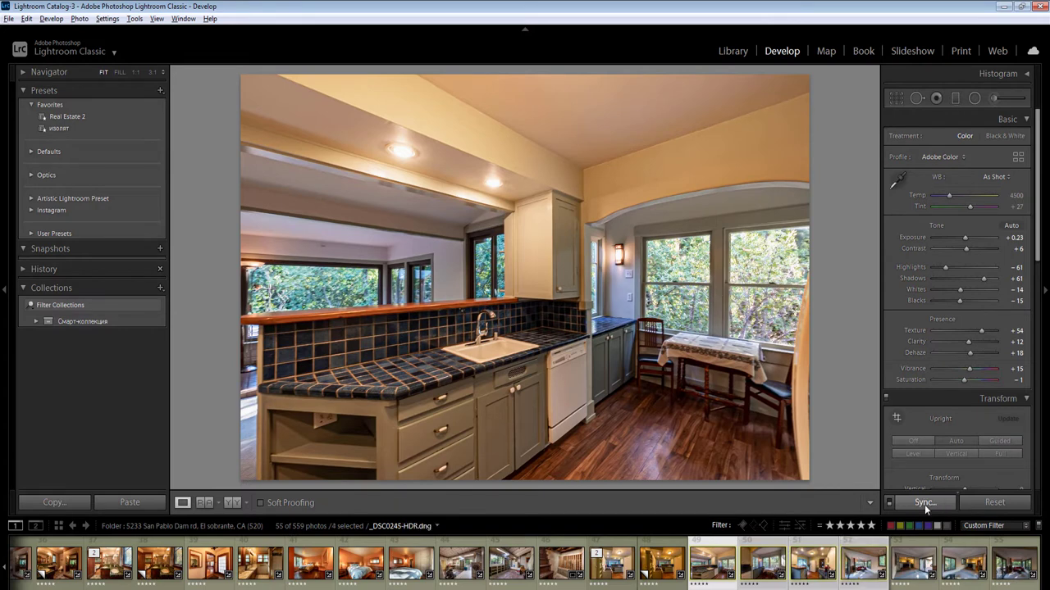
click(923, 503)
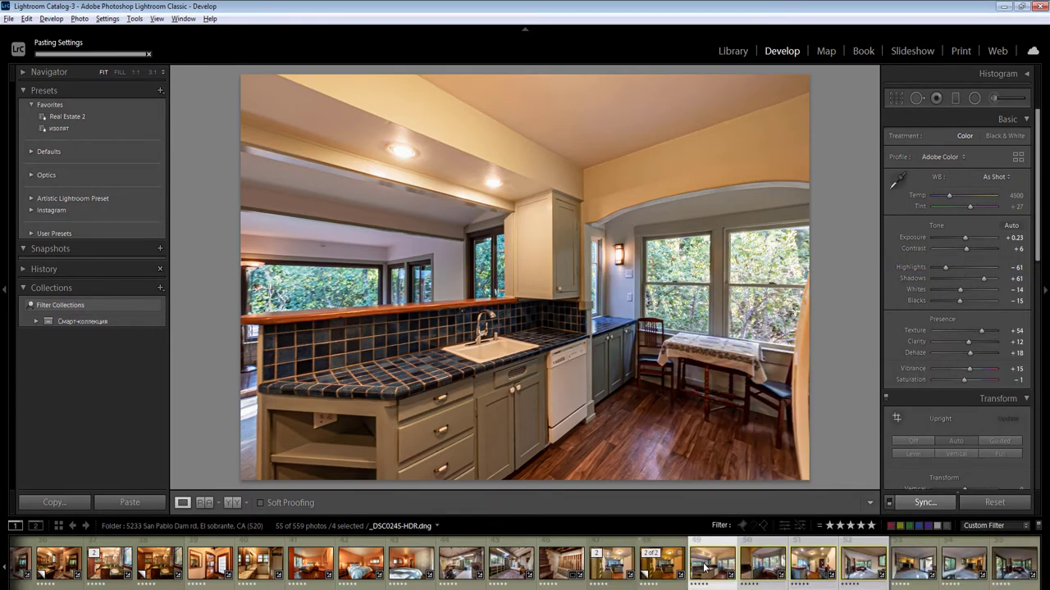
Create a virtual copy of the tiled counter photo and set the copy's exposure to -0.10 and temperature to 4800
click(704, 566)
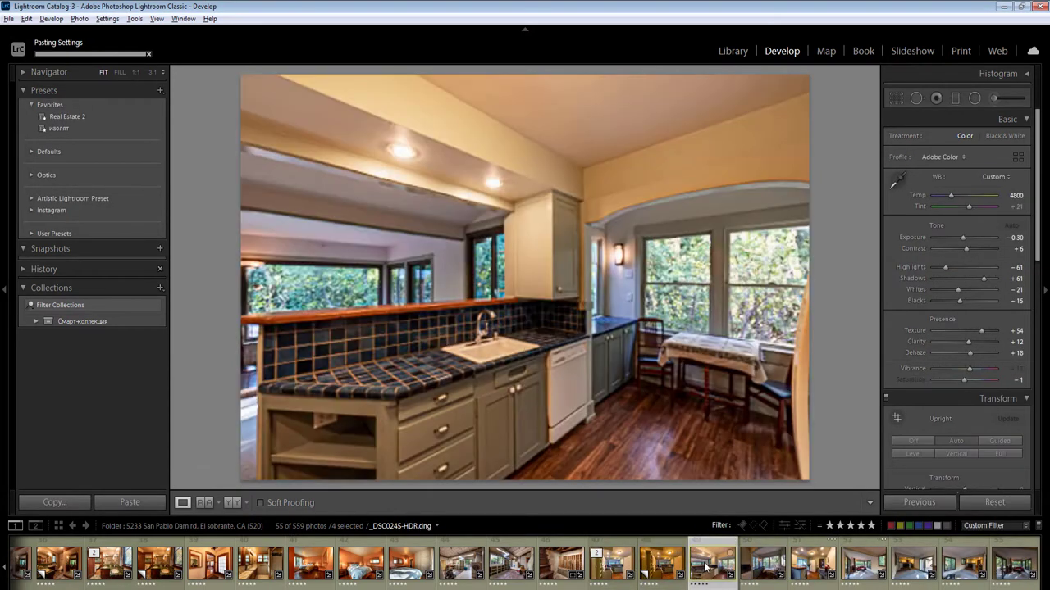
right_click(703, 566)
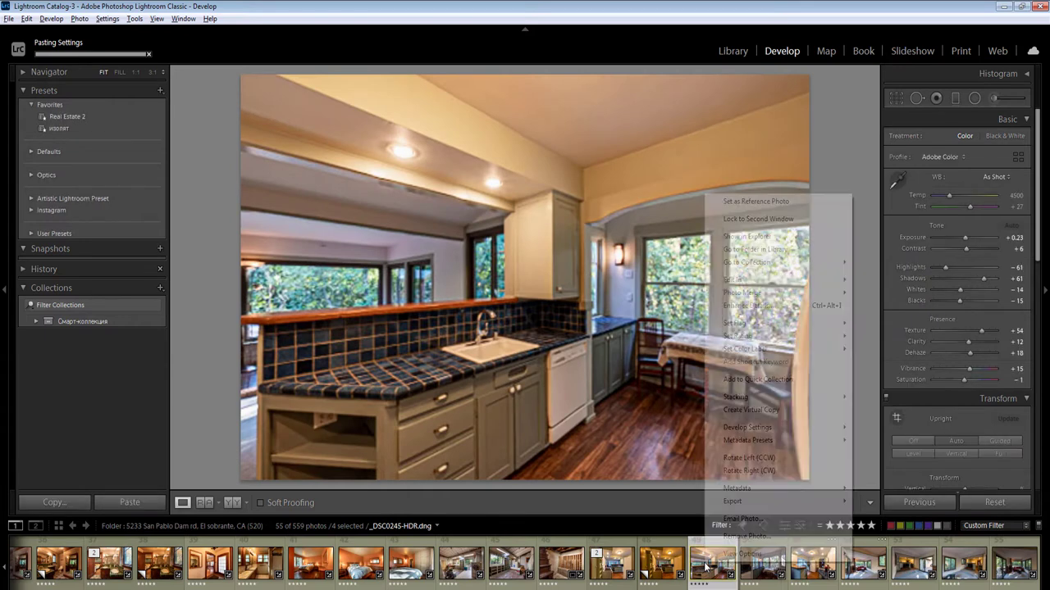
click(761, 413)
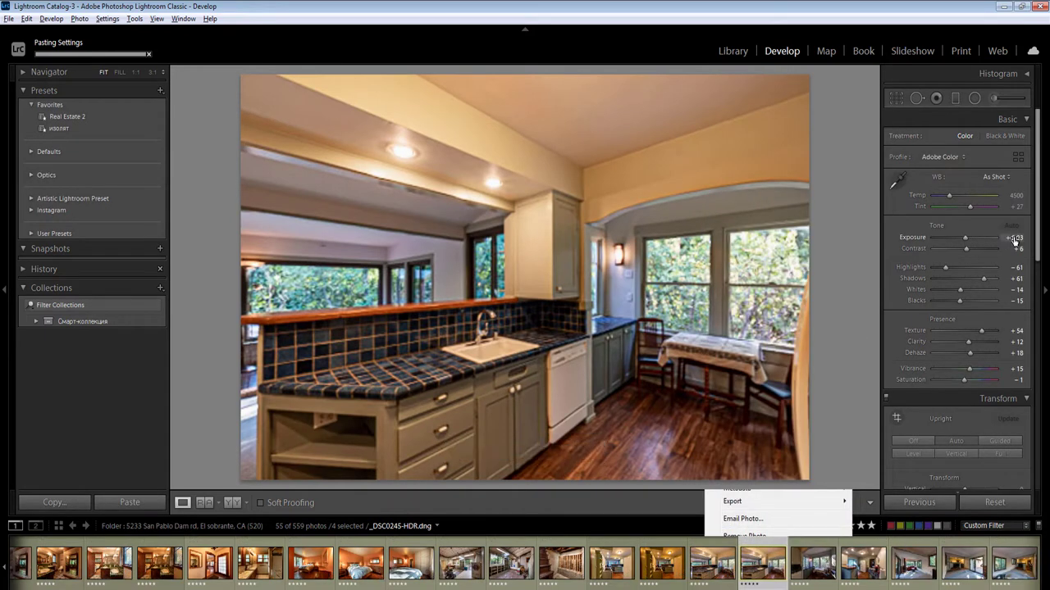
click(1016, 195)
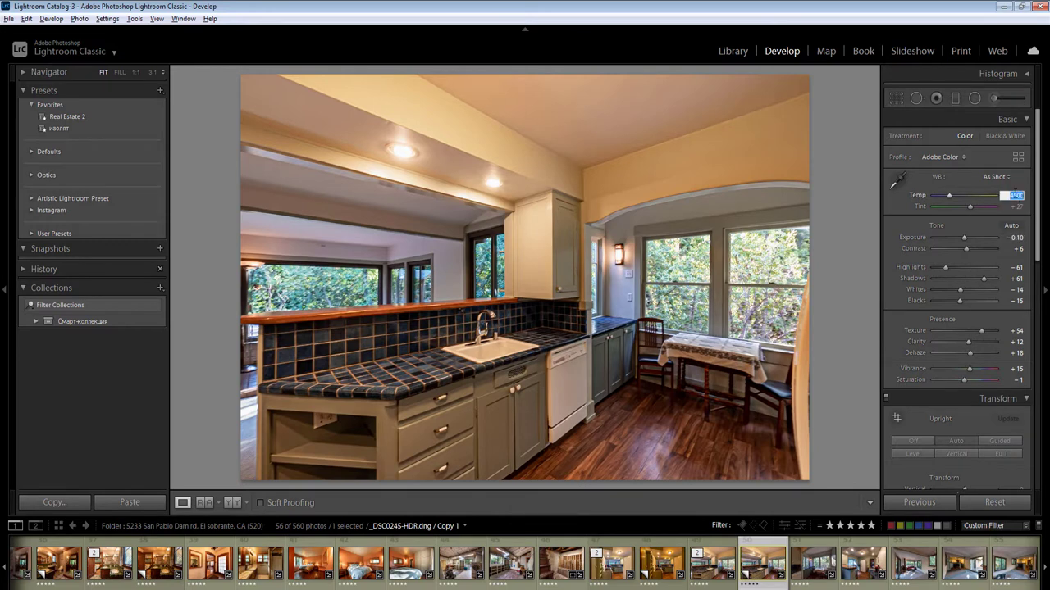
text(4800)
key(Return)
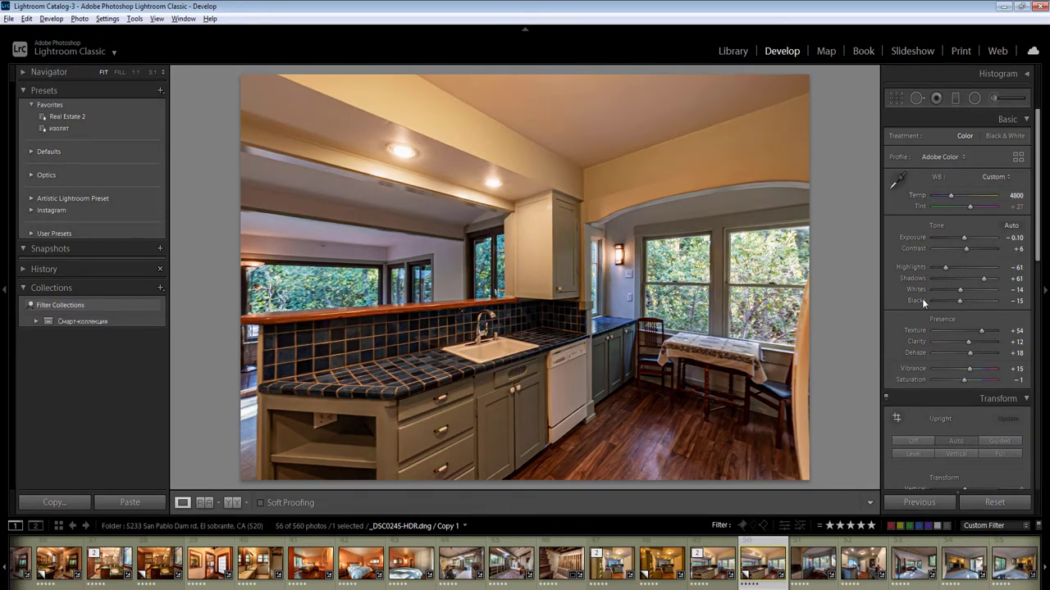
Go to the breakfast nook photo, set its temperature to 5150 and draw radial filters over the ceiling and the tiled counter
key(Right)
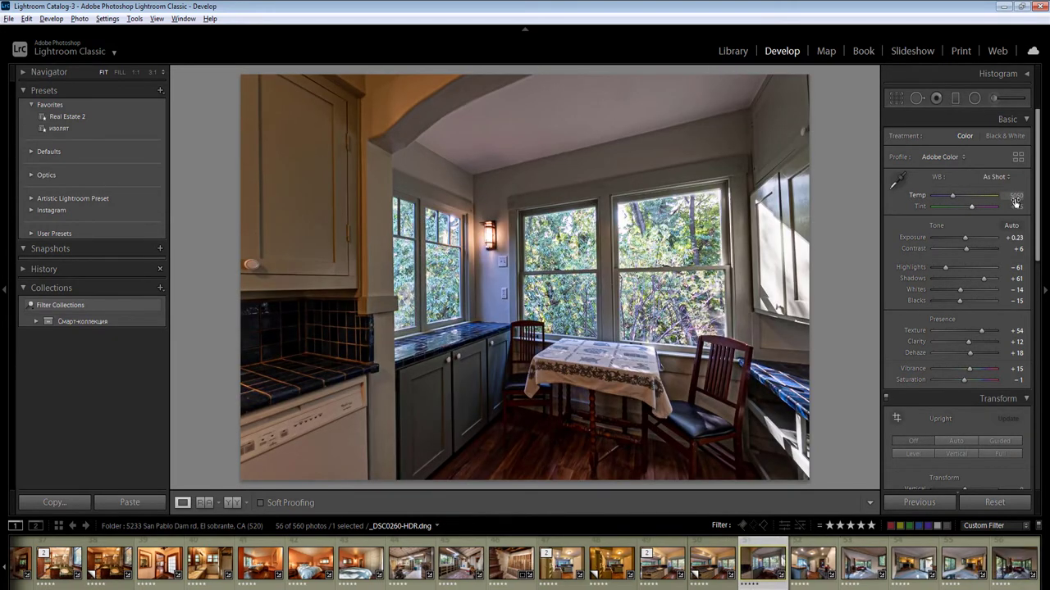
drag(1015, 201, 1019, 201)
key(shift+m)
mouse_move(282, 285)
mouse_down()
mouse_move(344, 446)
mouse_move(424, 570)
mouse_move(442, 578)
mouse_up()
Draw radial filters over the nook's floor and table, with exposure 0.50, and over the upper cabinet, with exposure 0.30
drag(589, 438, 863, 542)
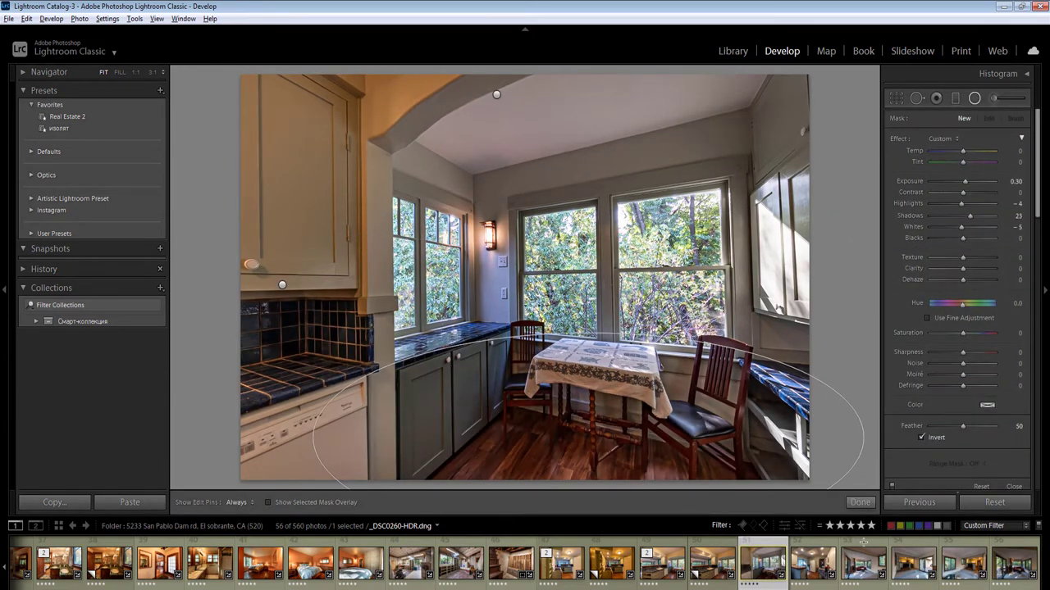
click(1014, 183)
key(Up)
key(Up)
key(Up)
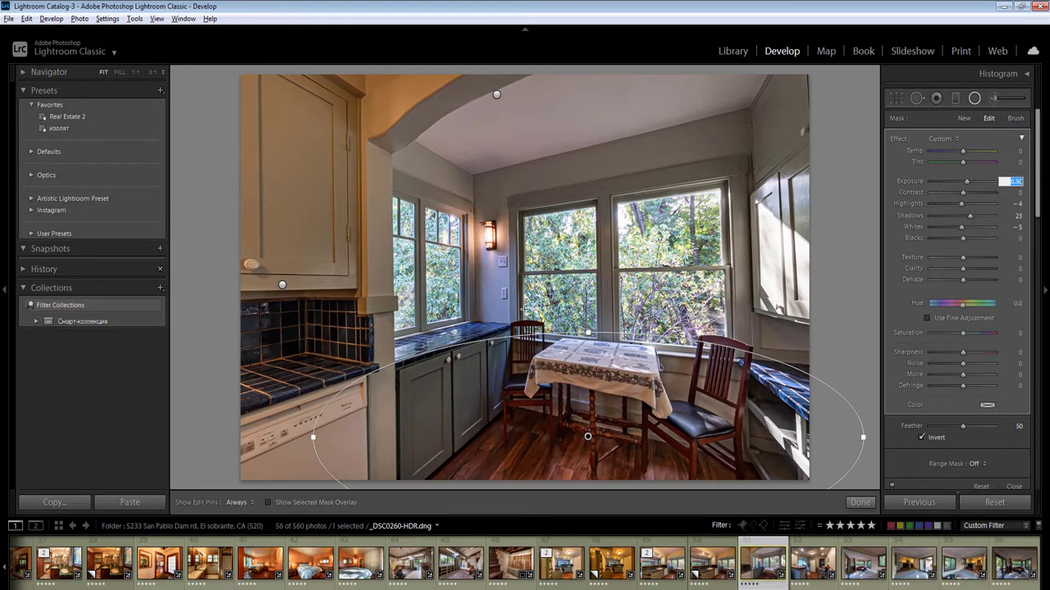
key(Return)
drag(331, 200, 413, 395)
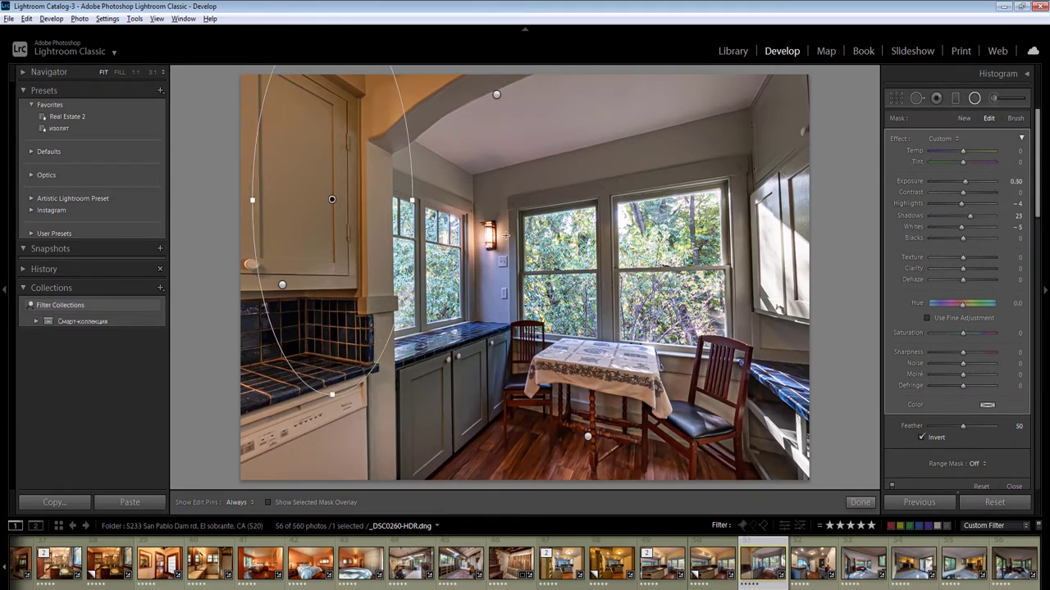
click(1013, 487)
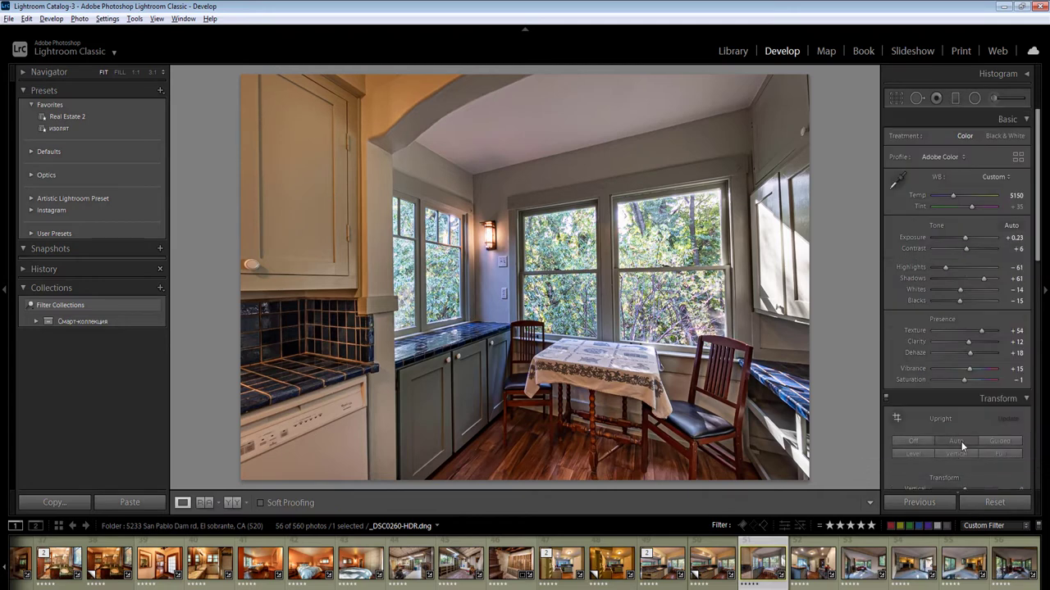
Apply automatic Upright correction to the breakfast nook photo and go to the following kitchen photo with the refrigerator
click(961, 441)
click(827, 560)
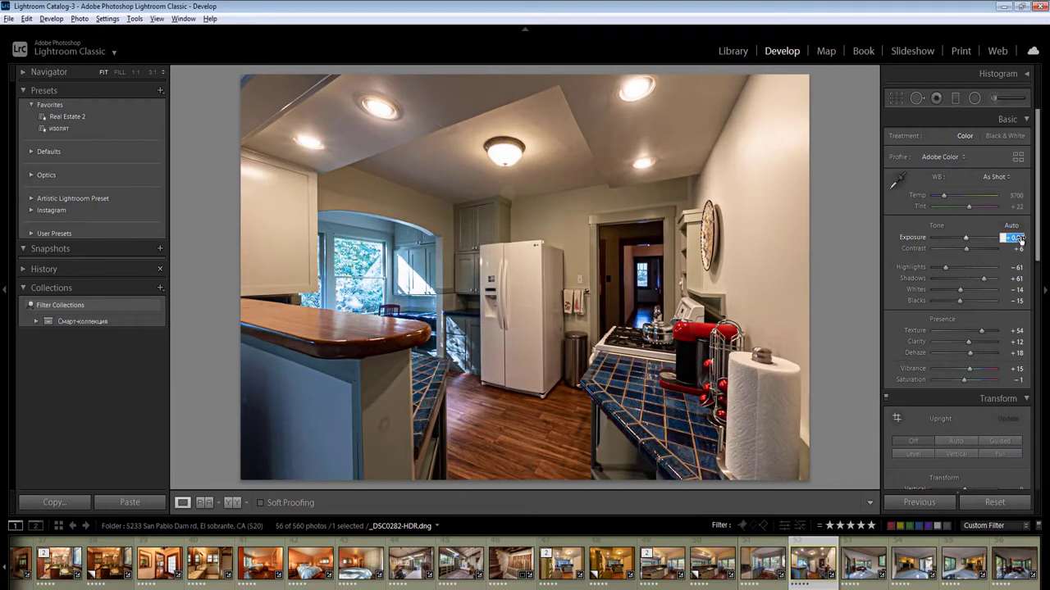
Draw radial filters over the kitchen's ceiling, the refrigerator and the doorway, and raise the doorway filter's exposure
key(shift+m)
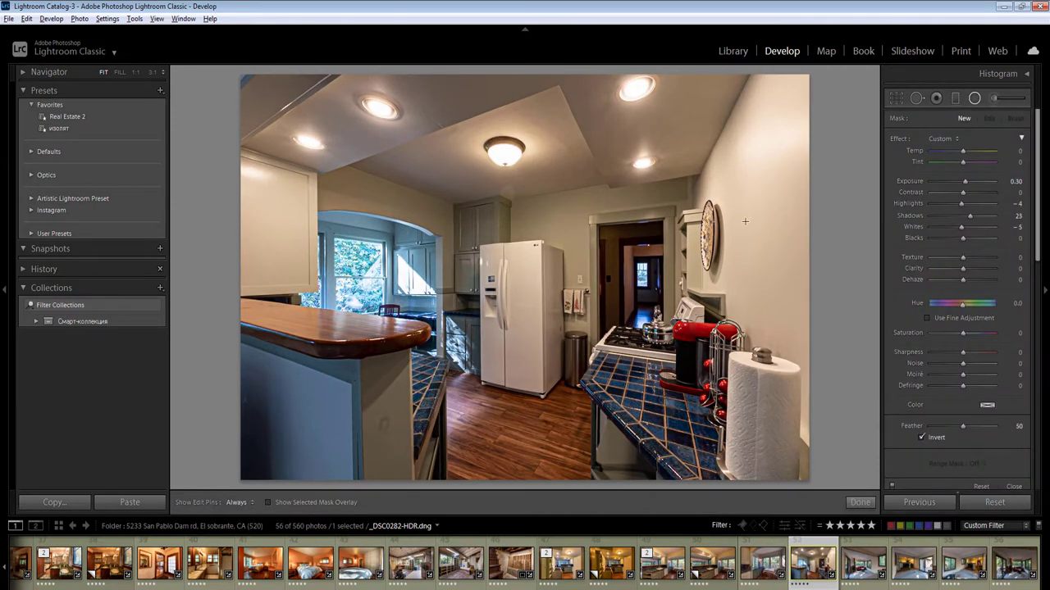
drag(746, 222, 802, 244)
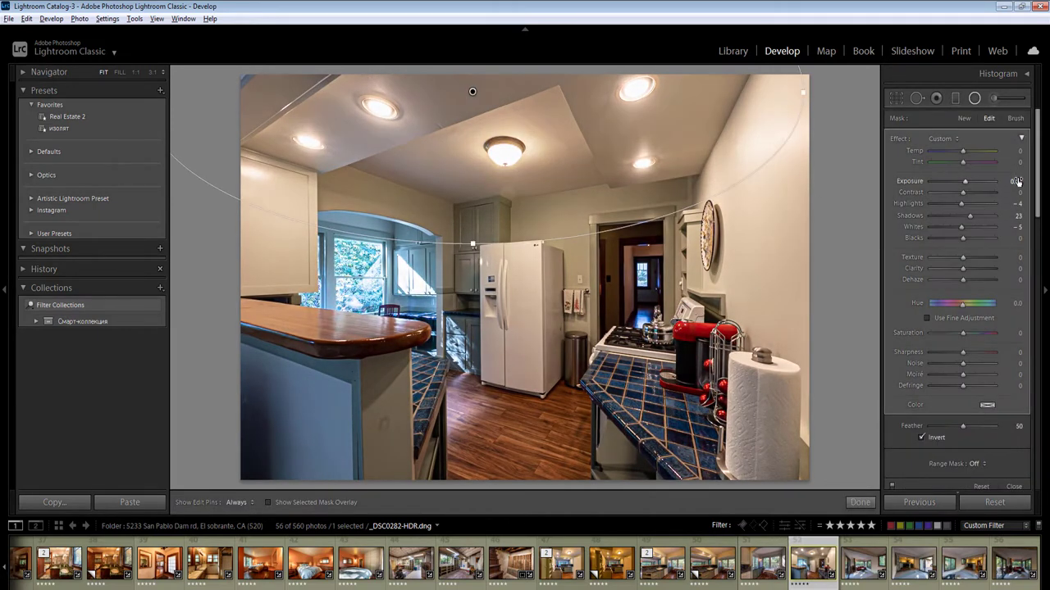
click(1017, 181)
drag(517, 265, 609, 423)
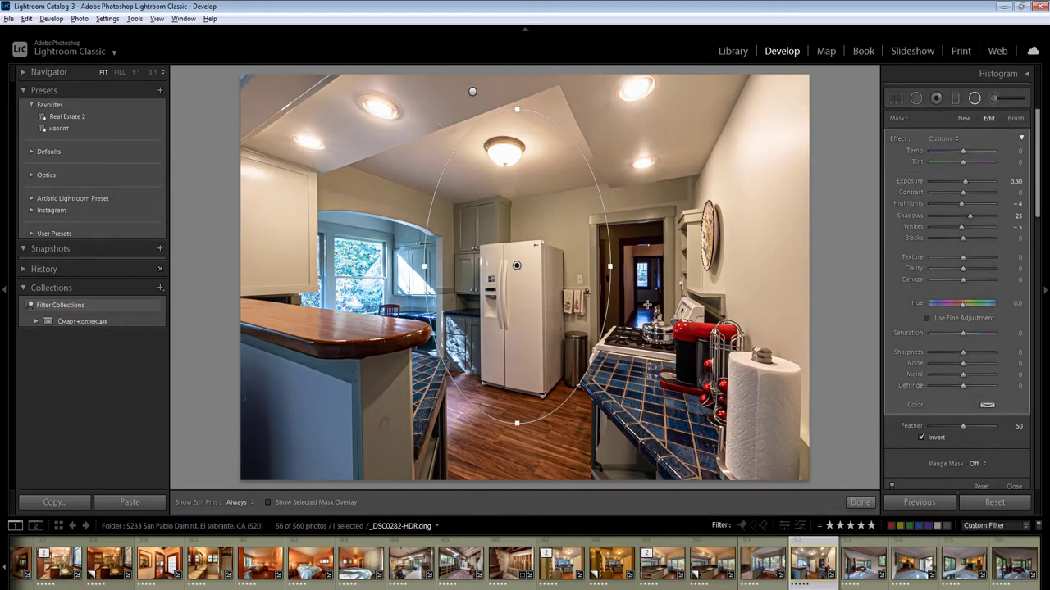
drag(634, 278, 705, 375)
click(1017, 181)
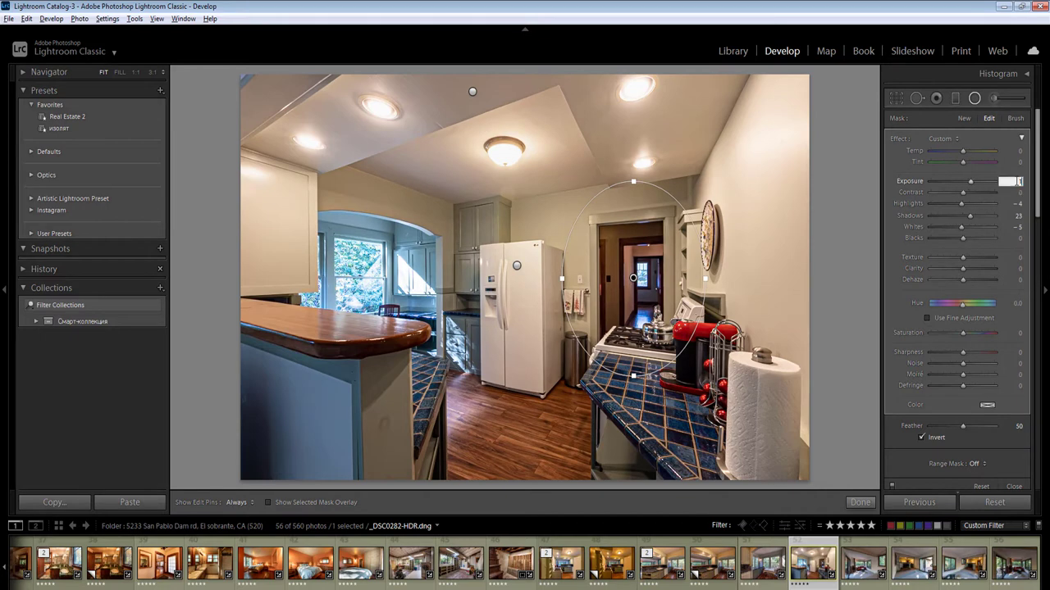
key(Return)
key(Return)
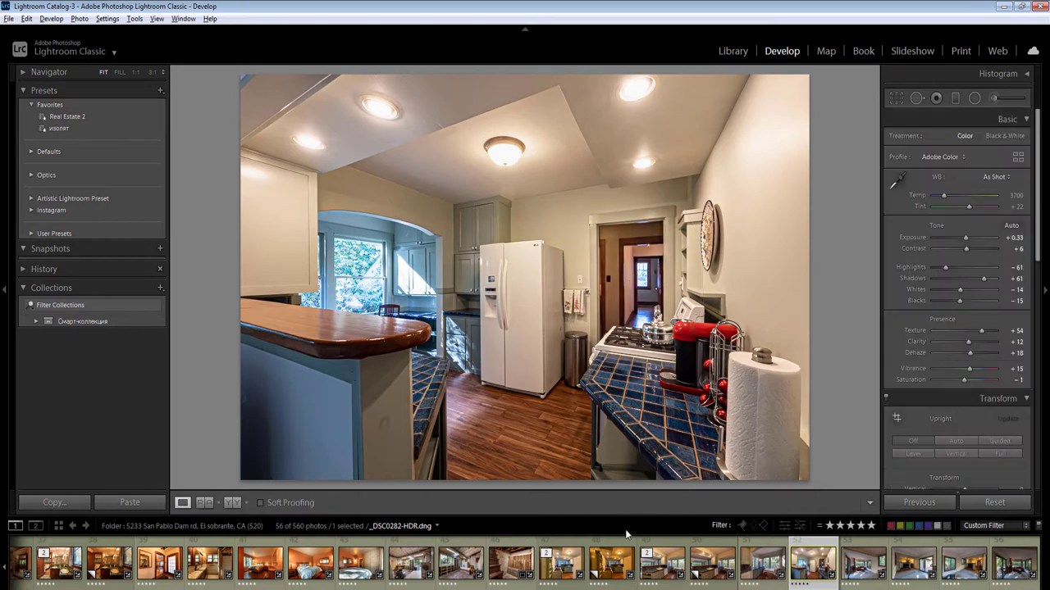
Create a virtual copy of the kitchen photo and set the copy's exposure to -0.50
right_click(805, 564)
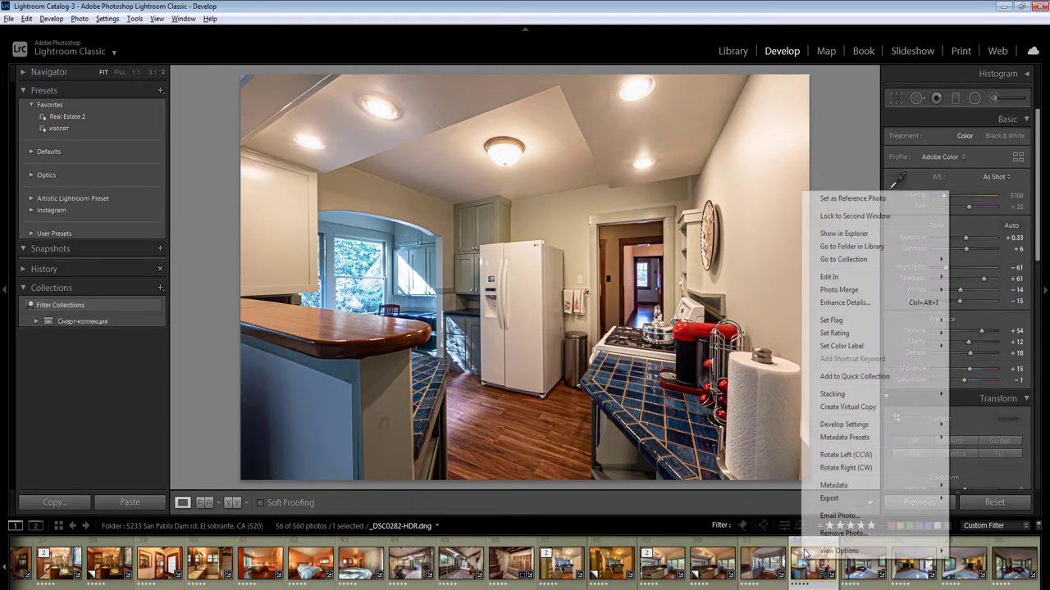
click(847, 407)
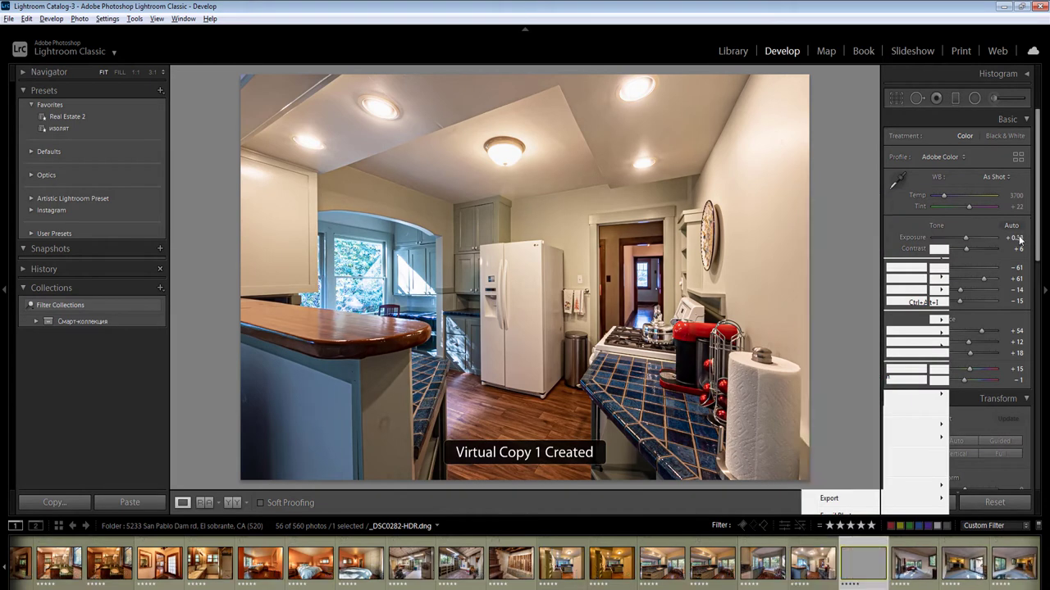
click(1019, 239)
text(-0.5)
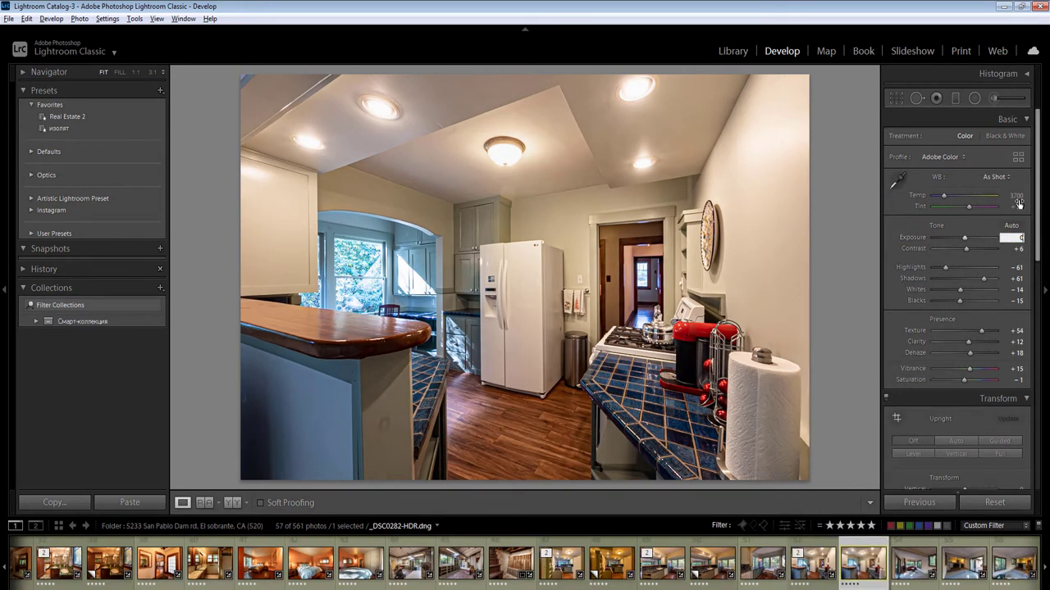
key(Return)
Sample the nook area beside the window to set the copy's white balance, and raise the temperature slightly
click(1015, 200)
text(40)
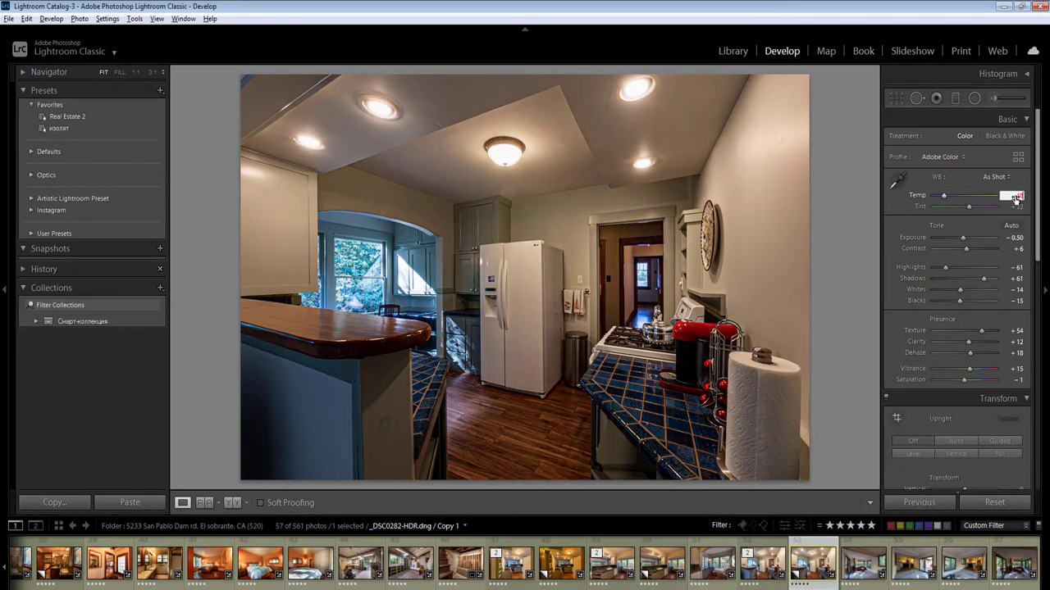
key(Return)
key(Return)
click(896, 180)
click(395, 241)
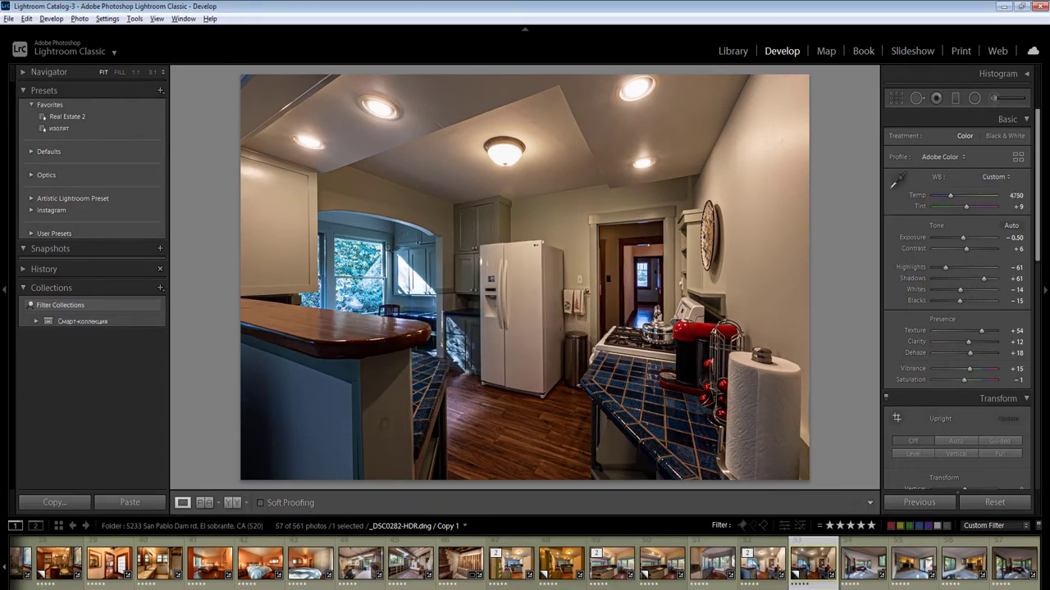
click(1016, 196)
key(shift+Up)
Go to the living room photo with the red sofa and draw a radial filter over the ceiling with exposure 1
key(ctrl+Right)
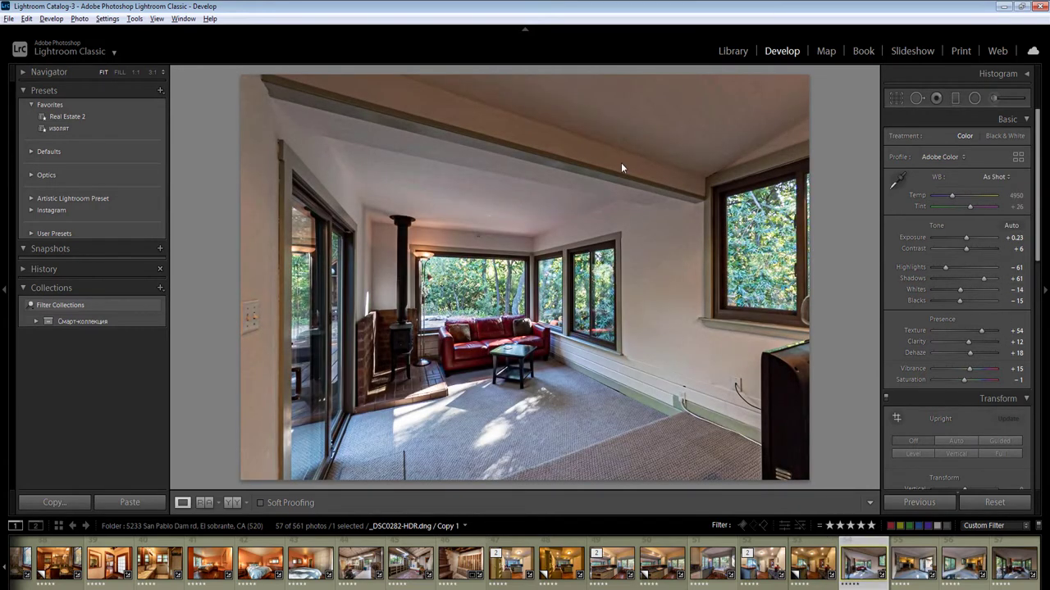
key(shift+m)
drag(456, 96, 849, 270)
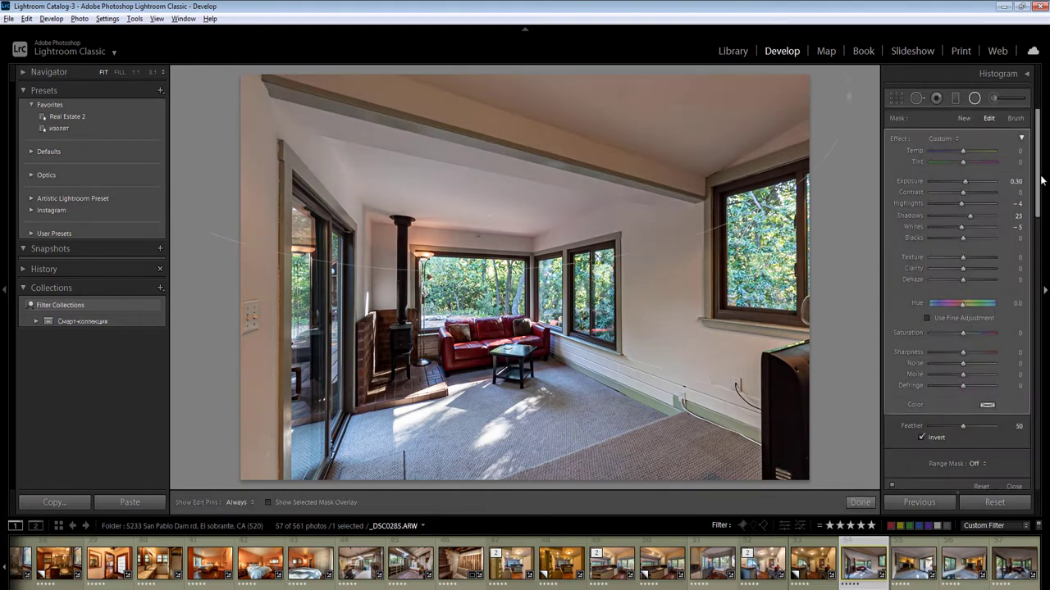
click(1018, 182)
text(1)
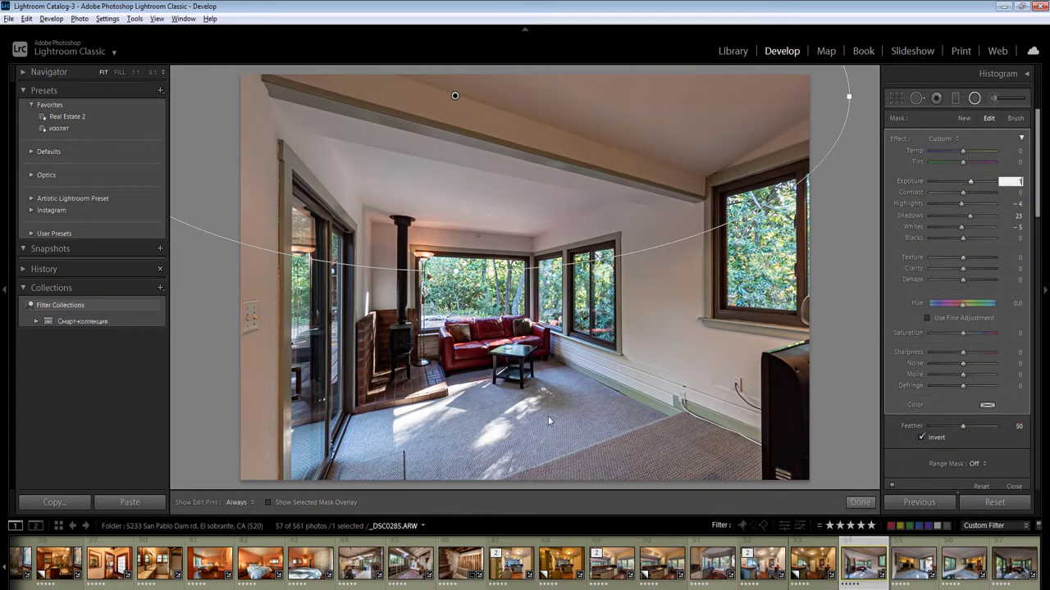
key(Return)
key(Return)
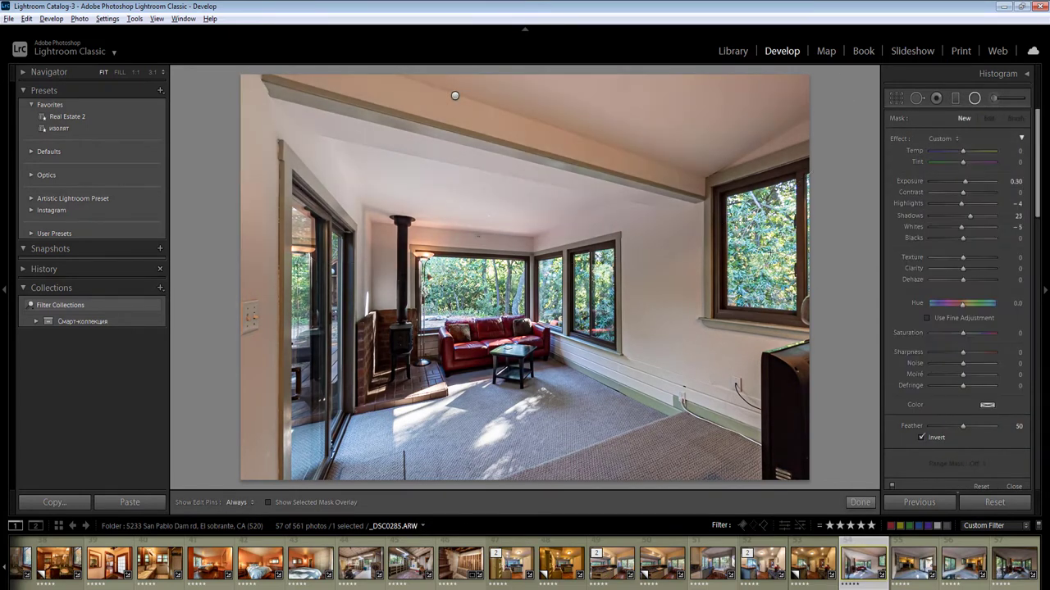
Draw radial filters over the living room's three windows, with temperature 15 on the largest and middle ones and exposure 0 on the largest
drag(808, 307, 821, 324)
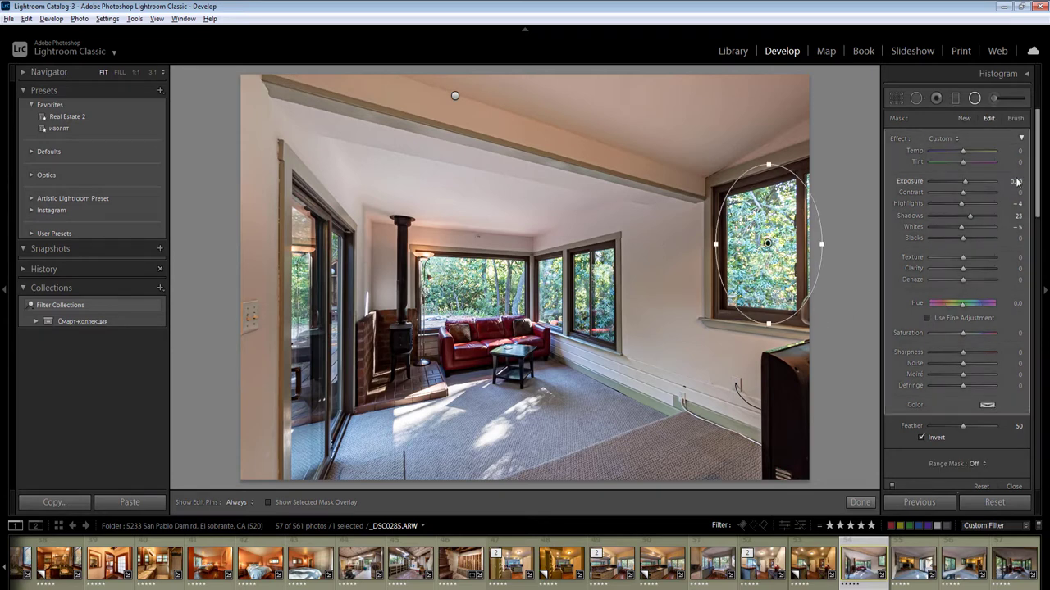
click(1016, 151)
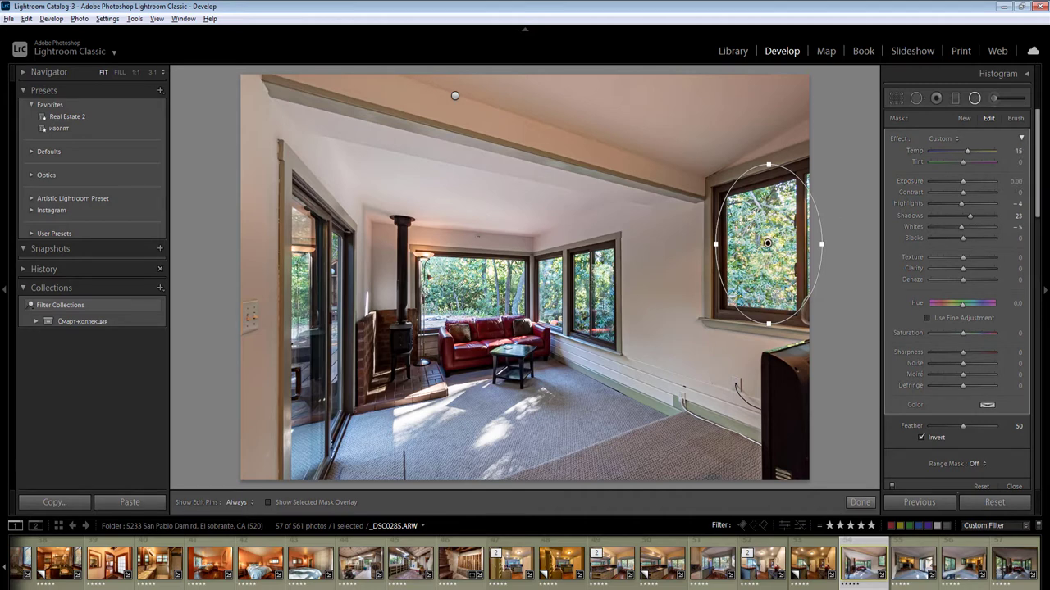
drag(590, 285, 621, 334)
click(1015, 152)
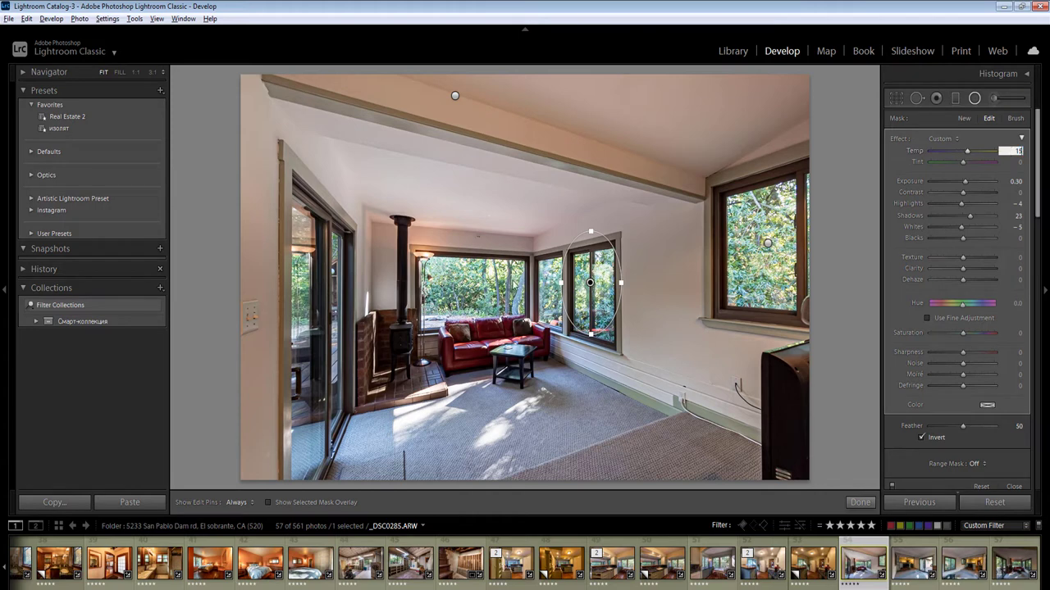
key(Return)
drag(476, 285, 539, 324)
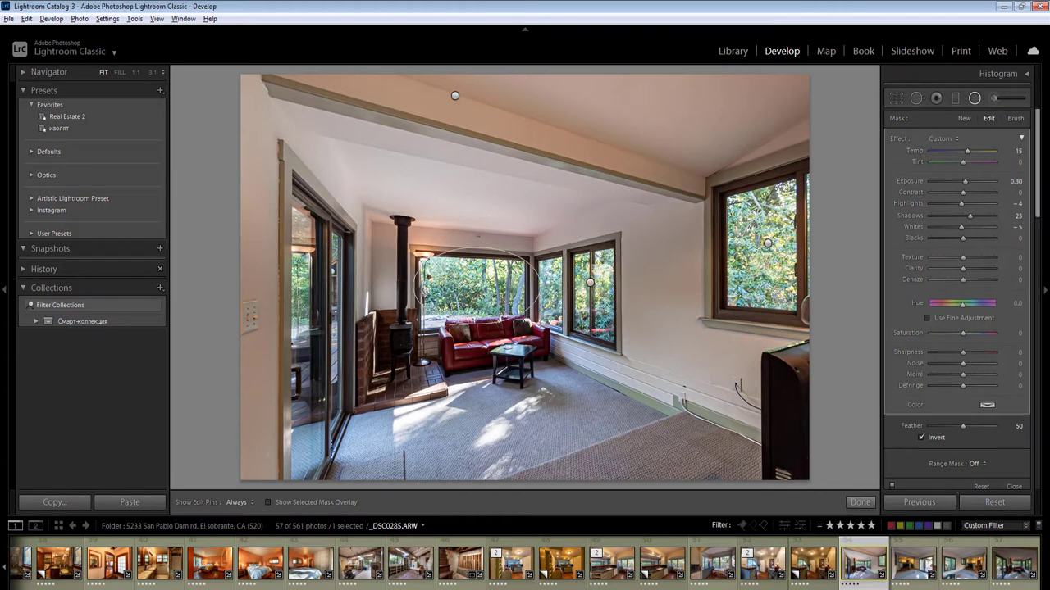
click(1014, 152)
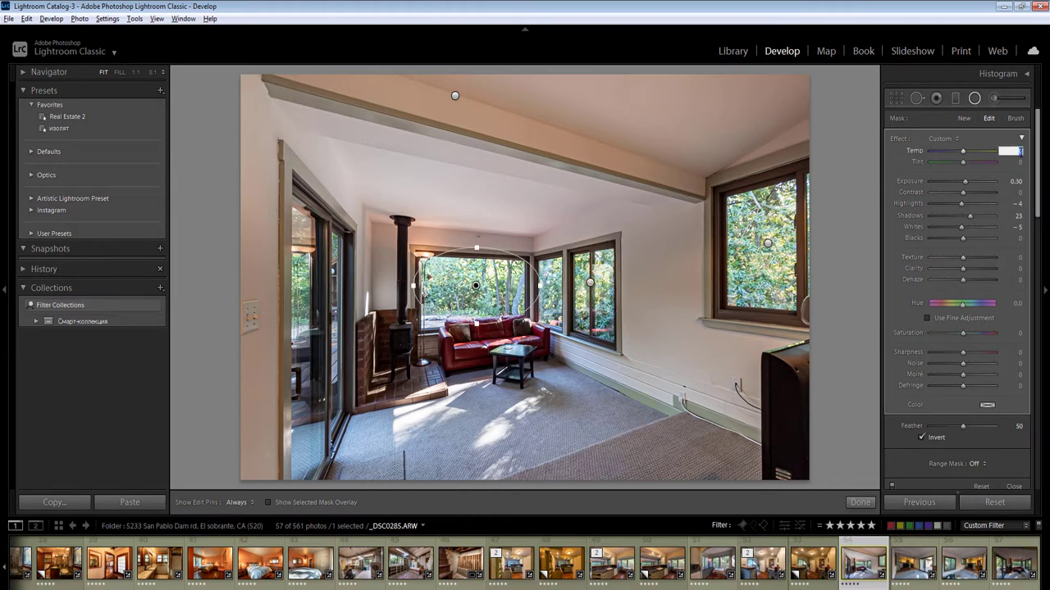
On the photo with the television and deck door, draw a radial filter over the sliding glass door with exposure -0.50
drag(684, 320, 816, 508)
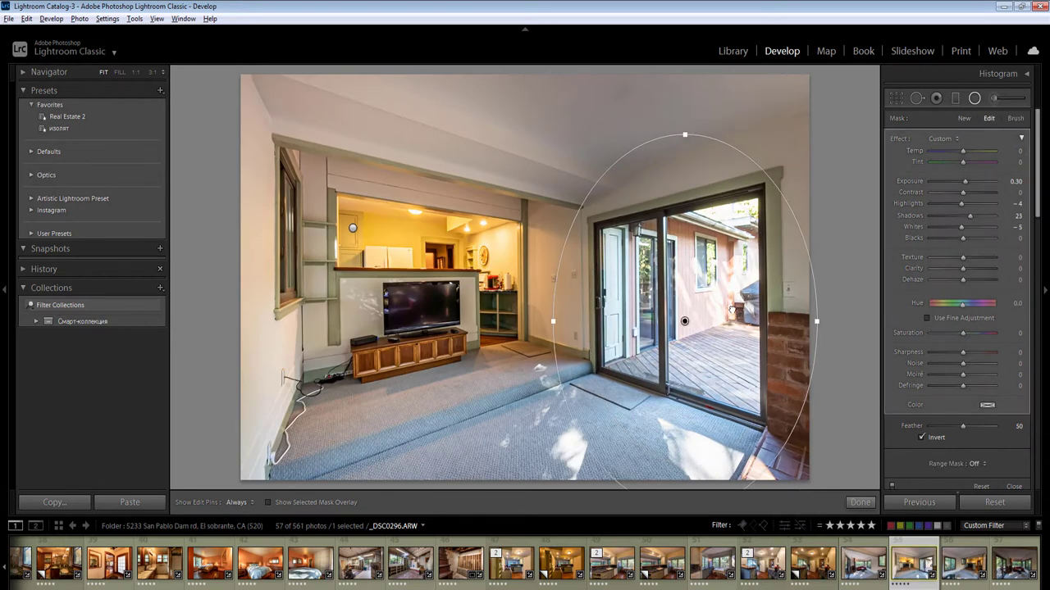
drag(736, 296, 729, 328)
click(1014, 182)
text(-0.1)
key(Return)
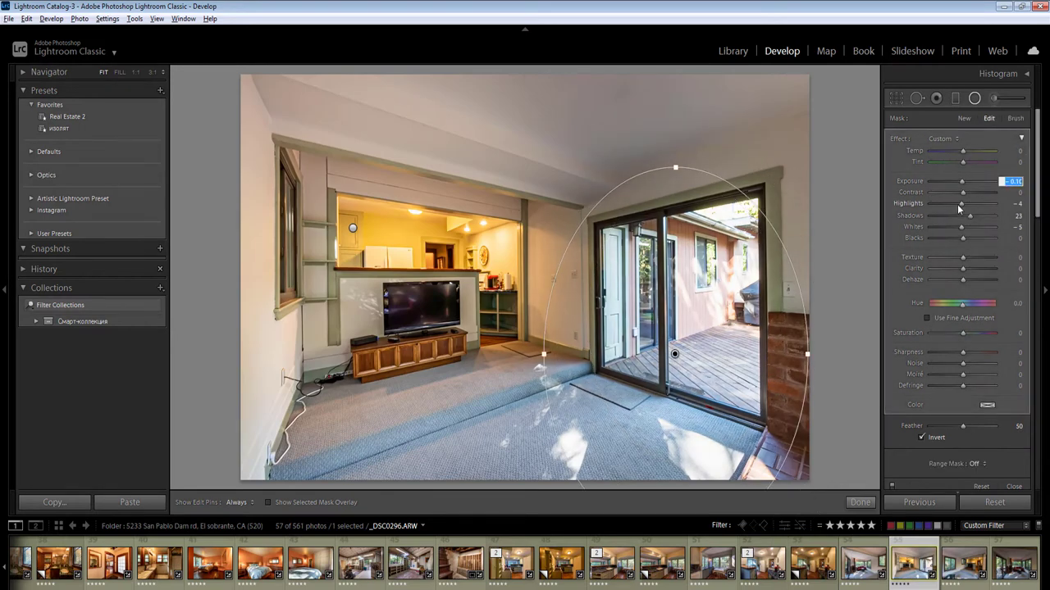
key(Down)
key(Down)
key(Down)
key(Down)
Set the sliding door filter's highlights to -35 and temperature to 10, and finish the radial filter
drag(960, 205, 952, 206)
click(1014, 152)
text(10)
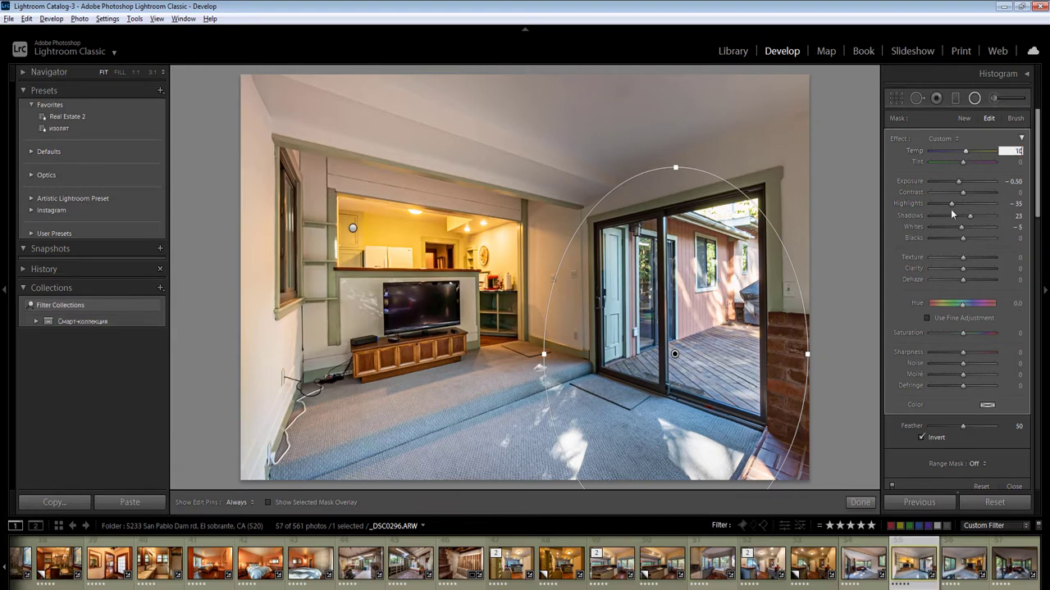
key(Return)
key(shift+m)
Go to the following photo with the large window and dark table and apply automatic Upright correction
key(Right)
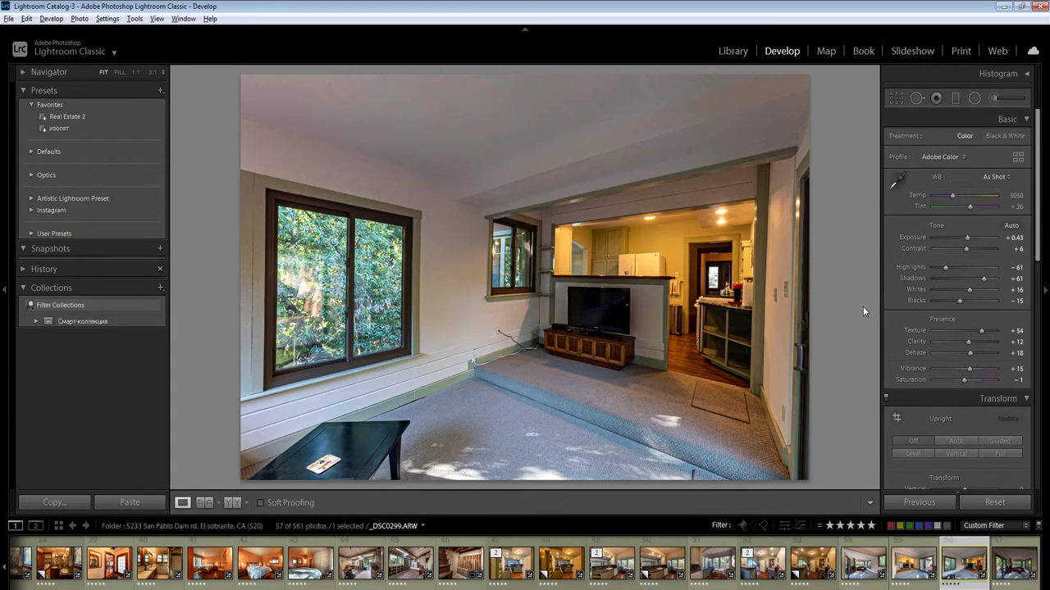
click(957, 441)
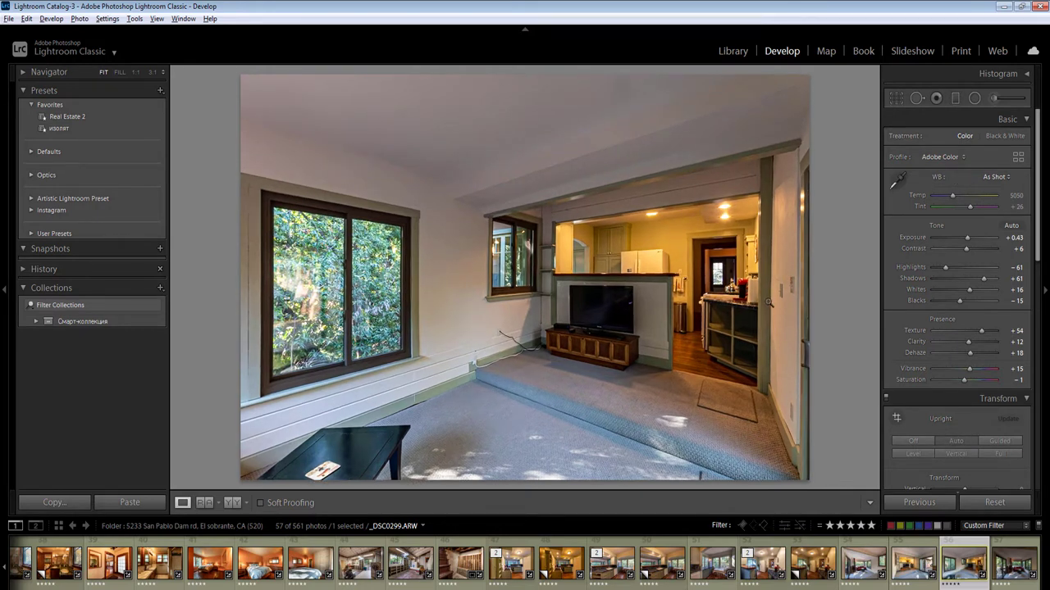
Draw radial filters over the kitchen opening, with exposure 0.60, and over the ceiling, and go to the following photo
key(shift+m)
drag(665, 271, 854, 440)
click(1016, 182)
key(Up)
key(Up)
key(Up)
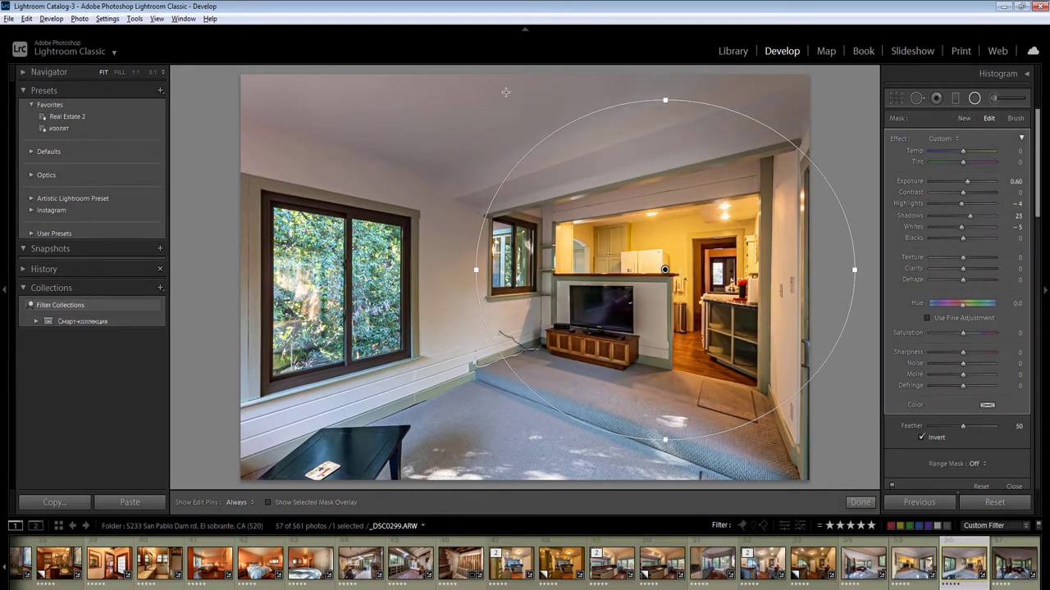
drag(504, 91, 825, 192)
key(Right)
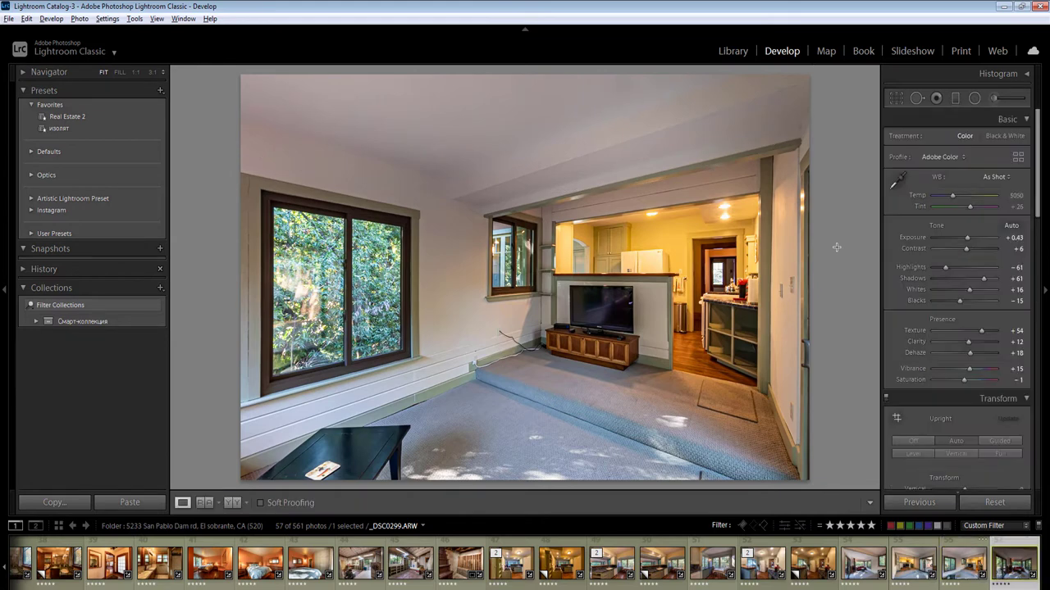
Set _DSC0305's Exposure to +0.70 and Whites to −21, and brighten its ceiling with a radial filter at Exposure 1.00
click(1016, 237)
click(958, 290)
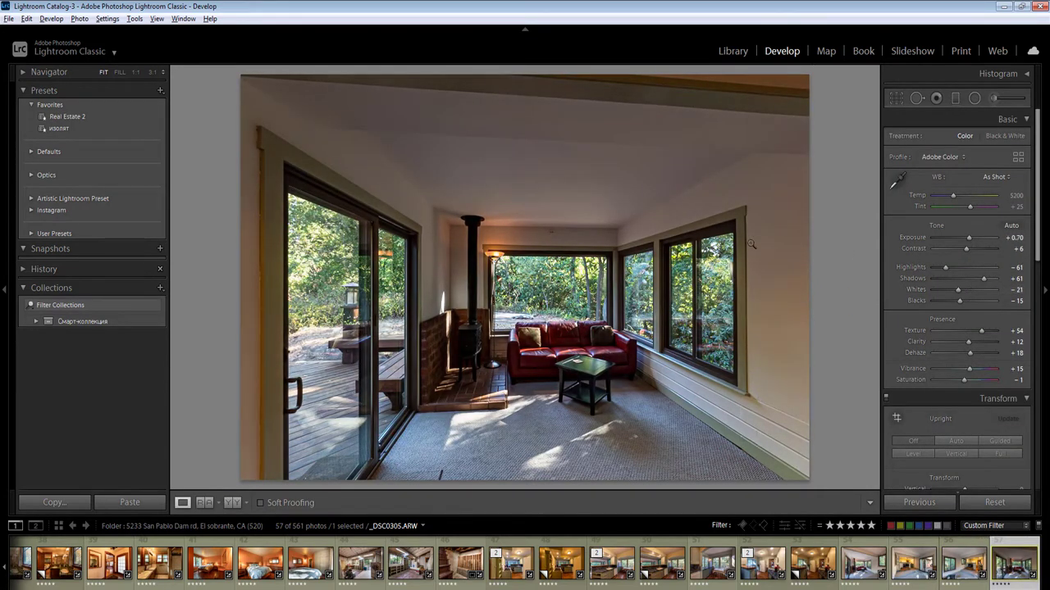
key(shift+m)
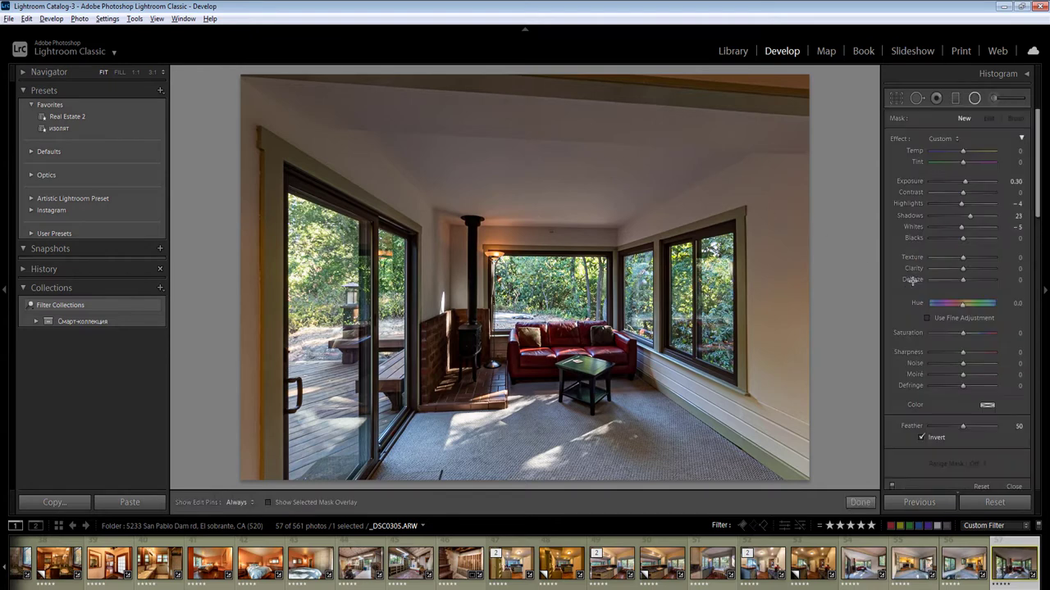
key(ctrl+v)
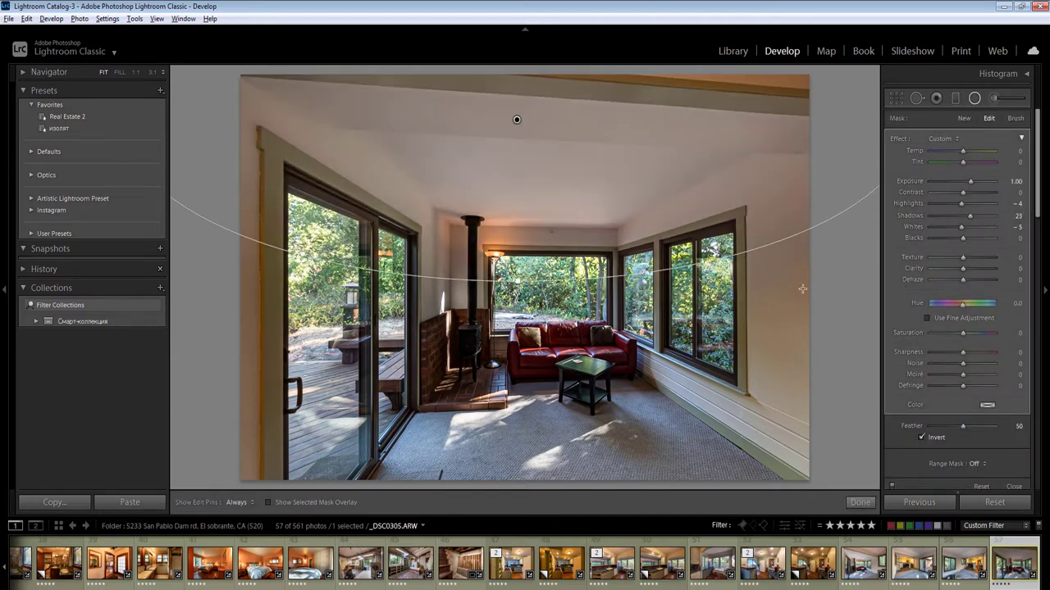
Add radial filters over the right wall, the stove and the sofa area, with Exposure 0.60 for the stove and sofa
drag(801, 288, 856, 476)
drag(465, 346, 525, 418)
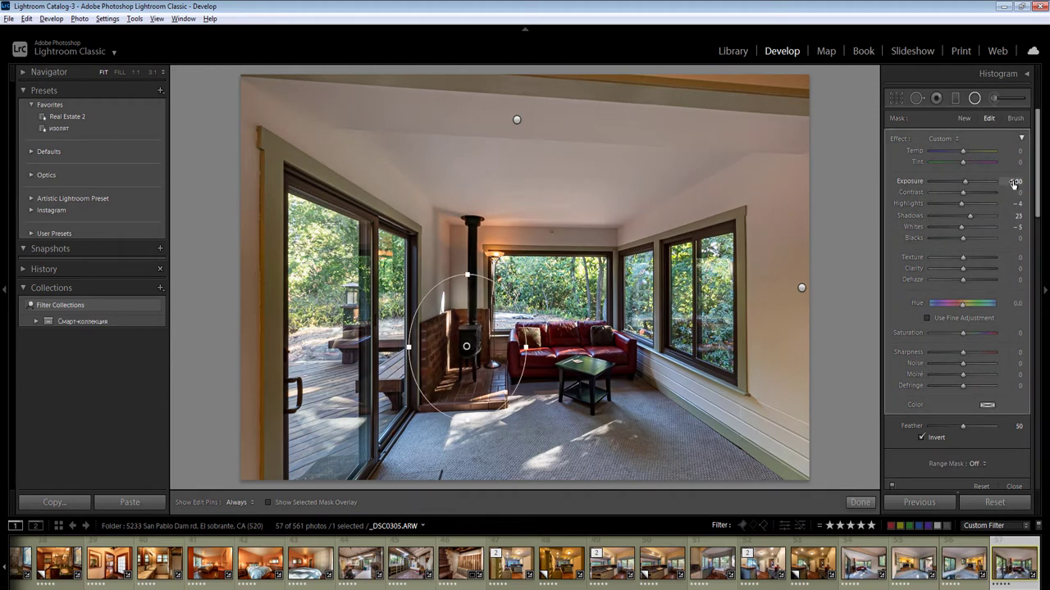
click(1016, 182)
text(0.6)
key(Return)
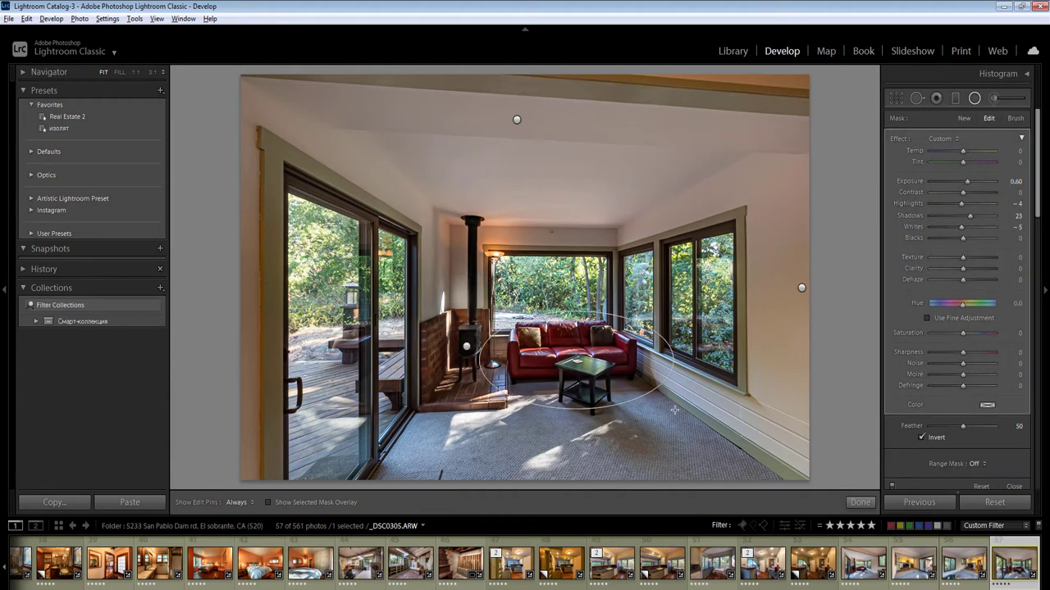
key(shift+m)
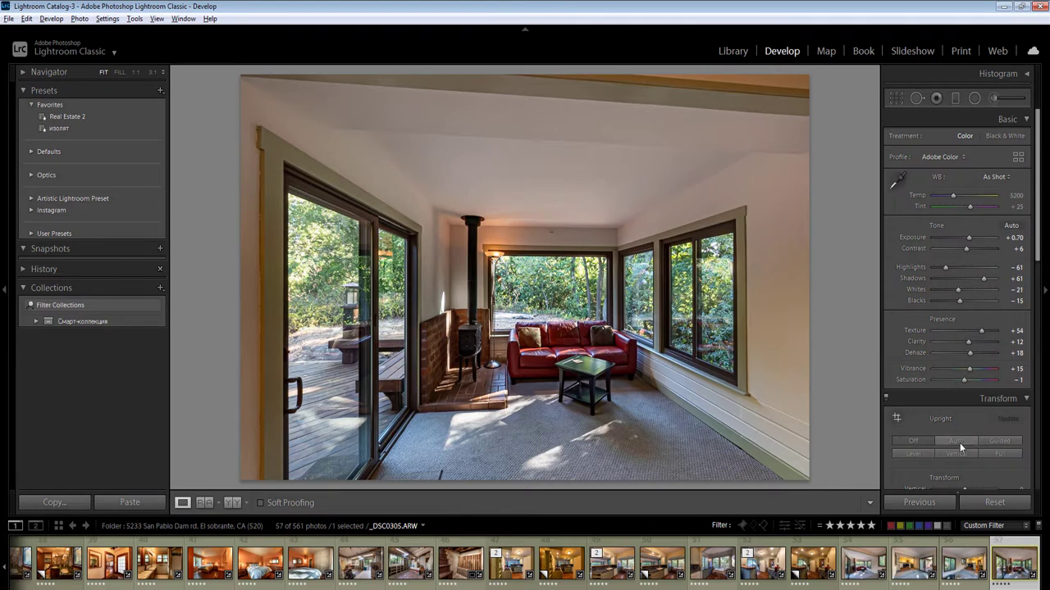
Select all the photos in the Library grid and open their export settings
click(742, 55)
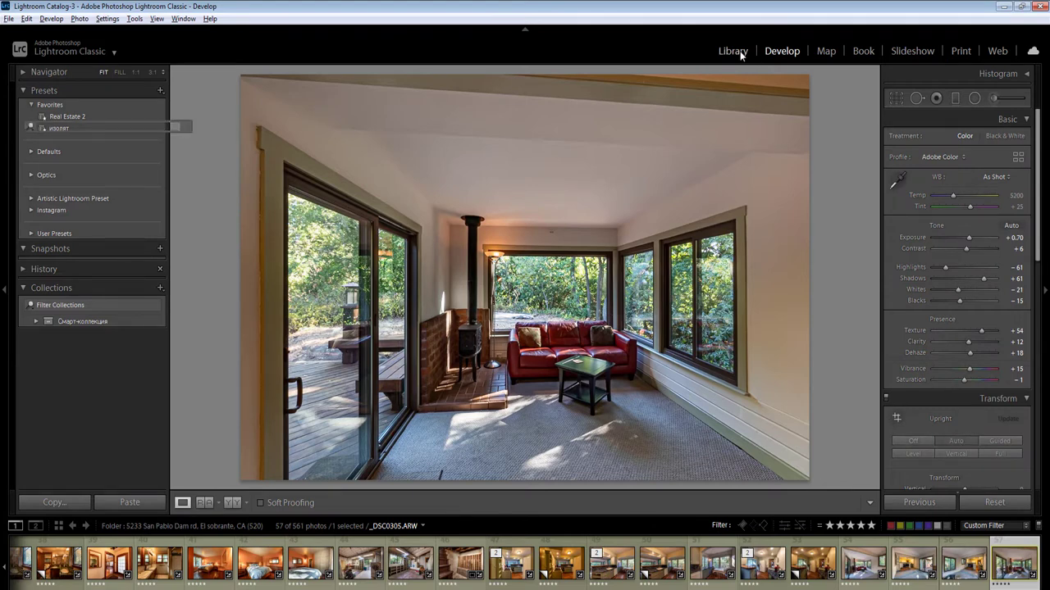
key(g)
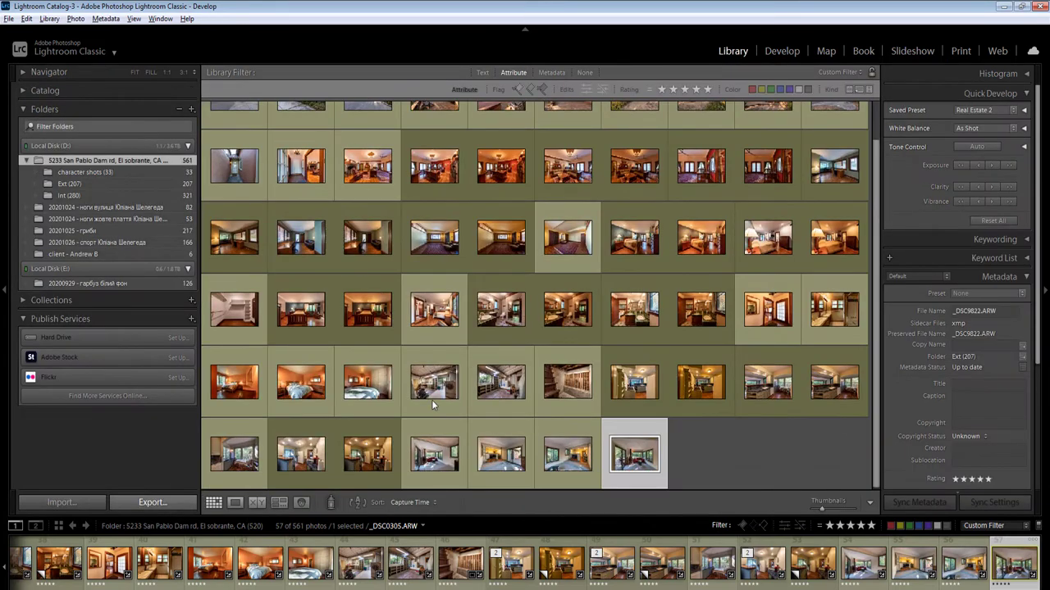
key(ctrl+a)
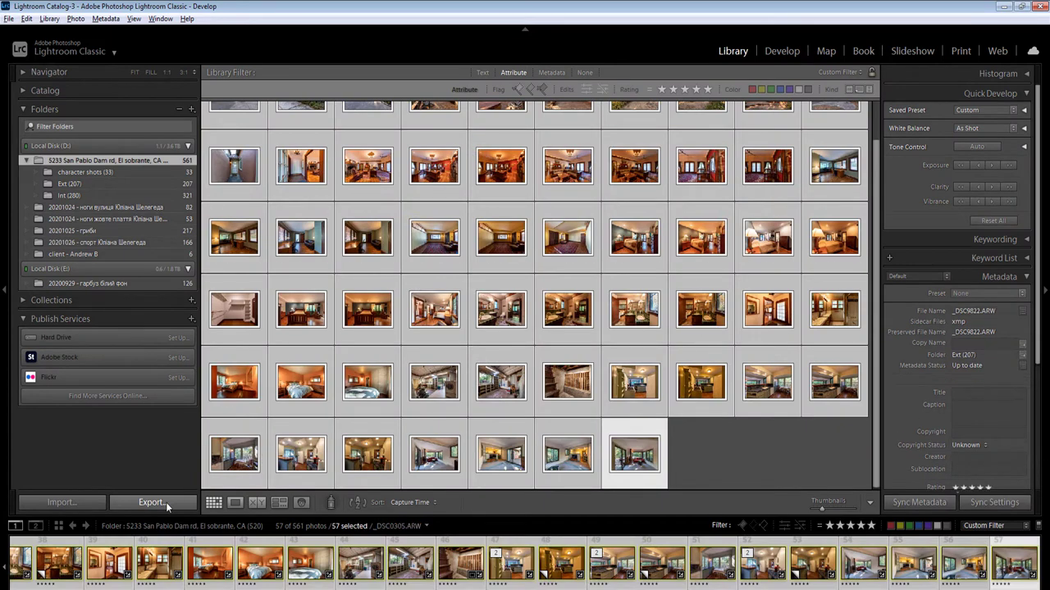
click(151, 502)
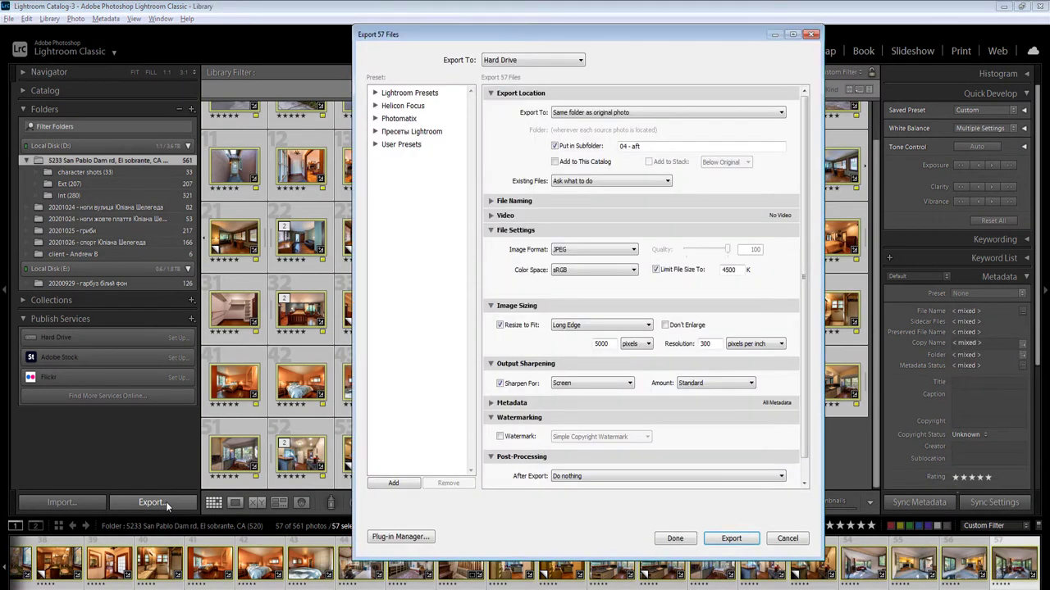
Turn off the file size limit, resizing and output sharpening, and export the JPEGs to the subfolder "04 - after"
click(671, 272)
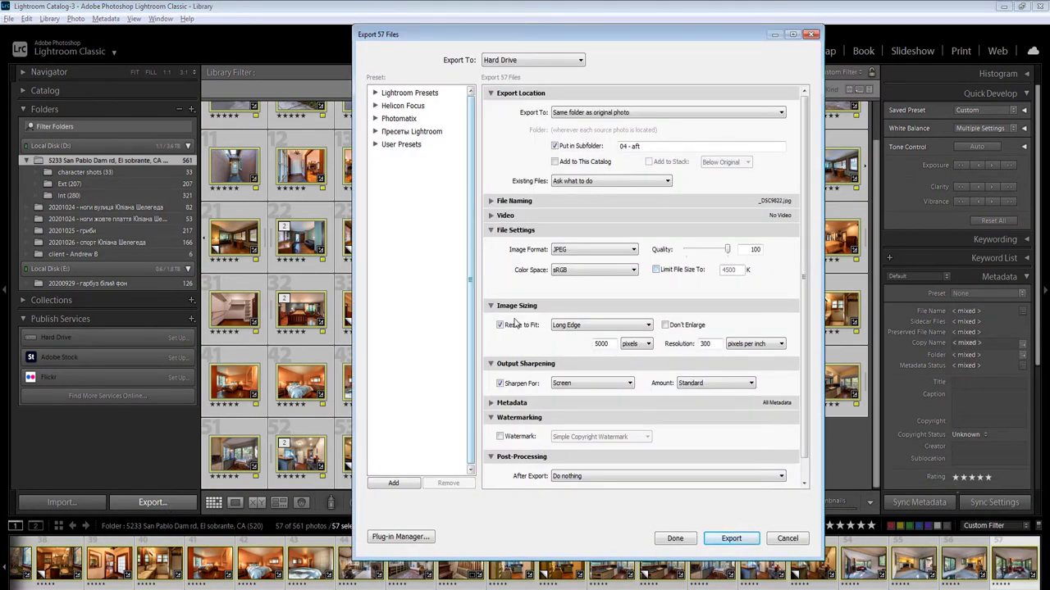
click(514, 325)
click(518, 383)
click(734, 145)
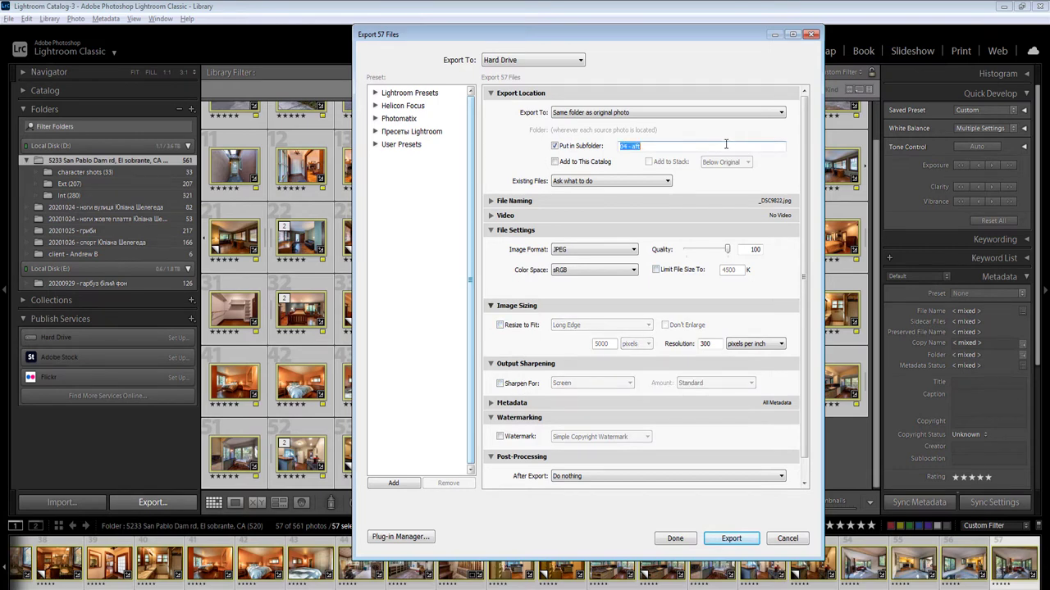
click(734, 145)
key(Return)
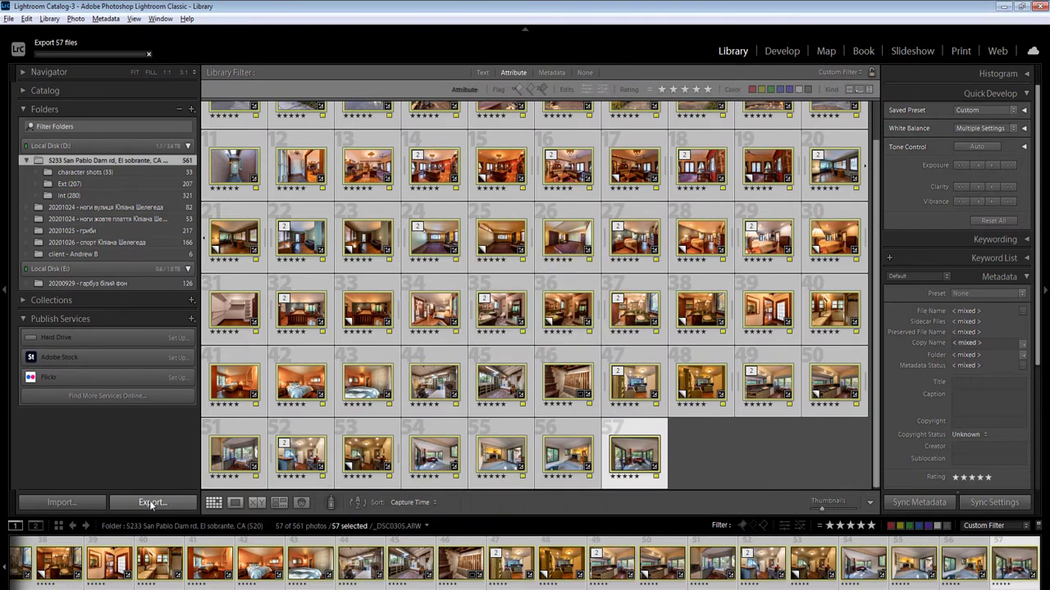
Export the same photos again in DNG format to the subfolder "02 - DNG"
key(ctrl+shift+e)
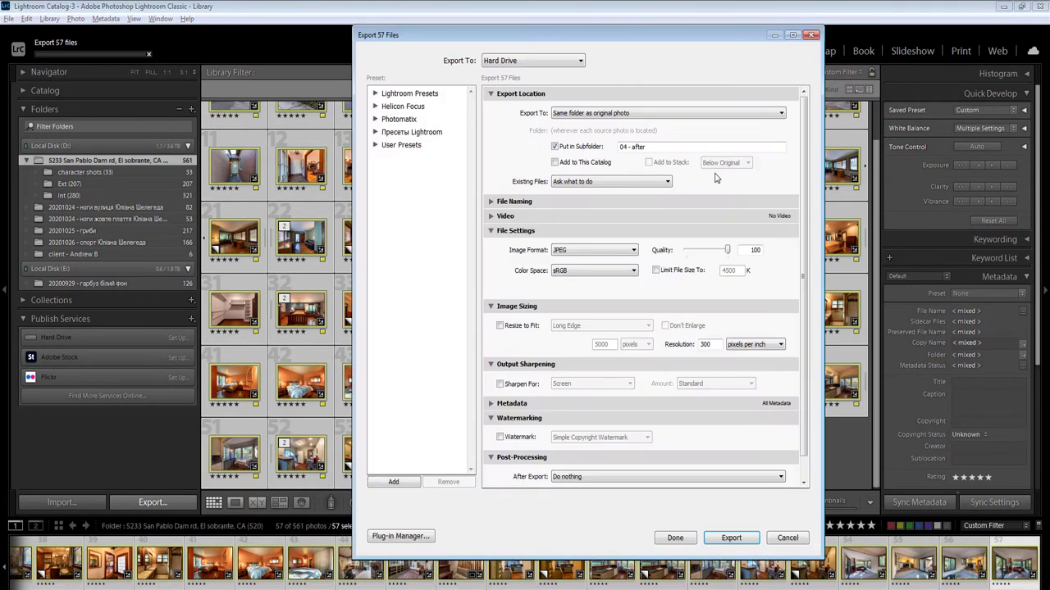
click(707, 147)
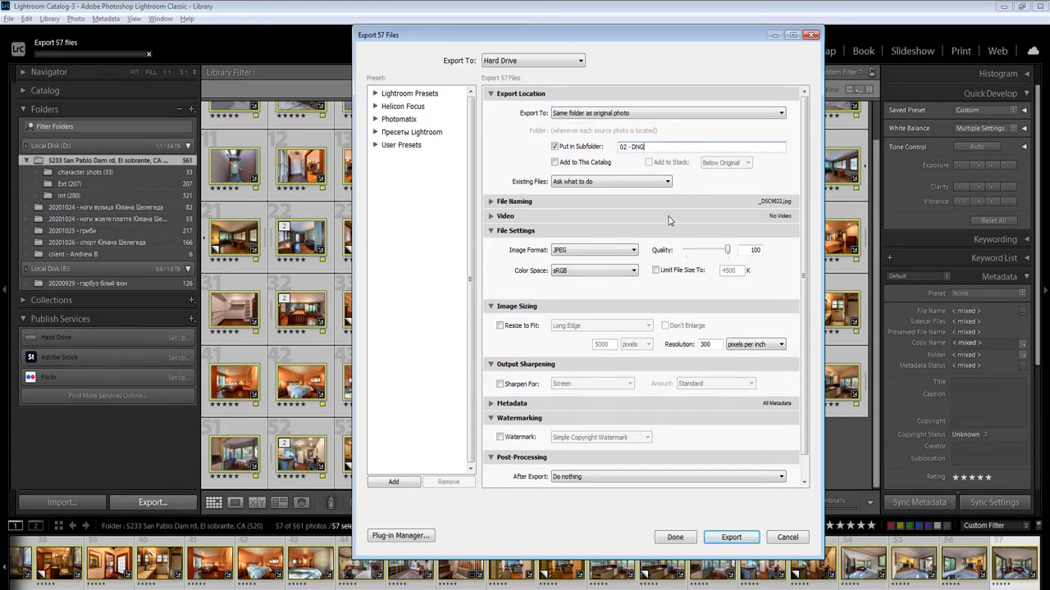
click(600, 254)
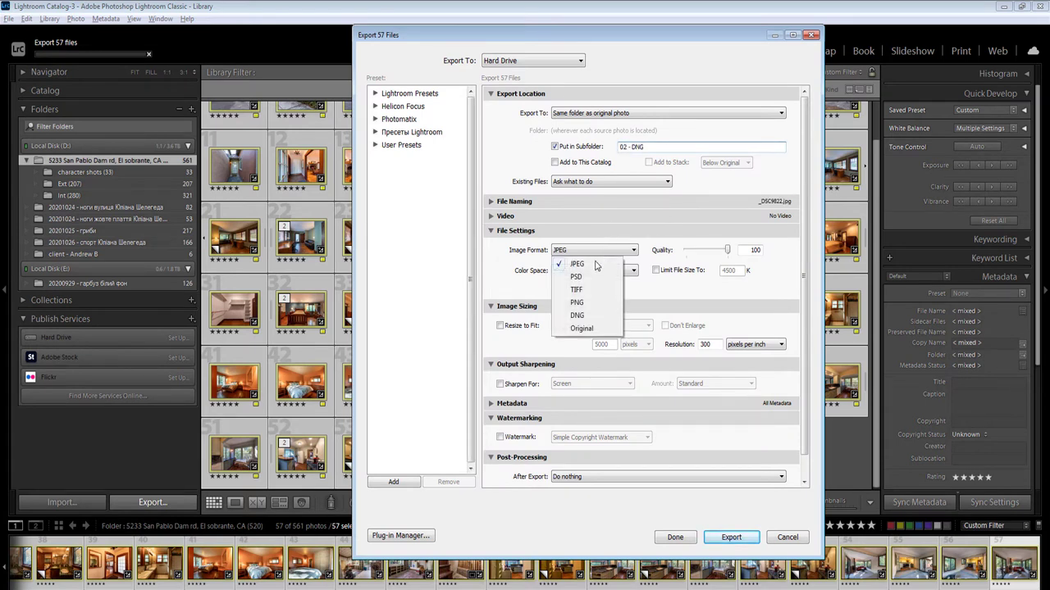
click(577, 315)
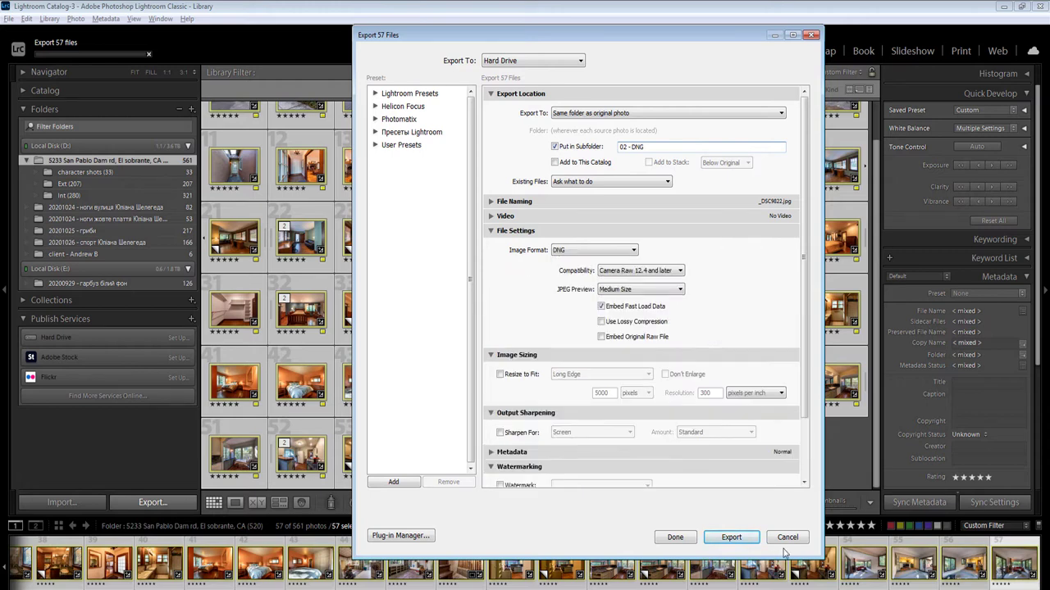
click(738, 538)
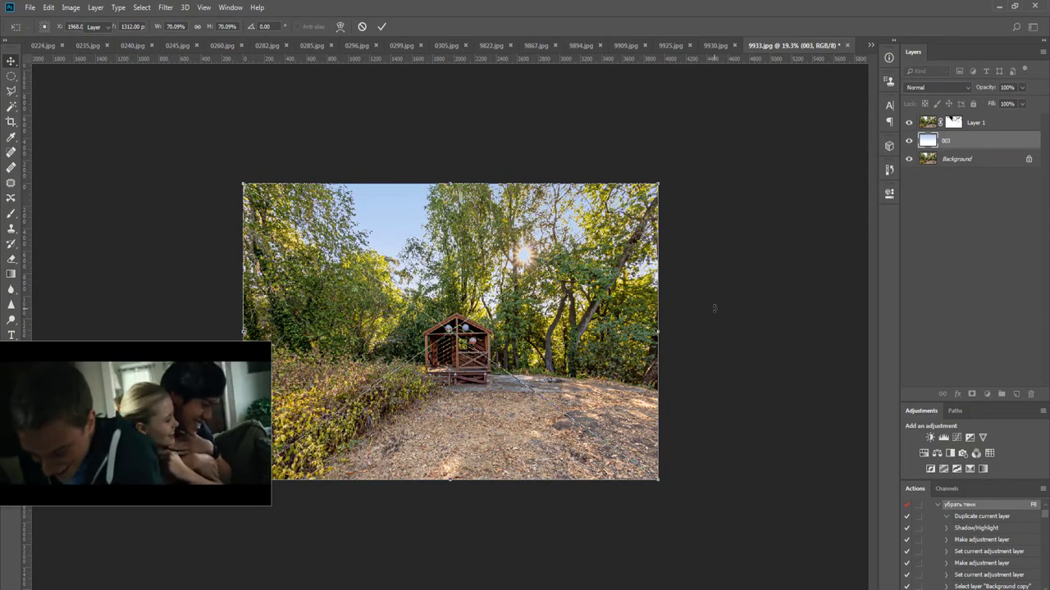
In Photoshop, commit the placed sky image 003 in 9933.jpg and add a layer mask to its layer
key(Return)
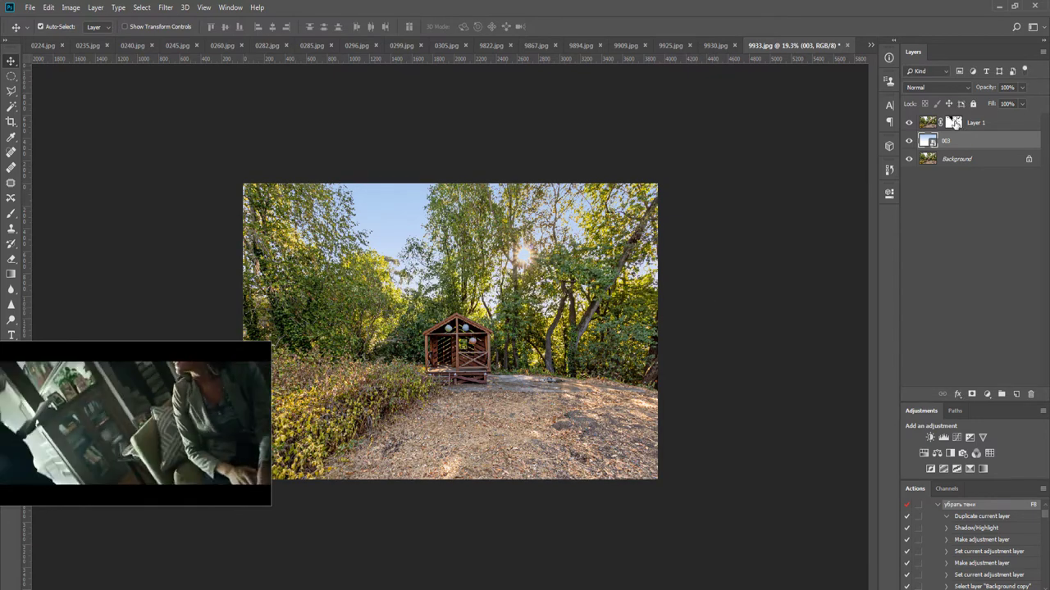
click(955, 124)
click(962, 142)
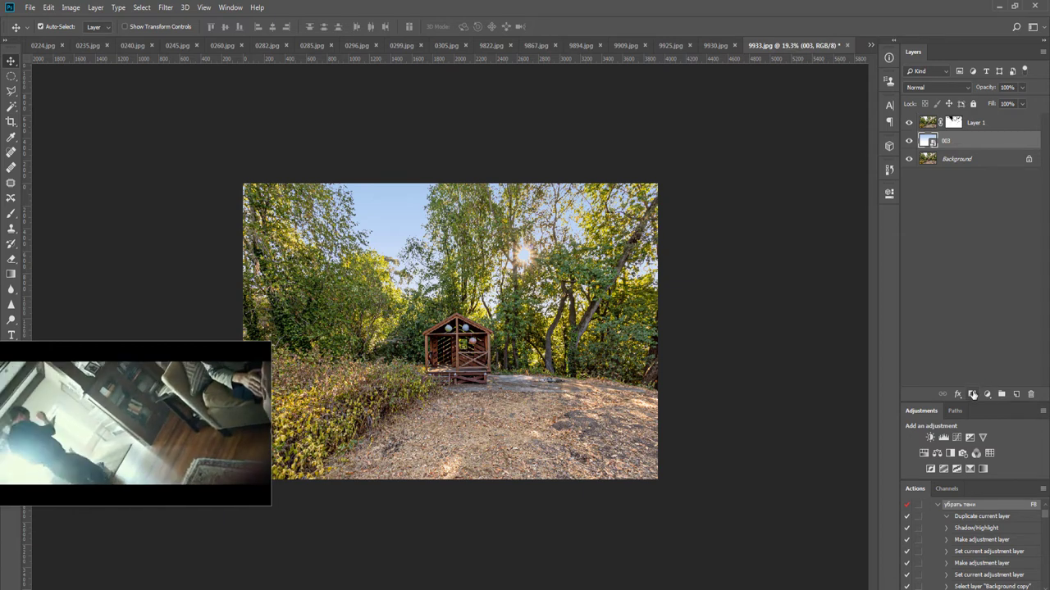
click(972, 395)
Paint on the sky layer's mask around the sun with a large soft brush at 33% opacity
key(b)
mouse_move(143, 393)
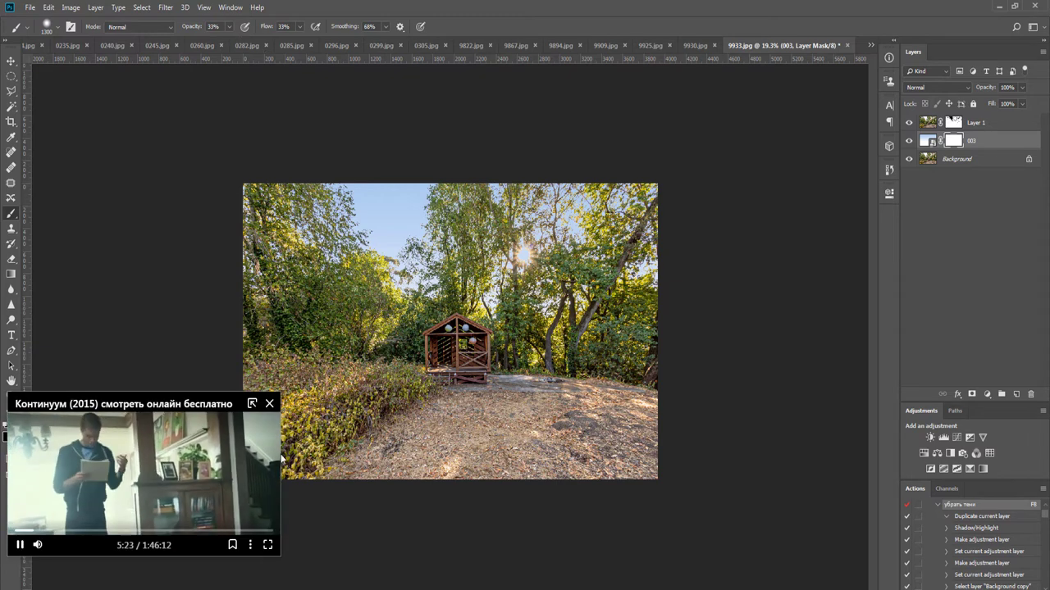
click(269, 403)
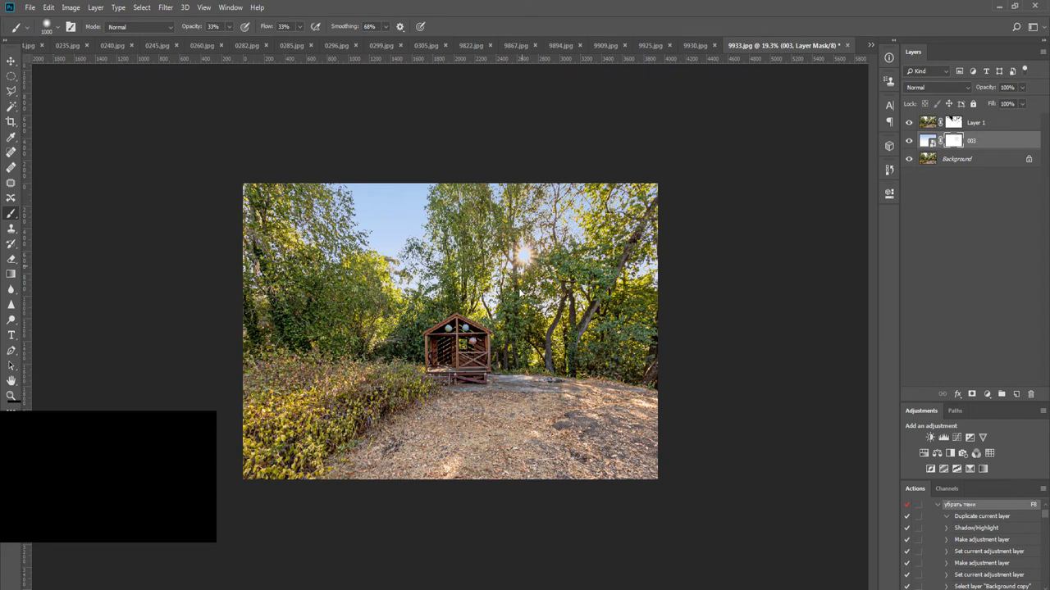
key([)
key([)
key([)
click(522, 262)
key(])
key(])
Merge all layers of 9933.jpg, then save it as a JPEG at quality 12 and close it
key(ctrl+shift+e)
key(ctrl+w)
key(Return)
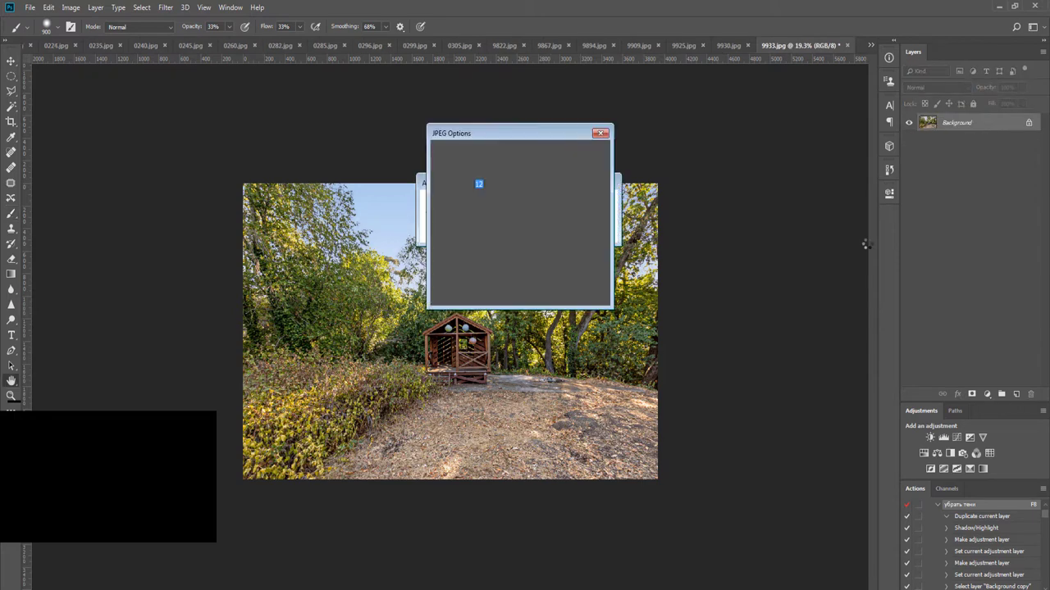
key(Return)
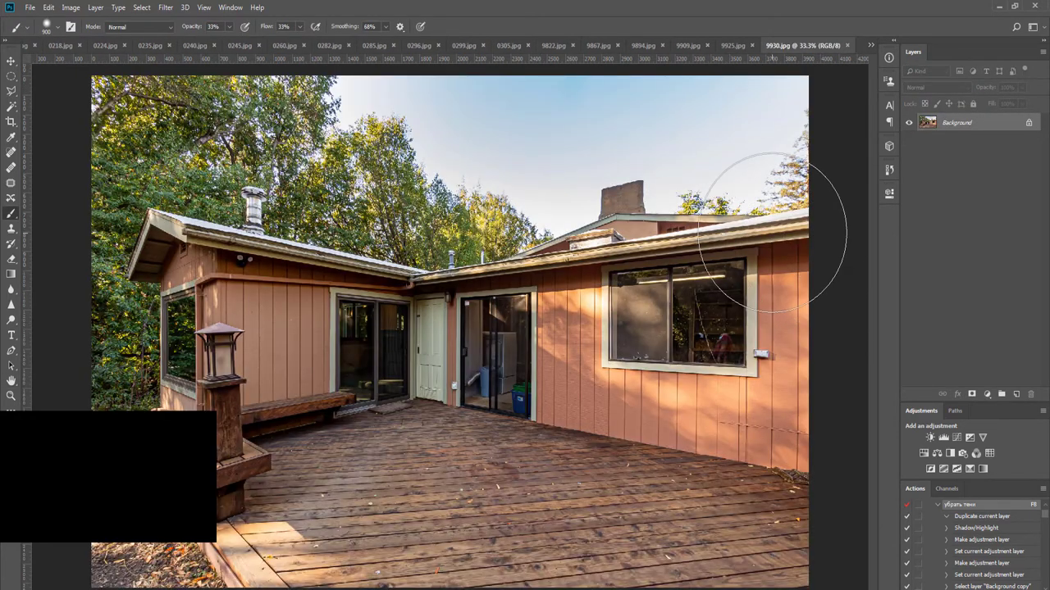
Duplicate the Background layer of 9930.jpg and select its whole sky with the Magic Wand at tolerance 22
key(ctrl+0)
key(v)
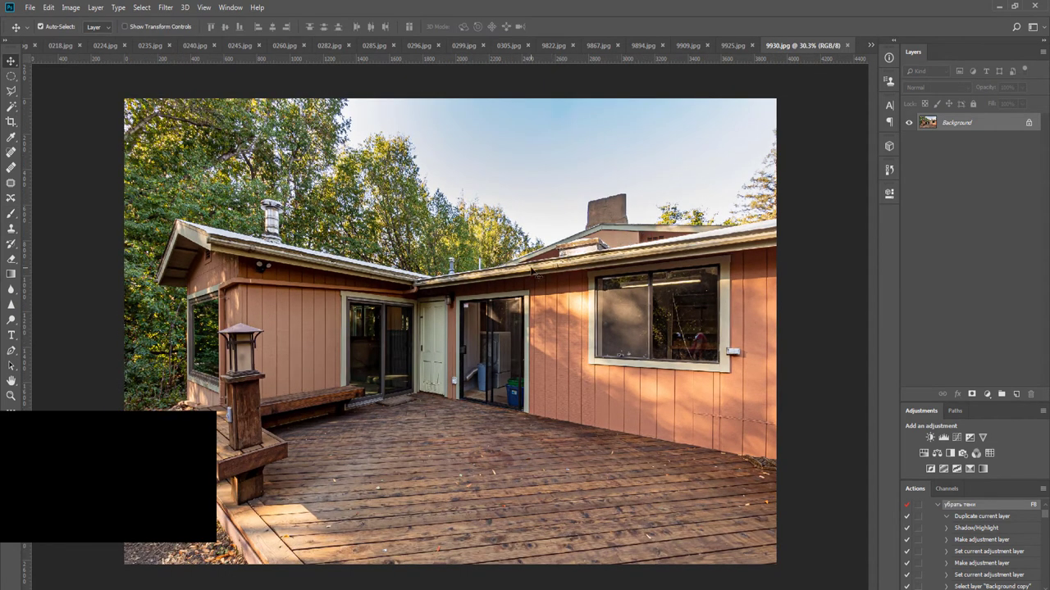
key(ctrl+j)
key(w)
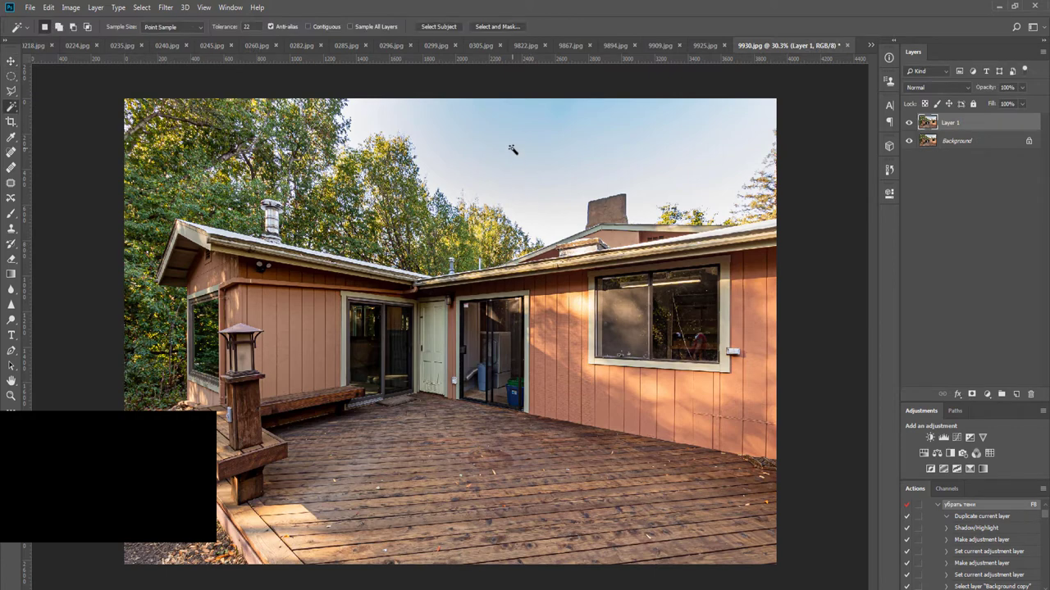
shift+click(430, 132)
shift+click(412, 114)
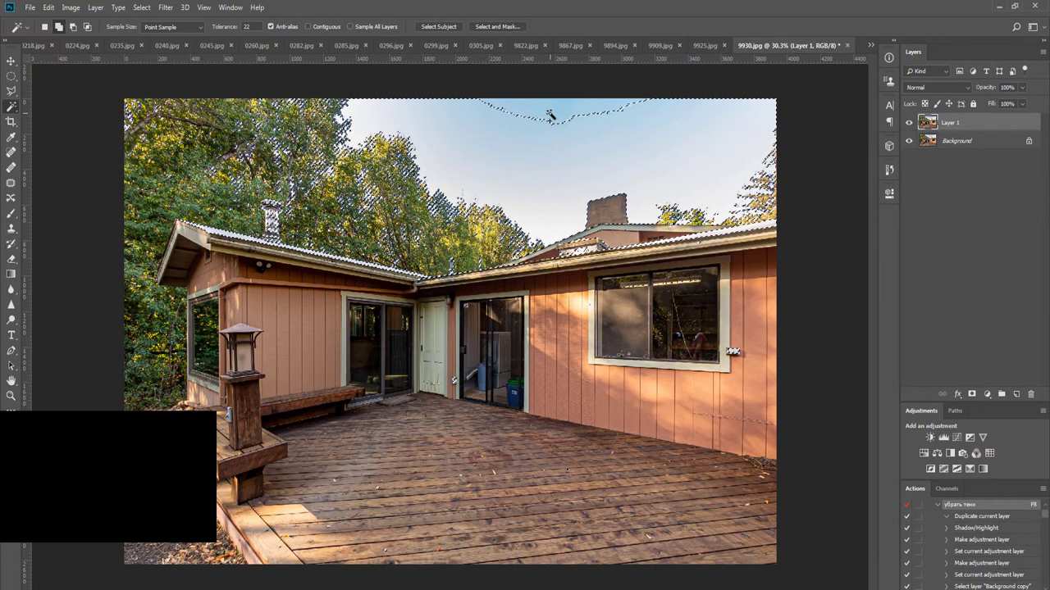
shift+click(549, 114)
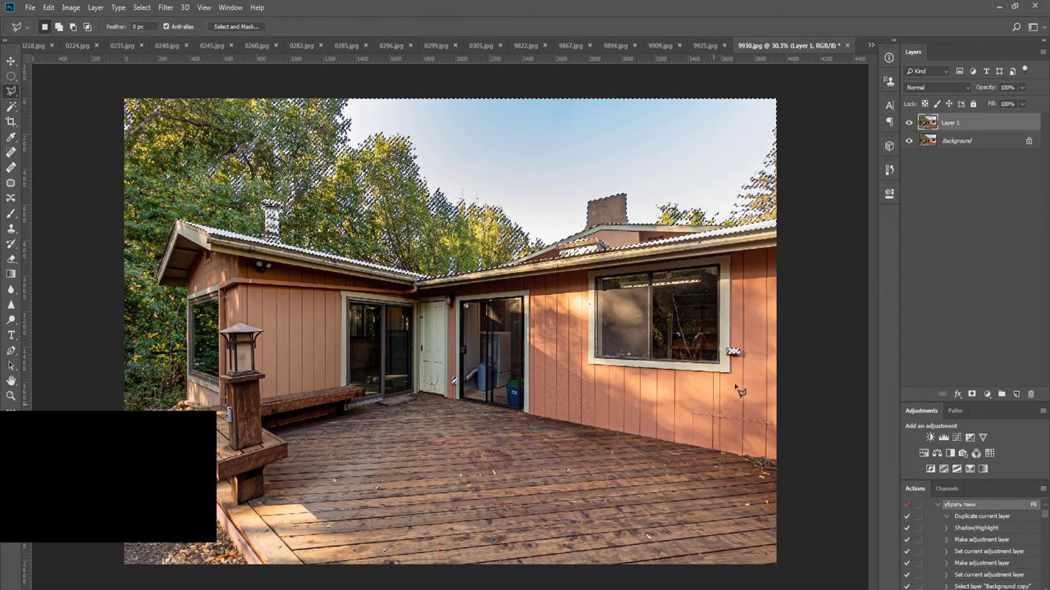
Subtract the area below the roofline from the selection with the Polygonal Lasso and mask the sky out of Layer 1
key(l)
alt+click(776, 346)
alt+click(820, 564)
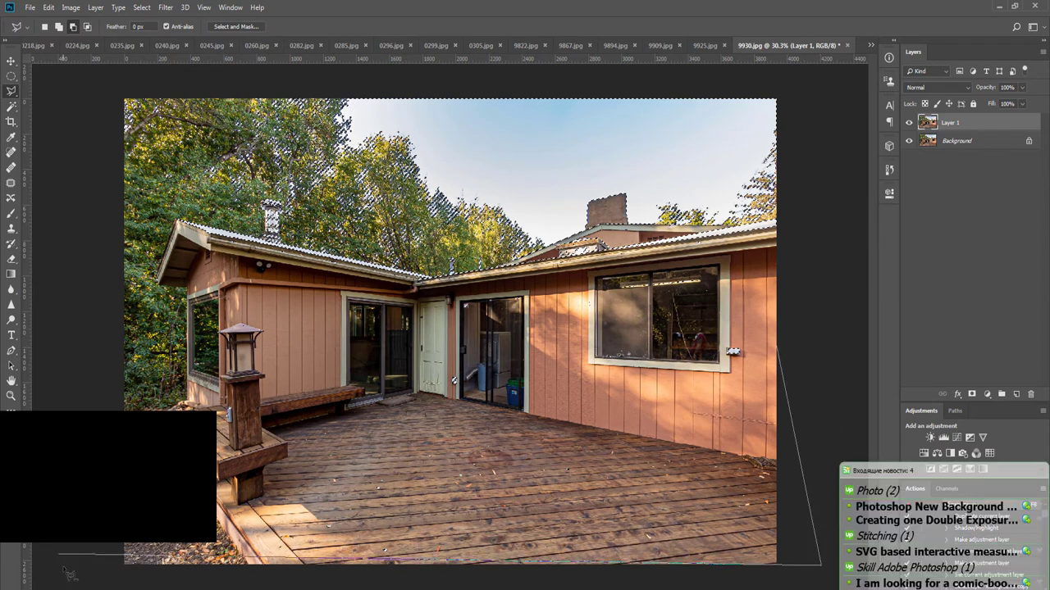
click(76, 582)
click(68, 135)
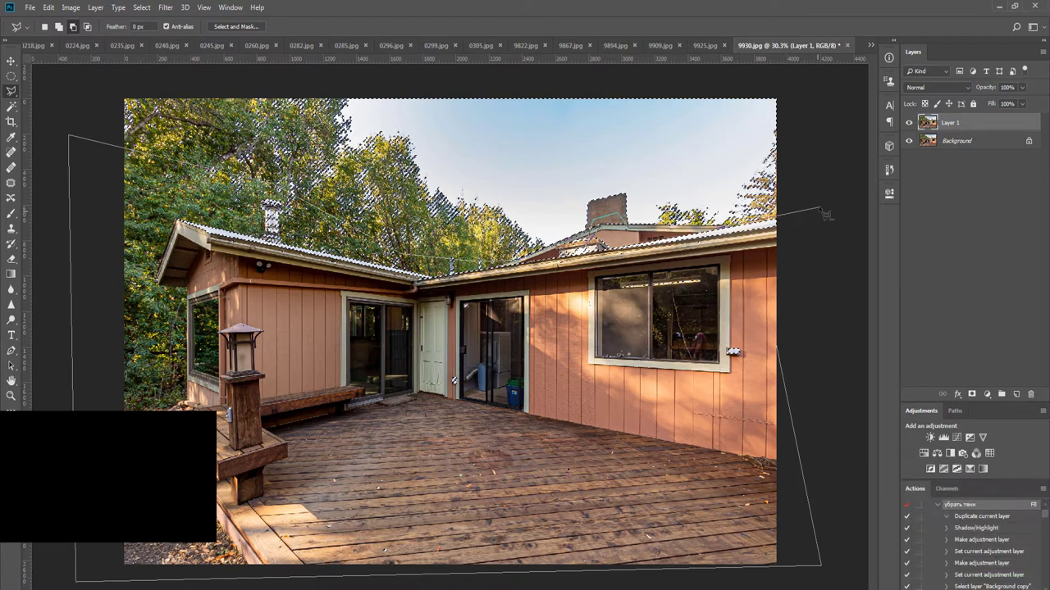
double_click(820, 214)
alt+click(974, 395)
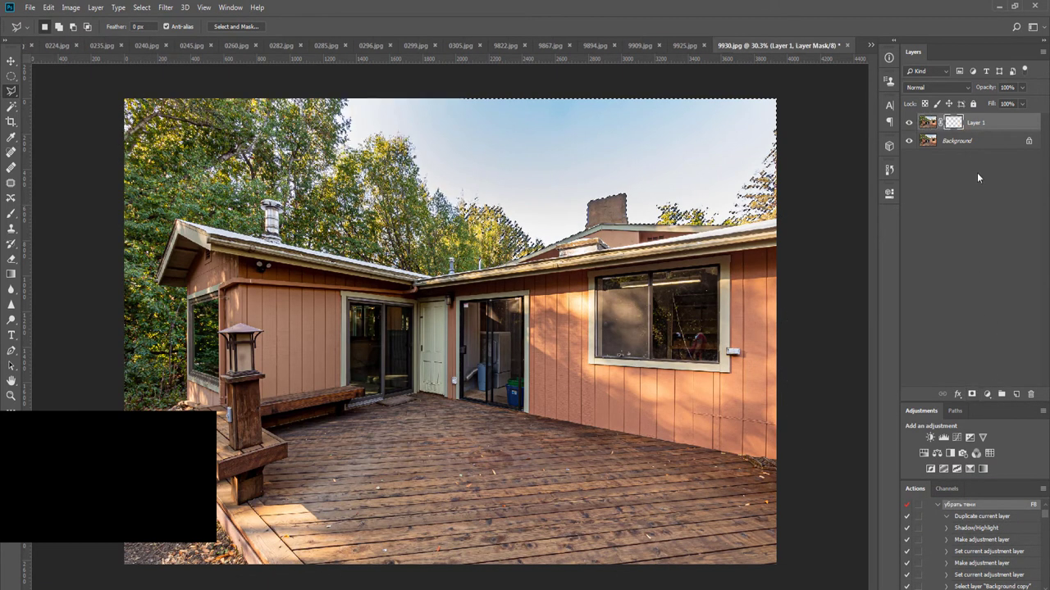
Place a sky image from the CS16 Sky folder in Total Commander behind the masked layer, and save 9930.jpg at JPEG quality 12
click(973, 143)
key(v)
key(alt+Tab)
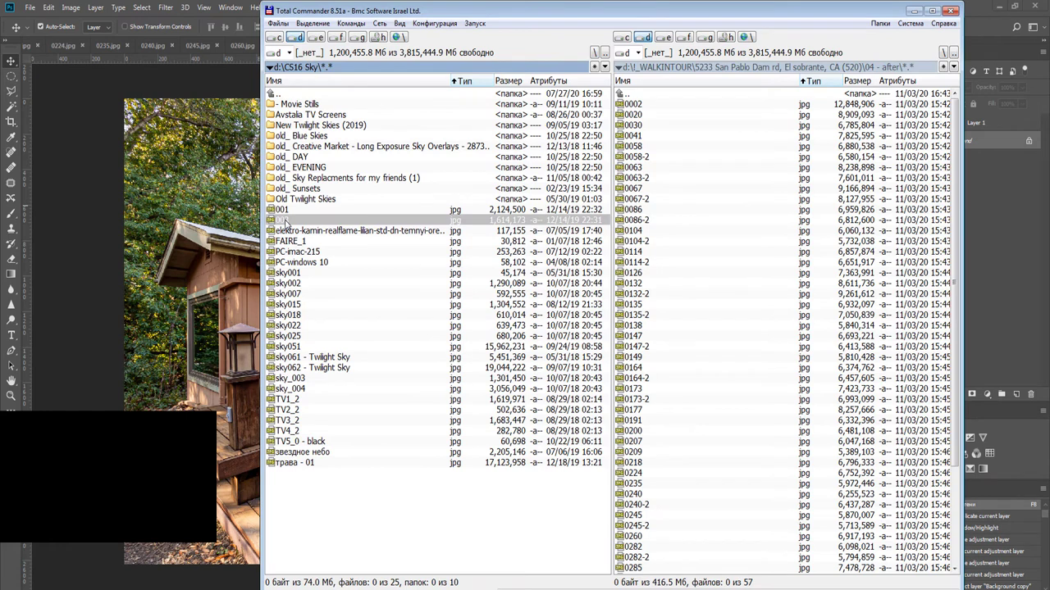
drag(286, 223, 151, 222)
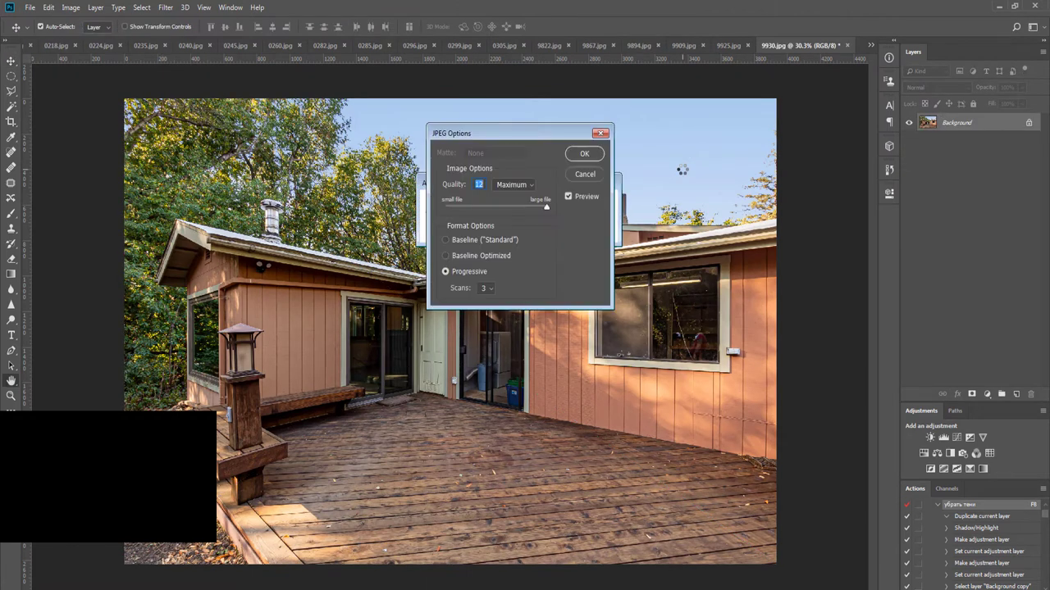
key(Return)
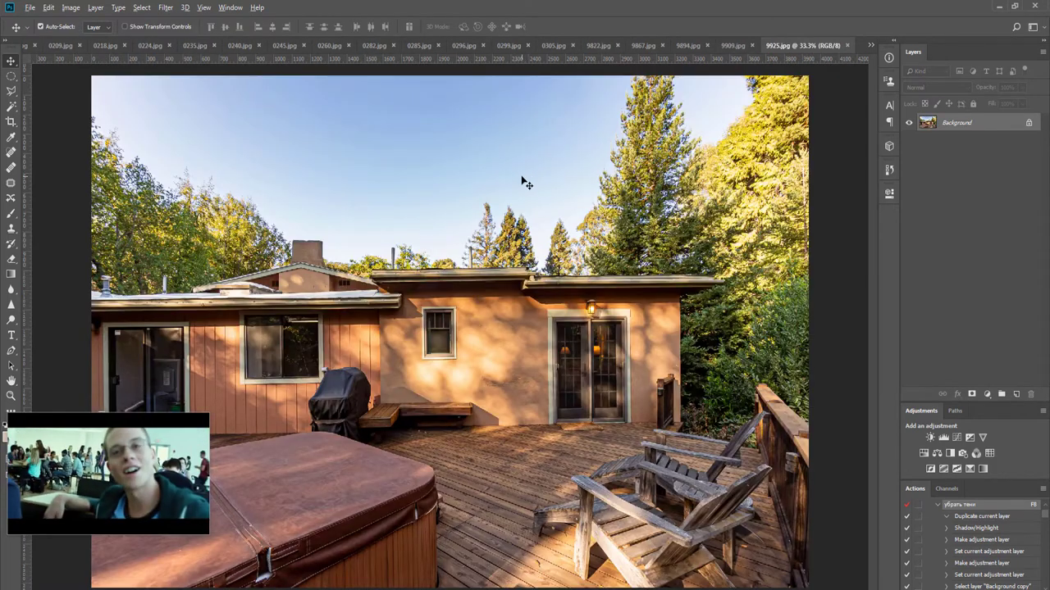
Close 9925.jpg without editing it
scroll(522, 179, down, 1)
key(ctrl+w)
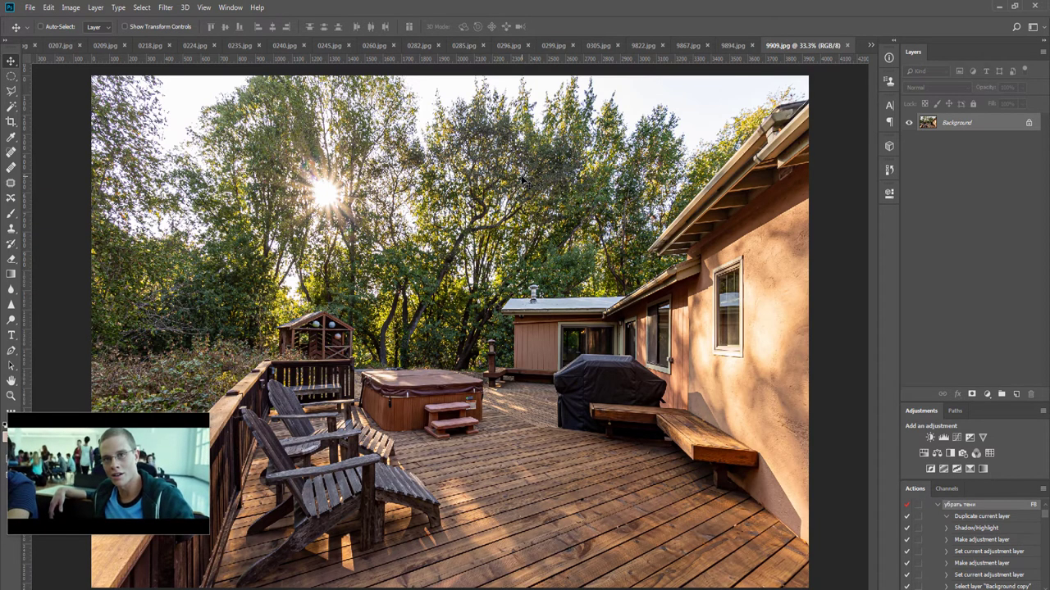
Close 9909.jpg and, on a duplicate of the Background layer in 9894.jpg, select the whole sky with the Magic Wand at tolerance 22
key(F8)
key(ctrl+j)
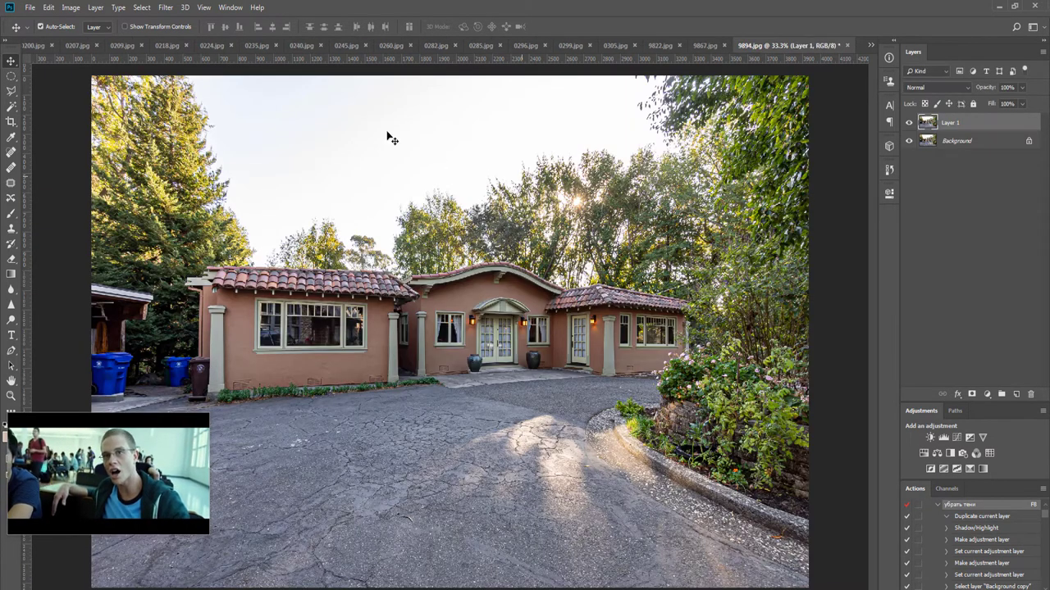
key(w)
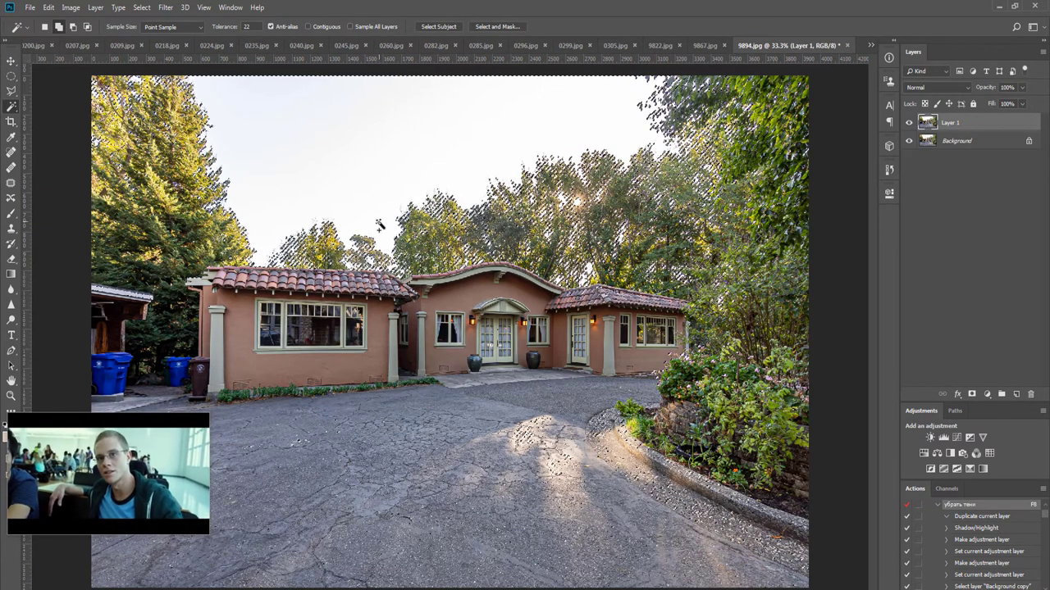
Subtract the area below the treetops from the sky selection with the Polygonal Lasso, and mask the sky out of the duplicate layer
key(l)
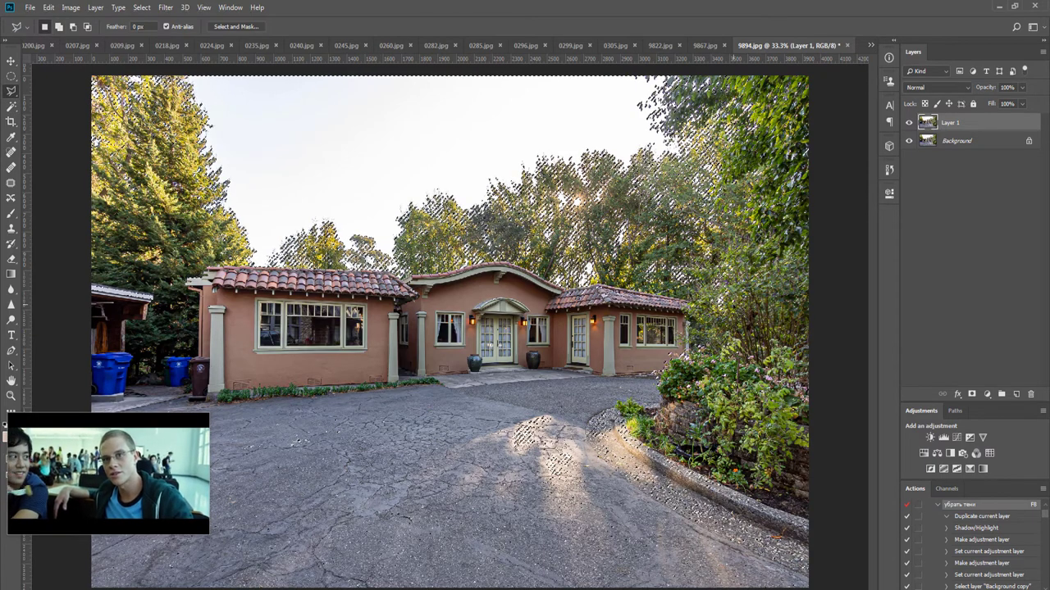
scroll(788, 315, down, 2)
alt+click(787, 315)
click(770, 556)
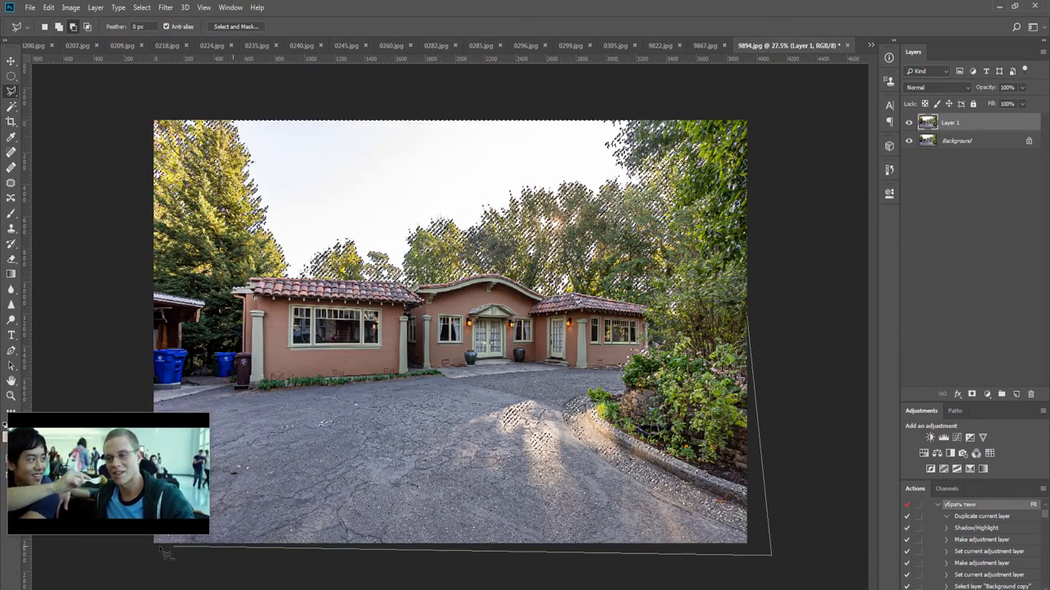
click(95, 559)
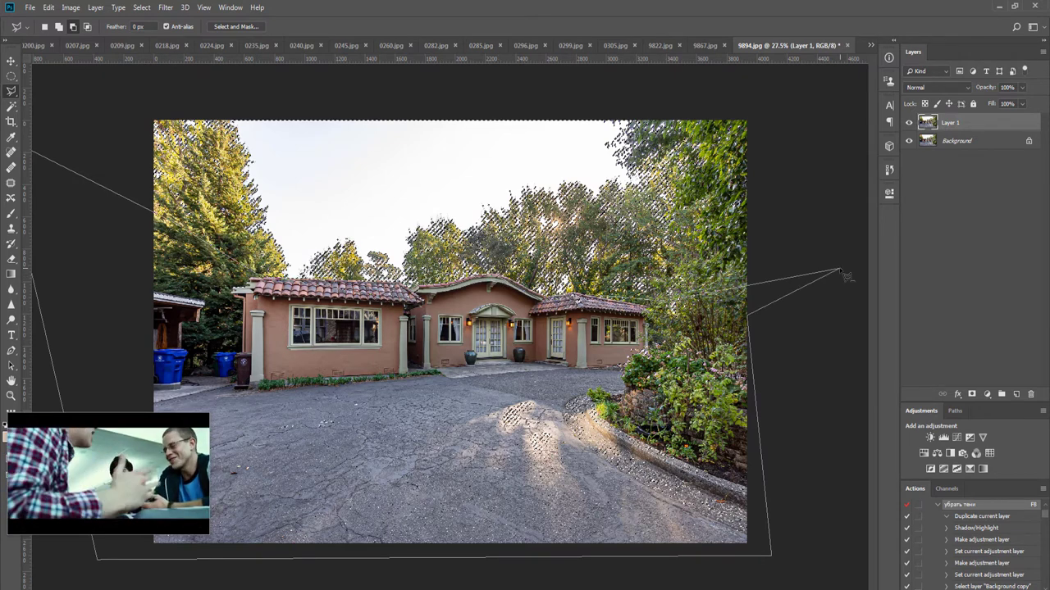
double_click(845, 276)
click(971, 394)
Place 003.jpg from the CS16 Sky folder in Total Commander above the Background of 9894.jpg, compressing its height to about 44.2%
click(974, 143)
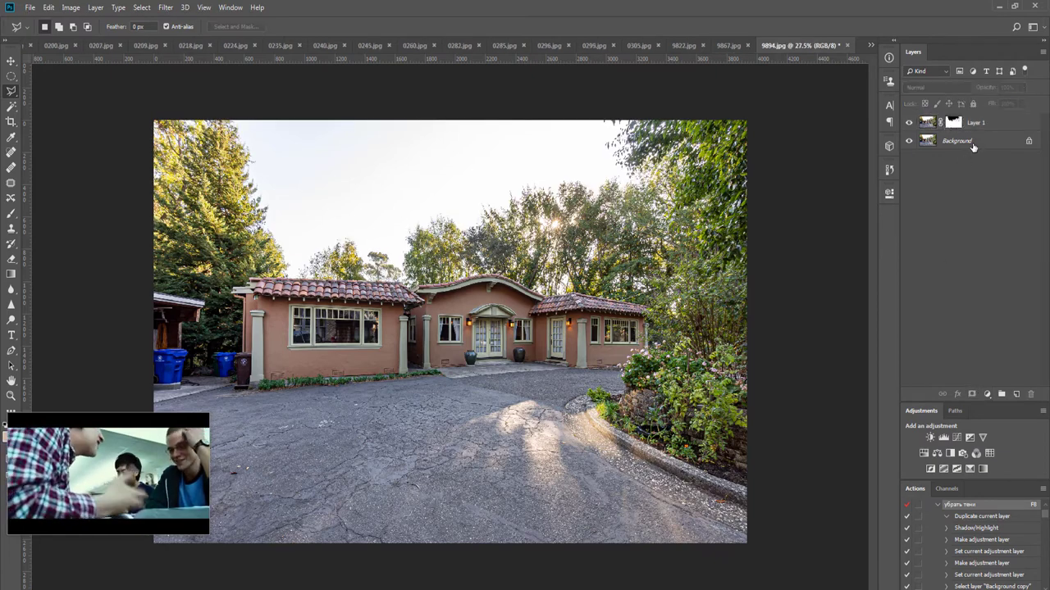
key(v)
key(alt+Tab)
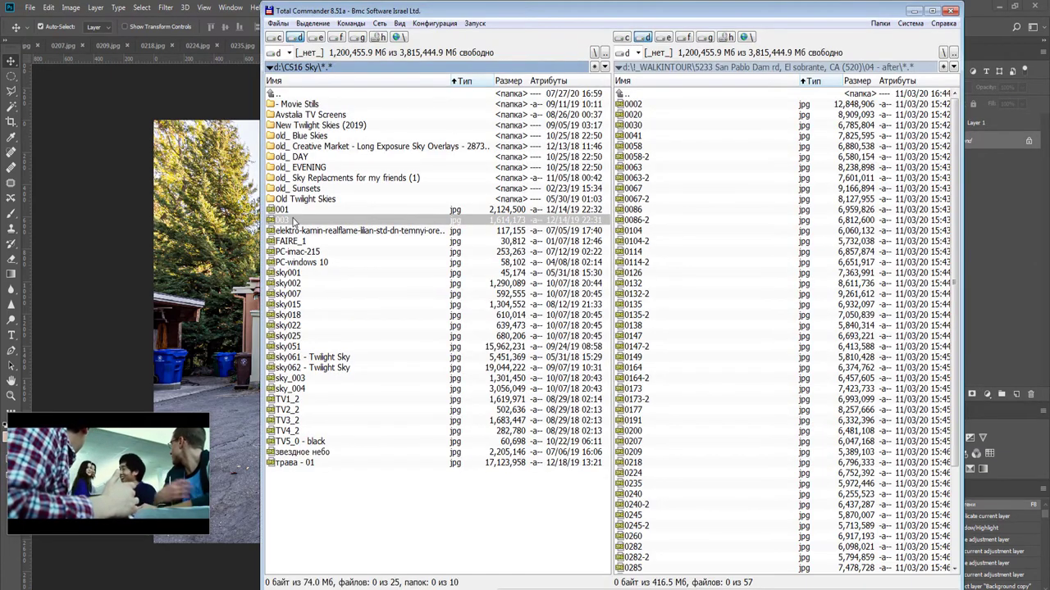
drag(292, 220, 187, 220)
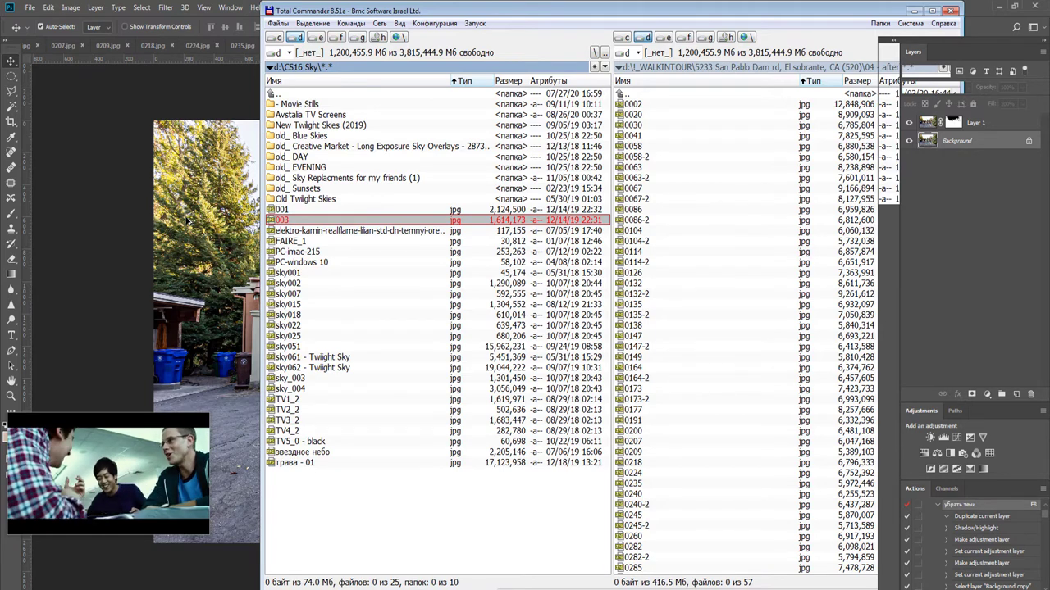
drag(187, 221, 187, 221)
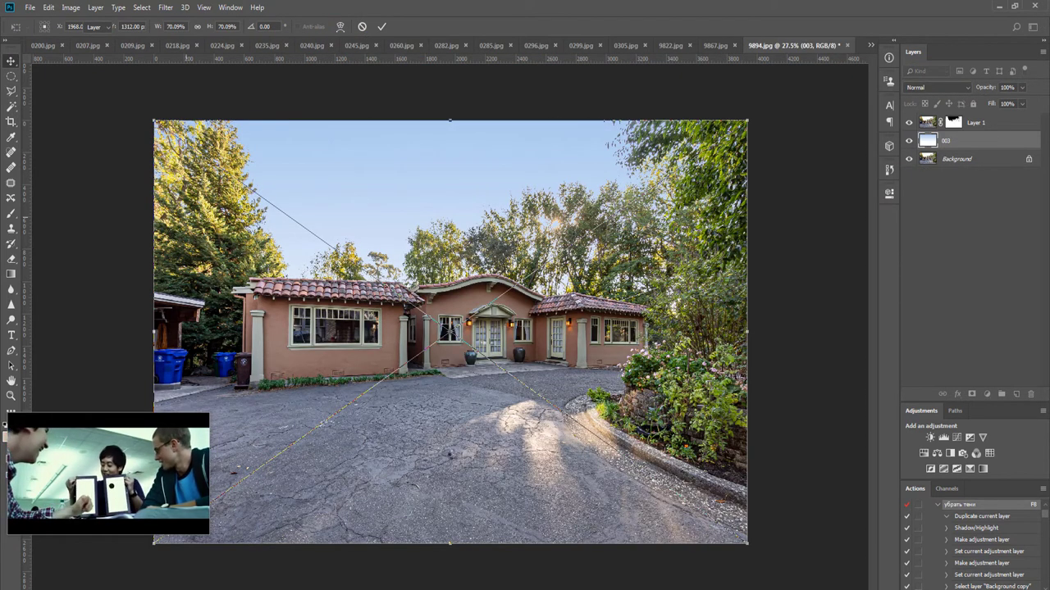
drag(450, 543, 488, 390)
key(Return)
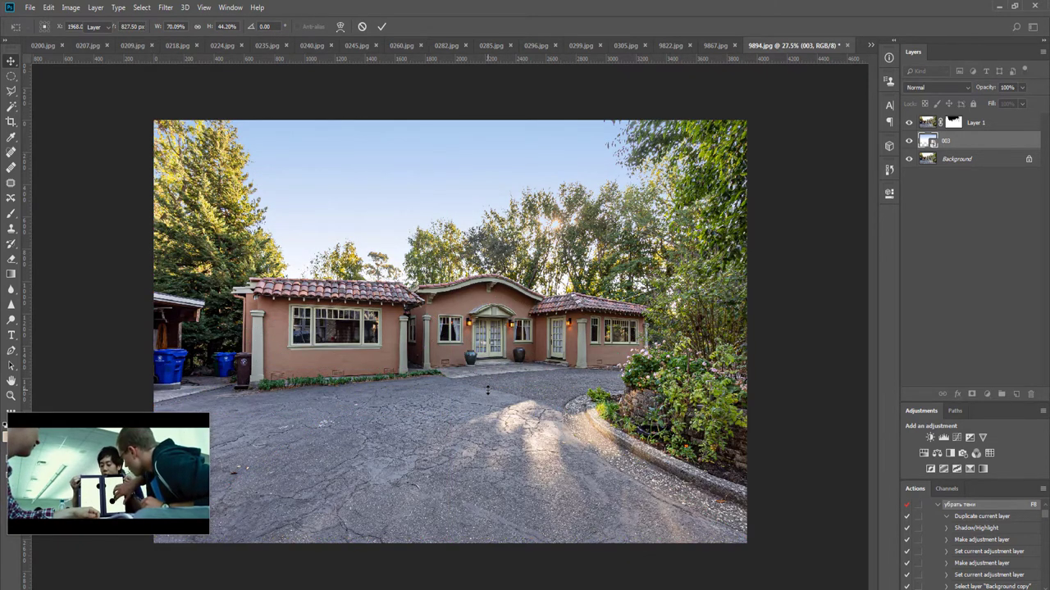
Merge all layers of 9894.jpg and try to close it with its changes saved at JPEG quality 12
key(ctrl+shift+e)
key(ctrl+w)
key(Return)
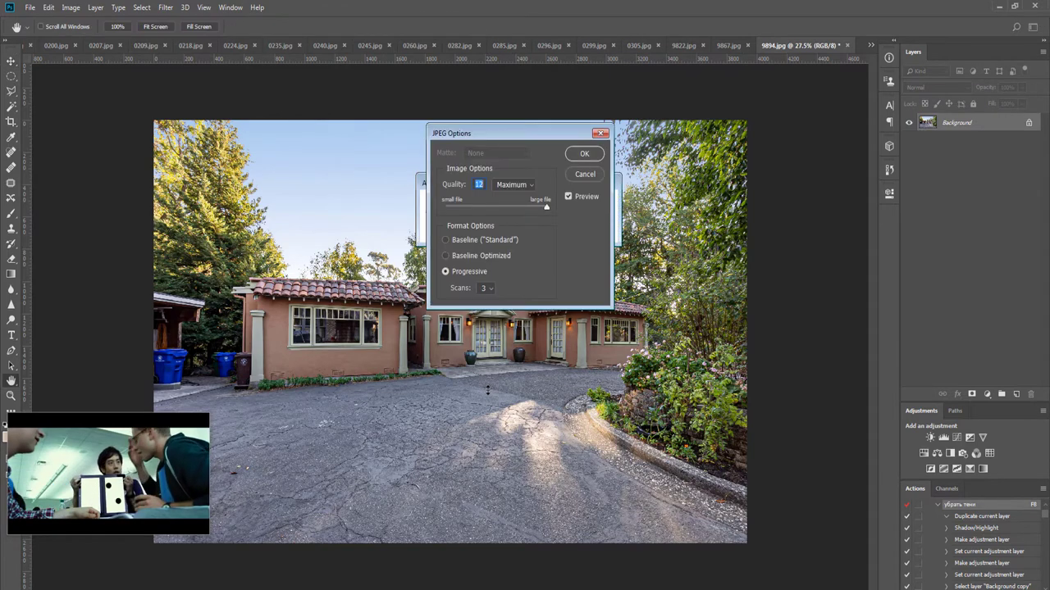
key(Return)
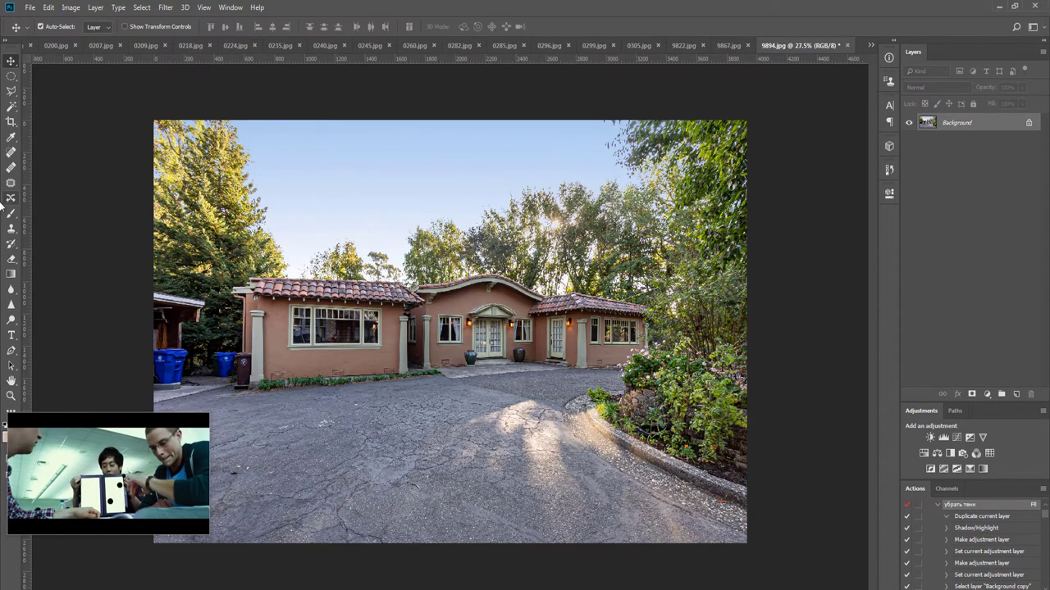
Place a vertical guide beside the house's left wall and distort a duplicate layer's upper-left corner slightly outward to straighten the wall
drag(27, 215, 241, 201)
key(ctrl+j)
key(ctrl+t)
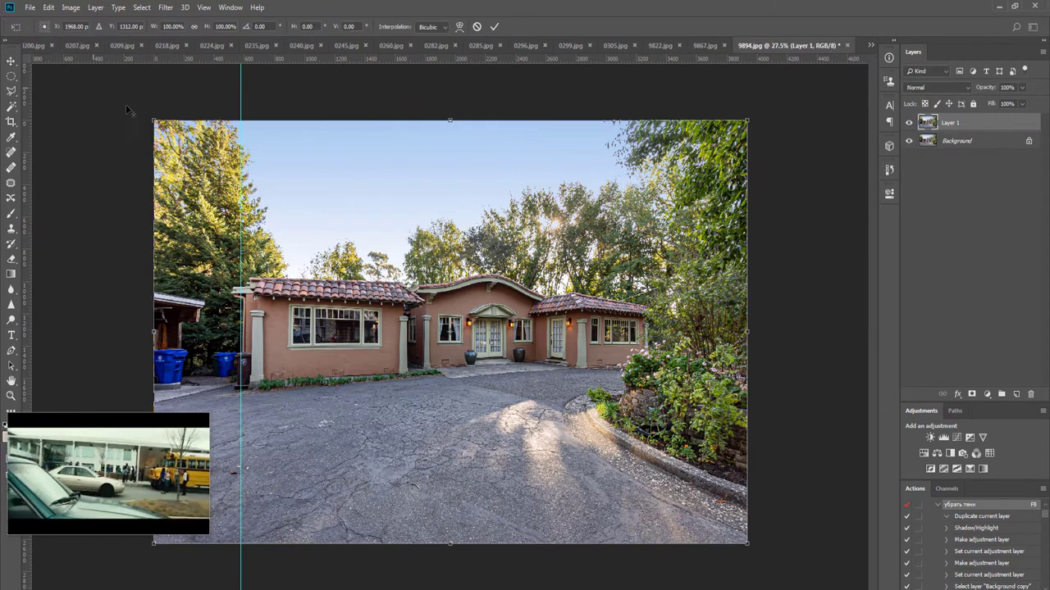
drag(153, 123, 149, 127)
key(Return)
Merge the straightened layer into the Background, and save and close 9894.jpg as a JPEG
key(ctrl+e)
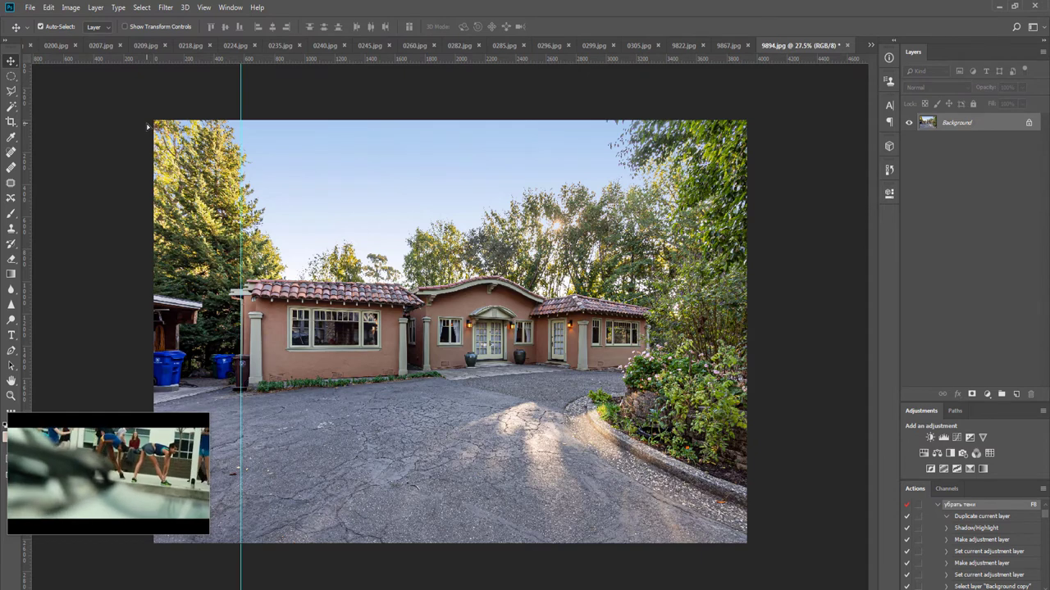
key(ctrl+w)
key(Return)
key(Return)
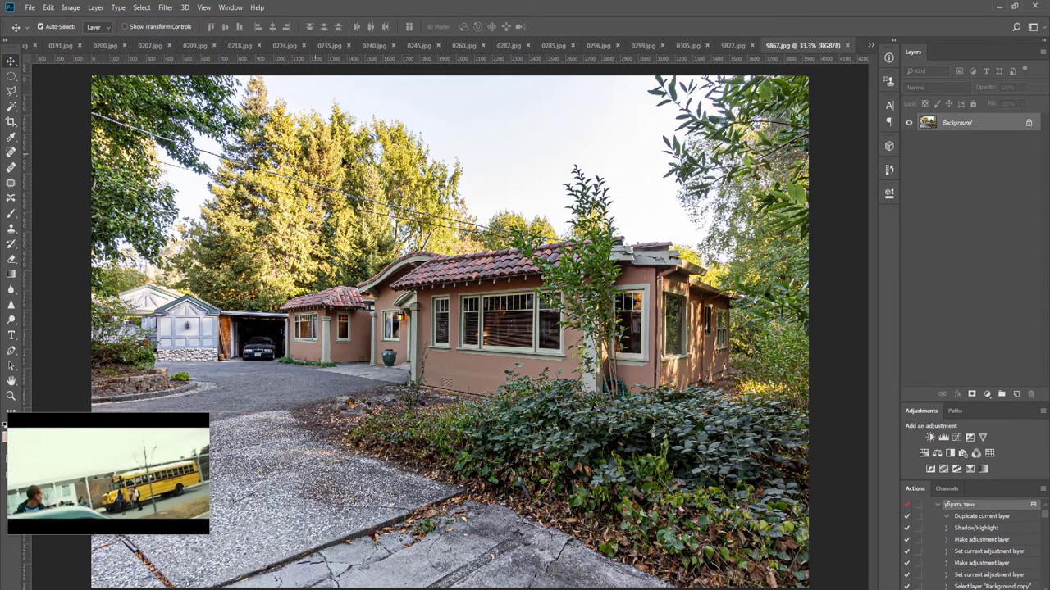
Duplicate the Background layer of 9867.jpg and select its sky with the Magic Wand at tolerance 22
scroll(362, 187, down, 2)
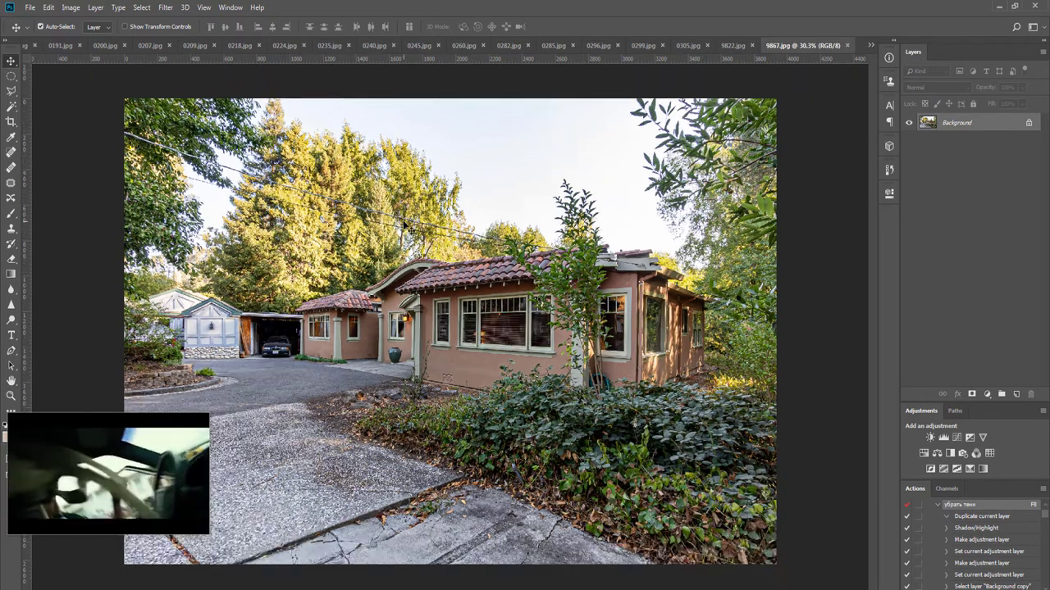
key(ctrl+j)
key(w)
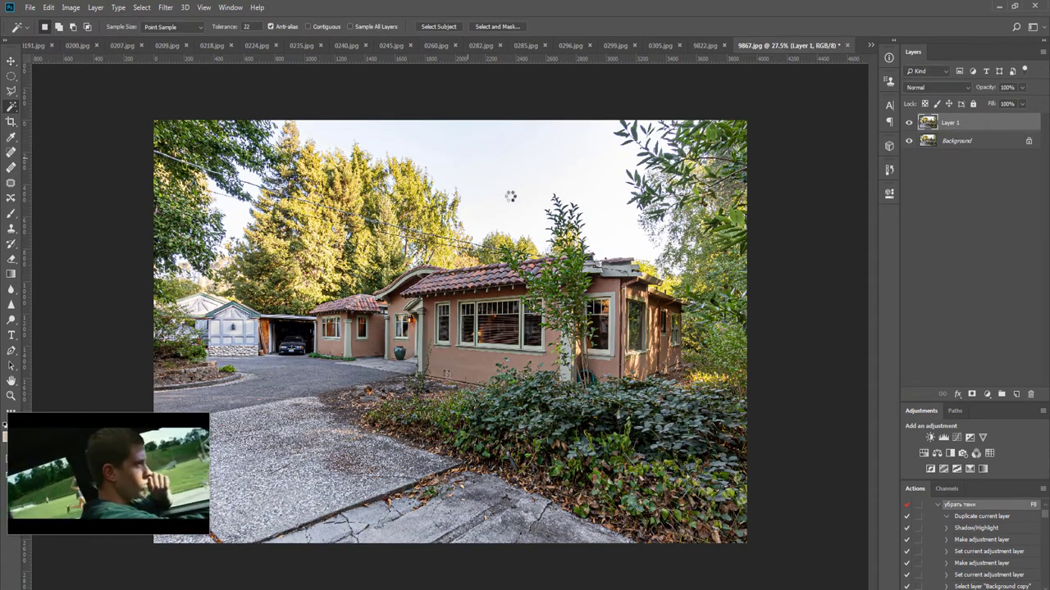
click(510, 196)
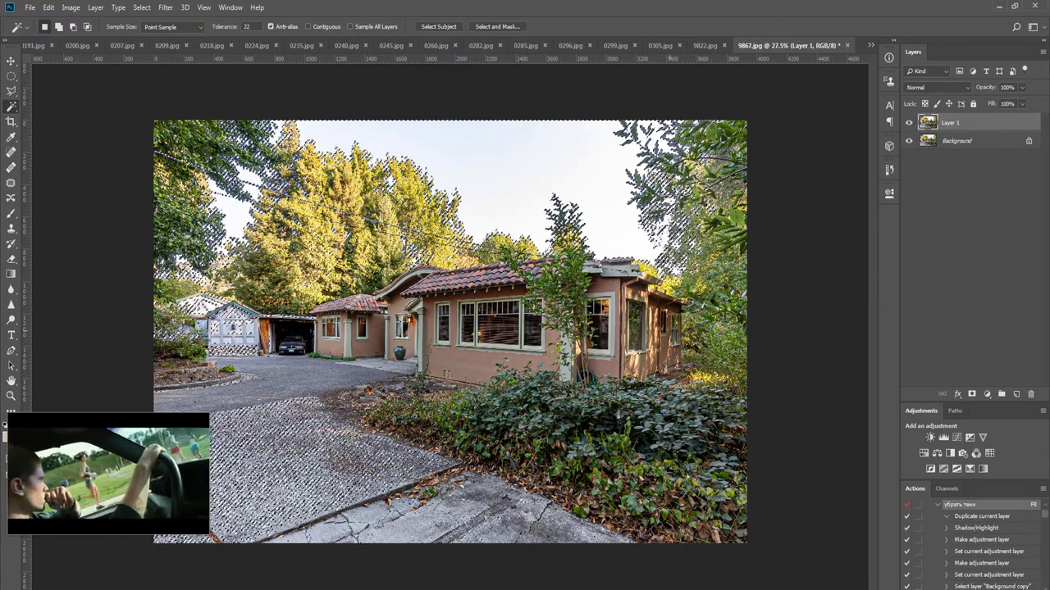
Remove the driveway, garage and house areas from the selection with the Polygonal Lasso, and mask the sky out of the duplicate in 9867.jpg
key(l)
alt+click(747, 375)
click(774, 564)
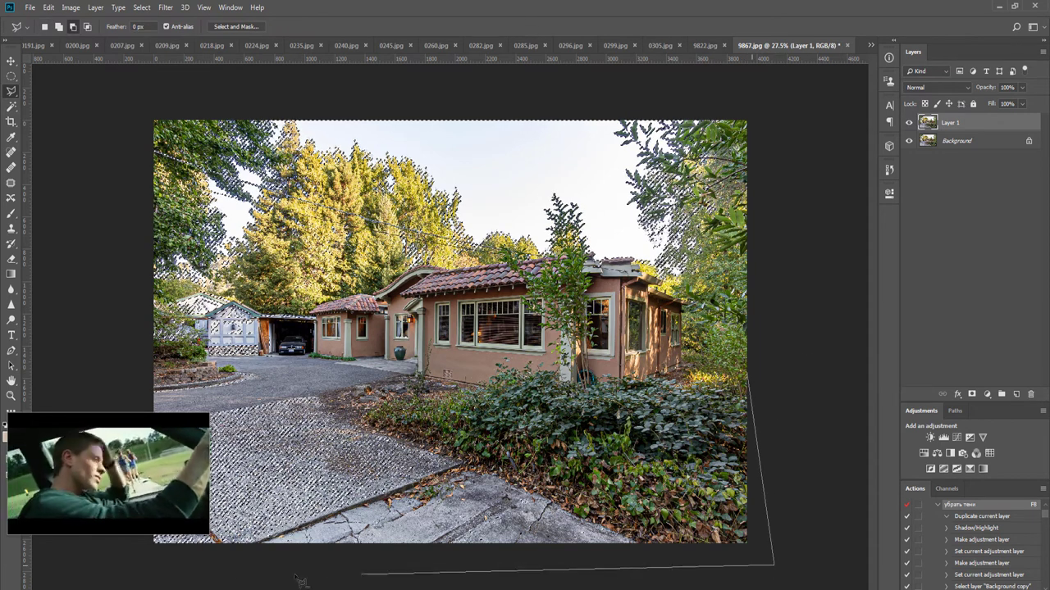
click(122, 572)
click(82, 216)
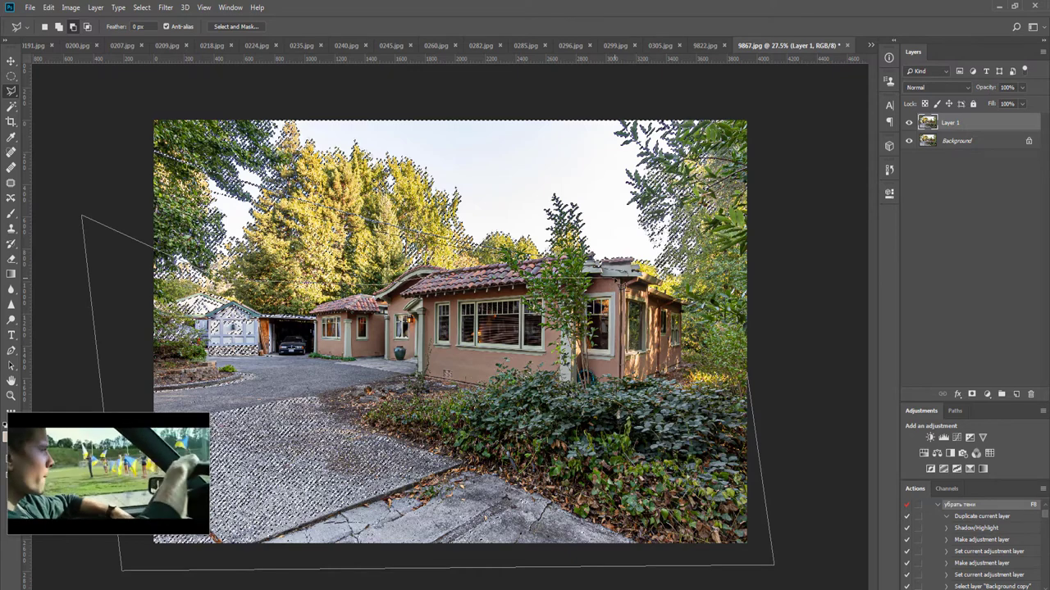
double_click(798, 284)
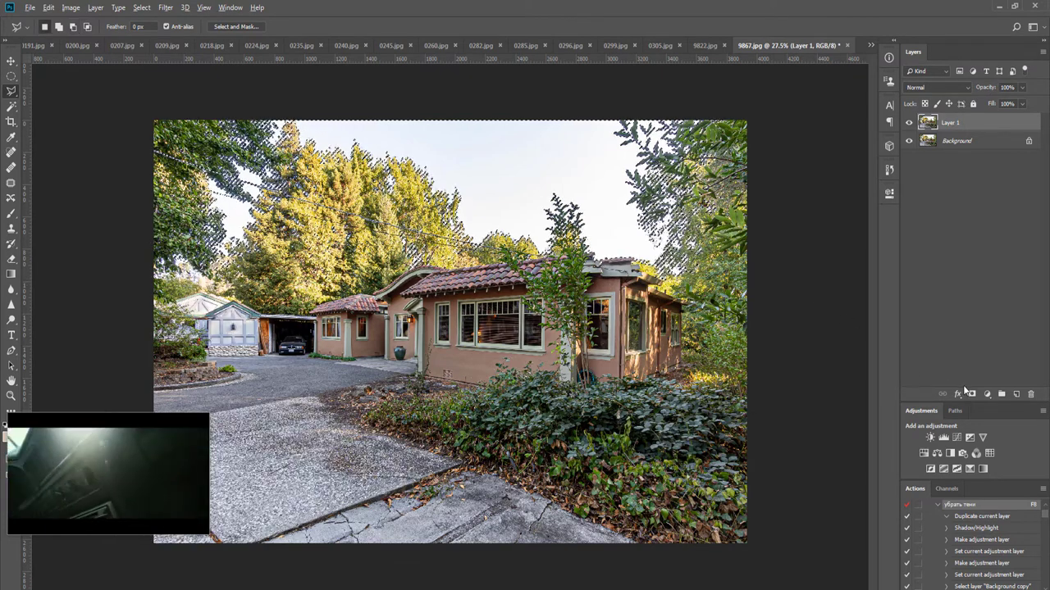
click(973, 396)
Place 003.jpg from the CS16 Sky folder above the Background of 9867.jpg, compressing its height to about 47.8%
click(959, 144)
key(v)
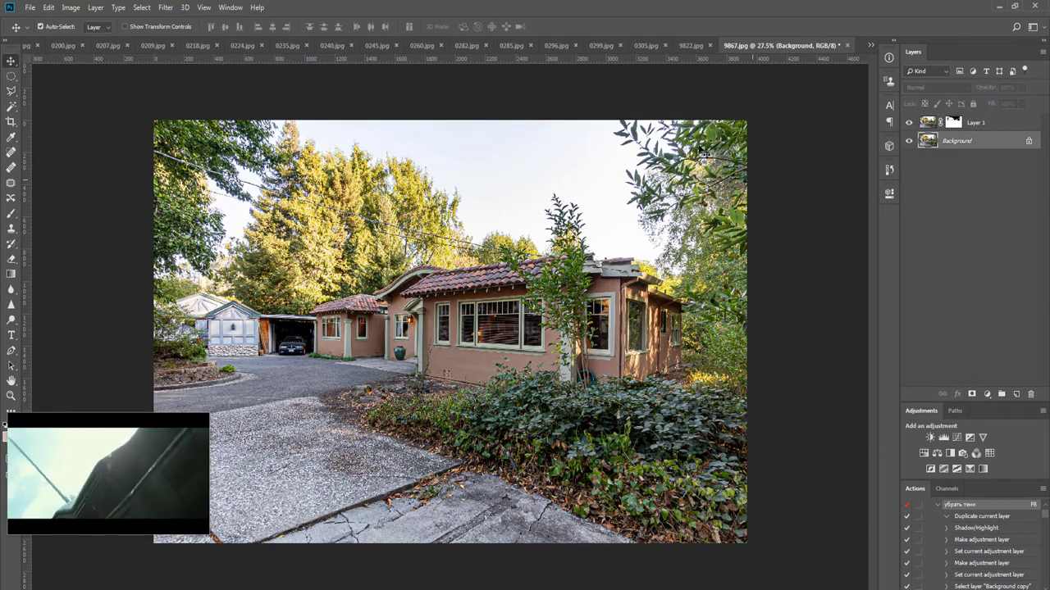
key(alt+Tab)
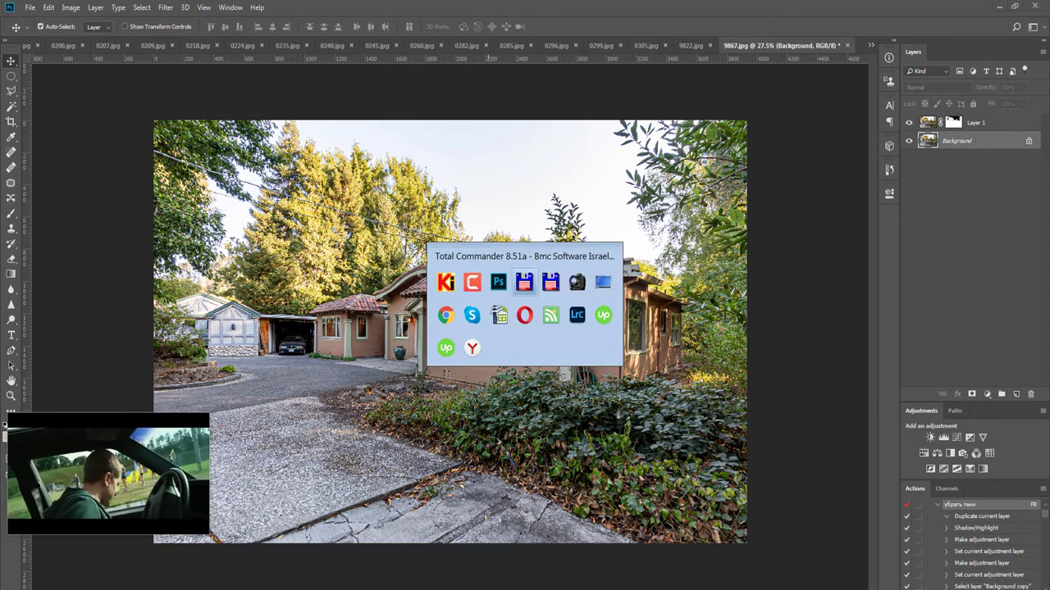
key(Return)
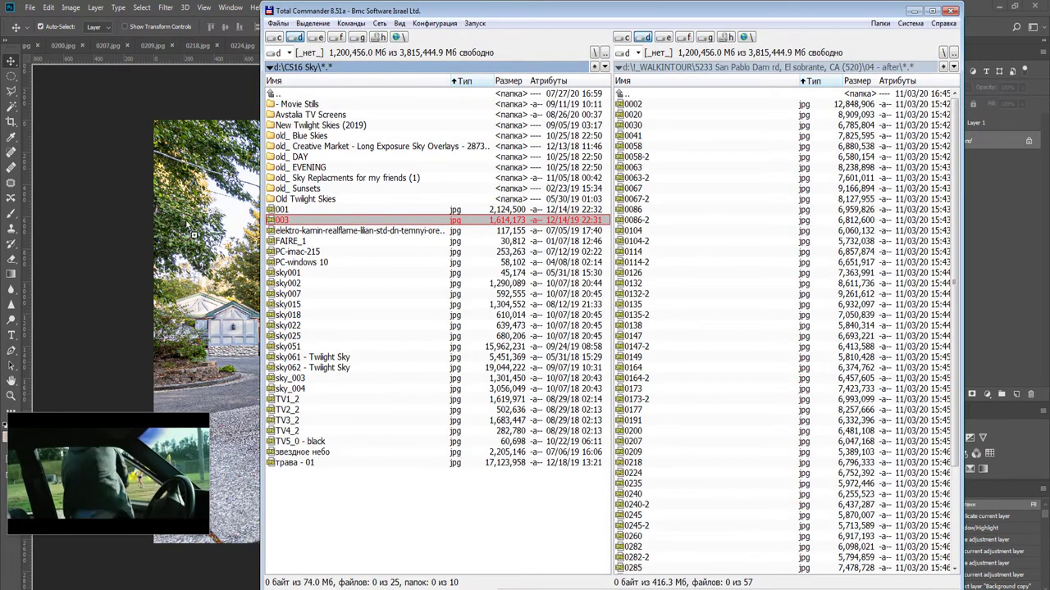
key(Return)
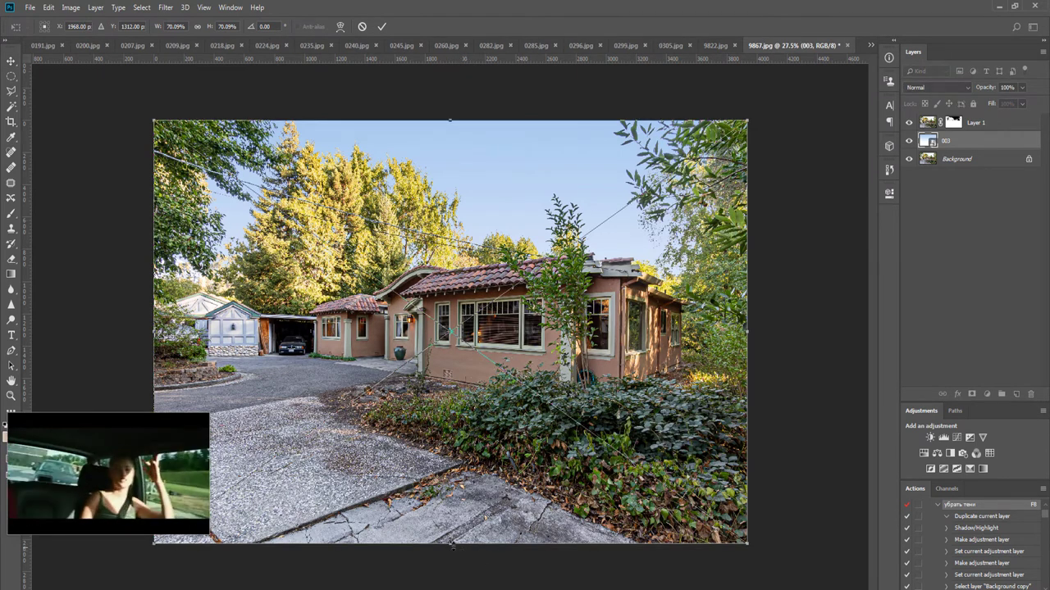
drag(452, 544, 452, 391)
key(Return)
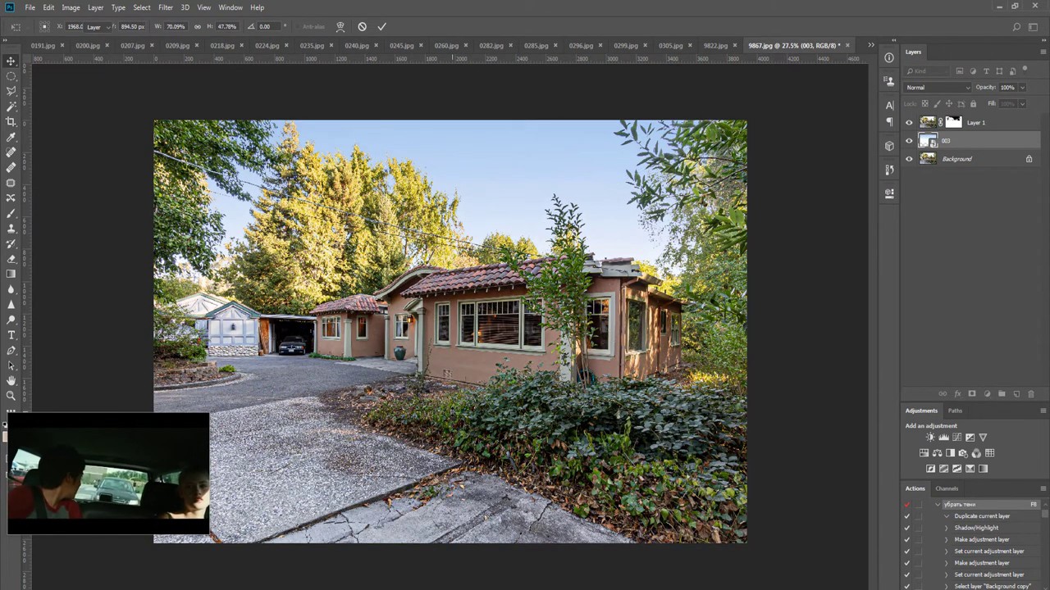
Merge all layers of 9867.jpg, and save and close it at JPEG quality 12
mouse_move(162, 443)
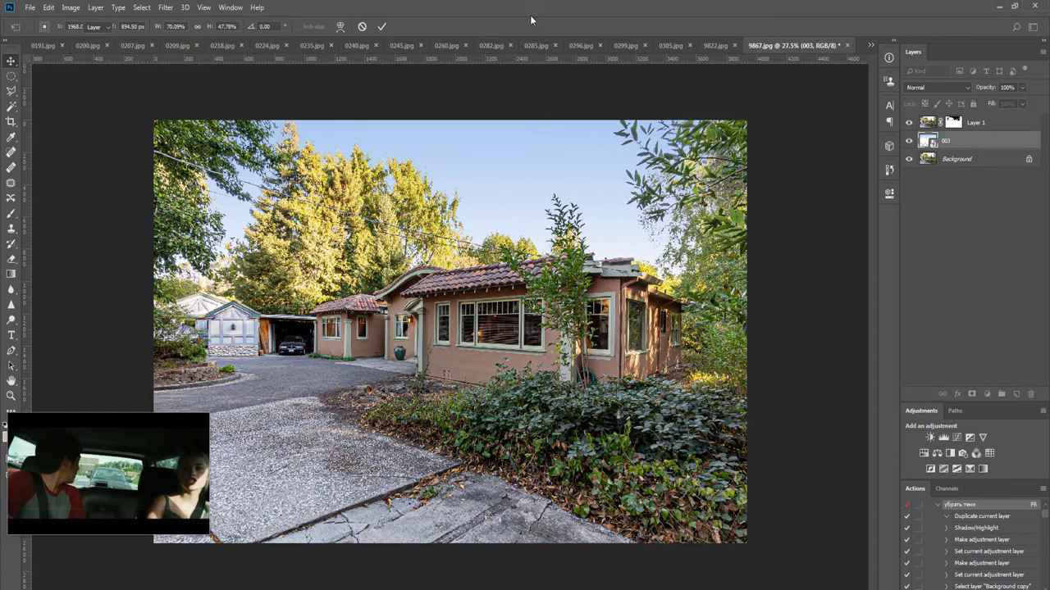
key(ctrl+shift+e)
key(ctrl+w)
key(Return)
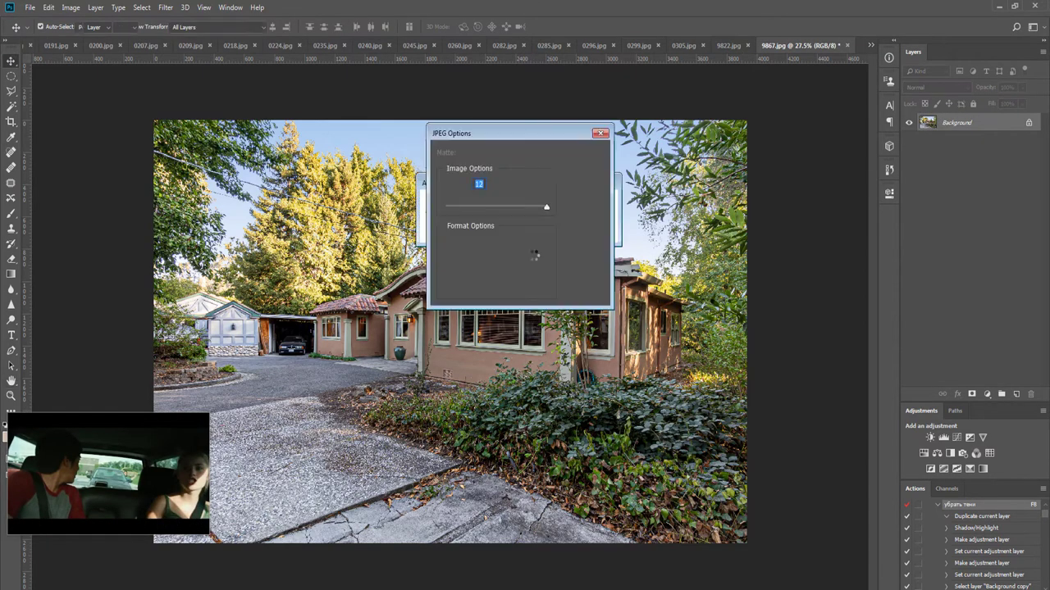
key(Return)
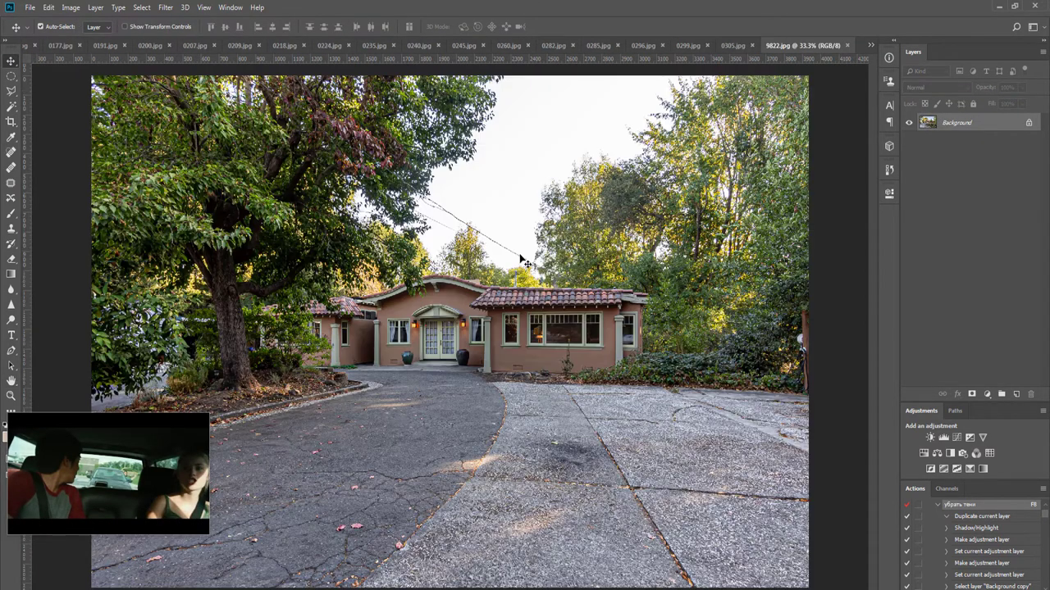
Run the "убрать тени" action on 9822.jpg, and merge its result into the Background at 50% opacity
key(F8)
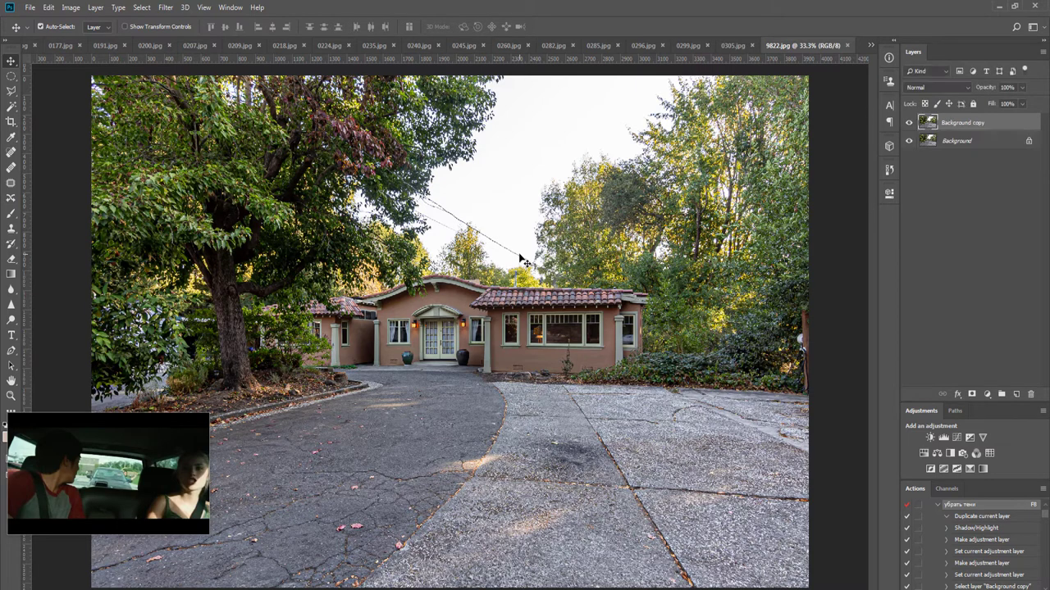
key(ctrl+e)
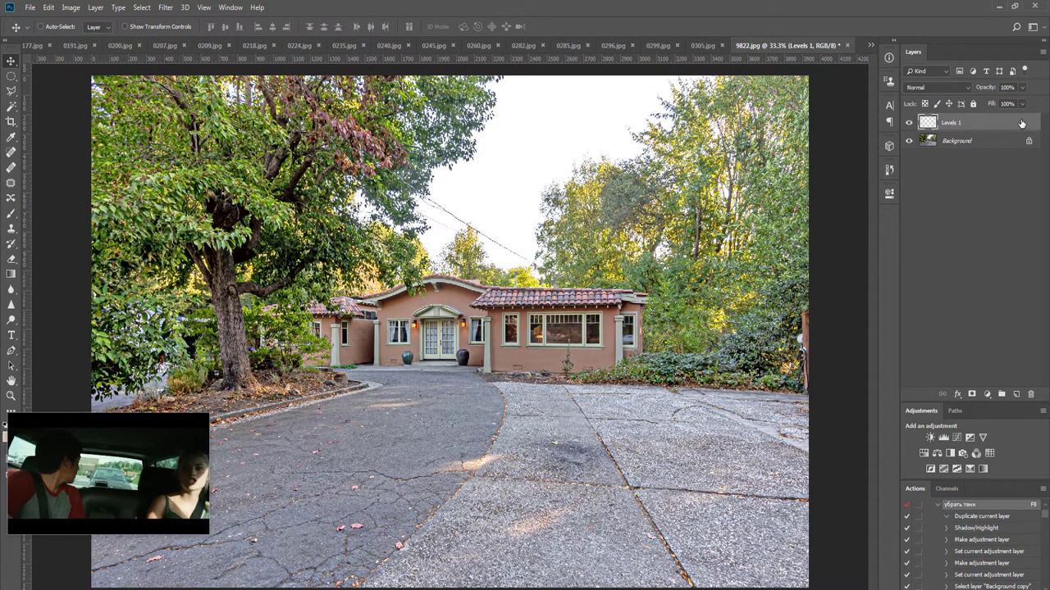
click(1001, 102)
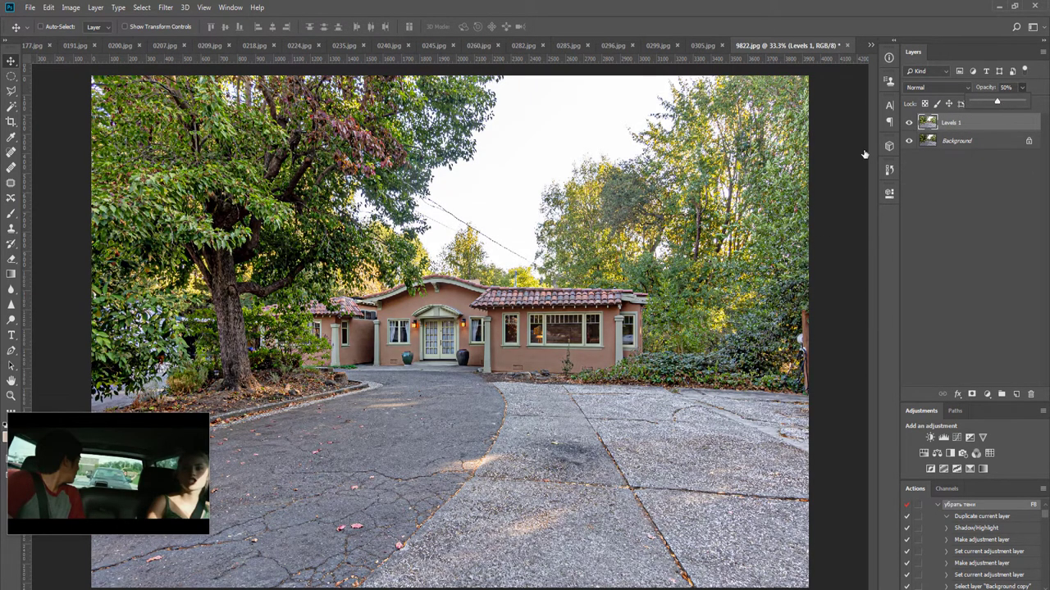
key(ctrl+e)
Duplicate the Background layer of 9822.jpg and select its sky with the Magic Wand at tolerance 22
key(ctrl+j)
key(w)
click(505, 197)
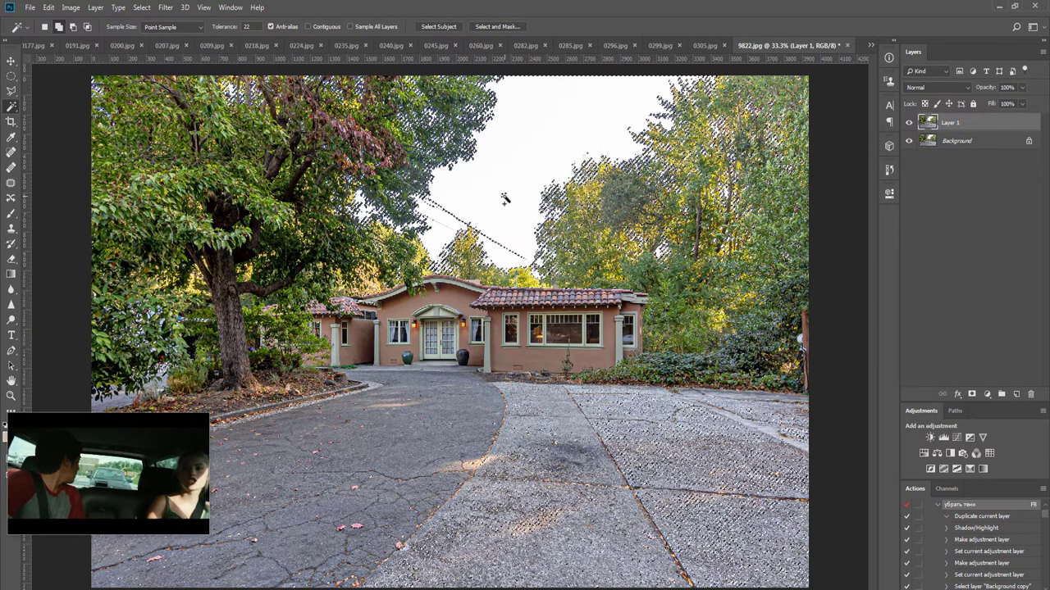
Remove the driveway, house and lower trees from the sky selection of 9822.jpg with the Polygonal Lasso
key(l)
alt+click(809, 338)
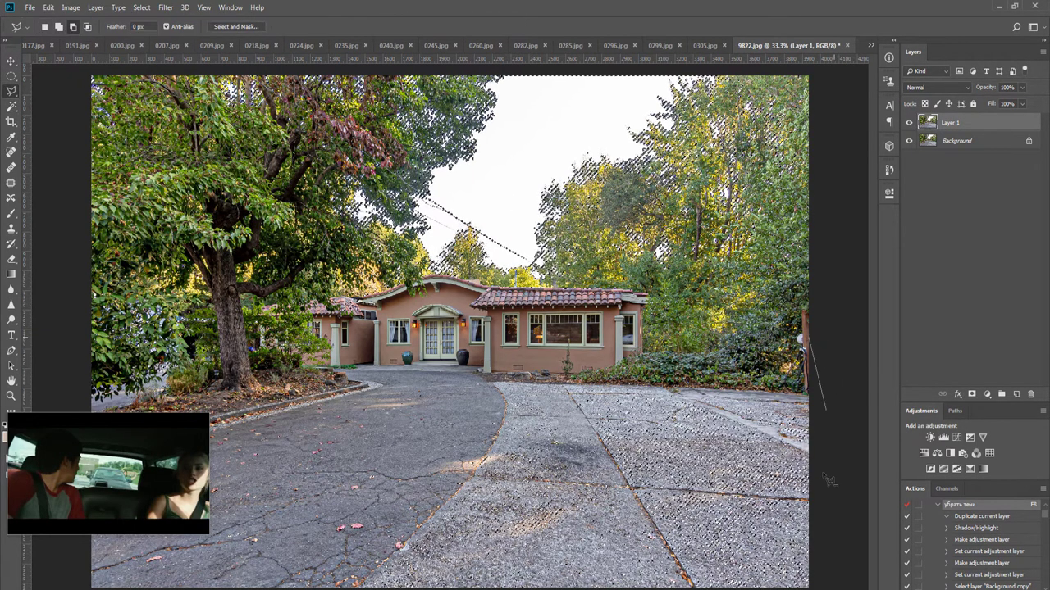
click(824, 589)
click(59, 589)
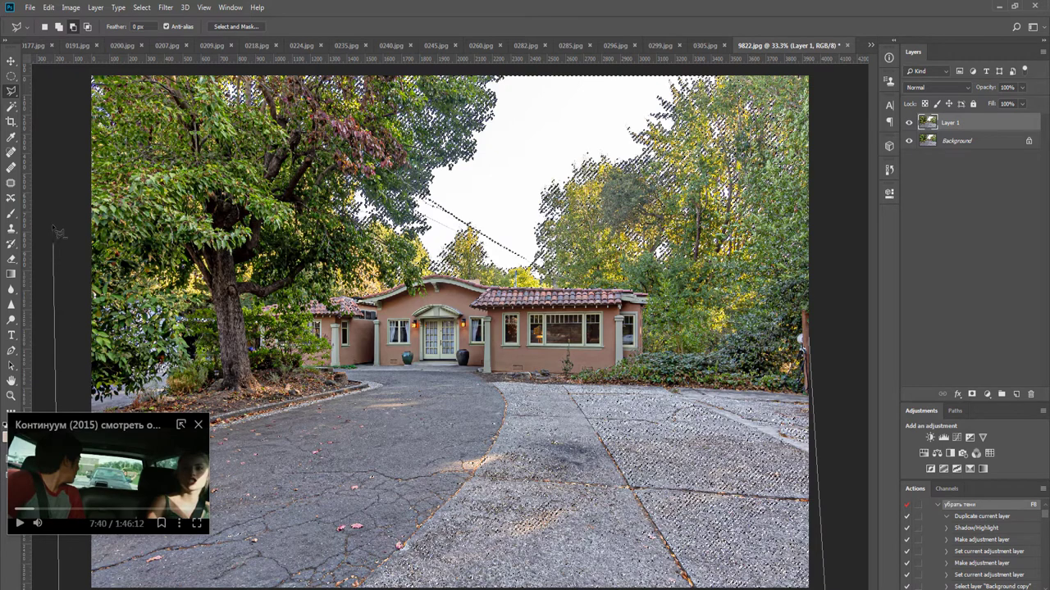
click(54, 221)
click(254, 258)
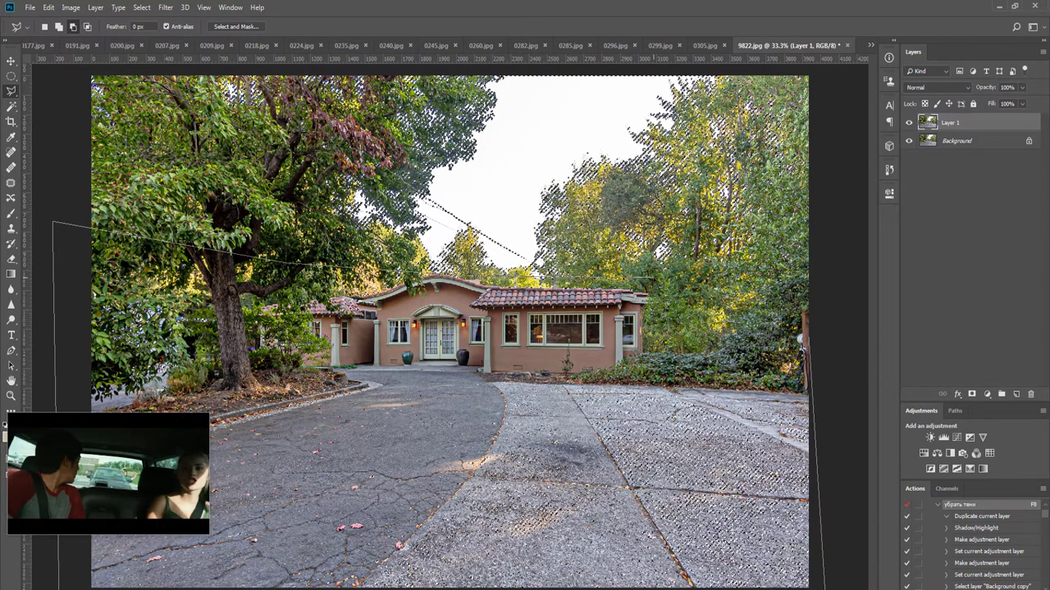
double_click(657, 286)
Mask the selected sky out of Layer 1 and make the Background the active layer
click(972, 394)
click(969, 142)
key(v)
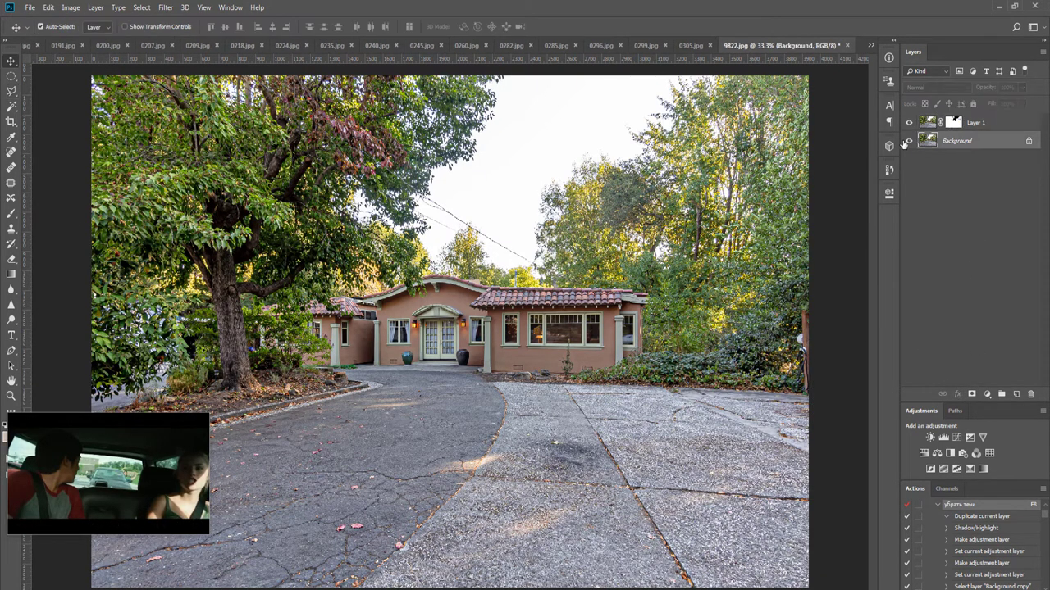
key(alt+Tab)
key(alt+Tab)
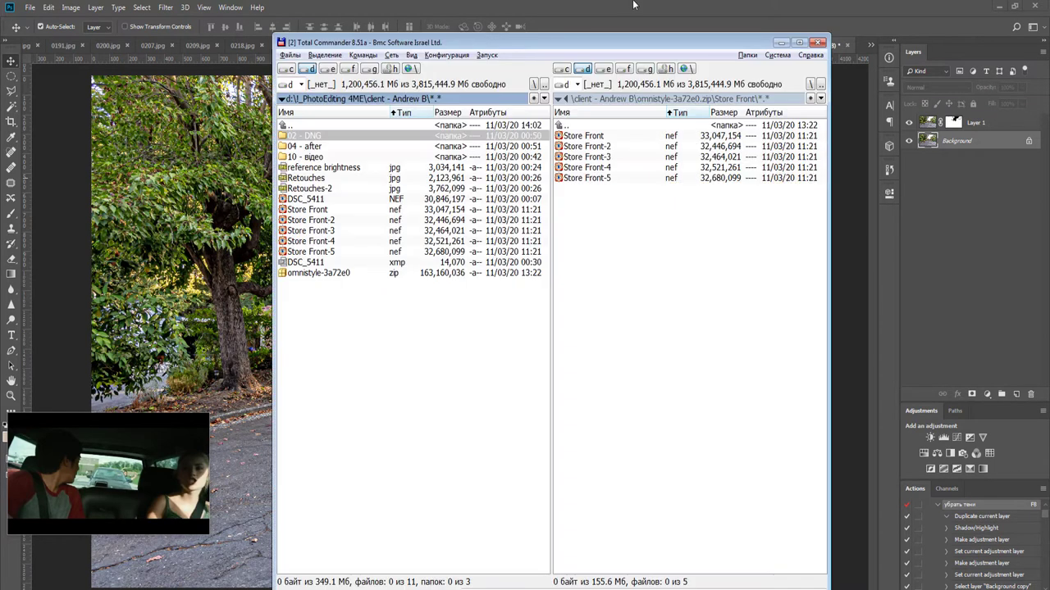
click(633, 5)
Place 003.jpg from the sky images folder in Total Commander above the Background of 9822.jpg, compressing its height to about 49.2%
scroll(589, 183, down, 1)
key(alt+Tab)
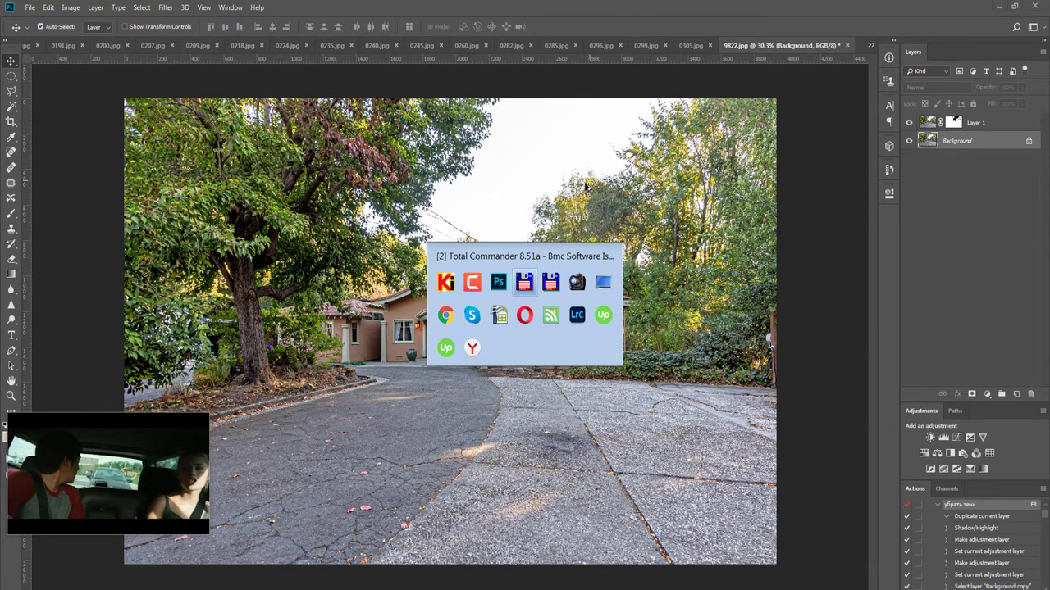
key(alt+Tab)
key(alt+Tab)
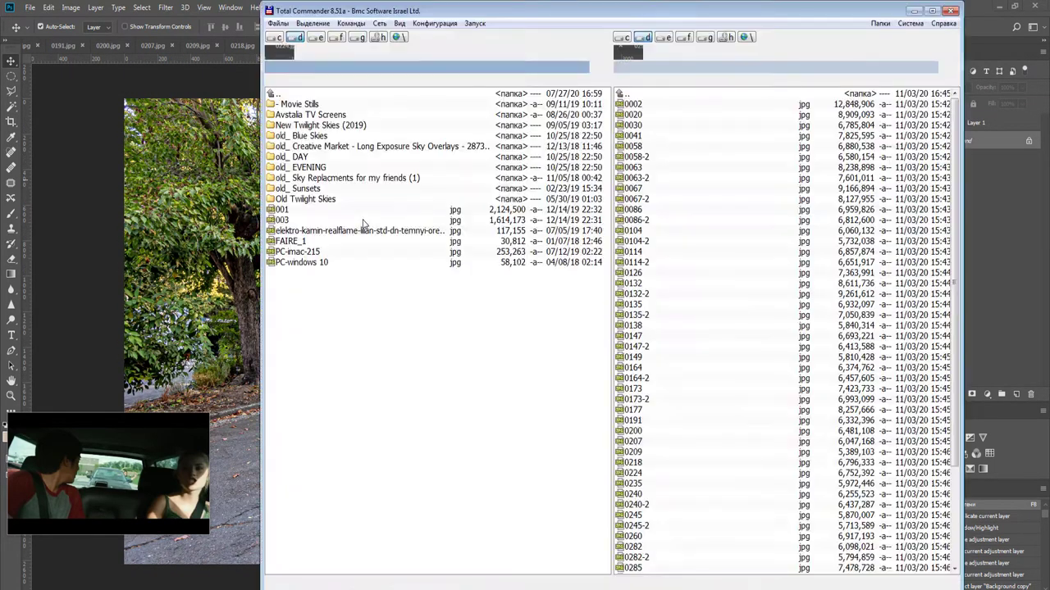
click(289, 220)
key(alt+Tab)
drag(289, 220, 552, 432)
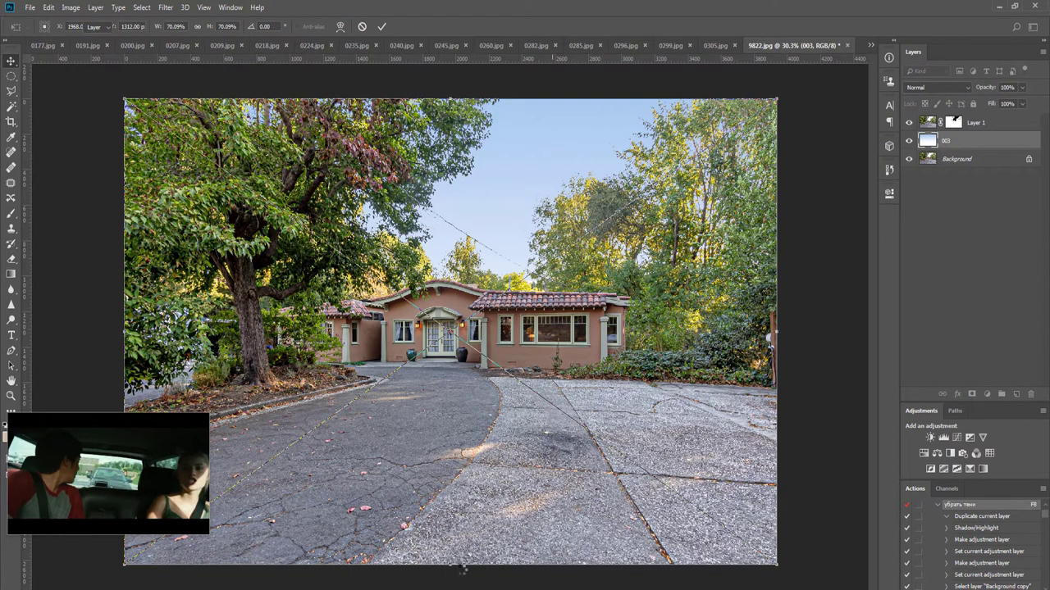
drag(448, 564, 450, 425)
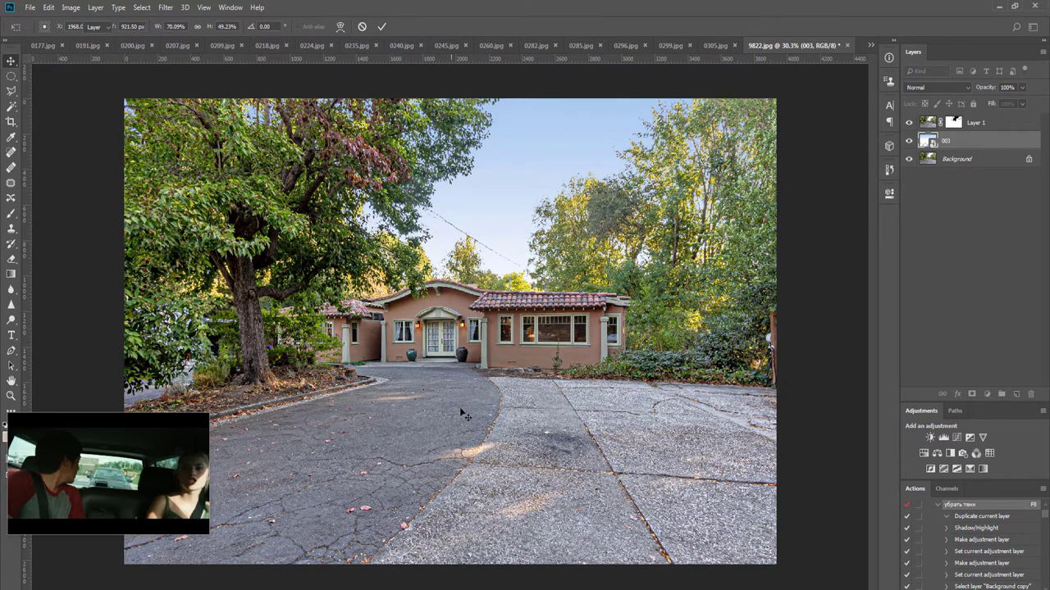
key(Return)
Merge all layers of 9822.jpg, and save and close it as JPEG
key(ctrl+shift+e)
key(ctrl+w)
key(Return)
key(Return)
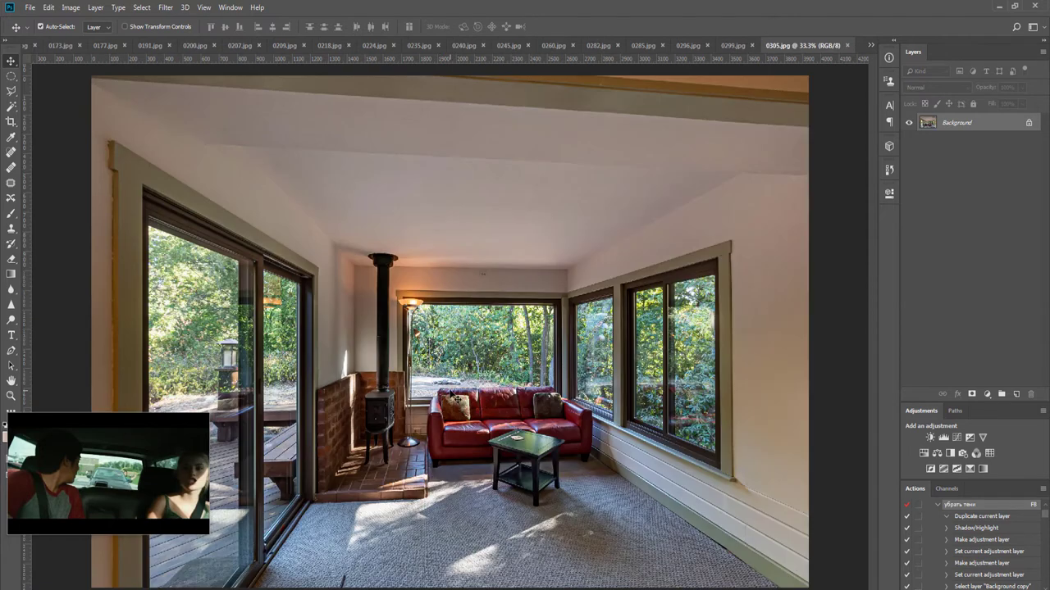
Run the "убрать тени" action on 0305.jpg, and brighten its ceiling with the Dodge tool on midtones at 33% exposure
scroll(450, 393, down, 3)
key(F8)
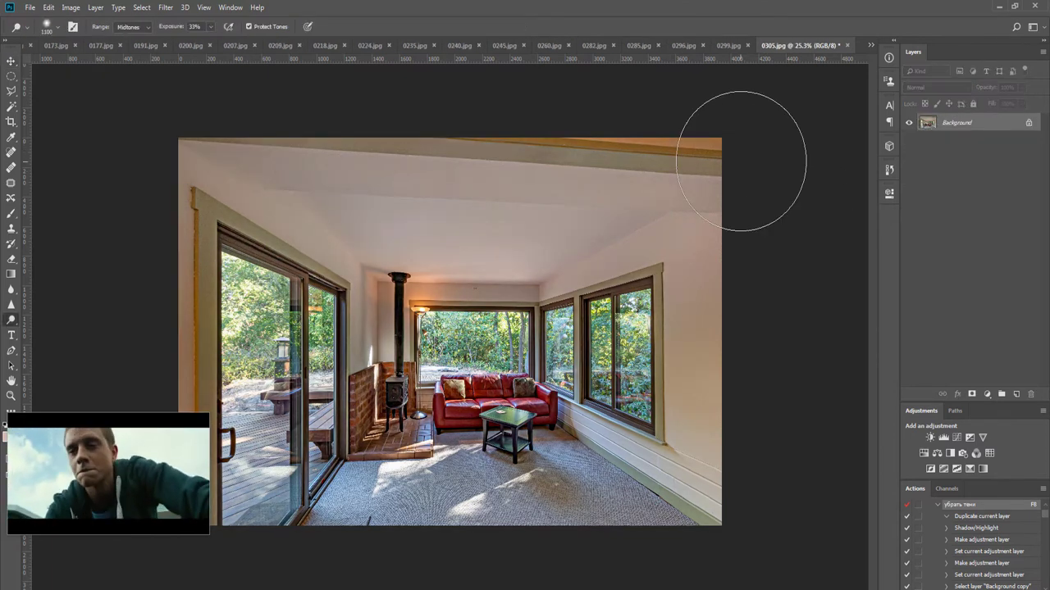
mouse_move(740, 161)
mouse_down()
mouse_move(464, 164)
mouse_move(65, 134)
mouse_up()
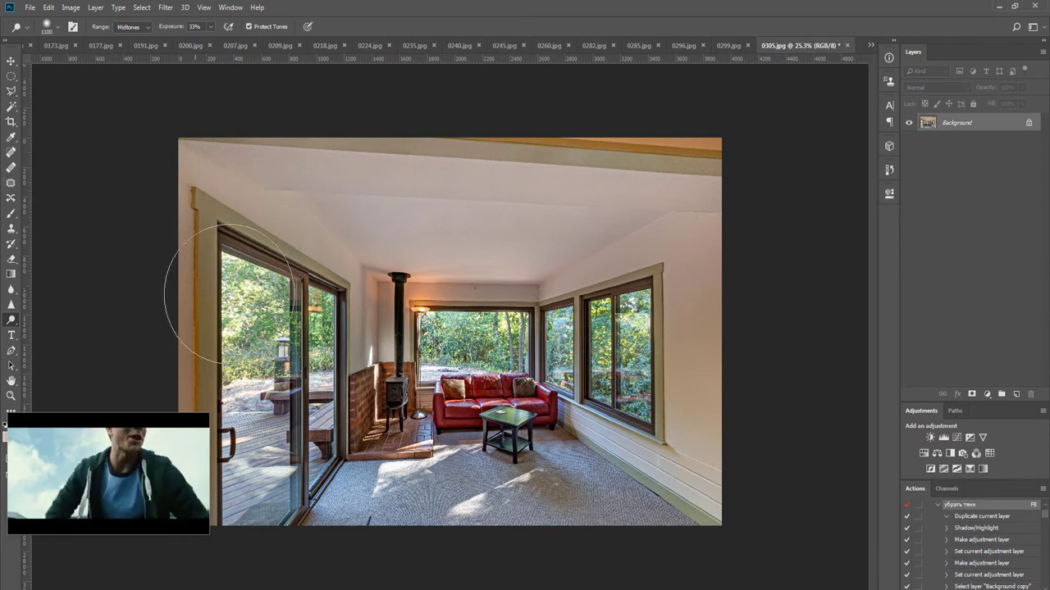
Dodge the remaining ceiling and wall areas of 0305.jpg, adjusting the brush size to suit each area
key(])
key(])
key(])
key(])
key(])
key(])
key(])
key(])
key(])
key(])
key(])
mouse_move(197, 190)
mouse_down()
mouse_move(781, 233)
mouse_move(735, 318)
mouse_move(712, 427)
mouse_up()
key([)
key([)
key([)
key([)
key([)
key([)
key([)
key([)
key([)
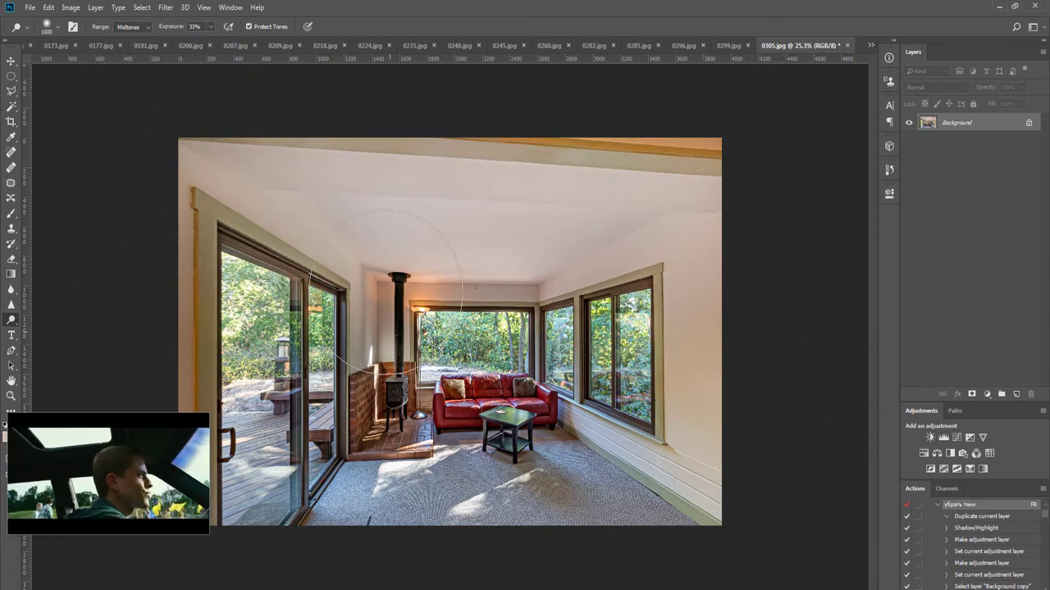
key(bracketleft)
key(bracketleft)
key(bracketleft)
key(bracketleft)
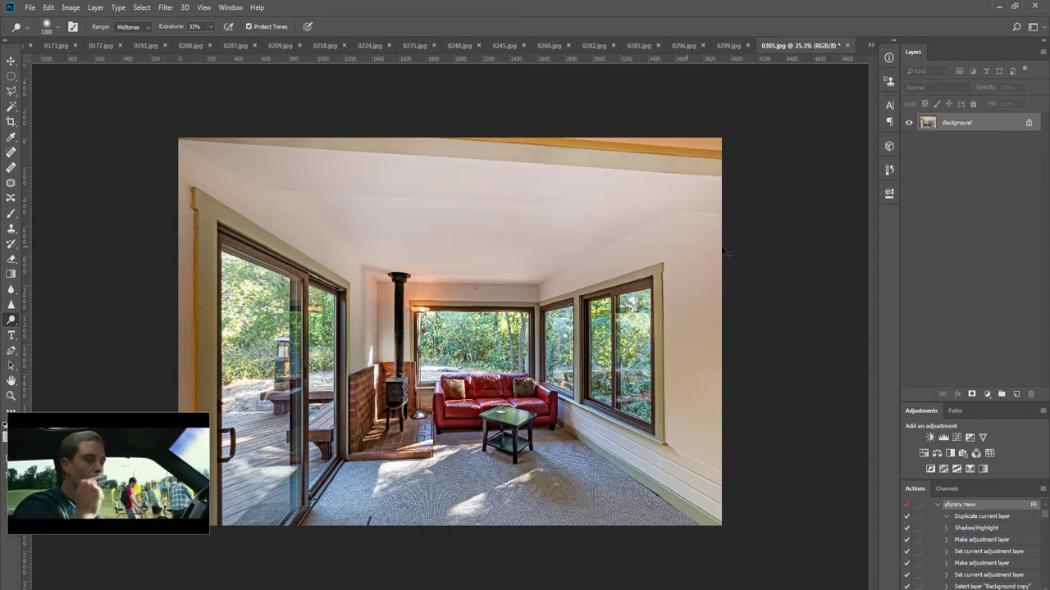
Save 0305.jpg as JPEG and close it
key(ctrl+w)
key(Return)
key(Return)
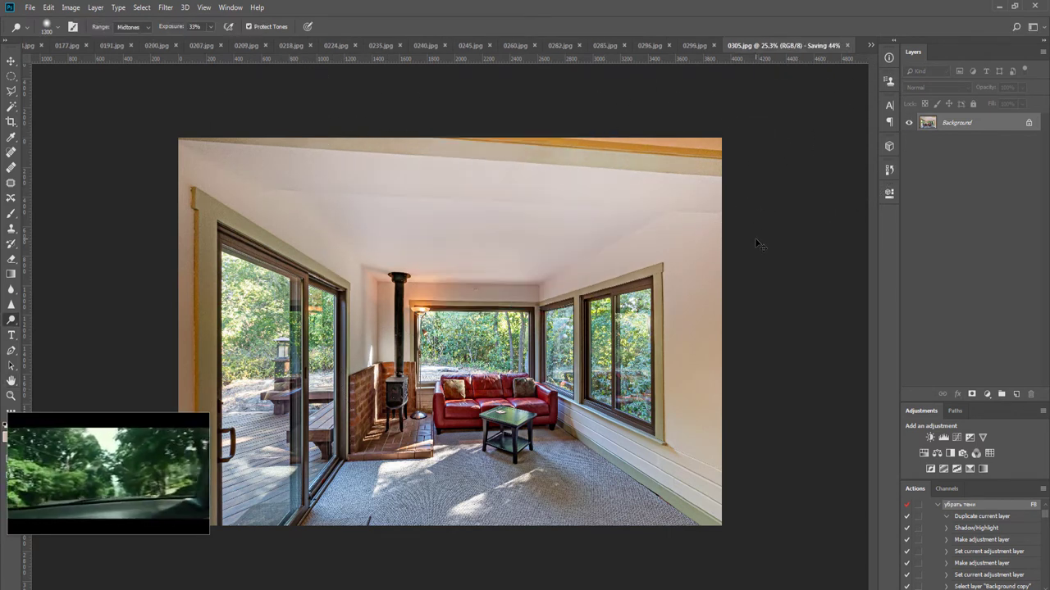
Run the "убрать тени" action on 0299.jpg and set the resulting layer's opacity to 64%
key(v)
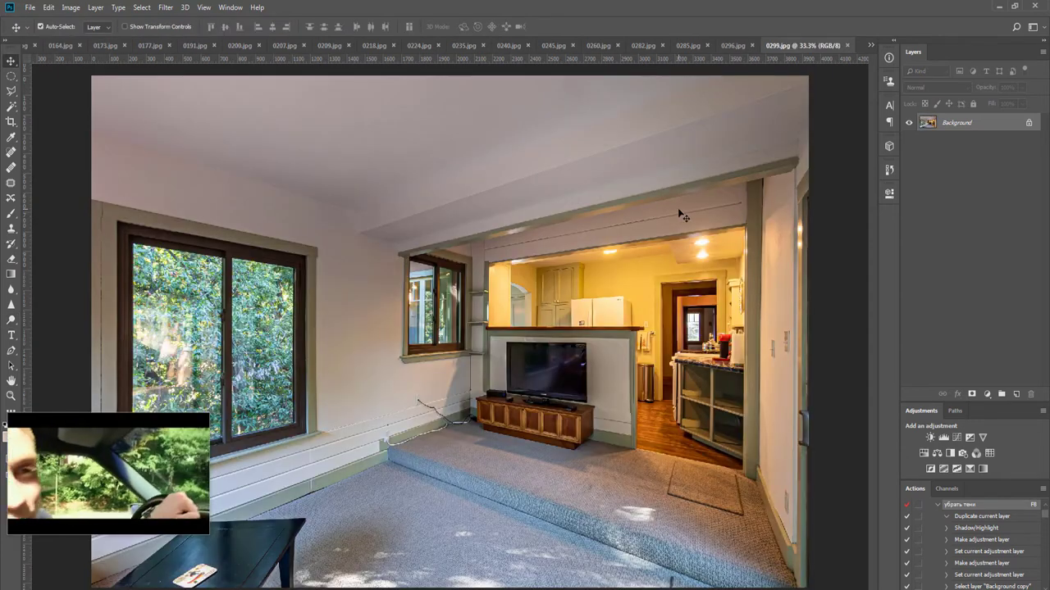
key(F8)
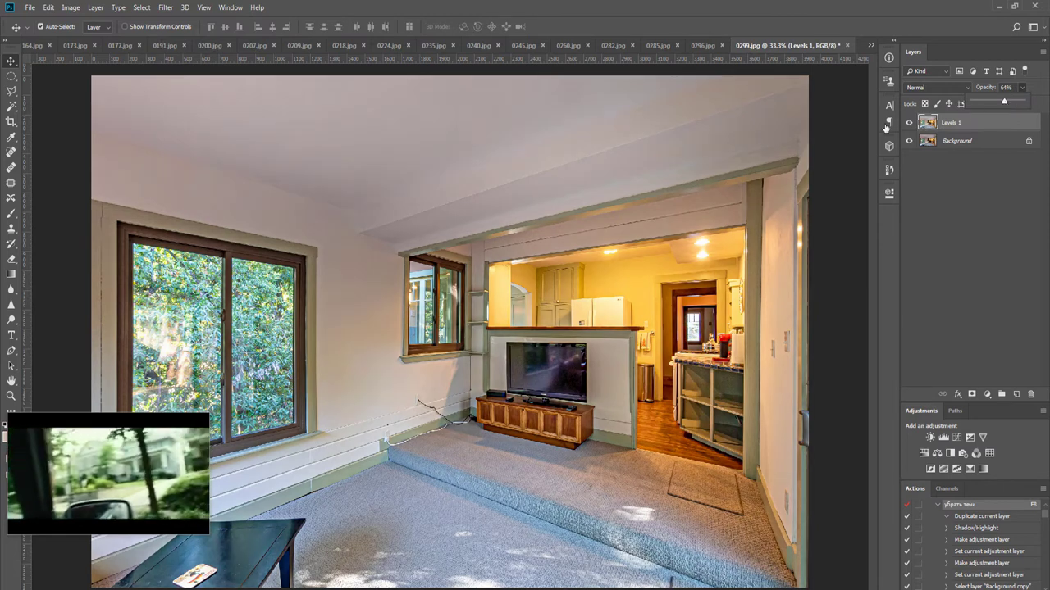
scroll(639, 210, down, 2)
click(707, 10)
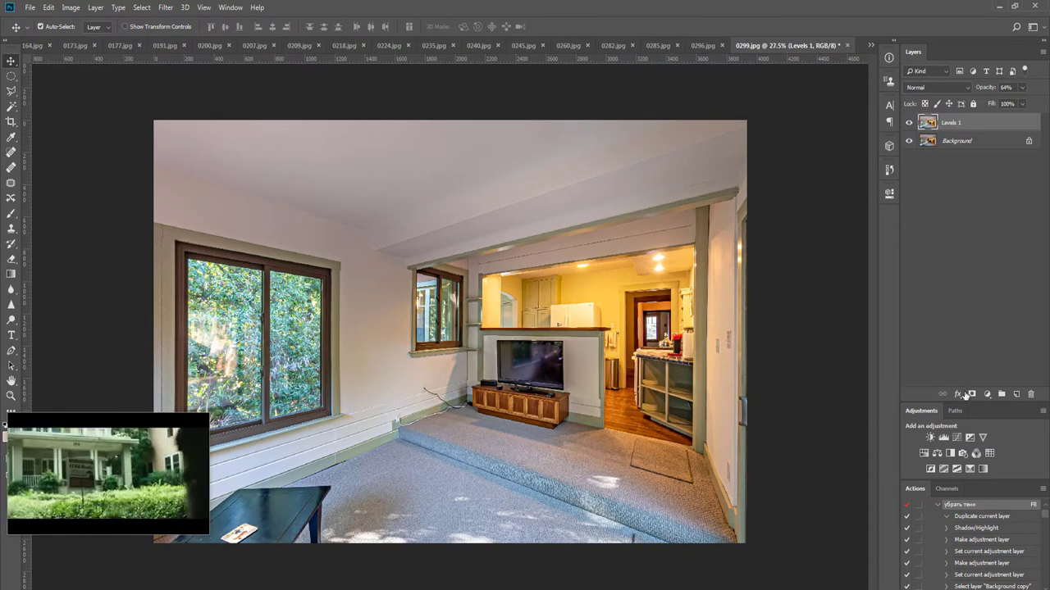
Add a mask to the shadow-removal layer of 0299.jpg and paint out the carpet with a brush at 76% opacity and 67% flow
key(ctrl+backslash)
key(b)
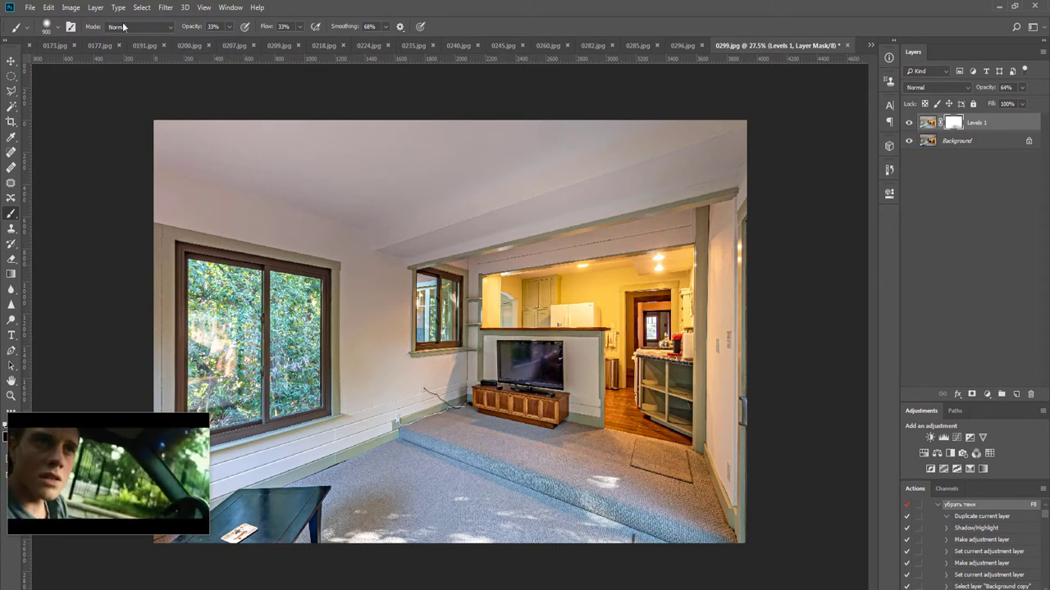
click(299, 27)
click(482, 5)
mouse_move(715, 542)
mouse_down()
mouse_move(449, 487)
mouse_move(291, 508)
mouse_move(402, 481)
mouse_move(638, 523)
mouse_up()
mouse_move(519, 531)
mouse_down()
mouse_move(431, 443)
mouse_move(429, 478)
mouse_up()
Merge the blue-cyan desaturation action at 68% opacity into 0299.jpg, and dodge the ceiling and the narrow wall beside the kitchen
key(F9)
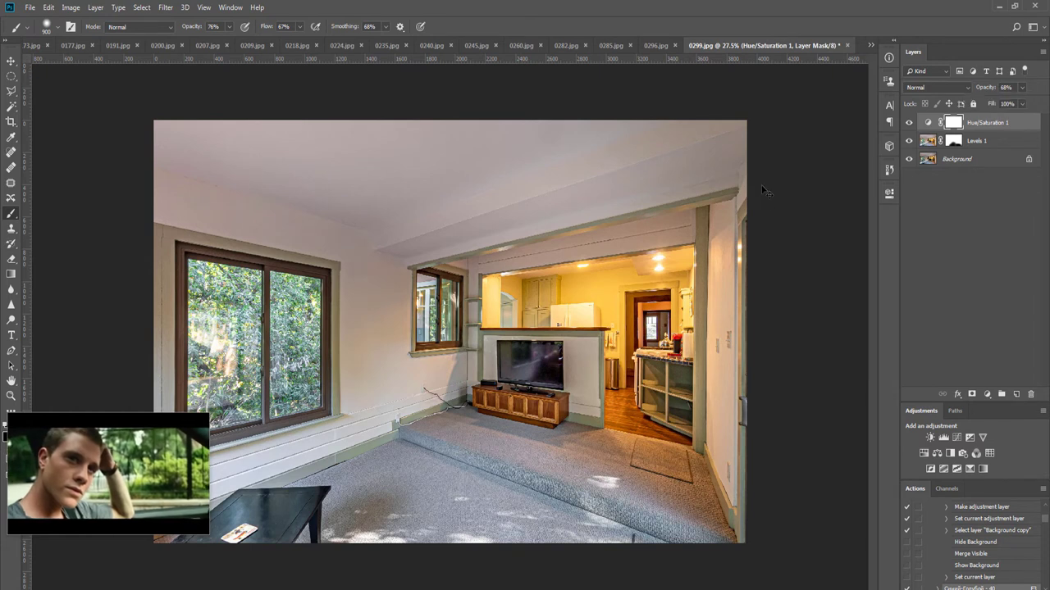
key(ctrl+shift+e)
key(o)
mouse_move(150, 145)
mouse_down()
mouse_move(715, 149)
mouse_move(763, 164)
mouse_up()
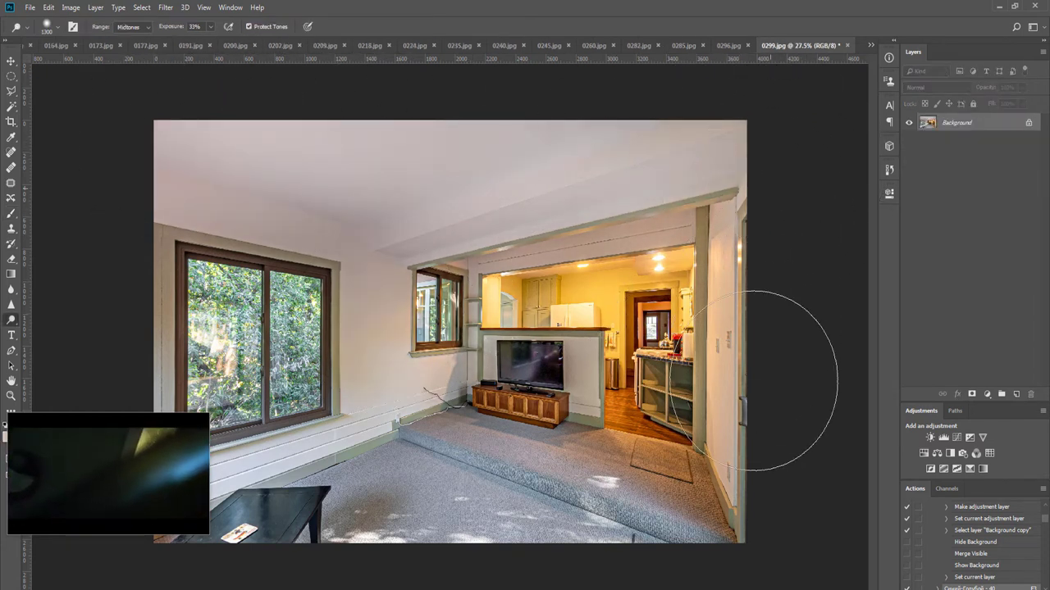
drag(754, 381, 771, 475)
Run the red-yellow -30 / -50 action, reveal its effect over the yellow kitchen by painting the mask, and merge it down
key(F4)
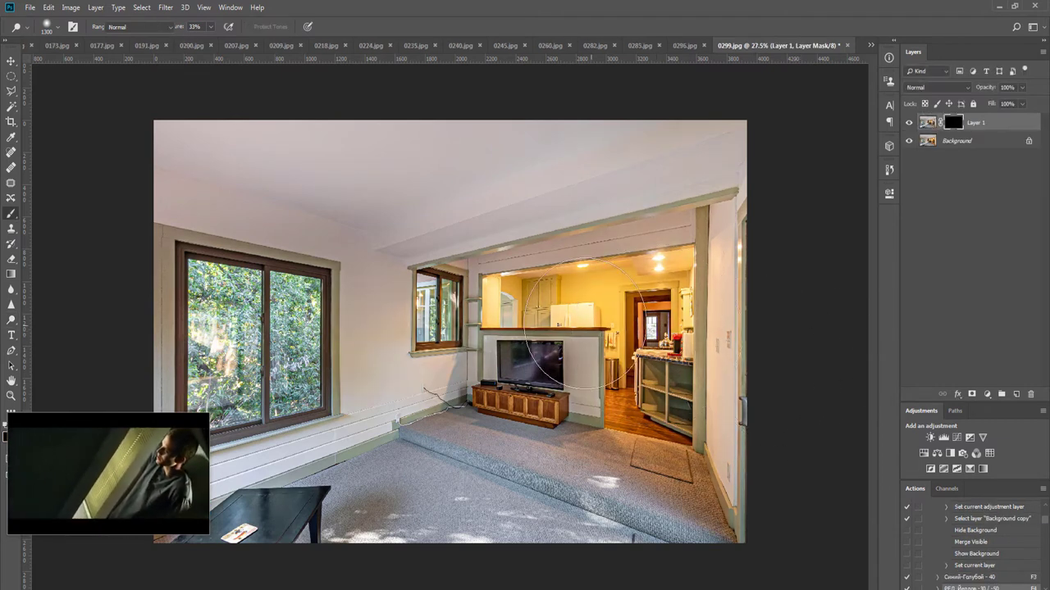
mouse_move(578, 324)
mouse_down()
mouse_move(546, 270)
mouse_move(667, 263)
mouse_move(644, 321)
mouse_move(700, 319)
mouse_move(661, 411)
mouse_move(691, 297)
mouse_up()
key(ctrl+e)
Select the TV screen in 0299.jpg with the Polygonal Lasso, paint it black, and deselect it
key(l)
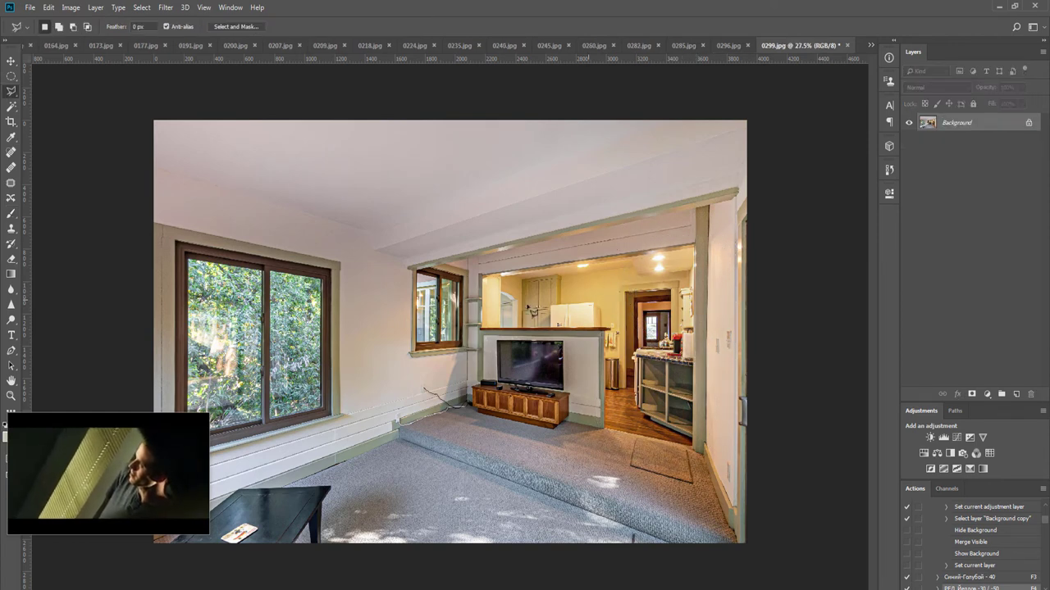
scroll(492, 365, up, 10)
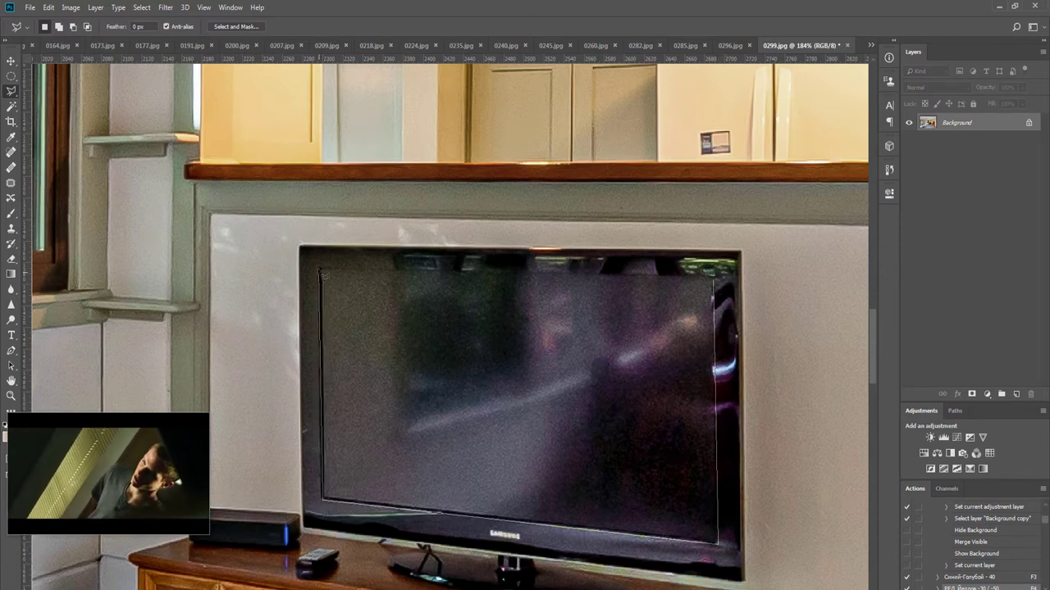
drag(322, 274, 321, 271)
key(b)
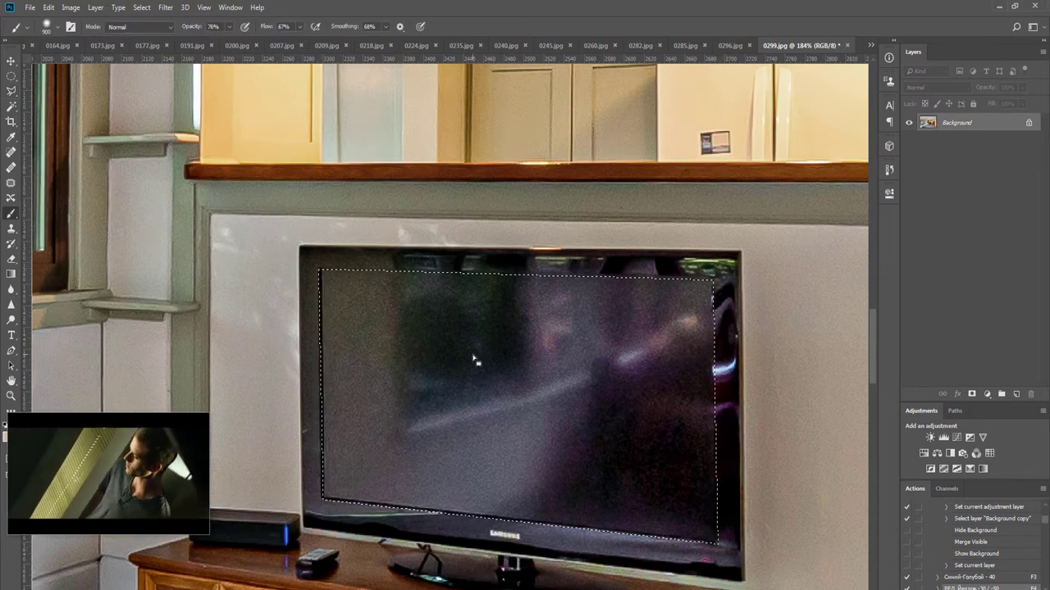
key(d)
click(517, 351)
click(520, 351)
click(520, 351)
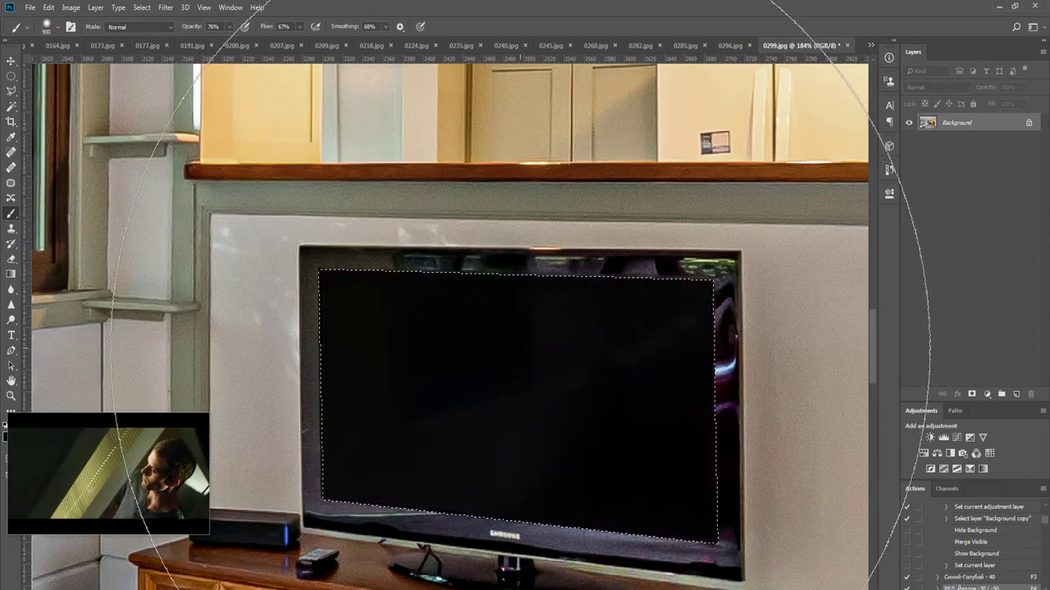
key(ctrl+0)
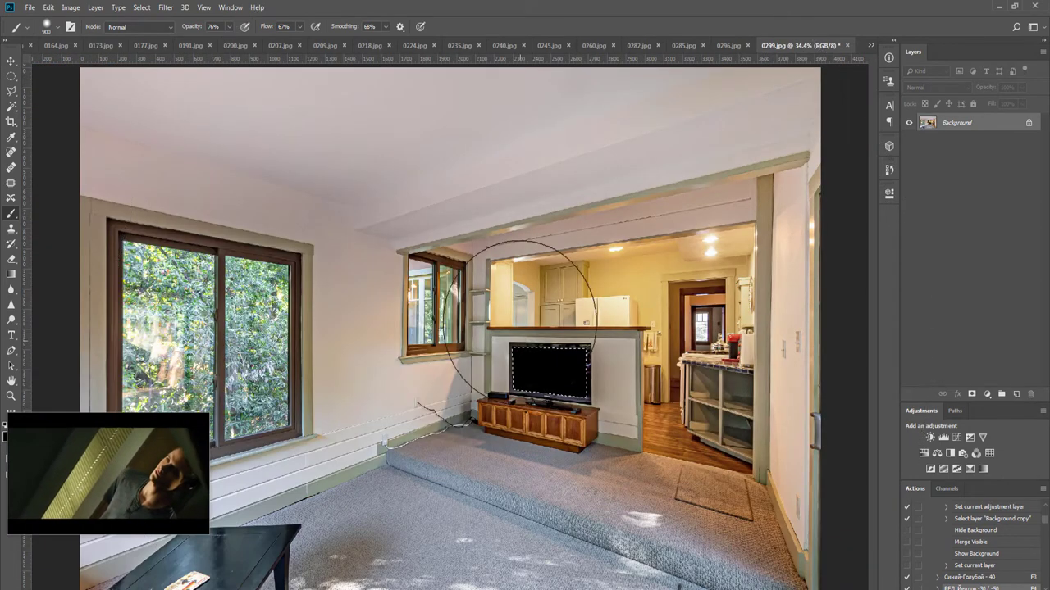
key(m)
key(ctrl+d)
key(F4)
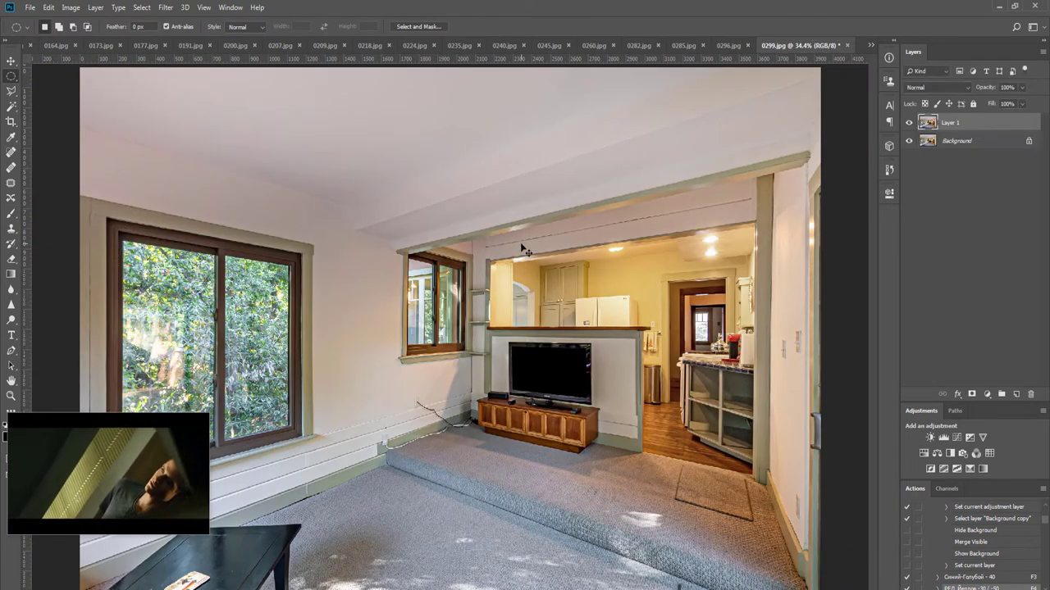
key(ctrl+alt+z)
key(ctrl+alt+z)
key(ctrl+alt+z)
Run the noise, sharpness and chromatic aberration action on 0299.jpg, and save and close it at JPEG quality 12
key(F5)
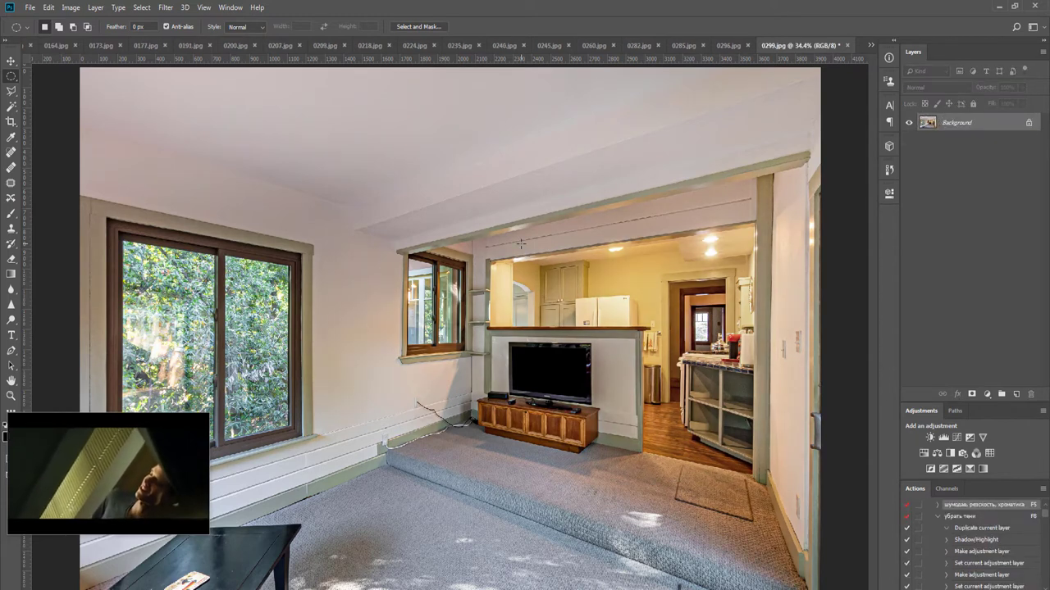
key(F5)
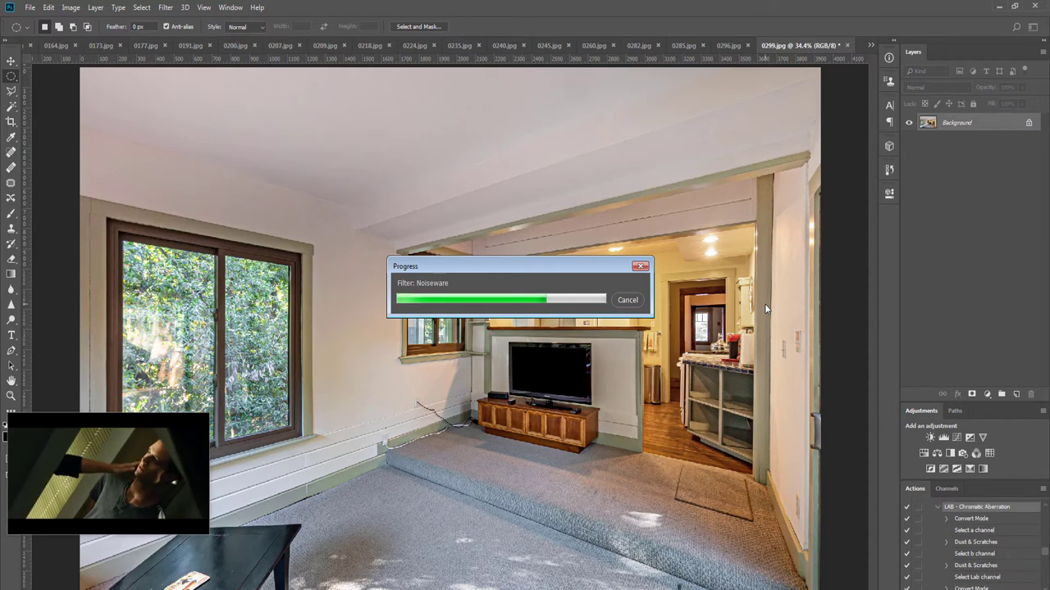
key(ctrl+w)
key(Return)
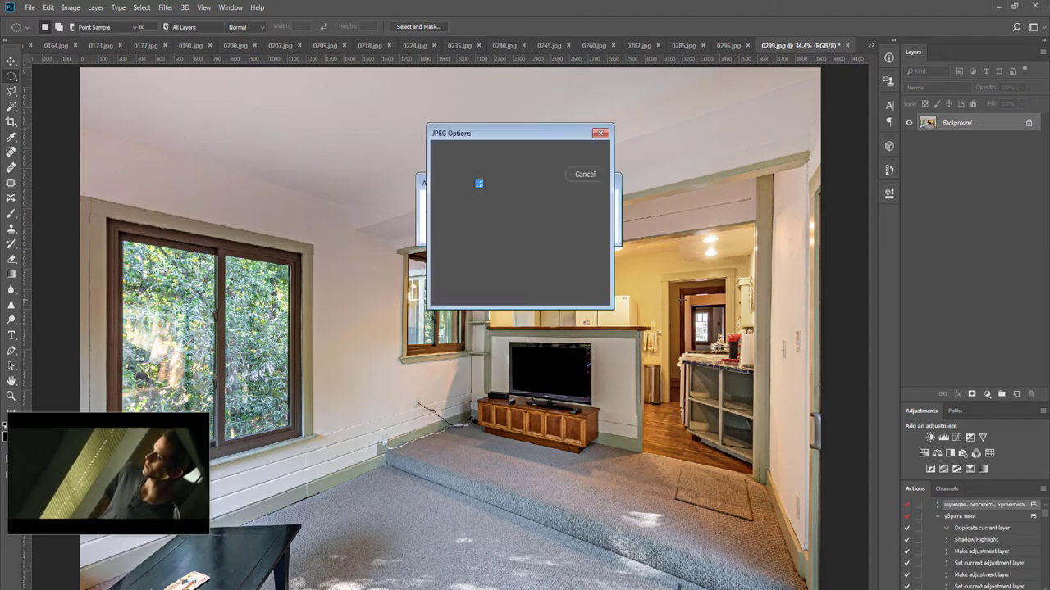
key(Return)
Run the "убрать тени" action on 0296.jpg and set the resulting layer's opacity to 72%
key(v)
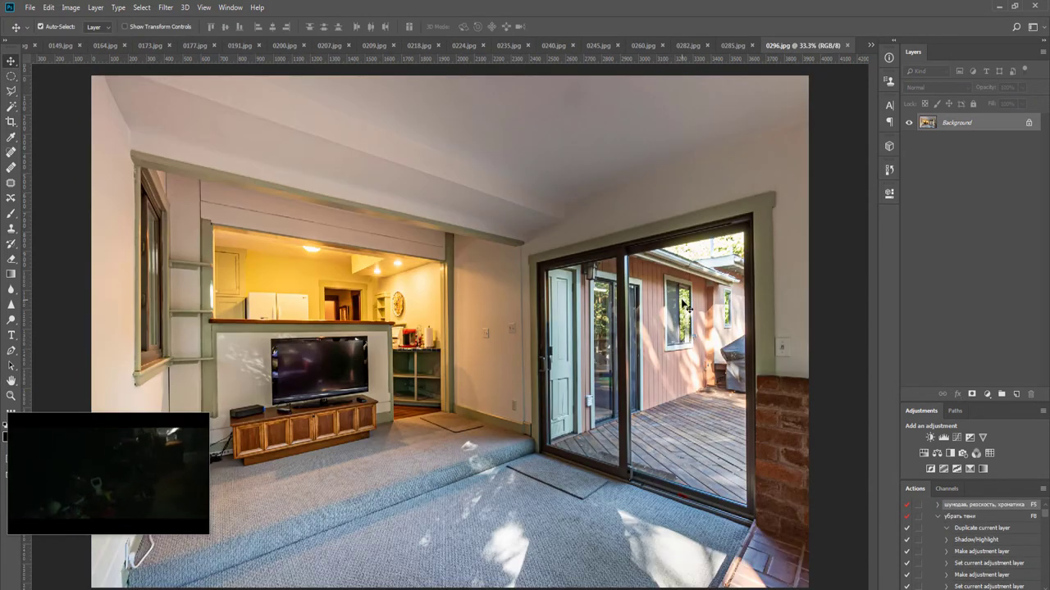
scroll(677, 299, down, 3)
key(ctrl+j)
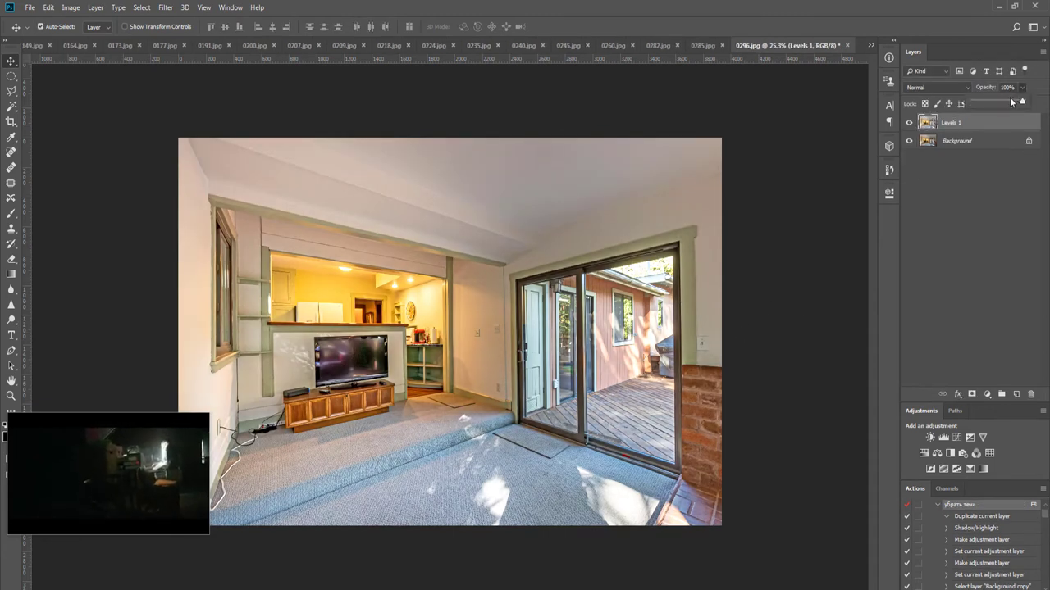
drag(1012, 102, 1008, 101)
Mask the carpet and patio door area out of the shadow-removal layer of 0296.jpg, and merge the blue-cyan desaturation action's result
click(973, 395)
key(b)
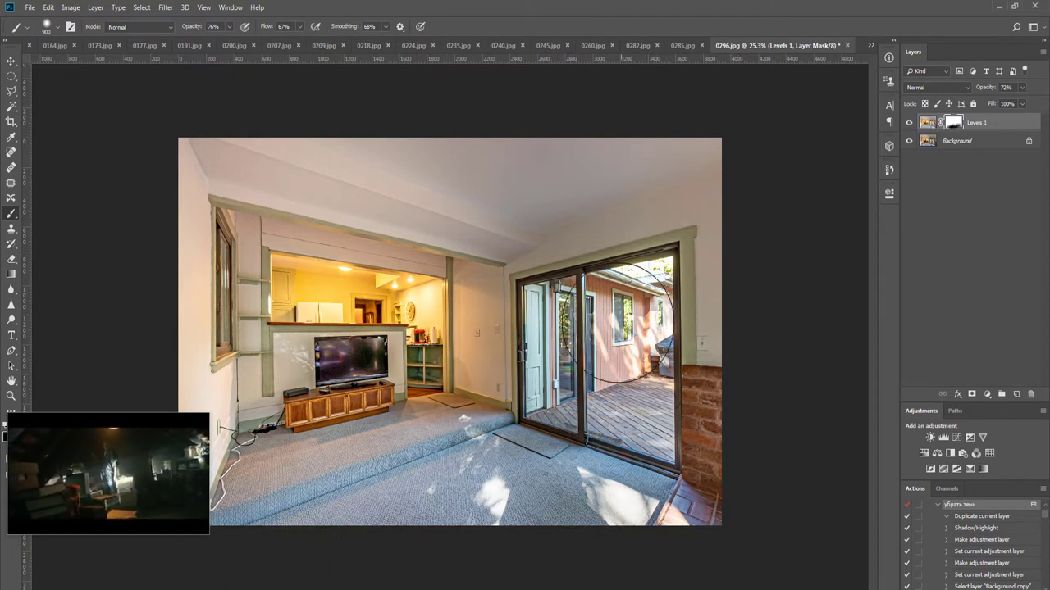
drag(742, 489, 684, 522)
key(F8)
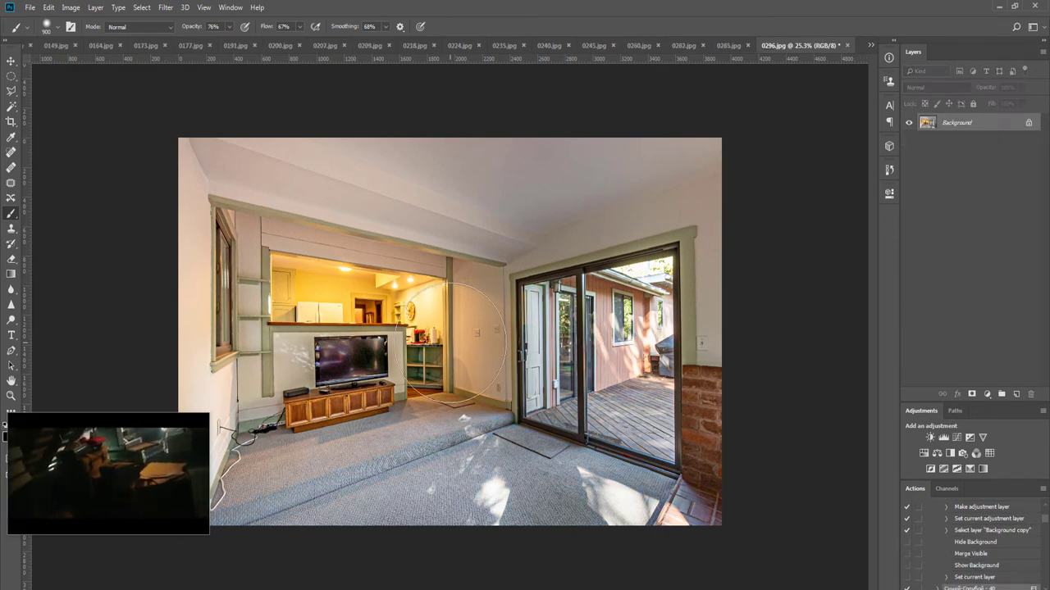
Select the TV screen in 0296.jpg with the Polygonal Lasso, paint it solid black with the Brush, and deselect it
key(l)
scroll(360, 334, up, 10)
drag(366, 389, 465, 353)
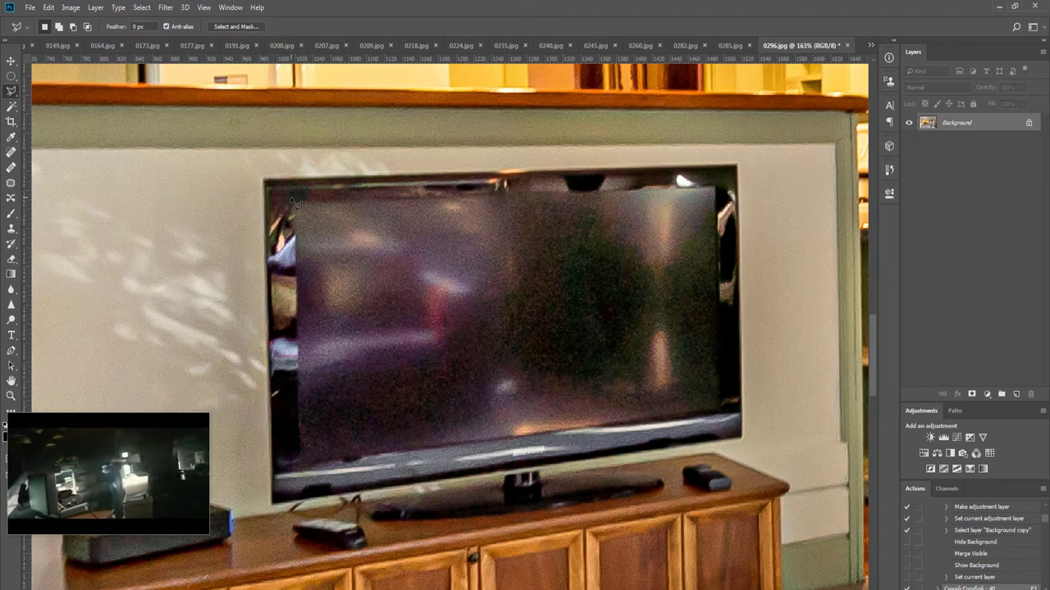
click(304, 465)
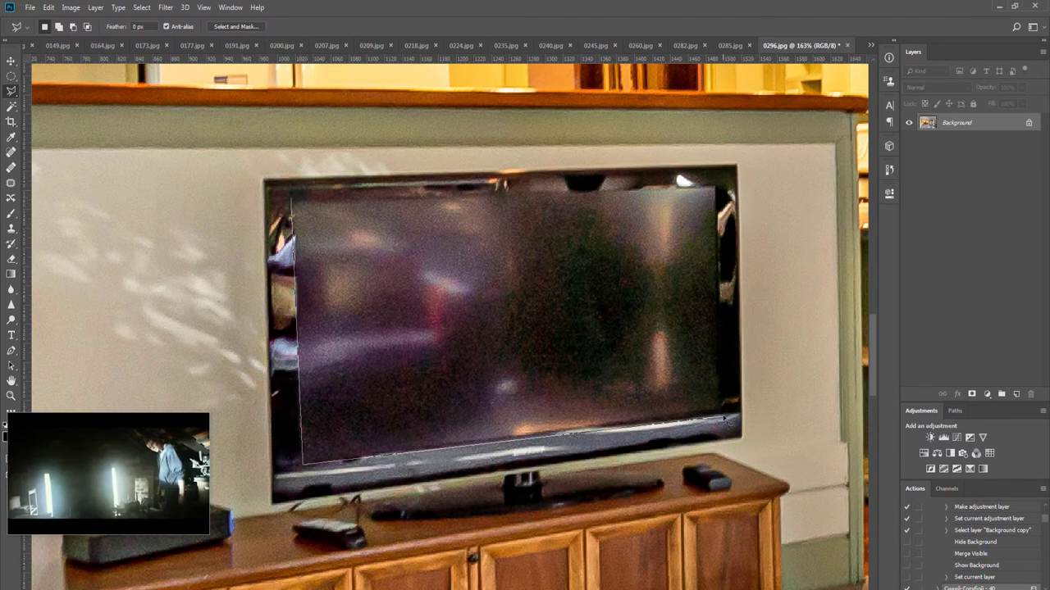
double_click(717, 186)
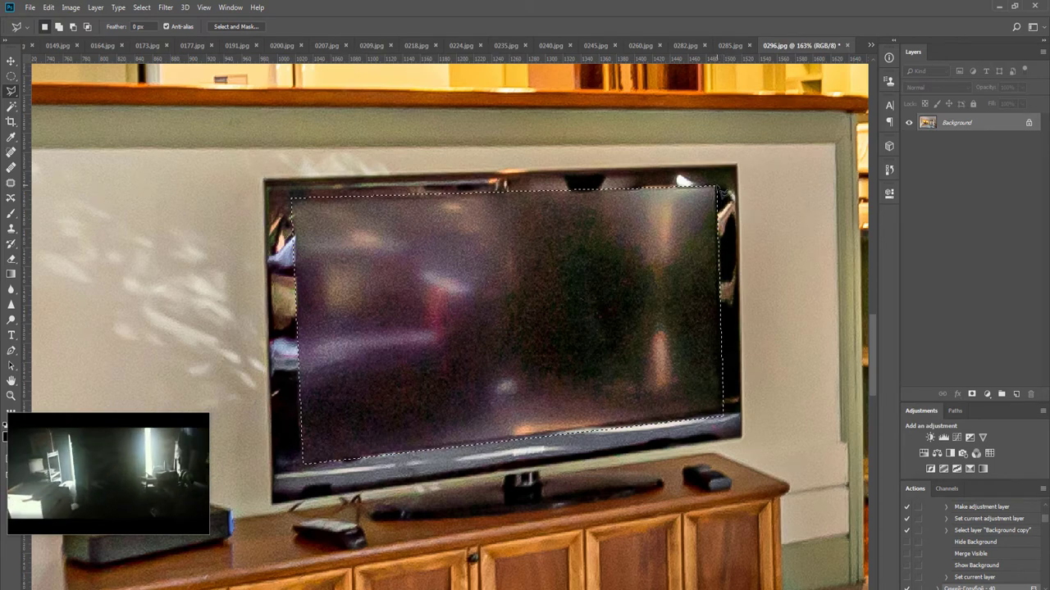
key(b)
click(514, 301)
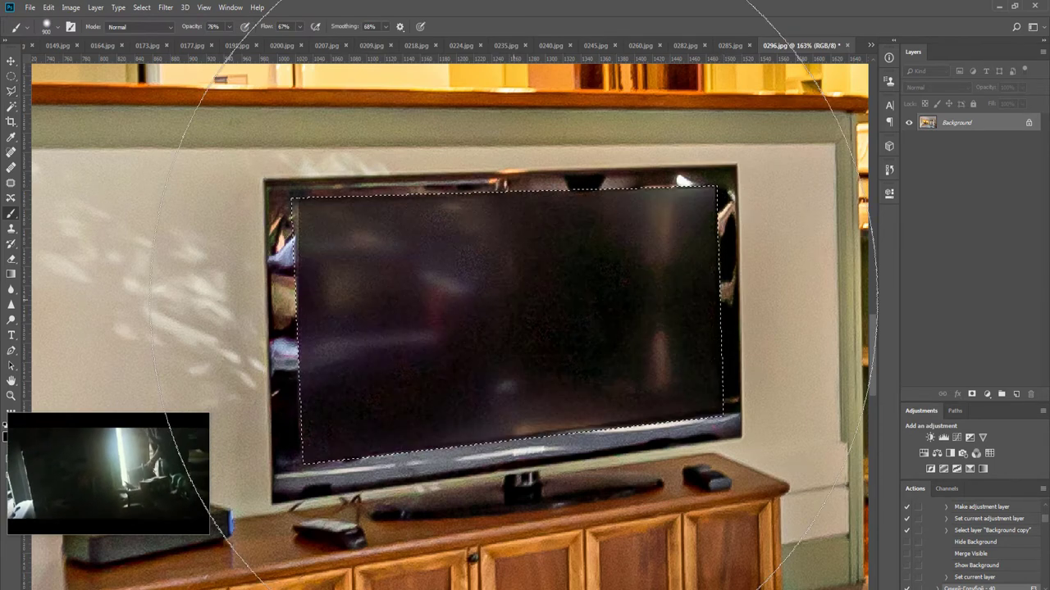
click(515, 301)
click(514, 301)
click(514, 301)
key(ctrl+d)
key(ctrl+0)
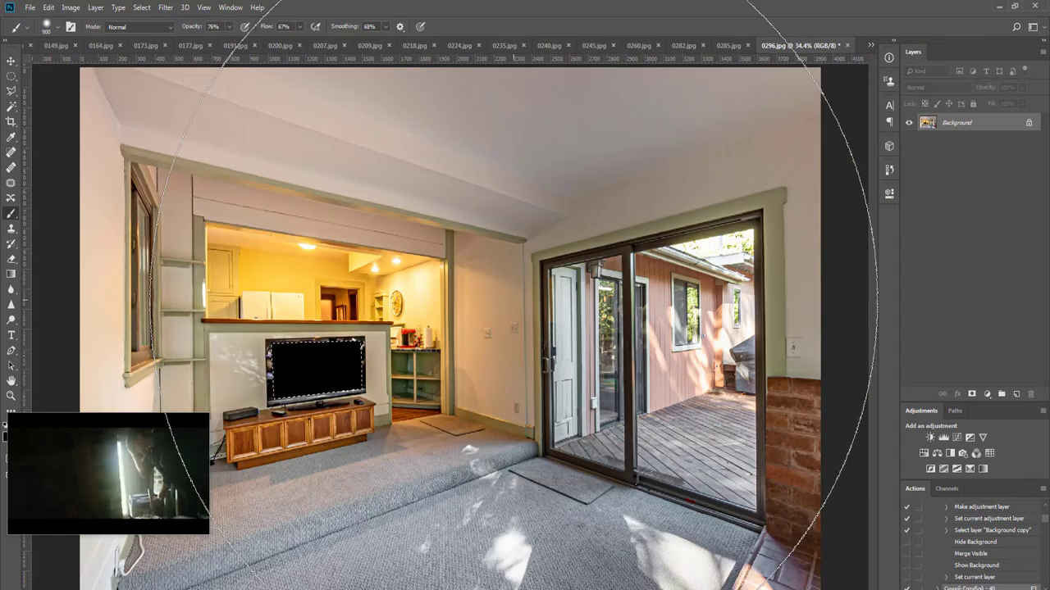
key(ctrl+d)
Run the noise, sharpness and chromatic aberration action on 0296.jpg, and lighten the ceiling and upper walls with the Dodge tool
key(m)
key(F8)
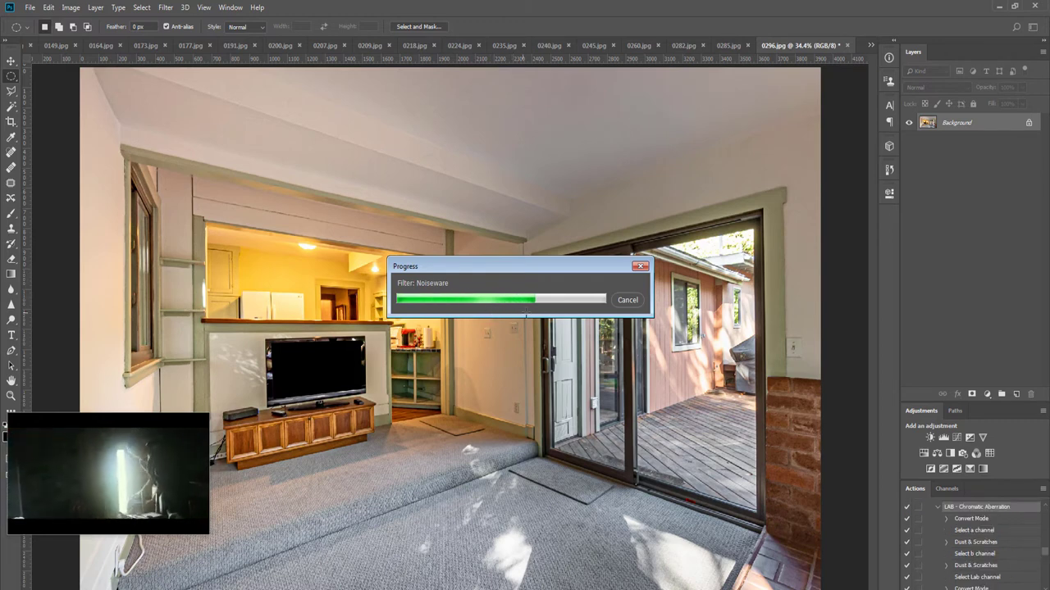
scroll(499, 287, down, 3)
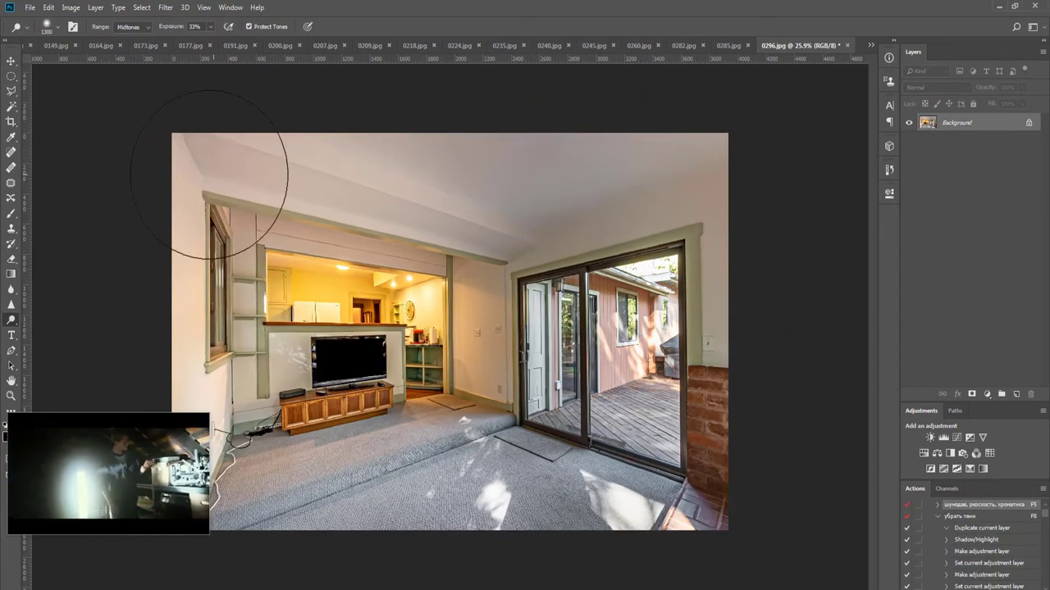
drag(208, 175, 742, 171)
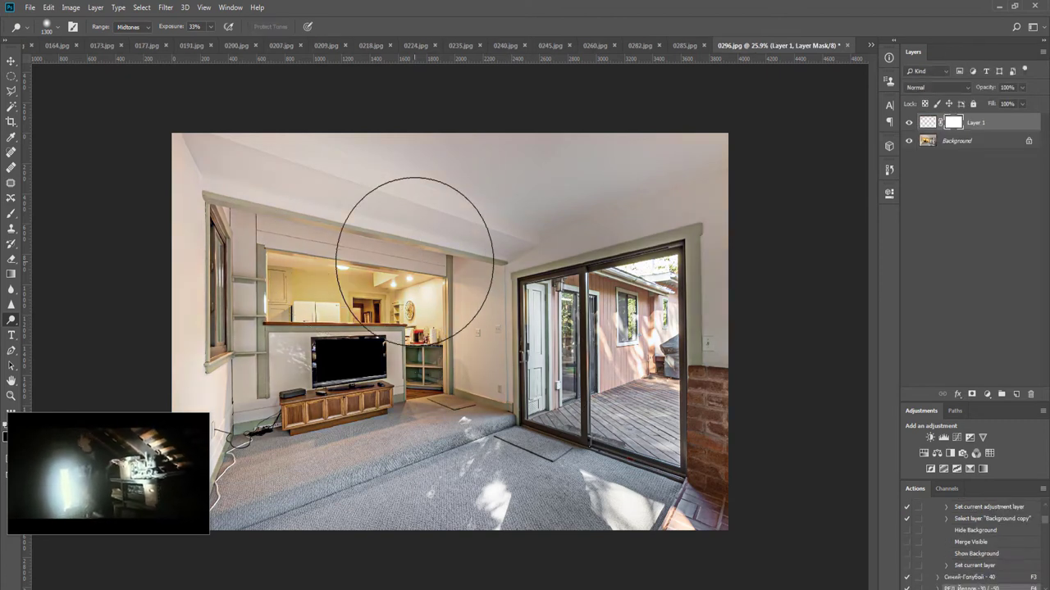
Hide the red-yellow desaturation layer of 0296.jpg with a black mask, and paint it back in over the kitchen opening
key(b)
key(x)
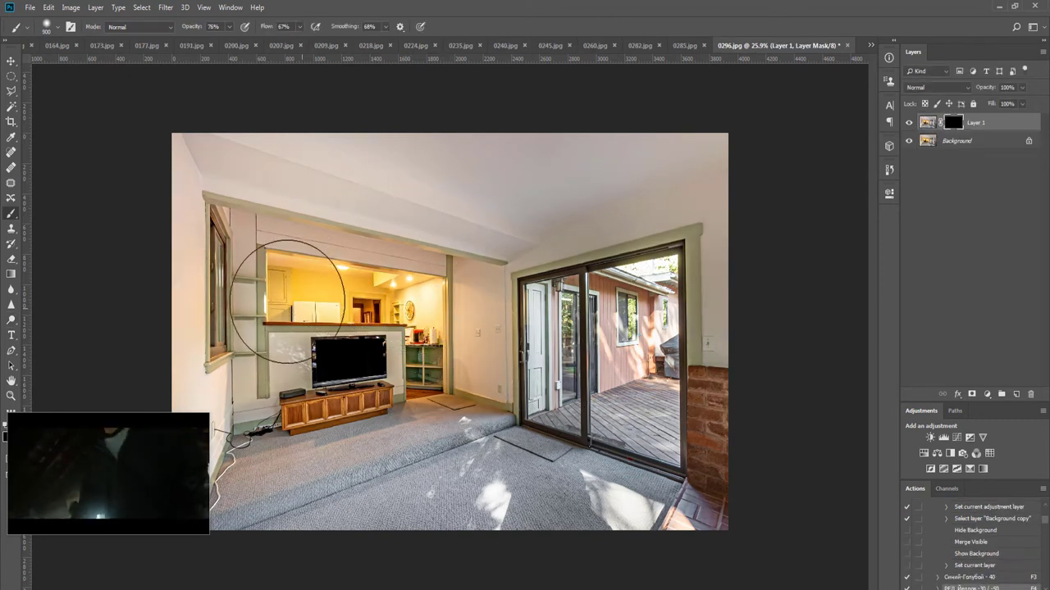
click(285, 299)
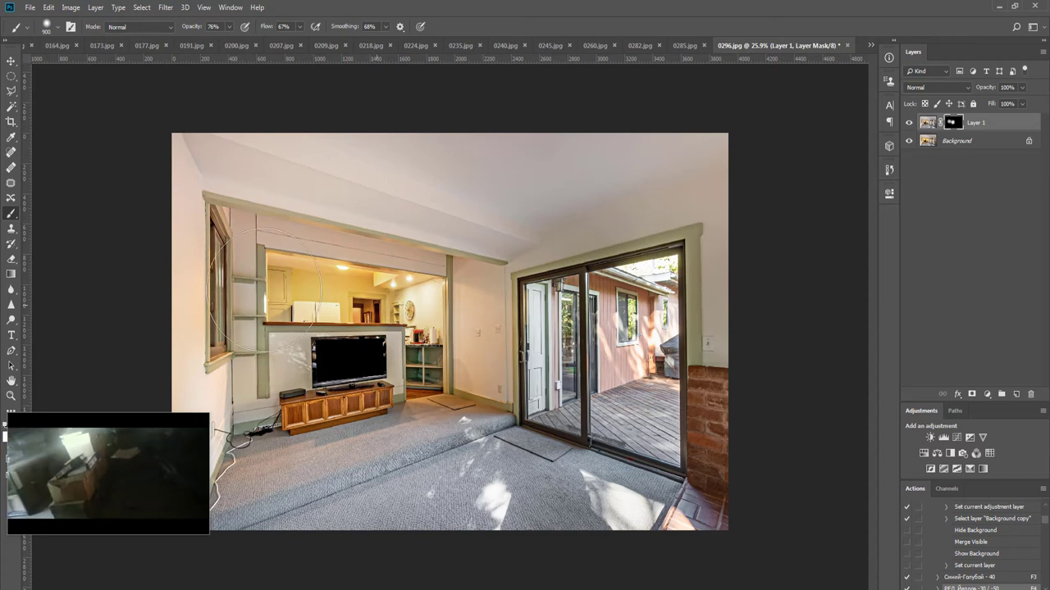
Merge the layers of 0296.jpg, save it as JPEG, and close it
key(ctrl+shift+e)
key(ctrl+s)
key(Return)
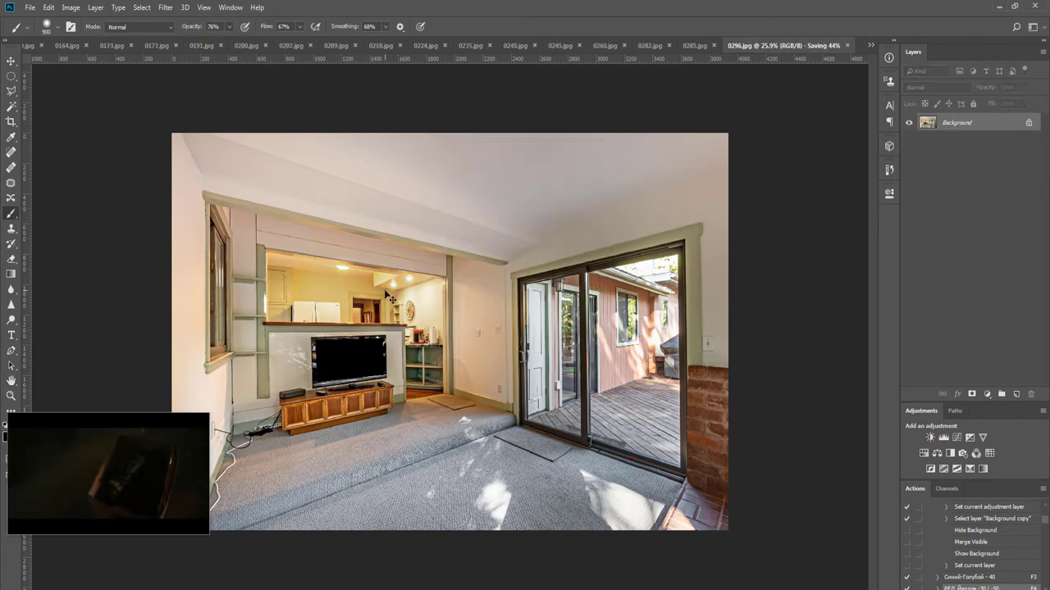
key(ctrl+w)
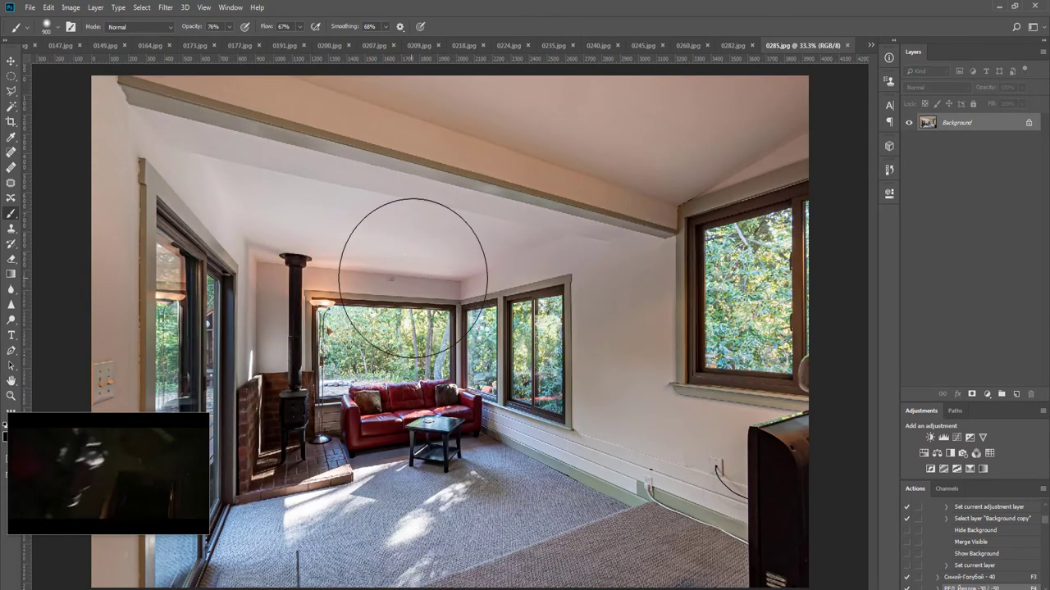
Run the "убрать тени" action on 0285.jpg, set the resulting layer's opacity to 48%, and merge it down
key(v)
scroll(509, 297, down, 2)
key(F2)
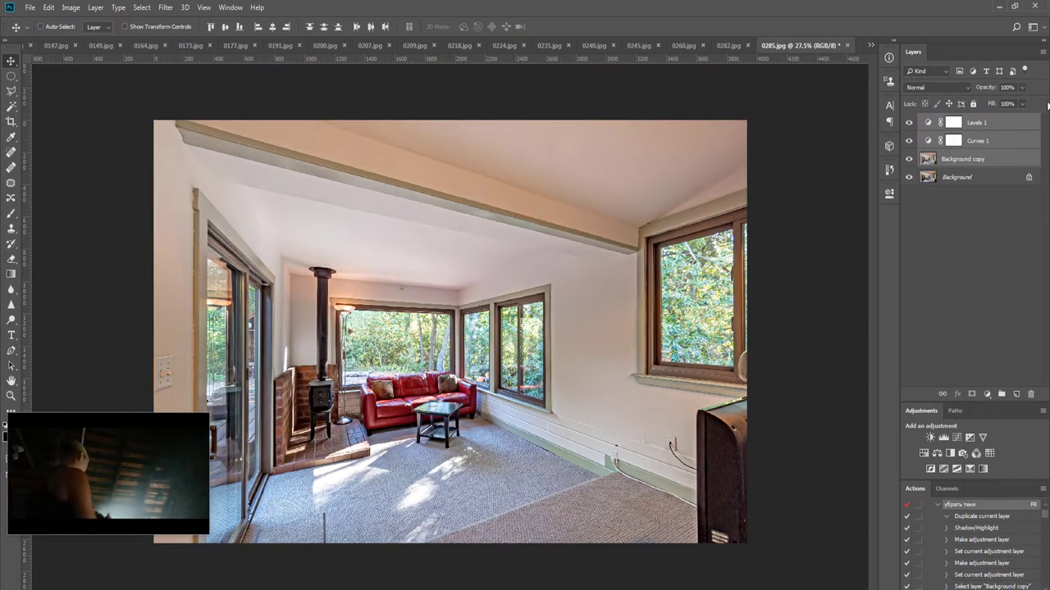
click(1021, 88)
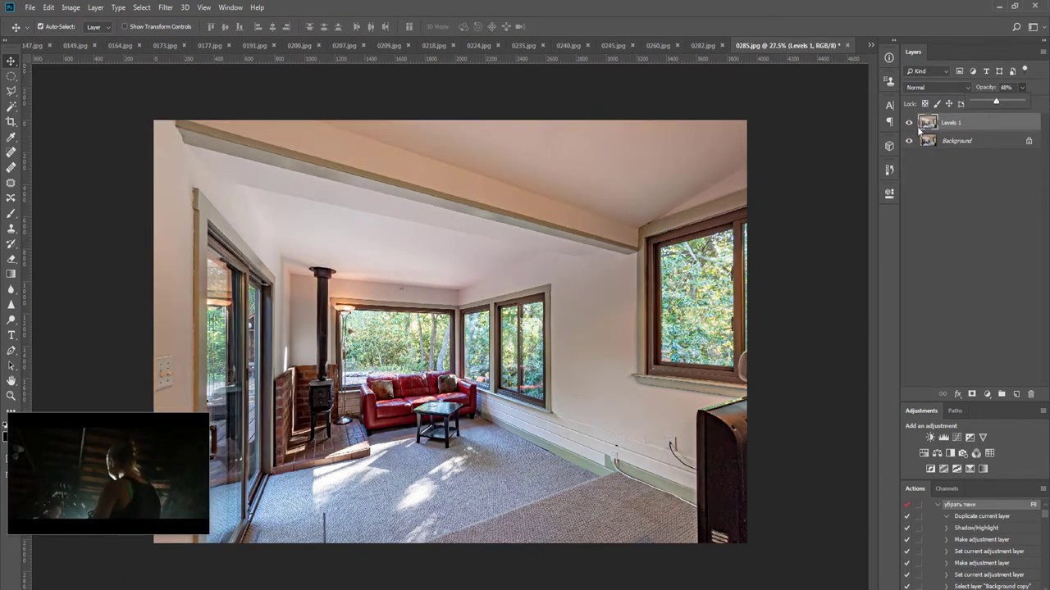
key(ctrl+e)
Lighten the ceiling and walls of 0285.jpg with the Dodge tool, and run the noise, sharpness and chromatic aberration action
key(o)
drag(737, 134, 237, 165)
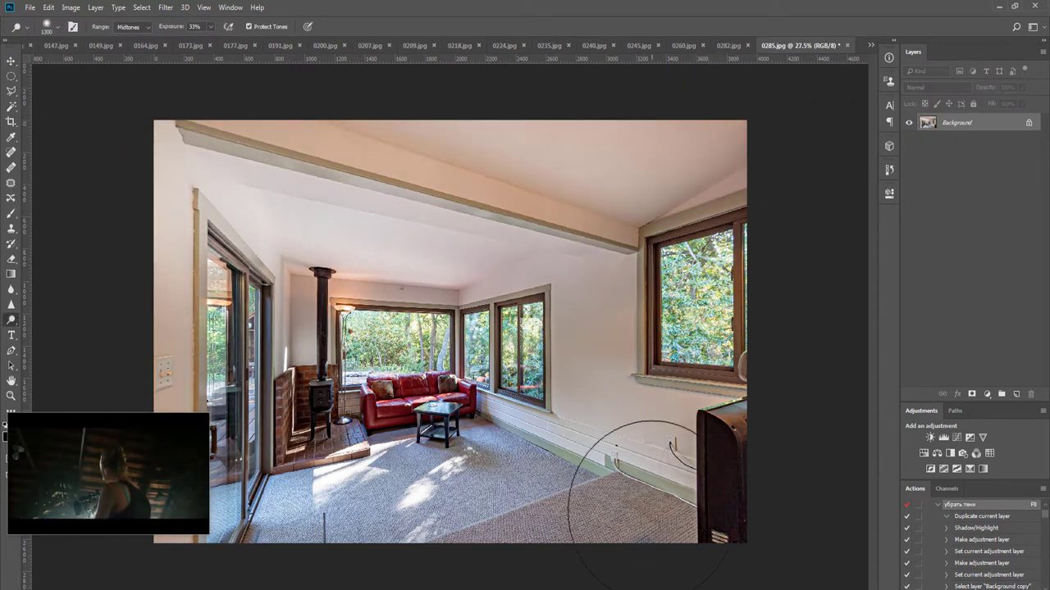
key(F5)
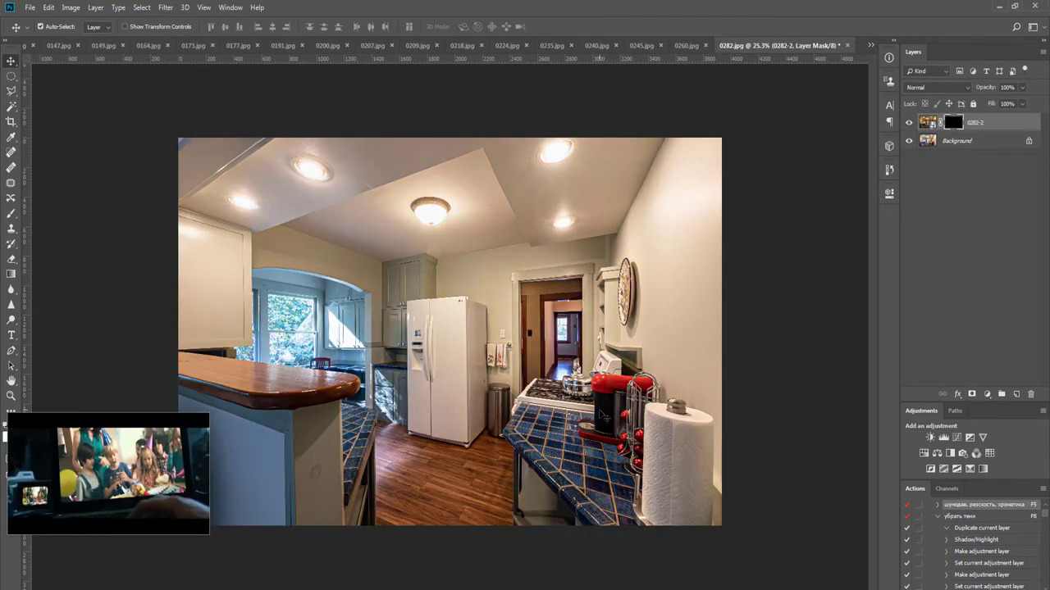
Paint the 0282-2 layer in through its mask over the breakfast nook and window at 33% brush opacity, and merge it down
key(b)
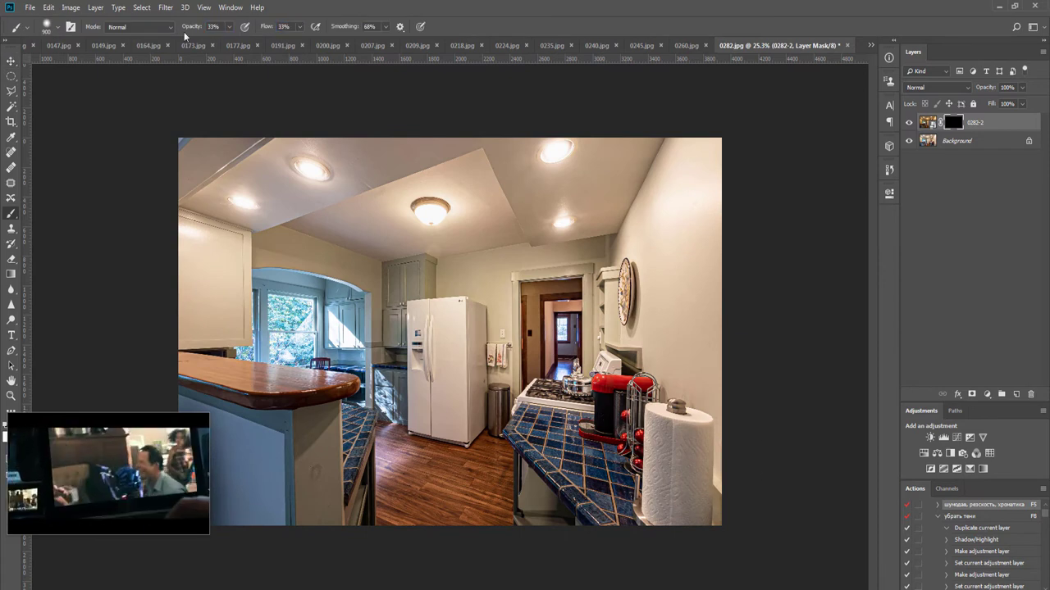
key(bracketleft)
click(295, 331)
key(bracketright)
key(bracketright)
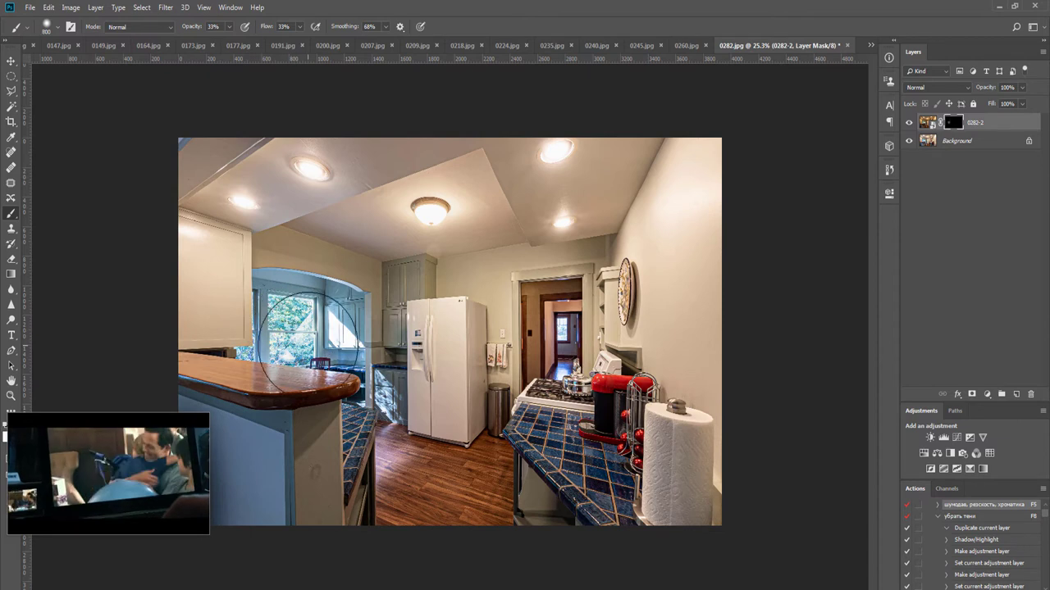
mouse_move(303, 336)
mouse_down()
mouse_move(333, 419)
mouse_move(331, 391)
mouse_move(285, 369)
mouse_up()
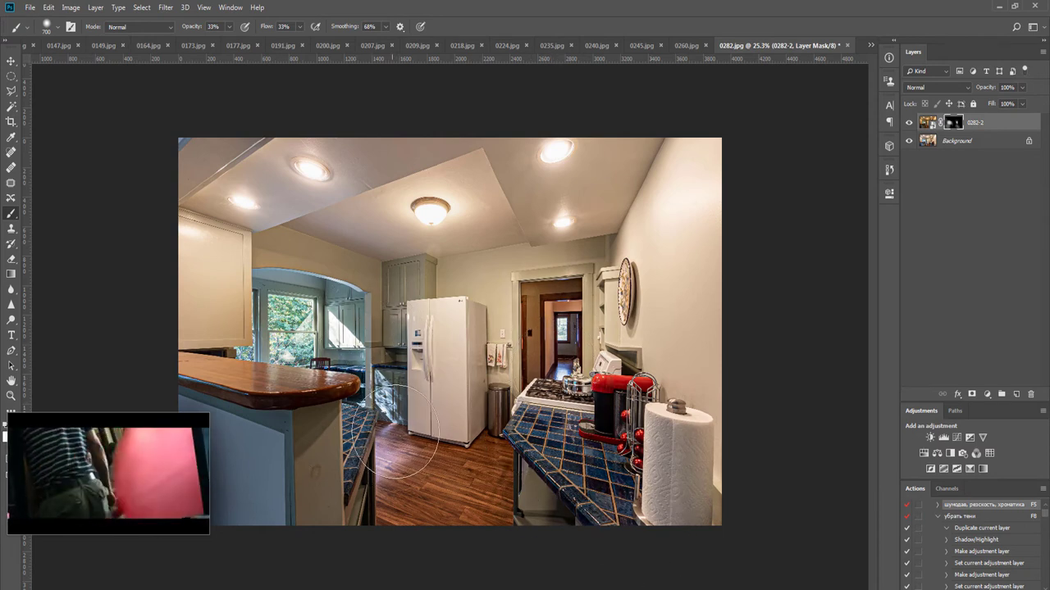
key(ctrl+e)
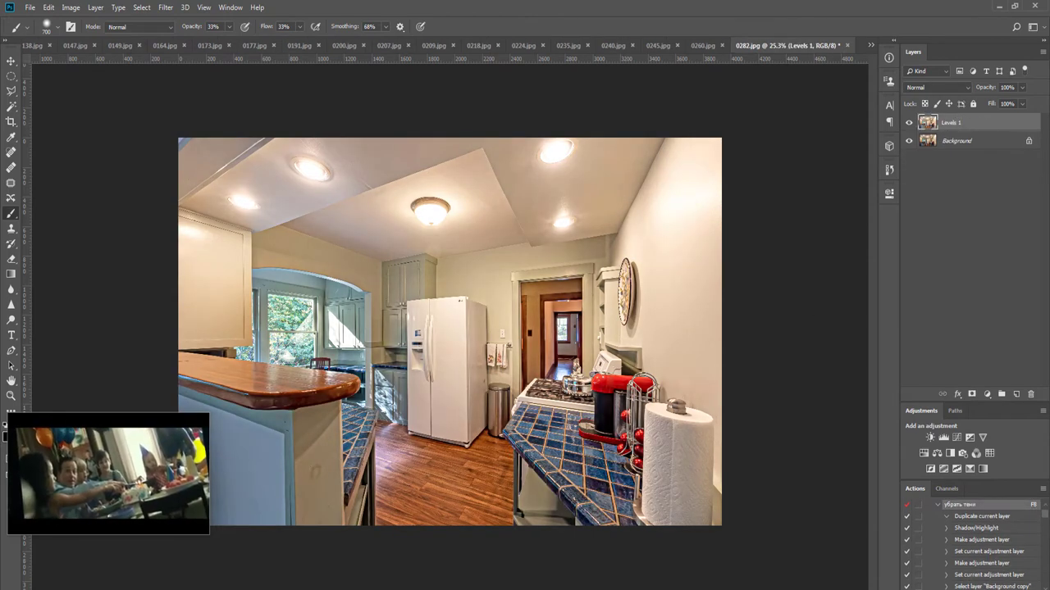
Set the opacity of the shadow-removal layer in 0282.jpg to 48%, and merge it into the background
drag(1022, 87, 996, 102)
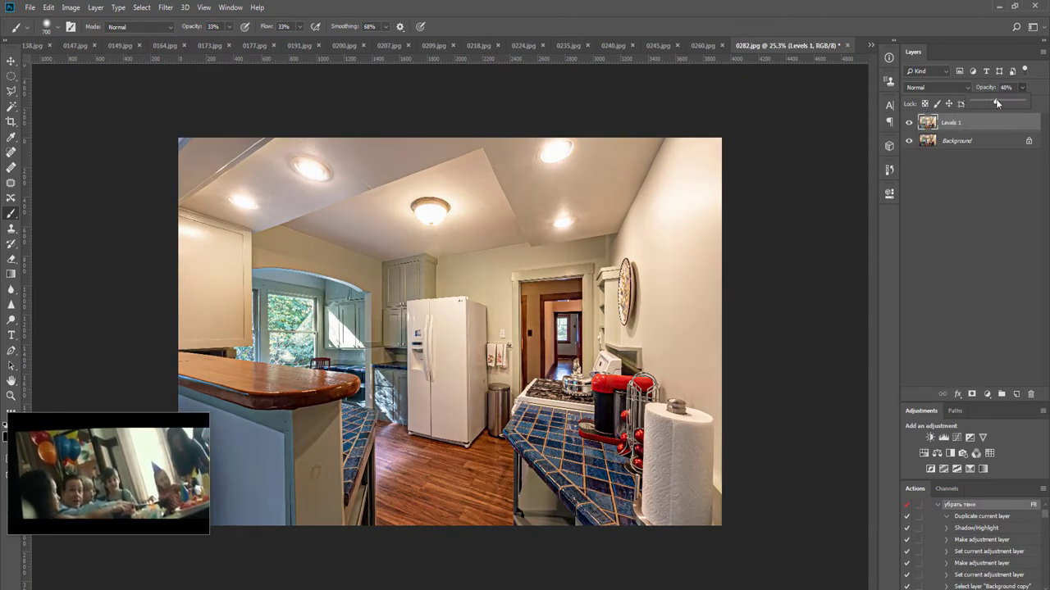
click(697, 186)
key(ctrl+e)
Lighten the cabinets and walls of 0282.jpg with the Dodge tool, and run the noise, sharpness and chromatic aberration action
key(o)
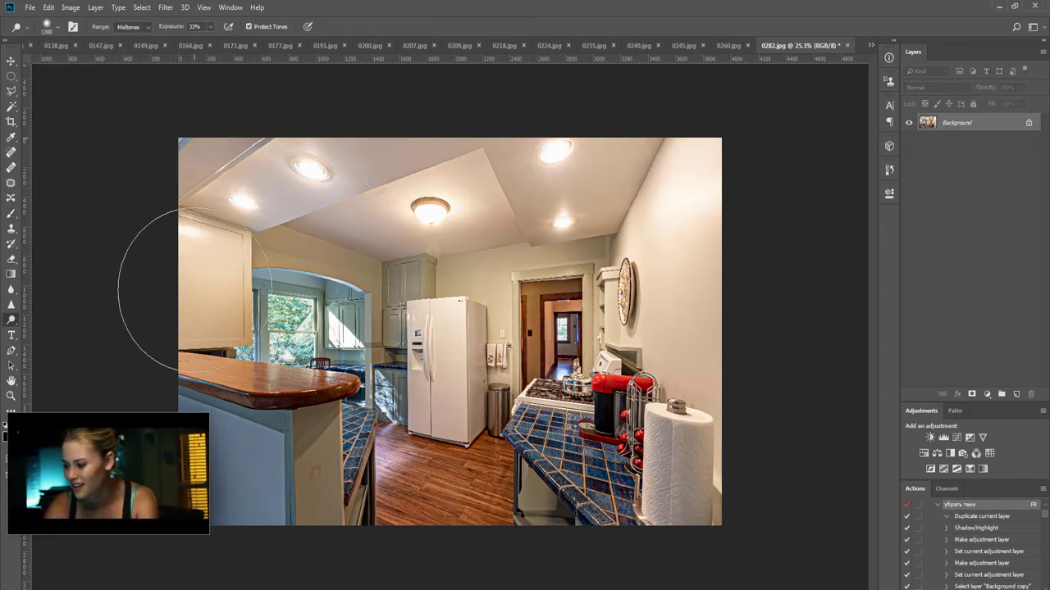
mouse_move(195, 291)
mouse_down()
mouse_move(225, 331)
mouse_move(238, 312)
mouse_move(314, 300)
mouse_move(388, 266)
mouse_move(419, 355)
mouse_up()
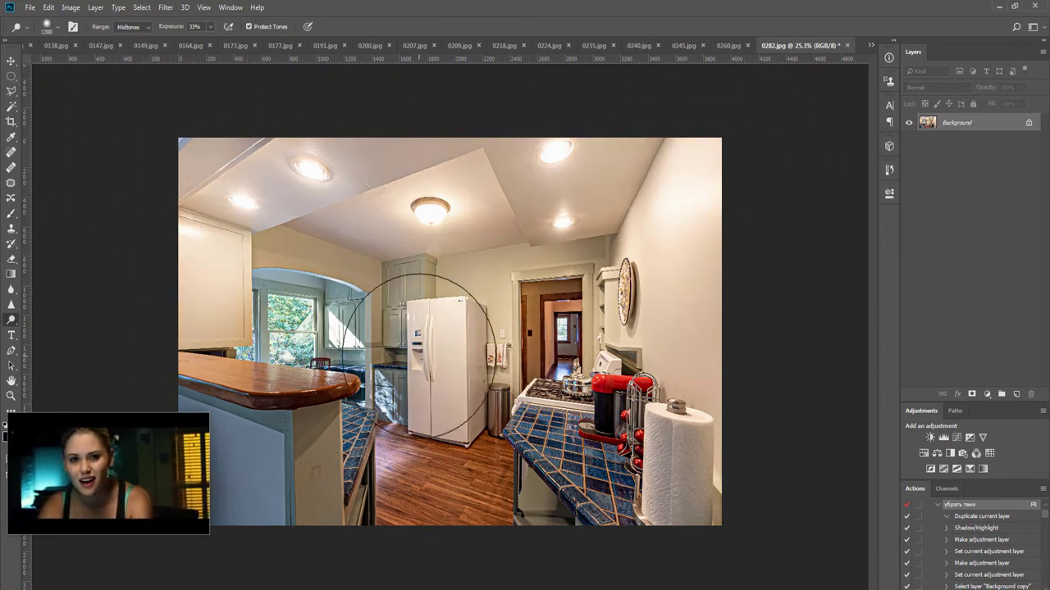
key(F5)
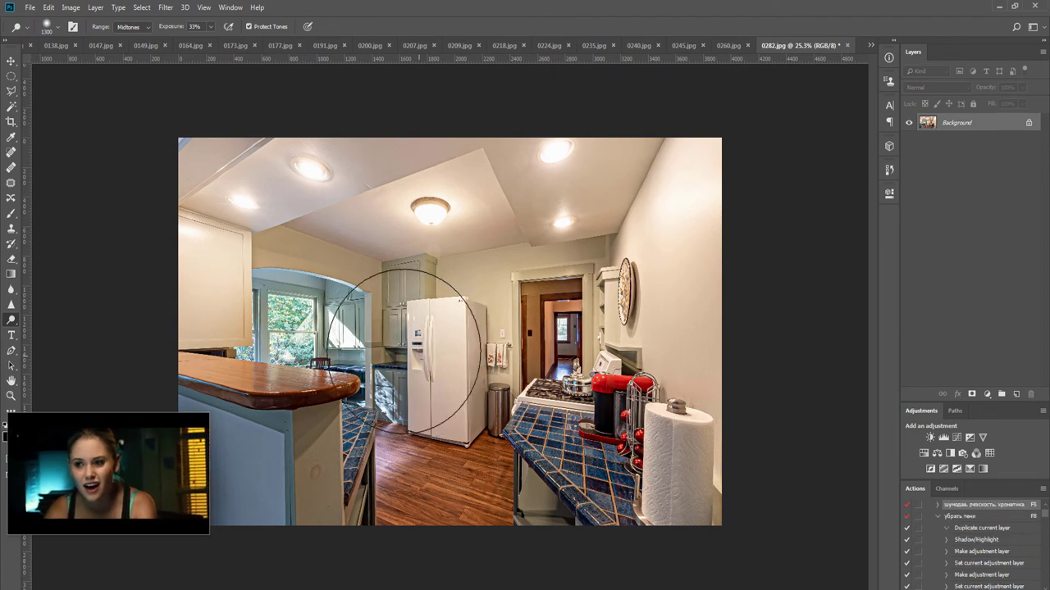
key(F5)
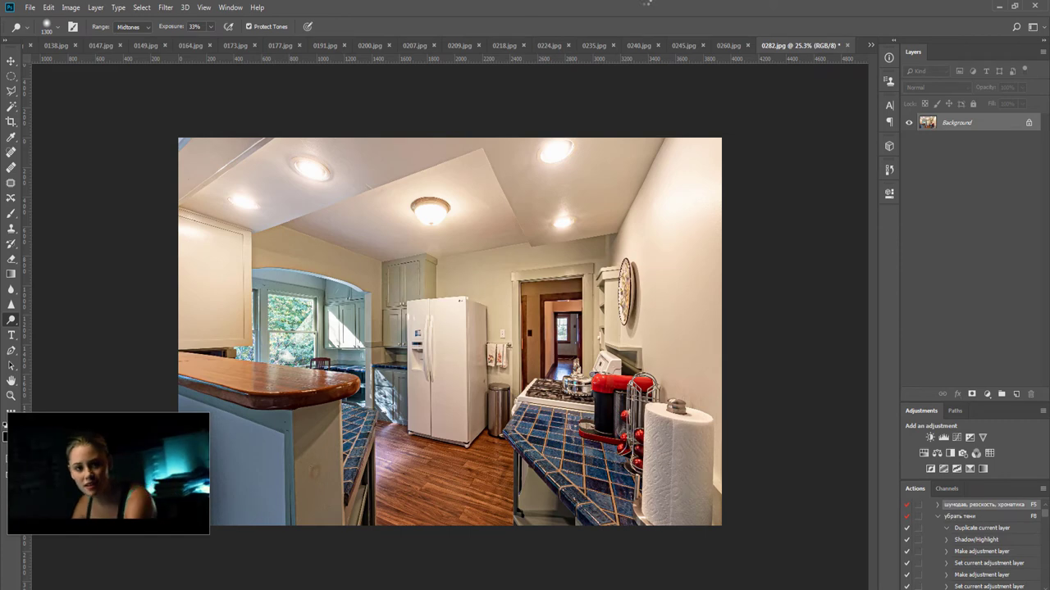
Close 0282.jpg, saving its changes at JPEG quality 12
key(ctrl+w)
key(Return)
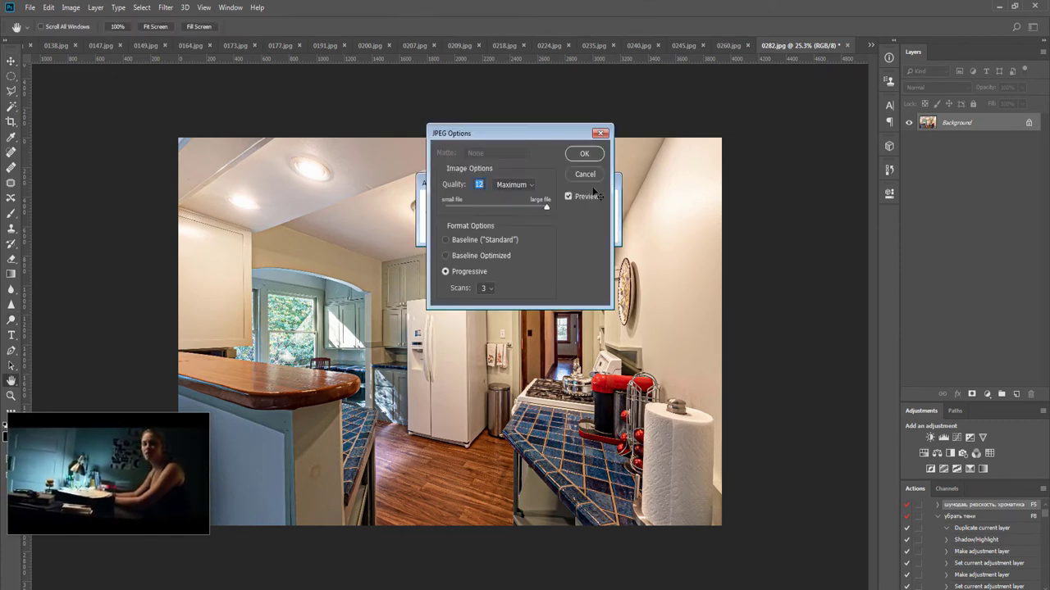
key(Return)
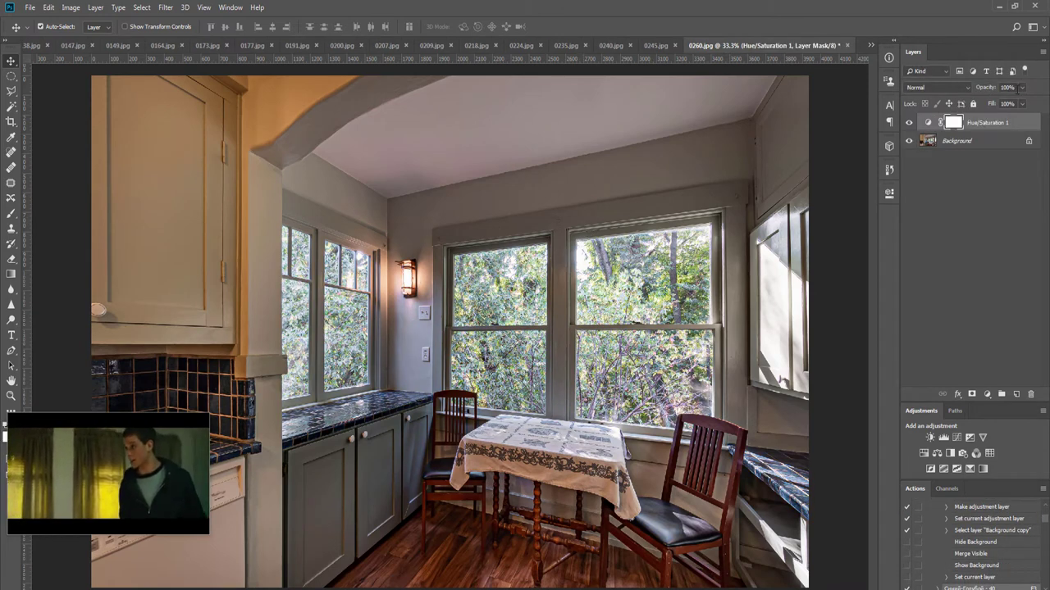
Set the Hue/Saturation layer of 0260.jpg to 50% opacity, and merge it into the background
click(1024, 87)
click(998, 99)
key(ctrl+e)
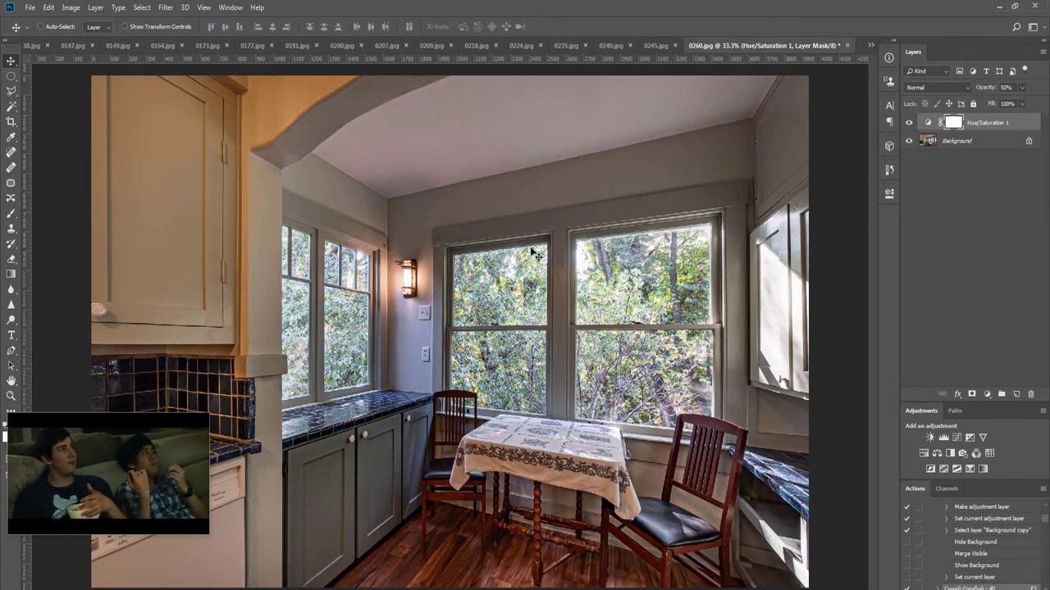
Run the "убрать тени" action on 0260.jpg, adjust the resulting layer's opacity, and merge it down
scroll(531, 251, down, 1)
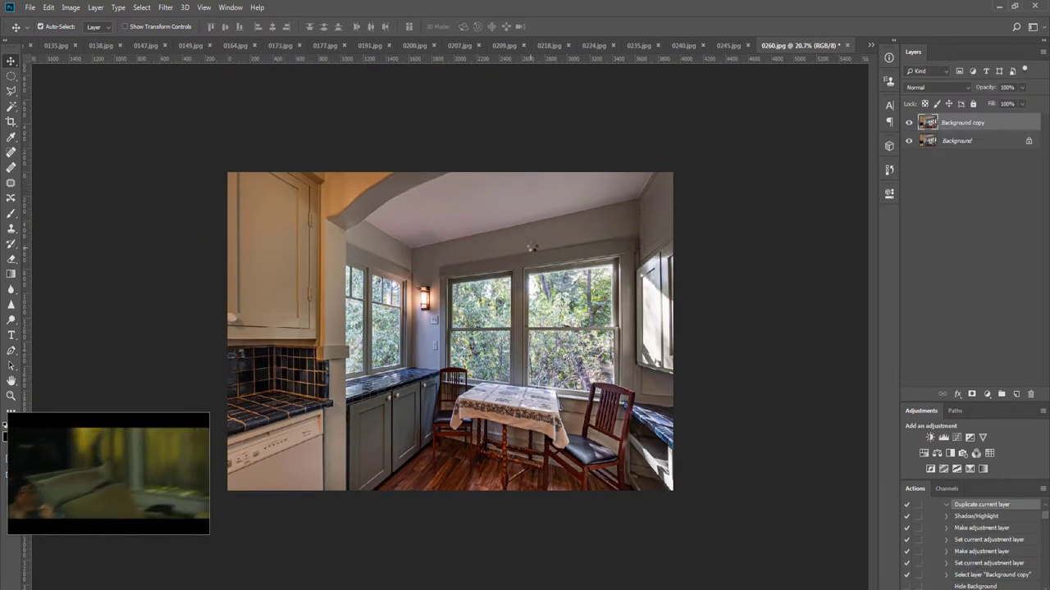
click(1022, 87)
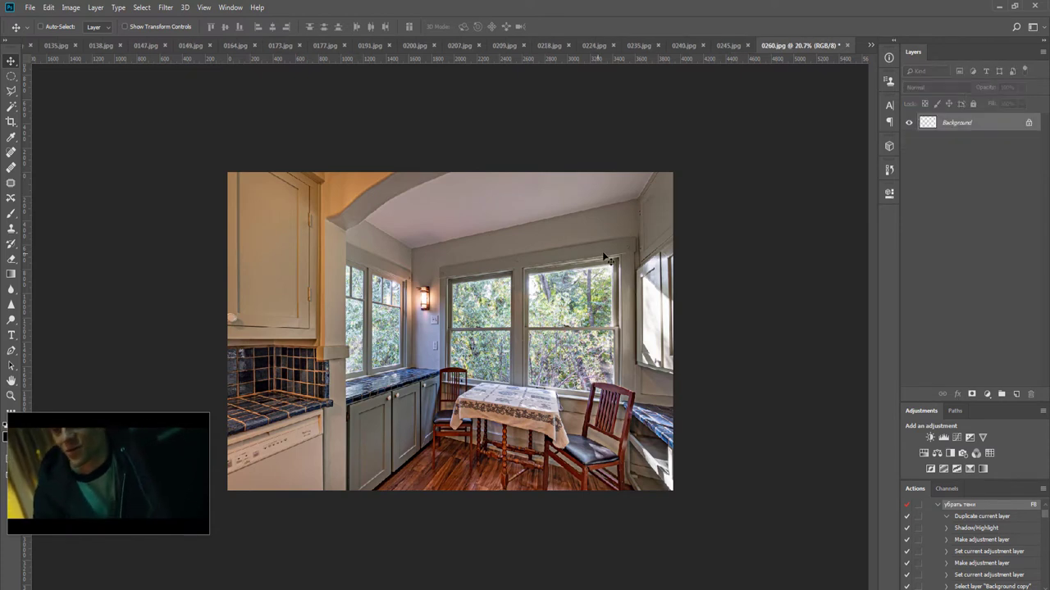
Lighten the ceiling and cabinets of 0260.jpg with the Dodge tool, and run the noise, sharpness and chromatic aberration action
key(o)
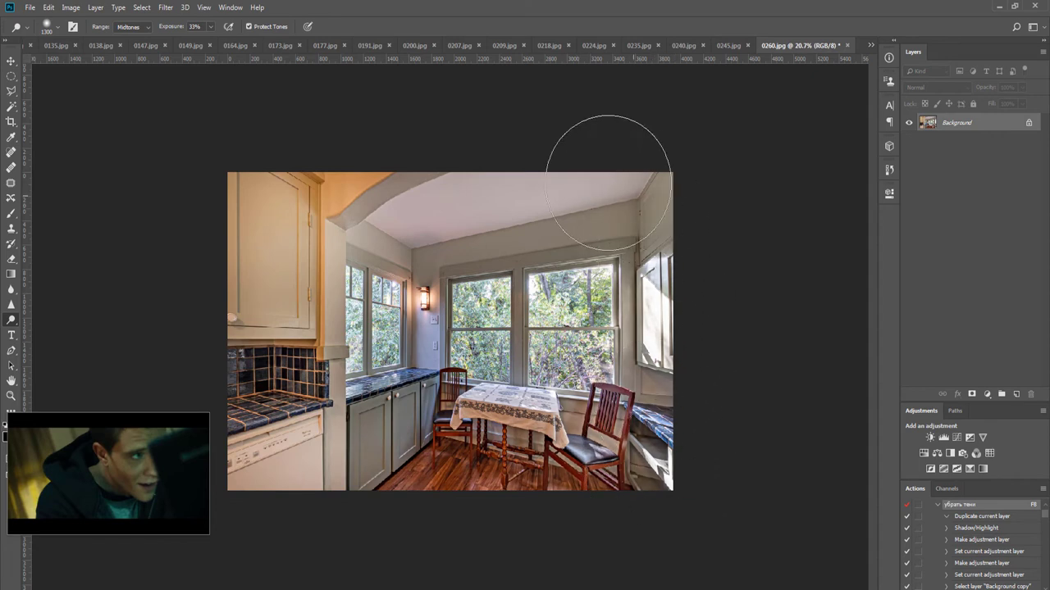
drag(250, 164, 267, 565)
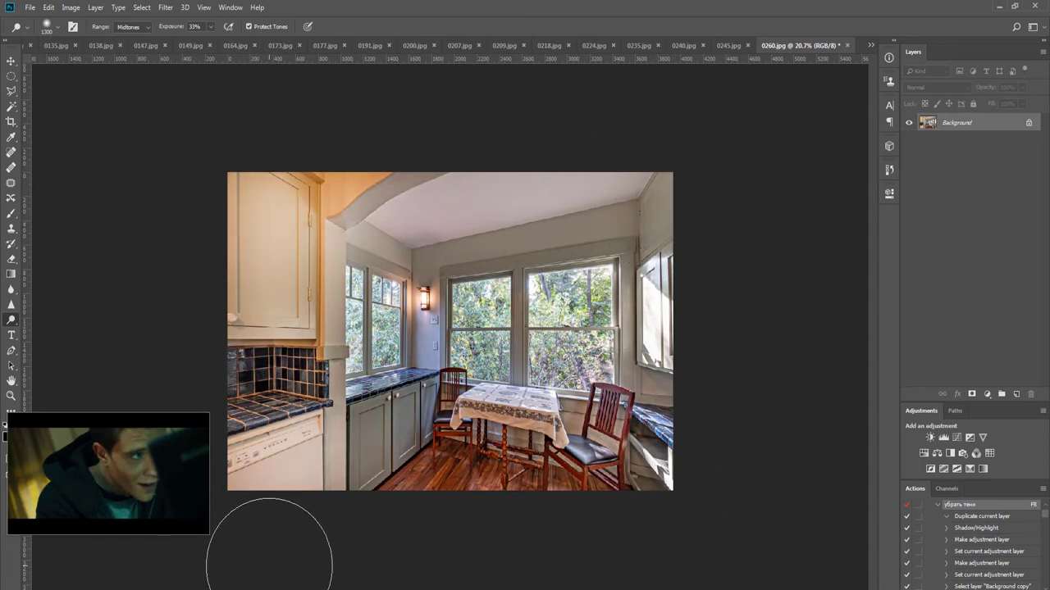
key(F5)
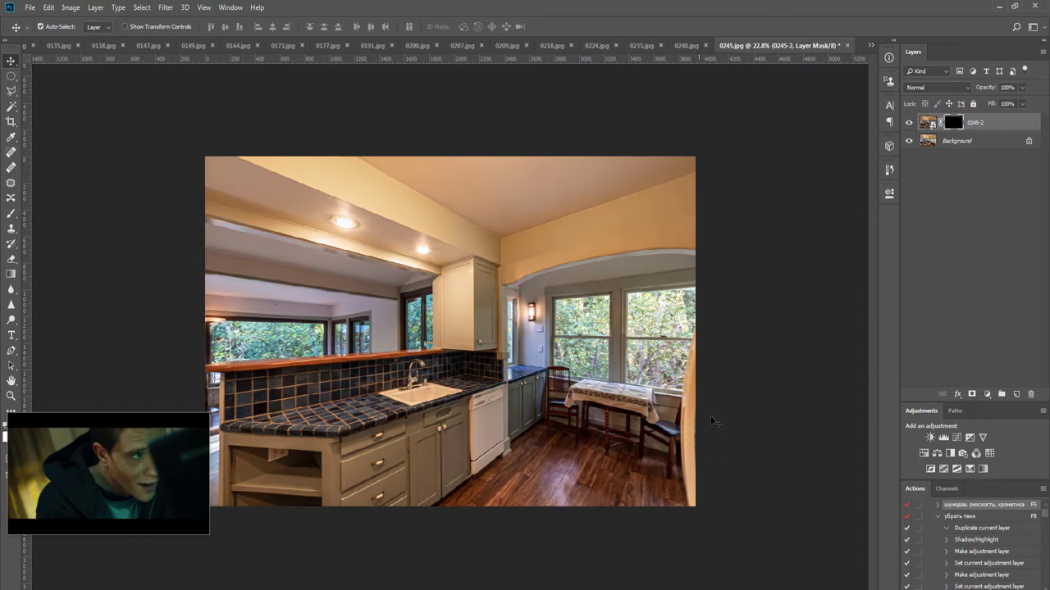
Paint the 0245-2 layer mask over the dining nook's windows, table and floor with the Brush at 33% opacity
key(b)
mouse_move(657, 354)
mouse_down()
mouse_move(574, 341)
mouse_move(583, 381)
mouse_move(572, 386)
mouse_move(549, 364)
mouse_up()
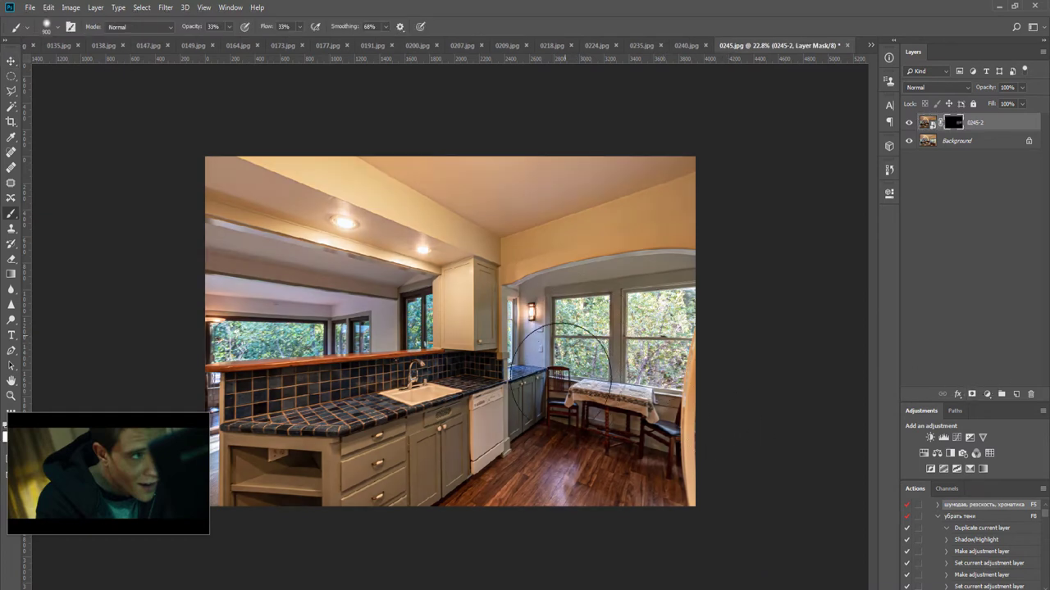
key(bracketright)
key(bracketright)
mouse_move(519, 412)
mouse_down()
mouse_move(521, 437)
mouse_move(671, 377)
mouse_move(649, 435)
mouse_up()
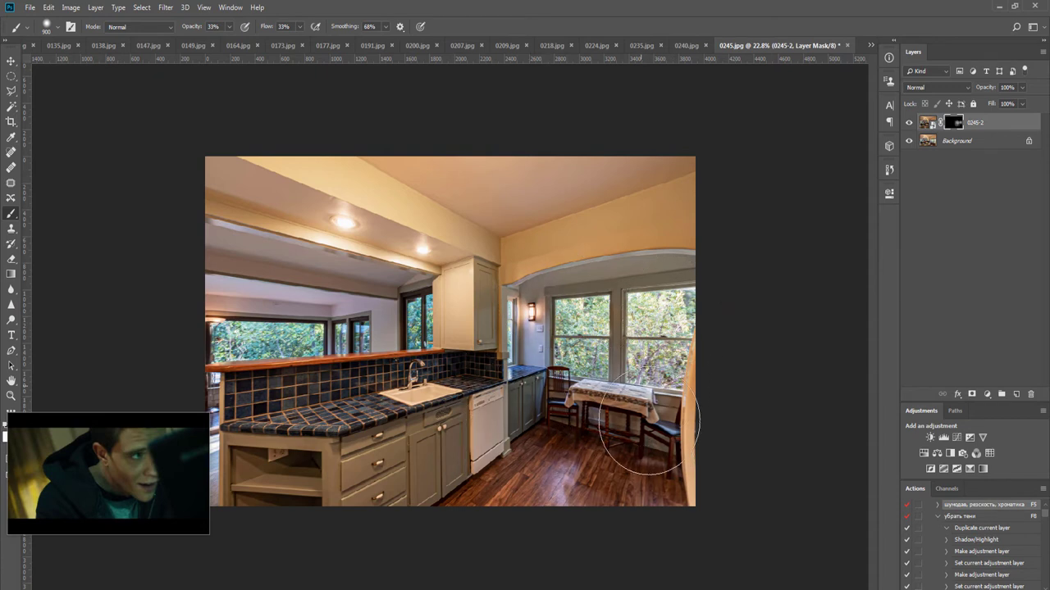
Shrink the brush to 700, raise its opacity to 54%, and continue painting the 0245-2 layer mask over the kitchen counter area
key(bracketleft)
key(bracketleft)
click(230, 27)
drag(229, 36, 242, 38)
mouse_move(47, 483)
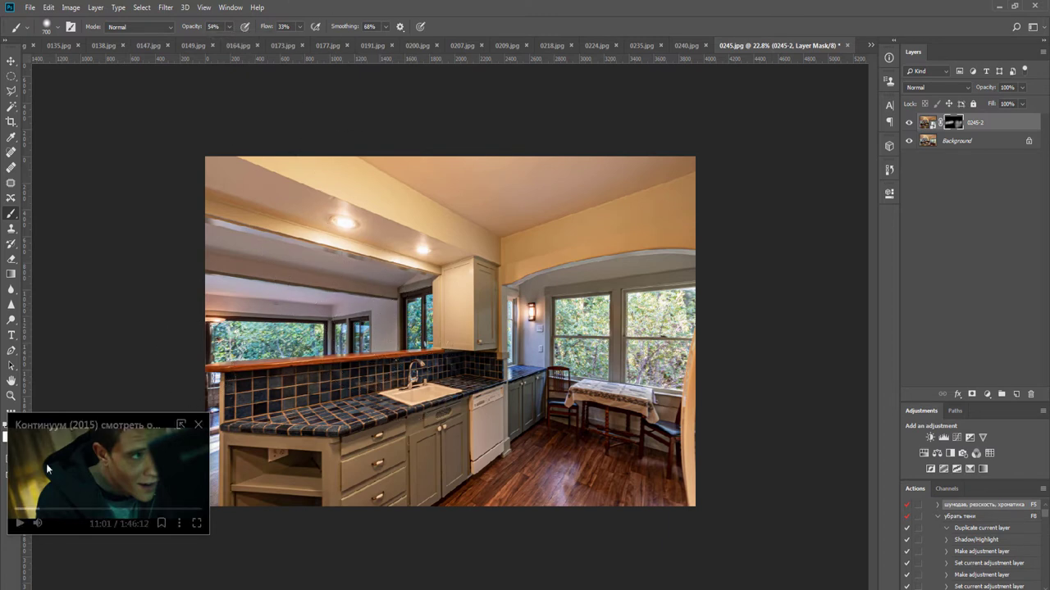
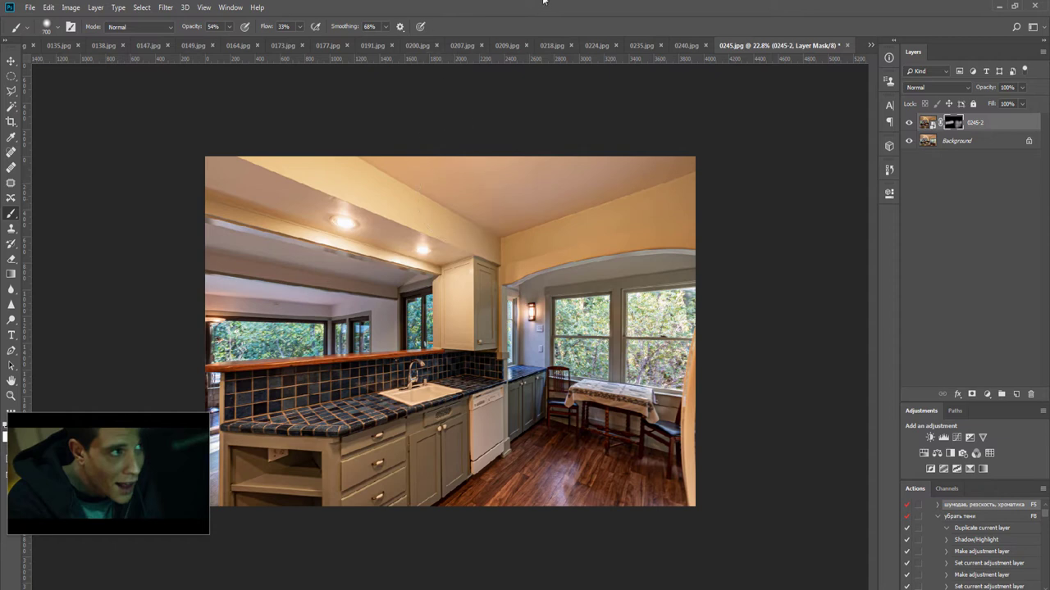
Color-correct and lighten 0245.jpg with the color action and the Dodge tool at 33% exposure, and close it, saving the changes
key(F2)
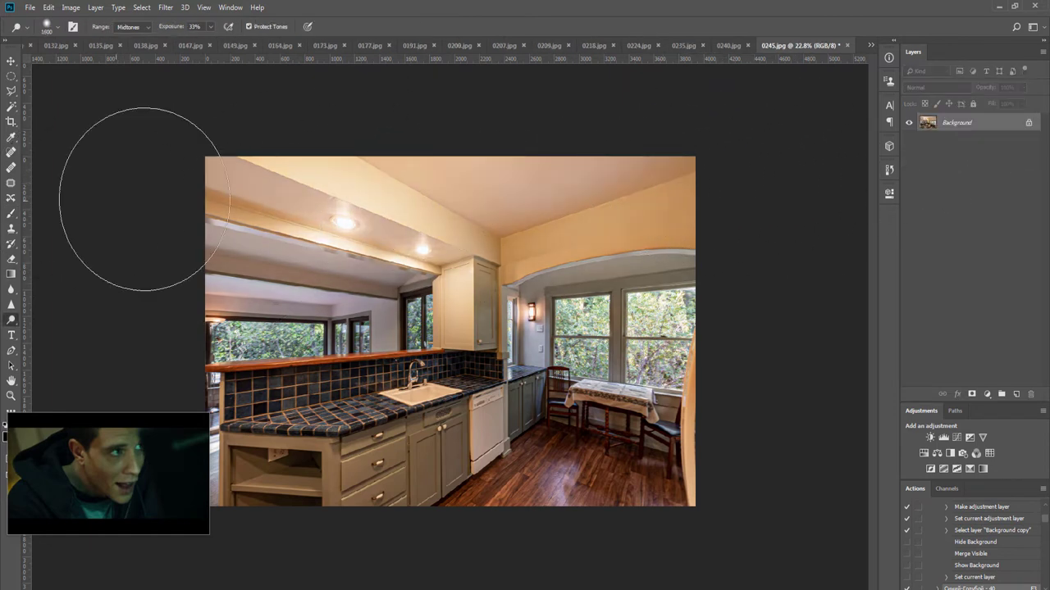
key(bracketleft)
key(bracketleft)
mouse_move(502, 469)
mouse_down()
mouse_move(553, 456)
mouse_move(713, 458)
mouse_up()
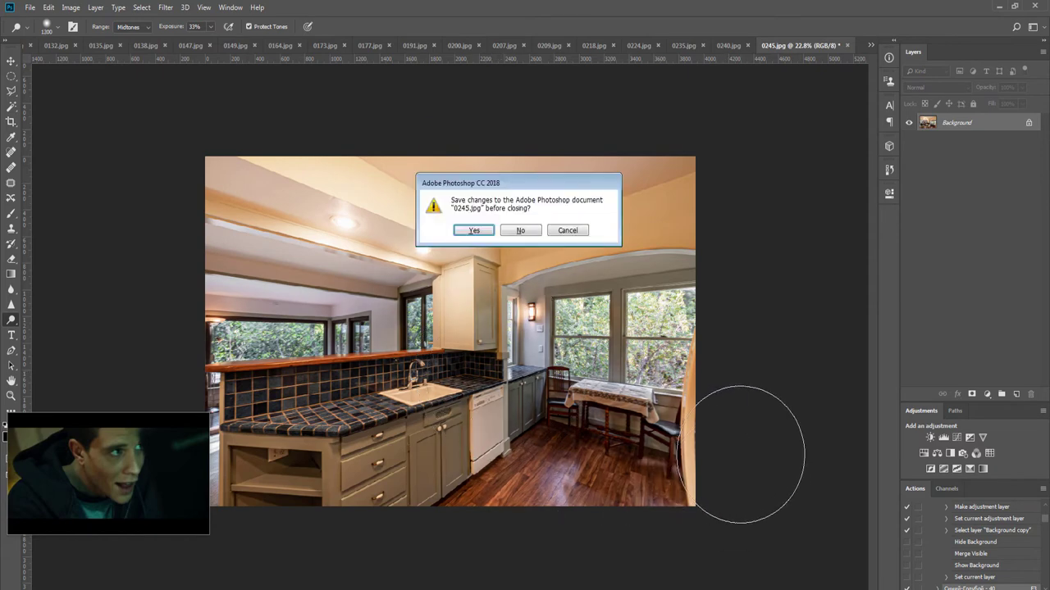
key(Return)
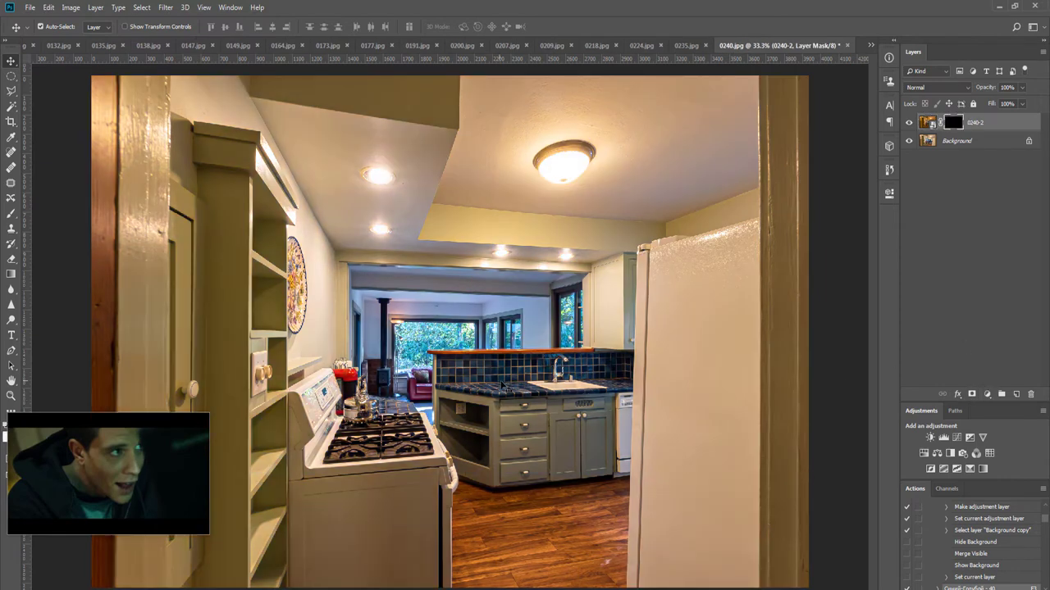
Paint the 0240-2 layer mask over the far room and its windows with the Brush at 33% opacity
key(b)
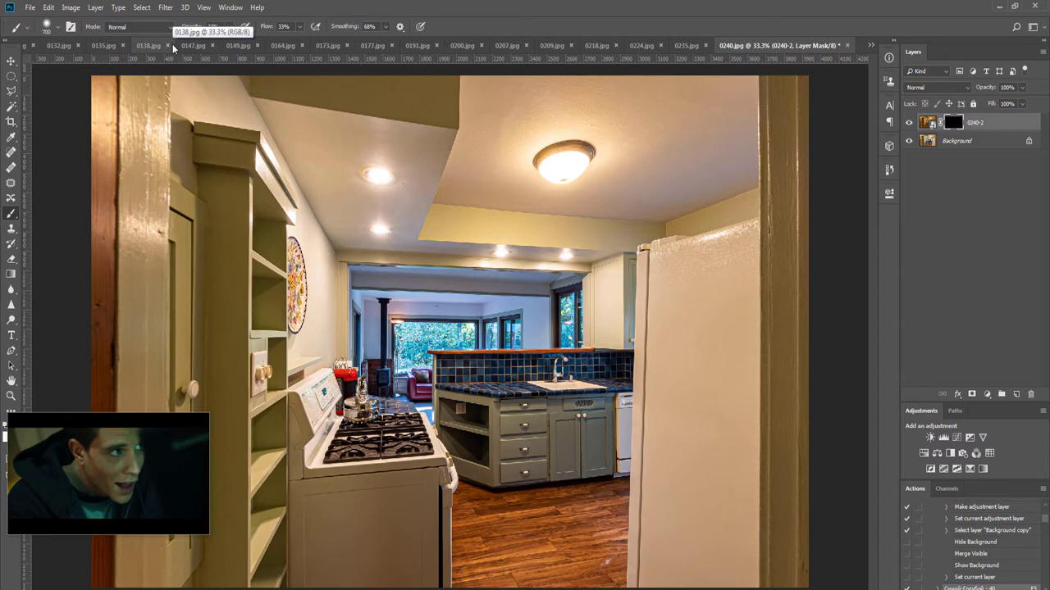
key(bracketright)
key(bracketright)
drag(478, 318, 397, 367)
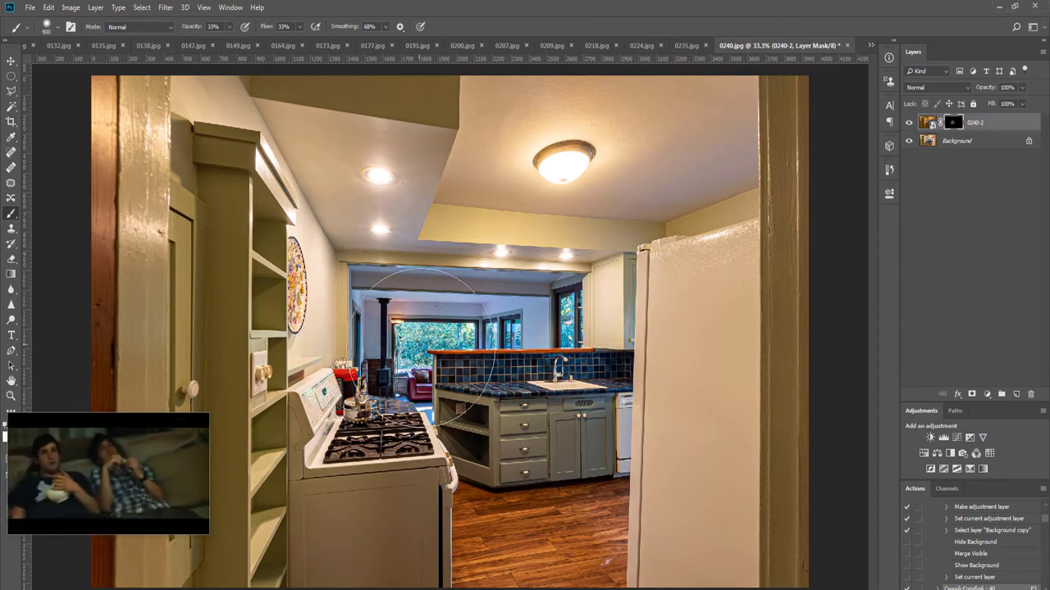
key(bracketleft)
key(bracketleft)
key(bracketleft)
click(422, 348)
mouse_move(182, 478)
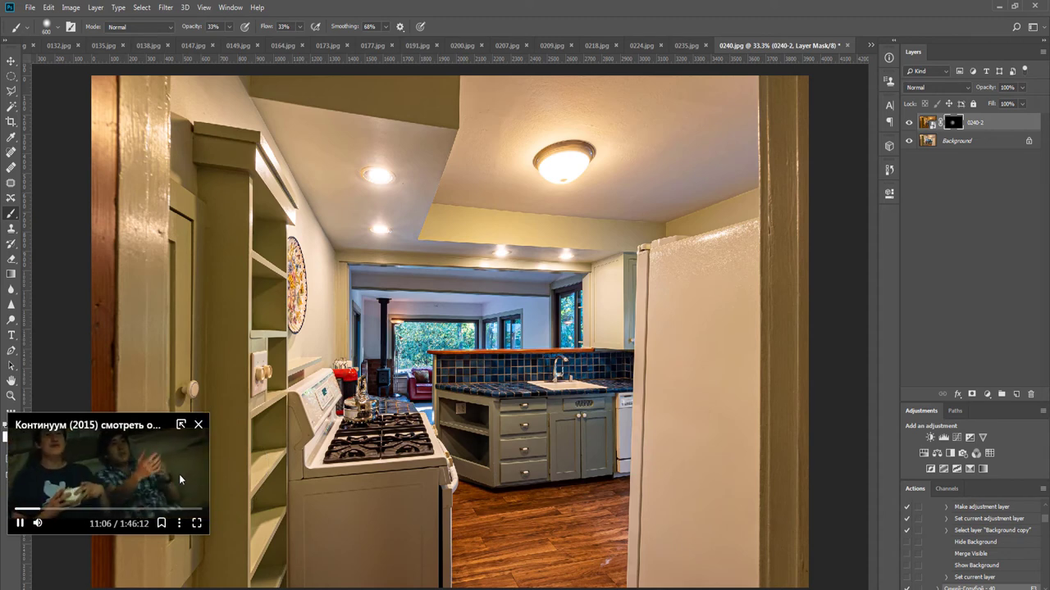
click(181, 479)
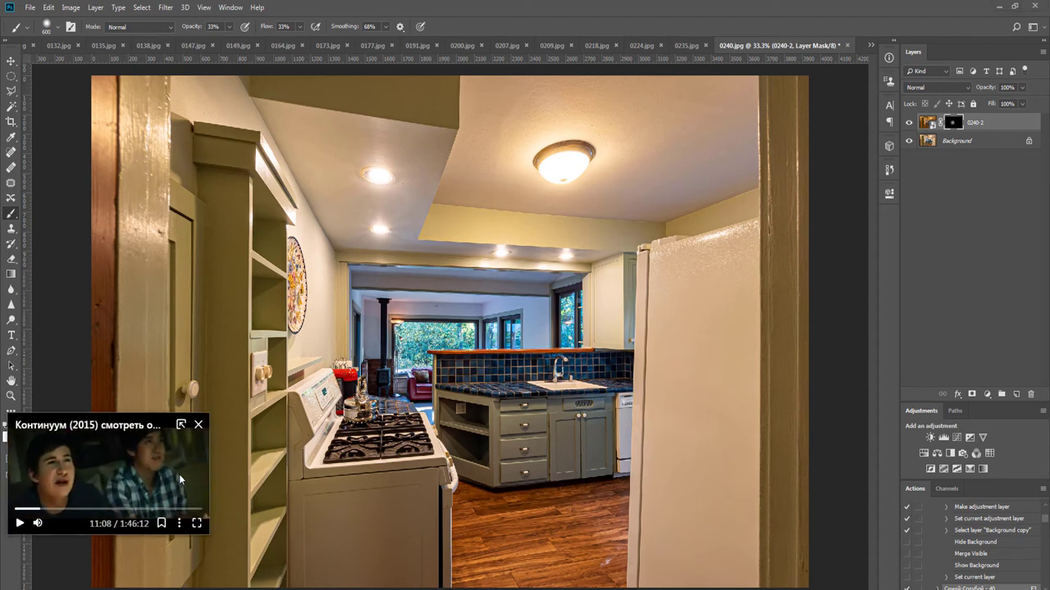
click(180, 480)
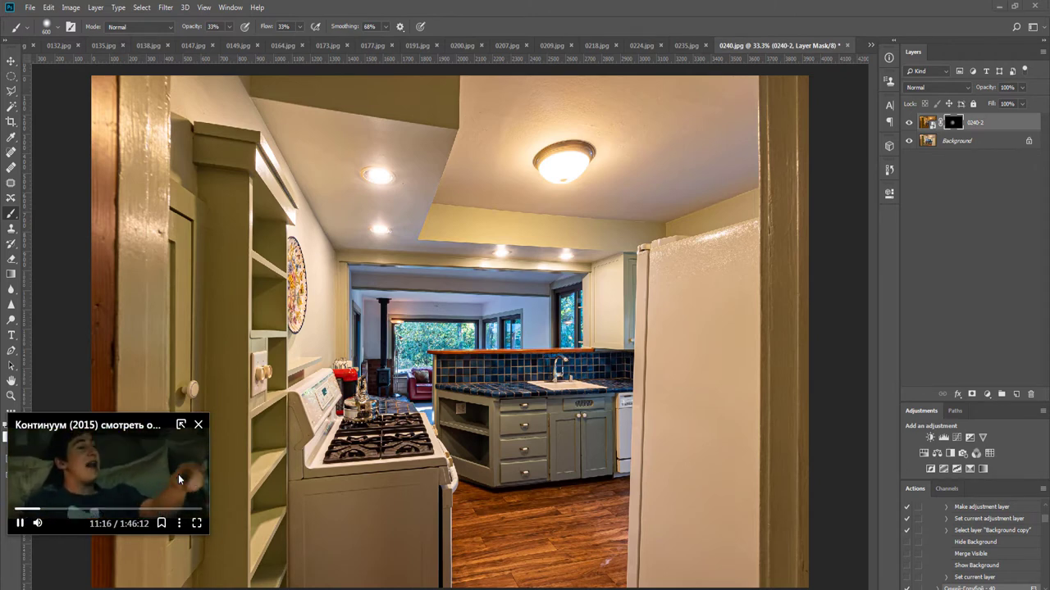
click(176, 481)
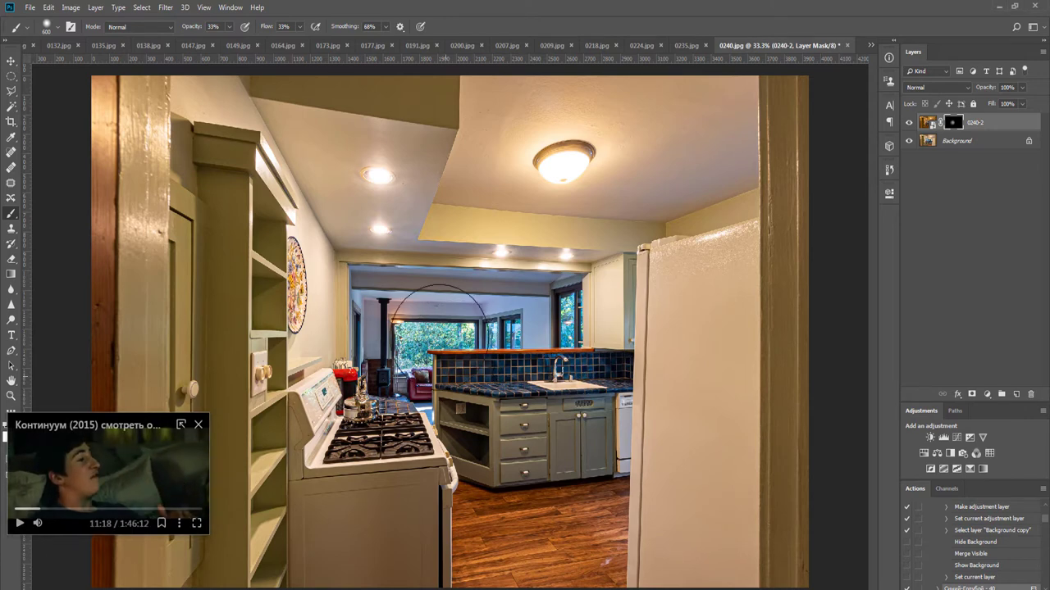
Extend the 0240-2 mask painting over the counter and far windows, and correct the red and yellow tones of the merged photo
mouse_move(560, 321)
mouse_down()
mouse_move(440, 374)
mouse_move(537, 366)
mouse_move(423, 388)
mouse_move(450, 406)
mouse_up()
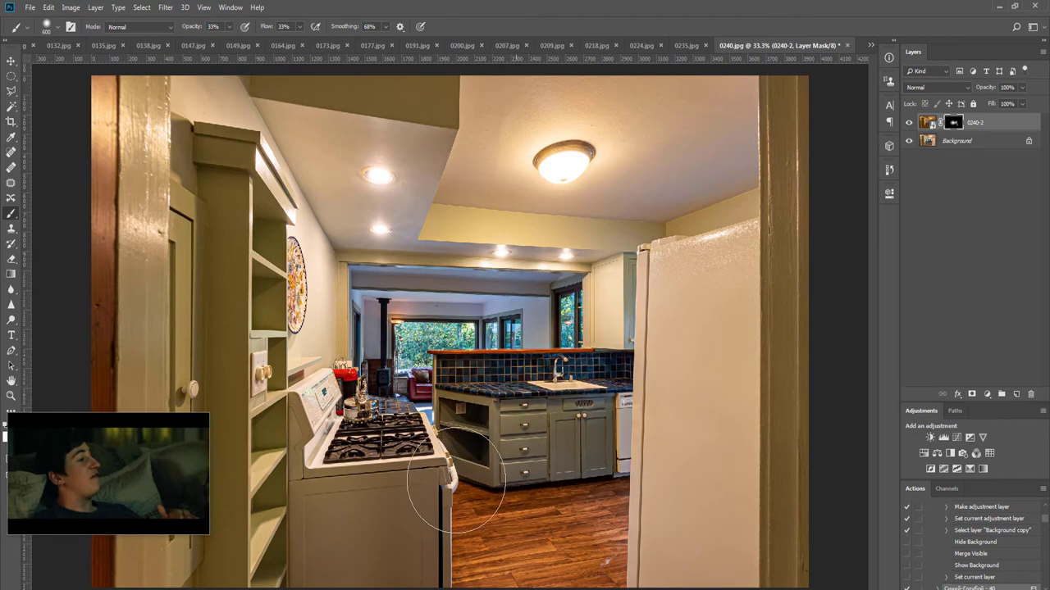
drag(538, 313, 516, 353)
key(ctrl+u)
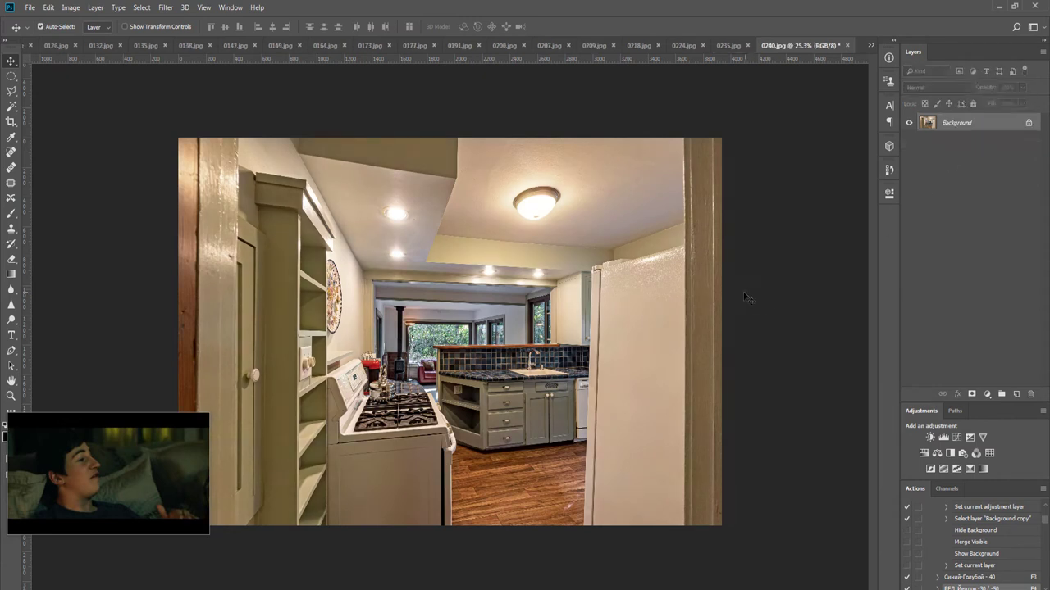
Lighten the ceiling and cabinets of 0240.jpg with the Dodge tool, and run the noise, sharpness and chromatic aberration action
mouse_move(436, 198)
mouse_down()
mouse_move(278, 195)
mouse_move(271, 589)
mouse_up()
key(F5)
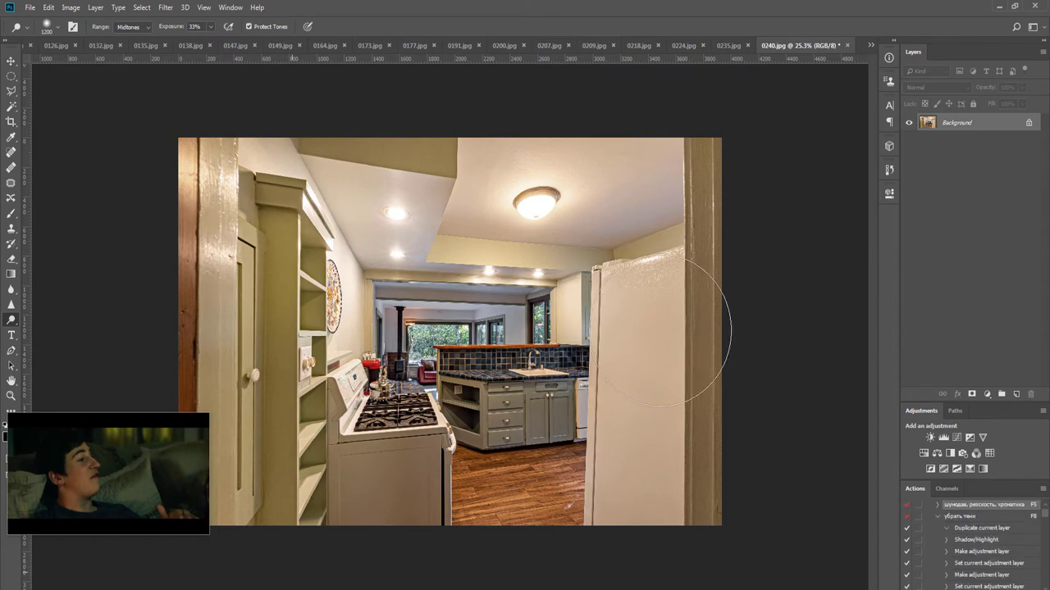
key(F5)
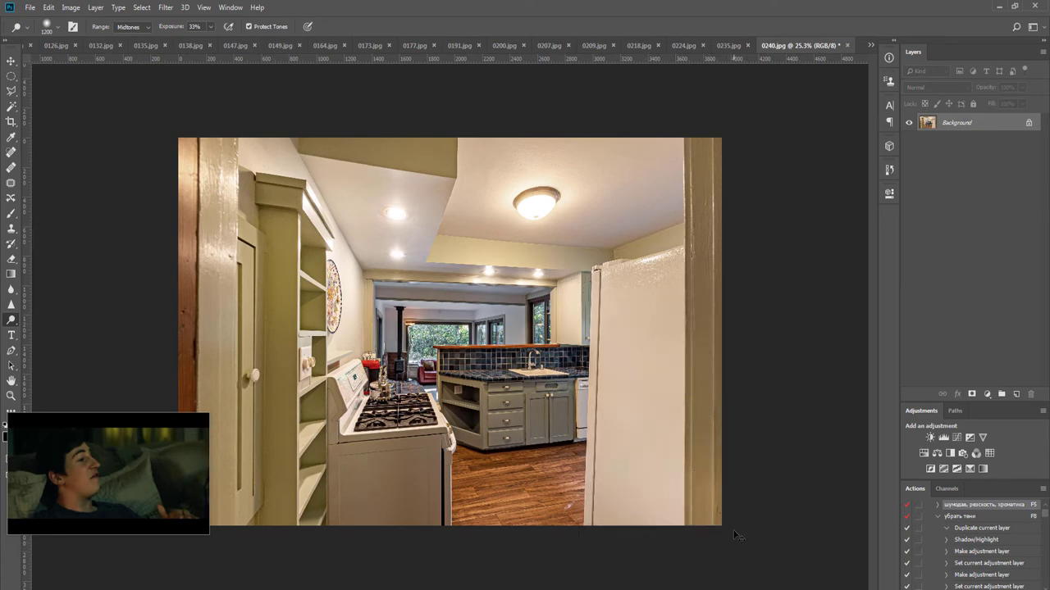
Close 0240.jpg, saving its changes as JPEG, and switch to the Move tool
key(ctrl+w)
key(Return)
key(Return)
key(v)
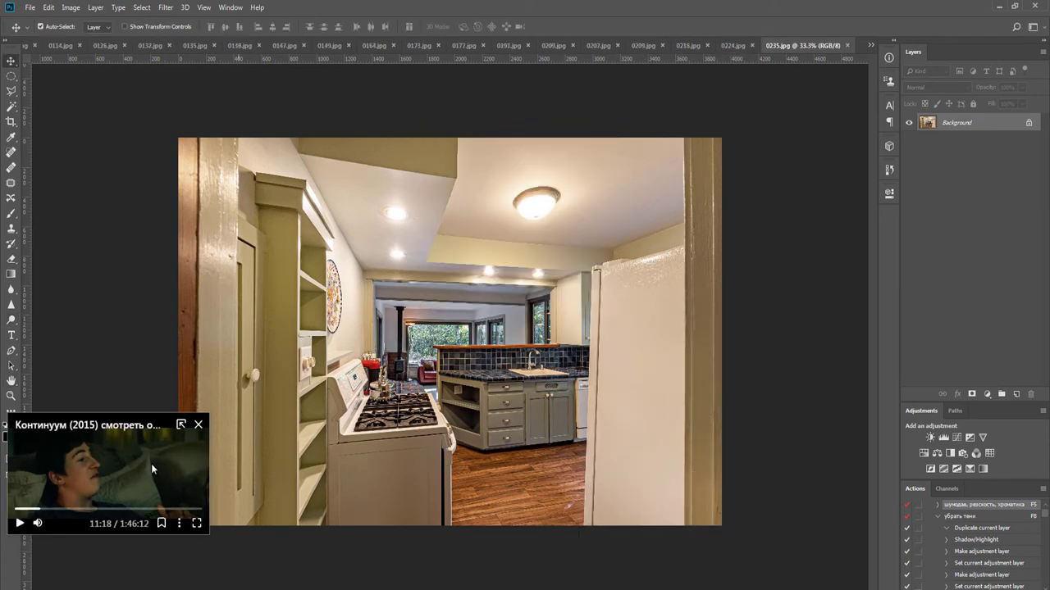
click(151, 463)
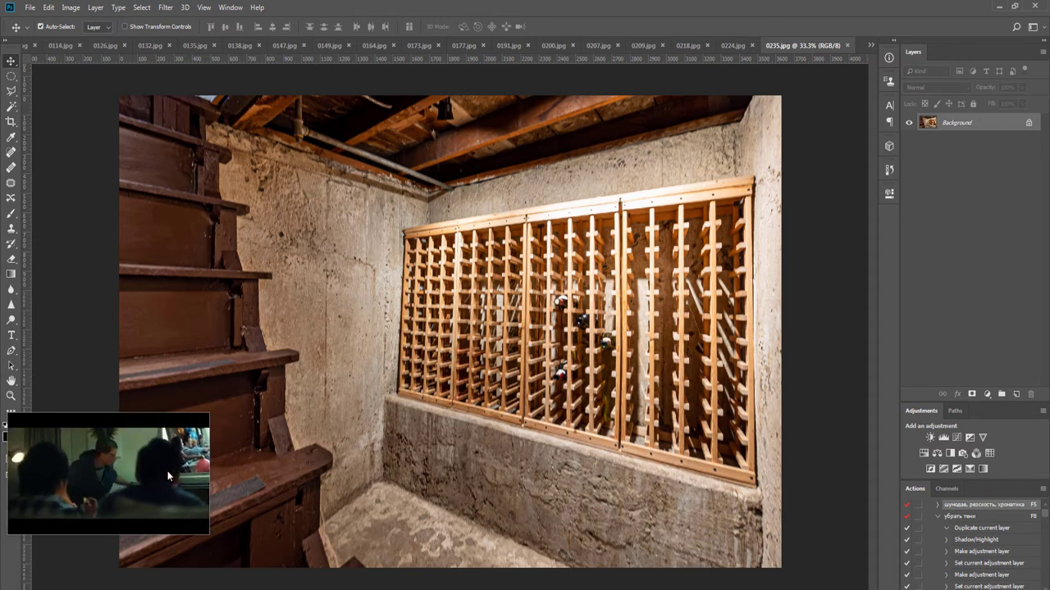
click(168, 474)
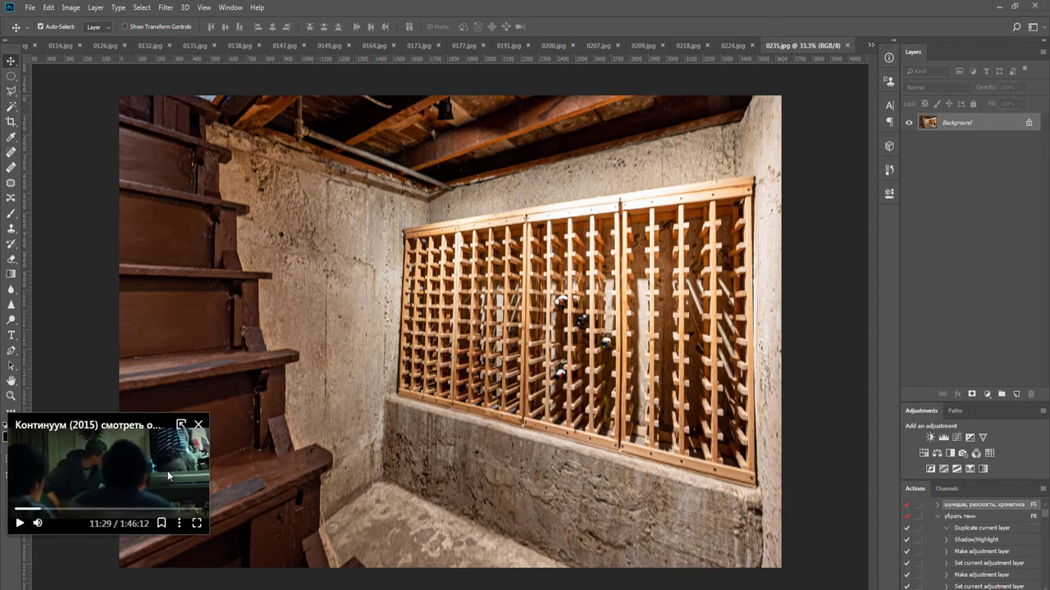
click(168, 472)
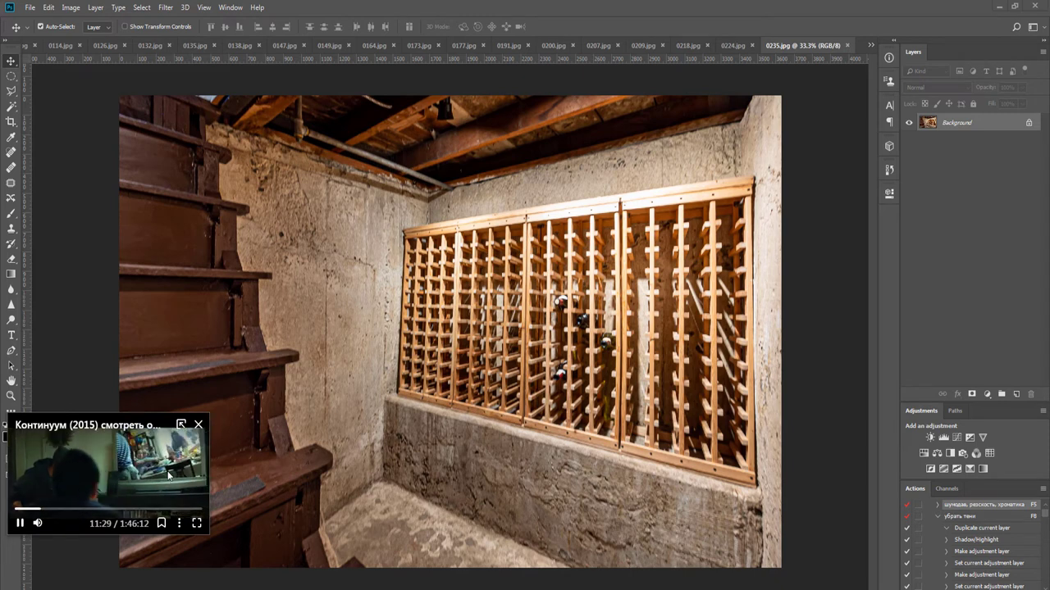
click(167, 474)
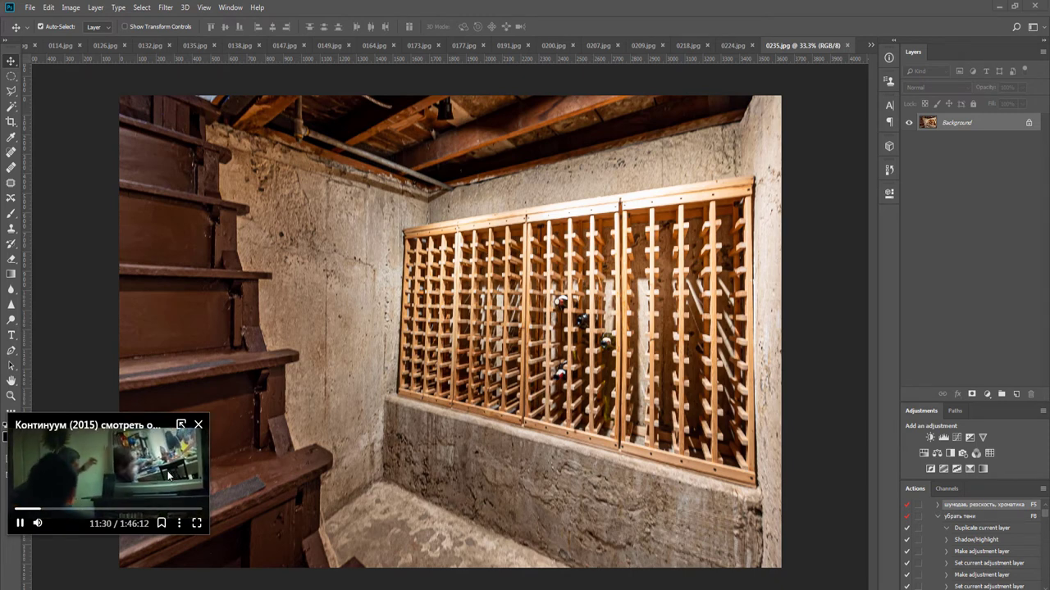
click(168, 474)
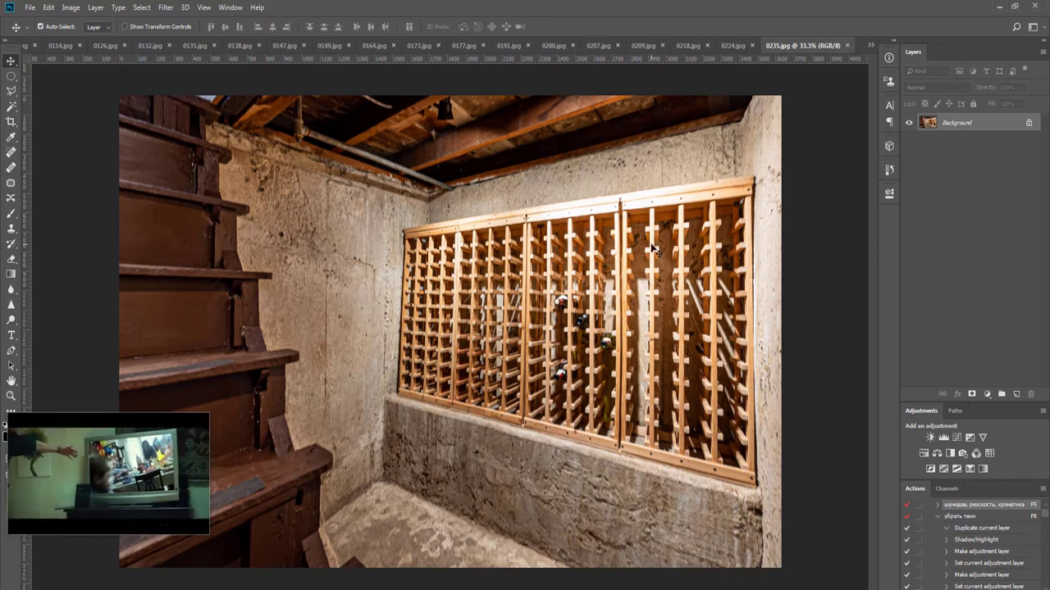
Run the "убрать тени" action on the wine cellar photo 0235.jpg, followed by the noise, sharpness and chromatic aberration action
key(F8)
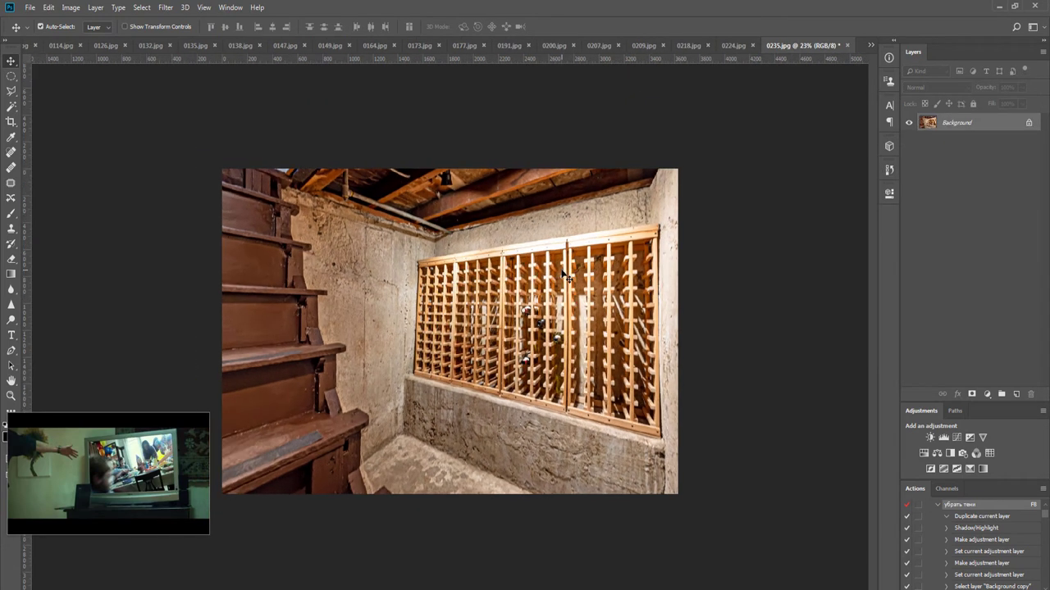
key(F5)
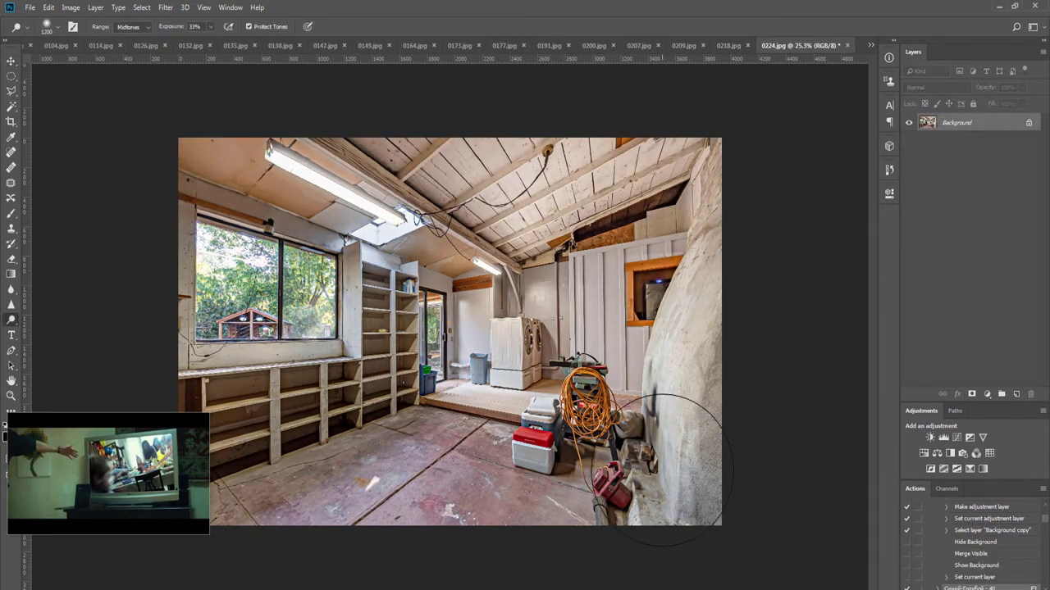
Close 0224.jpg, saving its changes as JPEG, and switch to the Move tool
key(Return)
key(Return)
key(v)
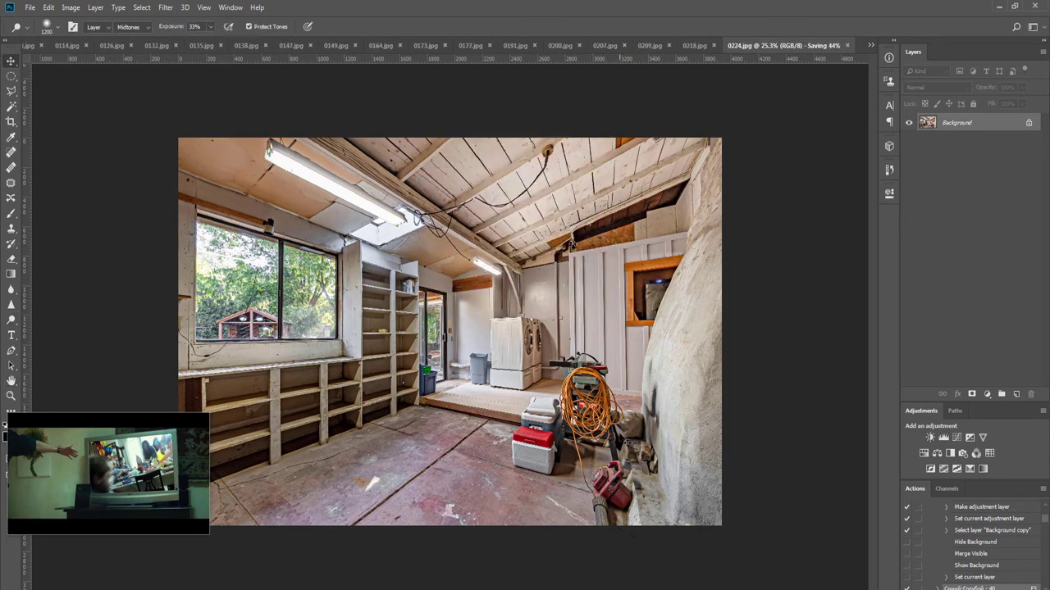
Color-correct the laundry room photo 0218.jpg with the color action, and run the noise, sharpness and chromatic aberration action
key(F2)
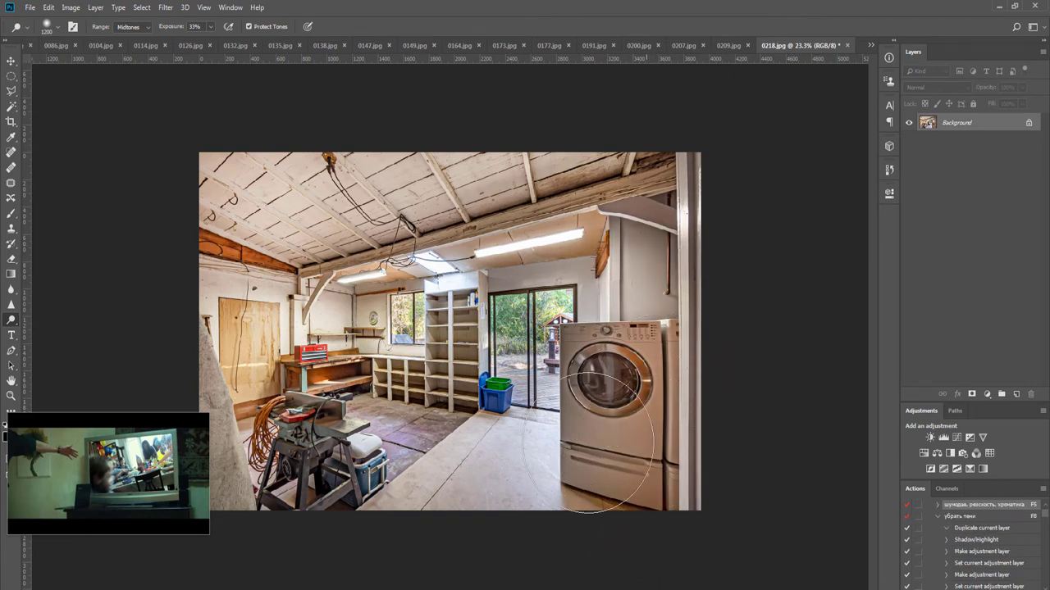
key(F5)
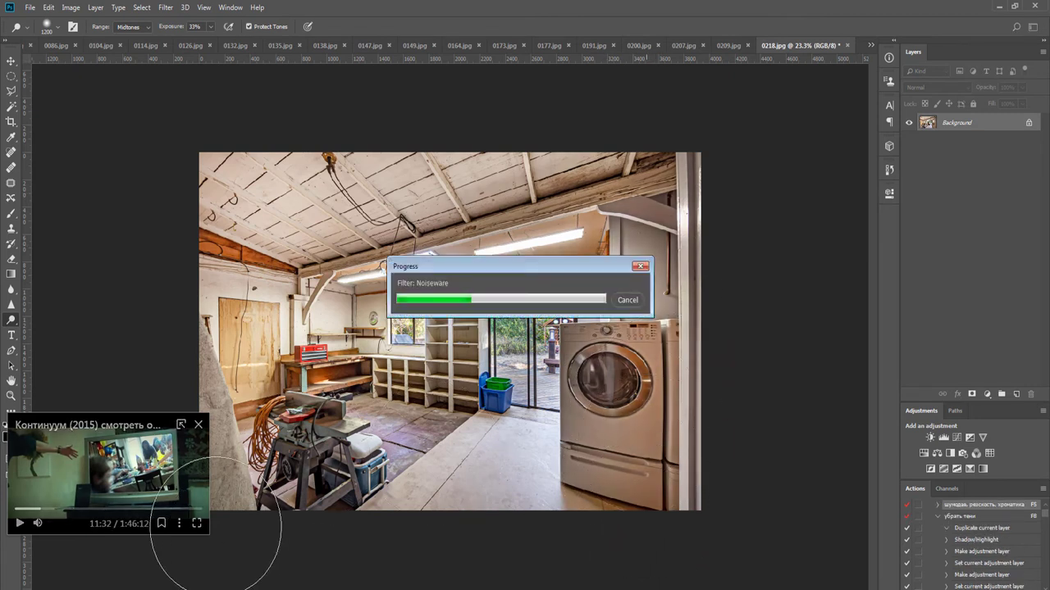
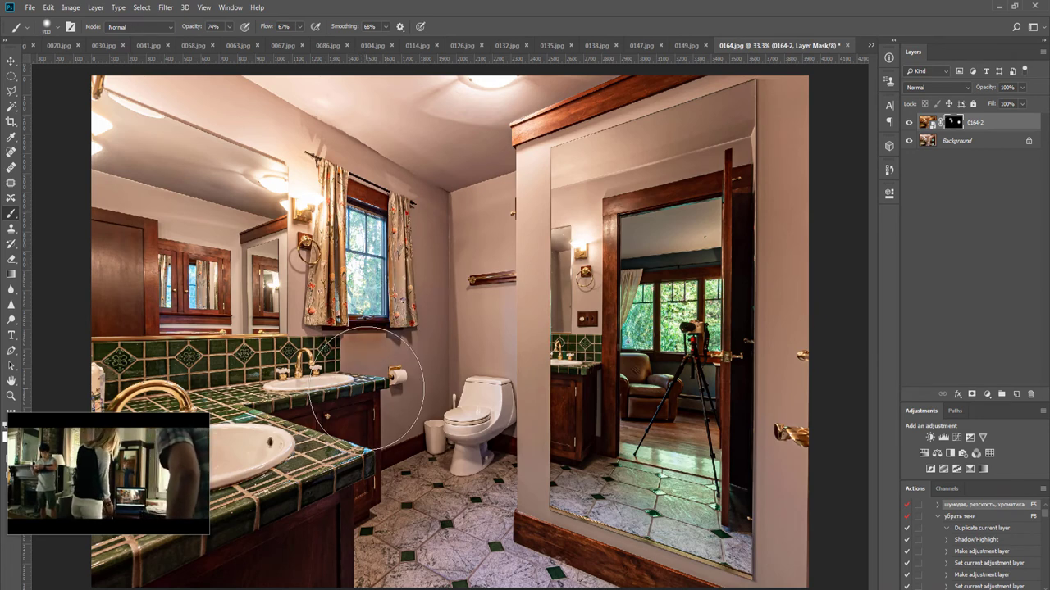
Swap the brush colors to black and shrink the brush to 300 for refining the 0164-2 layer mask
key(x)
key(bracketleft)
key(bracketleft)
key(bracketleft)
key(bracketleft)
key(bracketleft)
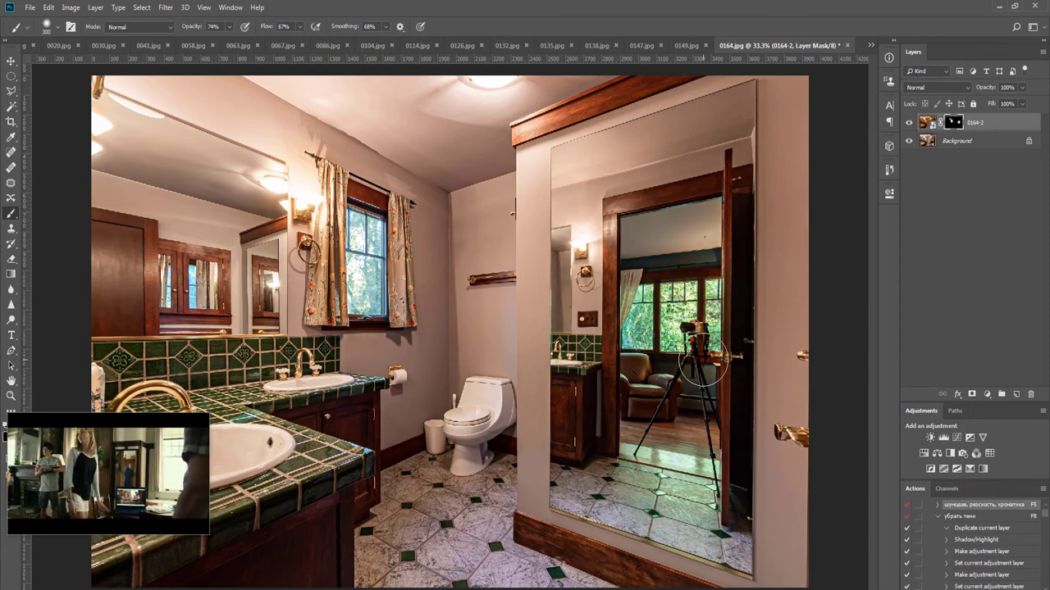
Run the "убрать тени" action on 0164.jpg, lower the resulting layer's opacity, and merge it down
key(F3)
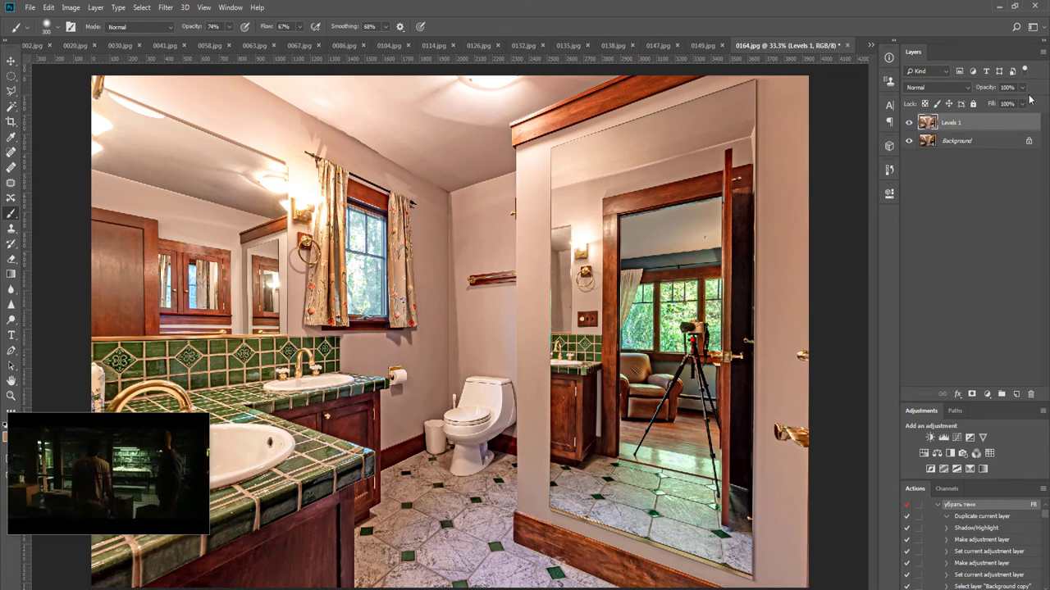
click(1022, 87)
drag(997, 102, 997, 101)
key(ctrl+e)
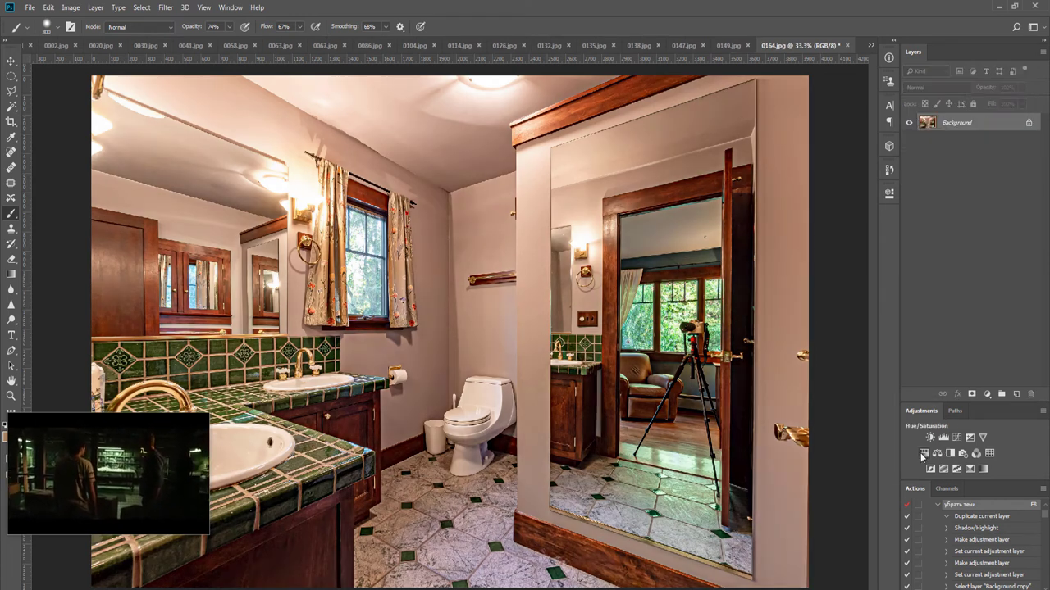
Add a Hue/Saturation adjustment layer to 0164.jpg and slightly raise the hue of the Reds
click(923, 454)
click(809, 245)
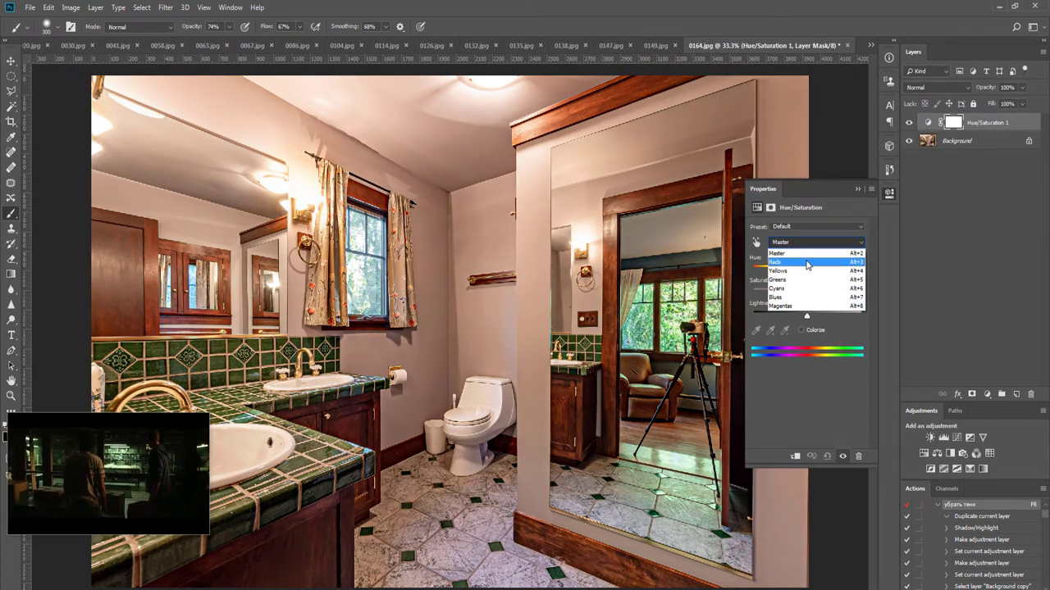
click(810, 264)
click(857, 258)
scroll(857, 257, up, 4)
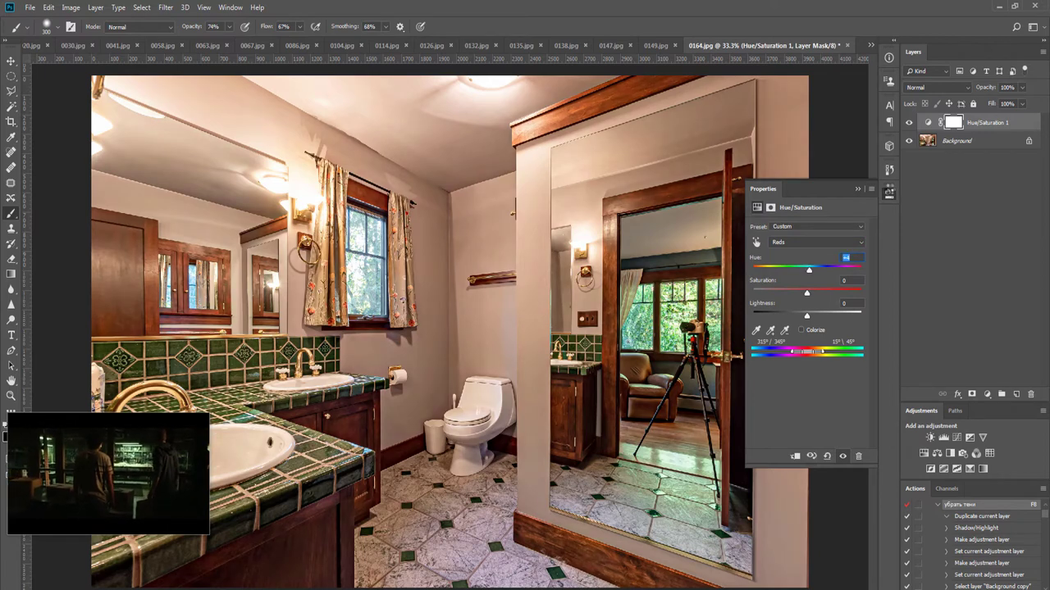
Duplicate the merged background of 0164.jpg to a new layer for retouching the tripod reflection in the mirror
scroll(716, 378, up, 7)
drag(655, 357, 619, 240)
key(ctrl+j)
scroll(619, 241, down, 3)
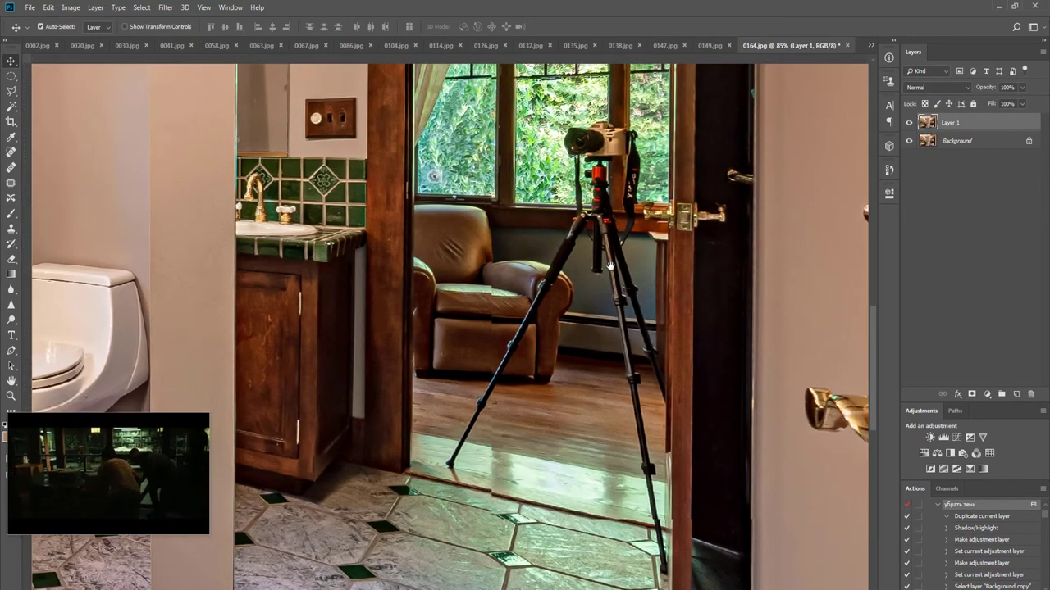
Outline the camera and all three tripod legs reflected in the mirror of 0164.jpg with the Polygonal Lasso
key(l)
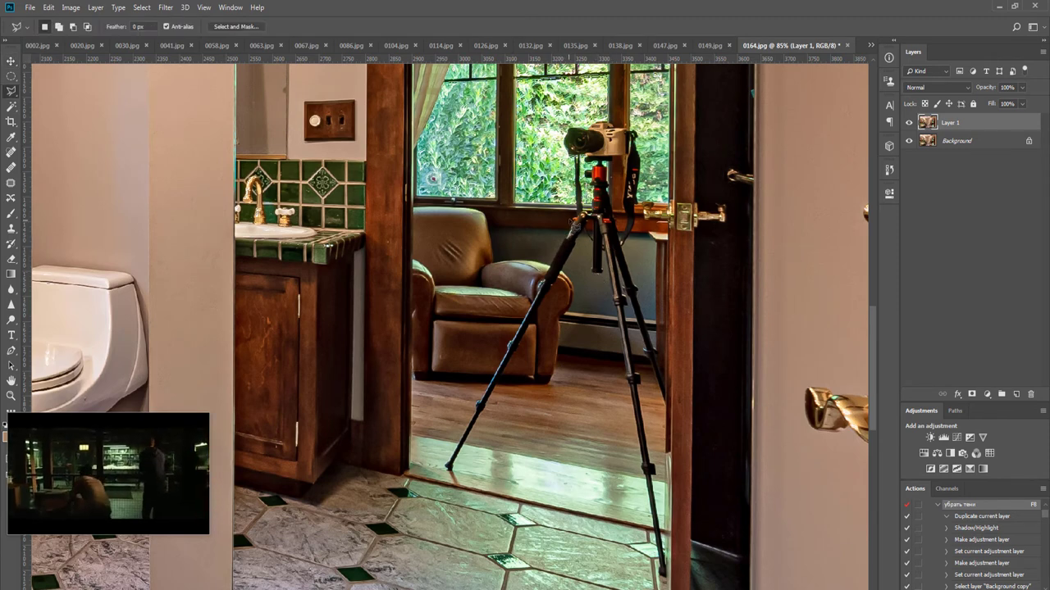
mouse_move(562, 234)
mouse_down()
mouse_move(476, 385)
mouse_move(448, 474)
mouse_move(578, 242)
mouse_move(592, 246)
mouse_move(595, 278)
mouse_up()
click(603, 276)
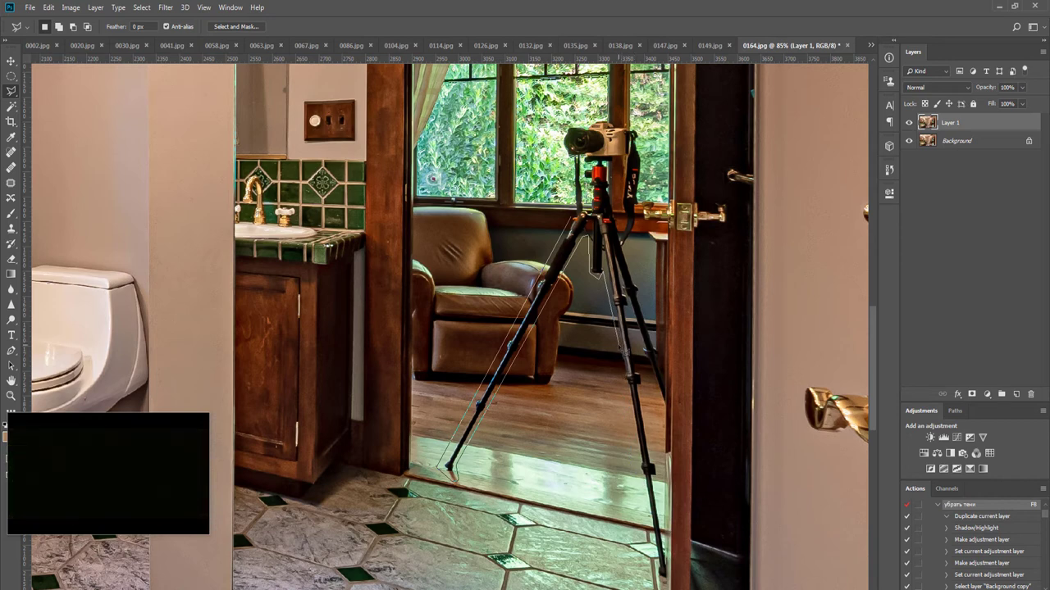
mouse_move(623, 360)
mouse_down()
mouse_move(646, 549)
mouse_move(661, 584)
mouse_up()
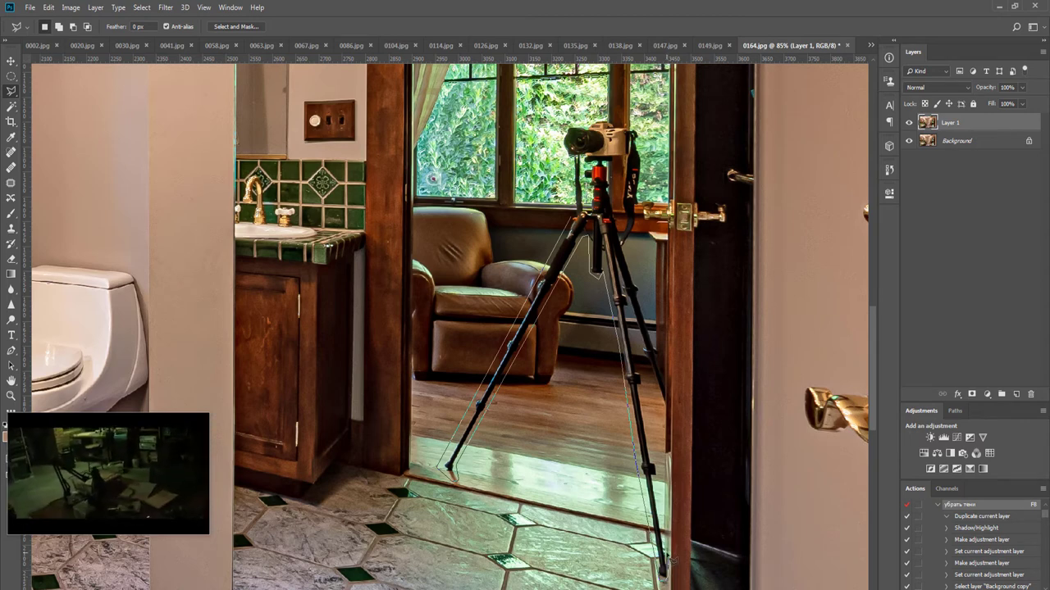
drag(661, 579, 661, 471)
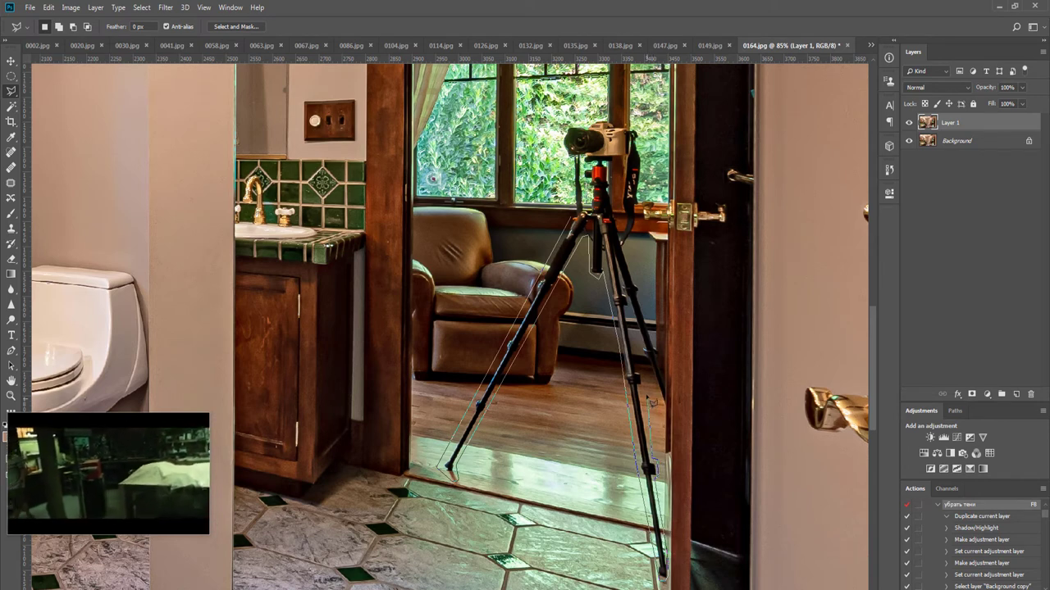
mouse_move(652, 400)
mouse_down()
mouse_move(631, 312)
mouse_move(665, 402)
mouse_up()
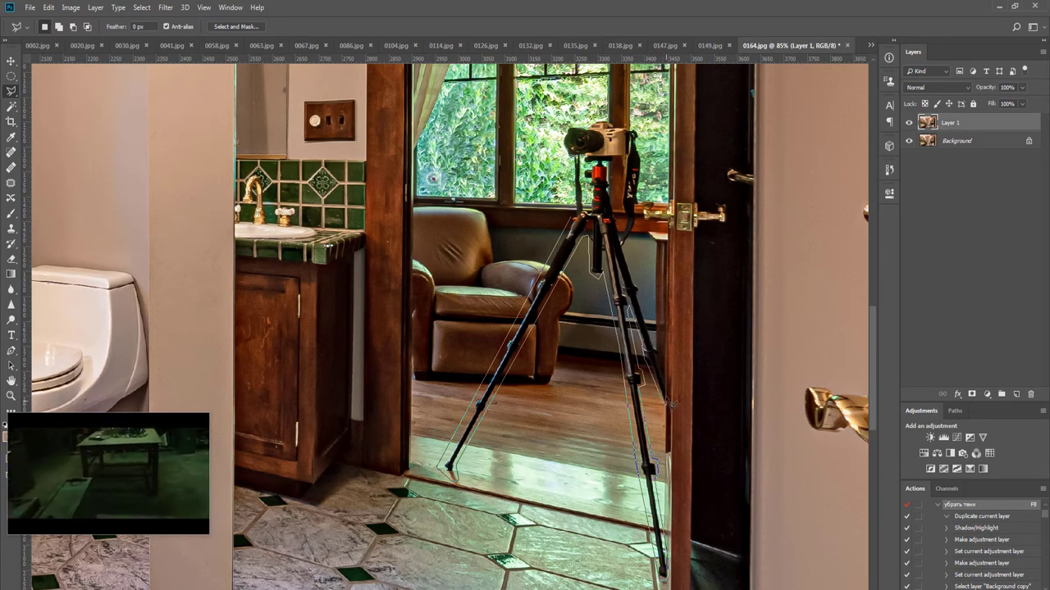
click(652, 348)
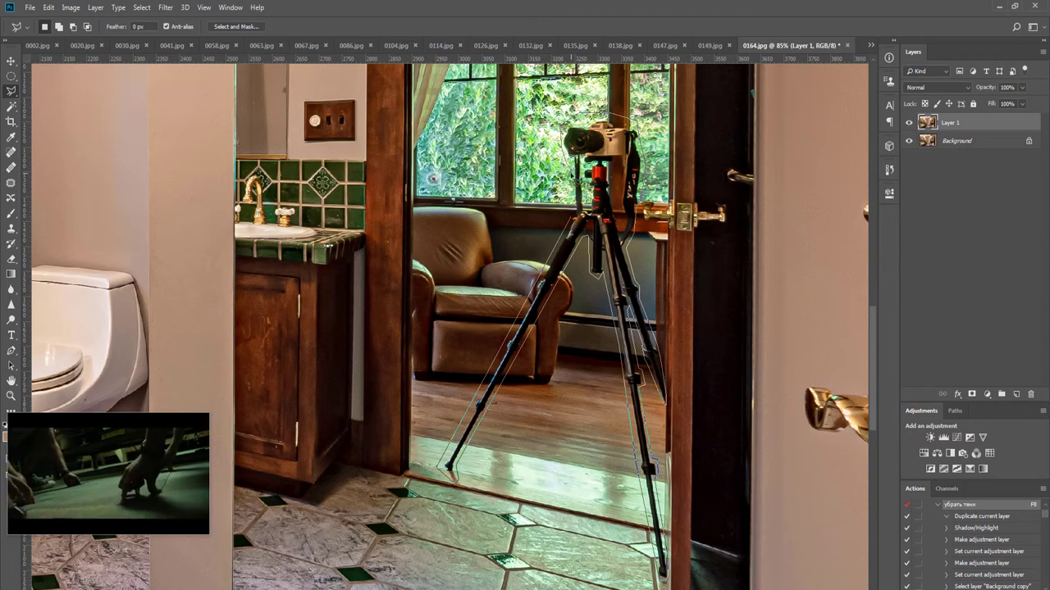
click(573, 199)
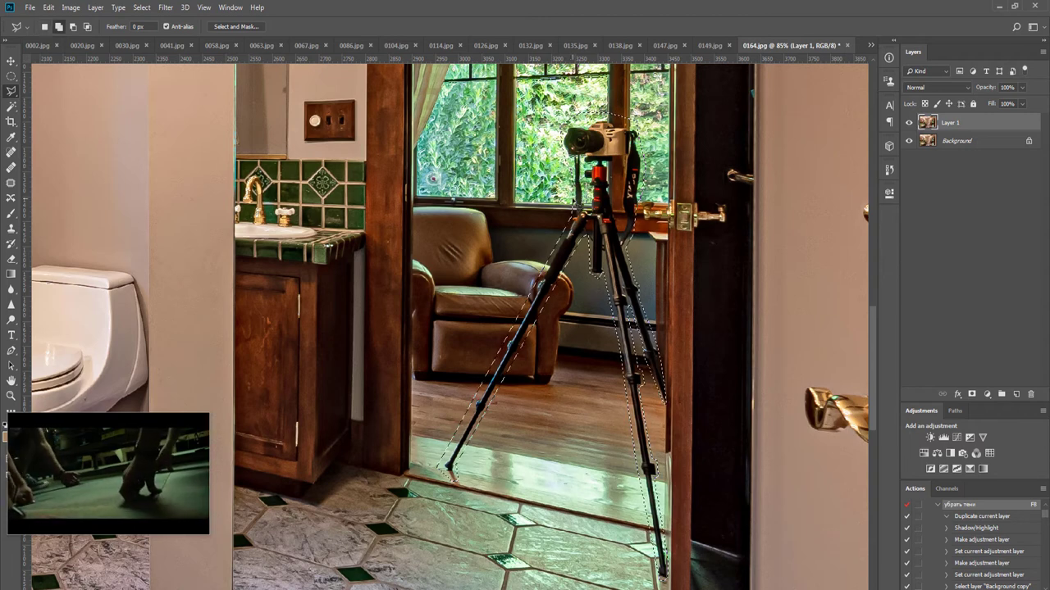
Fill the selected tripod and camera reflection from its surroundings, then deselect
key(shift+F5)
key(Return)
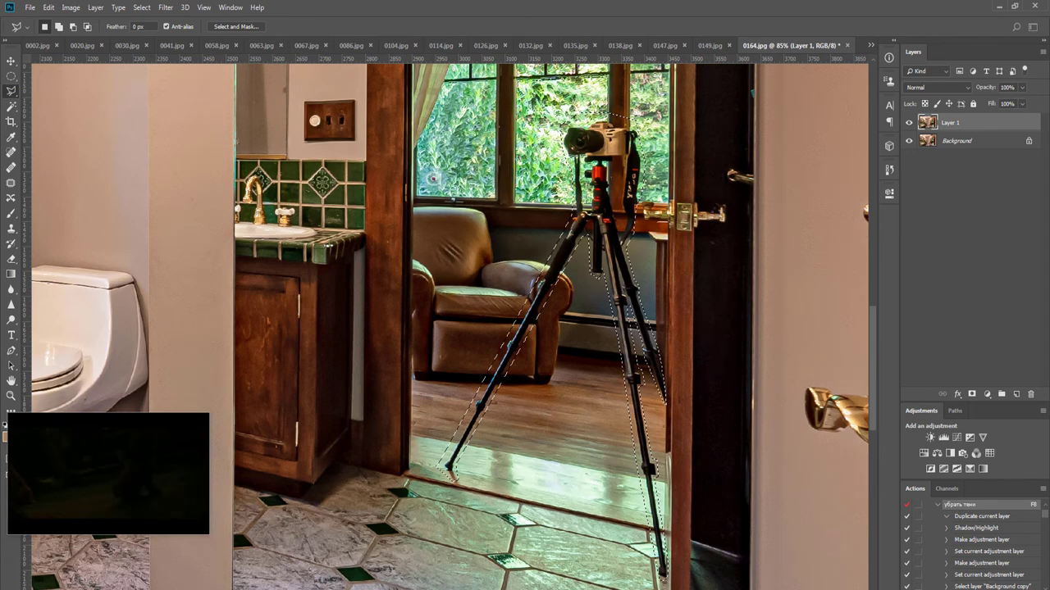
key(shift+F5)
key(Return)
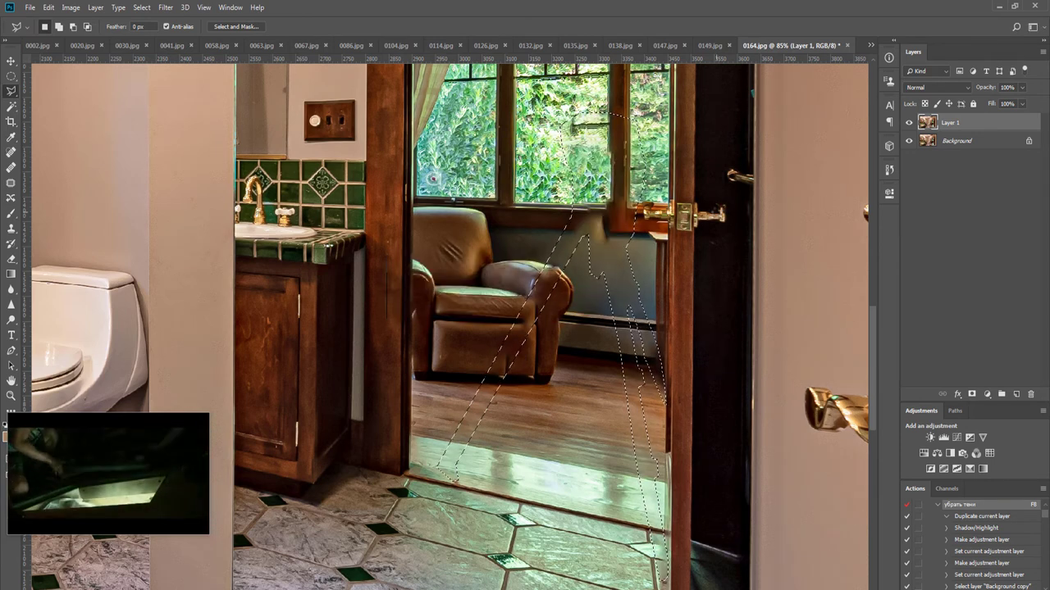
key(m)
key(ctrl+d)
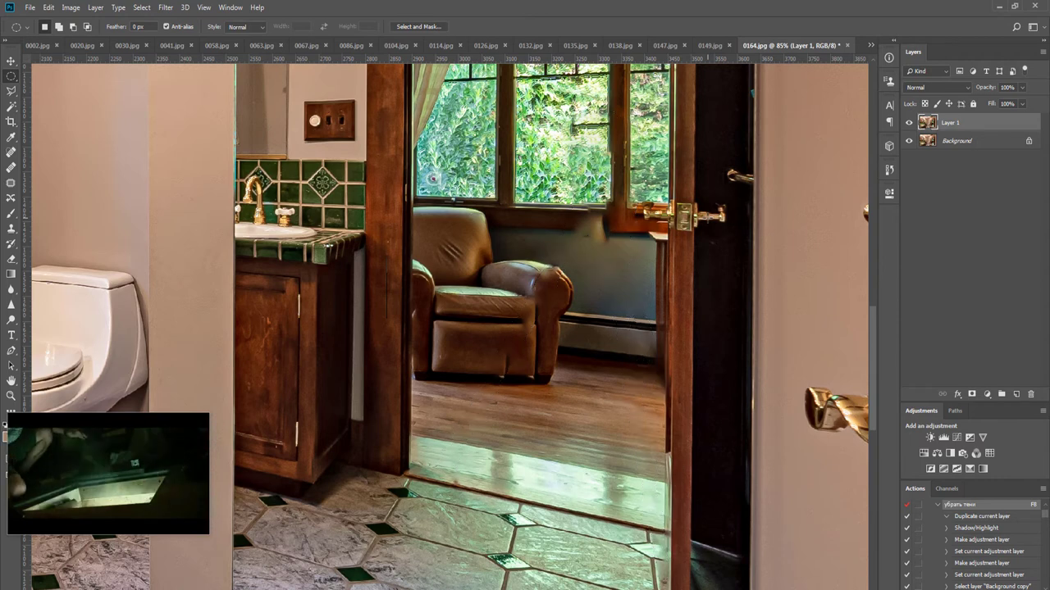
Clean up fill leftovers on the reflected window, its frame, the sill and the wall below with the Clone Stamp
key(s)
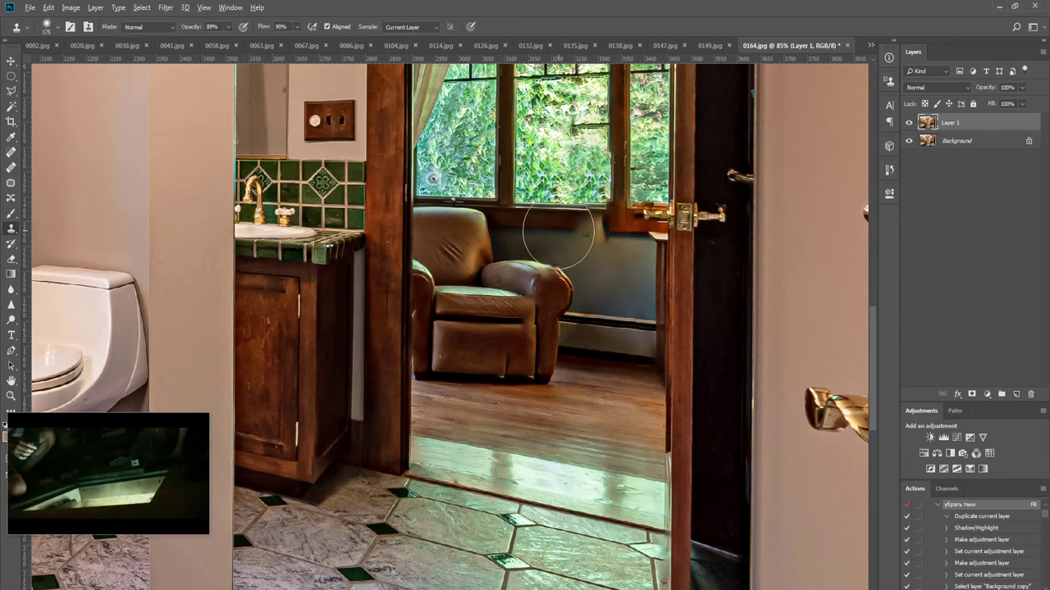
scroll(556, 231, up, 3)
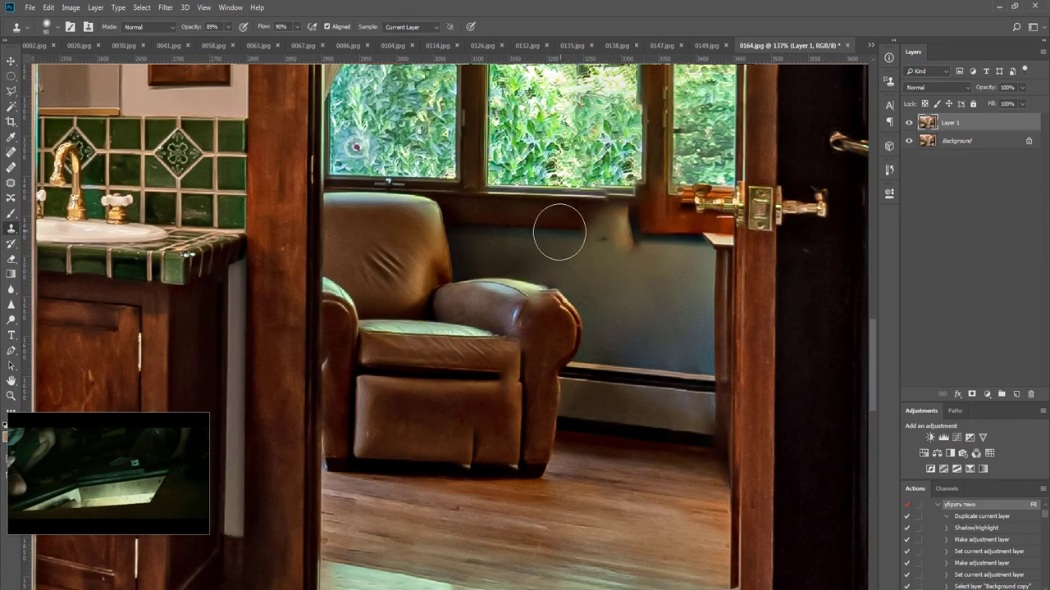
drag(540, 230, 631, 234)
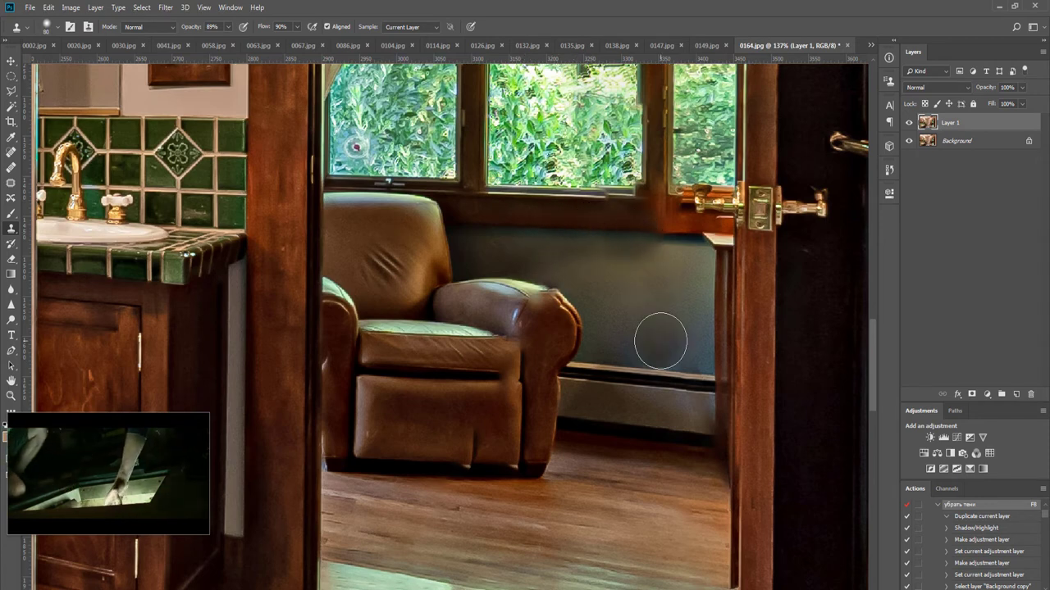
scroll(659, 343, down, 3)
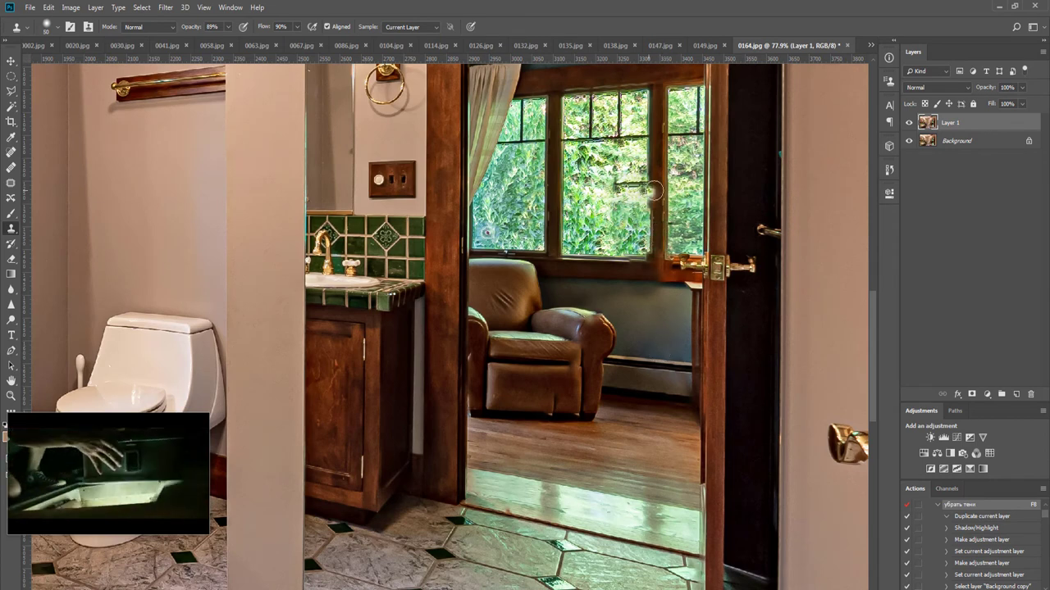
scroll(653, 190, up, 2)
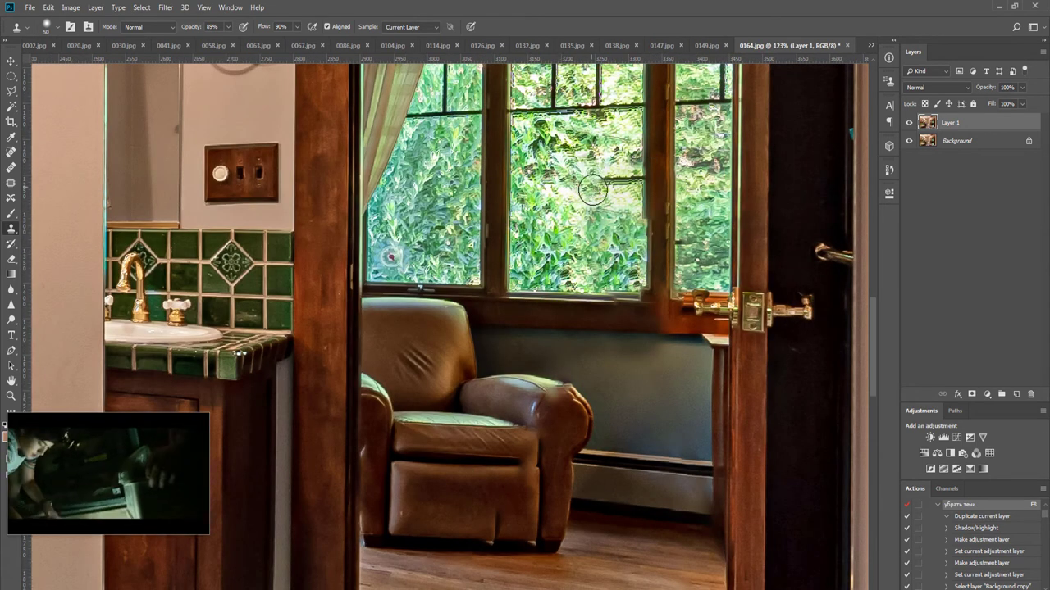
mouse_move(597, 186)
mouse_down()
mouse_move(648, 166)
mouse_move(642, 284)
mouse_up()
alt+click(643, 134)
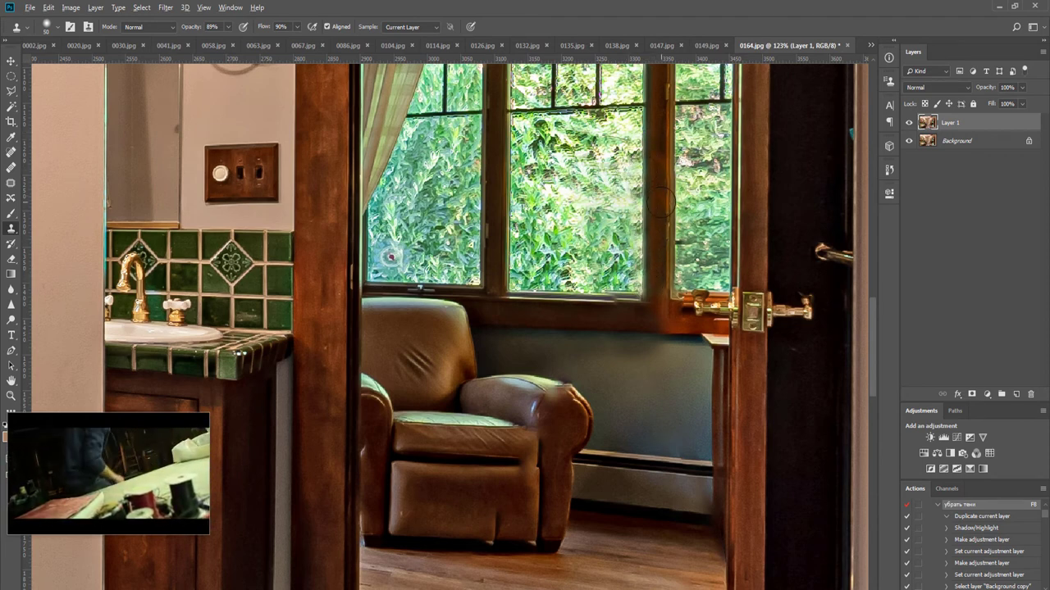
Merge the retouched layer into the background of 0164.jpg, save the JPEG, and close it
scroll(661, 201, down, 10)
key(ctrl+e)
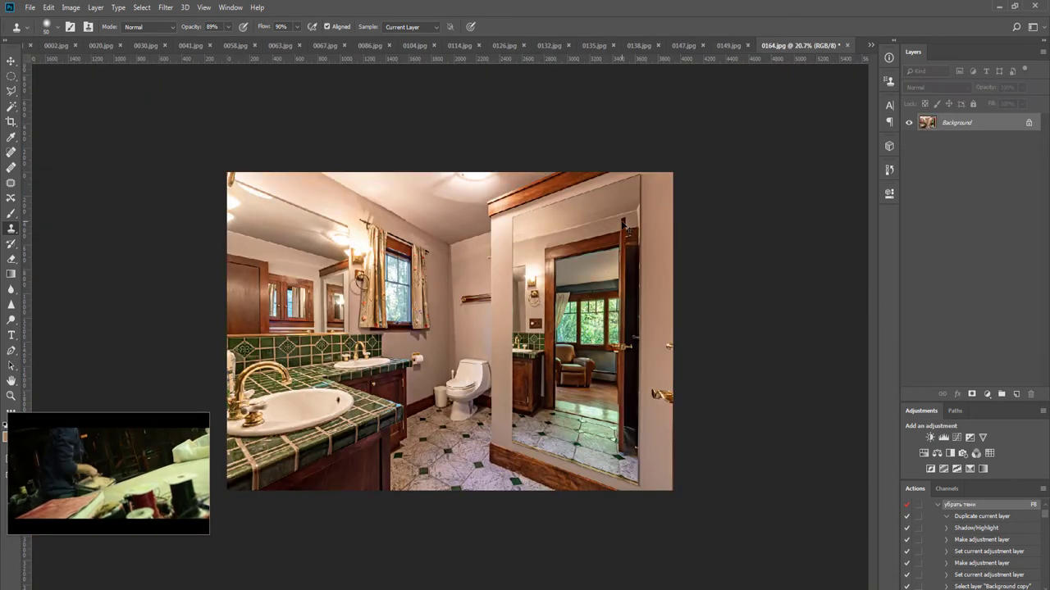
key(ctrl+s)
key(Return)
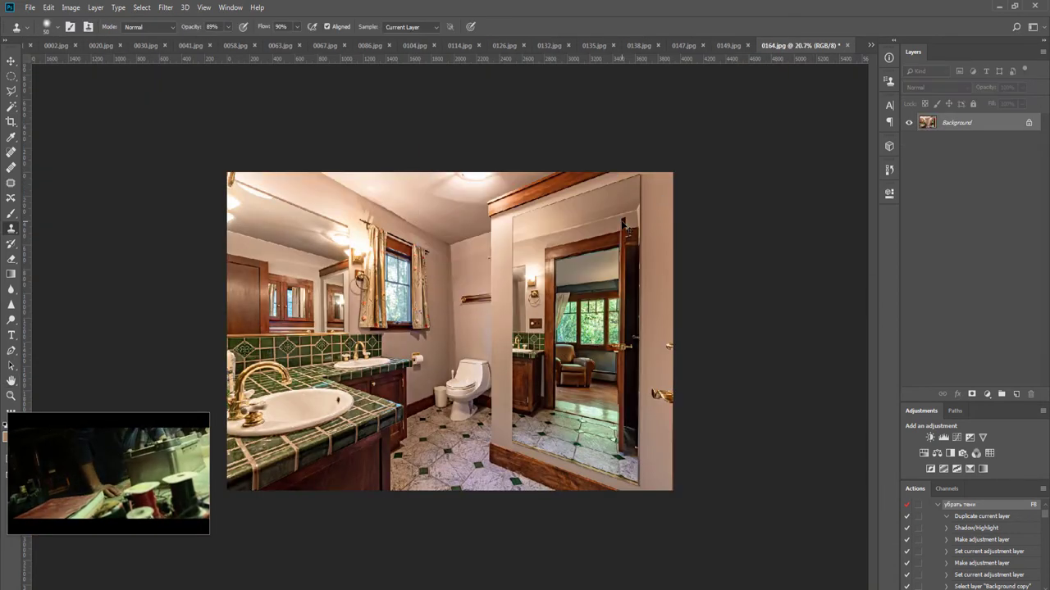
key(ctrl+w)
Add a Hue/Saturation adjustment to 0149.jpg, slightly raise the hue of the Reds, and merge it down
key(ctrl+0)
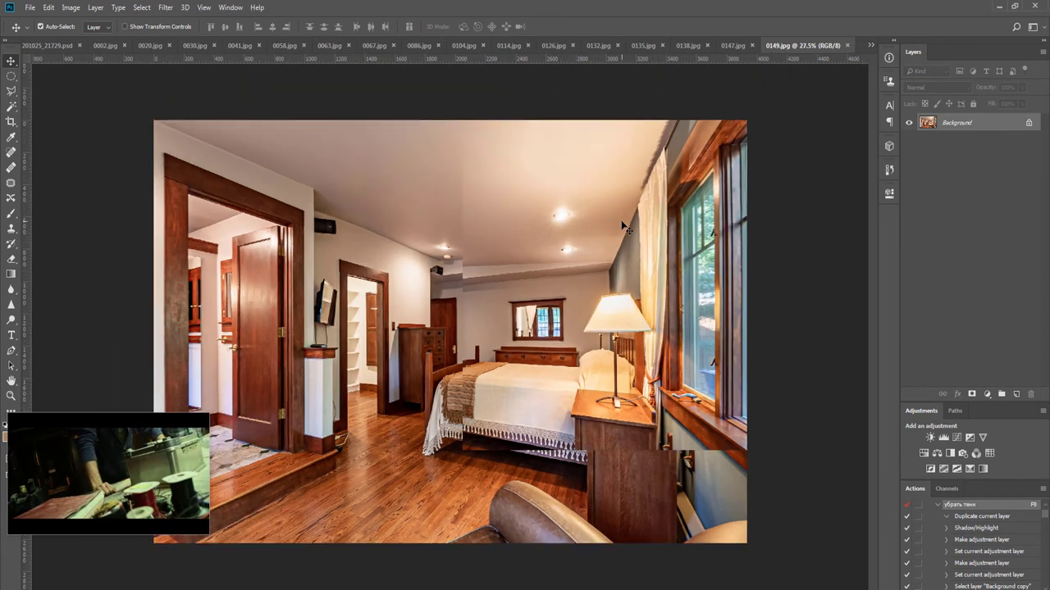
click(923, 453)
click(815, 242)
click(820, 254)
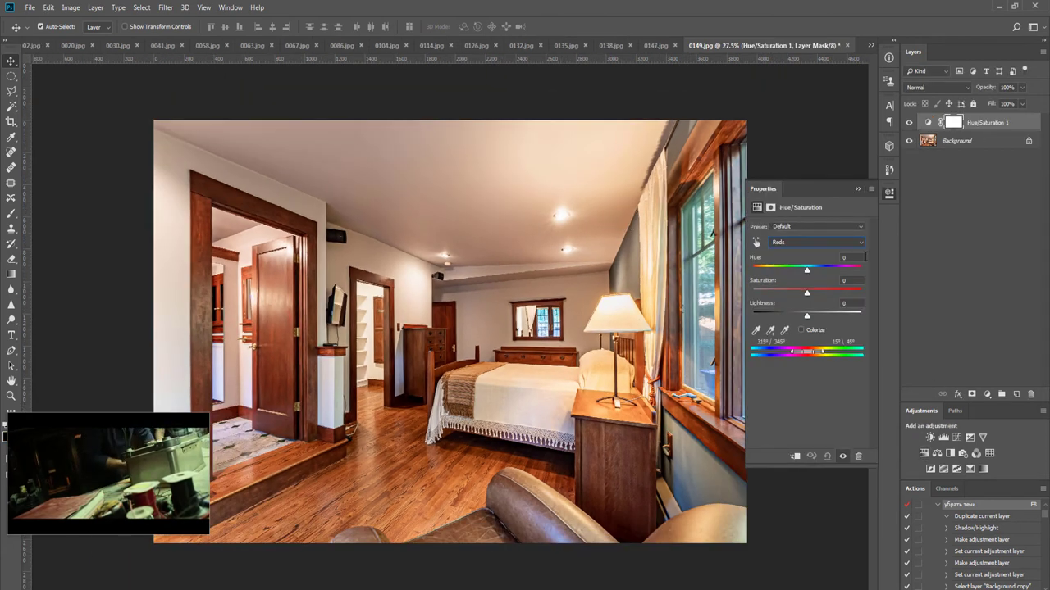
key(Up)
key(Up)
key(Up)
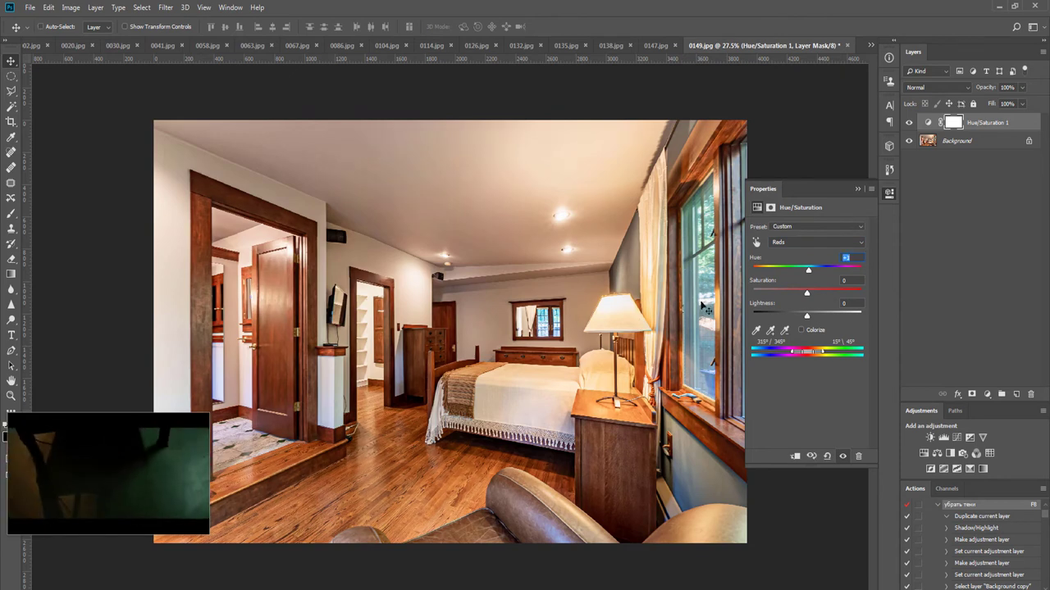
key(ctrl+e)
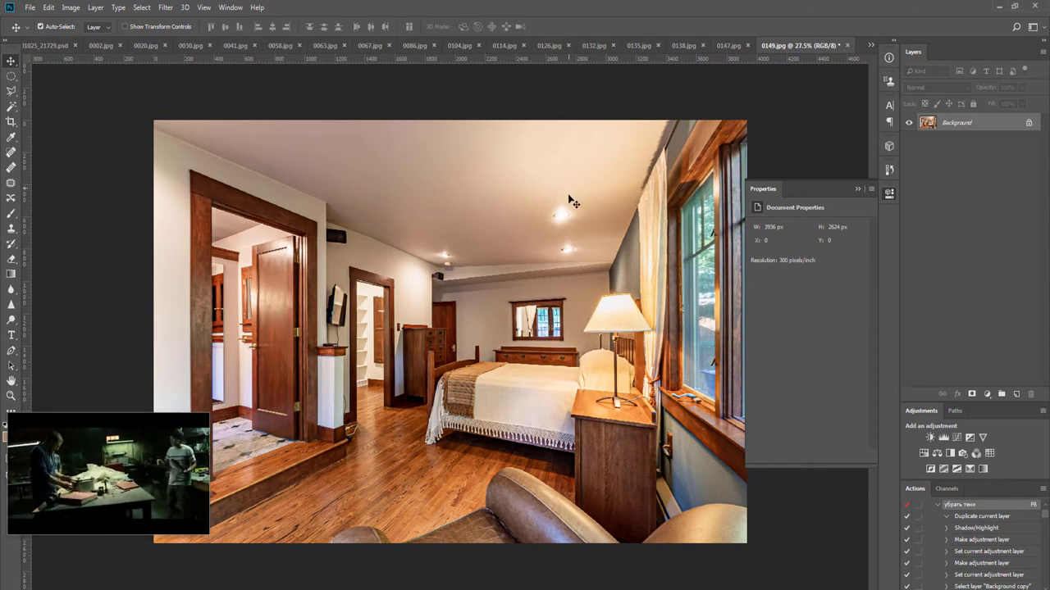
Run the recorded Hue/Saturation action on 0149.jpg, set the resulting layer's opacity to 73%, and merge it down
key(o)
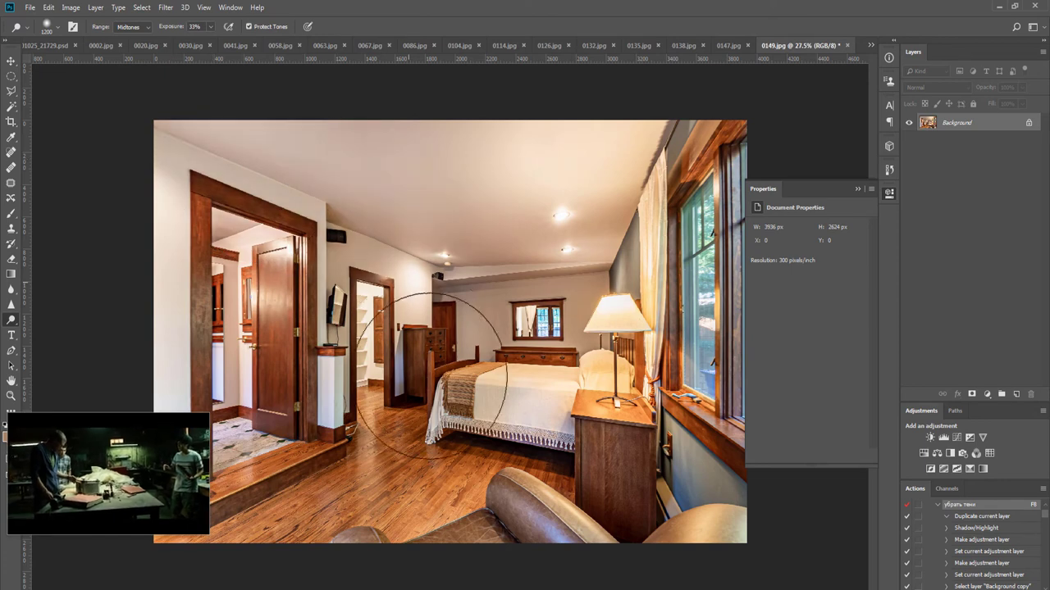
key(F8)
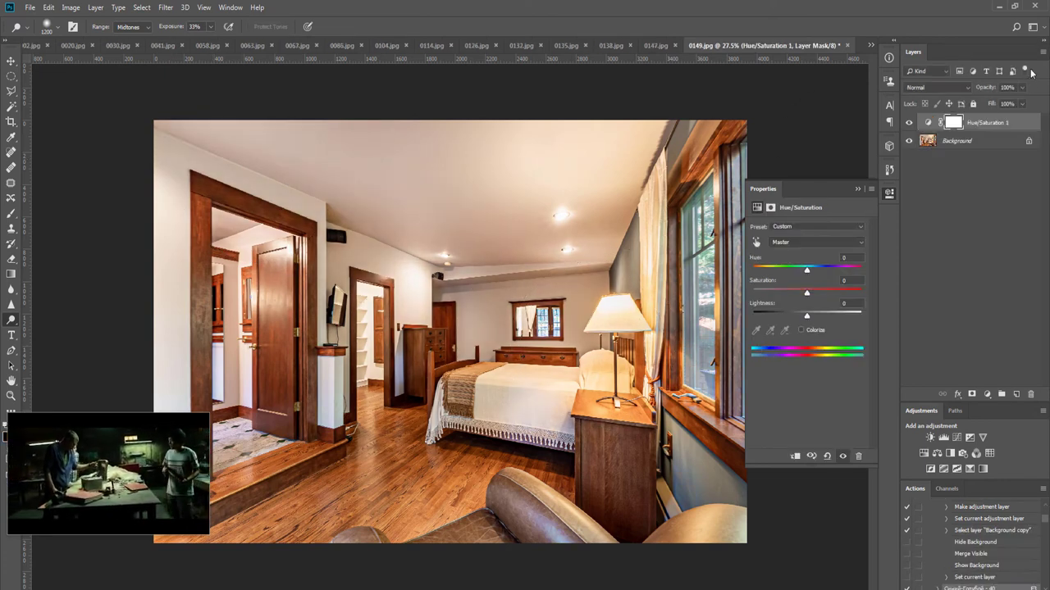
click(1022, 88)
click(654, 113)
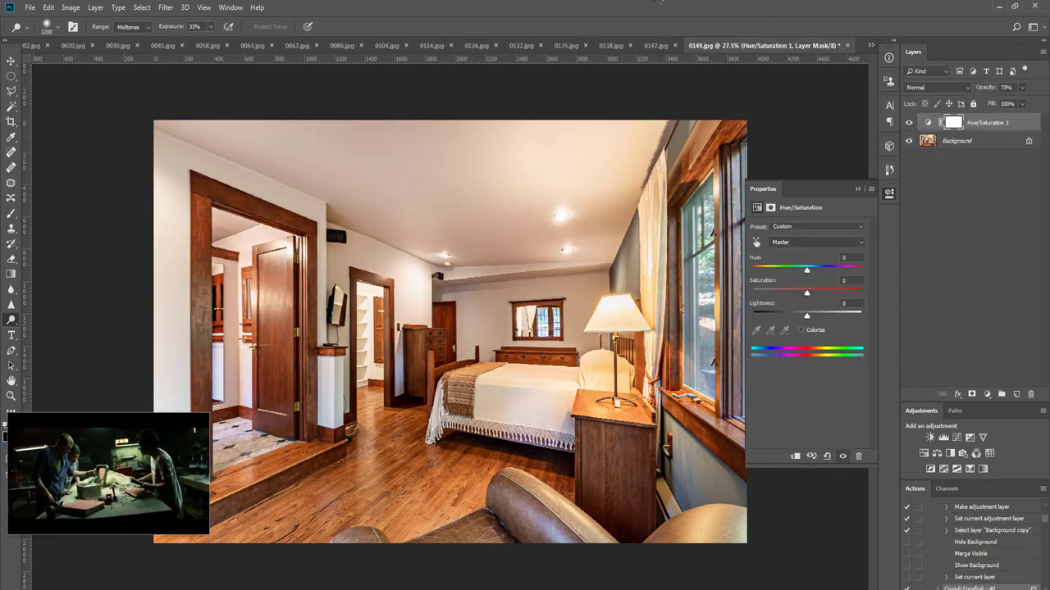
key(ctrl+e)
key(v)
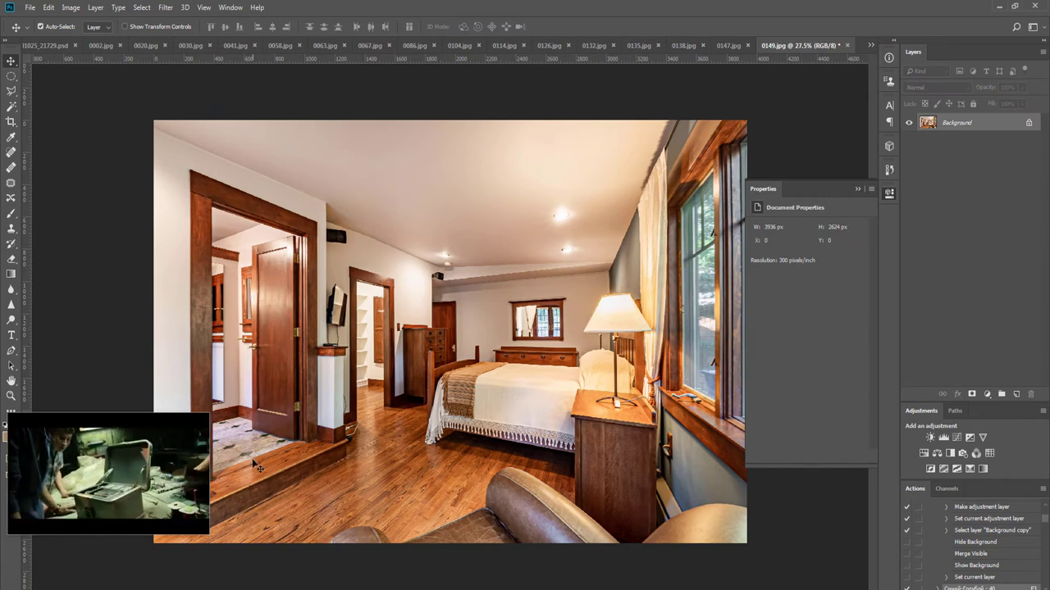
Close 0149.jpg, saving its changes as JPEG
key(ctrl+w)
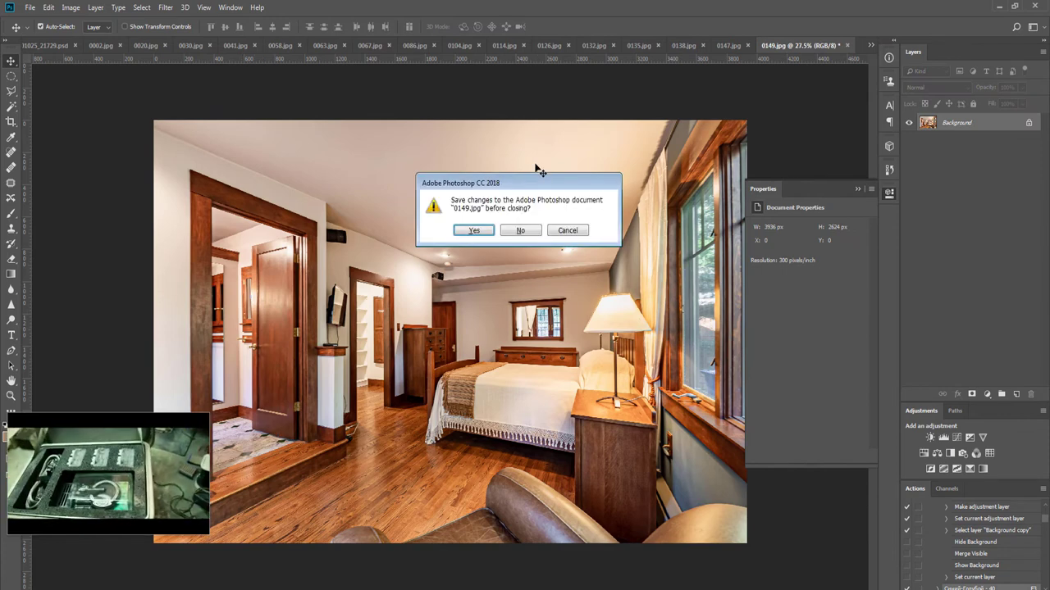
key(Return)
key(Return)
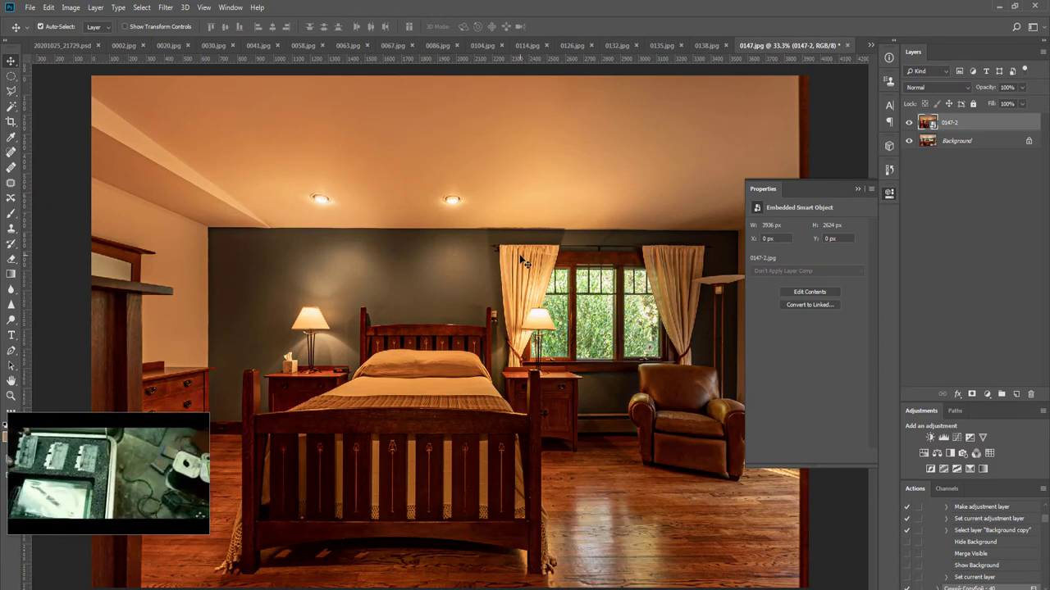
Hide the 0147-2 exposure in 0147.jpg behind a black layer mask and activate the Brush tool
scroll(544, 250, down, 3)
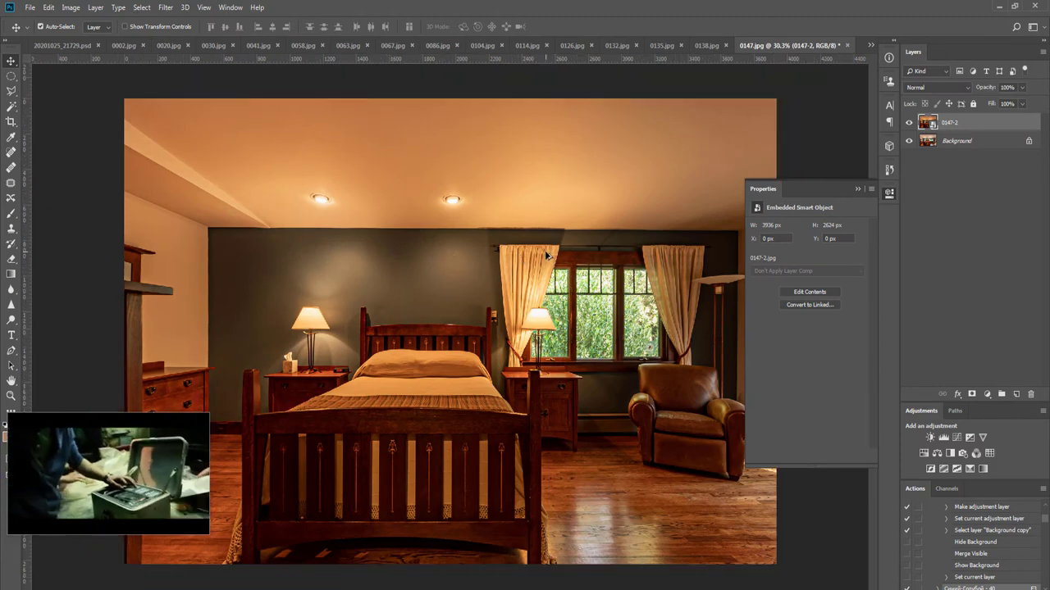
click(953, 122)
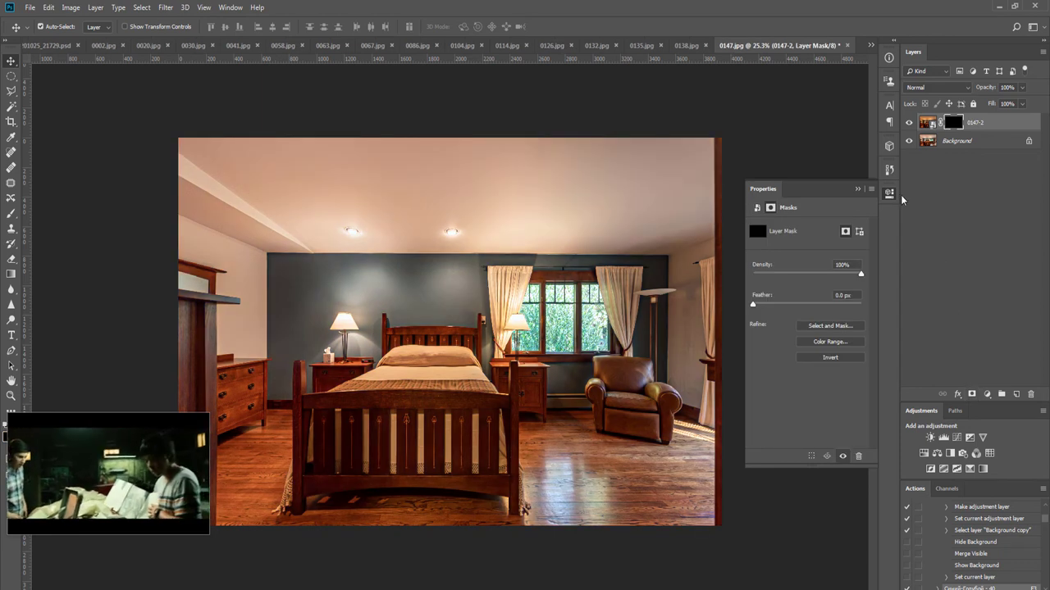
click(889, 194)
key(b)
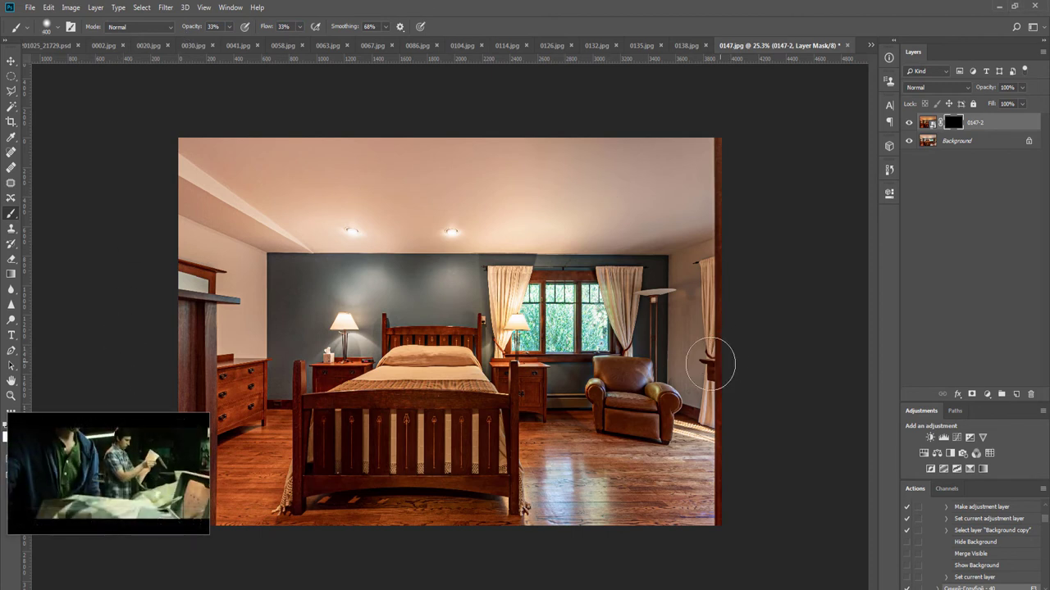
Paint white on the 0147-2 mask over the window with a brush reduced to 300
key(bracketright)
key(bracketright)
key(bracketright)
key(bracketright)
key(bracketright)
key(bracketright)
key(bracketright)
key(bracketright)
key(bracketleft)
key(bracketleft)
key(bracketleft)
key(bracketleft)
key(bracketleft)
key(bracketleft)
key(bracketleft)
key(bracketleft)
key(bracketleft)
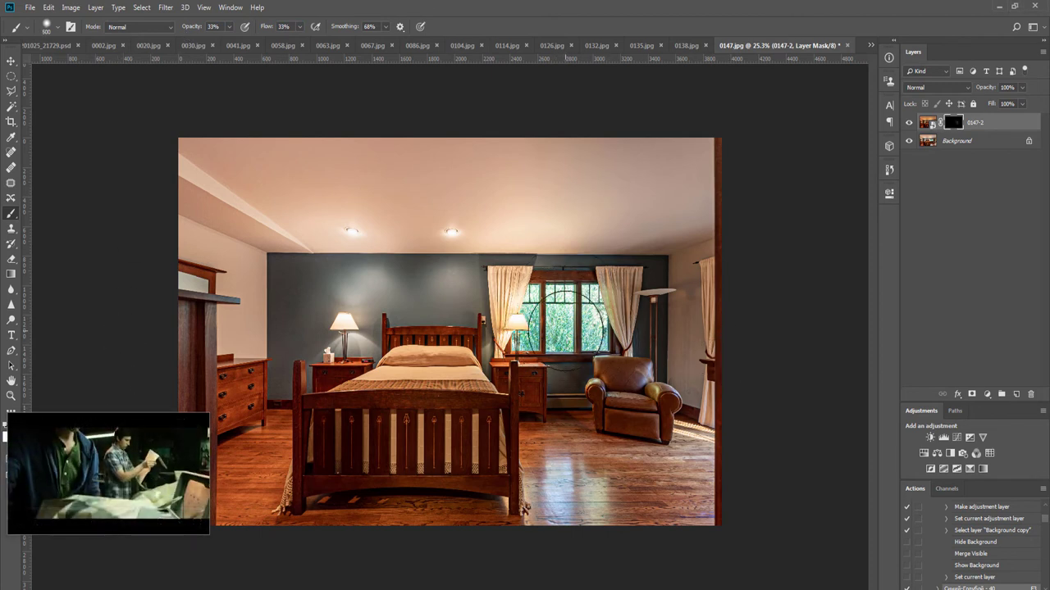
click(524, 332)
mouse_move(525, 332)
mouse_down()
mouse_move(526, 313)
mouse_move(535, 337)
mouse_move(589, 303)
mouse_up()
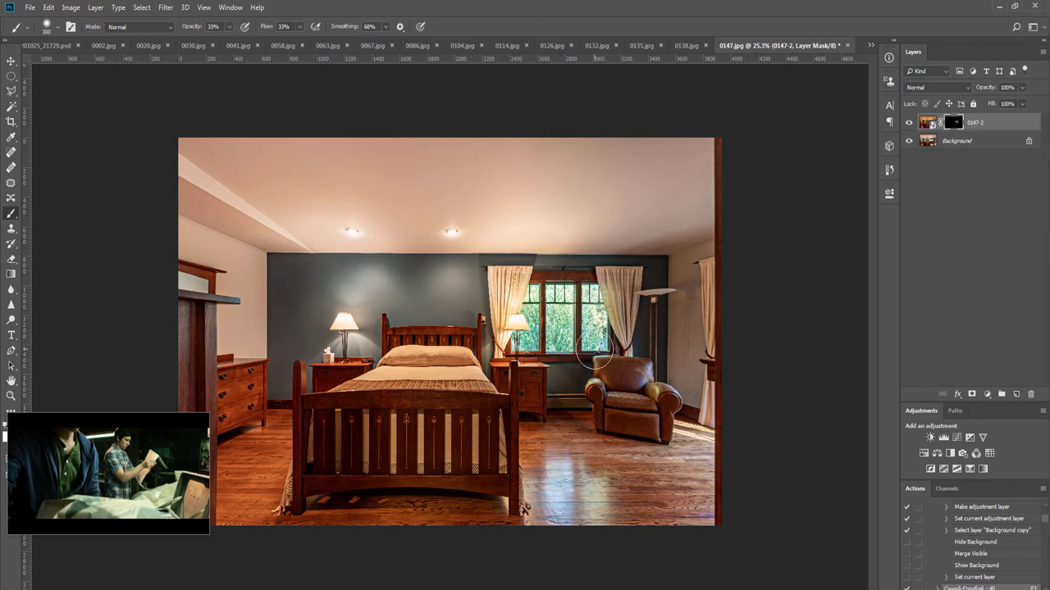
Paint white on the 0147-2 mask over the armchair and the wooden floor beside the bed with a size-800 brush
key(bracketright)
key(bracketright)
key(bracketright)
key(bracketright)
mouse_move(658, 356)
mouse_down()
mouse_move(706, 489)
mouse_move(706, 541)
mouse_move(700, 505)
mouse_move(714, 445)
mouse_move(709, 566)
mouse_up()
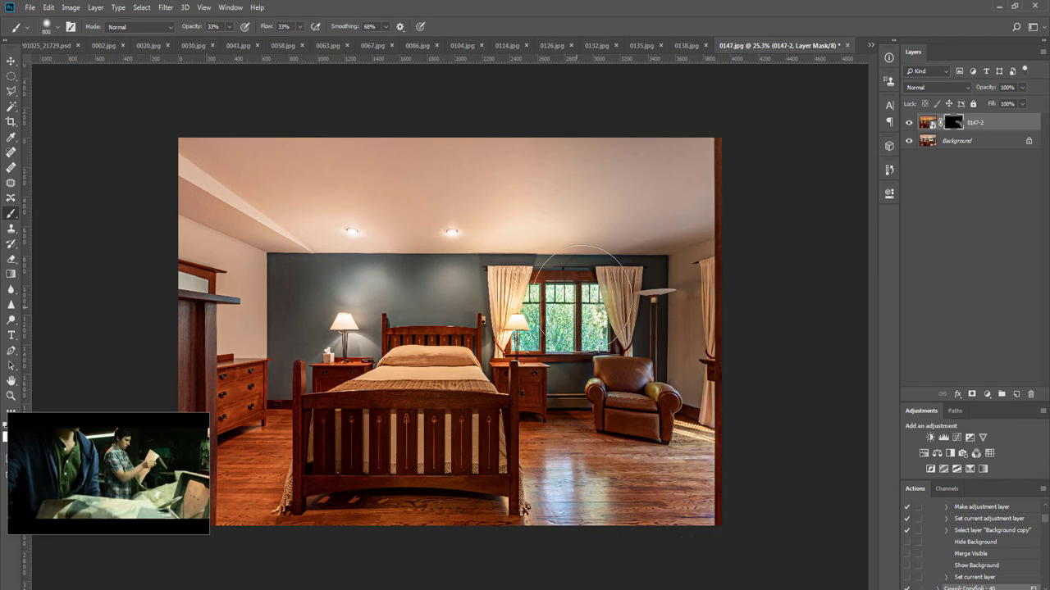
Blend the 0147-2 exposure into the dark back wall, painting its mask with the brush at 1100 and reducing it to 900
key(bracketright)
key(bracketright)
key(bracketright)
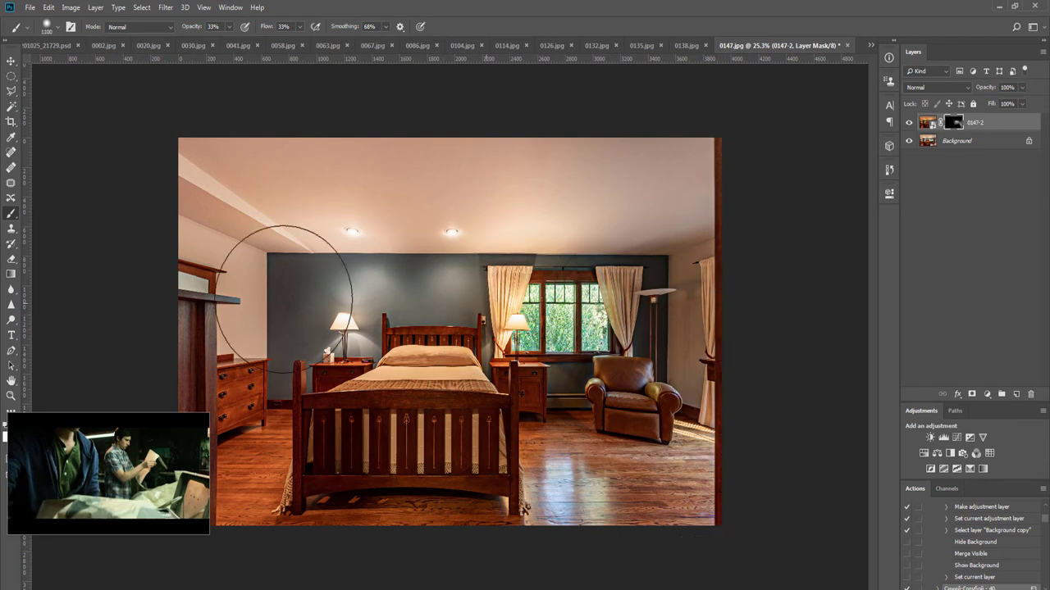
key(bracketleft)
key(bracketleft)
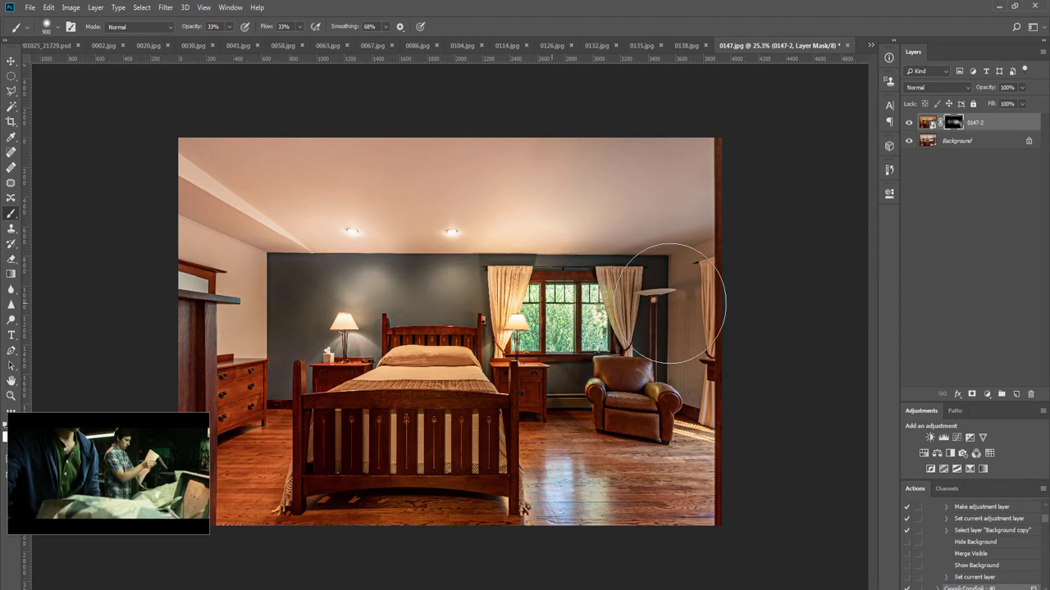
Run the recorded RED/Yellow -30/-50 action on 0147.jpg, set the resulting layer's opacity to 73%, and merge it down
key(ctrl+u)
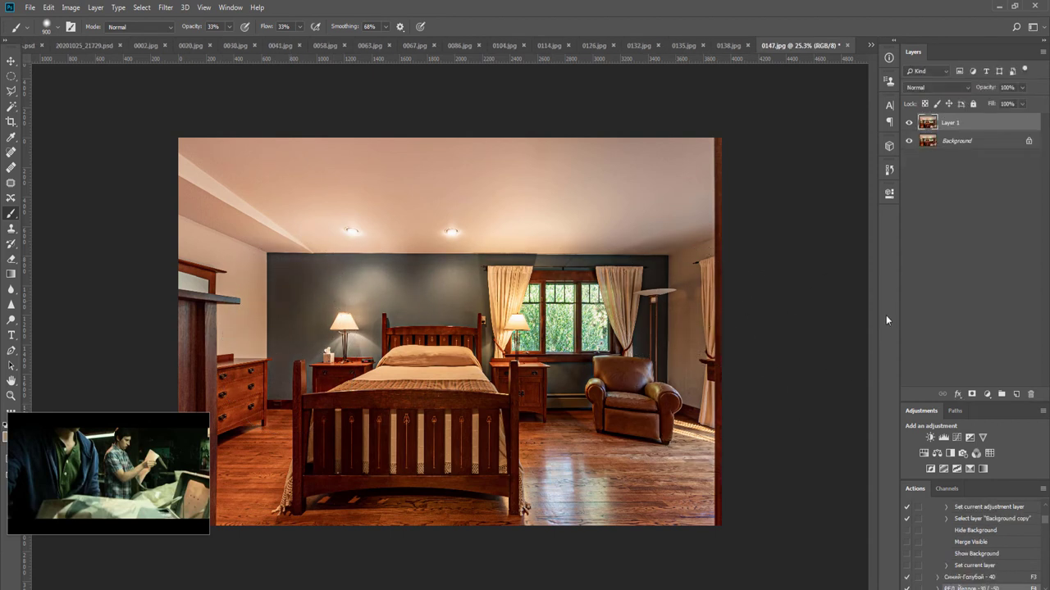
click(1022, 87)
drag(1022, 101, 1005, 101)
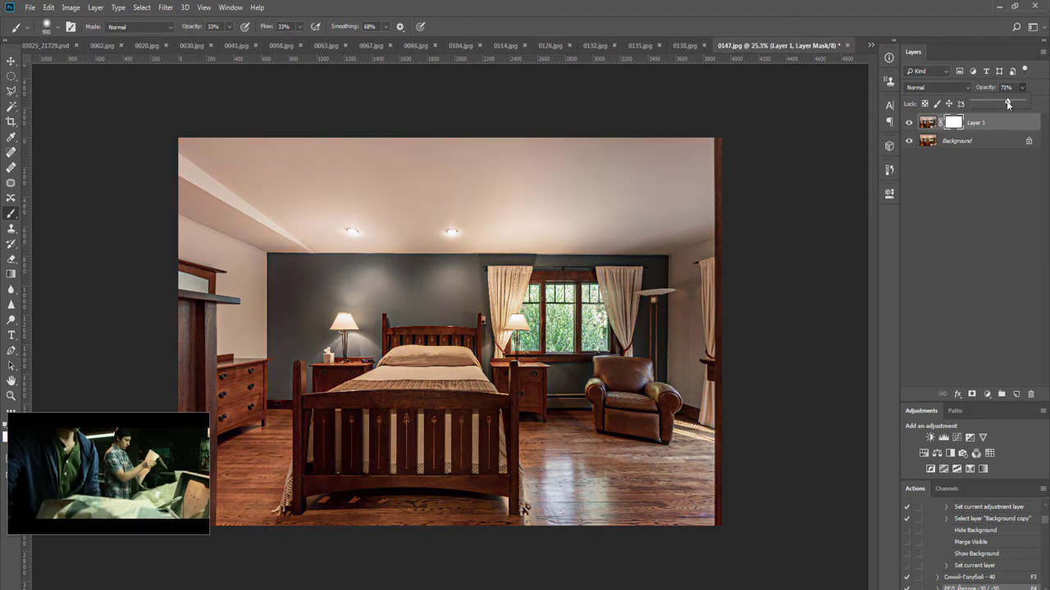
click(837, 158)
key(ctrl+e)
Brighten the ceiling and the wall beside the floor lamp in 0147.jpg with the Dodge tool on midtones at 33% exposure
key(o)
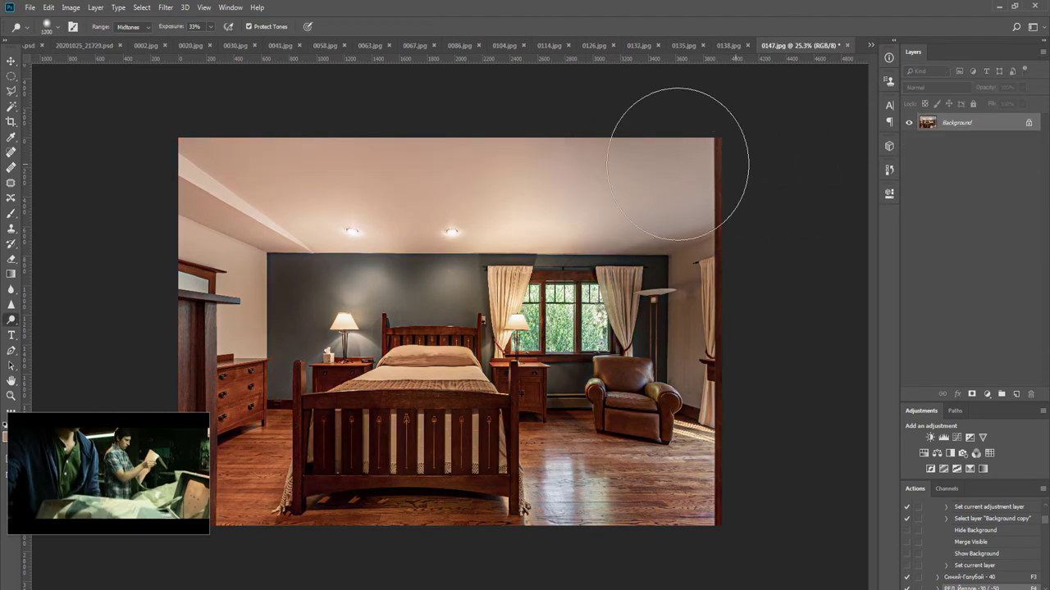
drag(680, 165, 117, 179)
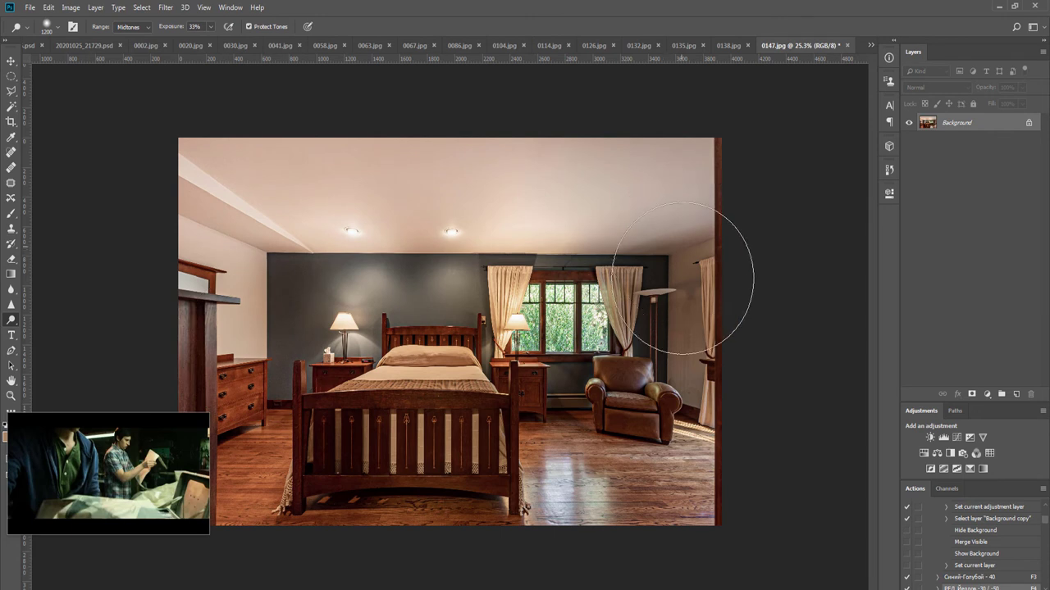
drag(709, 318, 719, 372)
Run the recorded noise reduction, sharpness and chromatic aberration action on 0147.jpg and close it, saving its changes as JPEG
key(F5)
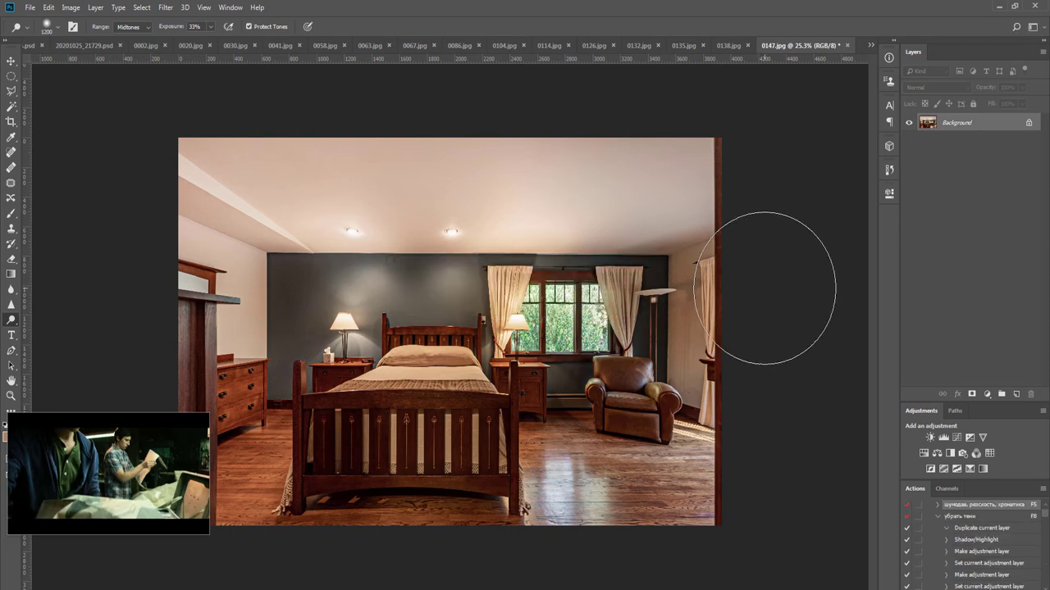
key(ctrl+w)
key(Return)
key(Return)
key(v)
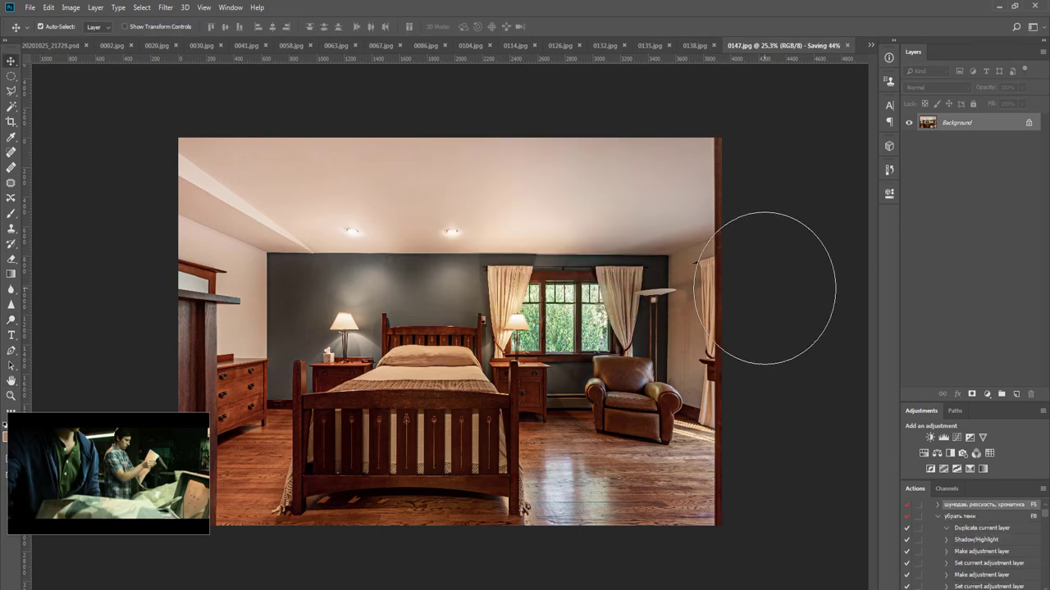
Run the recorded shadow-removal action on 0138.jpg, add a layer mask to the Levels 1 layer, and activate the Brush tool
key(F8)
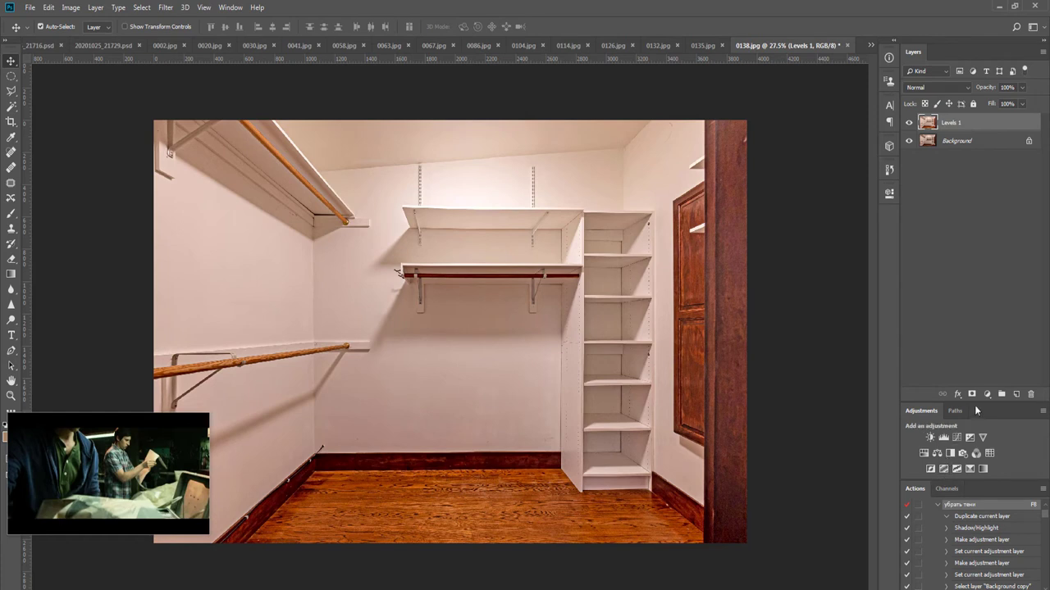
click(972, 394)
scroll(425, 482, down, 1)
key(b)
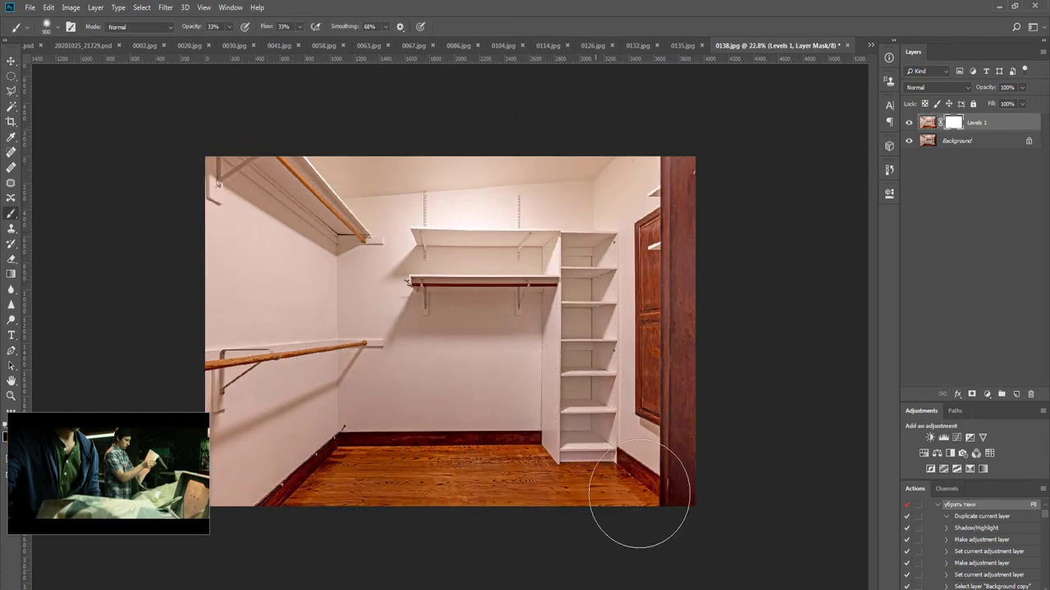
Run the recorded RED/Yellow -30/-50 action on 0138.jpg, lower the resulting layer's opacity to 43%, and merge it down
key(F8)
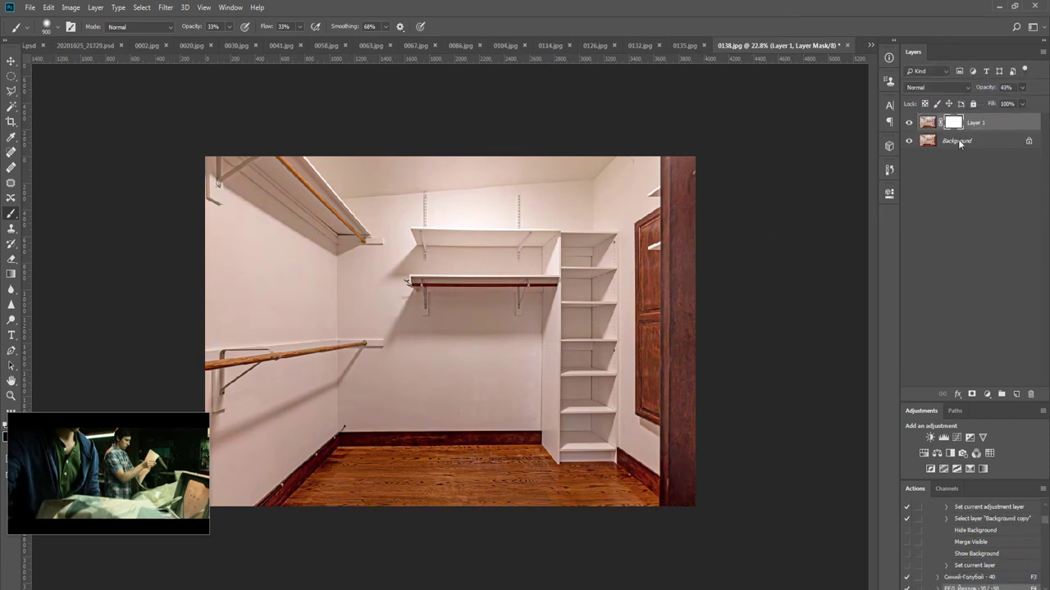
key(ctrl+e)
key(o)
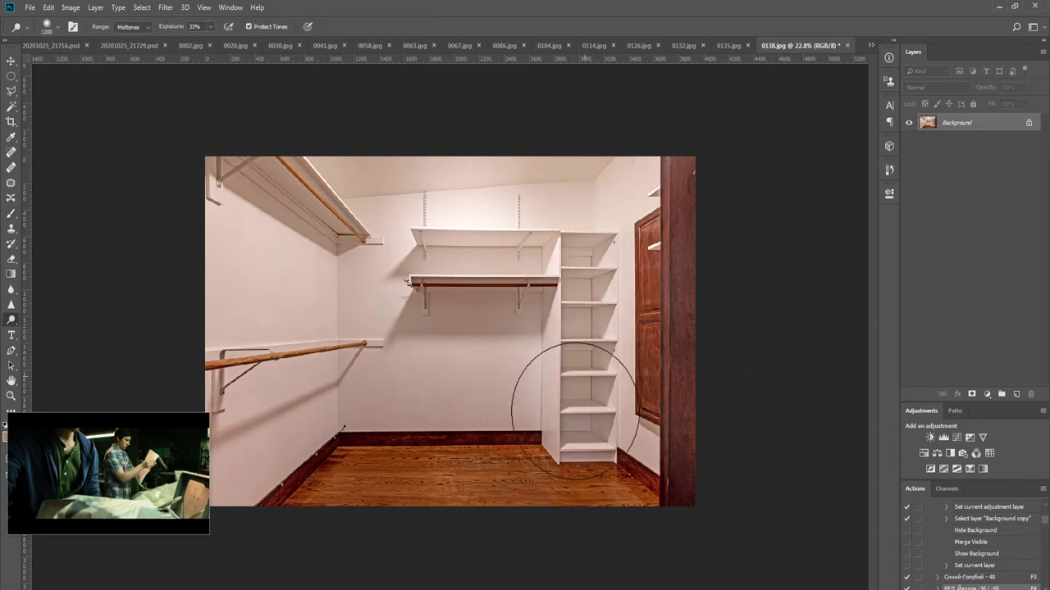
Close 0138.jpg, saving its changes as JPEG
key(ctrl+w)
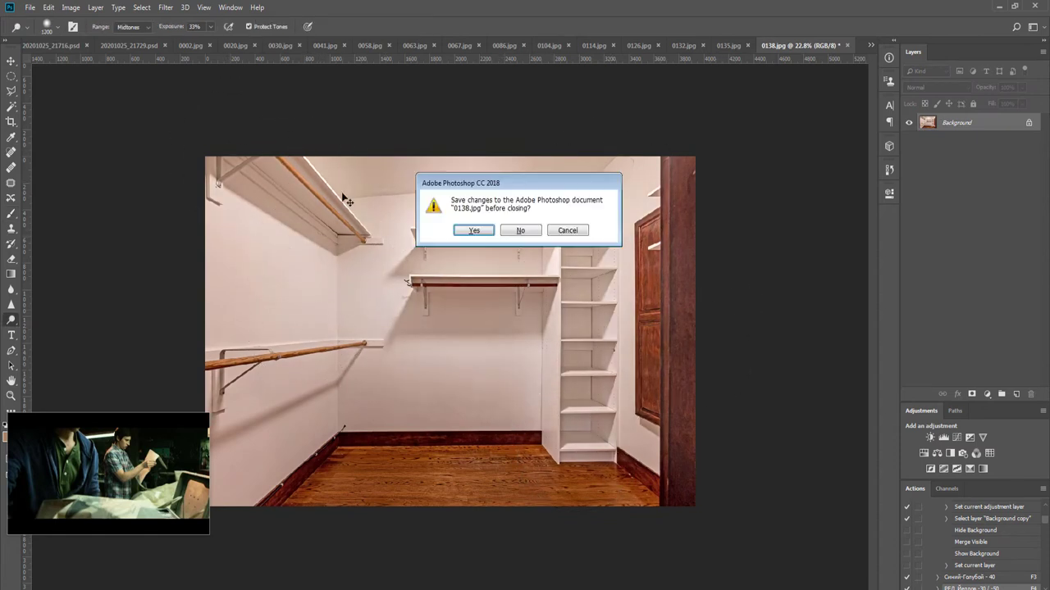
key(Return)
key(Return)
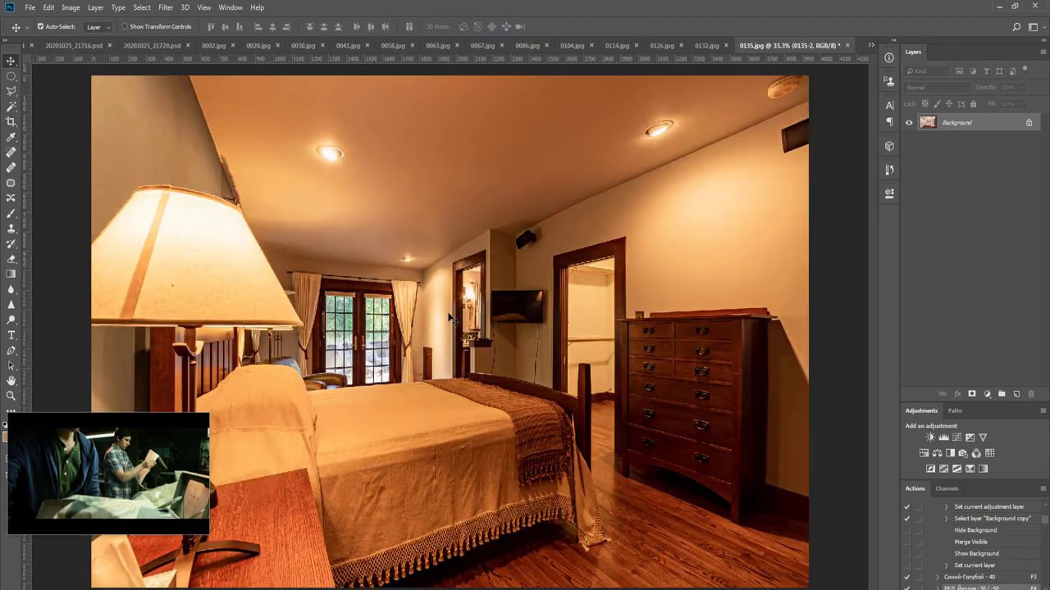
Hide the 0135-2 exposure in 0135.jpg behind a black layer mask and paint white over the French doors with a size-300 brush
scroll(502, 334, down, 3)
alt+click(970, 395)
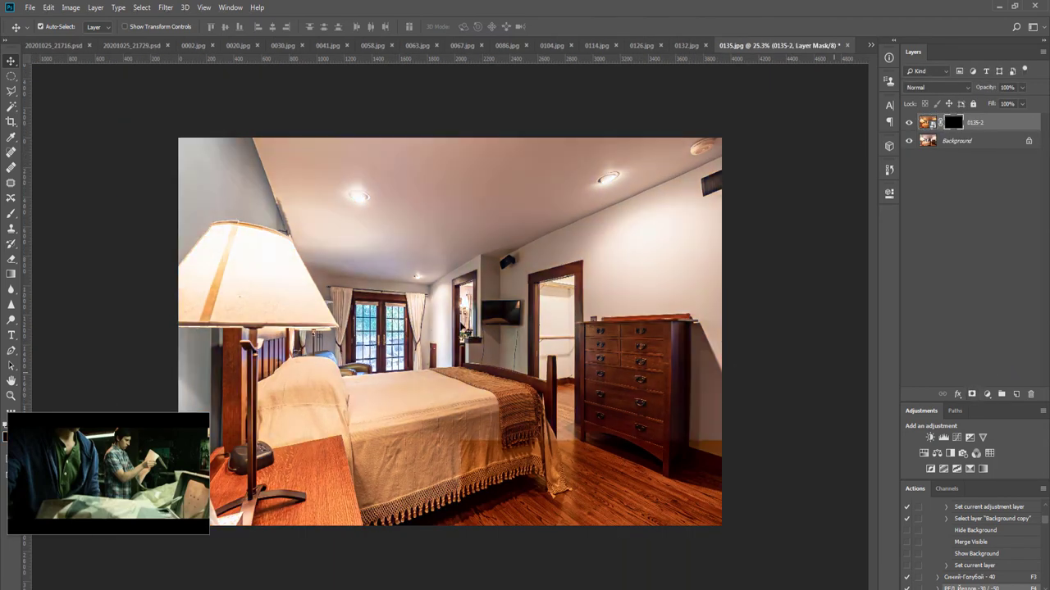
key(b)
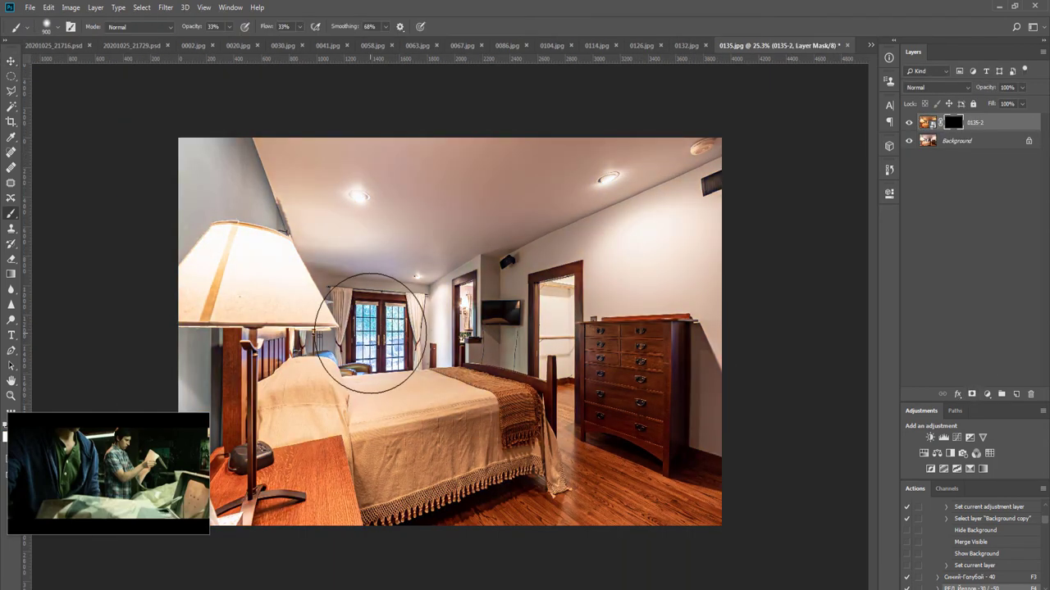
key(bracketleft)
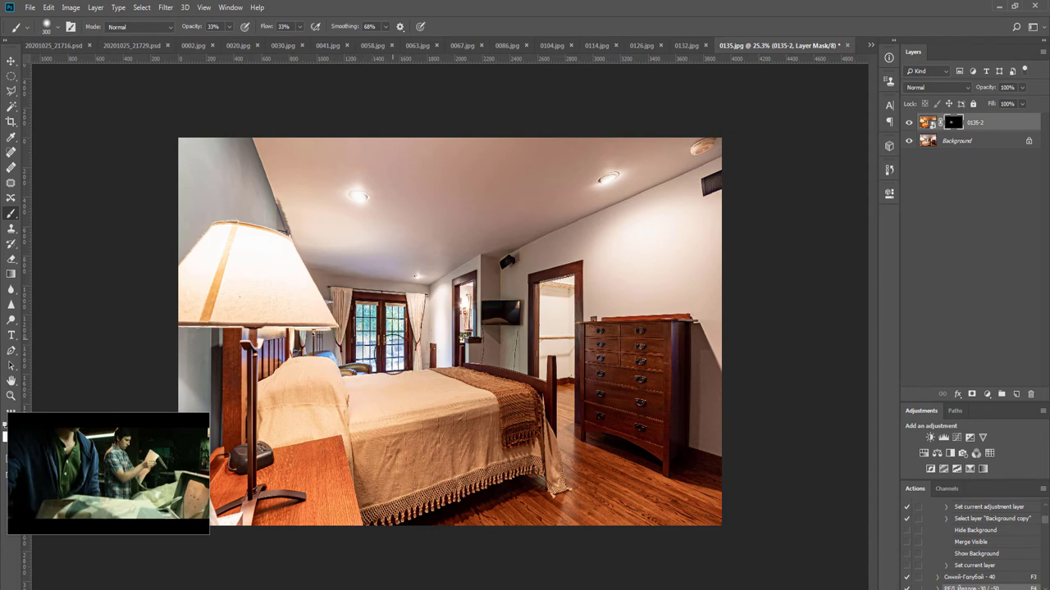
Paint white on the 0135-2 mask over the bluish wall behind the lamp and the ceiling, enlarging the brush up to 1600
key(bracketright)
key(bracketright)
key(bracketright)
key(bracketright)
key(bracketright)
key(bracketright)
key(bracketright)
key(bracketright)
key(bracketright)
key(bracketright)
key(bracketright)
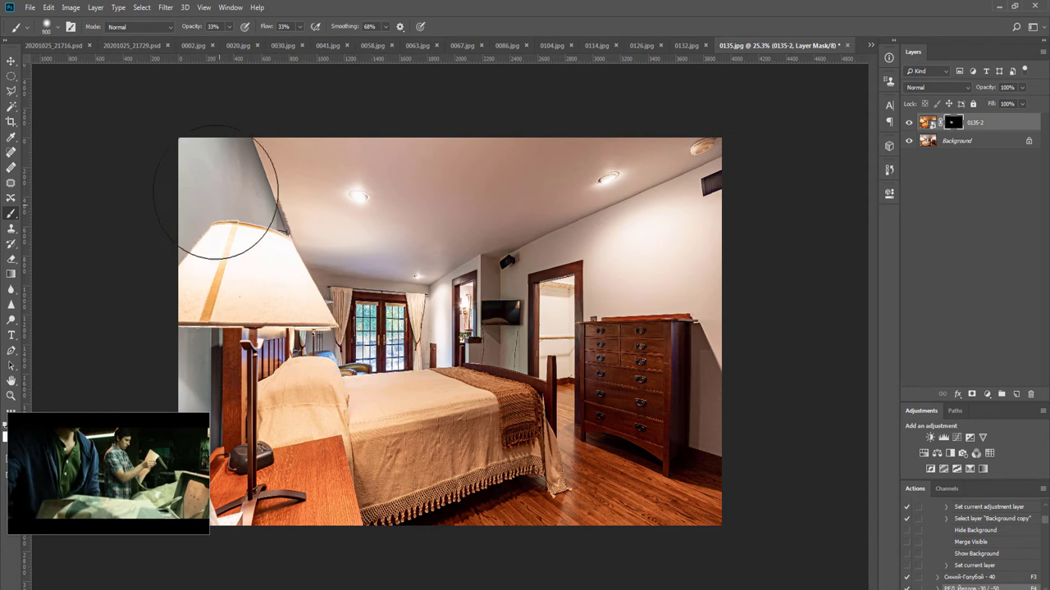
key(bracketleft)
key(bracketleft)
key(bracketleft)
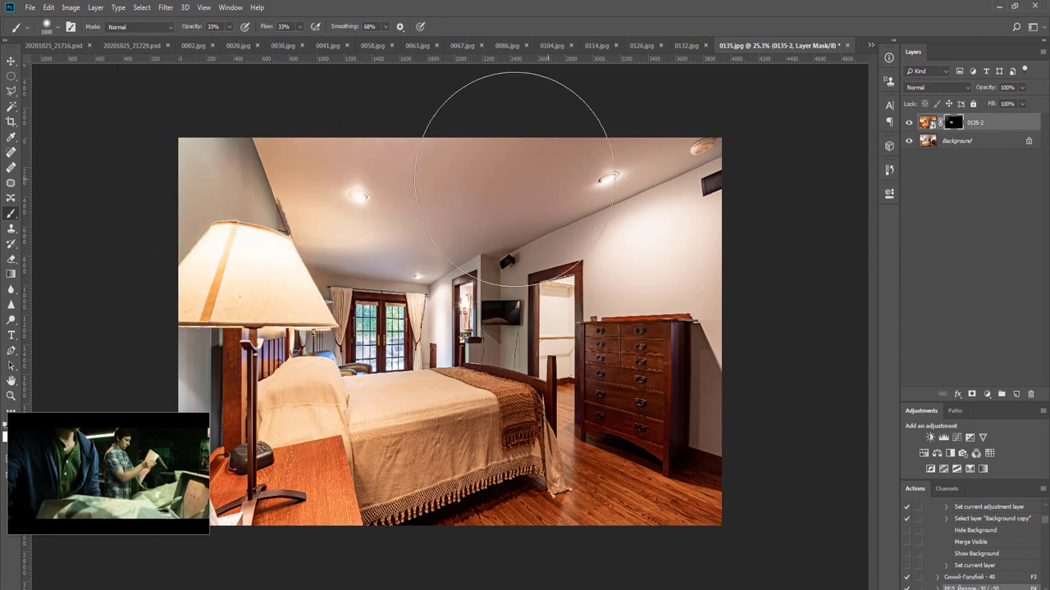
Blend the 0135-2 exposure into the ceiling and the wall above the dresser, reducing the mask brush to 700
key(bracketleft)
key(bracketleft)
key(bracketleft)
key(bracketleft)
key(bracketleft)
key(bracketleft)
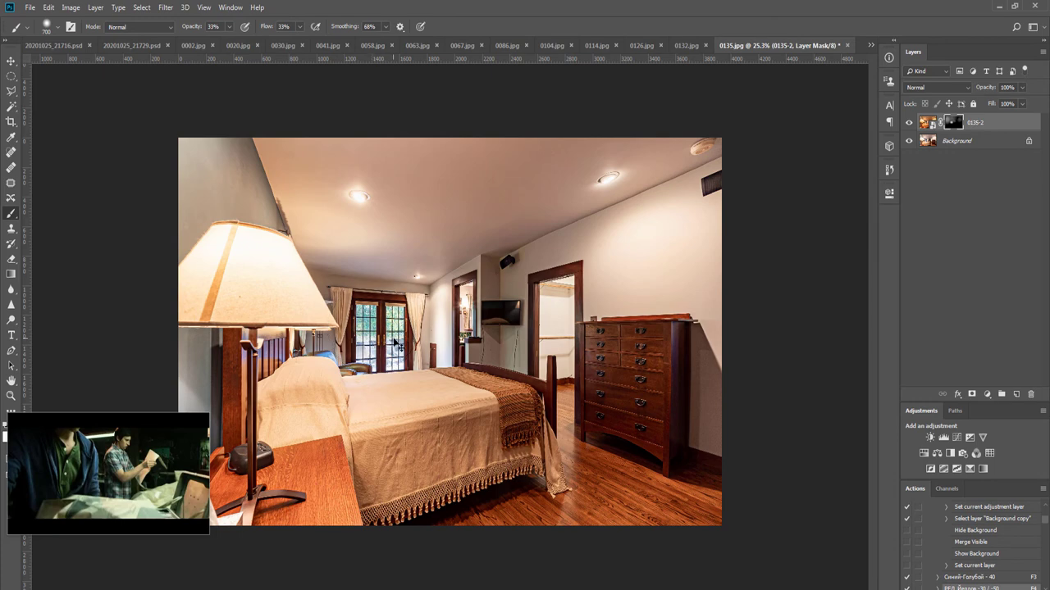
Run the recorded blue/cyan -40 action on the merged 0135.jpg and inspect the wall-mounted television up close
key(F3)
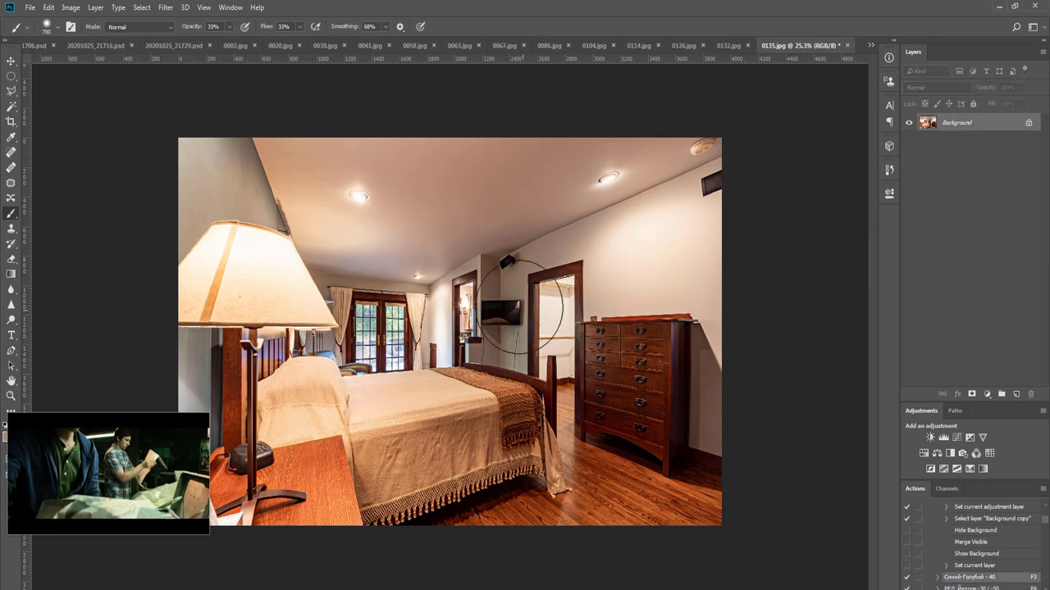
scroll(508, 307, up, 6)
key(v)
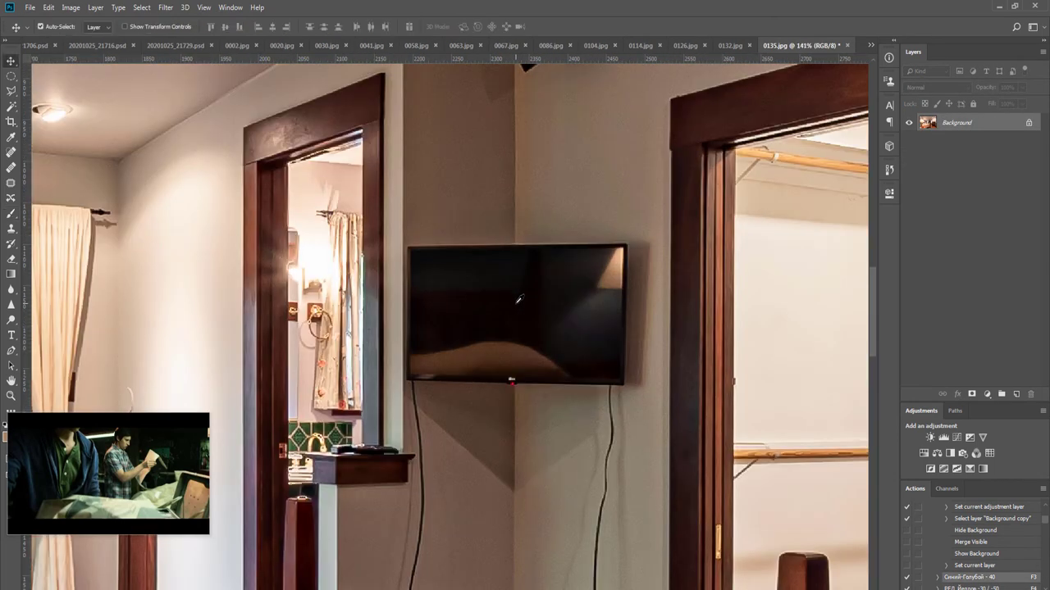
scroll(518, 300, down, 5)
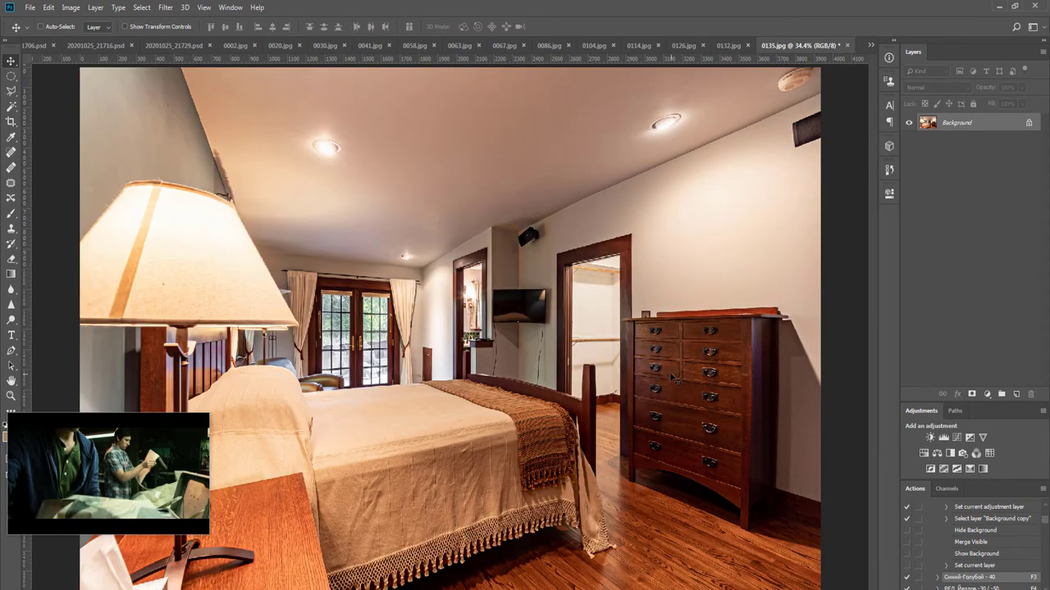
Dodge the ceiling of 0135.jpg at 33% exposure and run the recorded noise reduction, sharpness and chromatic aberration action
key(o)
scroll(602, 265, down, 1)
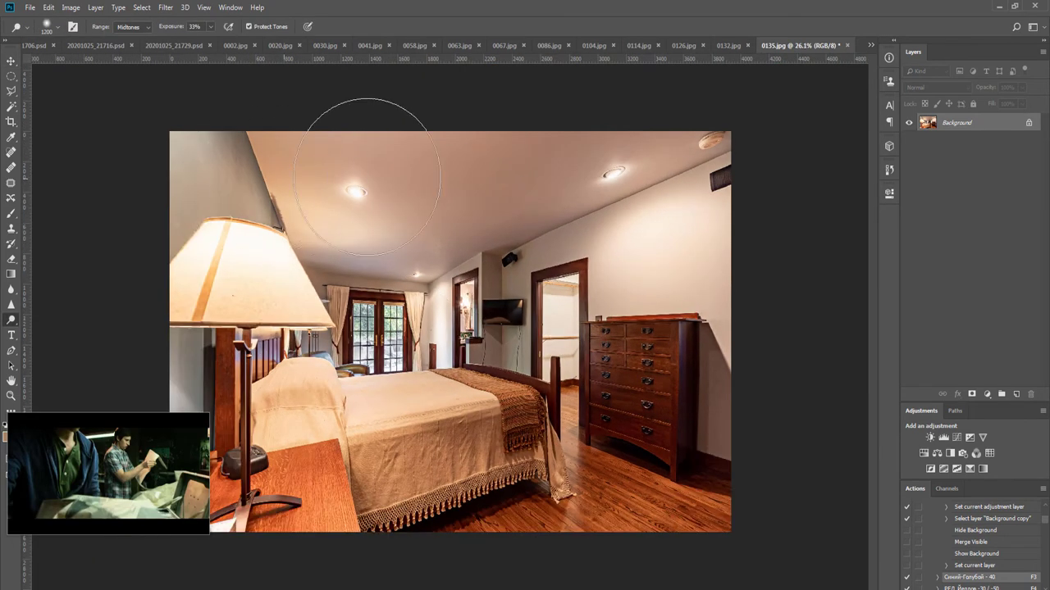
drag(399, 221, 485, 226)
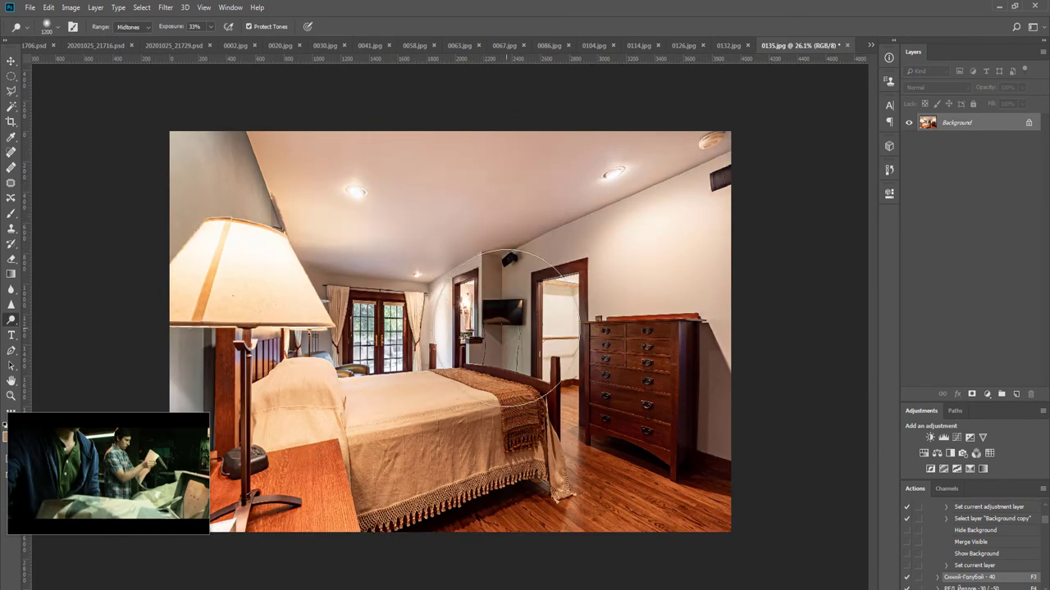
key(F5)
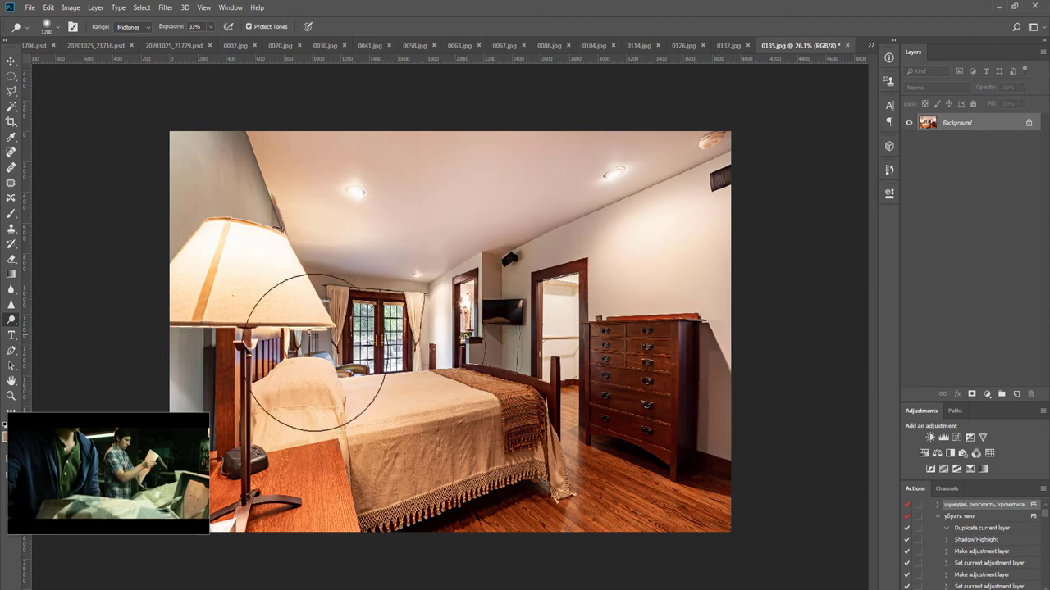
Hide the 0132-2 exposure in 0132.jpg behind a black layer mask and activate the Brush tool
click(871, 44)
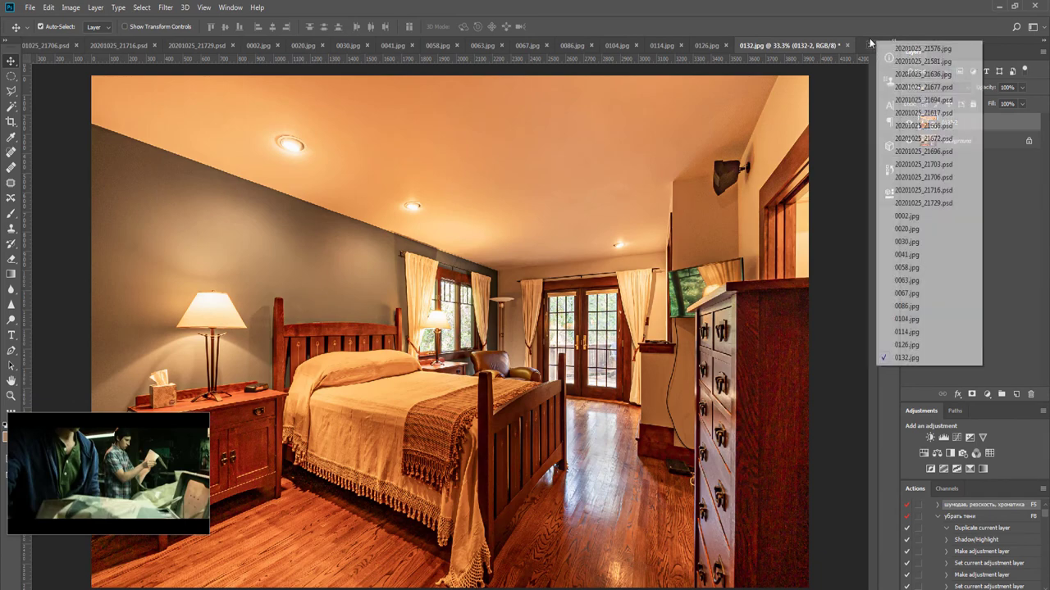
click(829, 8)
scroll(611, 301, down, 2)
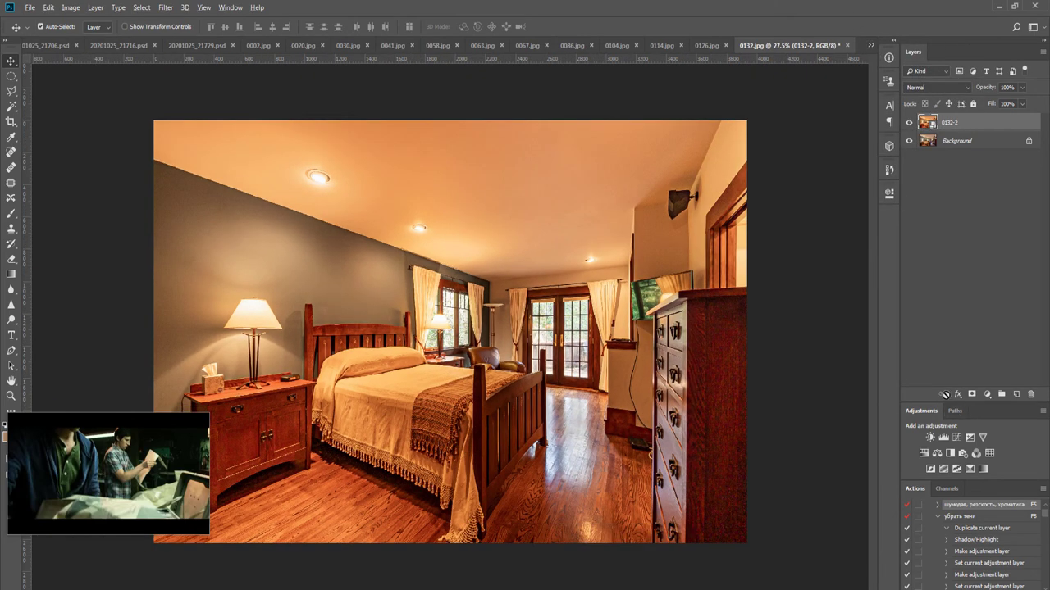
alt+click(972, 395)
key(b)
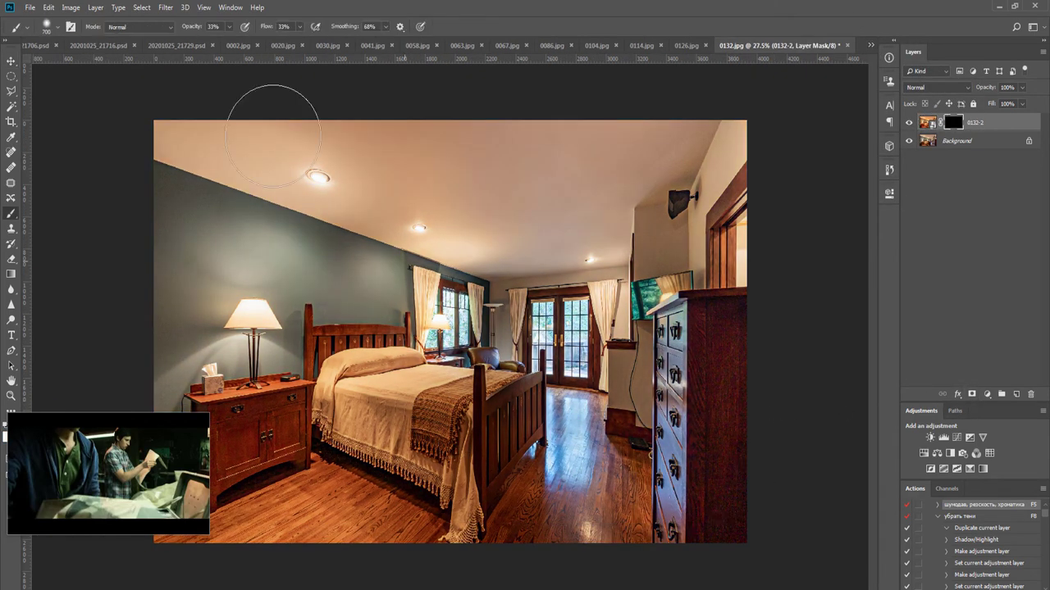
Paint white on the 0132-2 mask over the French doors and the floor reflection, reducing the brush to 500
mouse_move(133, 432)
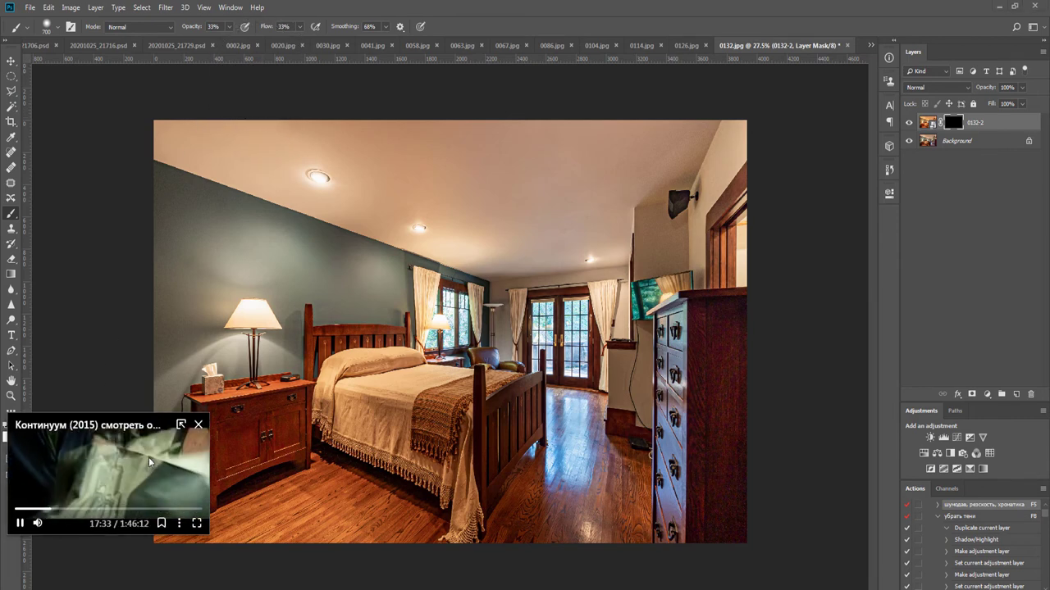
key(bracketright)
key(bracketright)
key(bracketright)
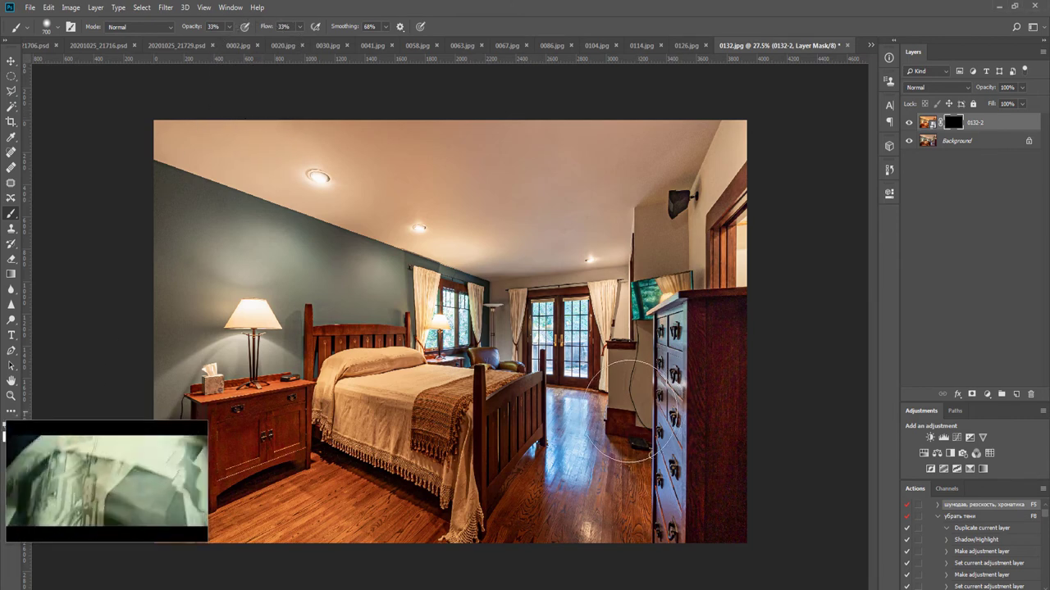
click(559, 368)
key(bracketleft)
key(bracketleft)
key(bracketleft)
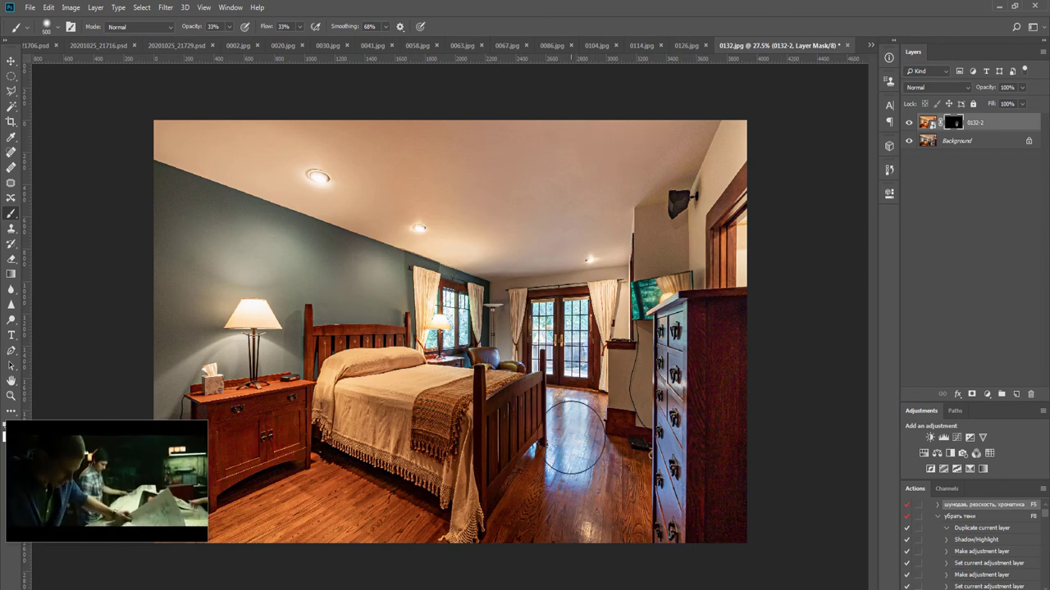
Paint white on the 0132-2 mask over the tall dresser in 0132.jpg with the brush enlarged to 1000
key(bracketright)
key(bracketright)
key(bracketright)
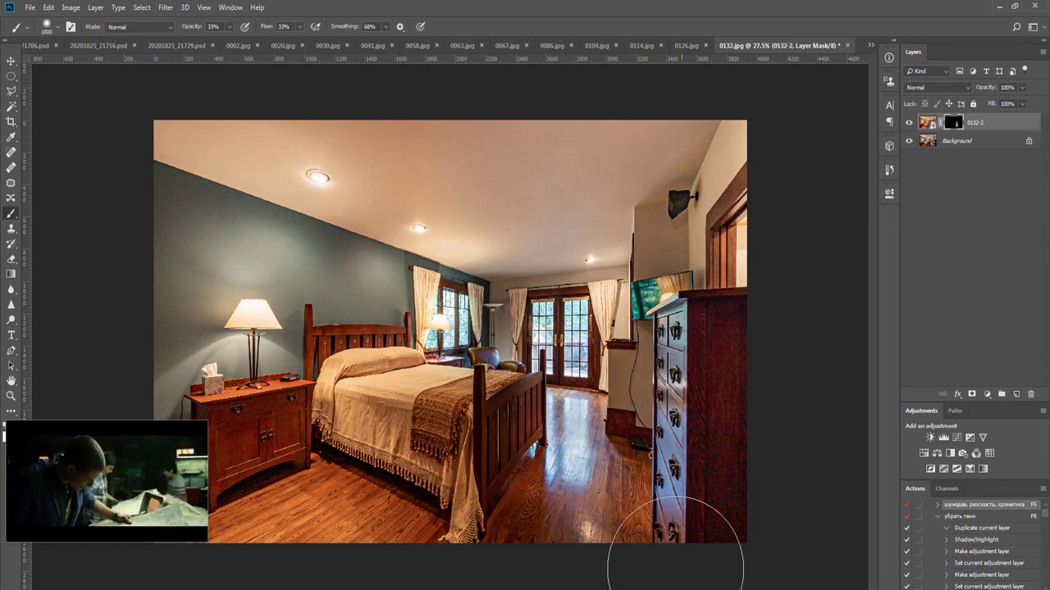
Reduce the brush to 500, raise its opacity to 56% and paint the 0132-2 mask over the bedside window and French doors
key(bracketleft)
key(bracketleft)
key(bracketleft)
key(bracketleft)
key(bracketleft)
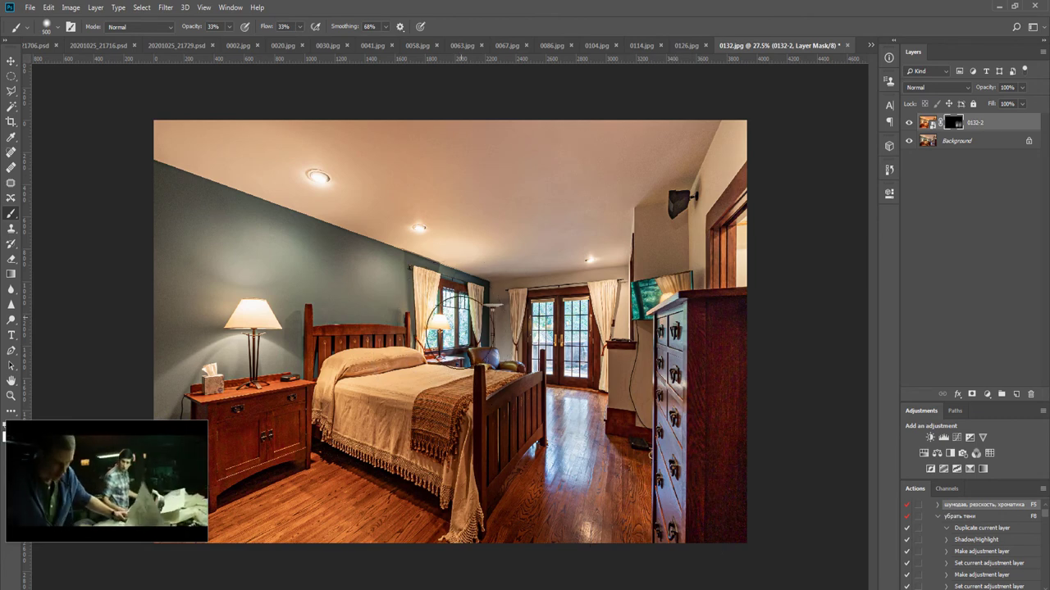
click(231, 28)
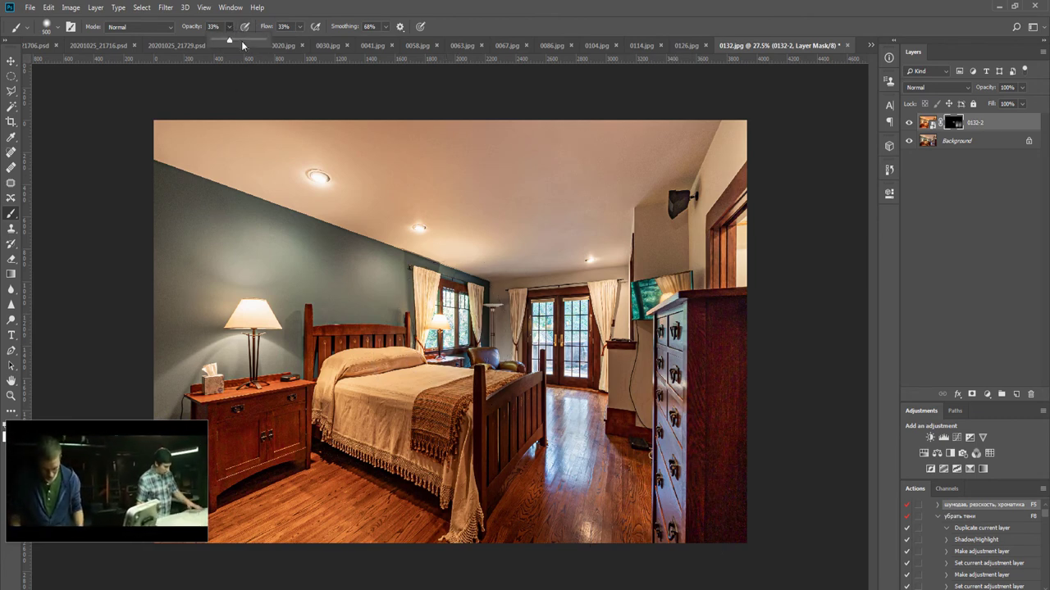
click(406, 5)
key(bracketleft)
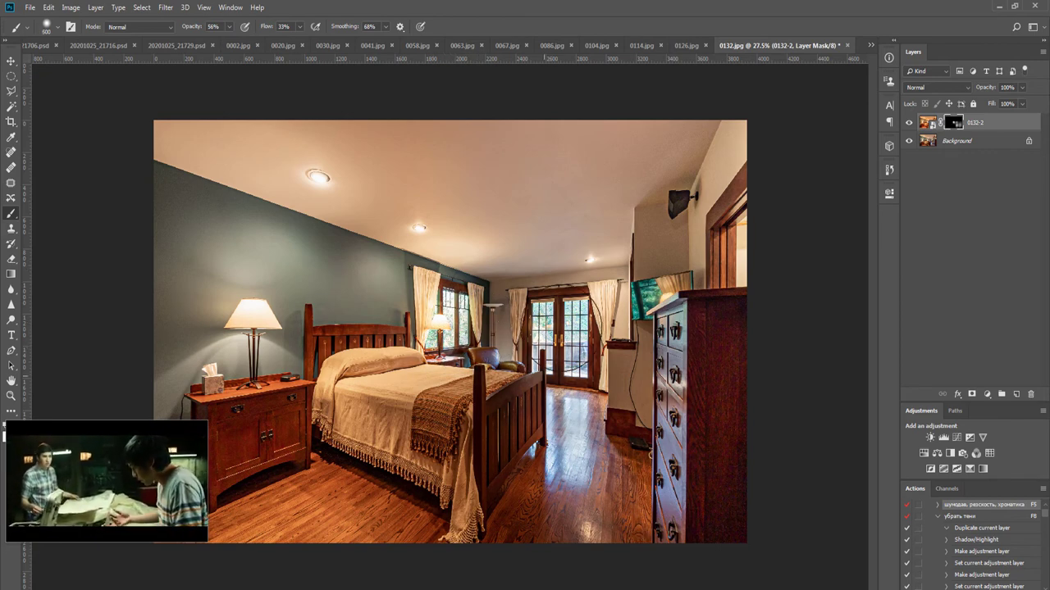
Enlarge the brush to 1400 and paint the 0132-2 mask over the floor and lower dresser
key(bracketright)
key(bracketright)
key(bracketright)
key(bracketright)
key(bracketright)
key(bracketright)
key(bracketright)
key(bracketright)
key(bracketright)
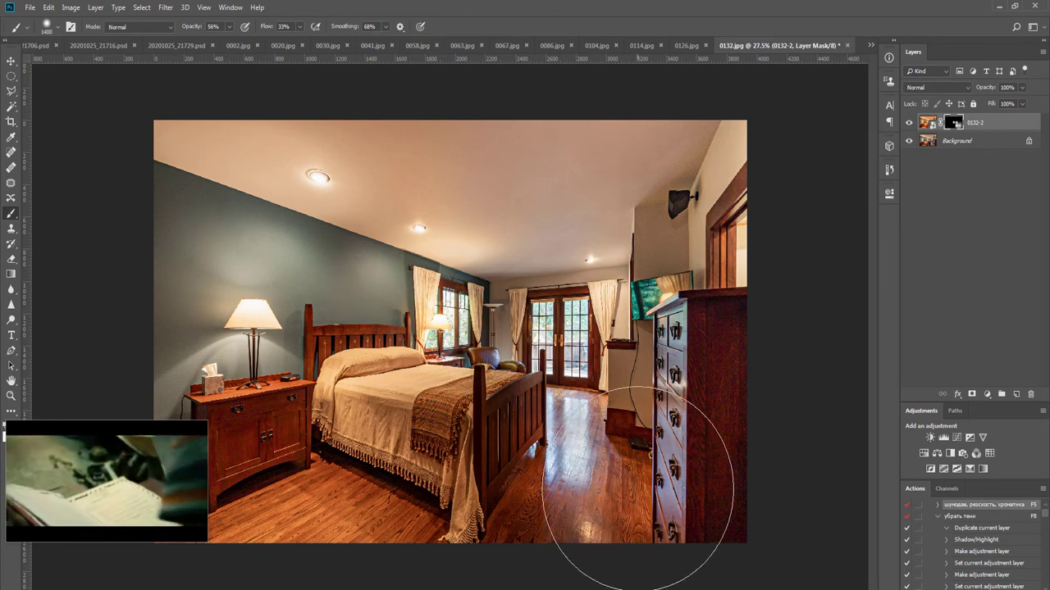
Merge 0132.jpg, apply the recorded red/yellow -30 / -50 action and dodge the ceiling at 33% exposure
key(F9)
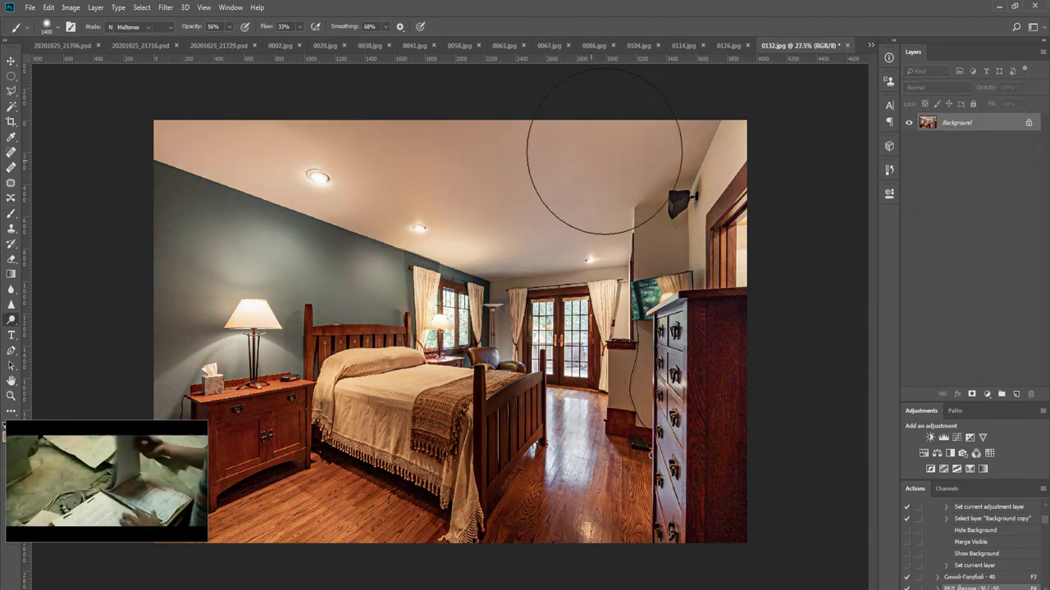
mouse_move(648, 138)
mouse_down()
mouse_move(176, 123)
mouse_move(663, 216)
mouse_up()
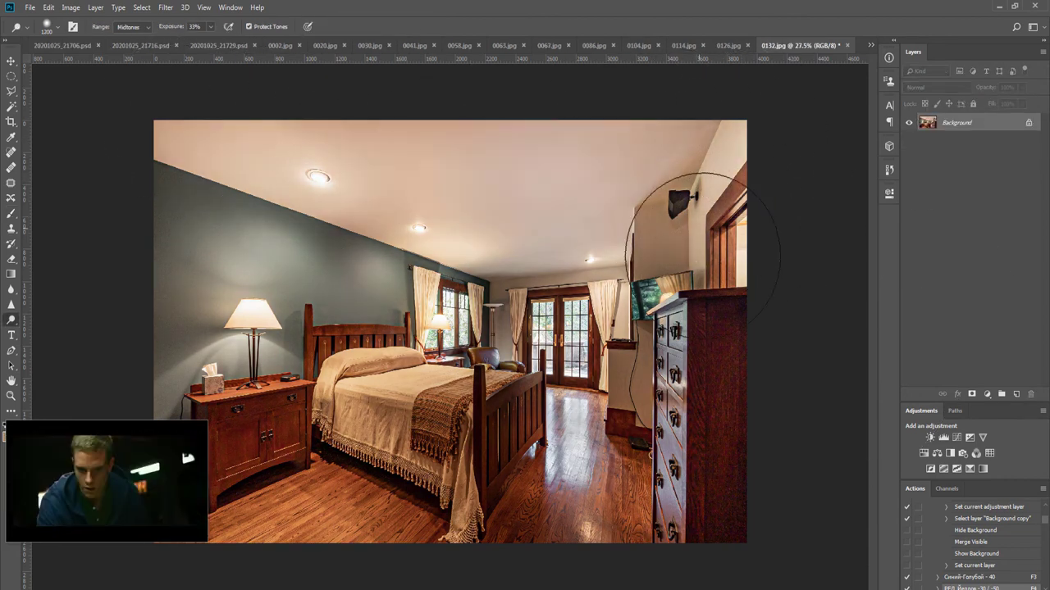
Run the recorded noise, sharpness and chromatic aberration action and outline the television screen with the Polygonal Lasso, excluding the dresser
key(l)
scroll(667, 308, up, 10)
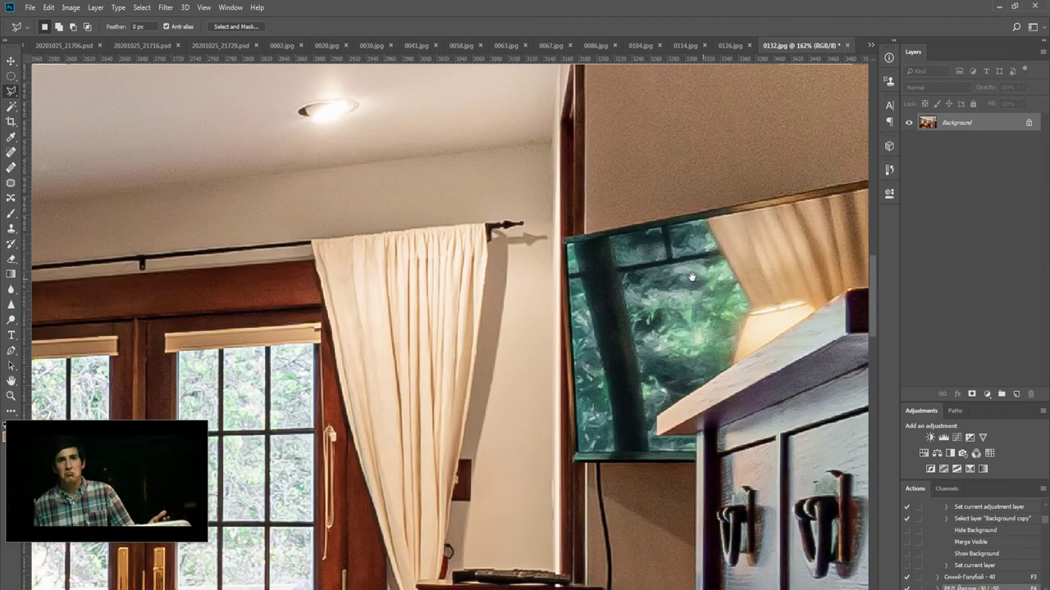
drag(693, 277, 459, 235)
scroll(469, 251, up, 2)
key(F6)
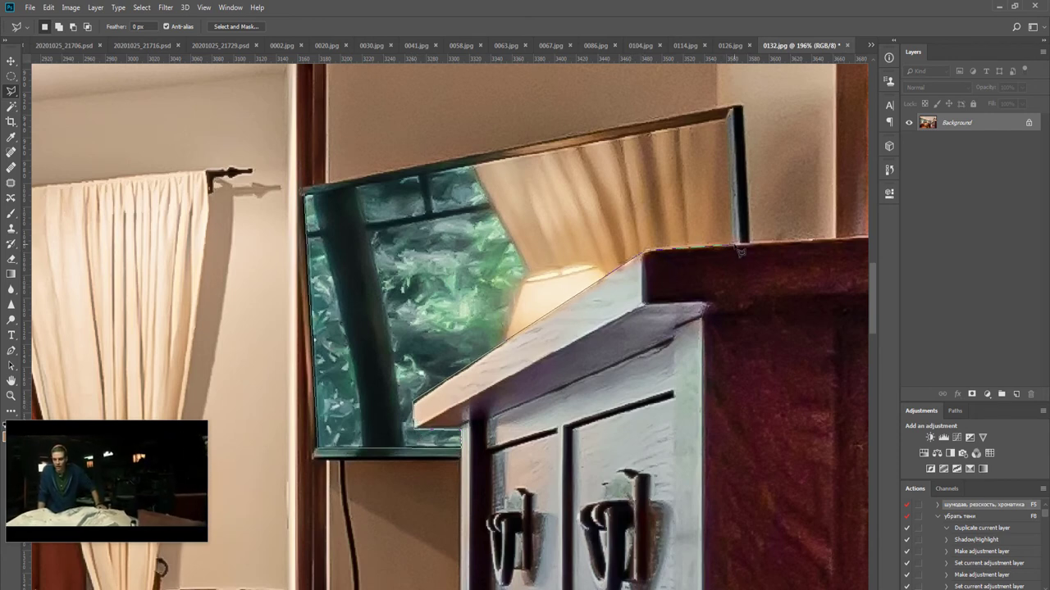
double_click(734, 124)
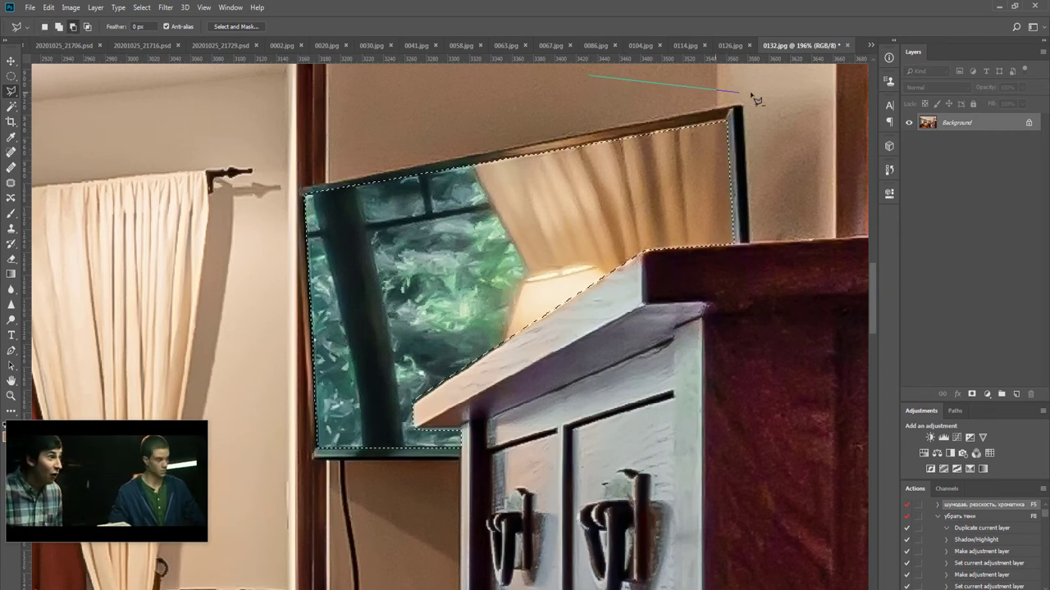
click(721, 125)
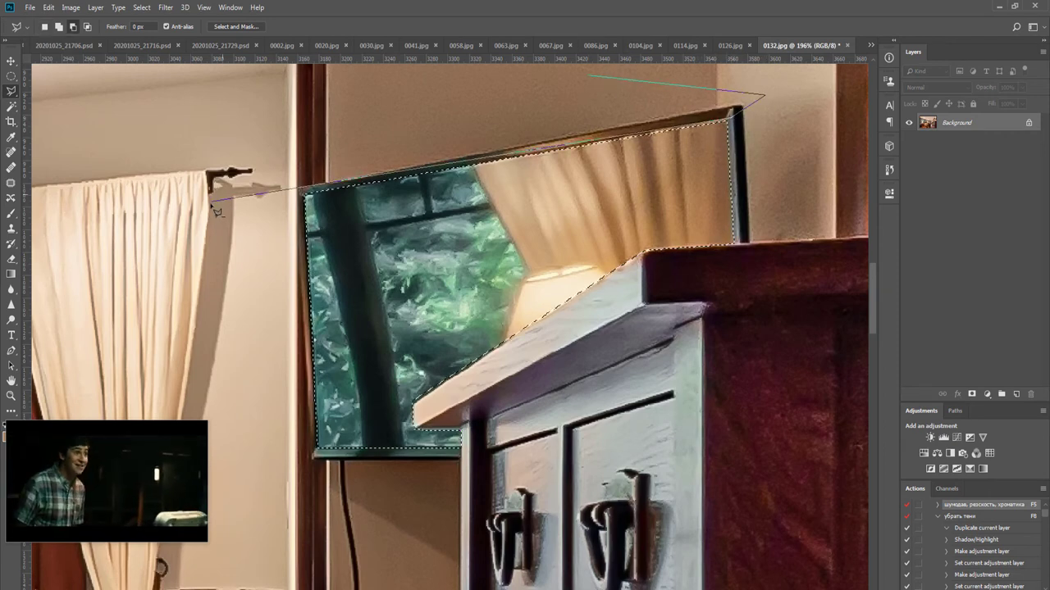
key(Escape)
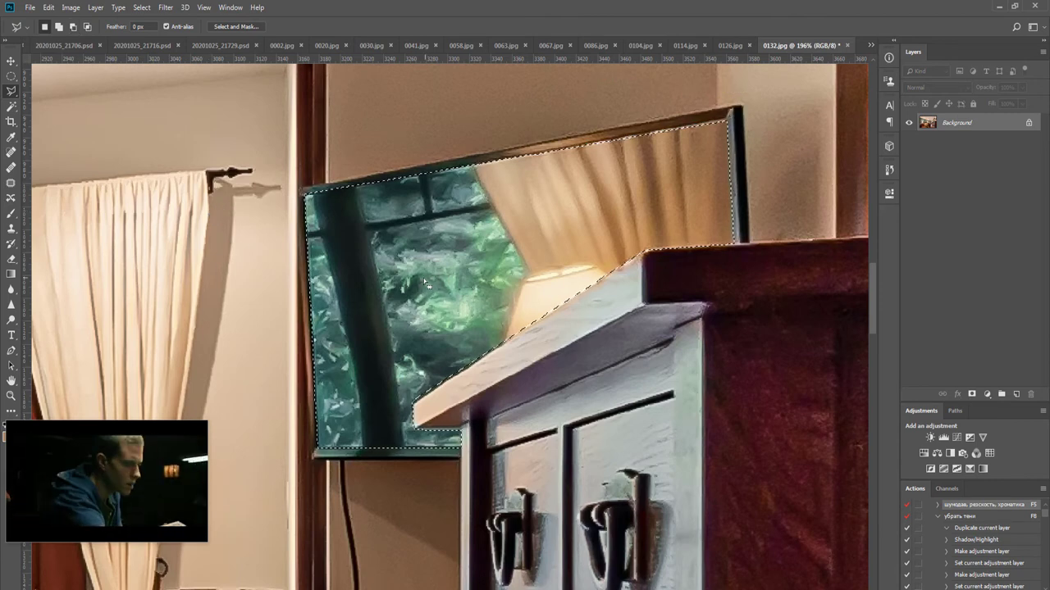
Paint the selected television screen solid black with the Brush, raising its flow to 73%
key(b)
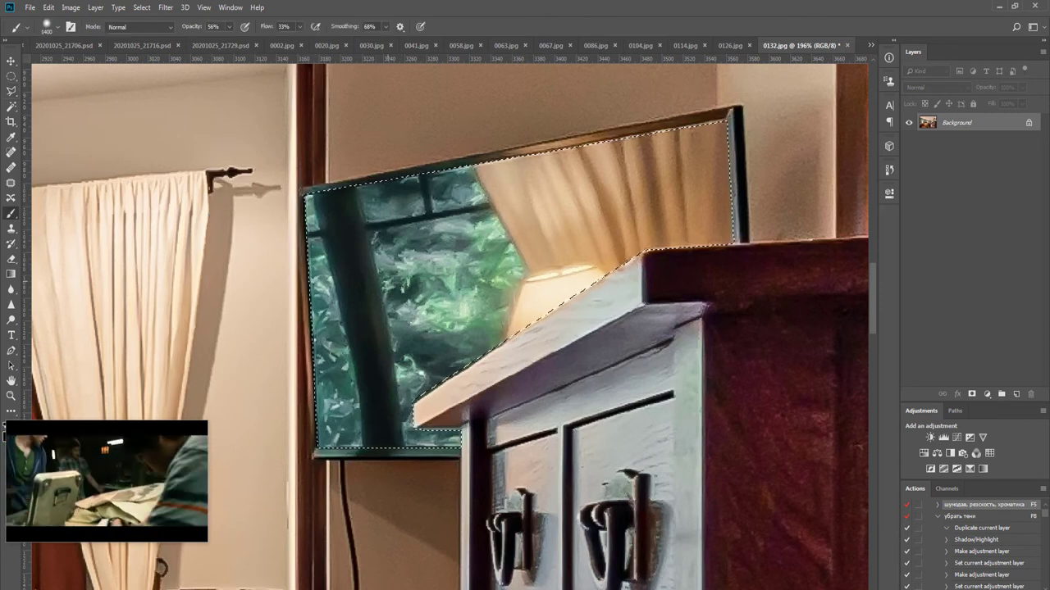
click(401, 278)
click(406, 282)
click(408, 283)
click(408, 284)
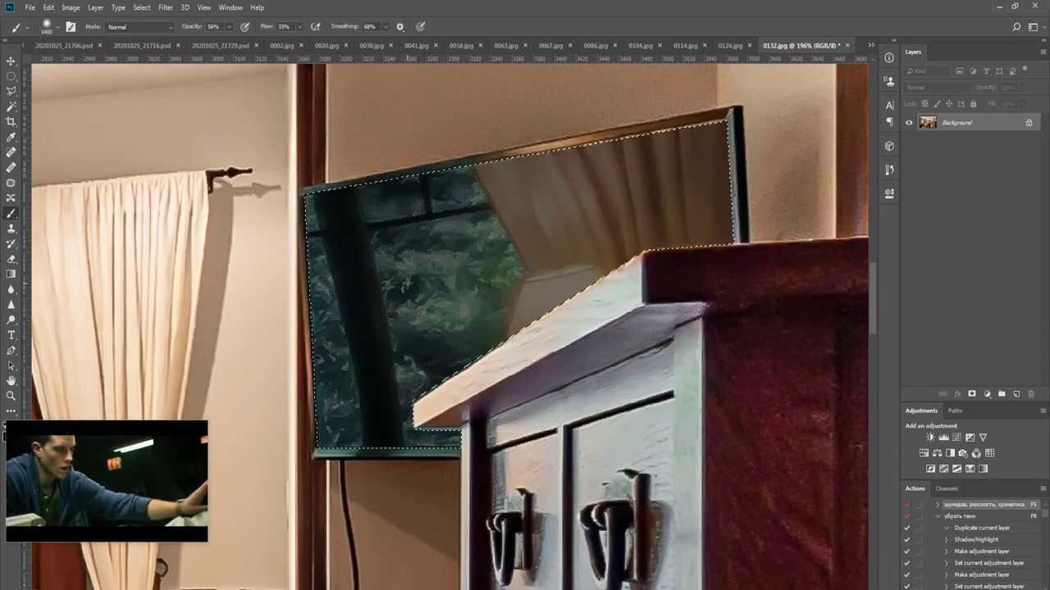
click(301, 28)
click(320, 41)
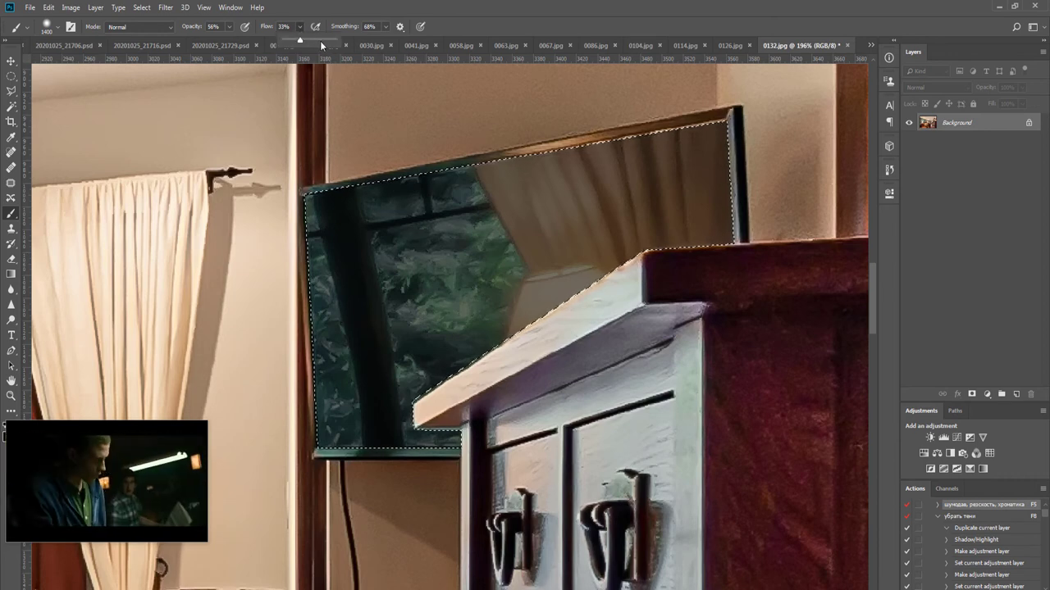
click(517, 16)
click(566, 173)
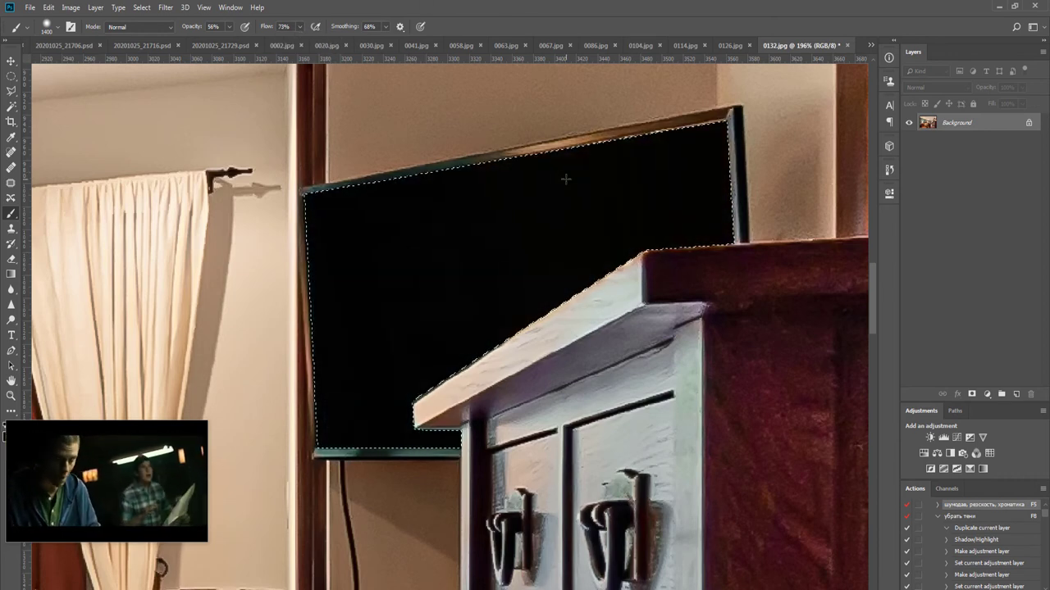
Deselect the television screen, then close 0132.jpg and save it as JPEG
scroll(562, 211, down, 5)
key(ctrl+d)
key(m)
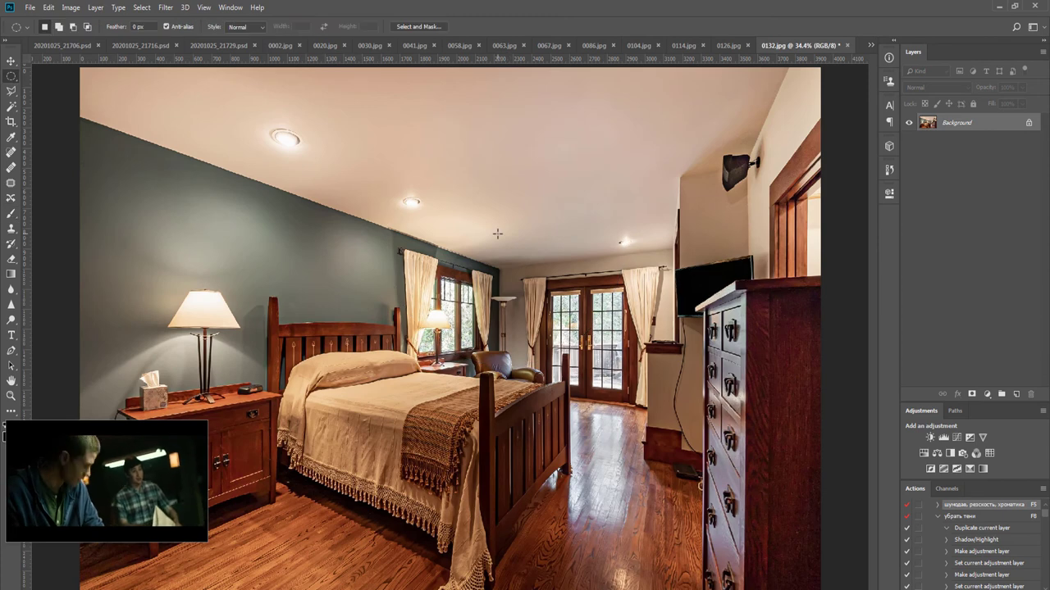
key(ctrl+w)
key(Return)
key(Return)
key(v)
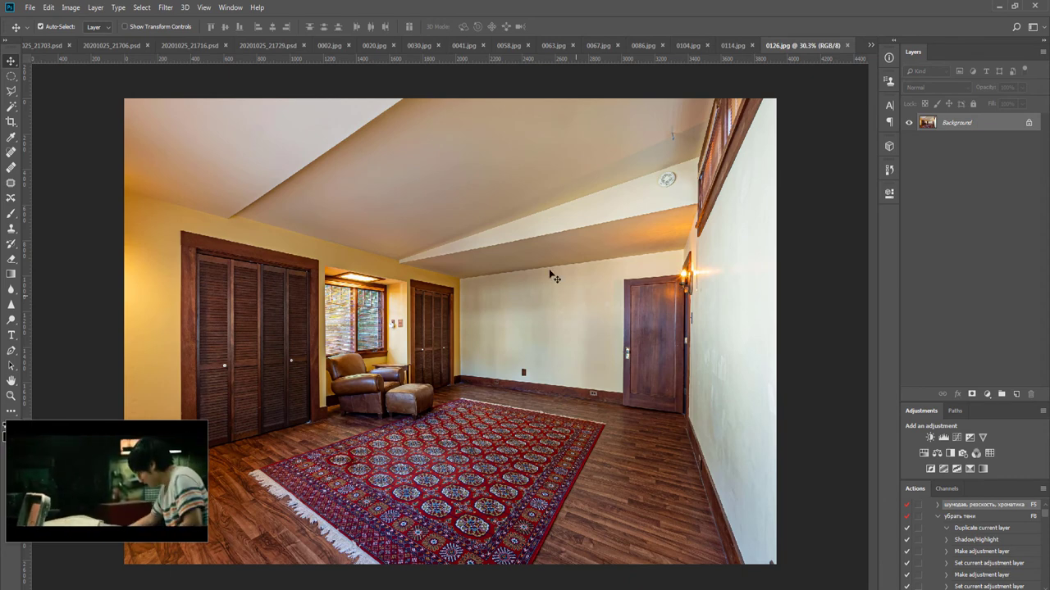
Run the recorded noise, sharpness and chromatic aberration action on 0126.jpg and dodge its ceiling and walls at 33% exposure
key(F5)
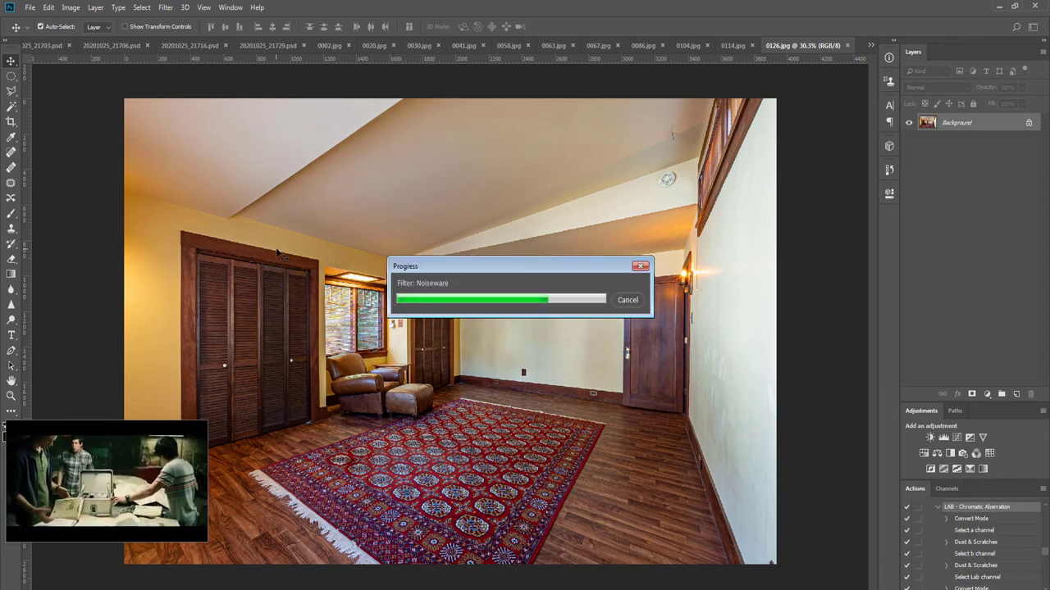
key(o)
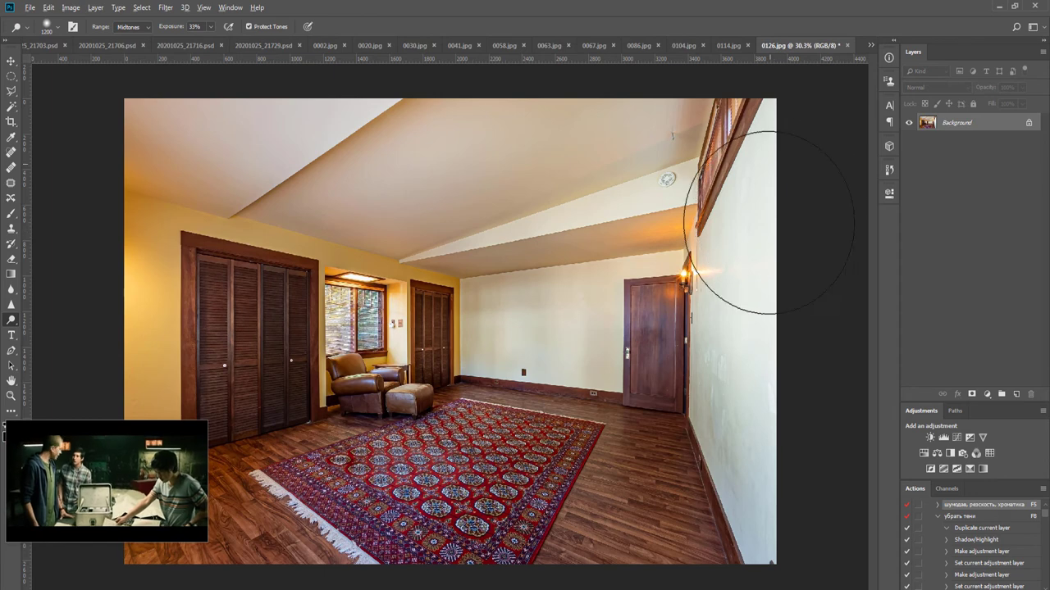
Set the Brush to 33% opacity and 33% flow and brush over the right wall of 0126.jpg at size 1100
key(b)
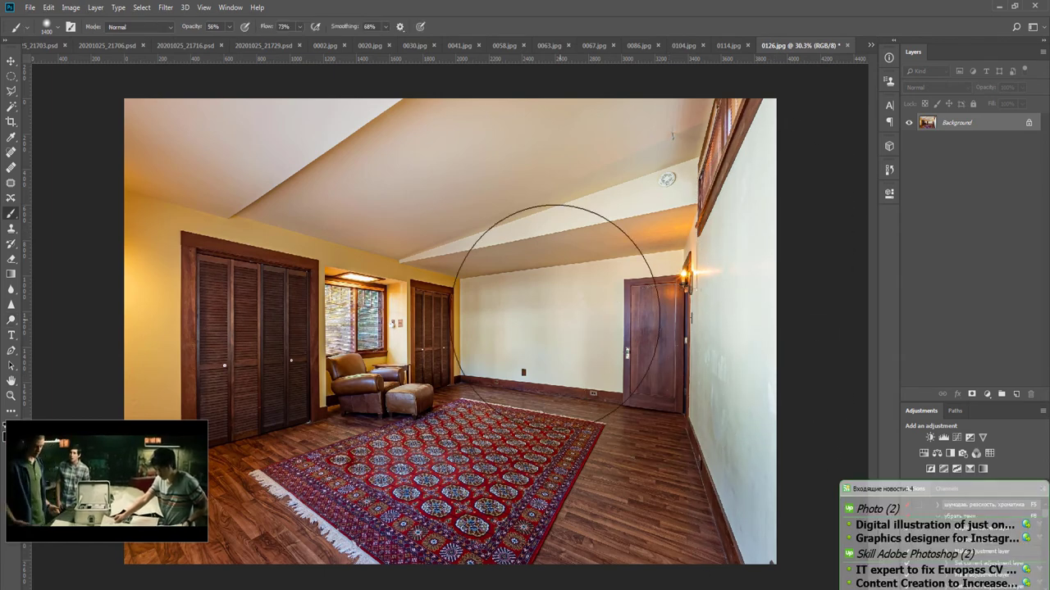
click(212, 27)
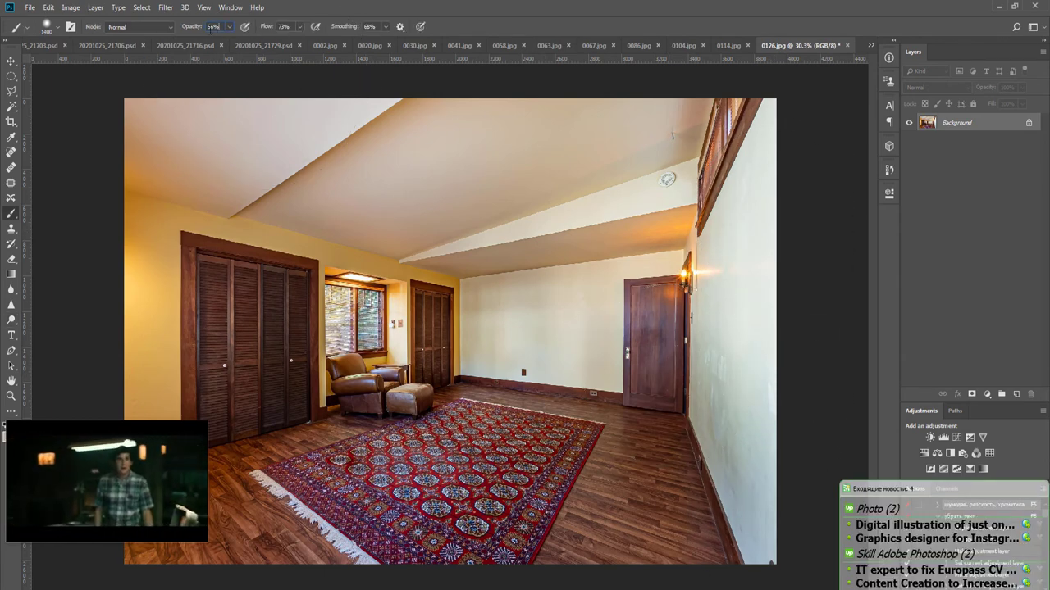
text(33)
key(Tab)
text(33)
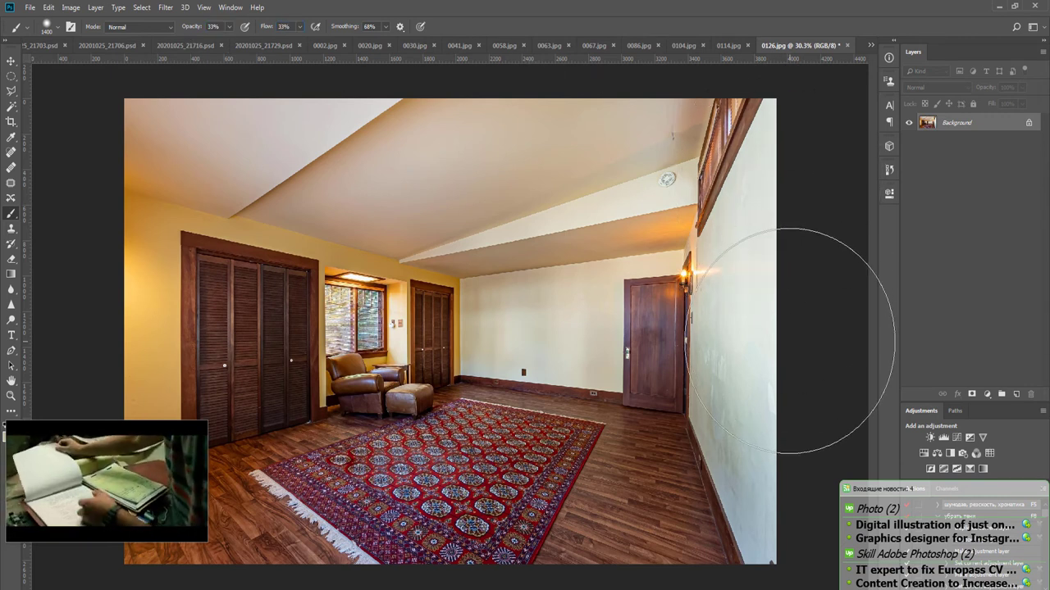
key(bracketleft)
key(bracketleft)
key(bracketleft)
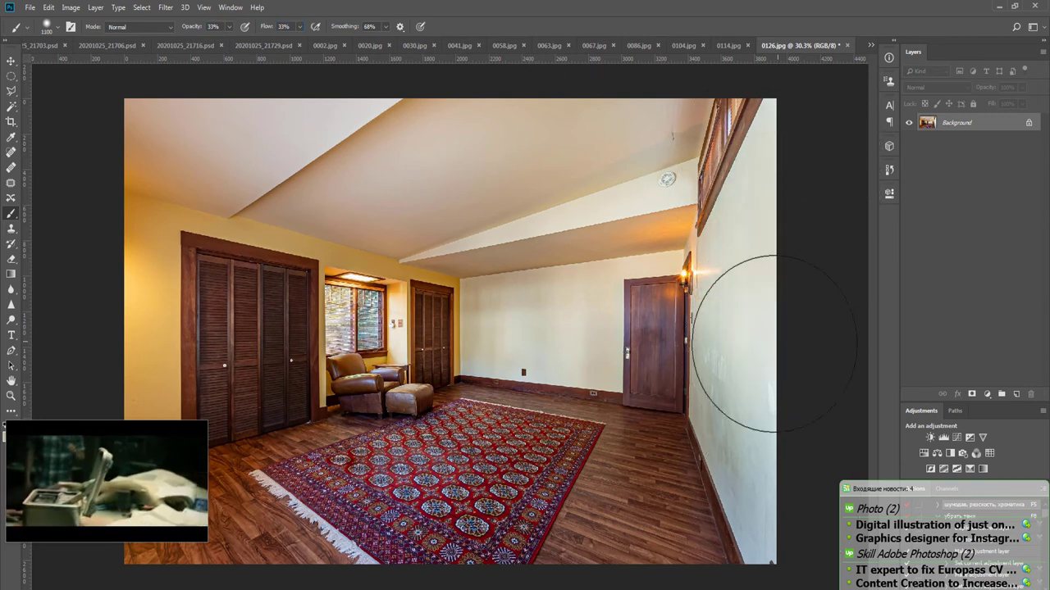
Close 0126.jpg, saving its changes as JPEG
key(ctrl+w)
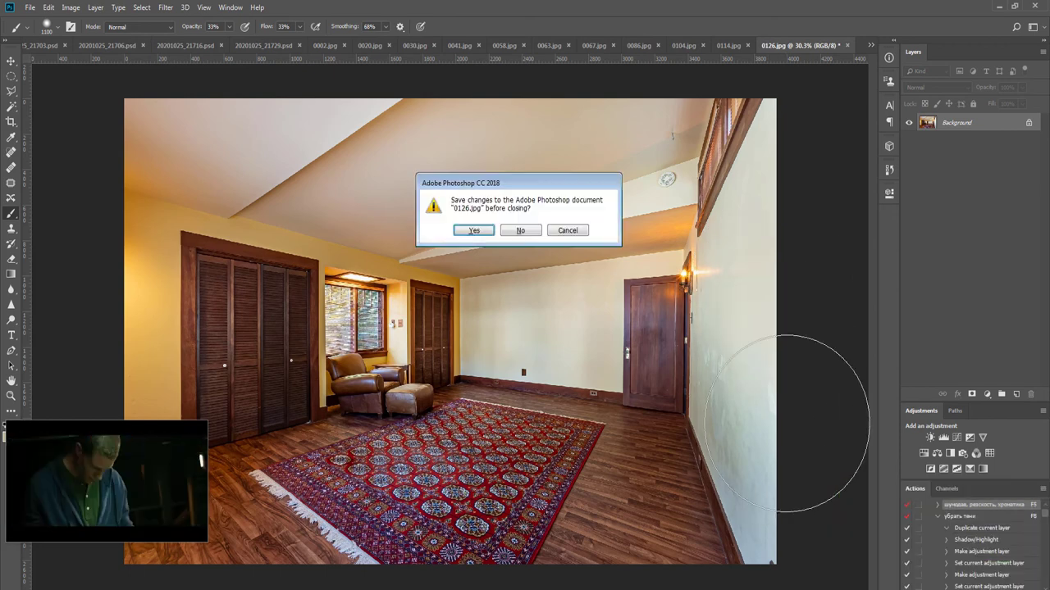
key(Return)
key(Return)
key(v)
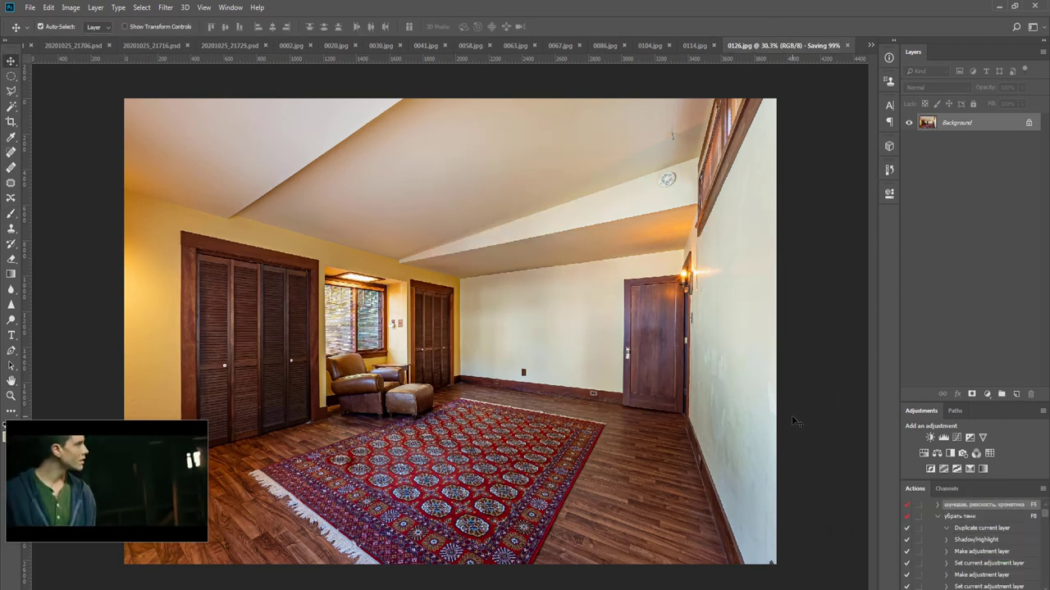
Hide the 0114-2 exposure in 0114.jpg behind a black mask and paint white over the far window at brush size 1000
alt+click(973, 396)
key(b)
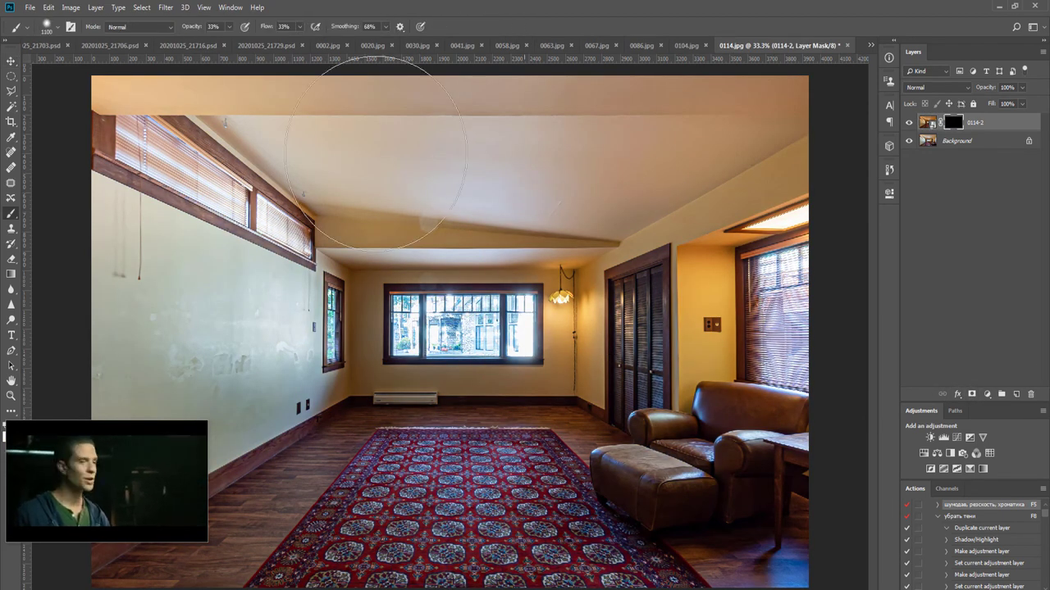
key(bracketleft)
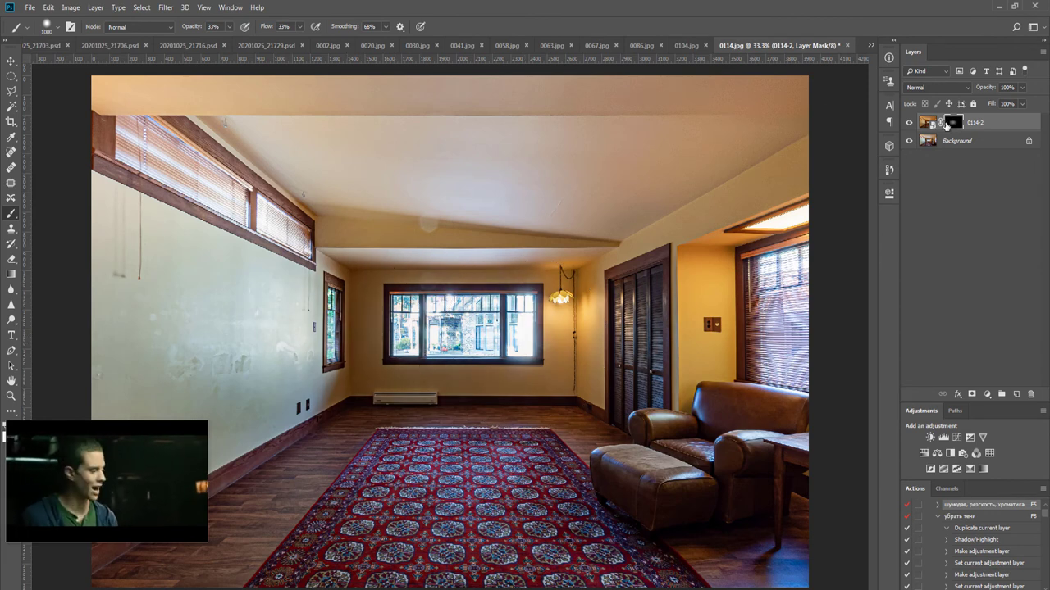
Compare the image with the 0114-2 mask off and on, and paint white over the right-hand window at 58% opacity
shift+click(952, 122)
shift+click(952, 122)
drag(787, 344, 800, 314)
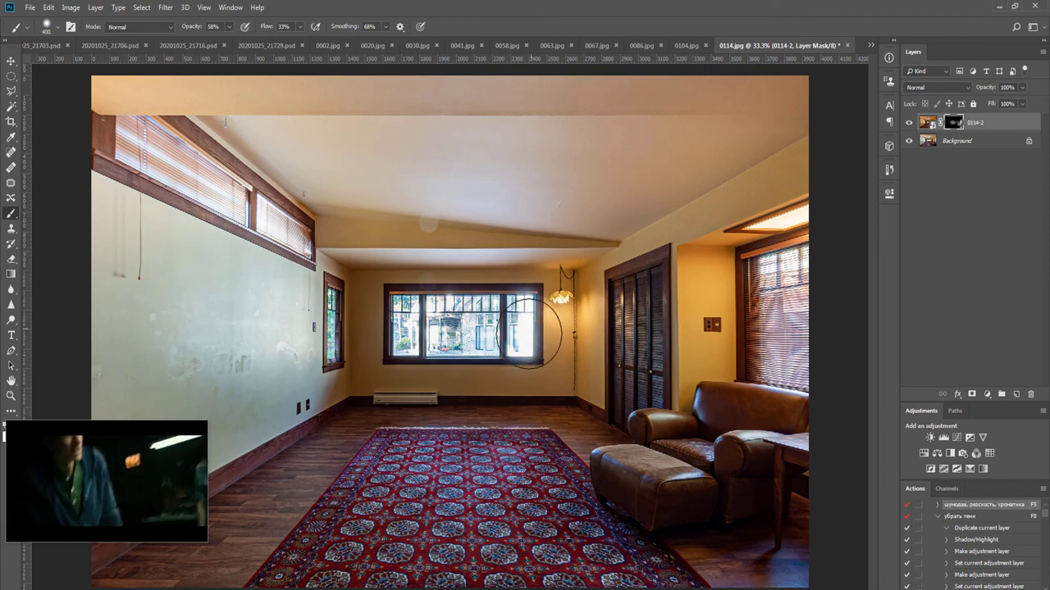
Enlarge the brush to 1400 and paint the 0114-2 mask around the far wall and small side window
key(bracketright)
key(bracketright)
key(bracketright)
key(bracketright)
key(bracketright)
key(bracketright)
key(bracketright)
key(bracketright)
key(bracketright)
key(bracketright)
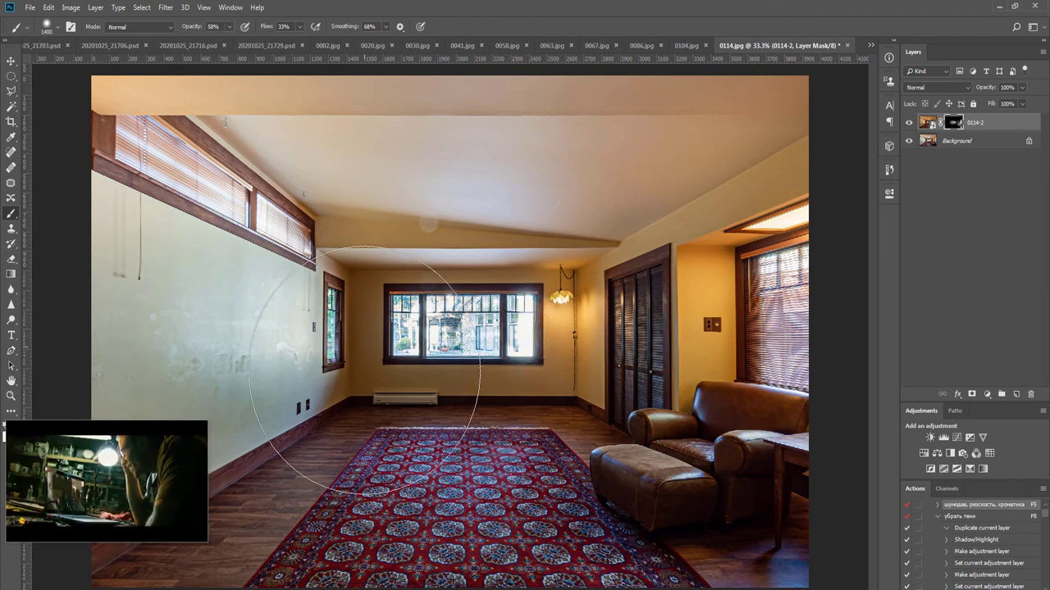
Reduce the brush to 500 and paint the 0114-2 mask over the far window and the high windows above the left wall
key(bracketleft)
key(bracketleft)
key(bracketleft)
key(bracketleft)
key(bracketleft)
key(bracketleft)
key(bracketleft)
key(bracketleft)
key(bracketleft)
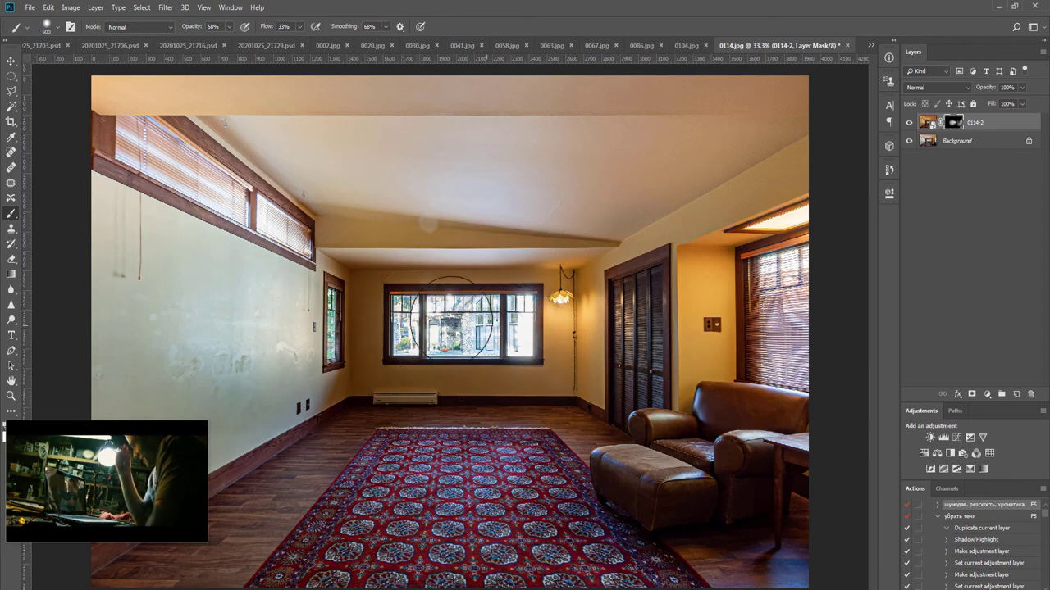
key(bracketright)
drag(164, 166, 296, 245)
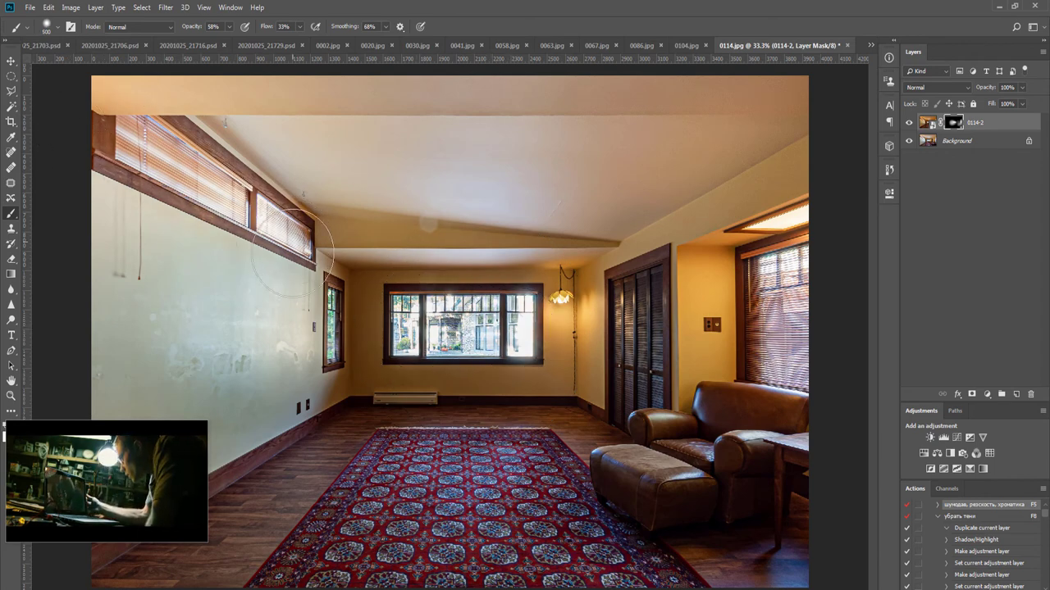
Paint the 0114-2 mask over the stained left wall with a greatly enlarged brush
key(bracketright)
key(bracketright)
key(bracketright)
key(bracketright)
key(bracketright)
key(bracketright)
key(bracketright)
key(bracketright)
key(bracketright)
key(bracketright)
key(bracketright)
key(bracketright)
key(bracketright)
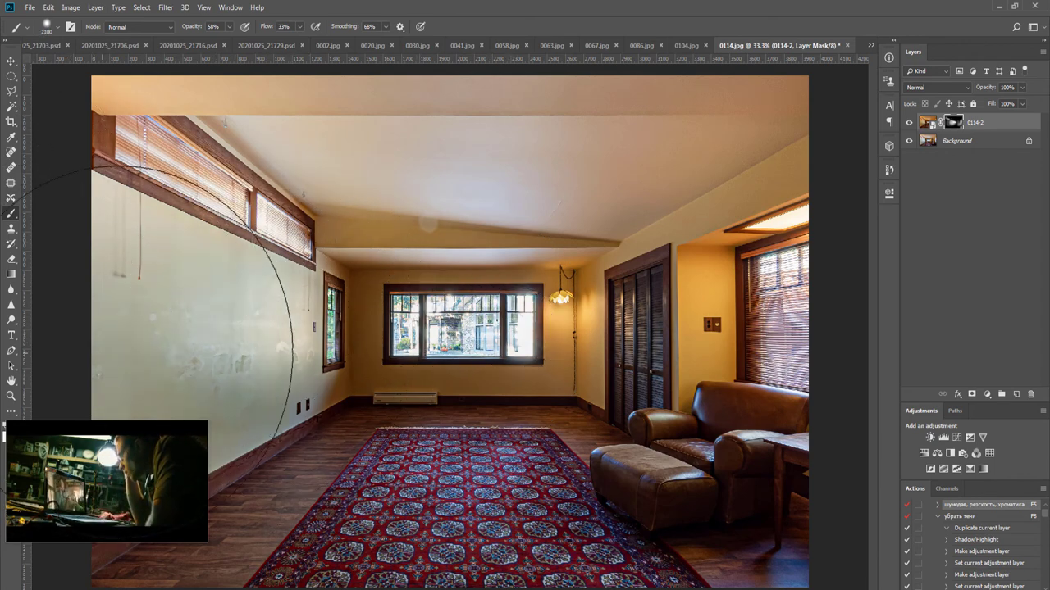
Reduce the brush to 1000 for touching up the 0114-2 mask around the armchair and side table
key(bracketleft)
key(bracketleft)
key(bracketleft)
key(bracketleft)
key(bracketleft)
key(bracketleft)
key(bracketleft)
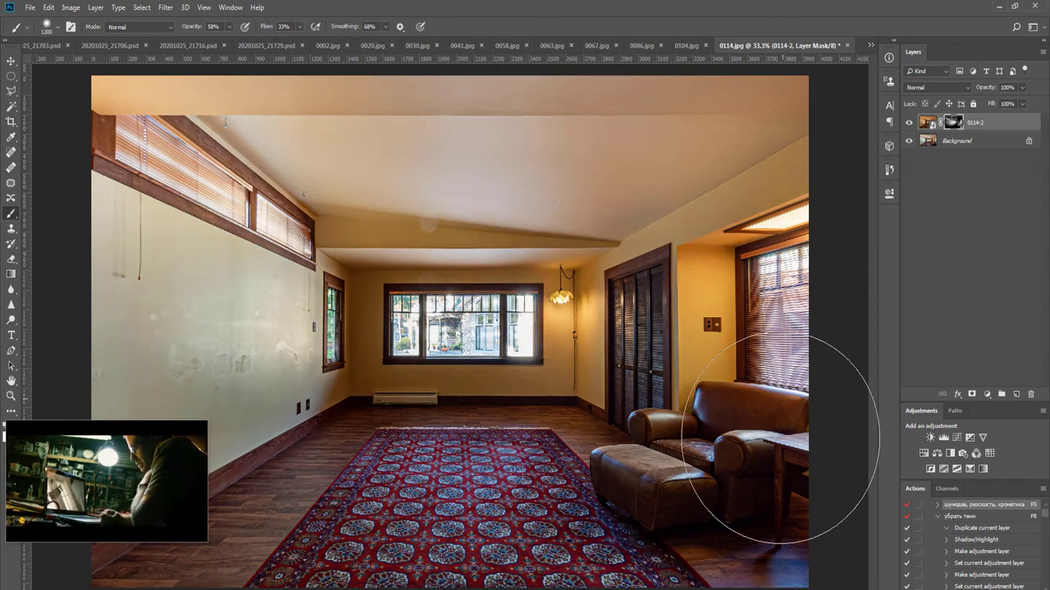
key(bracketleft)
key(bracketleft)
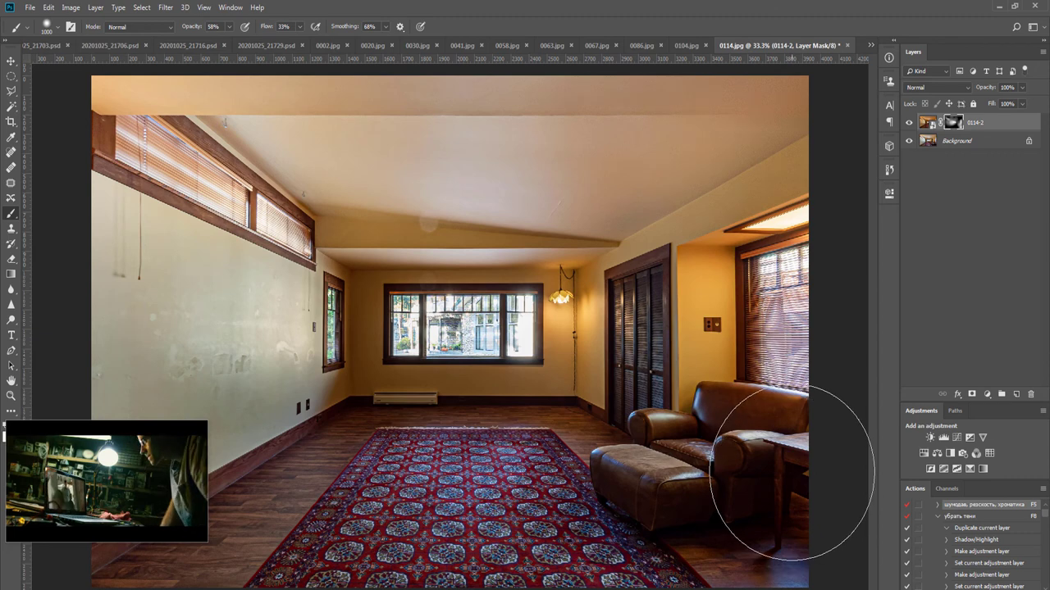
Add the recorded Hue/Saturation color correction above the 0114-2 layer and flatten the image
scroll(787, 471, down, 2)
key(F3)
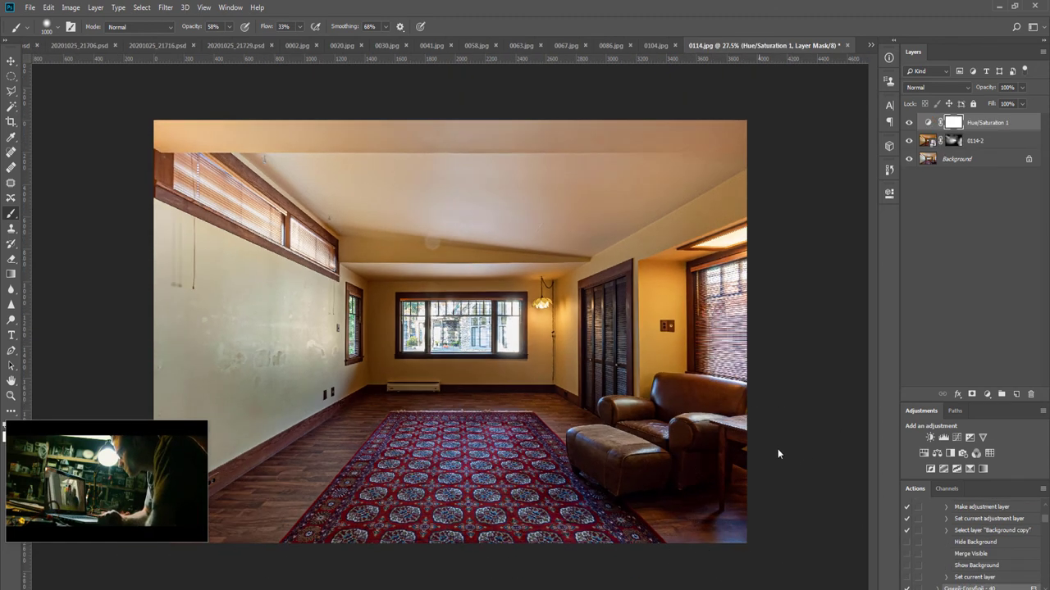
key(ctrl+shift+e)
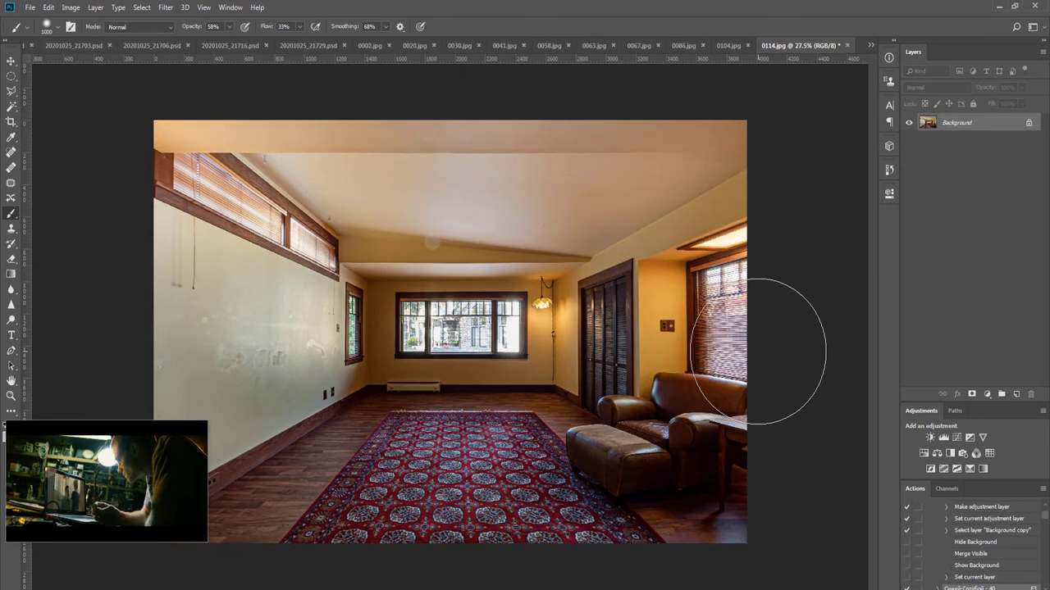
Run the shadow-removal action on 0114.jpg, reduce the opacity of its lightened result, and flatten the image
key(F2)
key(F8)
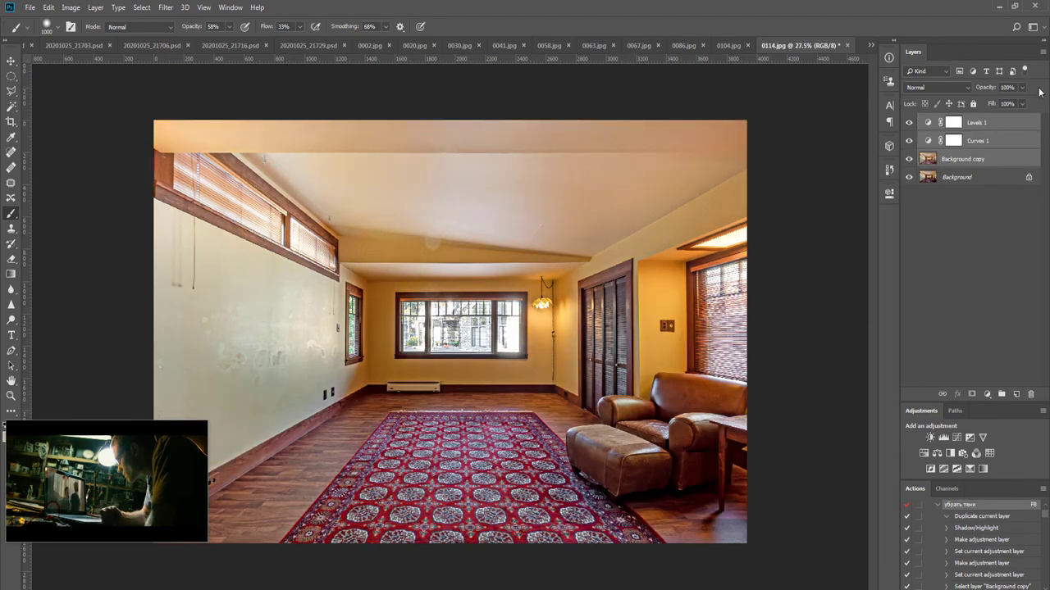
click(1005, 101)
key(ctrl+shift+e)
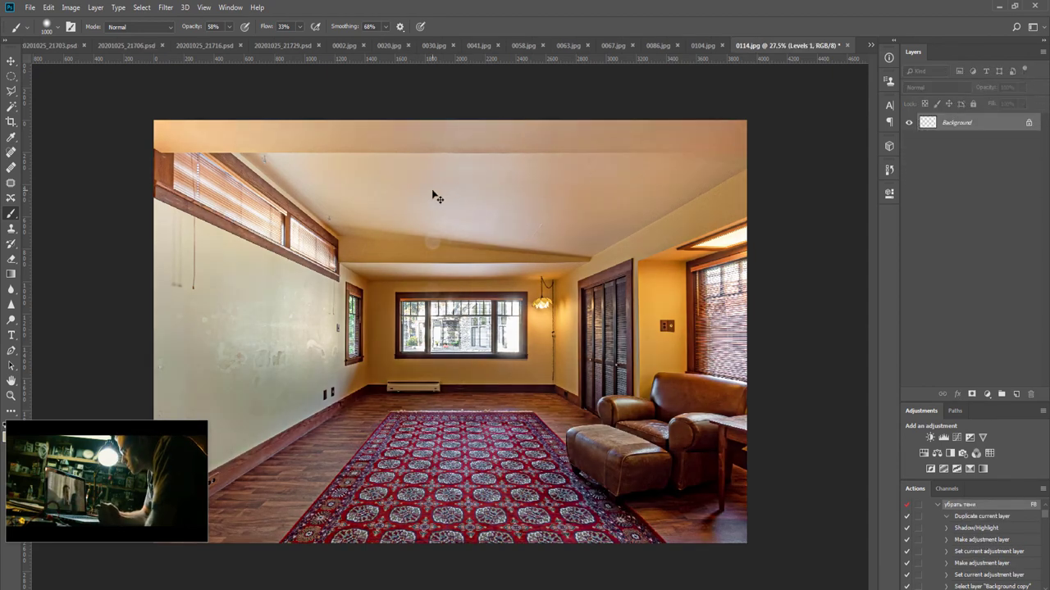
Clone out the lens flare spots on the ceiling beam and above the far window on a separate layer, and merge it down
key(s)
scroll(412, 216, up, 4)
scroll(412, 215, up, 4)
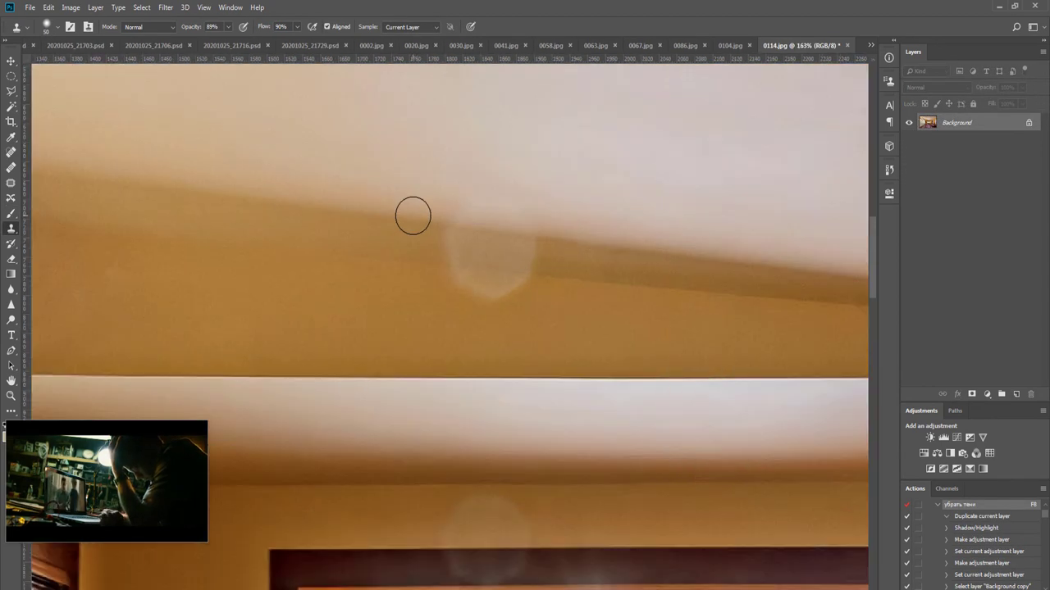
key(ctrl+shift+alt+n)
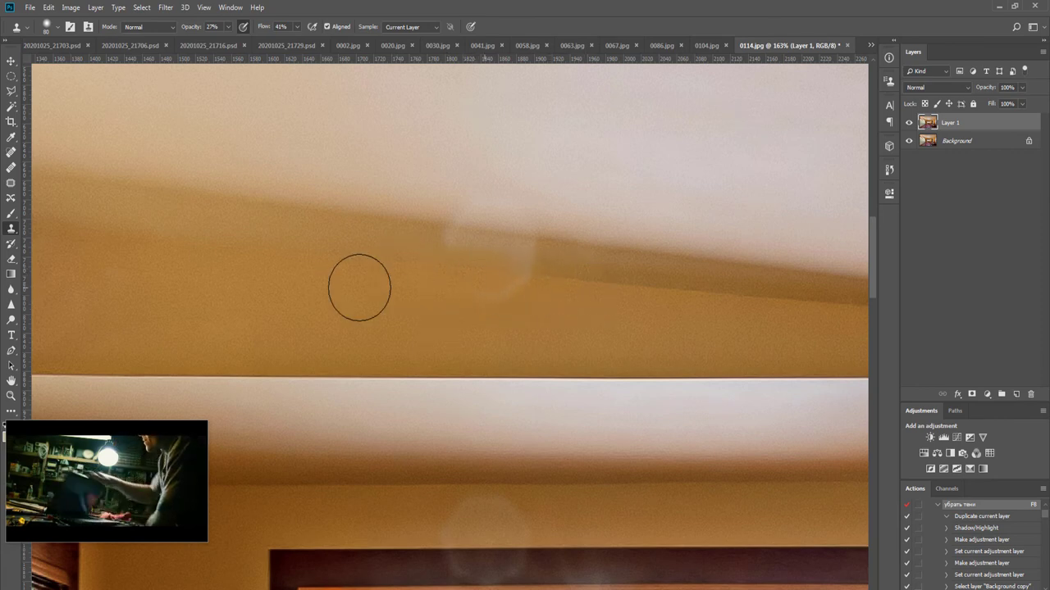
mouse_move(566, 237)
mouse_down()
mouse_move(502, 229)
mouse_move(588, 244)
mouse_move(487, 218)
mouse_move(611, 225)
mouse_move(440, 203)
mouse_up()
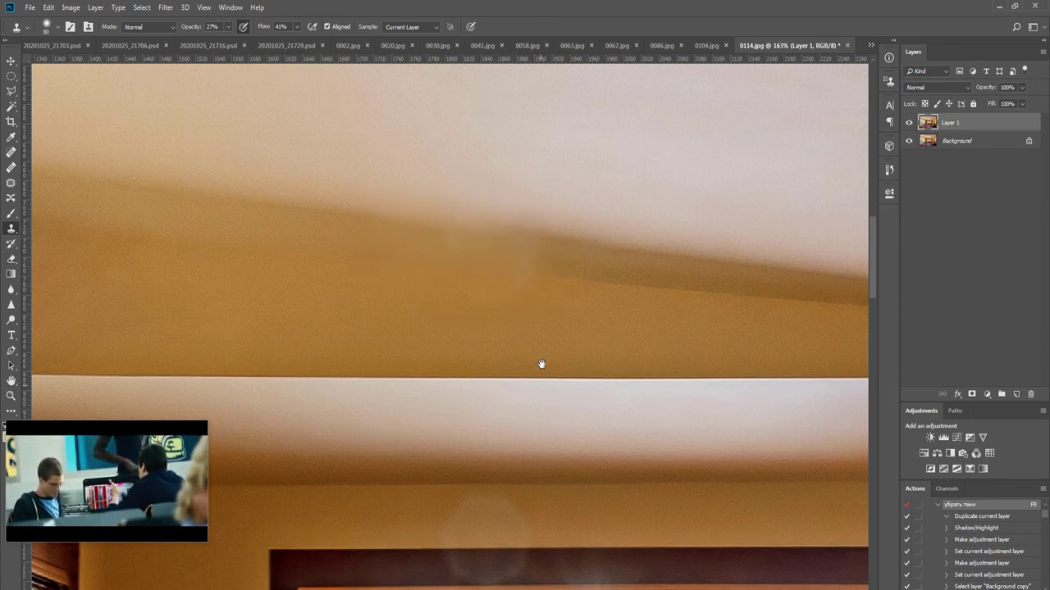
drag(541, 364, 548, 228)
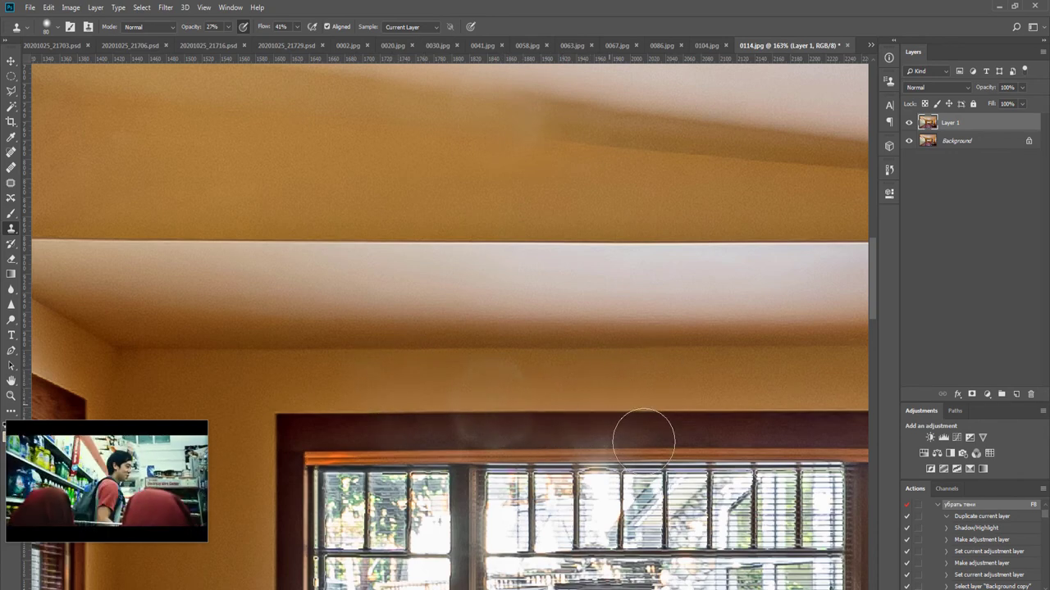
scroll(593, 403, down, 10)
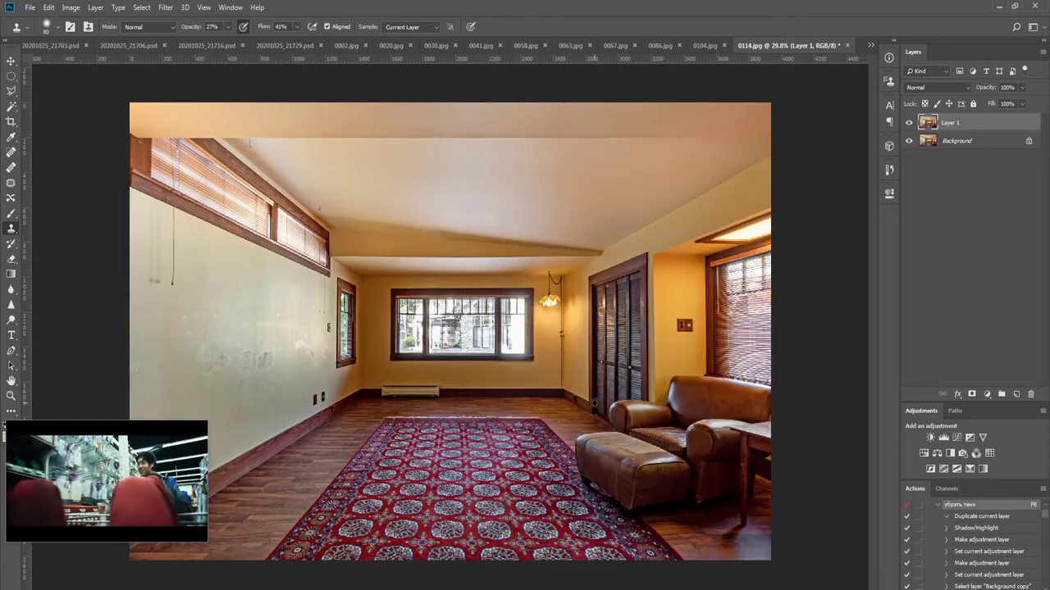
key(ctrl+e)
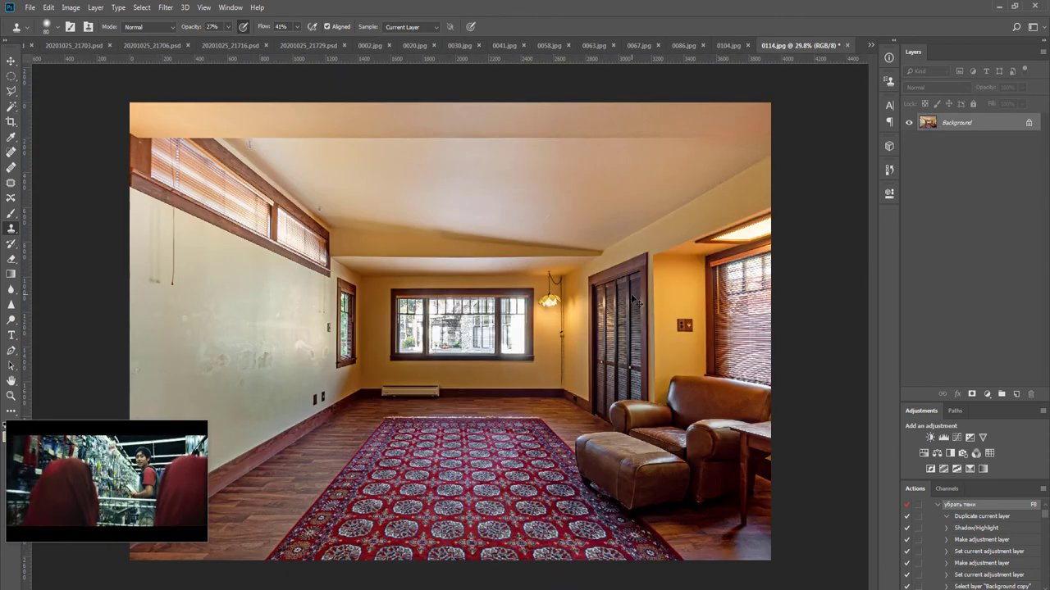
Save and close 0114.jpg as a progressive JPEG at quality 12
key(o)
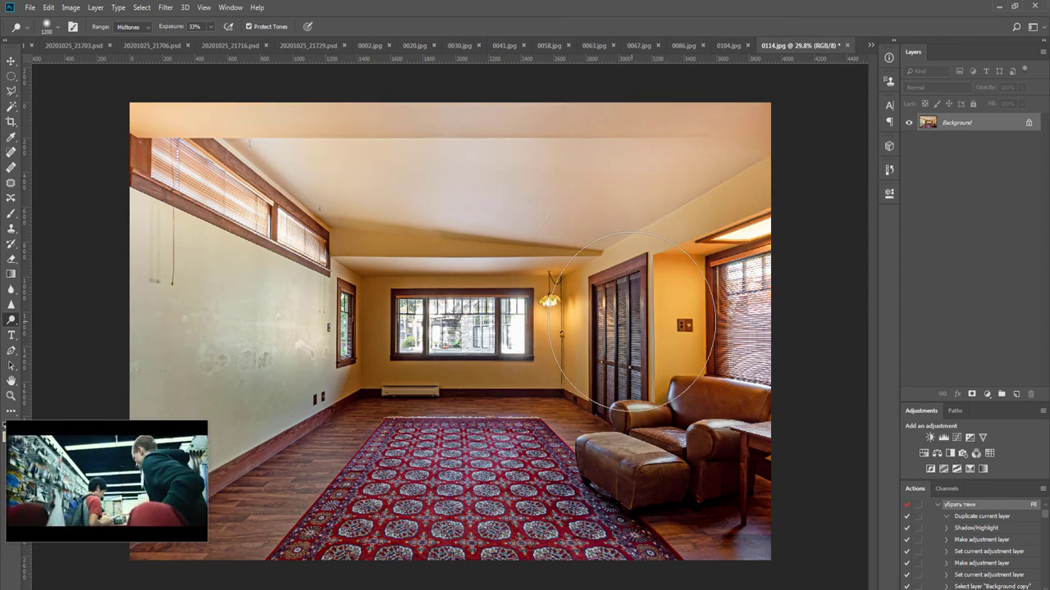
key(ctrl+w)
key(Return)
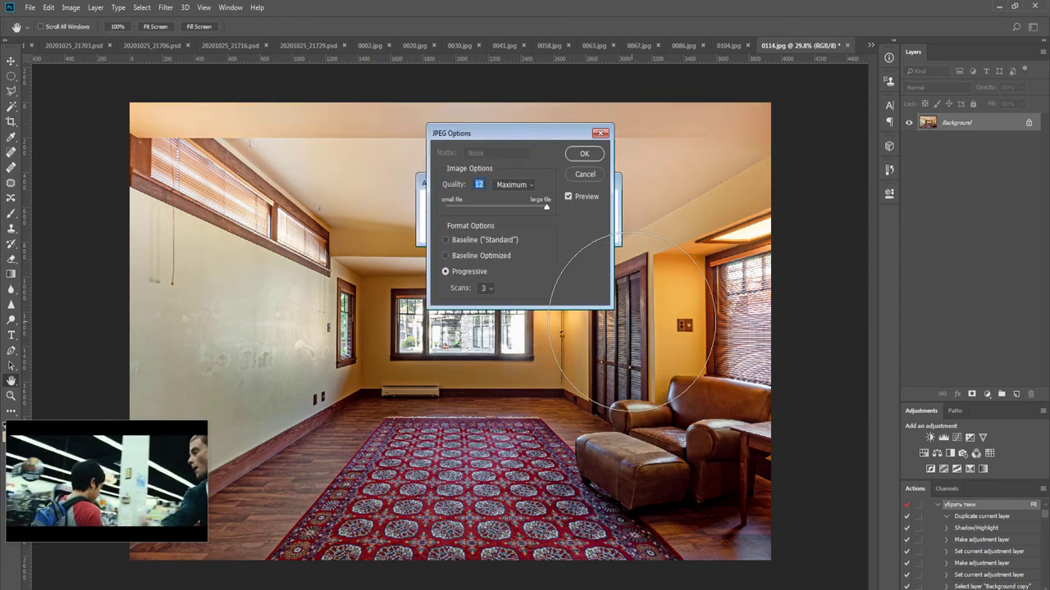
key(Return)
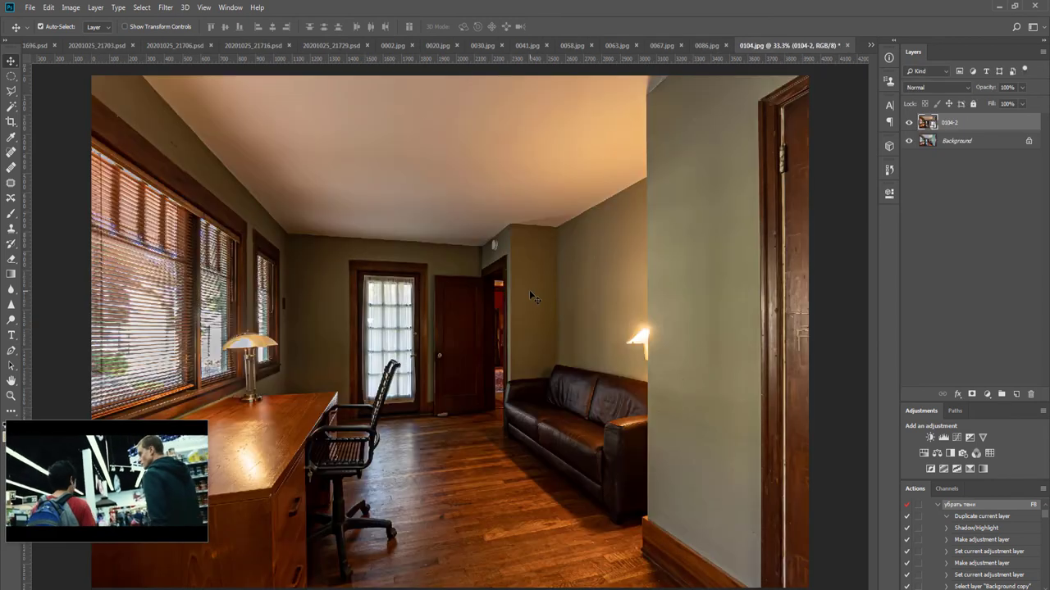
Add a black mask to the 0104-2 layer and paint it over the floor, glass door and windows with a 1000 brush
scroll(529, 292, down, 2)
alt+click(972, 394)
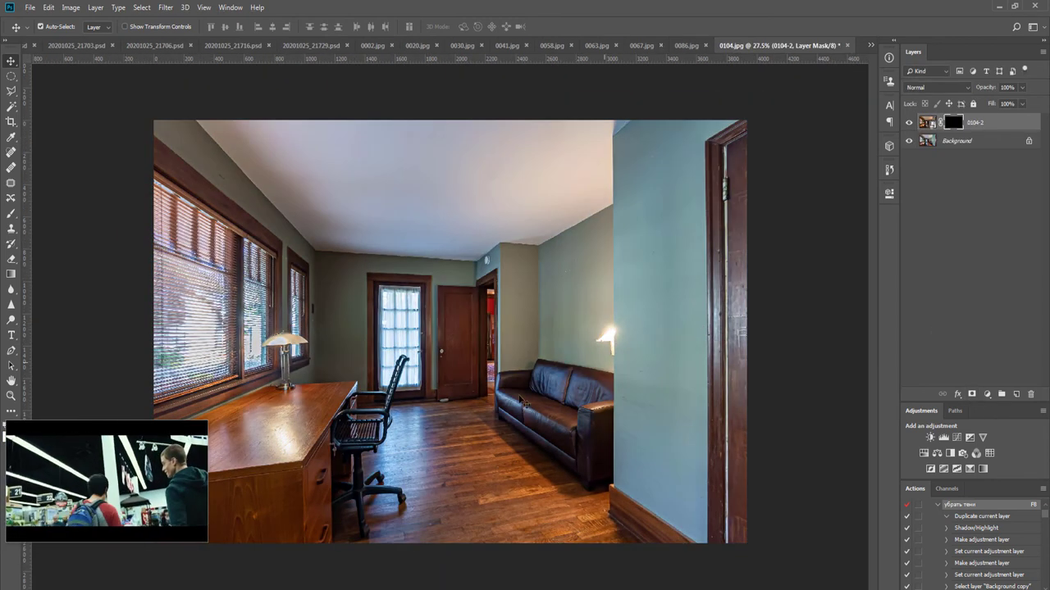
key(b)
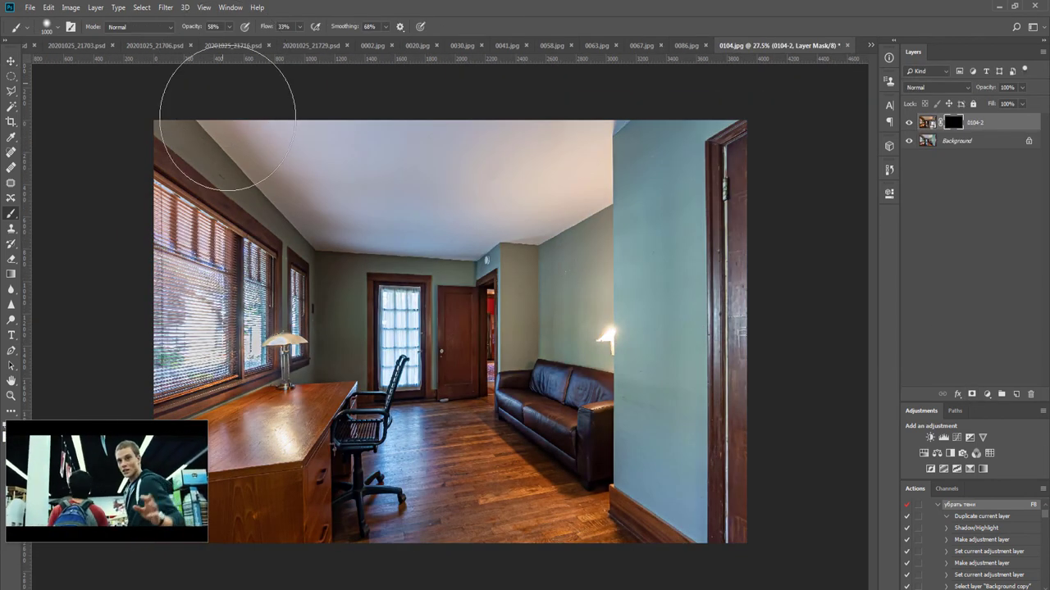
drag(399, 352, 381, 553)
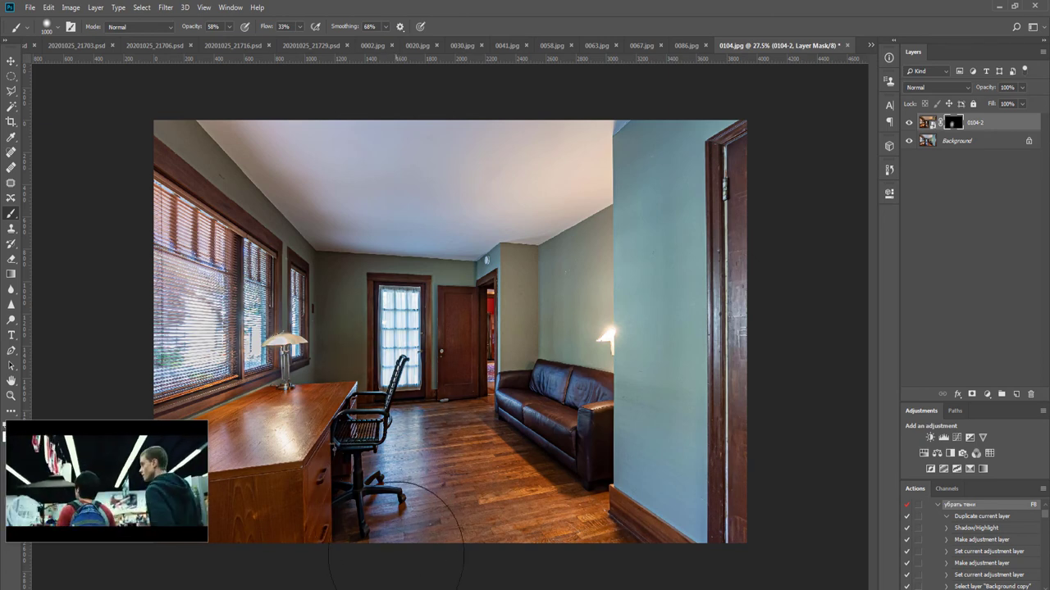
mouse_move(528, 410)
mouse_down()
mouse_move(539, 433)
mouse_move(504, 520)
mouse_move(347, 520)
mouse_move(394, 418)
mouse_up()
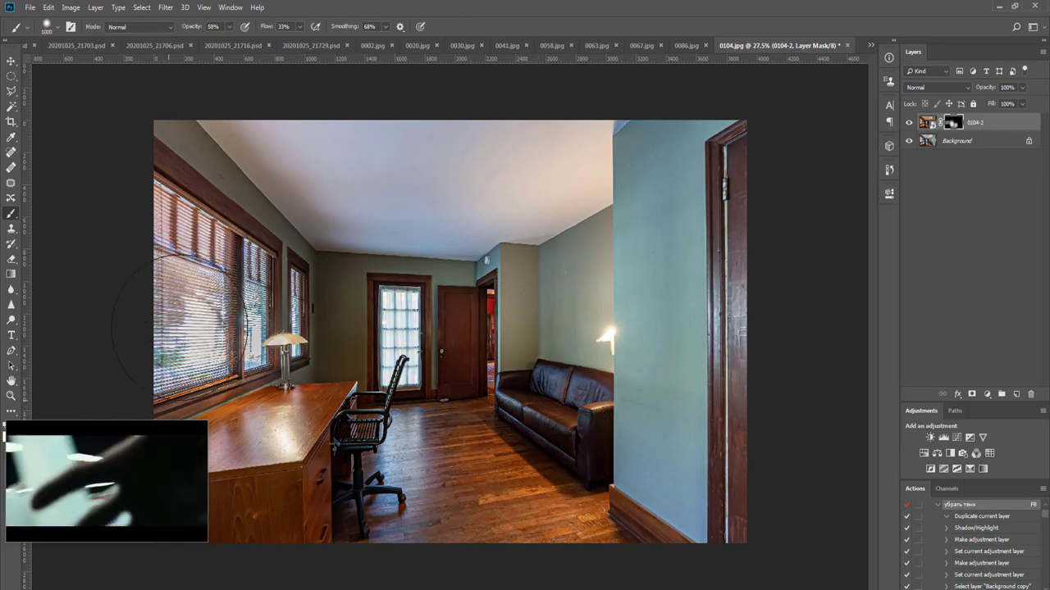
Neutralize the blue wall cast in 0104.jpg with the recorded Hue/Saturation correction and flatten the image
key(F8)
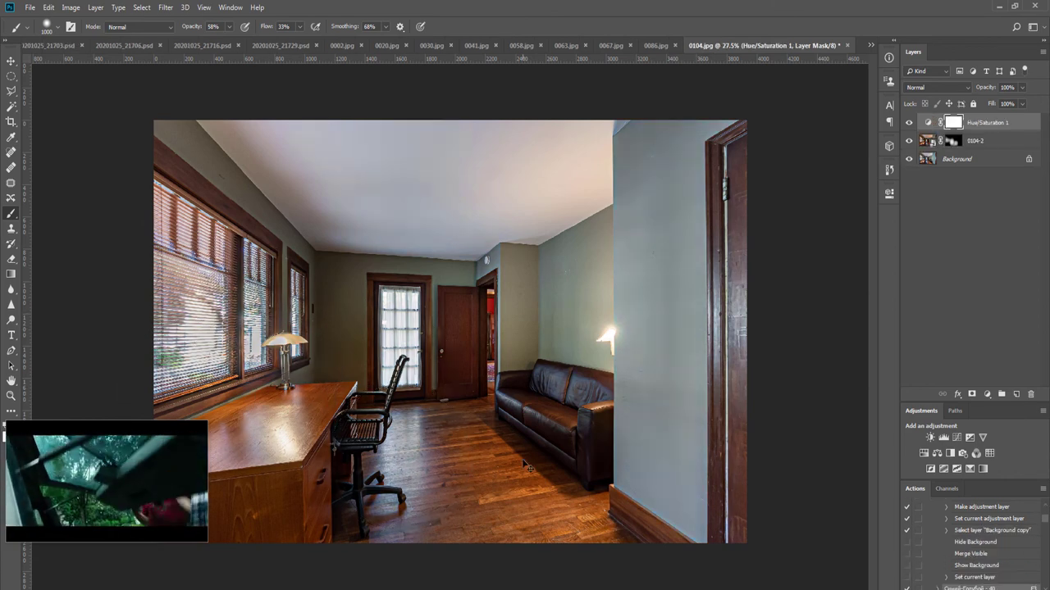
key(ctrl+shift+e)
Run the shadow-removal action on 0104.jpg at reduced opacity, followed by the noise reduction, sharpening and chromatic aberration action
key(F2)
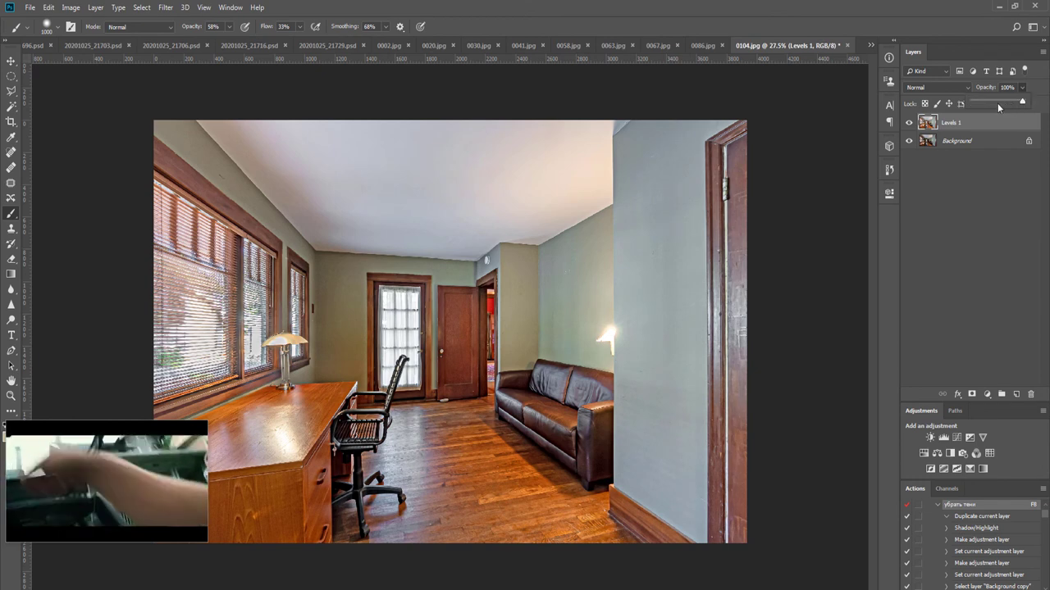
drag(998, 107, 997, 106)
key(F5)
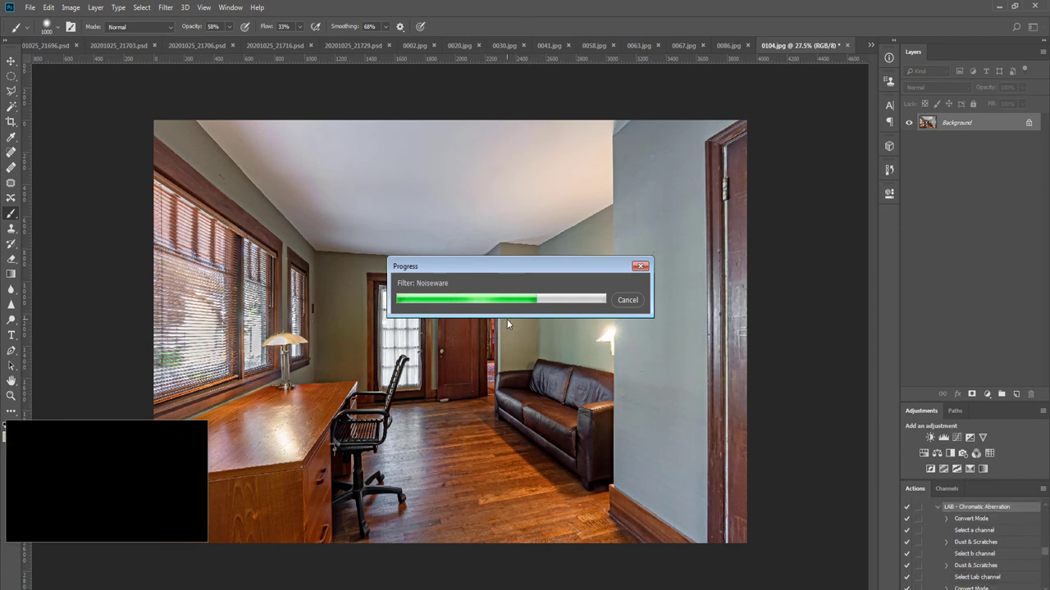
Dodge the midtones of the wooden floor with a 1200 brush at 33% exposure, and save and close 0104.jpg
key(o)
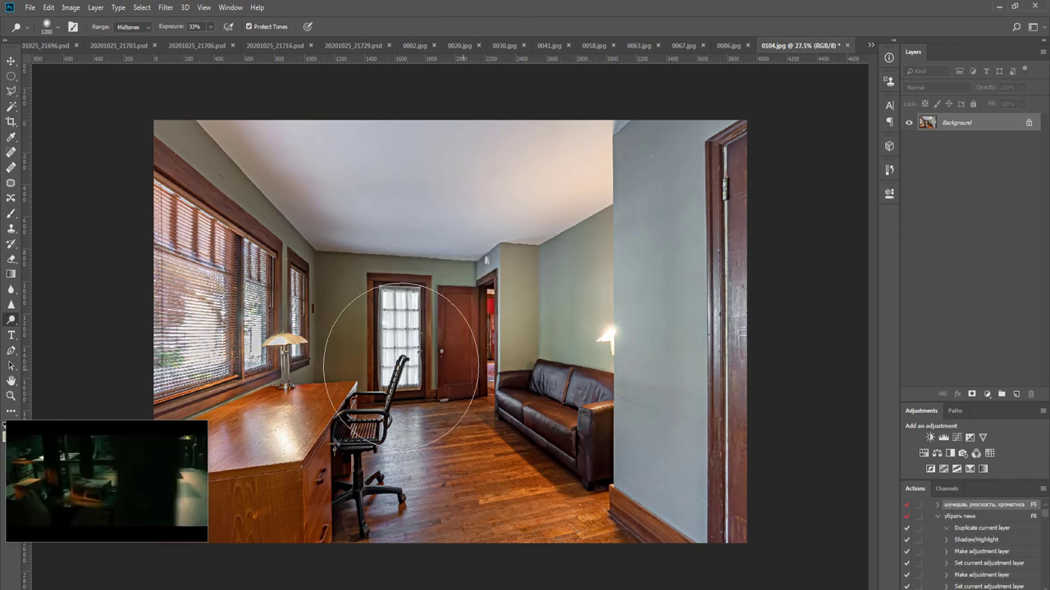
drag(474, 448, 576, 495)
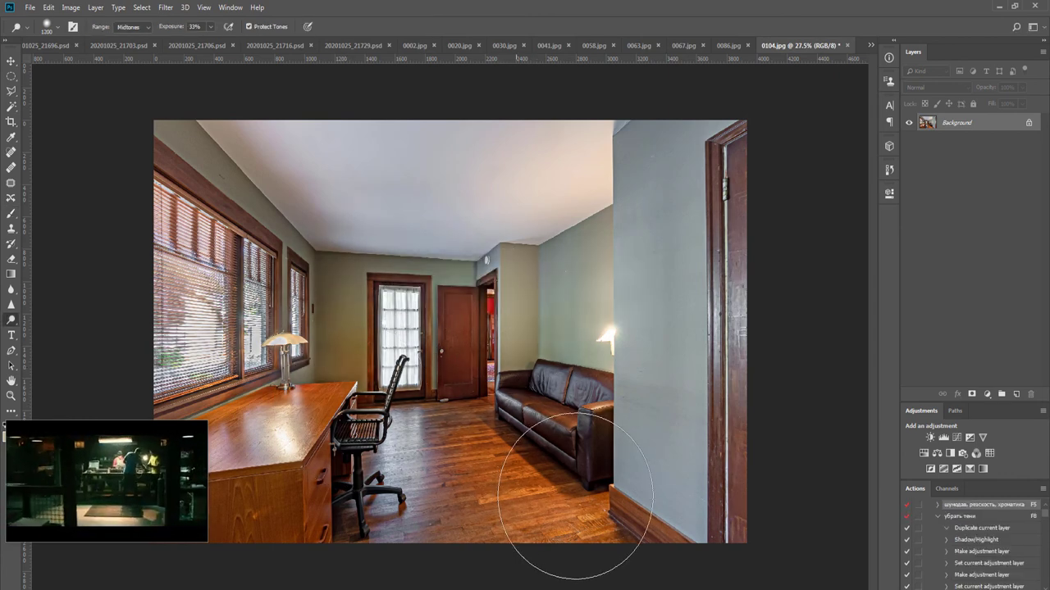
key(ctrl+w)
key(Return)
key(Return)
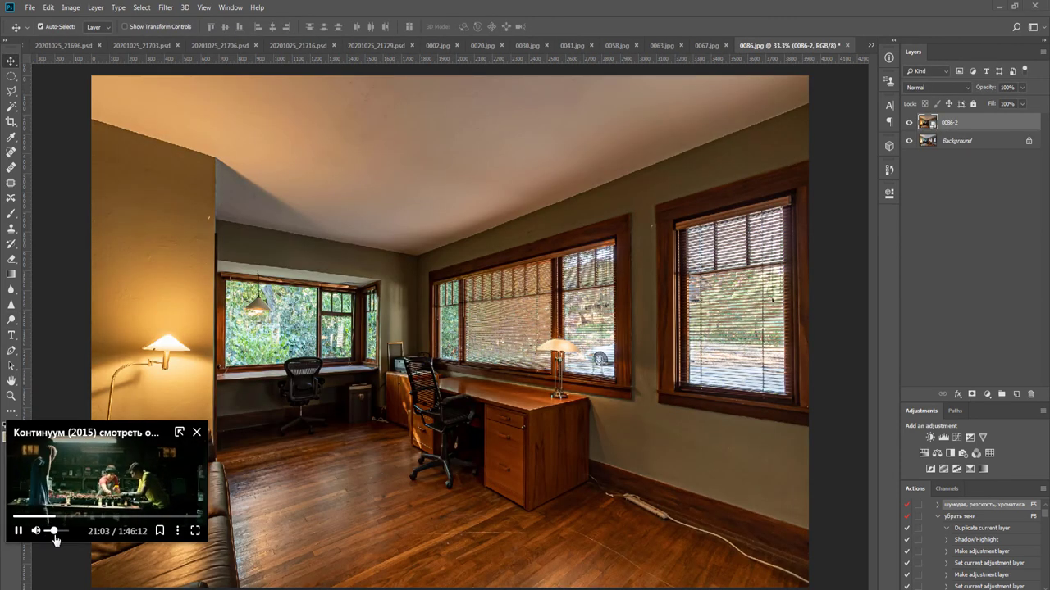
Add a black mask to the 0086-2 layer and paint it over the far bay window with a 1000 brush
key(ctrl+minus)
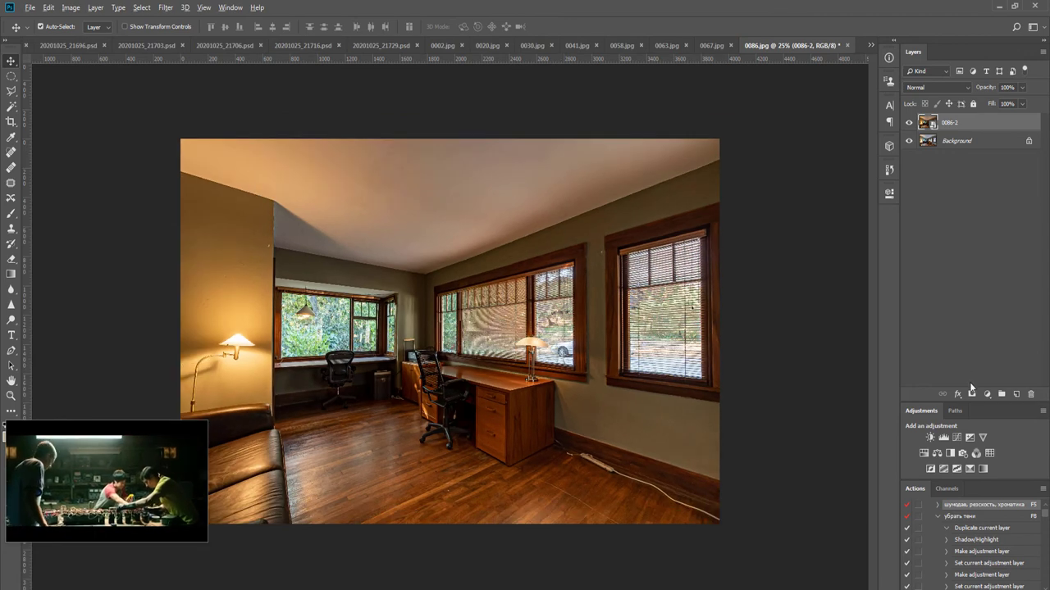
alt+click(971, 395)
key(b)
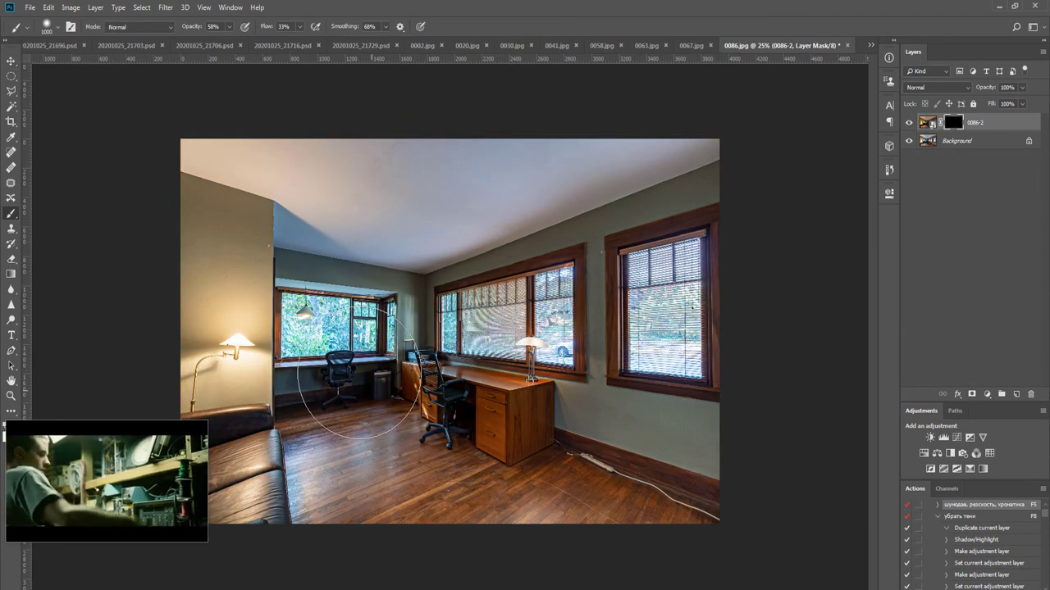
mouse_move(354, 334)
mouse_down()
mouse_move(310, 343)
mouse_move(312, 331)
mouse_up()
Paint the 0086-2 mask over the desk windows, the large side window and the ceiling, varying the brush between 900 and 1200
key(bracketright)
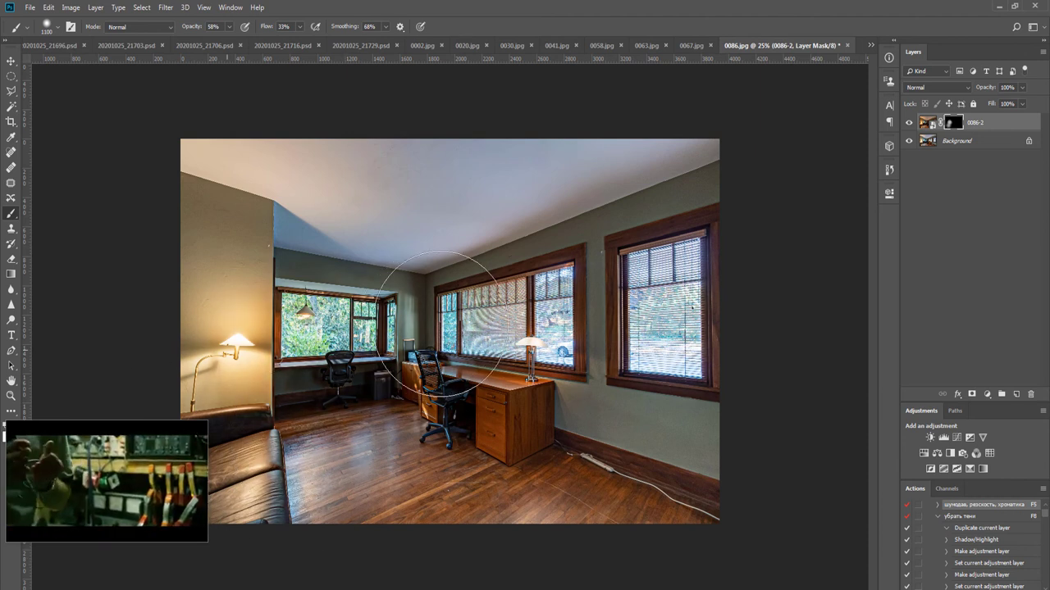
key(bracketleft)
key(bracketleft)
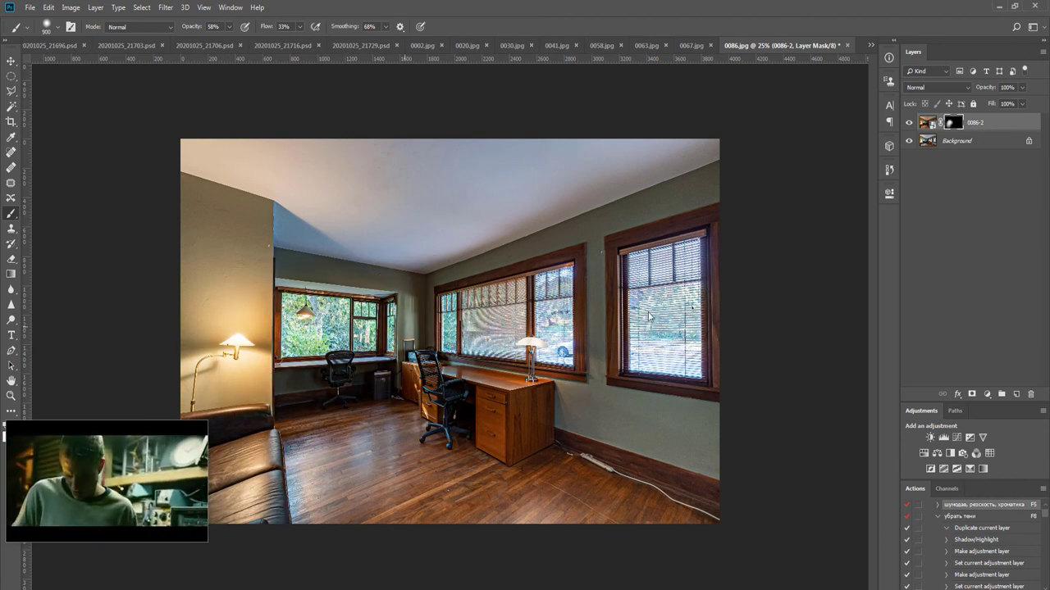
key(bracketright)
key(bracketright)
key(bracketright)
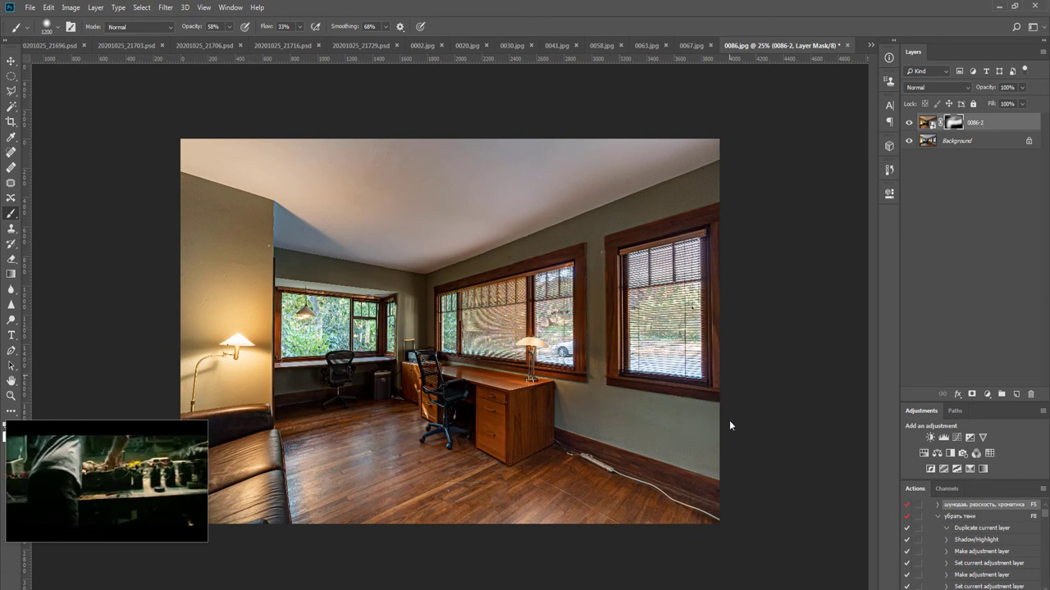
Color-correct and brighten 0086.jpg, flatten it, and run the noise reduction, sharpening and chromatic aberration action
key(F3)
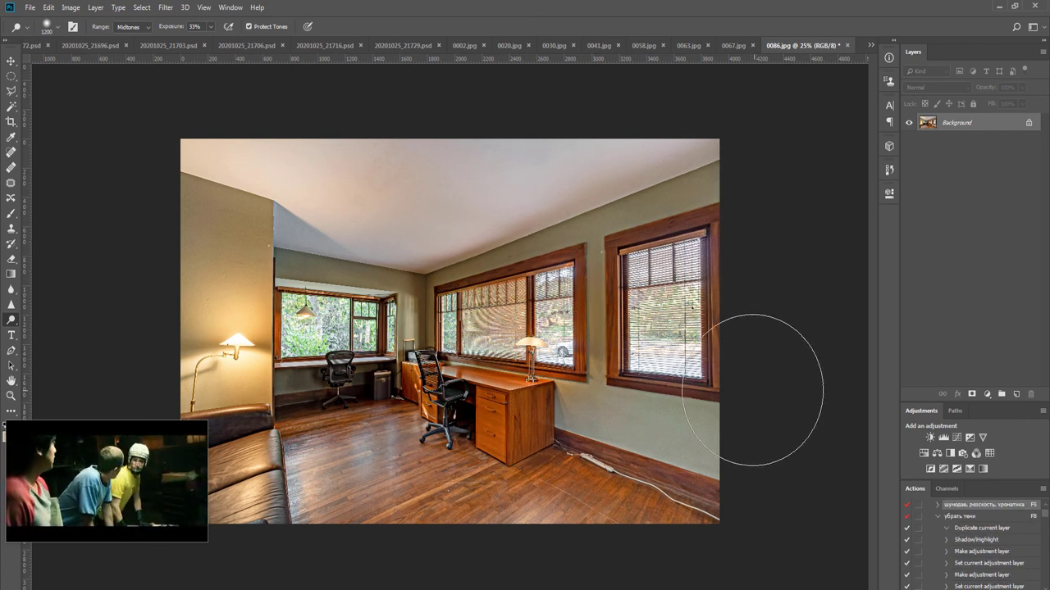
key(F5)
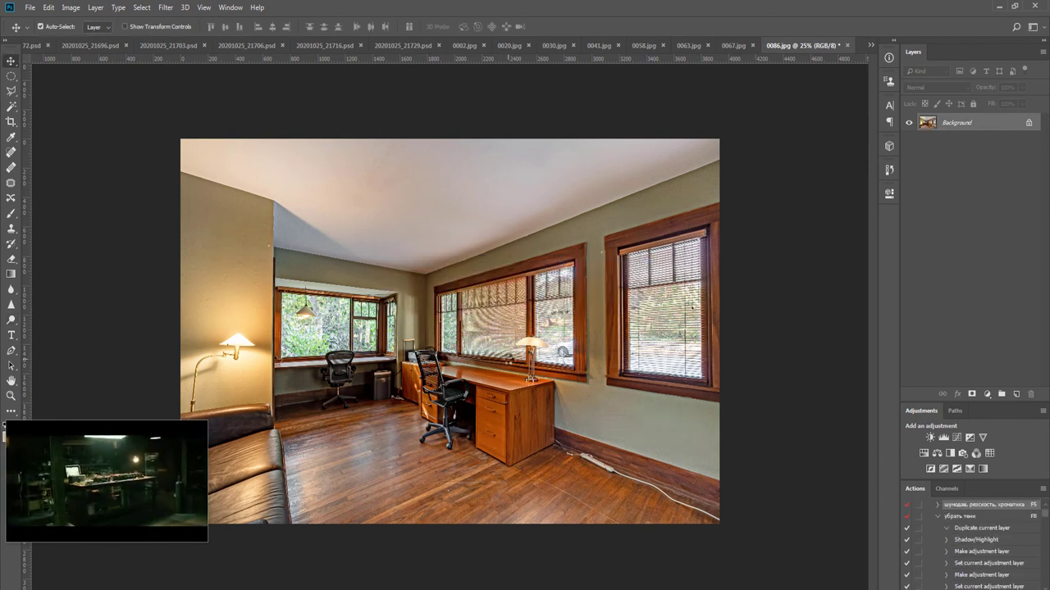
Save 0086.jpg as JPEG and close it
key(ctrl+w)
key(Return)
key(Return)
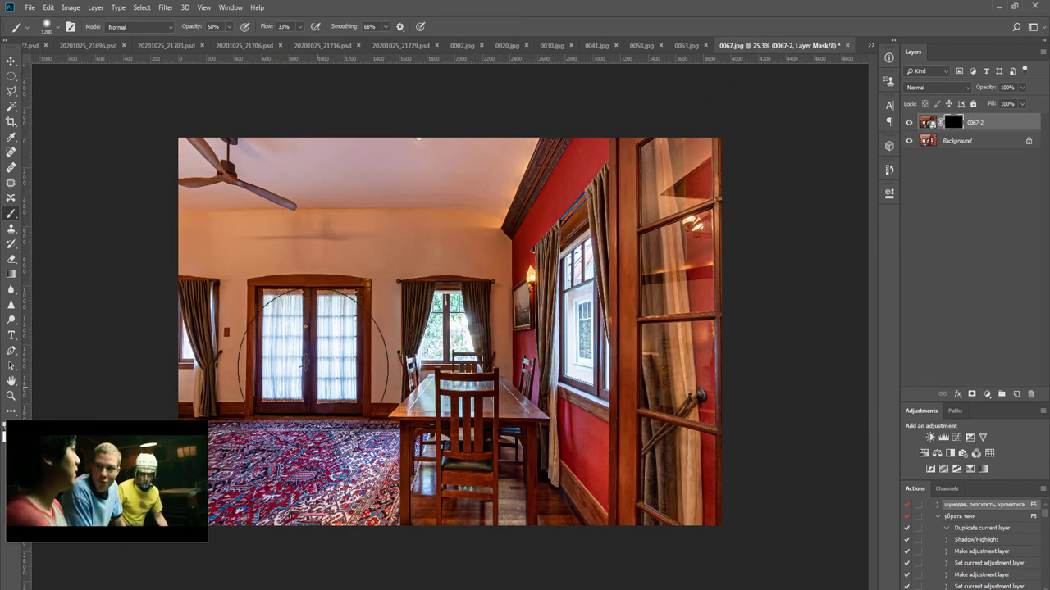
Paint the black 0067-2 mask over the French doors, the far window and the surrounding wall with a 1200 brush
click(315, 369)
click(432, 353)
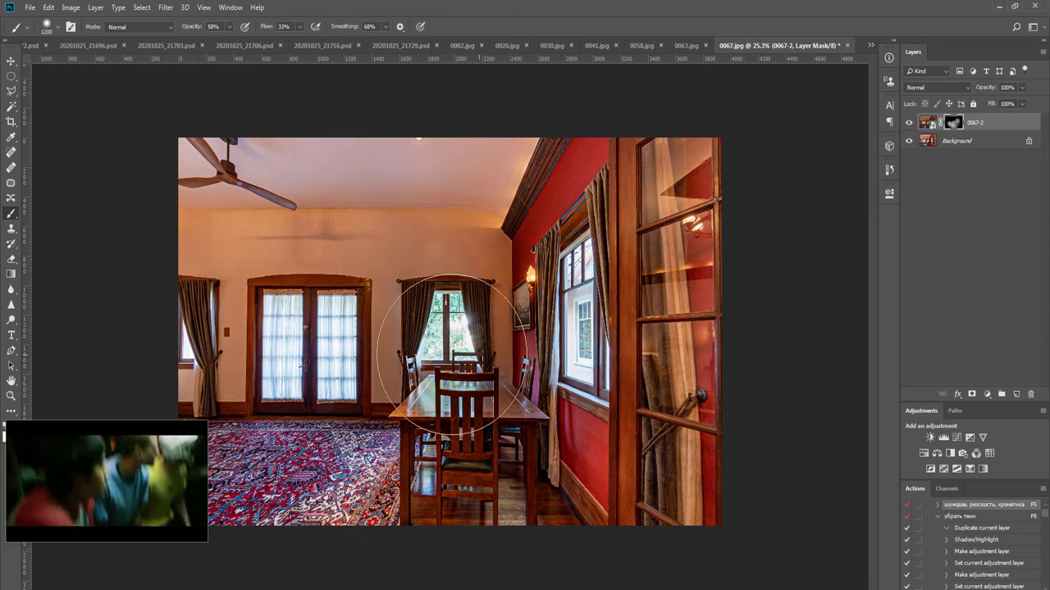
click(251, 361)
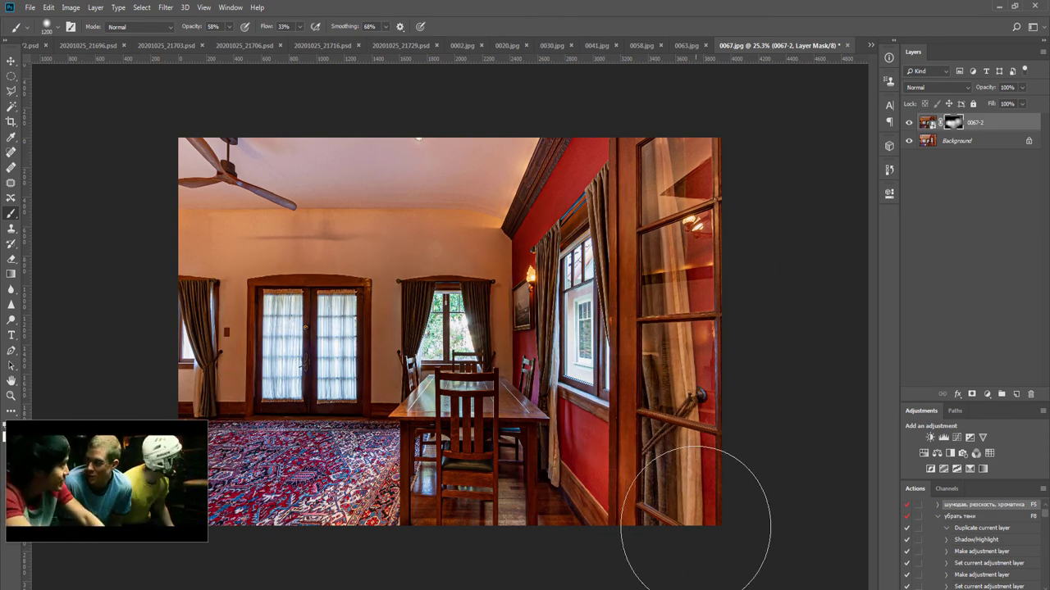
Flatten 0067.jpg, apply the red/yellow desaturation action at about 39% layer opacity, and merge the result
key(ctrl+e)
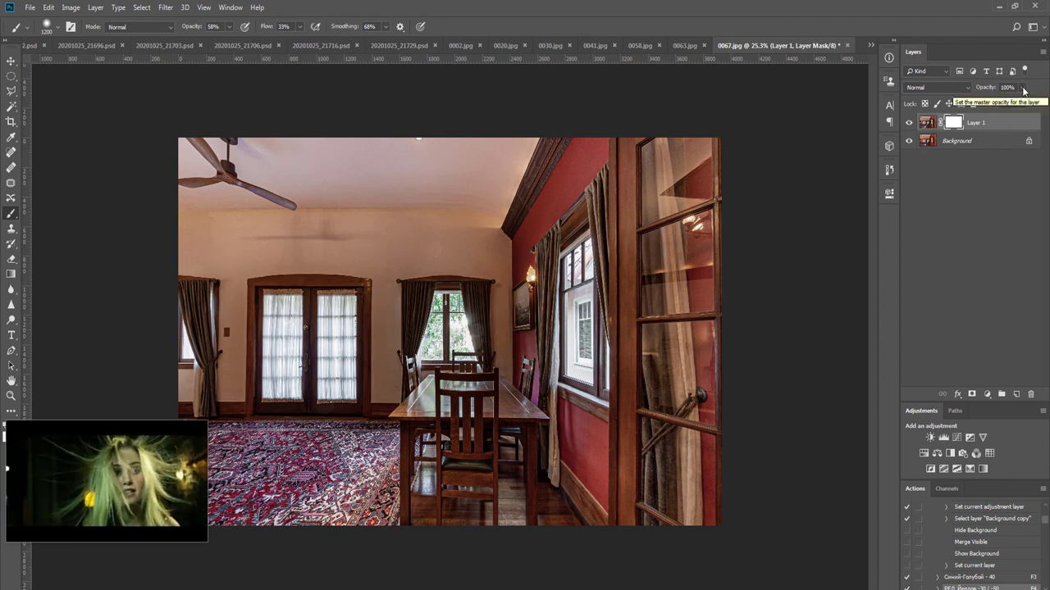
click(1023, 88)
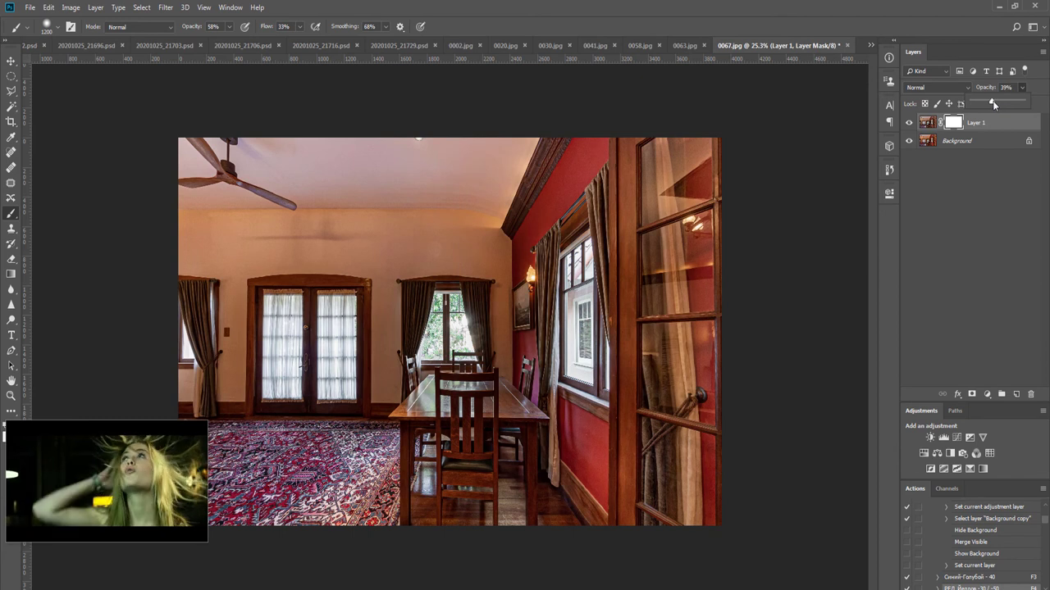
drag(989, 107, 989, 108)
key(ctrl+e)
Brighten the walls, ceiling, table and floor with a 1200 Dodge brush and run the noise reduction, sharpening and chromatic aberration action
key(o)
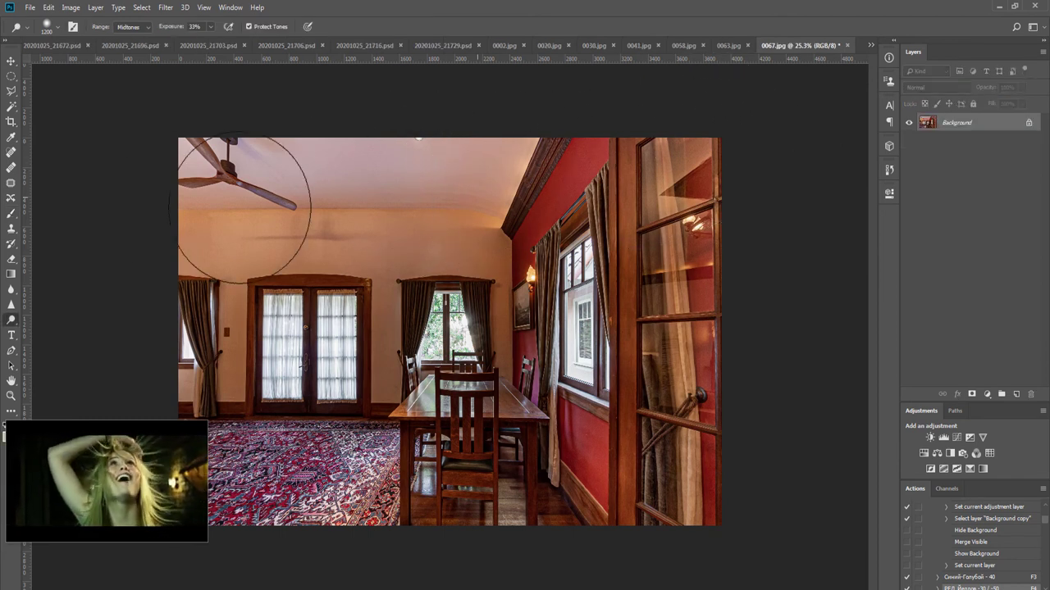
drag(187, 225, 459, 224)
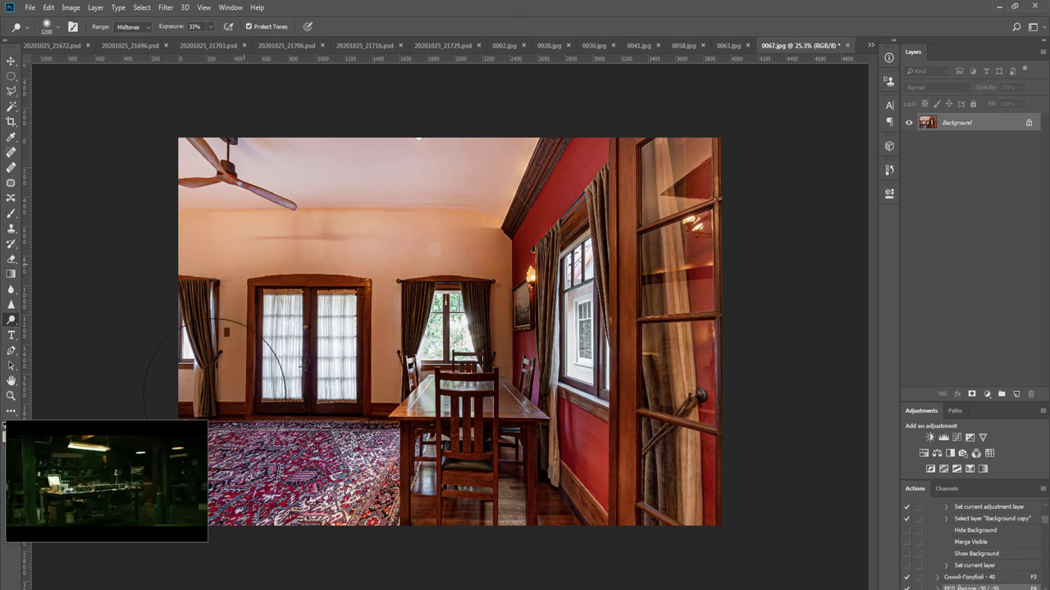
click(218, 360)
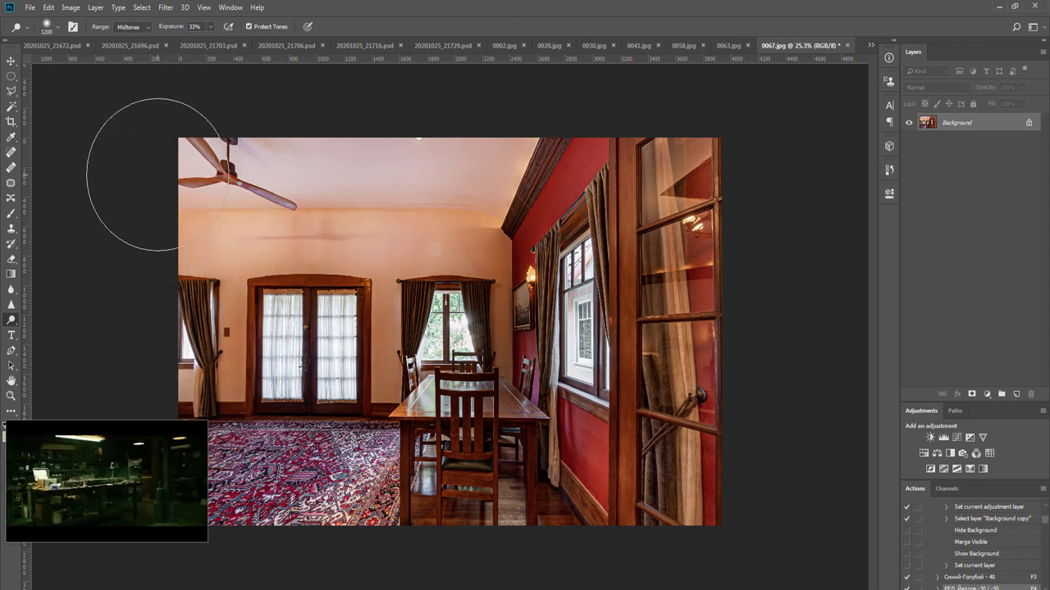
click(524, 418)
key(F5)
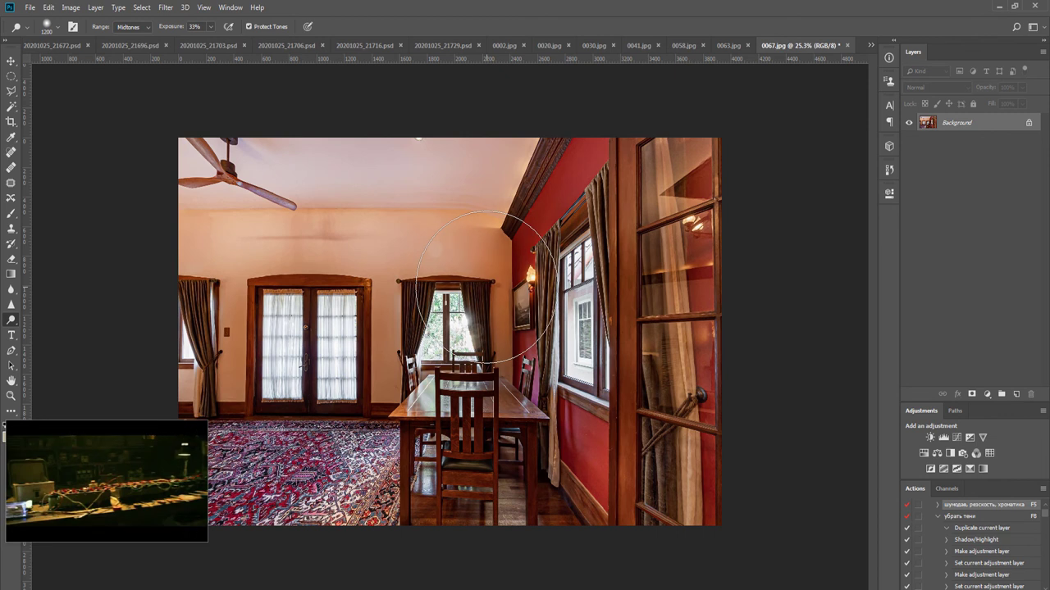
mouse_move(495, 389)
mouse_down()
mouse_move(496, 325)
mouse_move(499, 424)
mouse_move(550, 486)
mouse_move(546, 513)
mouse_move(462, 509)
mouse_move(647, 511)
mouse_move(681, 373)
mouse_move(685, 145)
mouse_move(692, 335)
mouse_move(554, 128)
mouse_move(189, 157)
mouse_move(205, 165)
mouse_move(174, 256)
mouse_move(244, 384)
mouse_up()
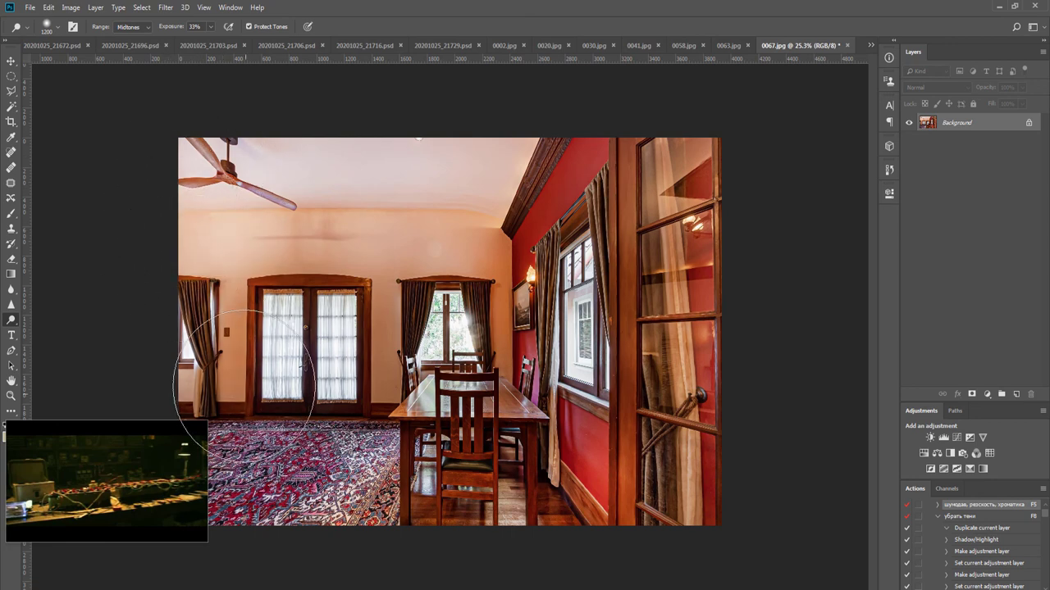
Save 0067.jpg as JPEG and close it
key(ctrl+s)
key(Return)
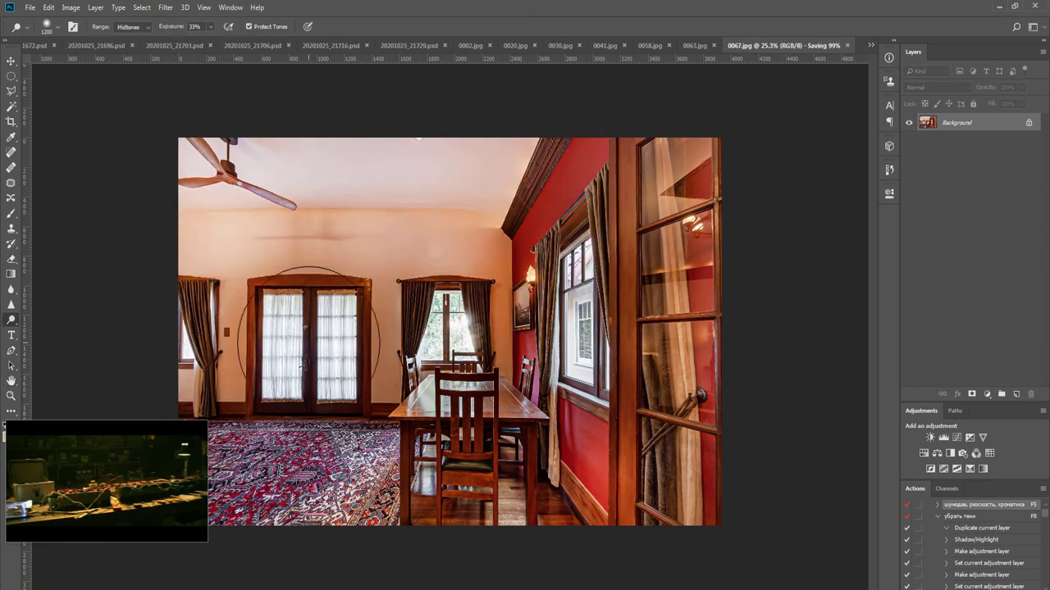
key(v)
key(ctrl+w)
Add a black mask to the 0063-2 layer and paint it over the French doors, far window and surrounding walls with a 1200 brush
scroll(590, 359, down, 1)
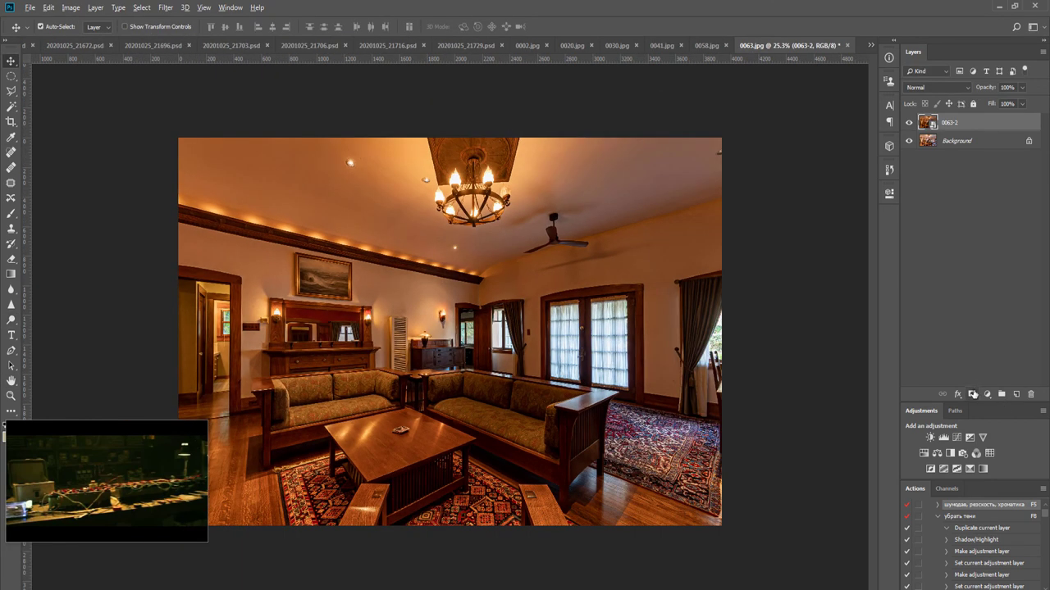
alt+click(972, 395)
key(b)
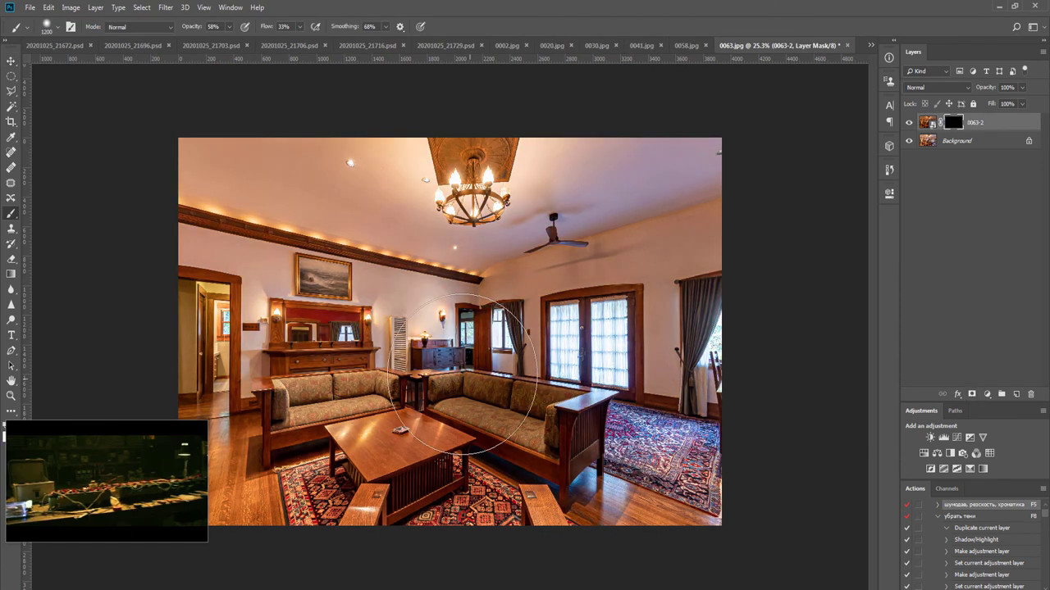
click(494, 378)
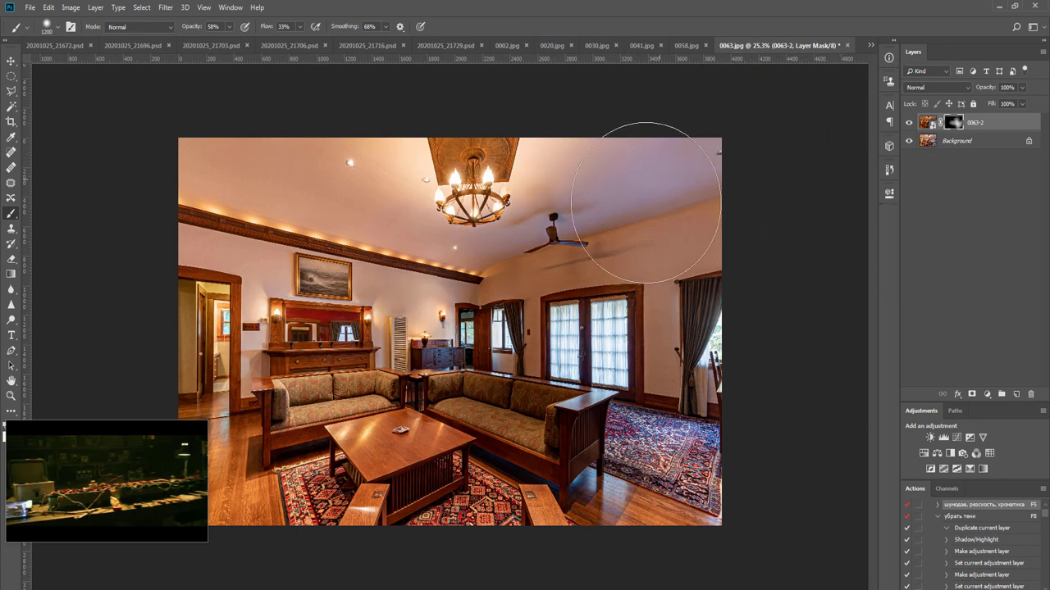
Color-correct and flatten 0063.jpg, brighten it with the Dodge tool, and run the noise reduction, sharpening and chromatic aberration action
key(F8)
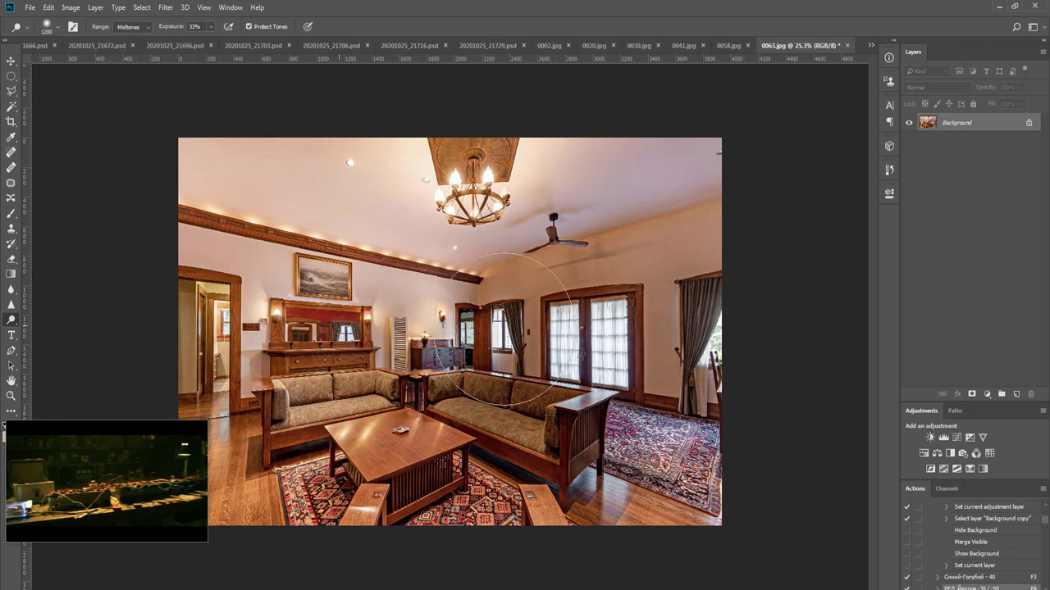
click(678, 375)
key(F5)
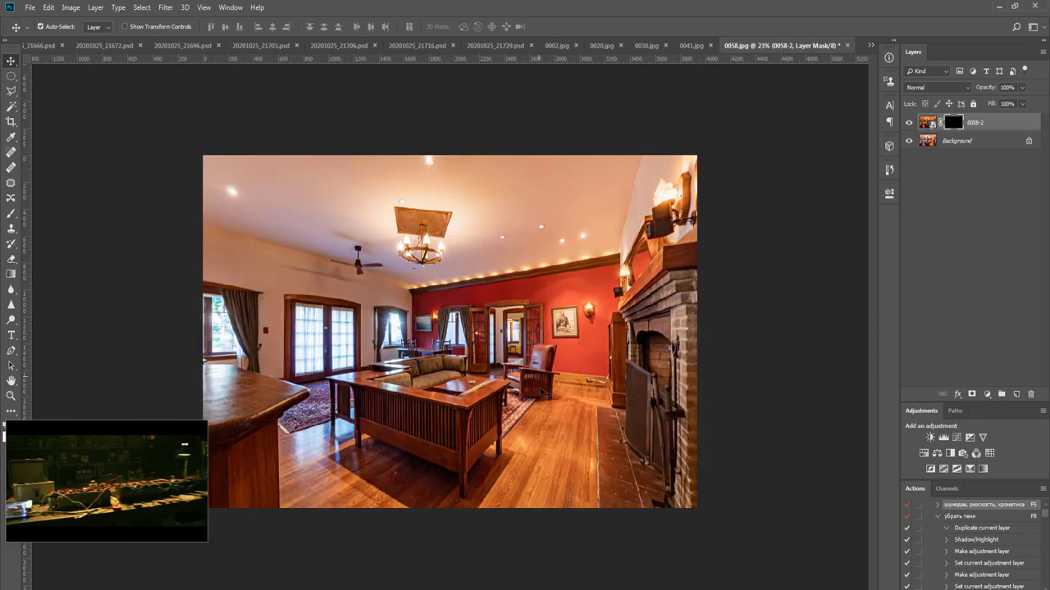
Paint the black 0058-2 mask over the French doors, side window, sofa and floor with a 1200 brush, reducing the brush to 900
drag(318, 375, 343, 420)
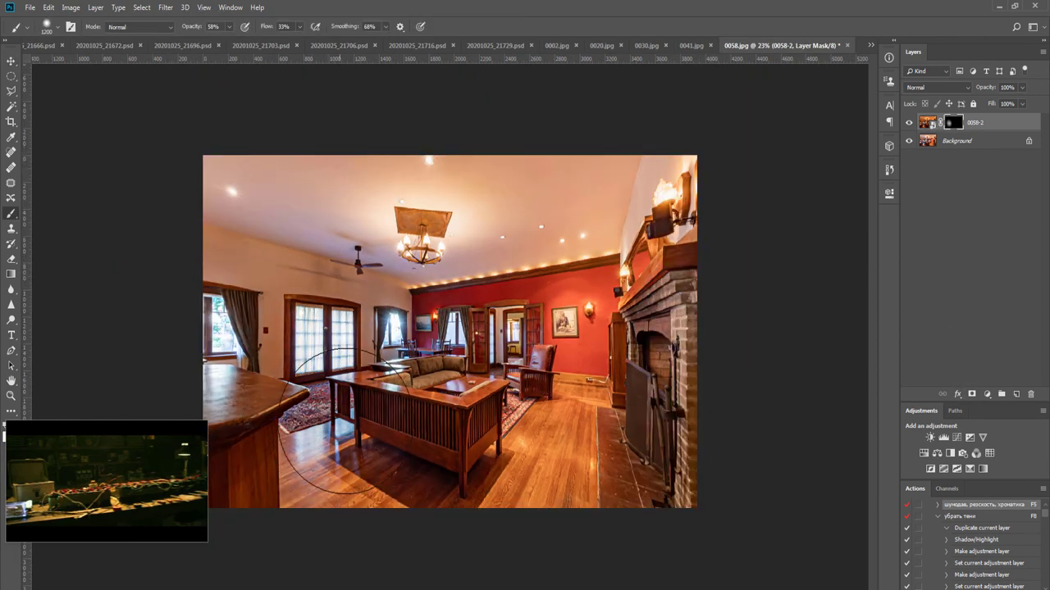
mouse_move(515, 386)
mouse_down()
mouse_move(250, 365)
mouse_move(254, 358)
mouse_move(197, 344)
mouse_up()
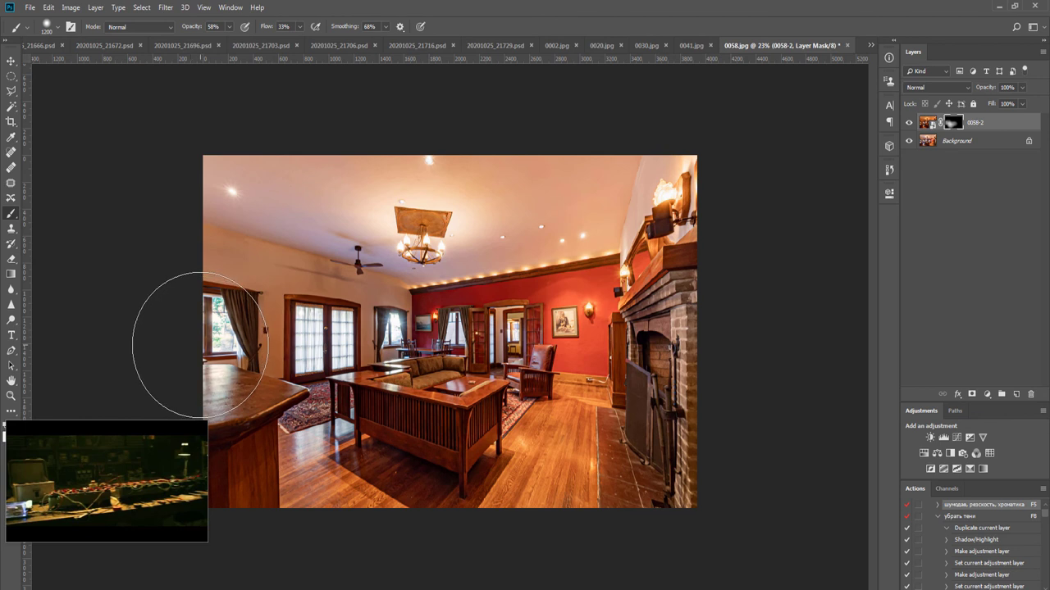
key([)
key(bracketleft)
key(bracketleft)
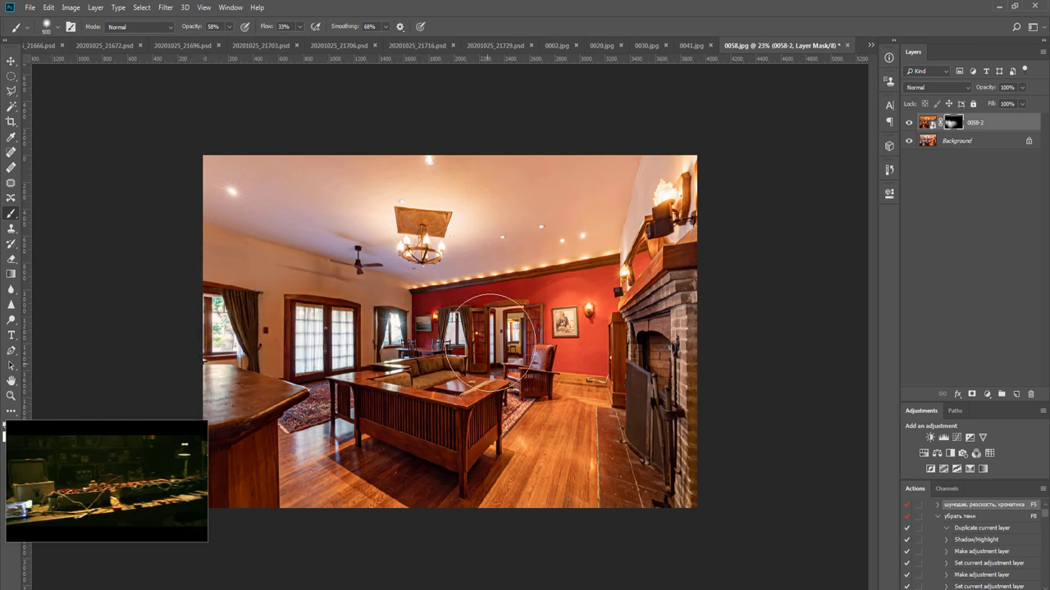
Desaturate reds and yellows on 0058.jpg's ceiling through a painted mask, repeat the correction over the whole photo at reduced opacity, and merge
key(F8)
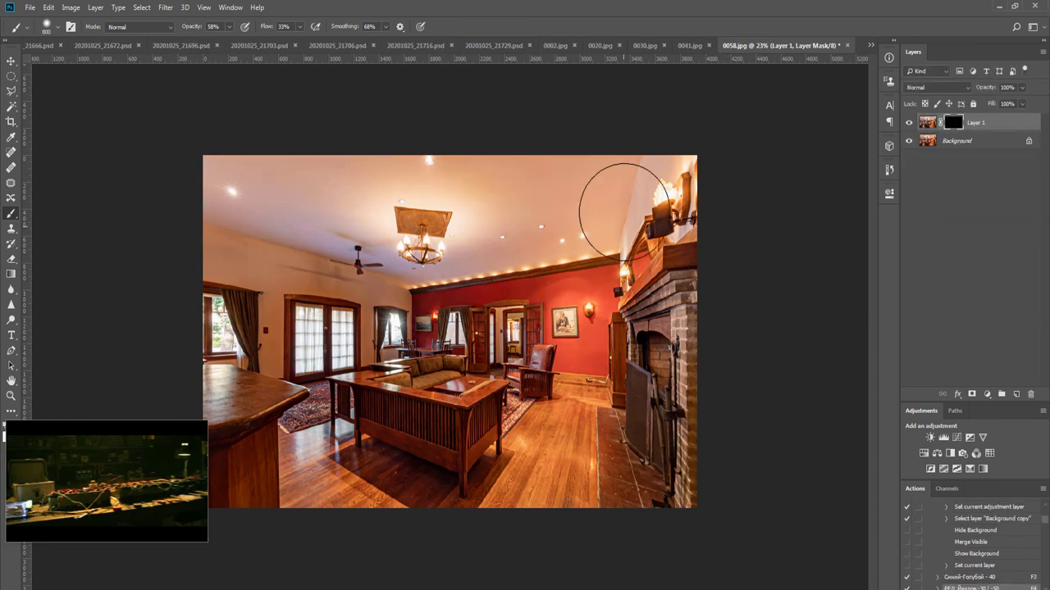
mouse_move(336, 163)
mouse_down()
mouse_move(679, 193)
mouse_move(265, 273)
mouse_move(216, 249)
mouse_up()
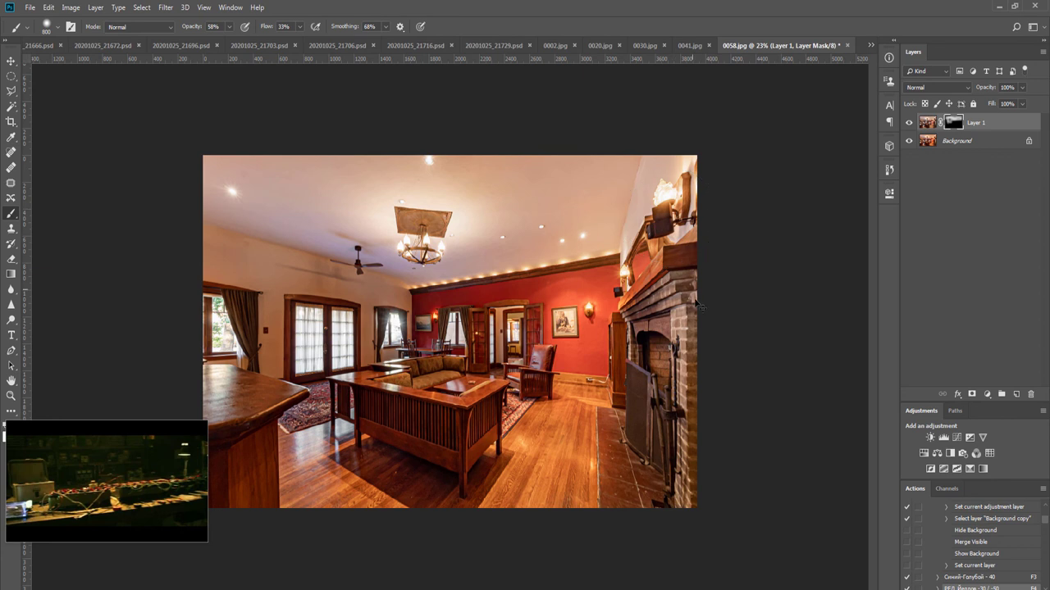
key(ctrl+e)
key(F4)
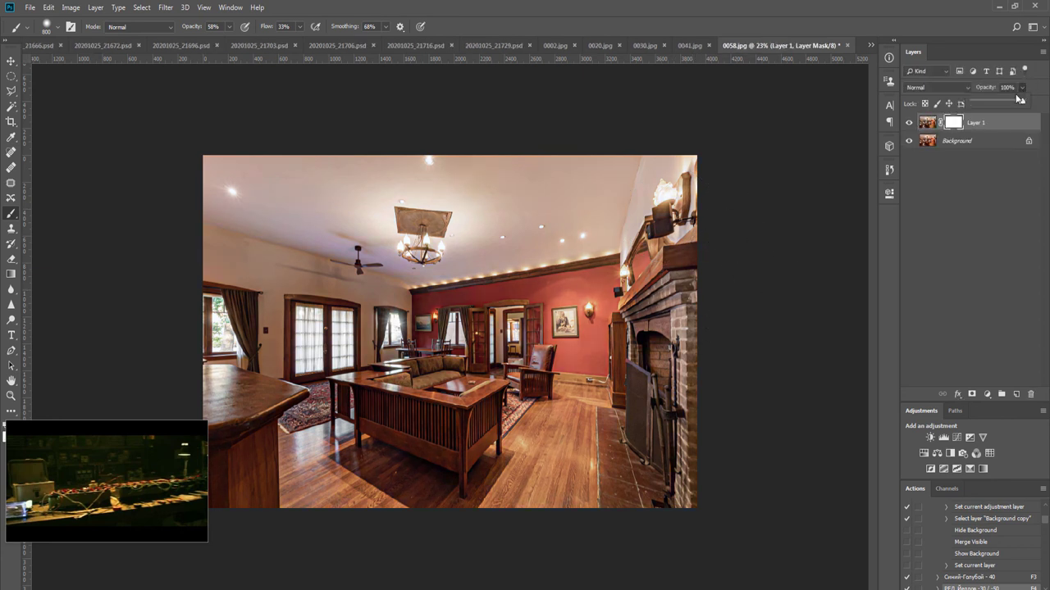
key(ctrl+e)
Brighten 0058.jpg's ceiling, walls and floor with a 1200 Dodge brush and run the noise reduction, sharpening and chromatic aberration action
key(o)
mouse_move(706, 155)
mouse_down()
mouse_move(200, 233)
mouse_move(462, 253)
mouse_up()
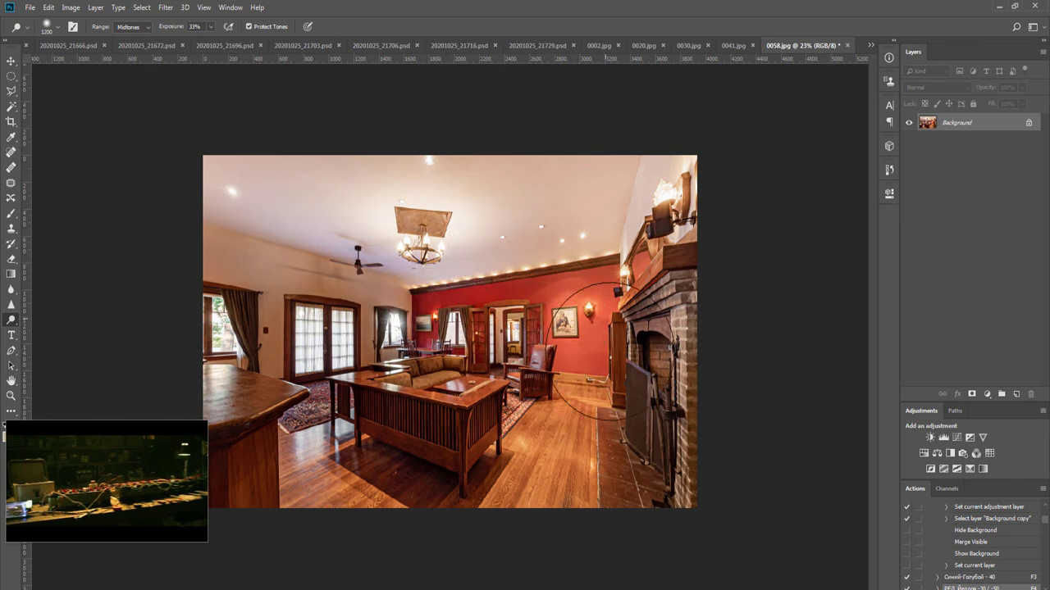
key(F5)
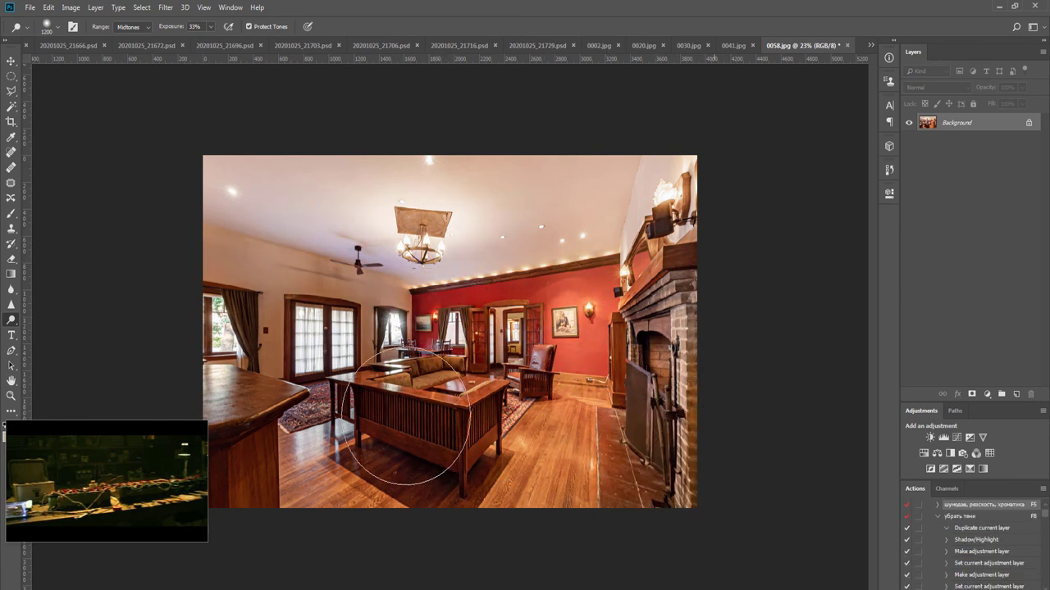
mouse_move(139, 480)
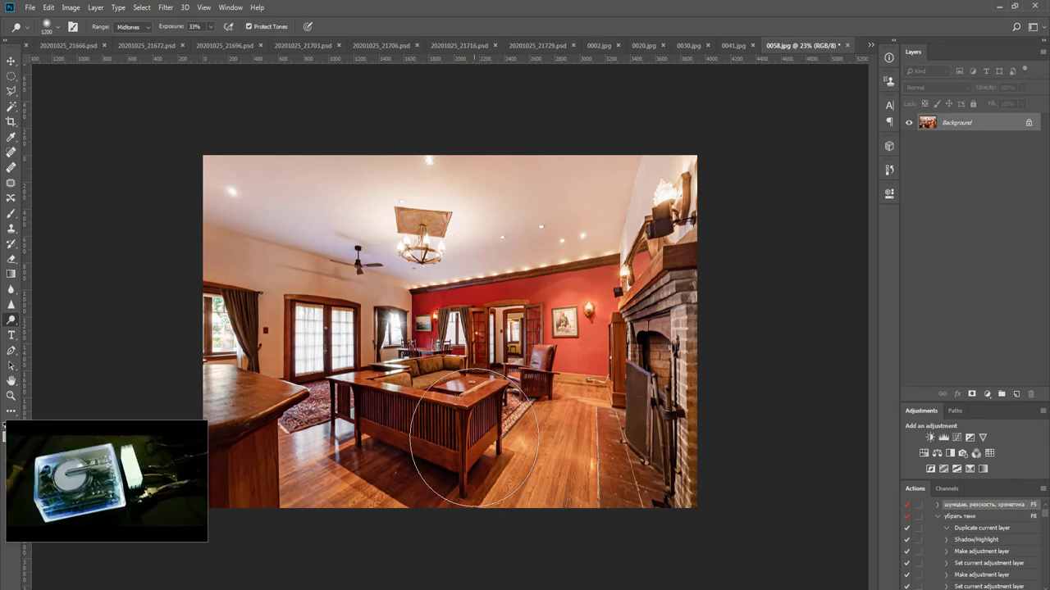
Save 0058.jpg as JPEG and close it
key(ctrl+w)
key(Return)
key(Return)
key(v)
key(ctrl+w)
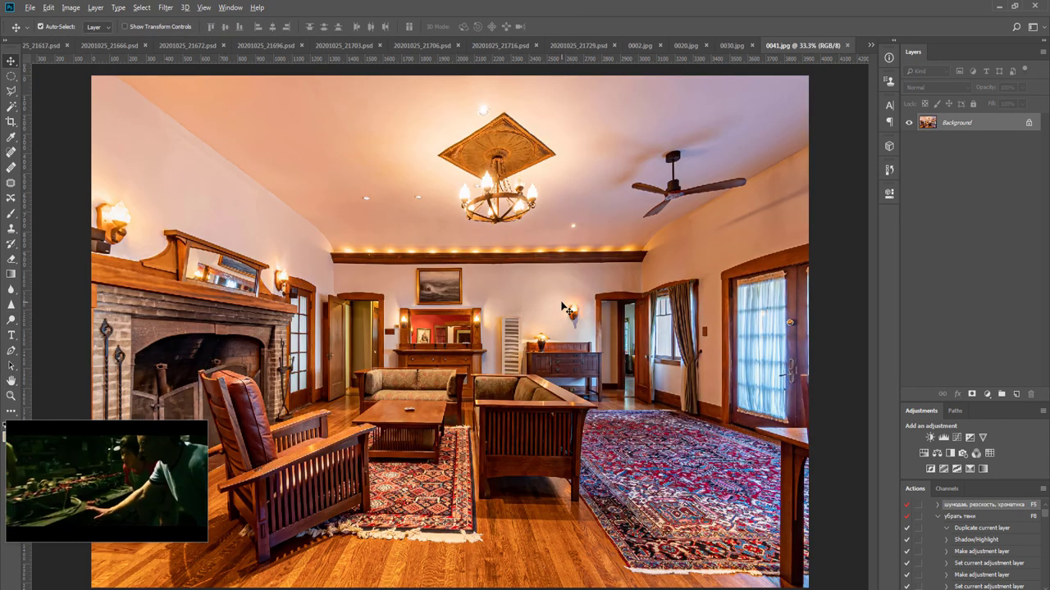
Color-correct 0041.jpg with the red/yellow desaturation action at 58% layer opacity and flatten it
scroll(561, 306, down, 3)
key(F9)
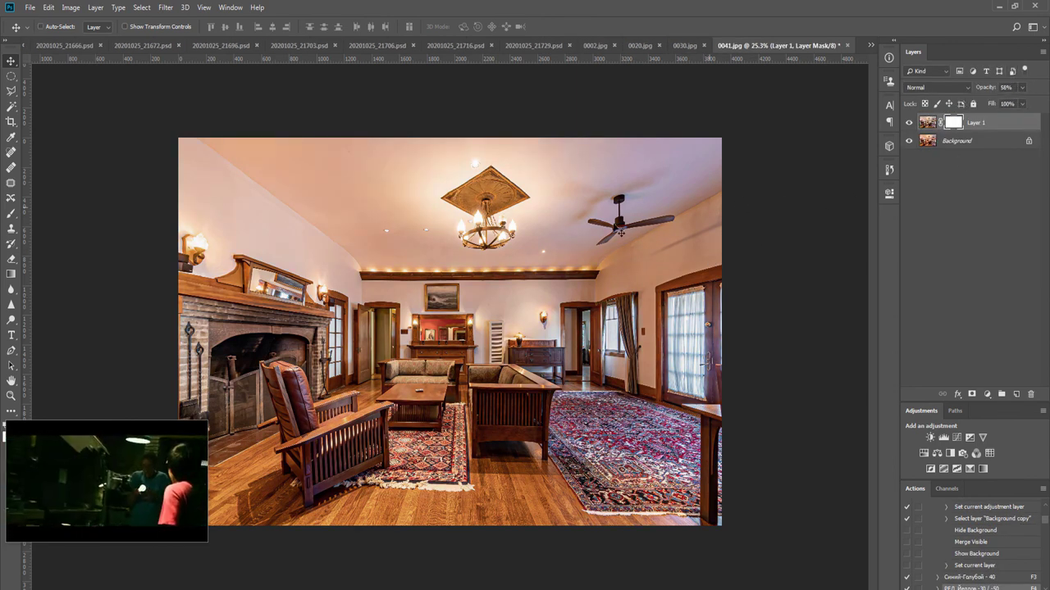
key(o)
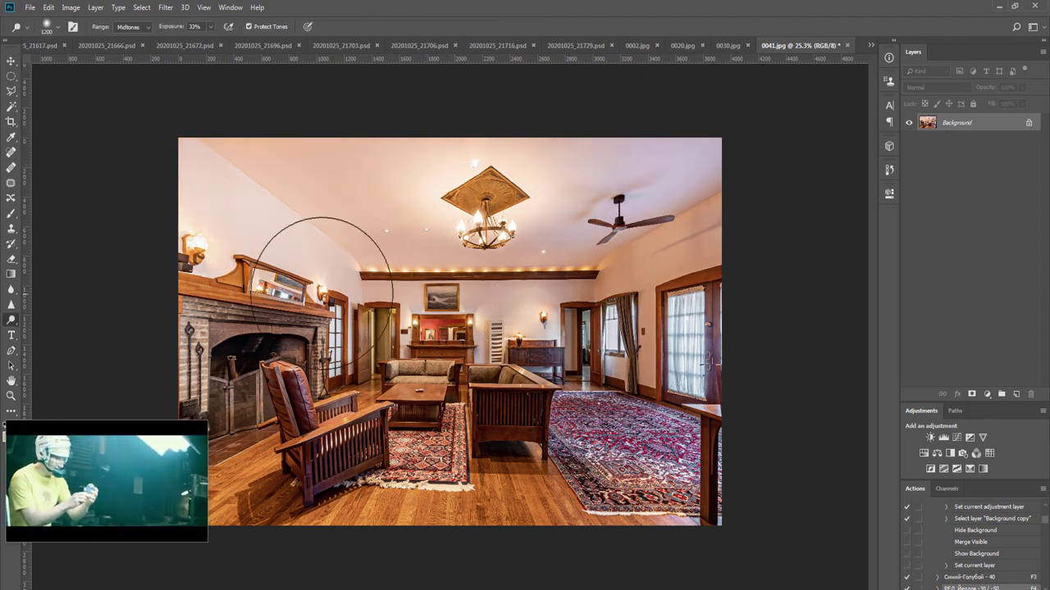
Dodge 0041.jpg's walls, fireplace, carpet and wooden floor at 33% exposure, and run the noise reduction, sharpening and chromatic aberration action
mouse_move(358, 291)
mouse_down()
mouse_move(230, 312)
mouse_move(252, 338)
mouse_move(278, 336)
mouse_up()
key(F5)
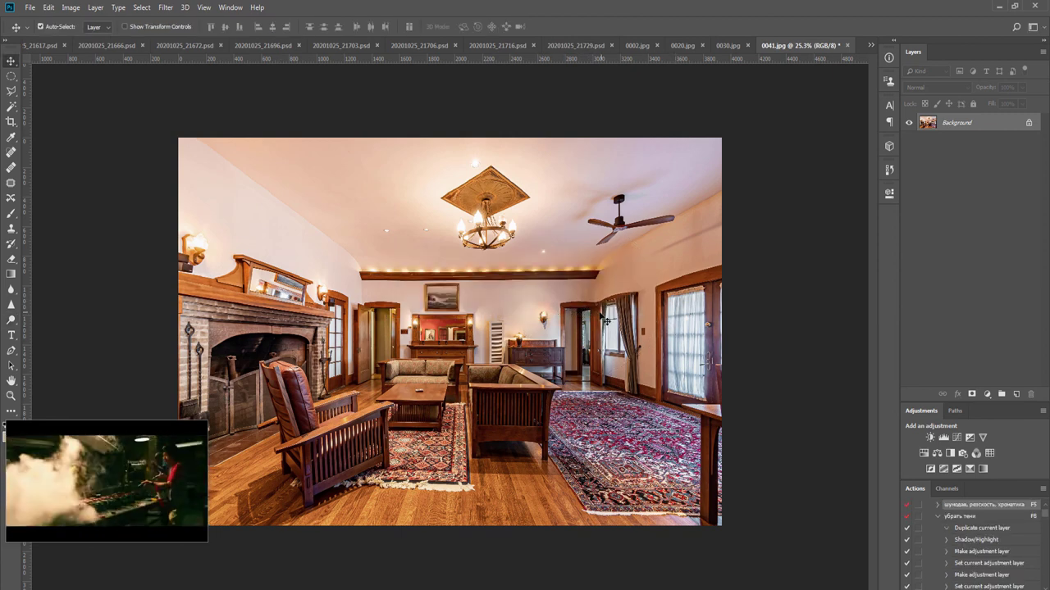
key(o)
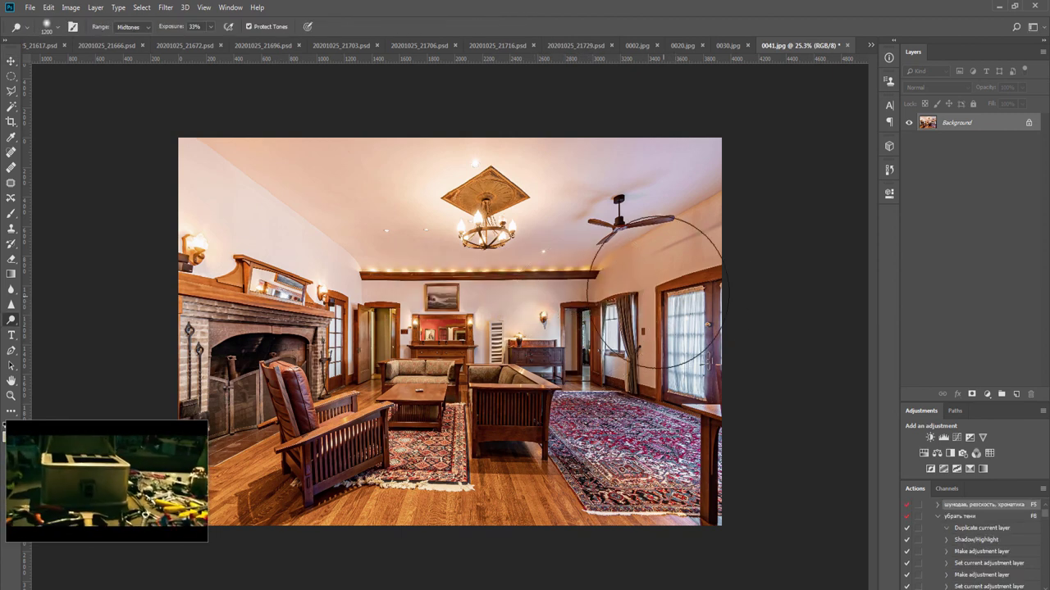
drag(637, 479, 632, 488)
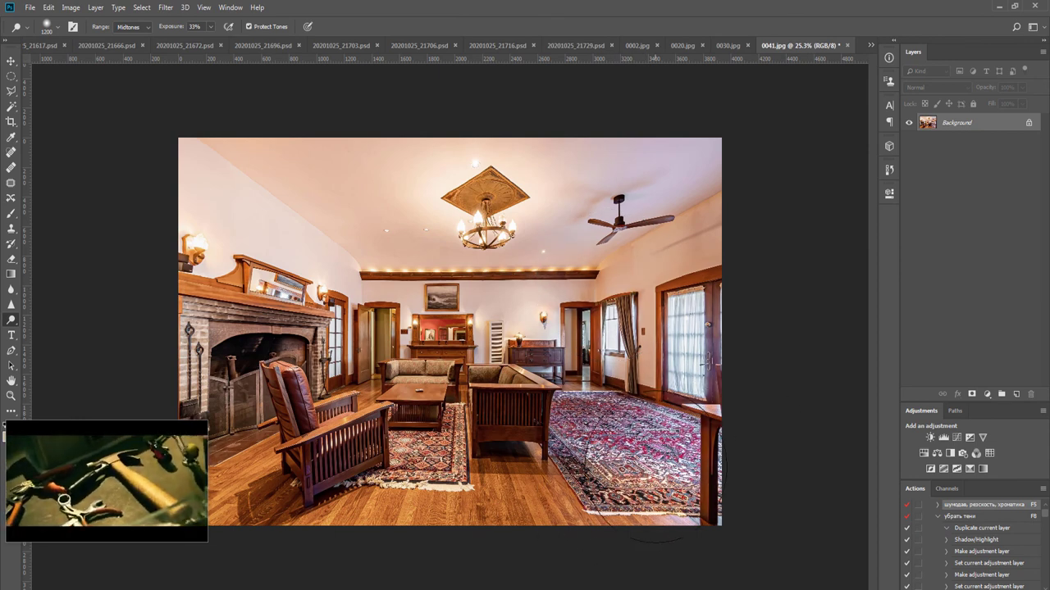
drag(362, 465, 273, 483)
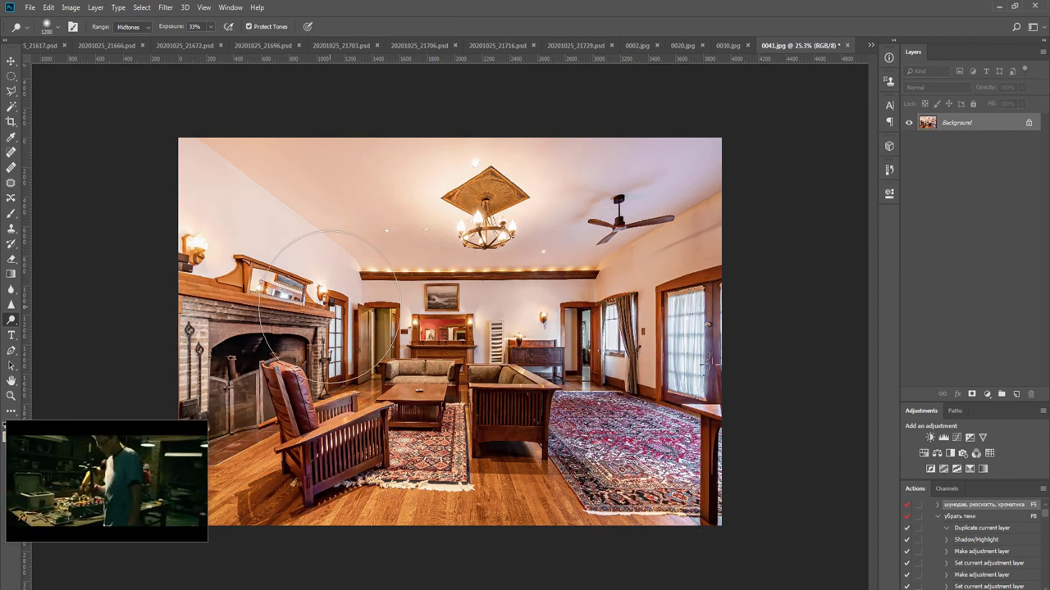
Save 0041.jpg as JPEG and close it
key(ctrl+w)
key(Return)
key(Return)
key(v)
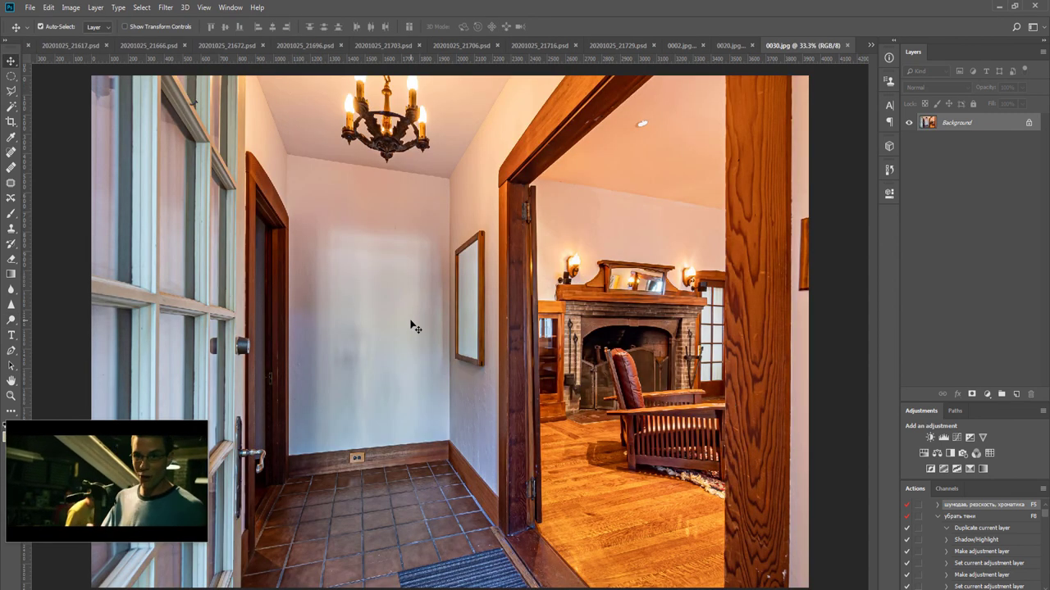
Run the shadow removal action on 0030.jpg, flatten it, and dismiss the desktop notification
scroll(415, 327, down, 3)
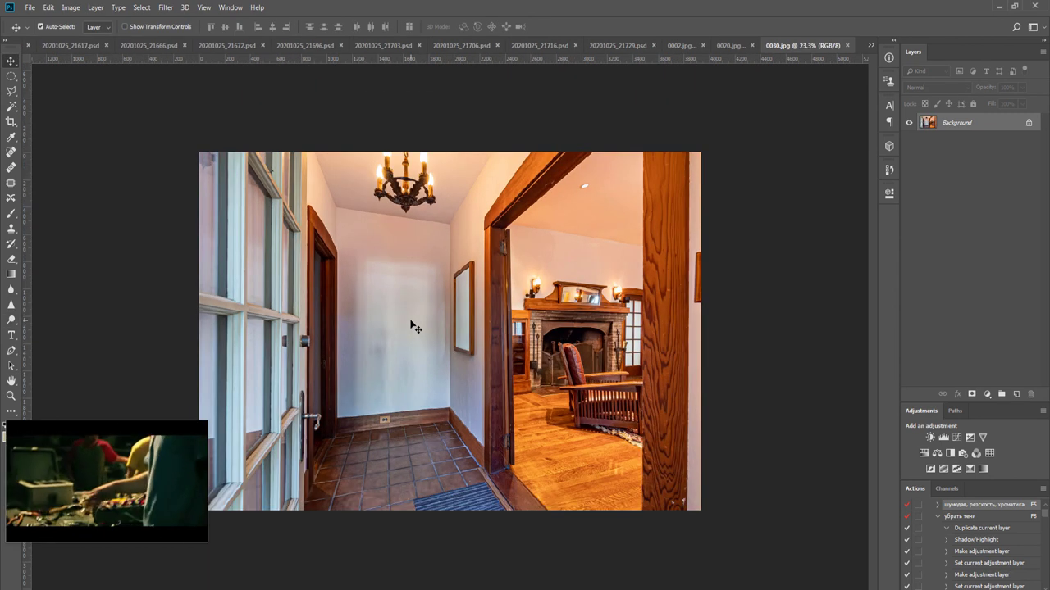
key(F7)
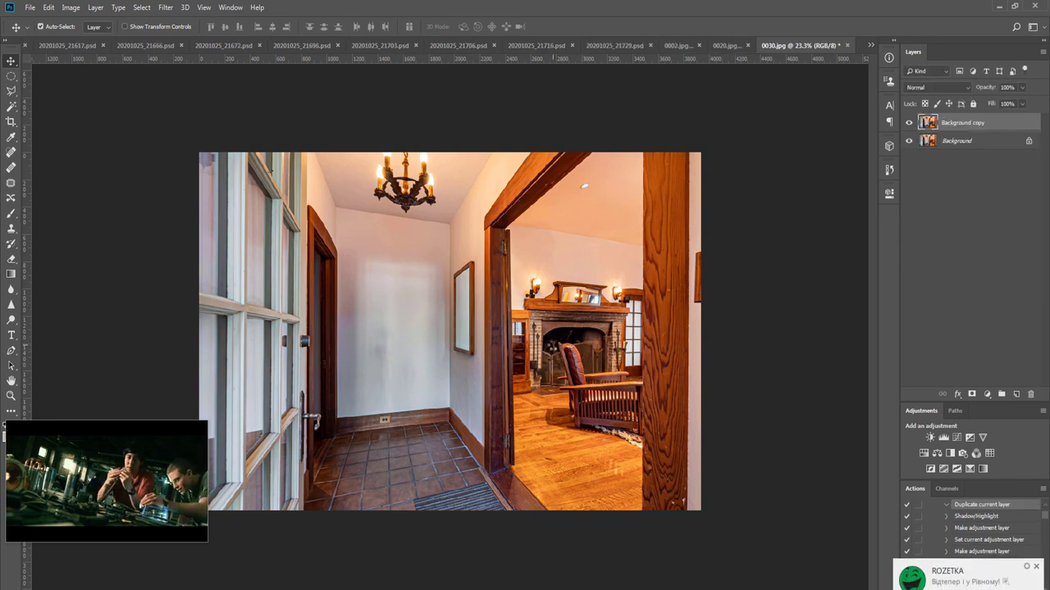
click(1037, 567)
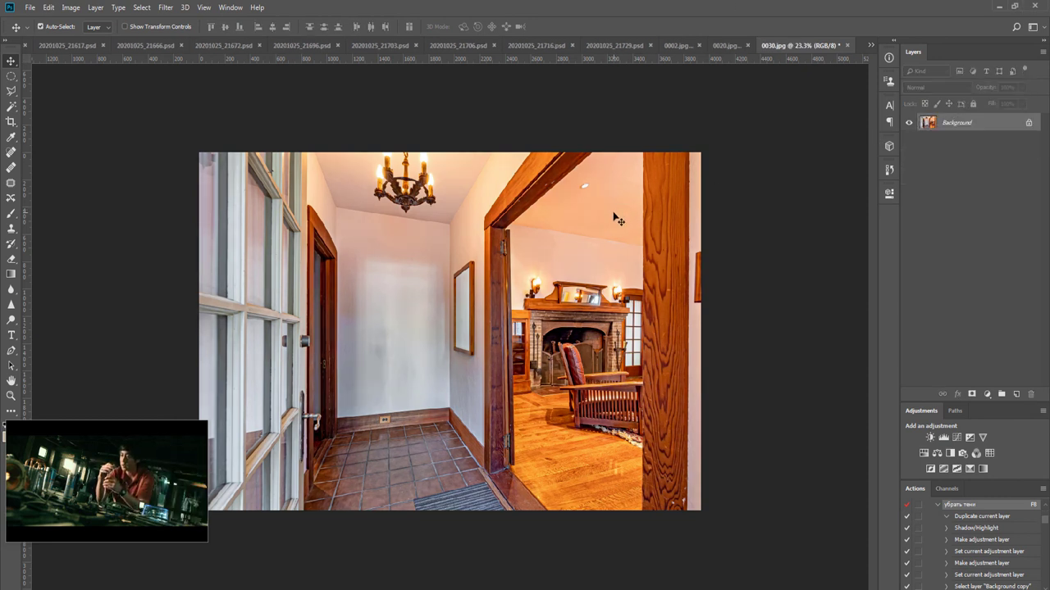
Reduce the opacity of 0030.jpg's red/yellow desaturation layer, merge it down, and switch to the Dodge tool
click(1022, 88)
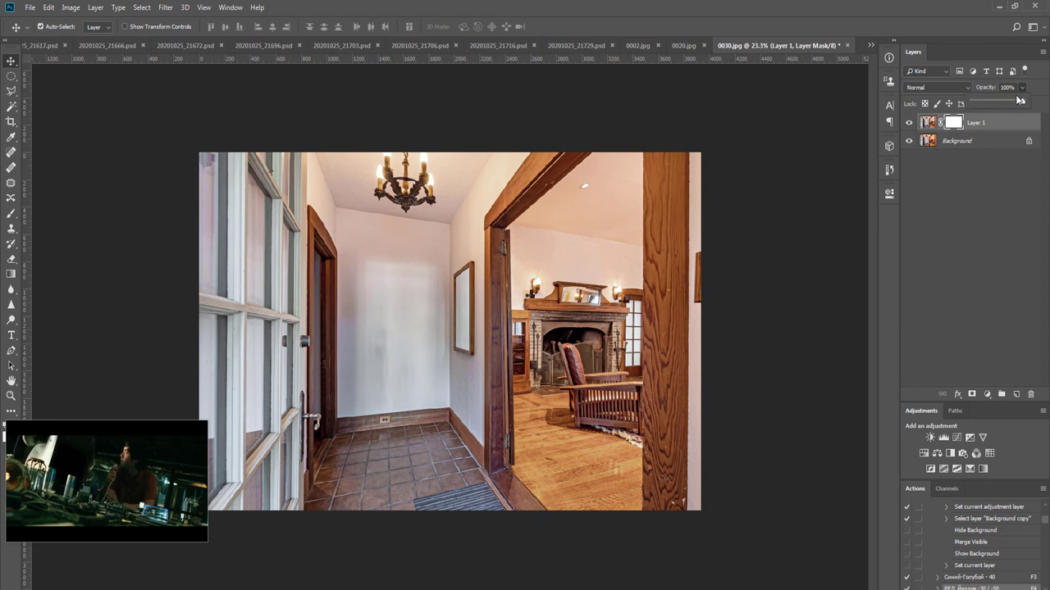
click(416, 198)
key(ctrl+e)
key(o)
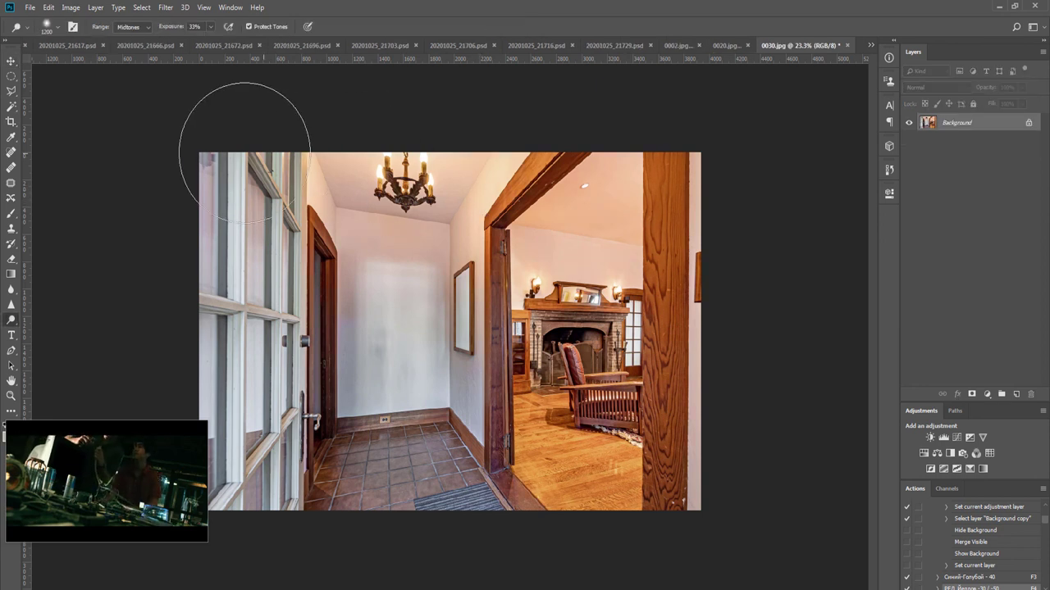
Dodge 0030.jpg's walls and ceiling at 33% exposure, and save and close the photo as JPEG
drag(309, 163, 618, 155)
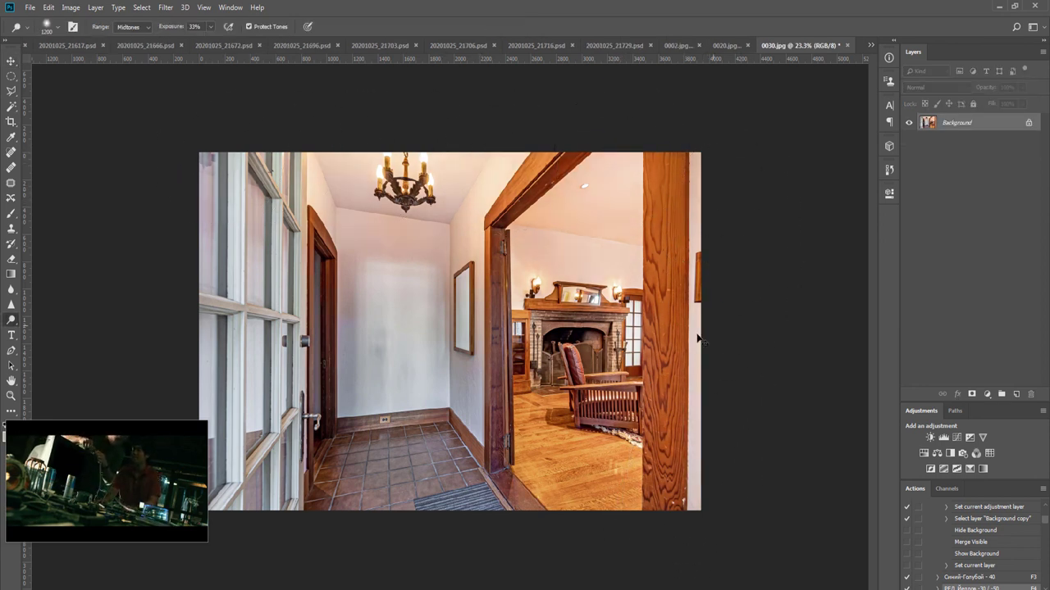
key(ctrl+w)
key(Return)
key(Return)
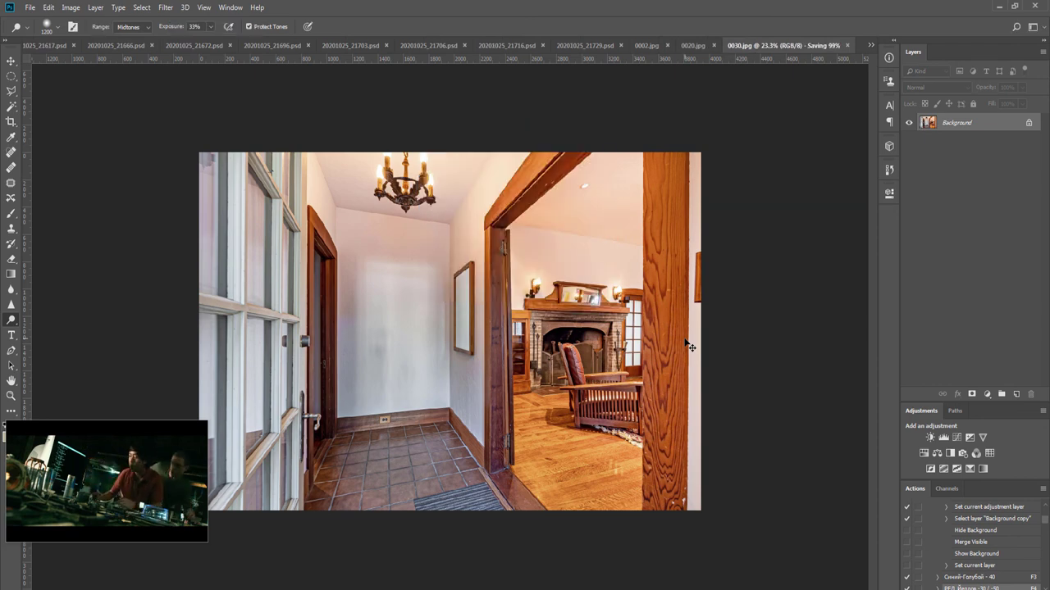
key(v)
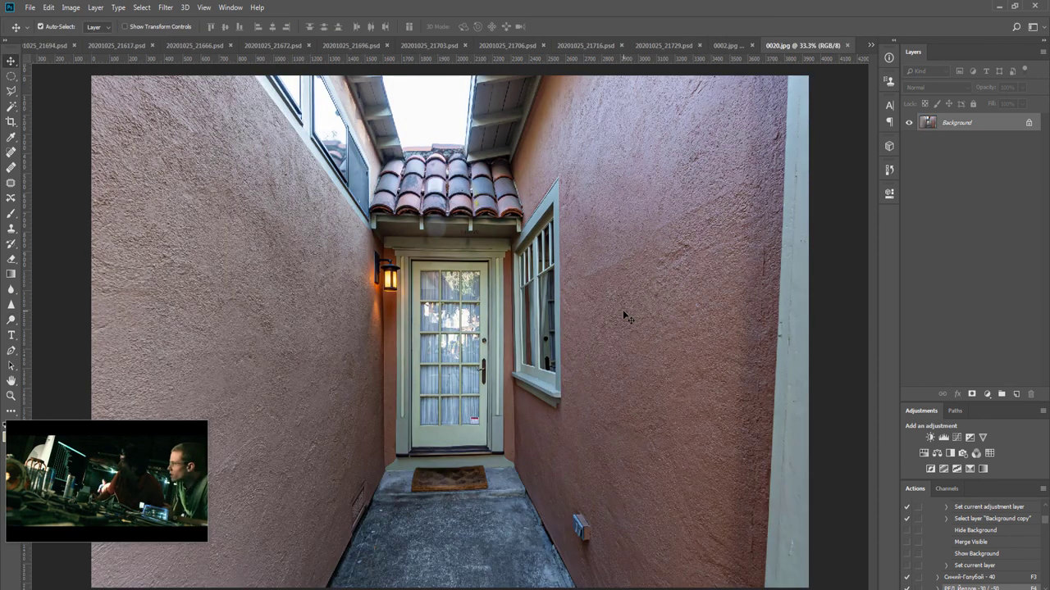
Prepare 0020.jpg's duplicate layer and mask out the sky between the roofs
key(F2)
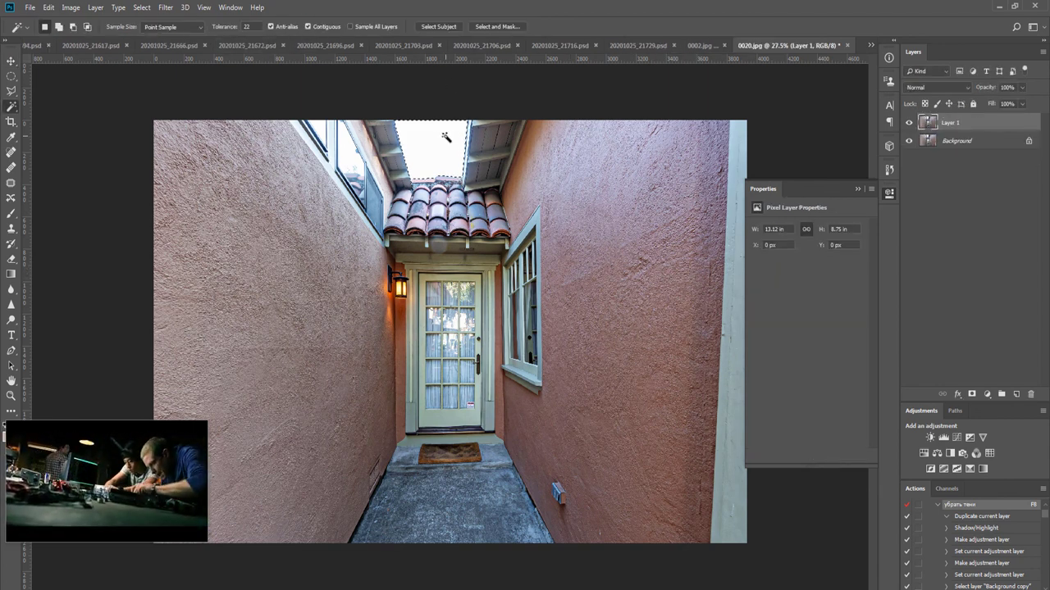
click(972, 395)
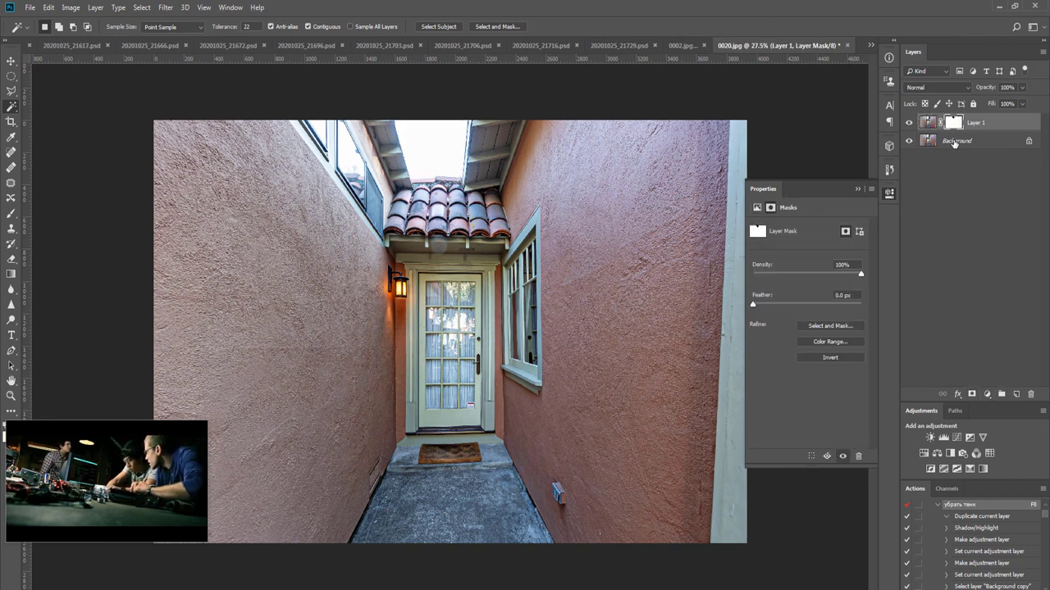
Place the sky image 003.jpg from the CS16 Sky folder directly above 0020.jpg's Background layer
click(955, 141)
click(363, 584)
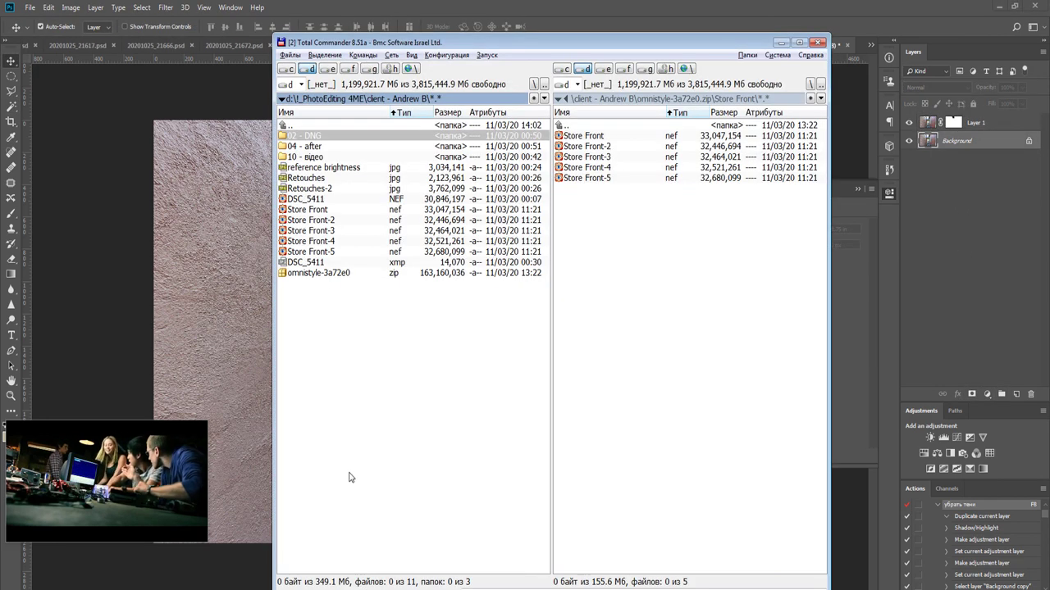
click(358, 586)
click(358, 546)
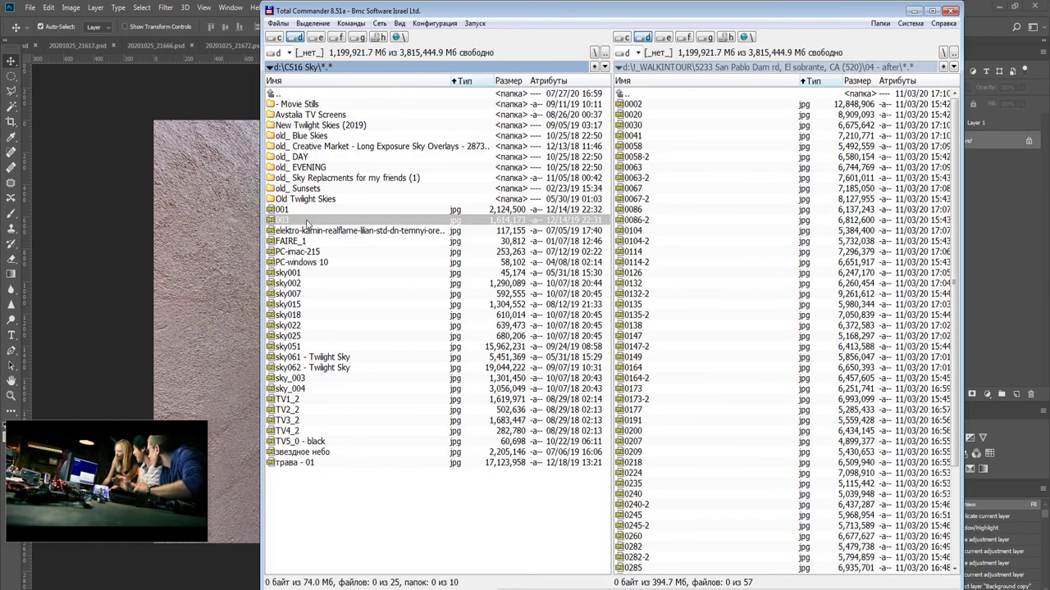
drag(300, 220, 171, 218)
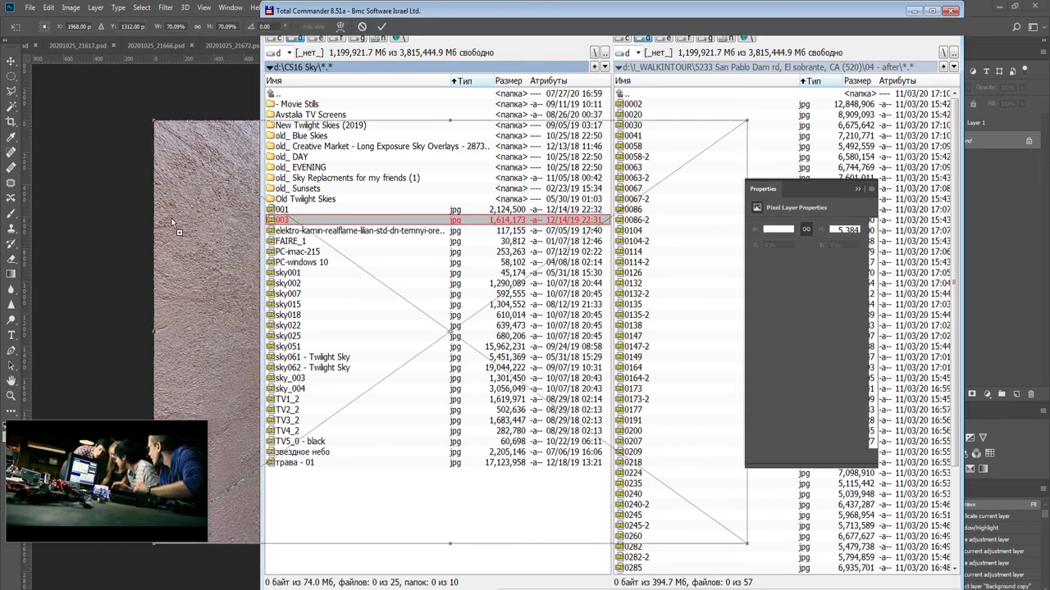
key(Return)
Squash the sky image to 864 px high, keeping its upper edge in place
key(ctrl+t)
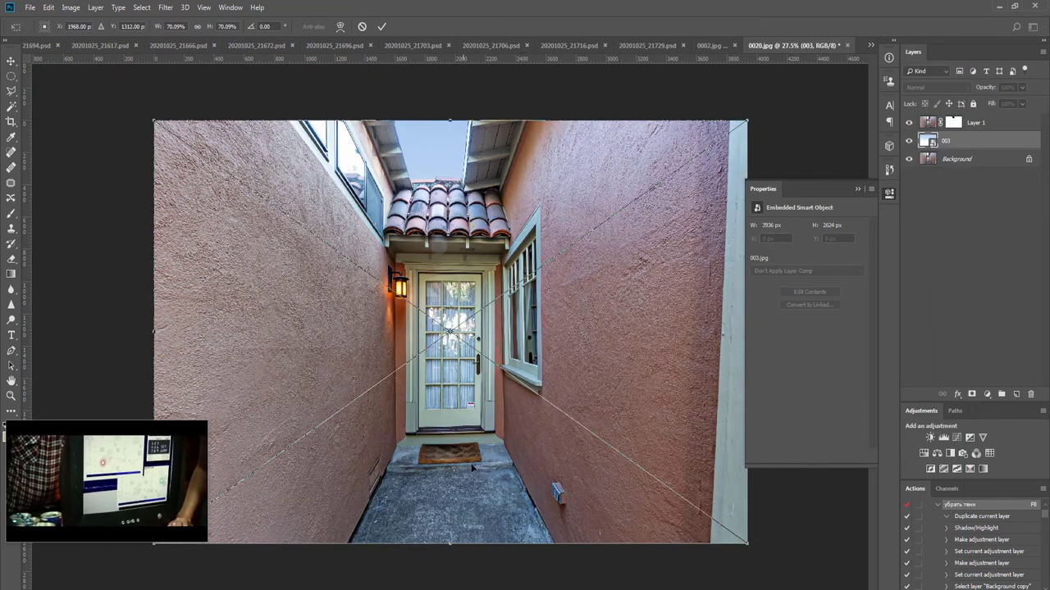
drag(450, 543, 461, 257)
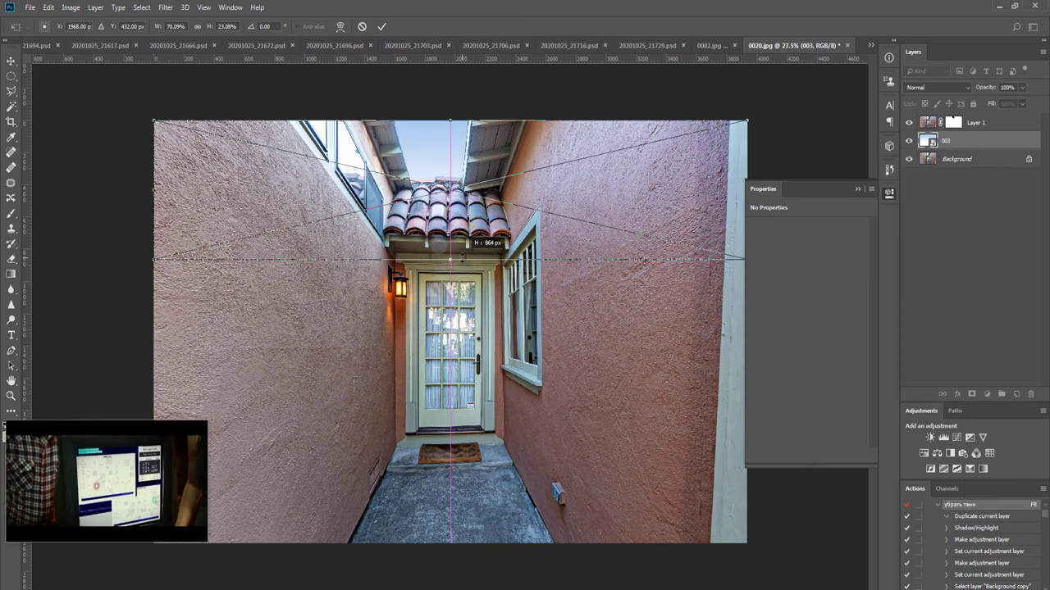
key(Return)
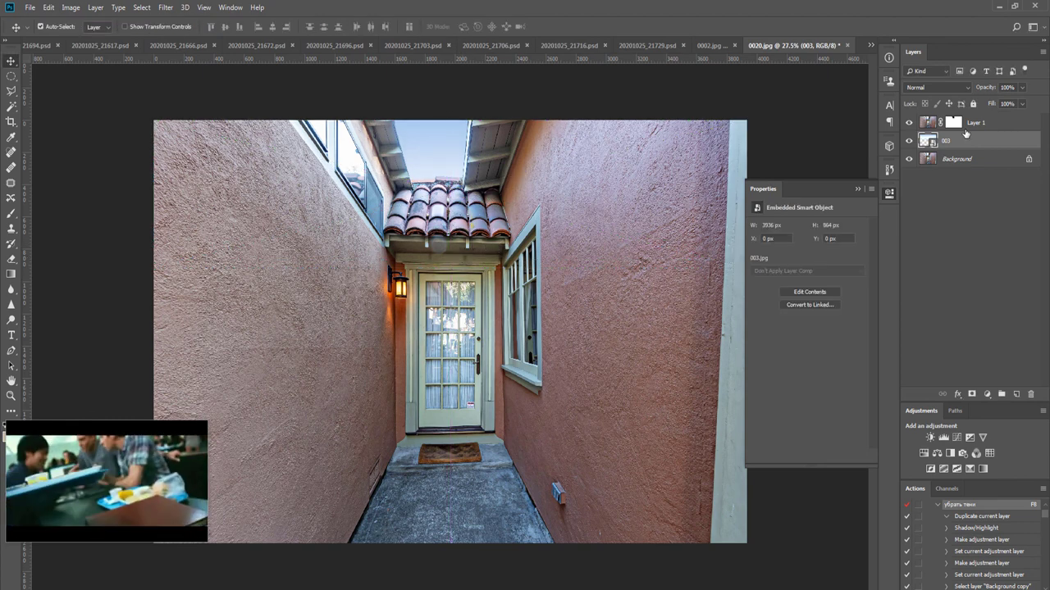
Run the blue/cyan -40 desaturation action on 0020.jpg's Layer 1 and flatten the image
click(976, 128)
key(F9)
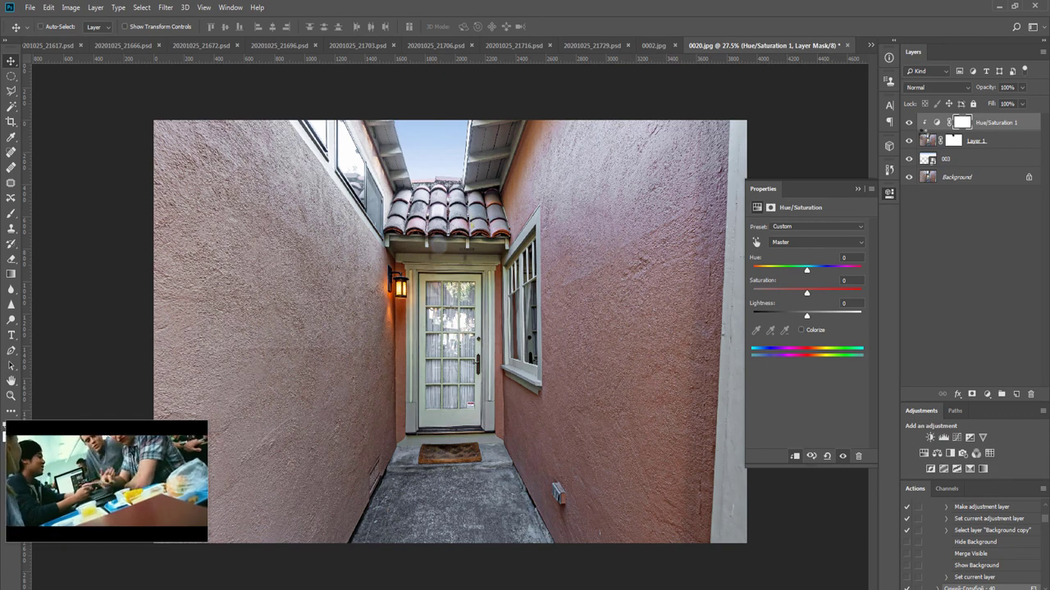
Clone out the camera reflection in the door's central glass pane with a 40 px Clone Stamp at 27% opacity
scroll(458, 359, up, 8)
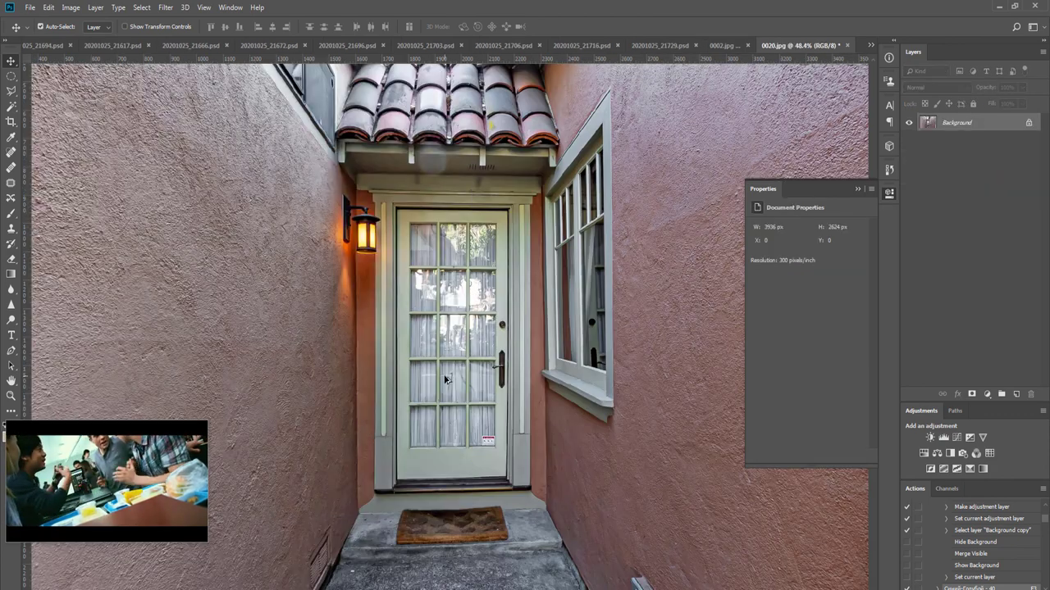
scroll(445, 380, up, 4)
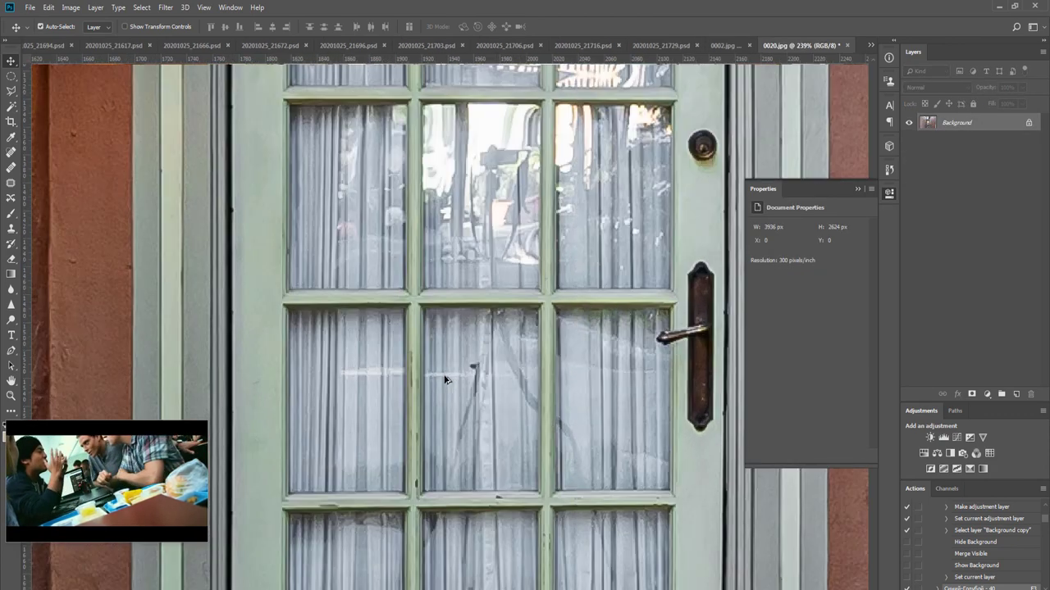
key(s)
scroll(485, 186, down, 2)
drag(485, 186, 492, 280)
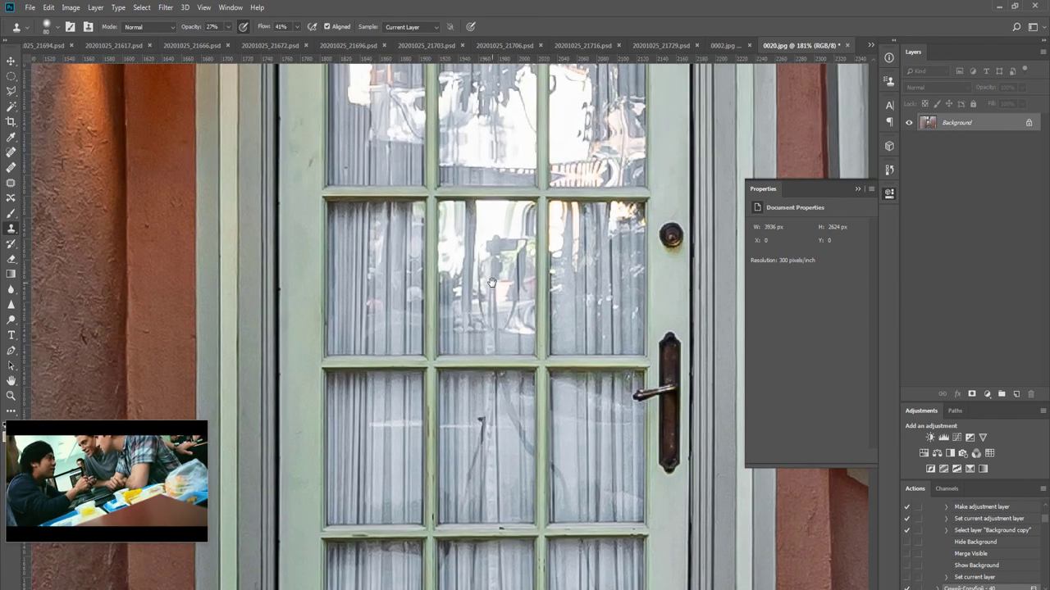
key([)
key([)
key([)
key([)
key([)
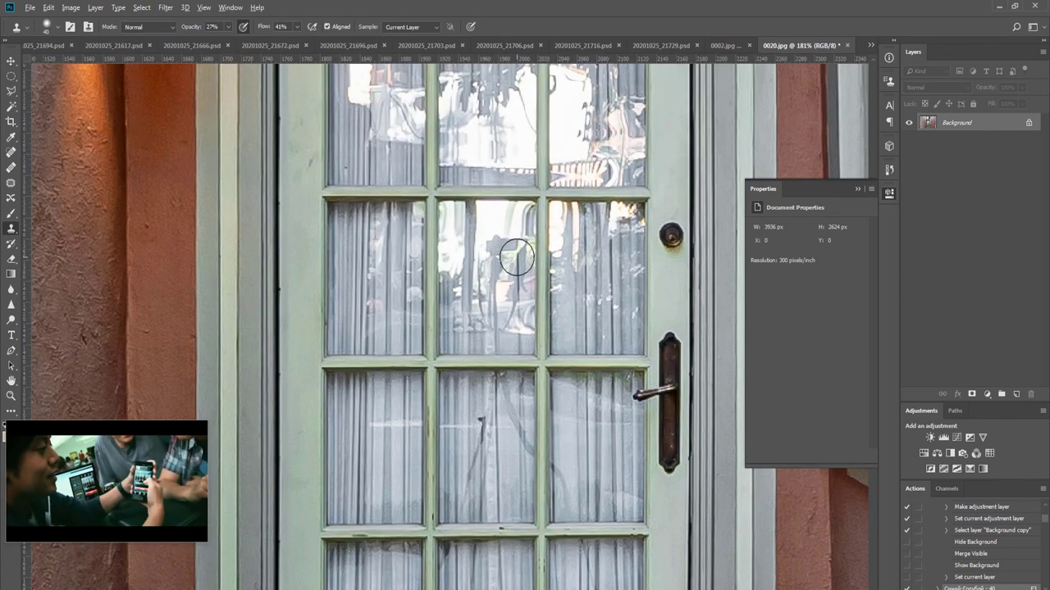
scroll(516, 258, up, 2)
mouse_move(546, 229)
mouse_down()
mouse_move(497, 228)
mouse_move(492, 363)
mouse_move(492, 257)
mouse_move(473, 286)
mouse_move(462, 260)
mouse_move(479, 255)
mouse_up()
drag(563, 519, 561, 389)
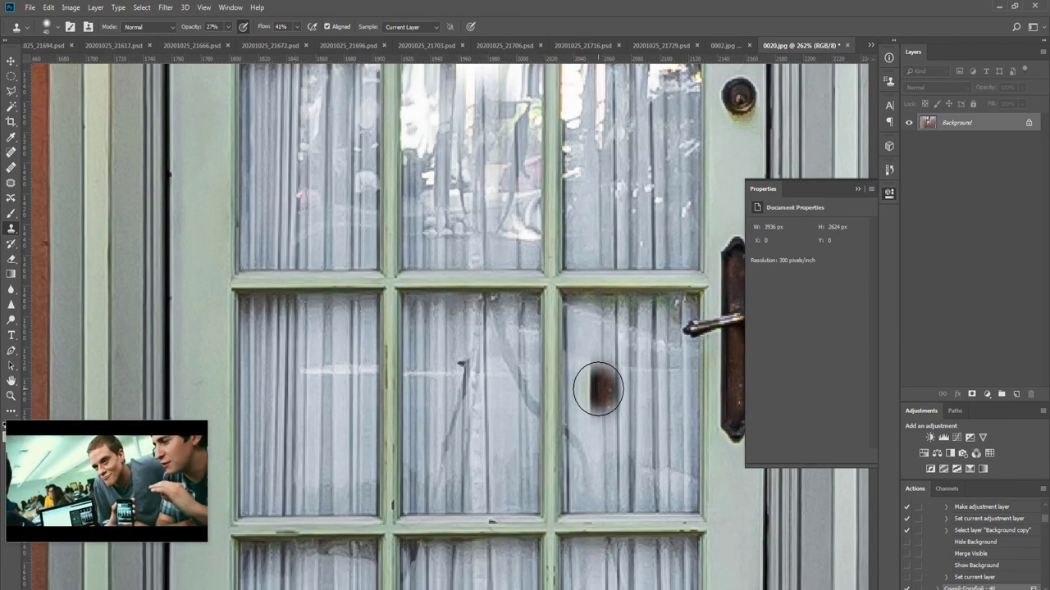
Clone out the tripod leg reflections in the pane below with a 25 px Clone Stamp at 36% opacity
click(228, 27)
click(277, 2)
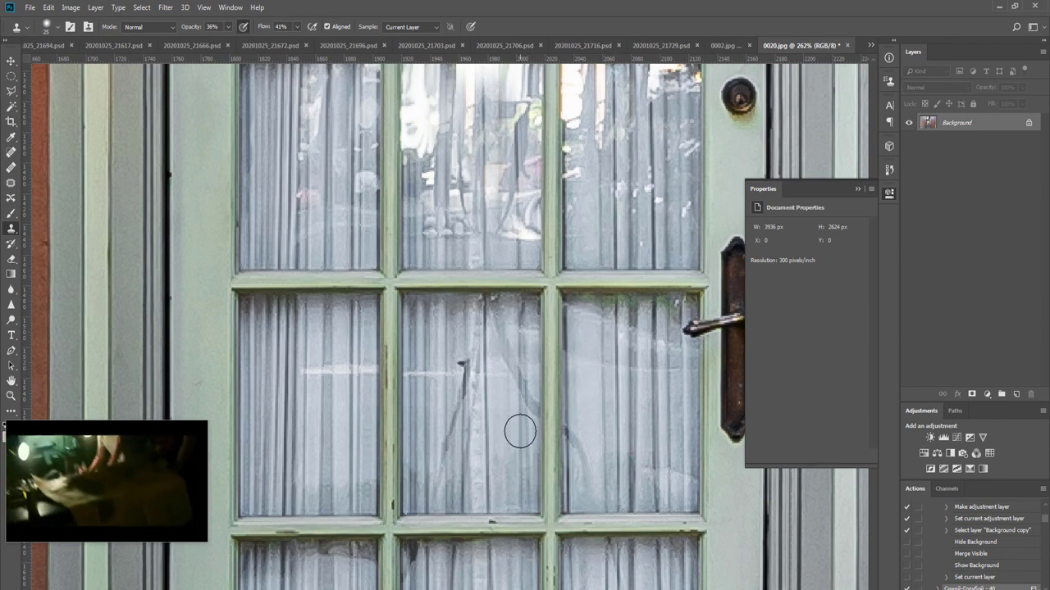
drag(490, 358, 466, 373)
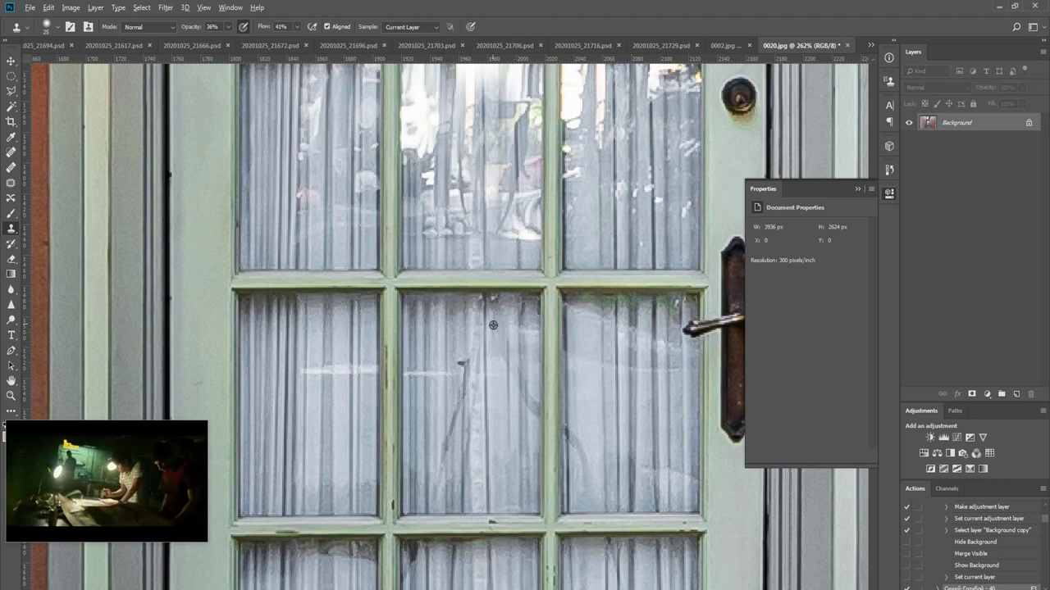
mouse_move(493, 325)
mouse_down()
mouse_move(472, 359)
mouse_move(449, 461)
mouse_up()
drag(493, 374, 476, 530)
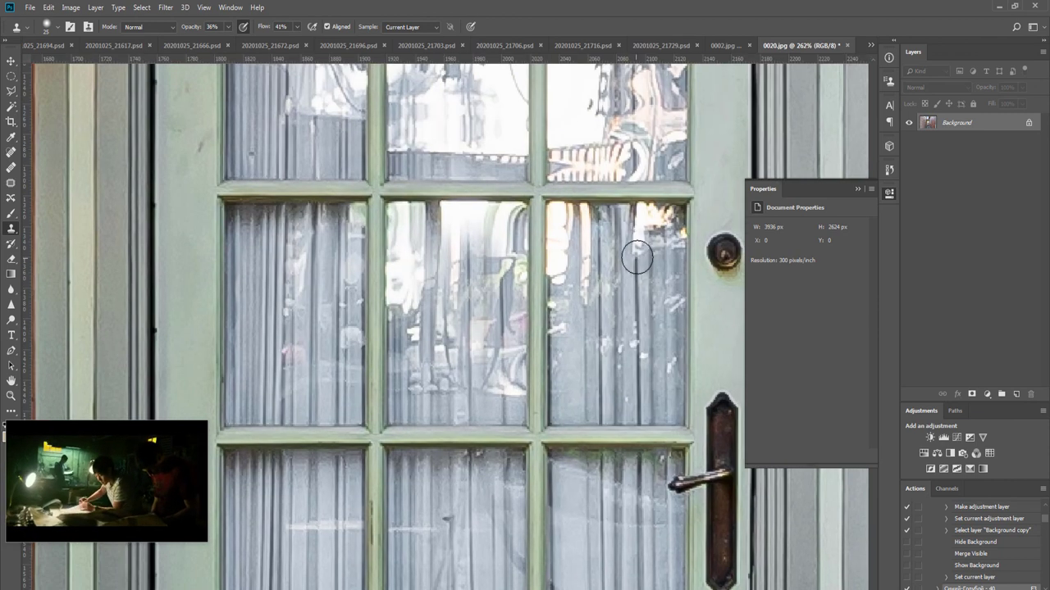
Clone away the remaining reflections in the door's central pane and the dark spot in the pane below it
mouse_move(506, 269)
mouse_down()
mouse_move(502, 332)
mouse_move(512, 326)
mouse_move(490, 392)
mouse_up()
drag(483, 291, 470, 385)
drag(450, 328, 456, 367)
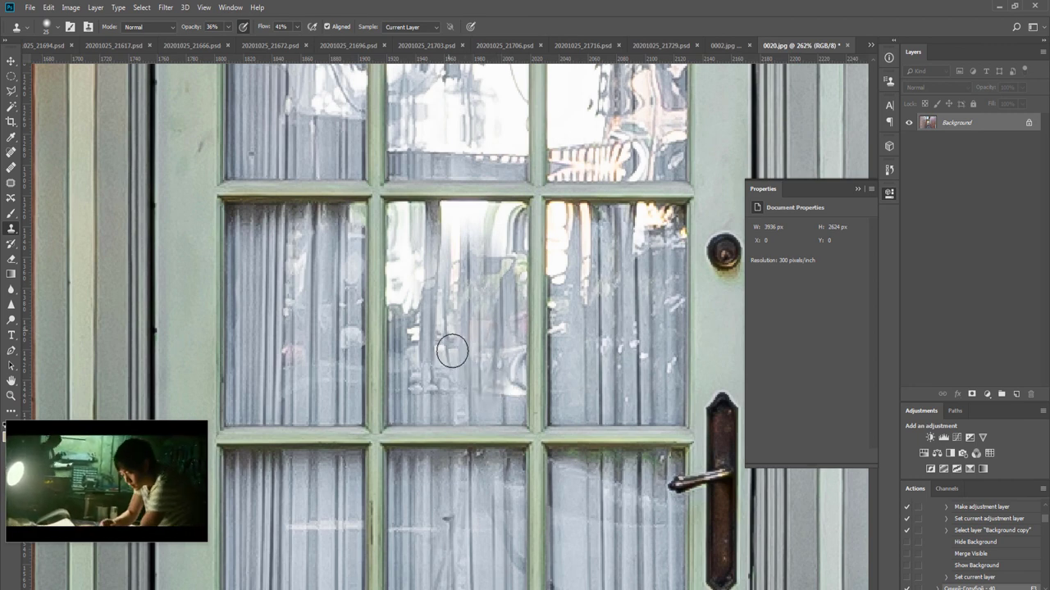
drag(480, 407, 503, 219)
alt+click(501, 320)
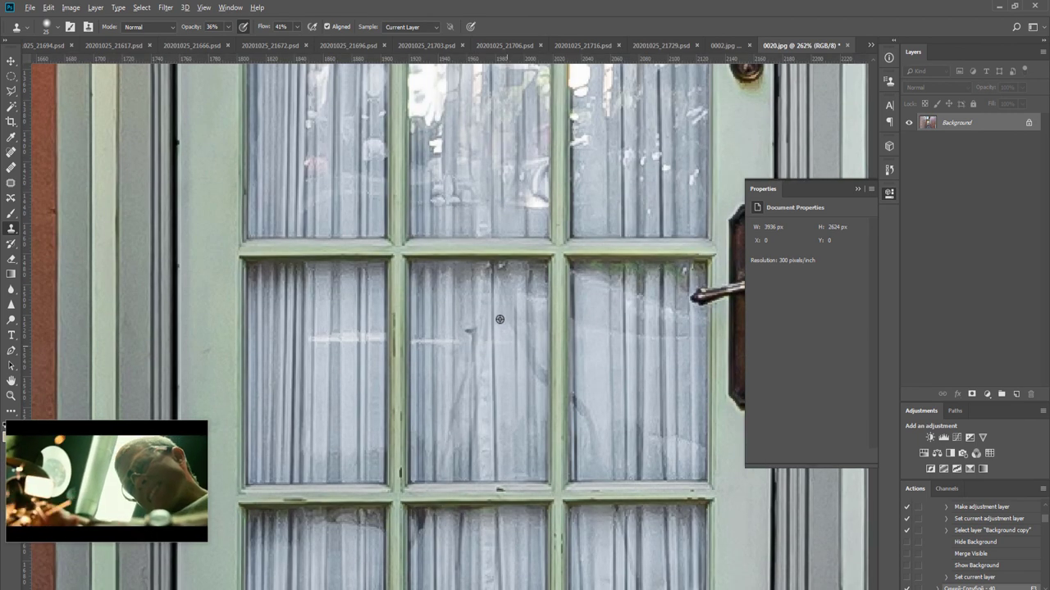
click(469, 329)
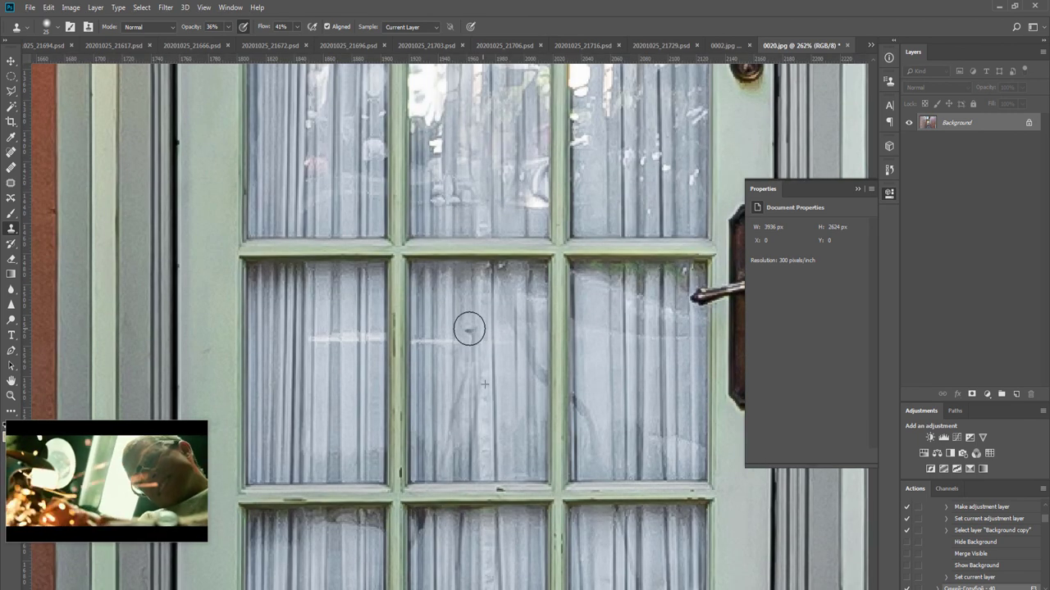
alt+click(637, 326)
scroll(602, 425, down, 10)
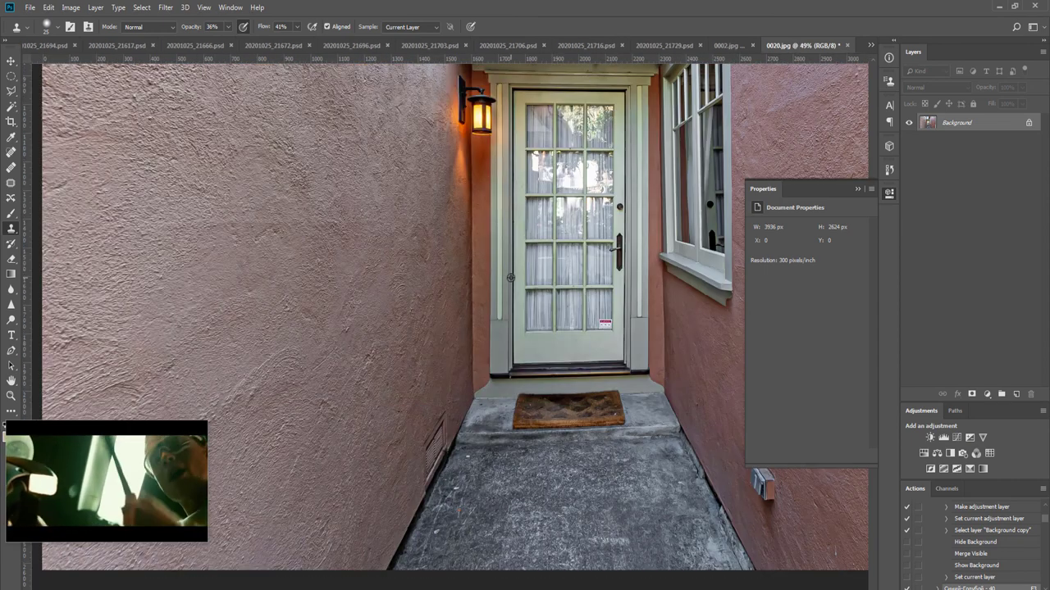
scroll(510, 277, down, 3)
key(ctrl+w)
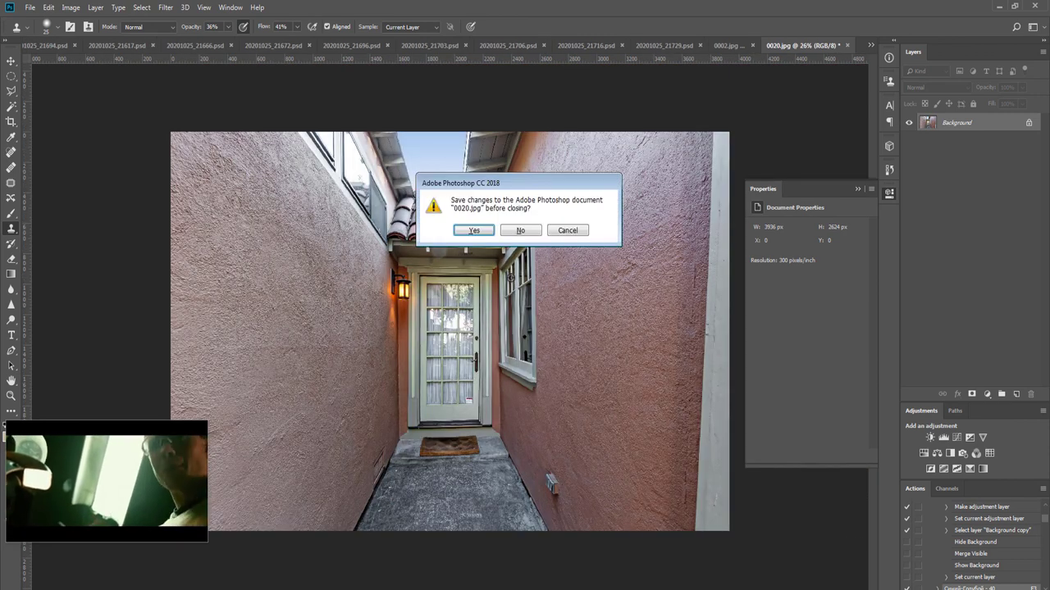
key(Escape)
Duplicate 0020.jpg's background, transform the copy's lower part outward to straighten the verticals, and merge it down
key(ctrl+j)
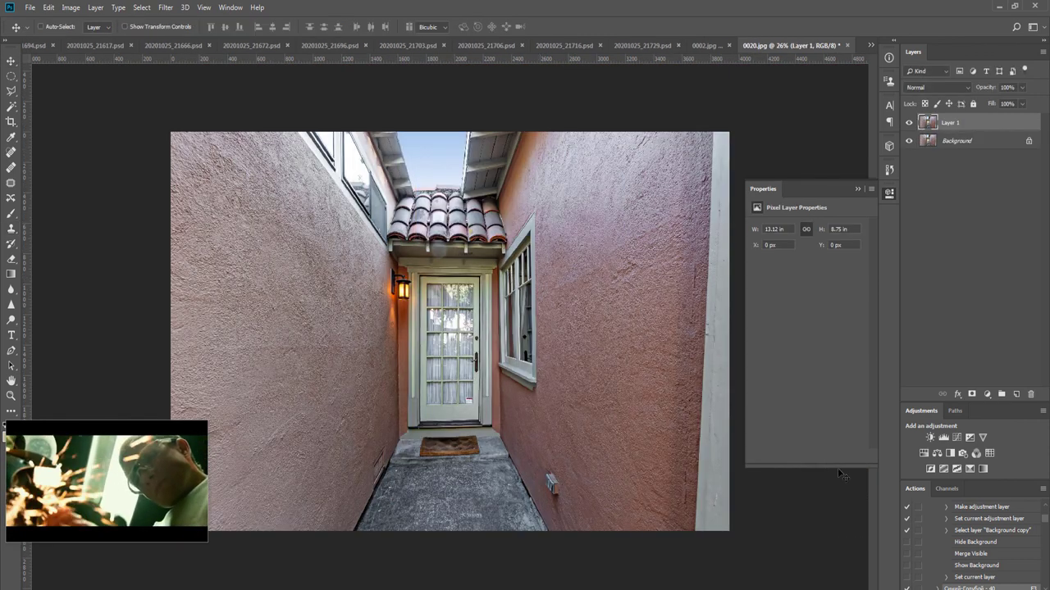
key(ctrl+t)
drag(730, 532, 750, 535)
key(Return)
key(ctrl+e)
Save 0020.jpg as a JPEG at quality 12 and close it, along with 0002.jpg
key(ctrl+w)
key(Return)
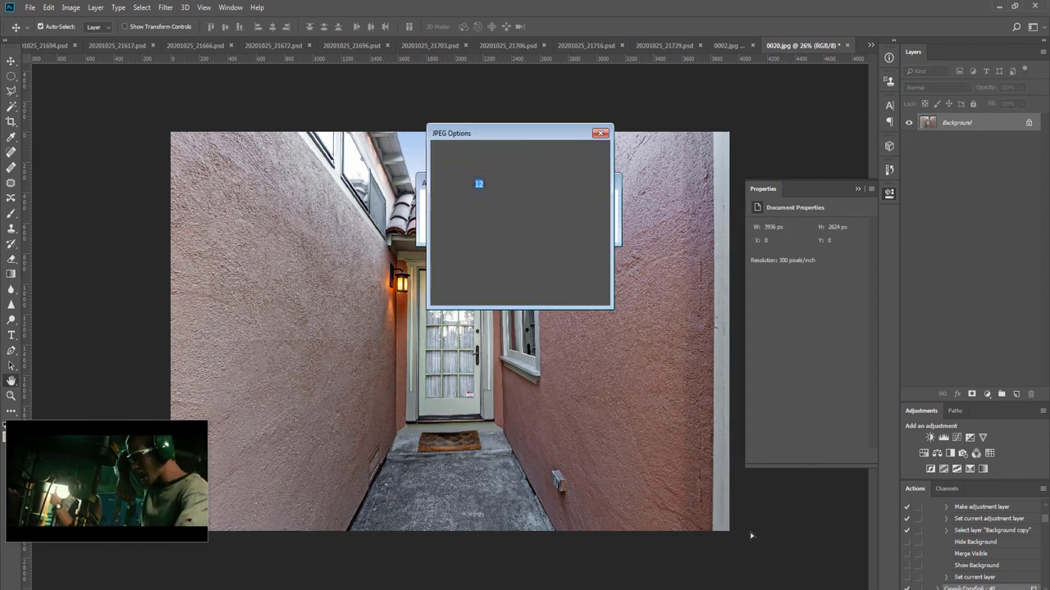
key(Return)
key(ctrl+w)
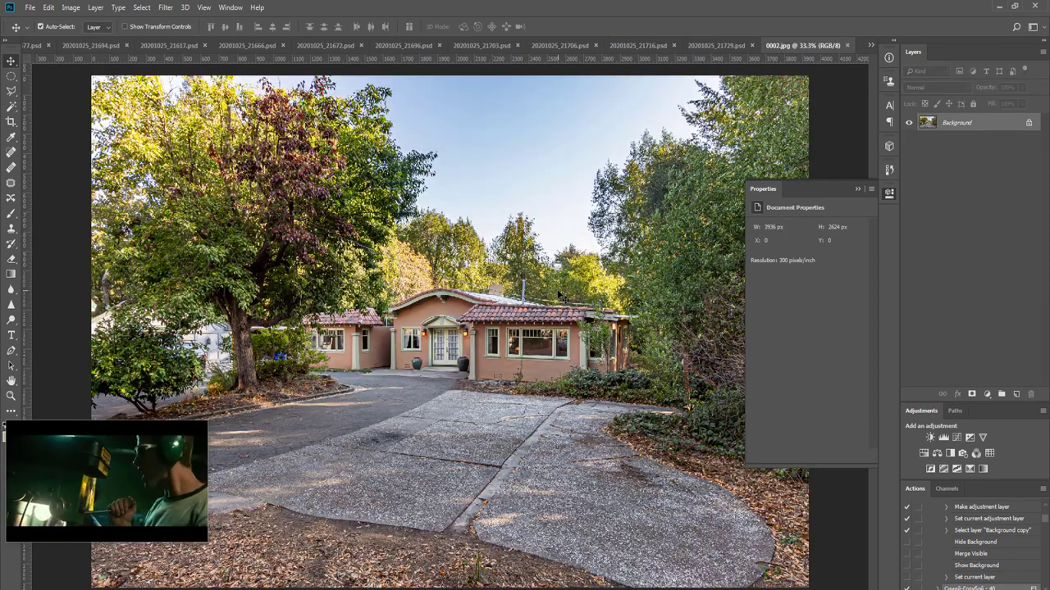
key(ctrl+w)
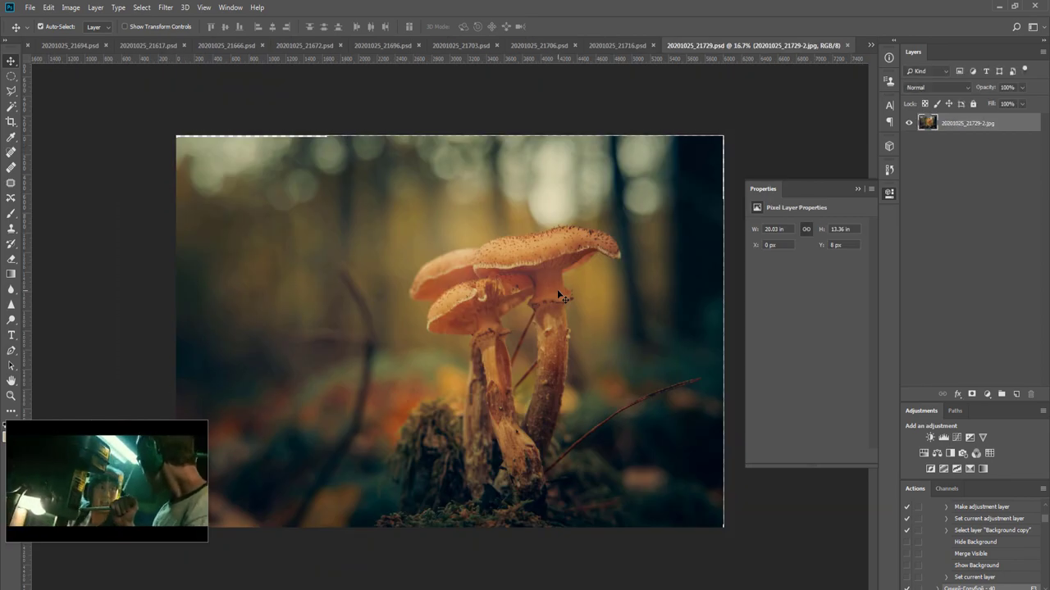